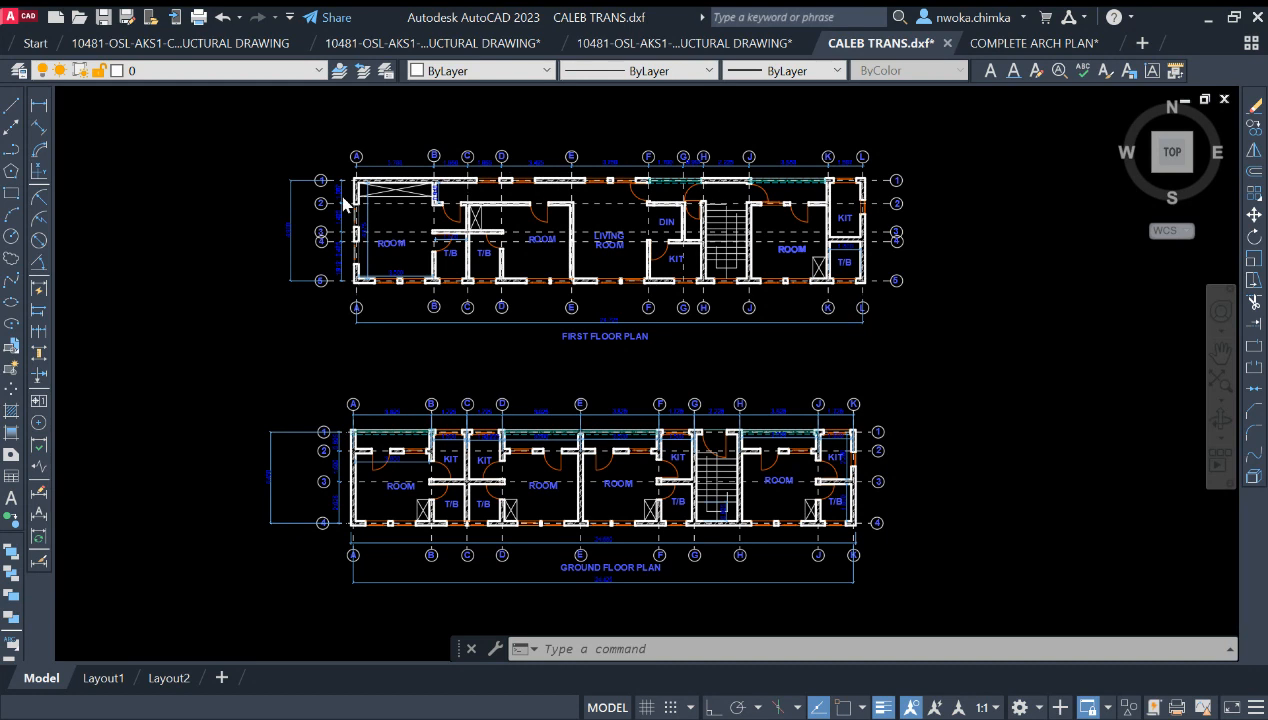
Examine the room layout, grid lines and dimensions of the first floor plan in the CALEB TRANS drawing.
{"action": "scroll", "coordinate": [345, 198], "scroll_direction": "up", "scroll_amount": 2}
{"action": "scroll", "coordinate": [570, 175], "scroll_direction": "down", "scroll_amount": 2}
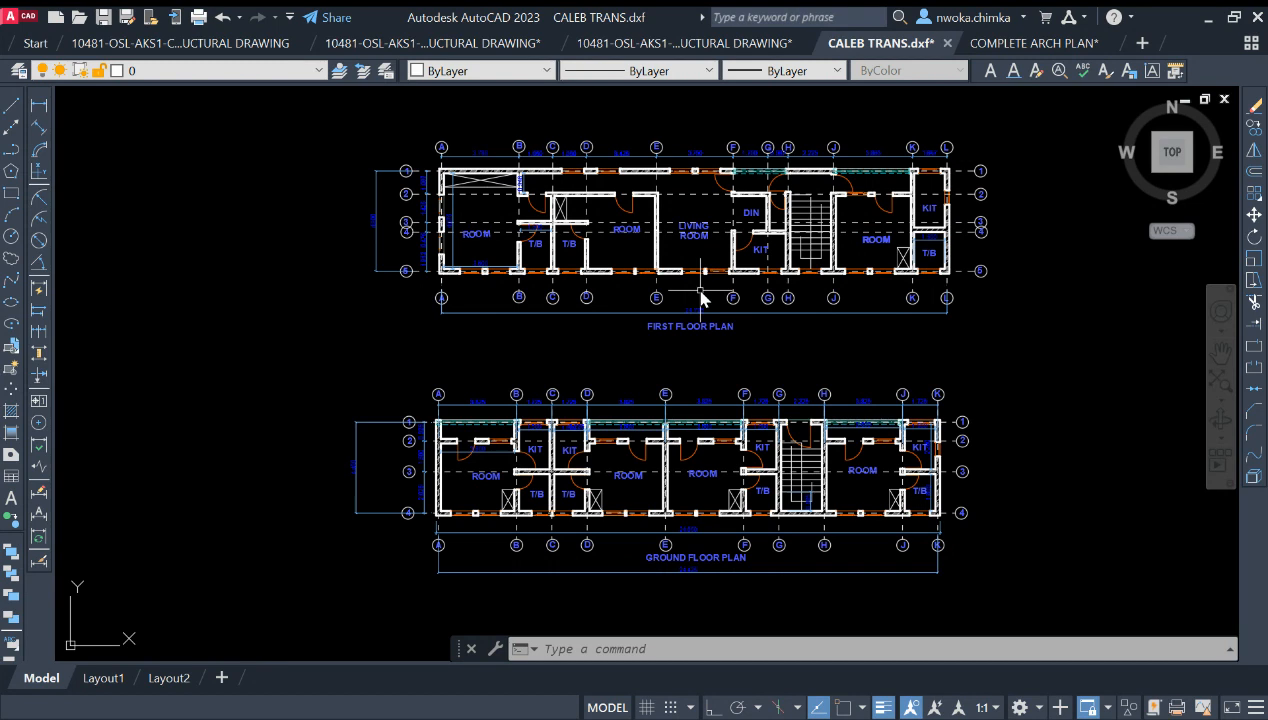
{"action": "scroll", "coordinate": [632, 173], "scroll_direction": "up", "scroll_amount": 2}
{"action": "scroll", "coordinate": [570, 176], "scroll_direction": "up", "scroll_amount": 2}
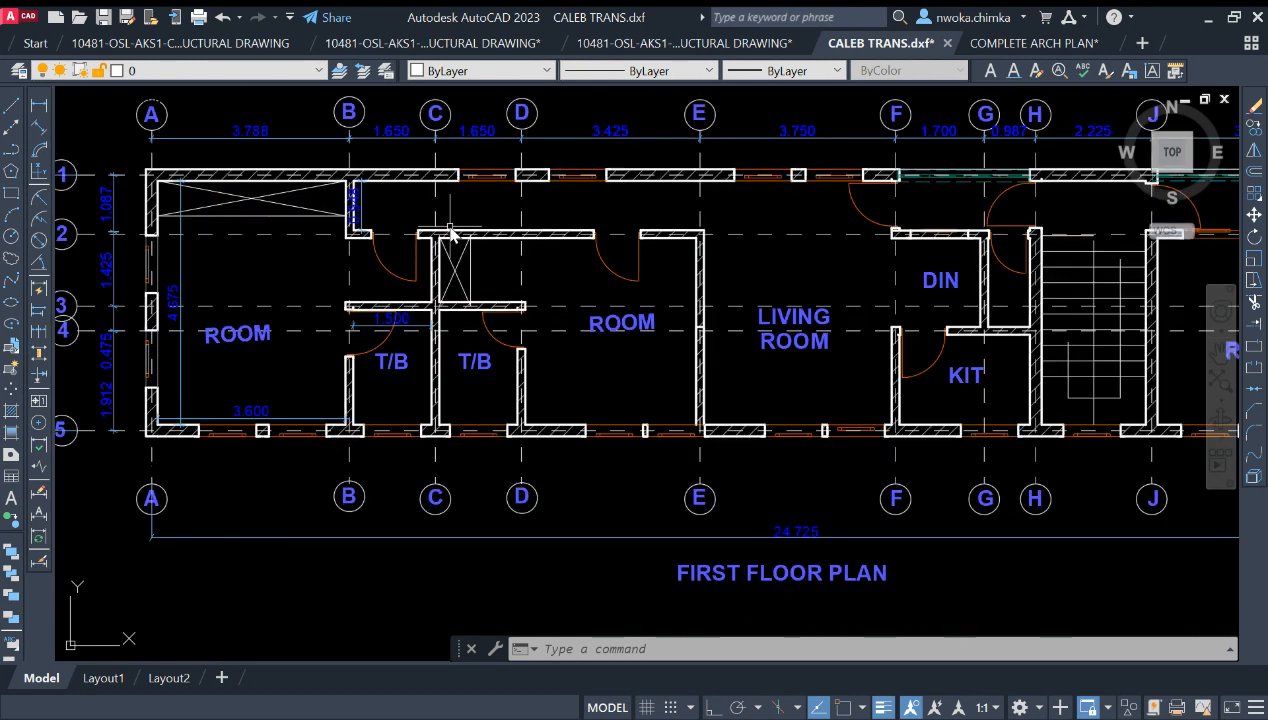
{"action": "scroll", "coordinate": [310, 258], "scroll_direction": "down", "scroll_amount": 2}
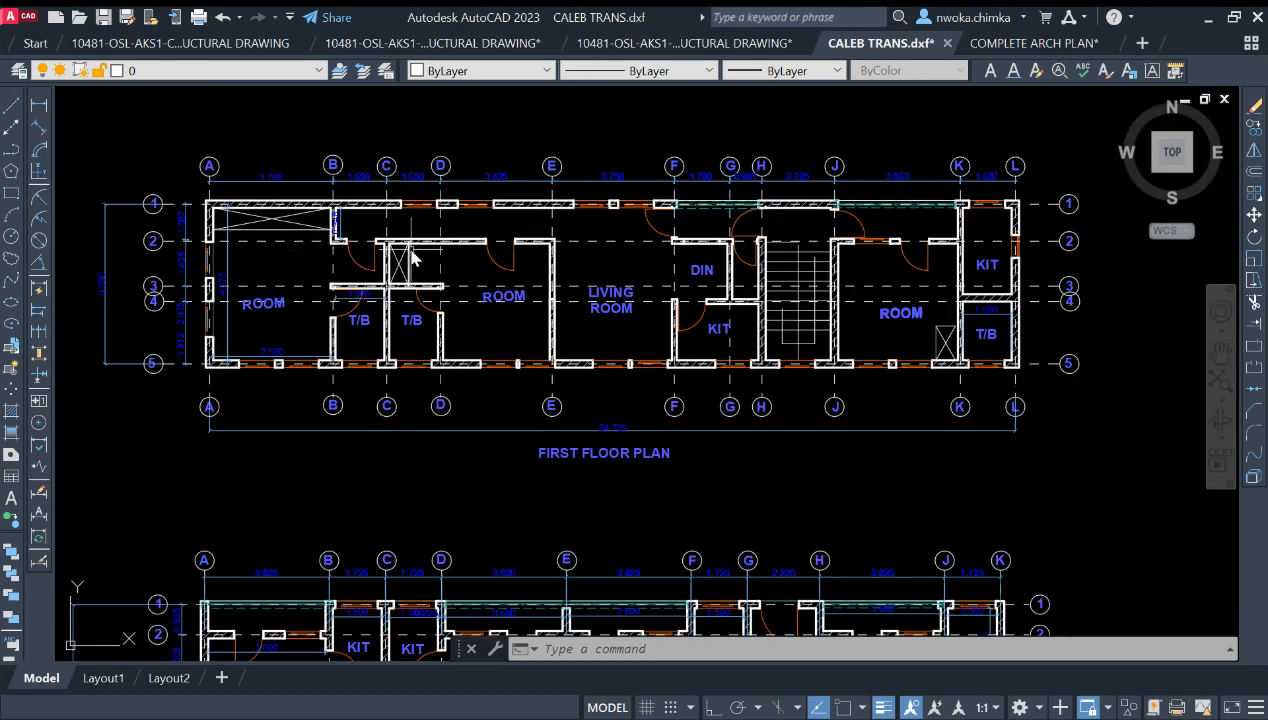
{"action": "scroll", "coordinate": [400, 252], "scroll_direction": "down", "scroll_amount": 1}
{"action": "scroll", "coordinate": [382, 241], "scroll_direction": "up", "scroll_amount": 3}
{"action": "scroll", "coordinate": [413, 230], "scroll_direction": "down", "scroll_amount": 3}
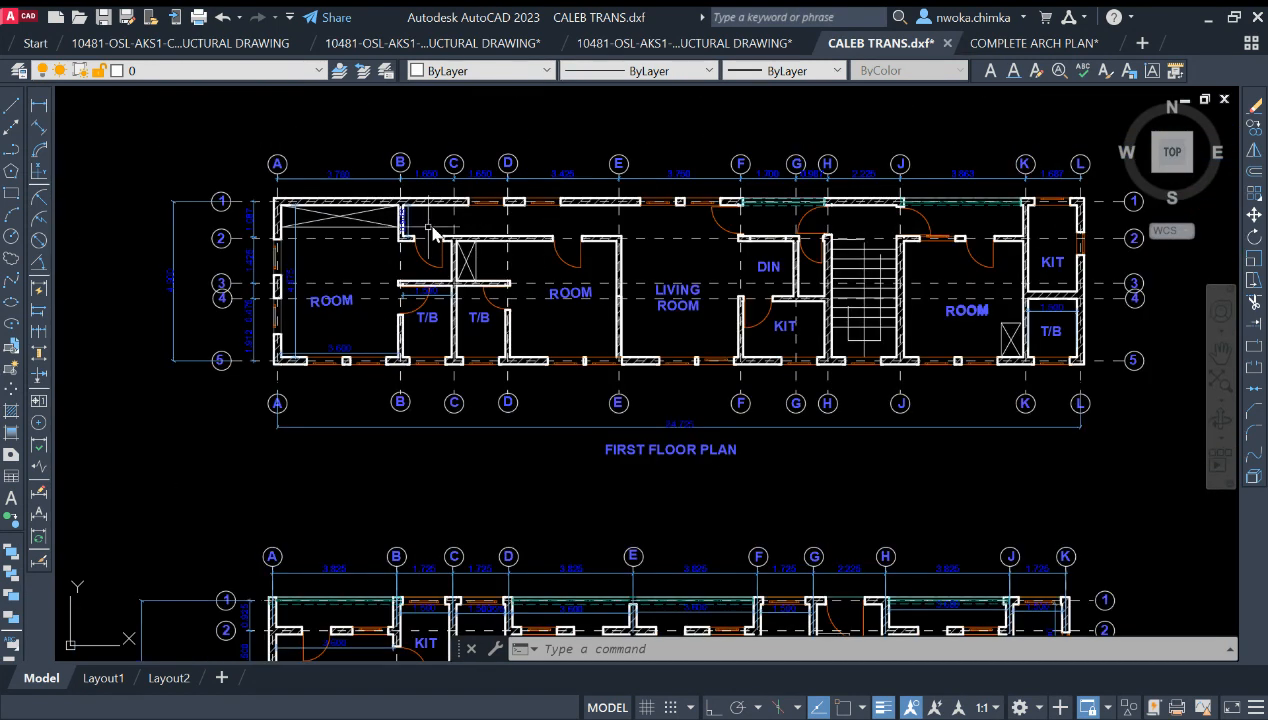
{"action": "scroll", "coordinate": [476, 275], "scroll_direction": "down", "scroll_amount": 1}
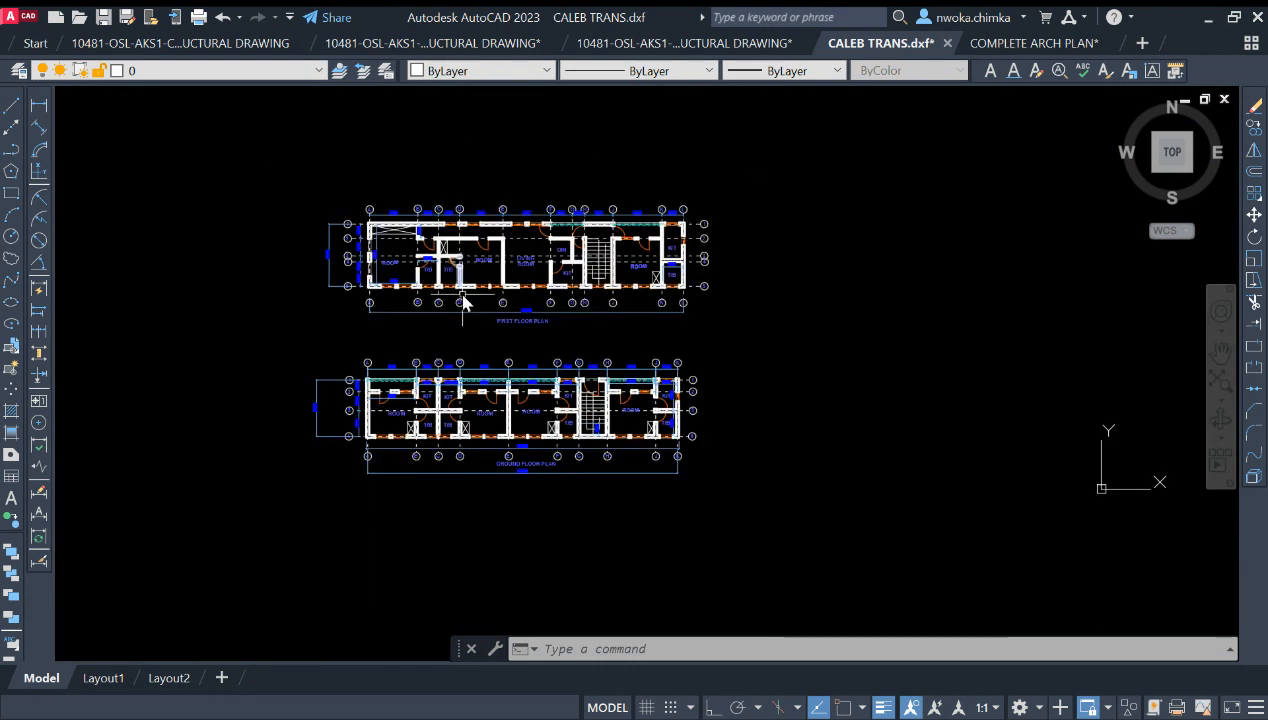
{"action": "scroll", "coordinate": [461, 290], "scroll_direction": "up", "scroll_amount": 4}
{"action": "scroll", "coordinate": [461, 283], "scroll_direction": "down", "scroll_amount": 3}
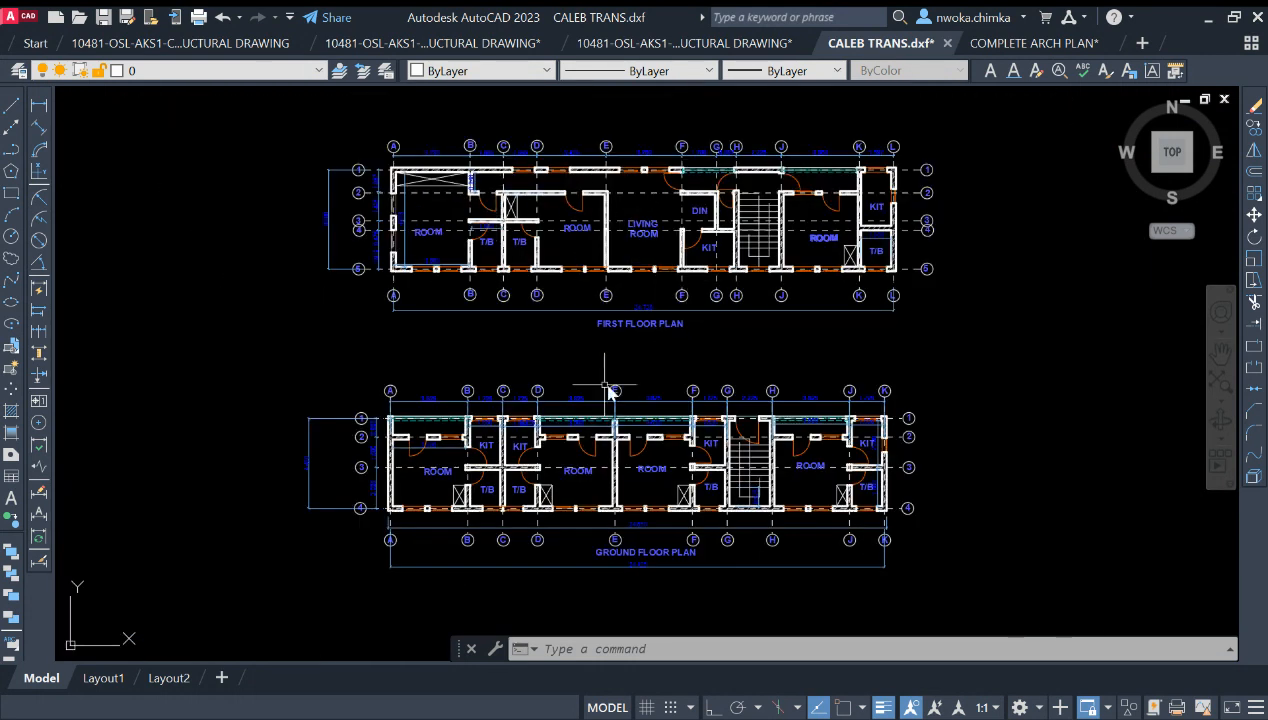
{"action": "scroll", "coordinate": [657, 308], "scroll_direction": "down", "scroll_amount": 2}
{"action": "scroll", "coordinate": [606, 232], "scroll_direction": "up", "scroll_amount": 4}
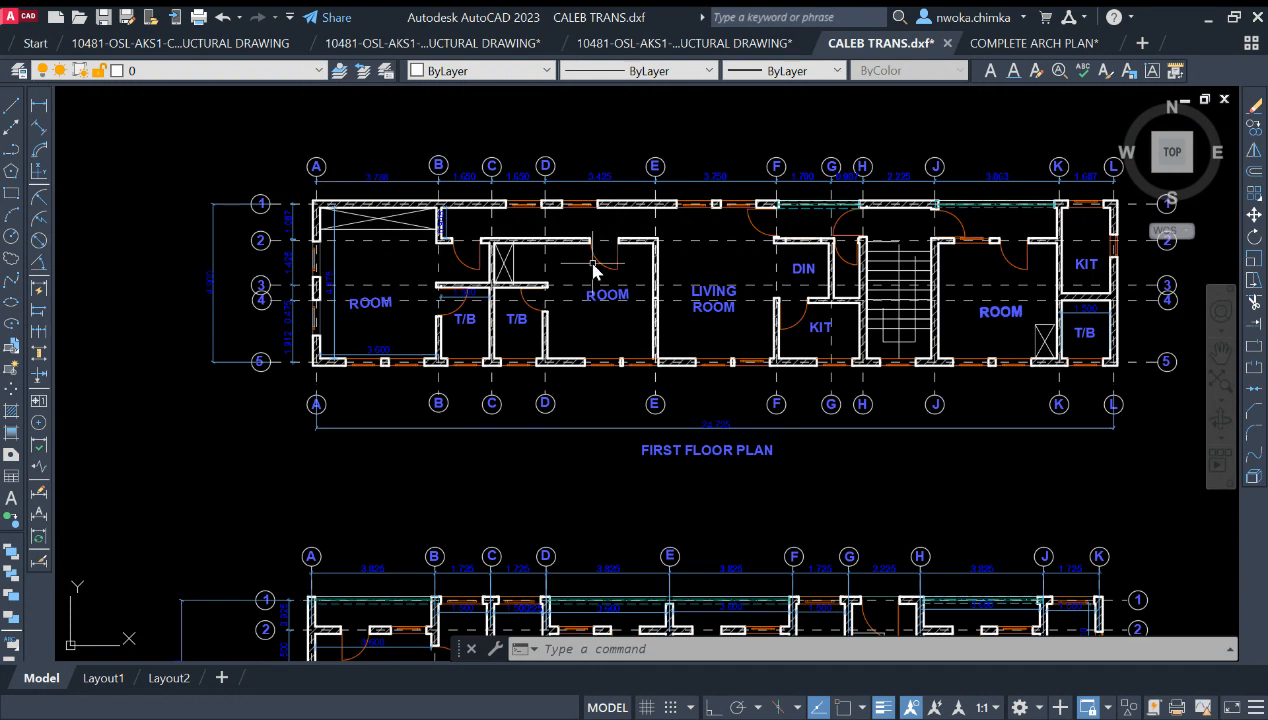
{"action": "scroll", "coordinate": [592, 268], "scroll_direction": "down", "scroll_amount": 2}
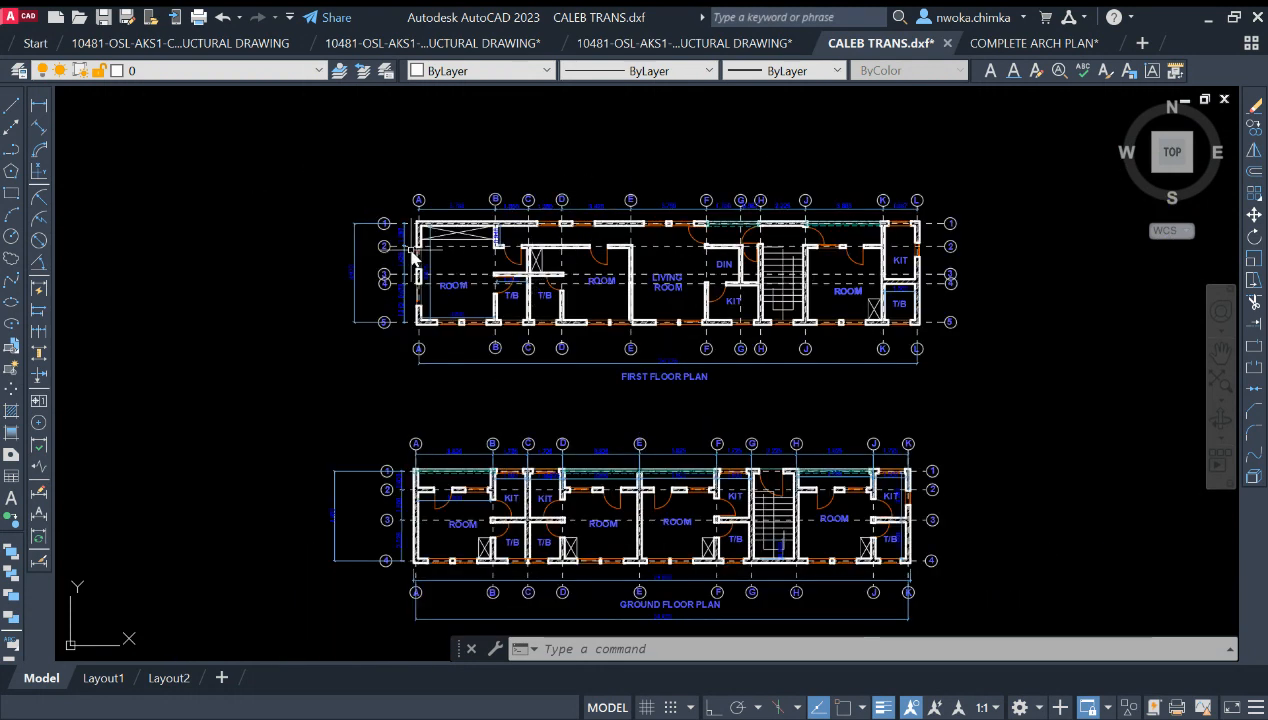
Compare the ground floor plan with the first floor plan, including rooms, kitchens, toilets and staircase.
{"action": "scroll", "coordinate": [526, 257], "scroll_direction": "down", "scroll_amount": 2}
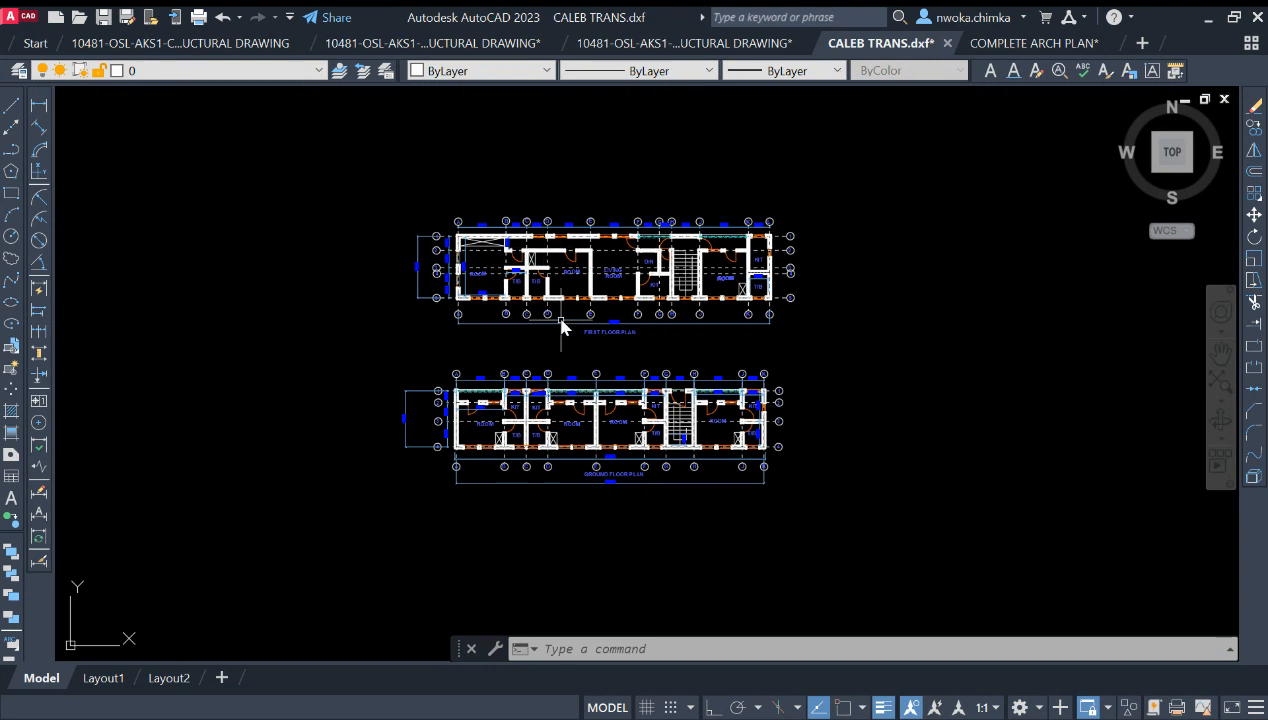
{"action": "scroll", "coordinate": [531, 395], "scroll_direction": "up", "scroll_amount": 2}
{"action": "middle_click_drag", "start_coordinate": [558, 183], "coordinate": [542, 211]}
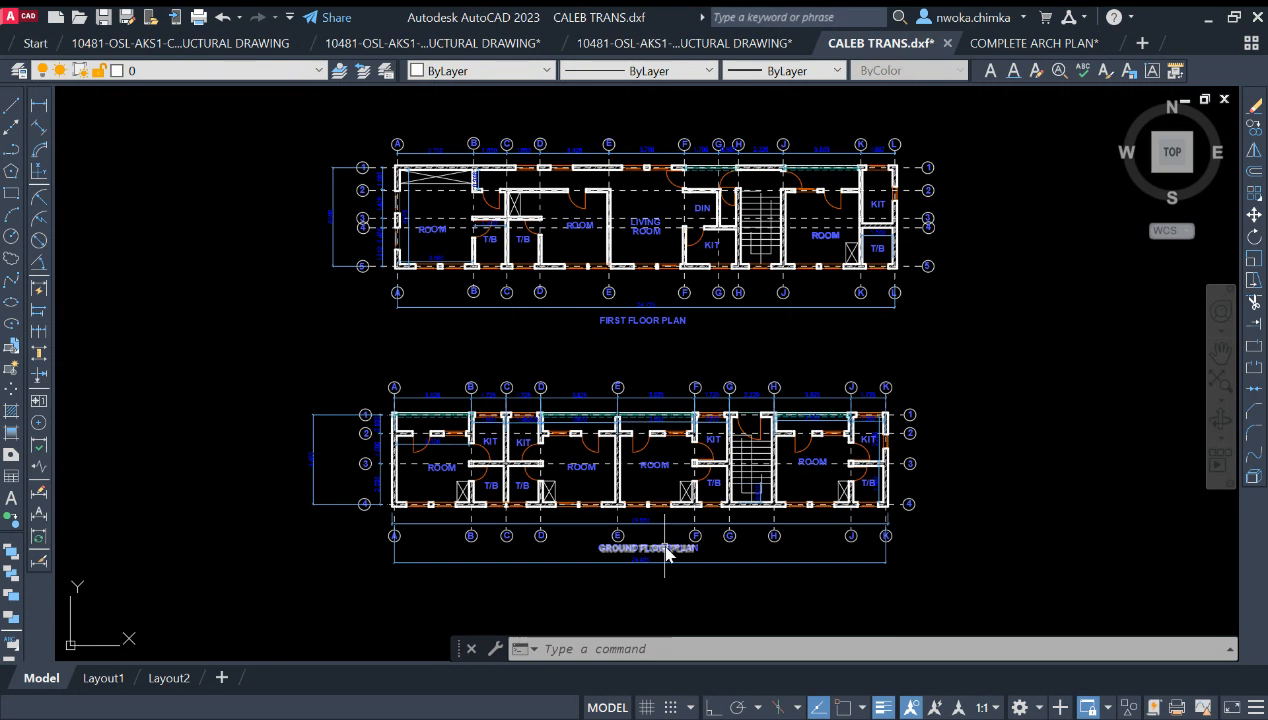
{"action": "scroll", "coordinate": [662, 548], "scroll_direction": "up", "scroll_amount": 2}
{"action": "scroll", "coordinate": [645, 548], "scroll_direction": "down", "scroll_amount": 3}
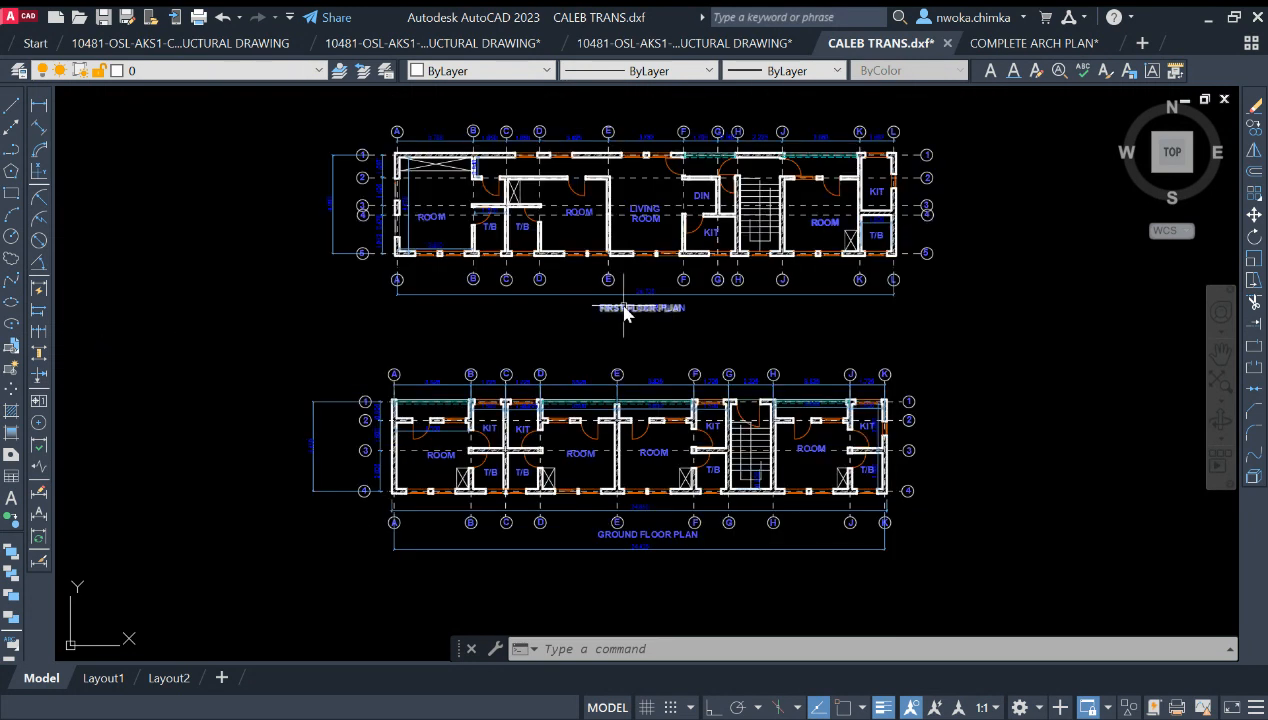
{"action": "scroll", "coordinate": [463, 228], "scroll_direction": "up", "scroll_amount": 2}
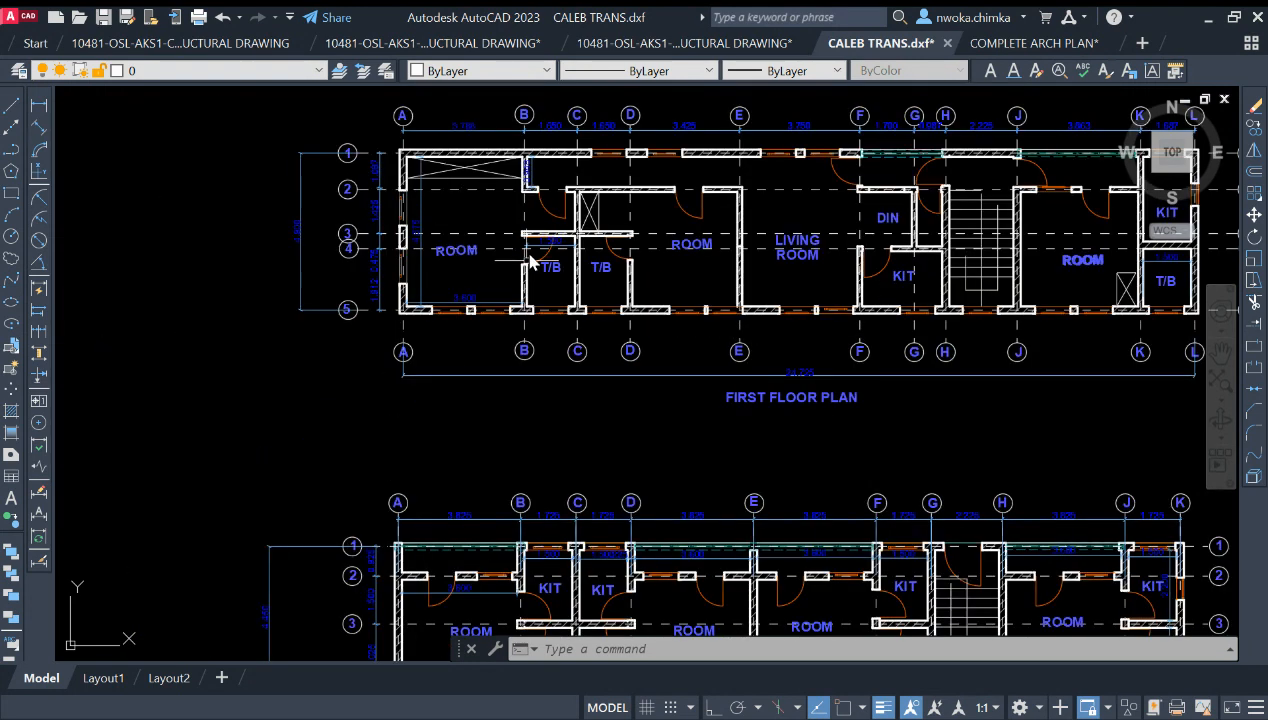
{"action": "scroll", "coordinate": [683, 250], "scroll_direction": "down", "scroll_amount": 2}
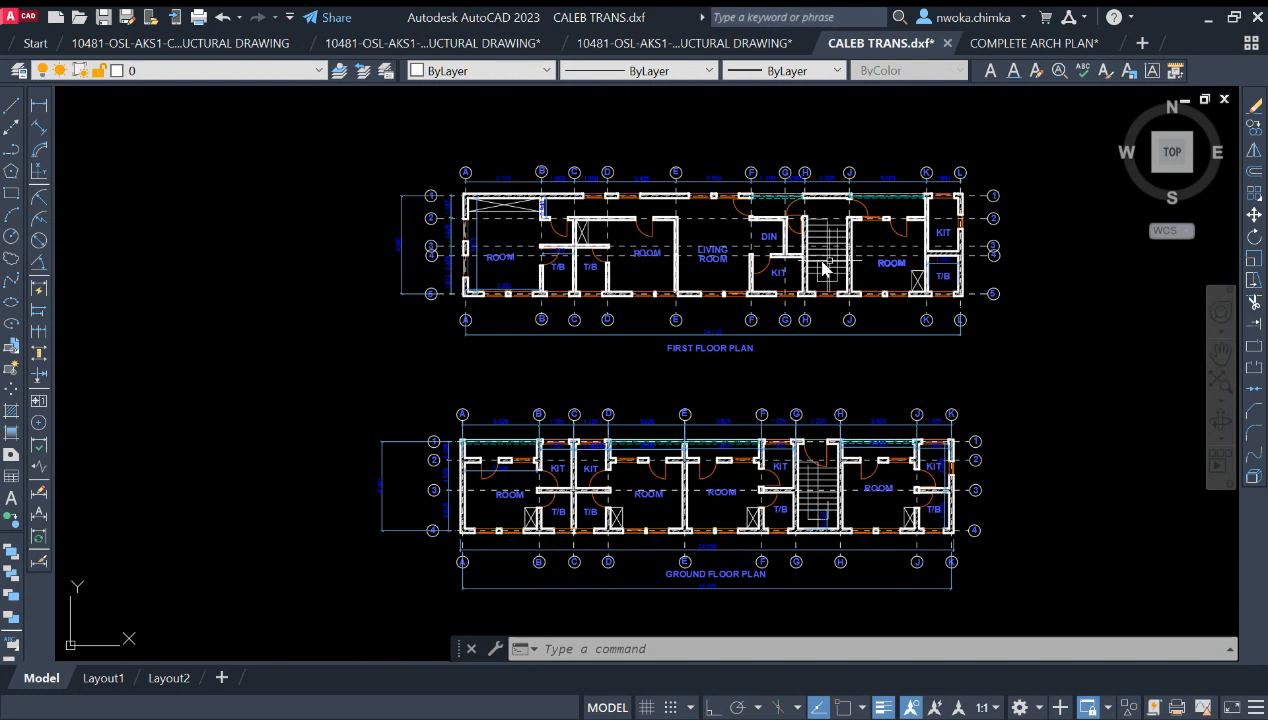
{"action": "scroll", "coordinate": [825, 268], "scroll_direction": "up", "scroll_amount": 2}
{"action": "scroll", "coordinate": [707, 294], "scroll_direction": "down", "scroll_amount": 4}
{"action": "scroll", "coordinate": [563, 420], "scroll_direction": "up", "scroll_amount": 5}
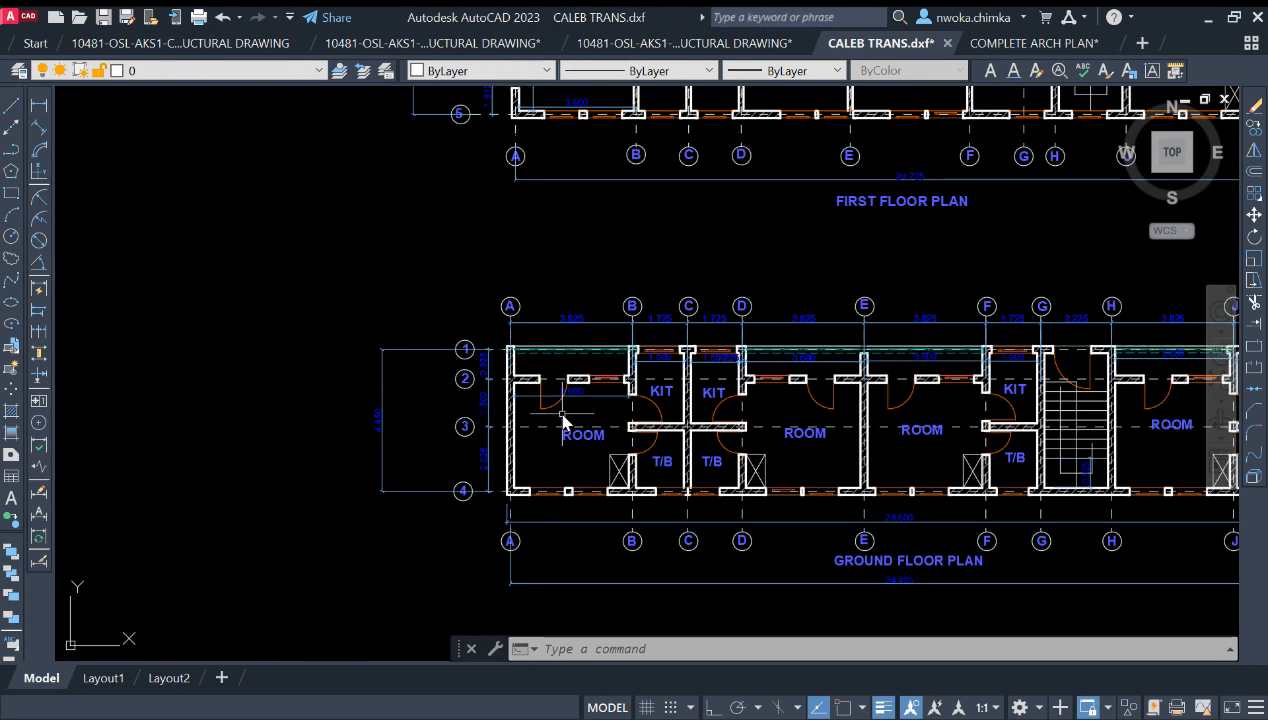
{"action": "scroll", "coordinate": [563, 420], "scroll_direction": "down", "scroll_amount": 3}
{"action": "scroll", "coordinate": [699, 320], "scroll_direction": "down", "scroll_amount": 2}
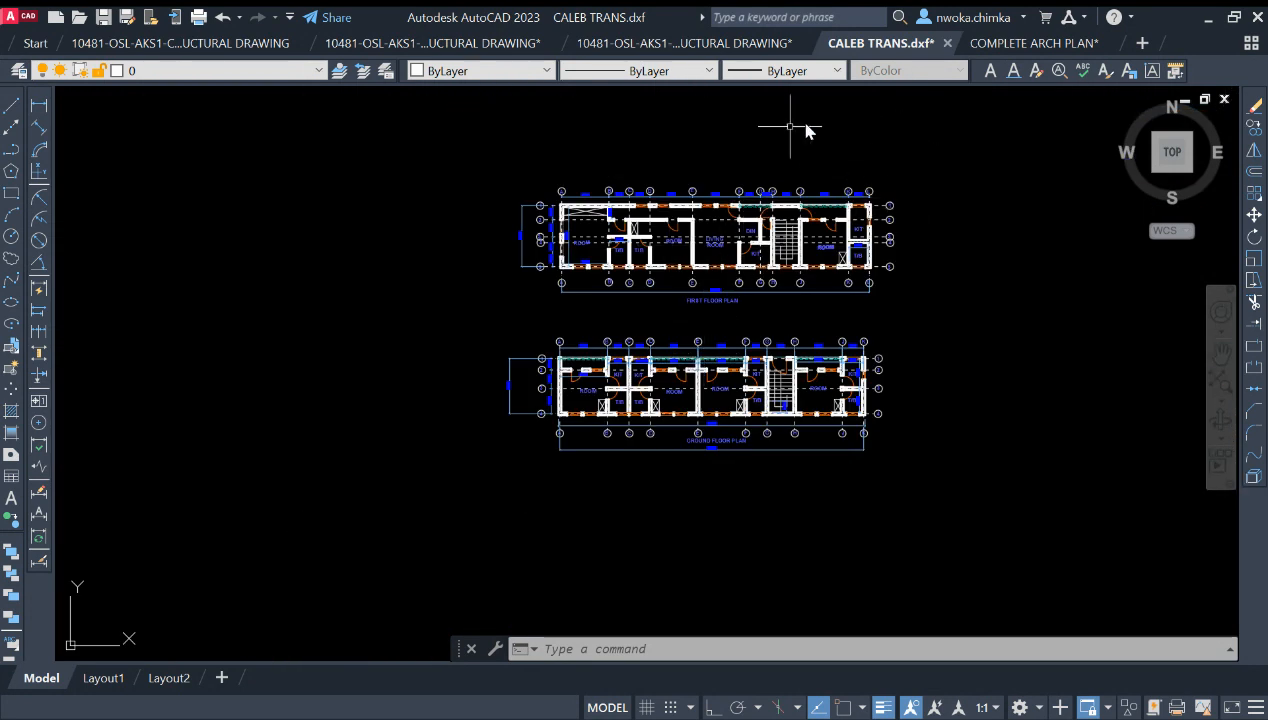
Switch to the COMPLETE ARCH PLAN drawing and review its ground floor plan, front elevation and left elevation sheets.
{"action": "left_click", "coordinate": [995, 46]}
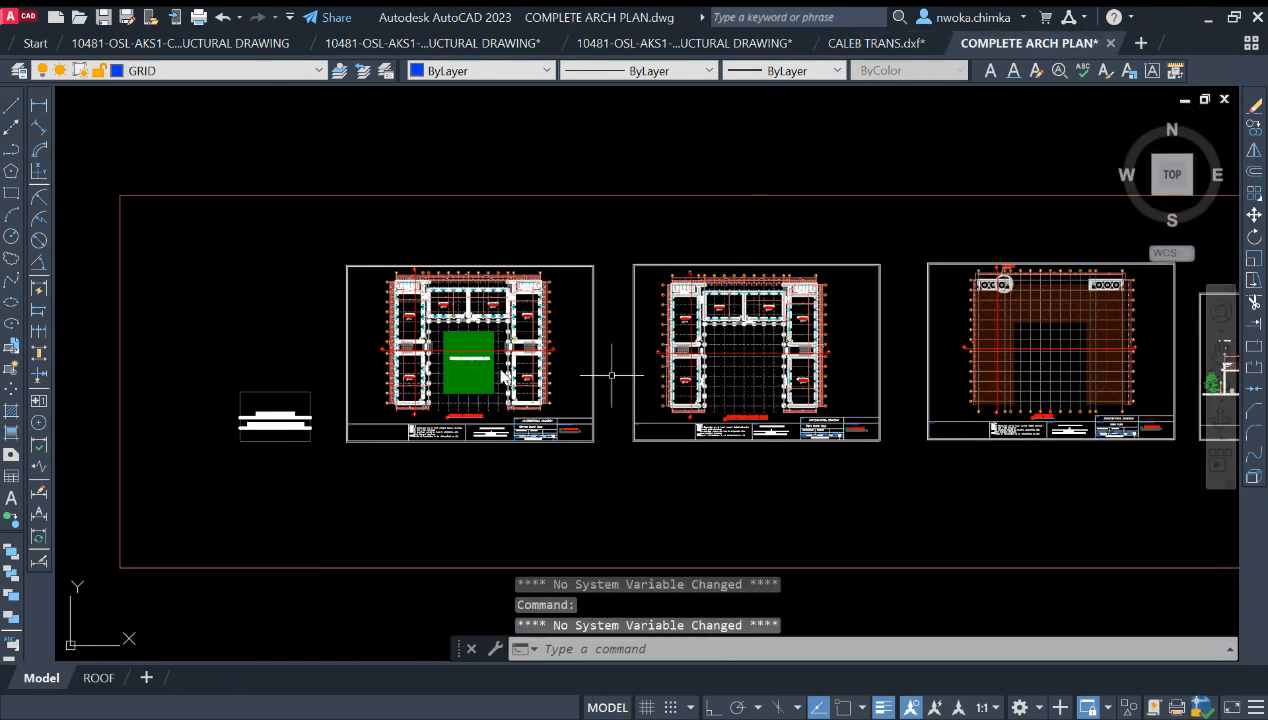
{"action": "scroll", "coordinate": [400, 336], "scroll_direction": "up", "scroll_amount": 4}
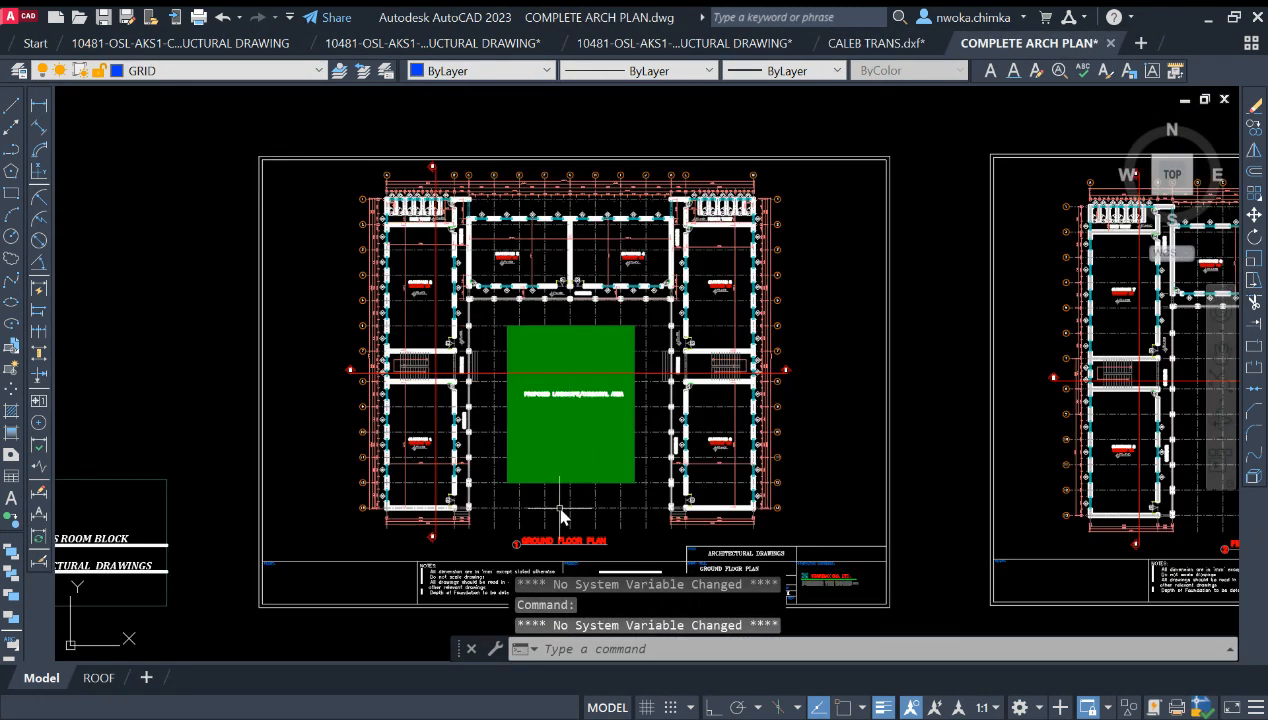
{"action": "scroll", "coordinate": [560, 515], "scroll_direction": "up", "scroll_amount": 2}
{"action": "scroll", "coordinate": [487, 357], "scroll_direction": "down", "scroll_amount": 6}
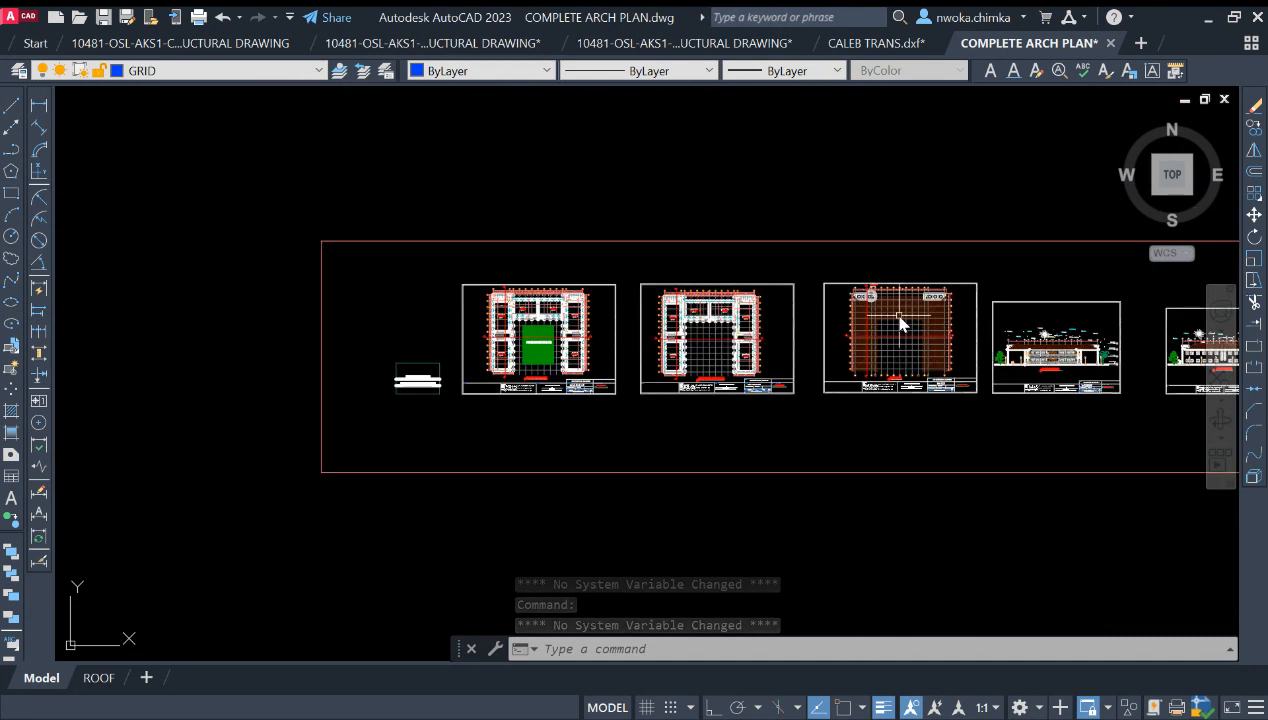
{"action": "middle_click_drag", "start_coordinate": [900, 322], "coordinate": [657, 320]}
{"action": "scroll", "coordinate": [640, 370], "scroll_direction": "up", "scroll_amount": 8}
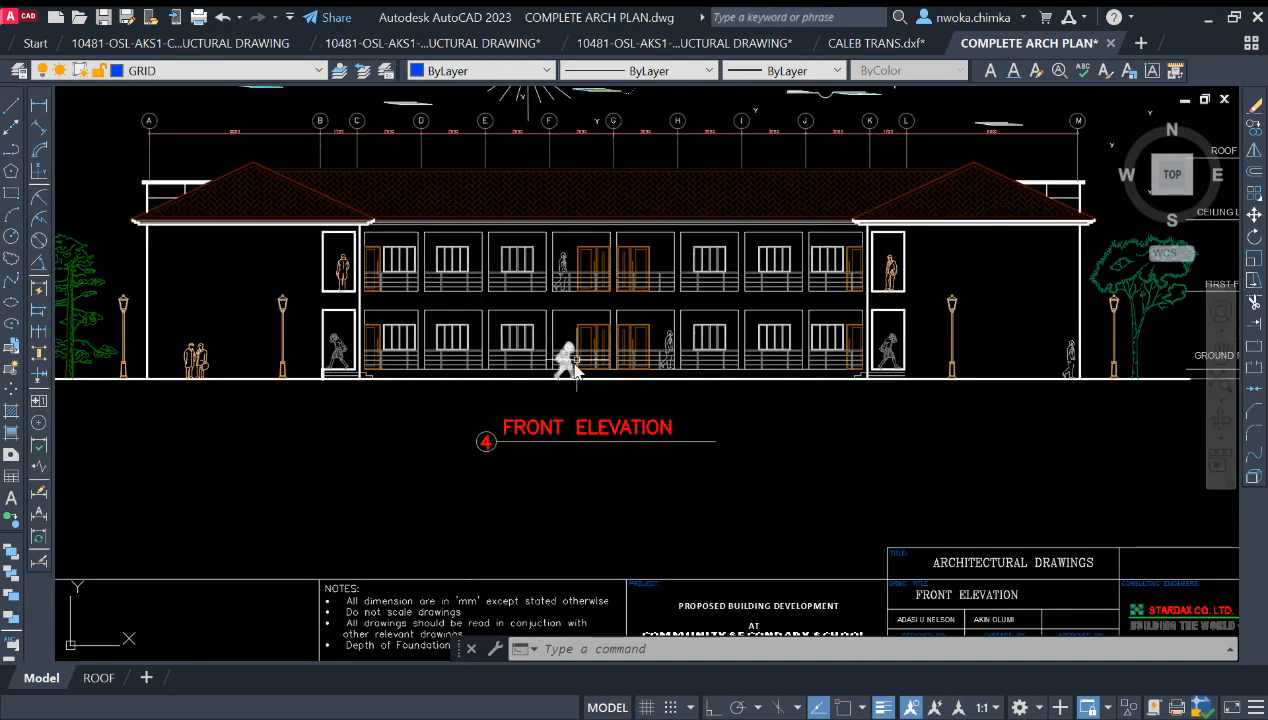
{"action": "scroll", "coordinate": [627, 257], "scroll_direction": "down", "scroll_amount": 7}
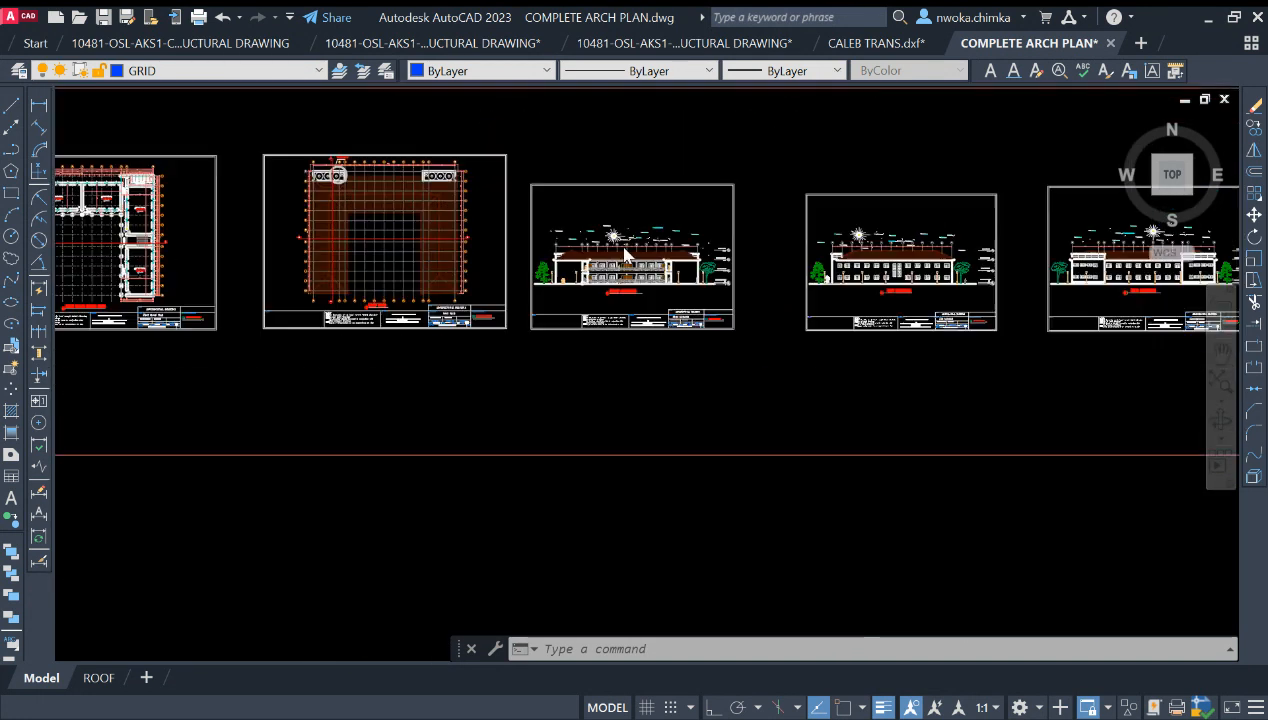
{"action": "scroll", "coordinate": [731, 317], "scroll_direction": "up", "scroll_amount": 8}
{"action": "scroll", "coordinate": [430, 290], "scroll_direction": "down", "scroll_amount": 3}
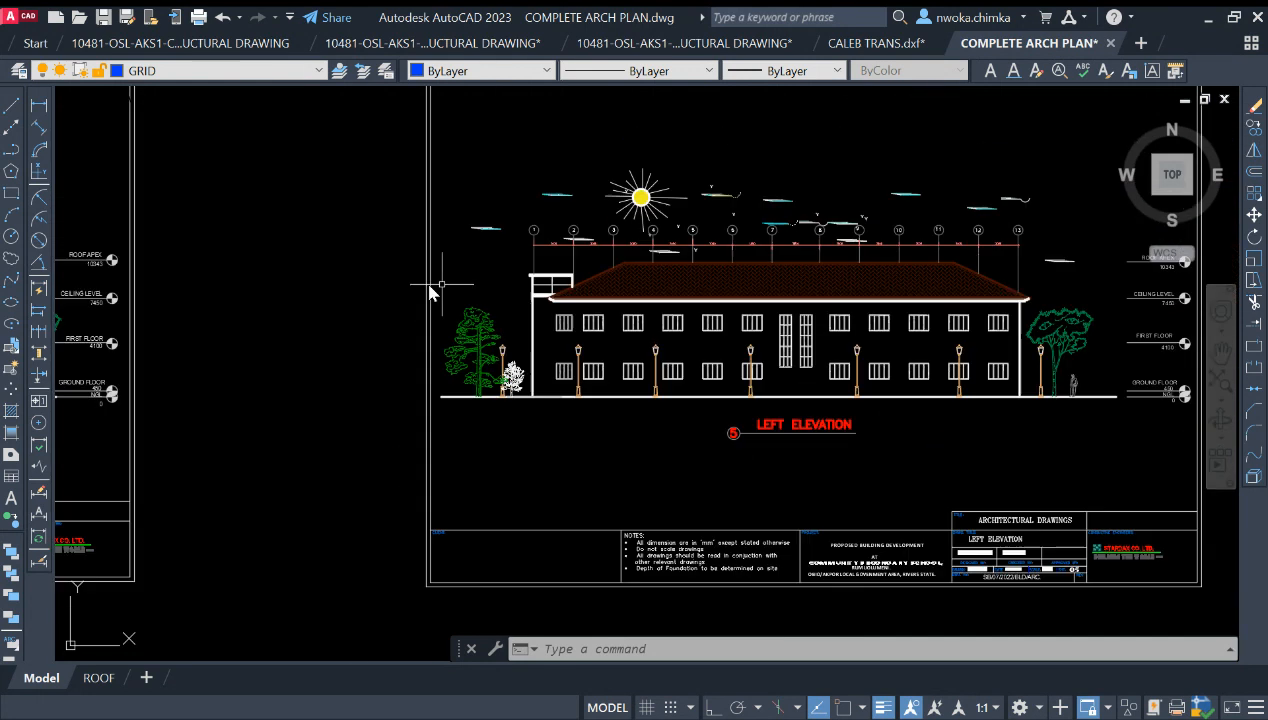
{"action": "scroll", "coordinate": [430, 290], "scroll_direction": "down", "scroll_amount": 8}
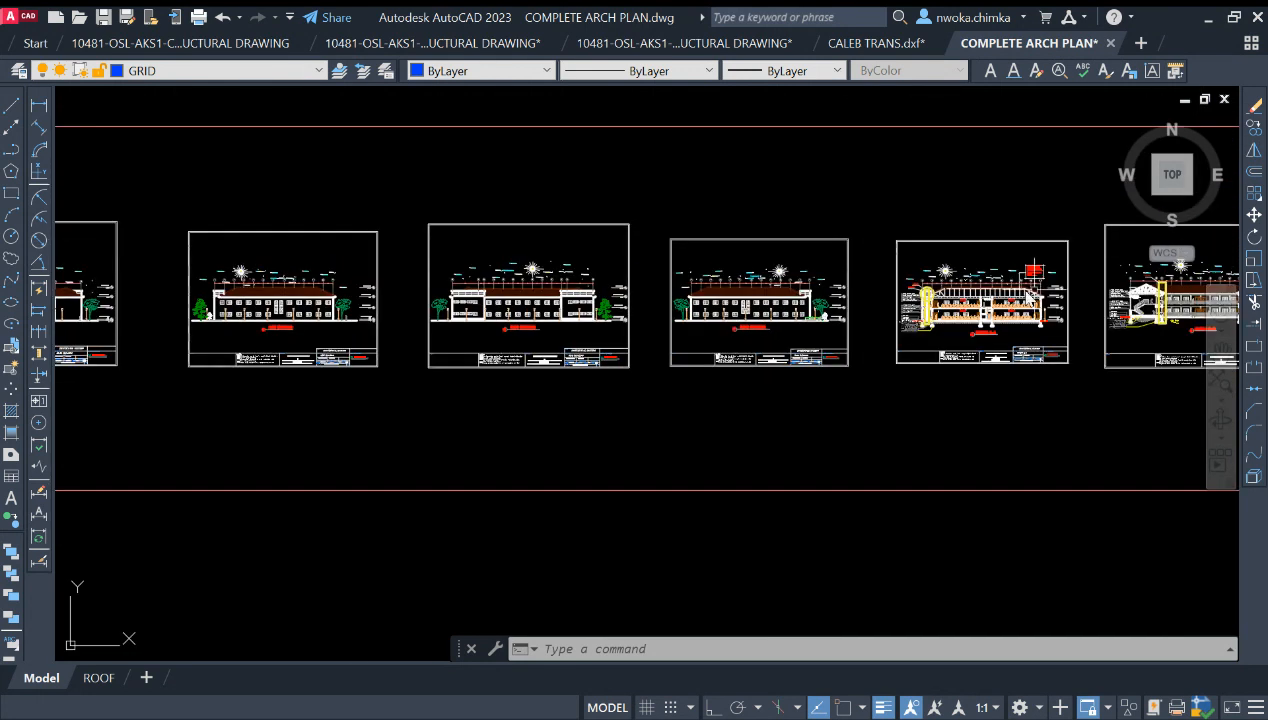
Inspect the Section A-A sheet, survey the full row of sheets, and return to the ground floor plan.
{"action": "scroll", "coordinate": [1028, 296], "scroll_direction": "up", "scroll_amount": 8}
{"action": "scroll", "coordinate": [670, 355], "scroll_direction": "down", "scroll_amount": 2}
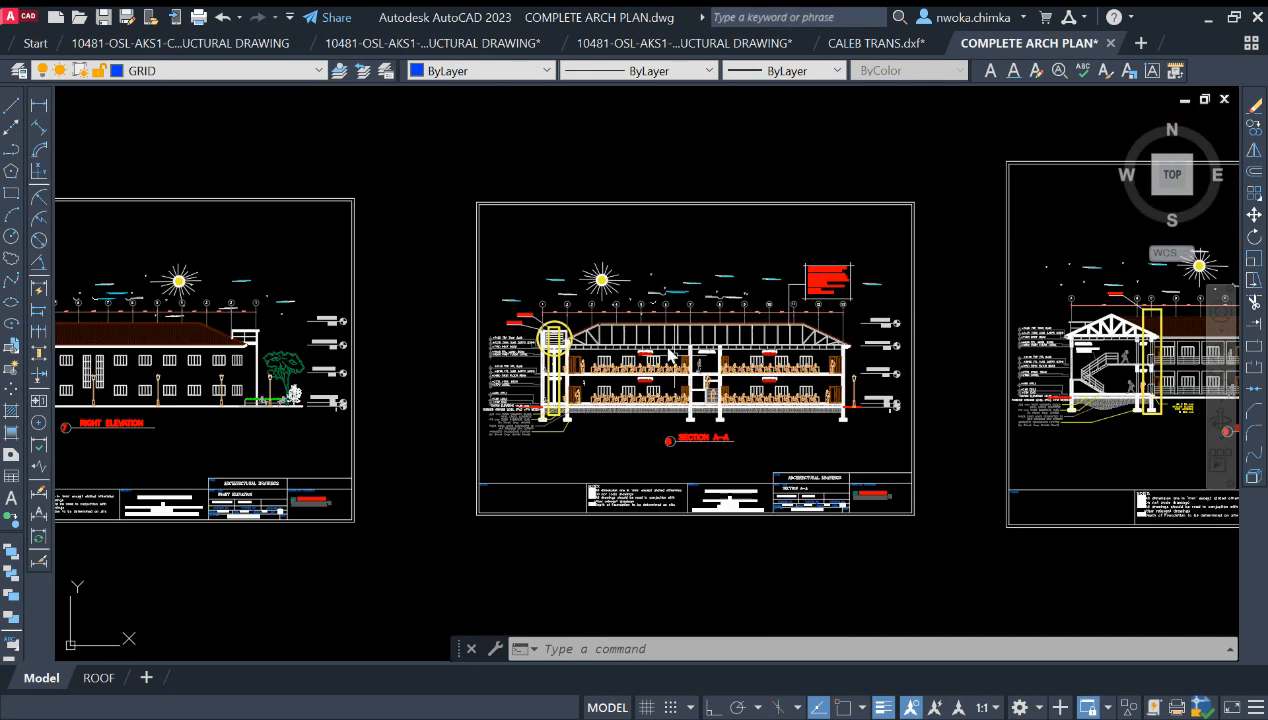
{"action": "scroll", "coordinate": [670, 355], "scroll_direction": "up", "scroll_amount": 6}
{"action": "scroll", "coordinate": [465, 305], "scroll_direction": "down", "scroll_amount": 4}
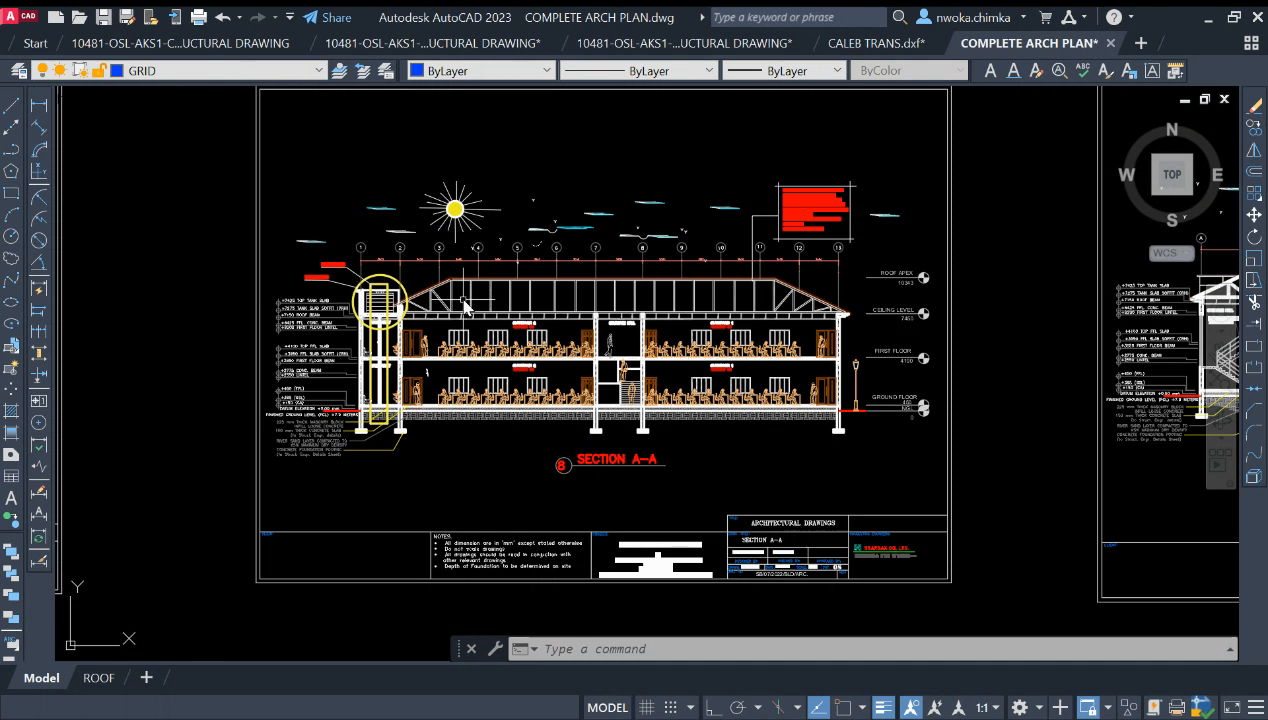
{"action": "scroll", "coordinate": [636, 328], "scroll_direction": "down", "scroll_amount": 8}
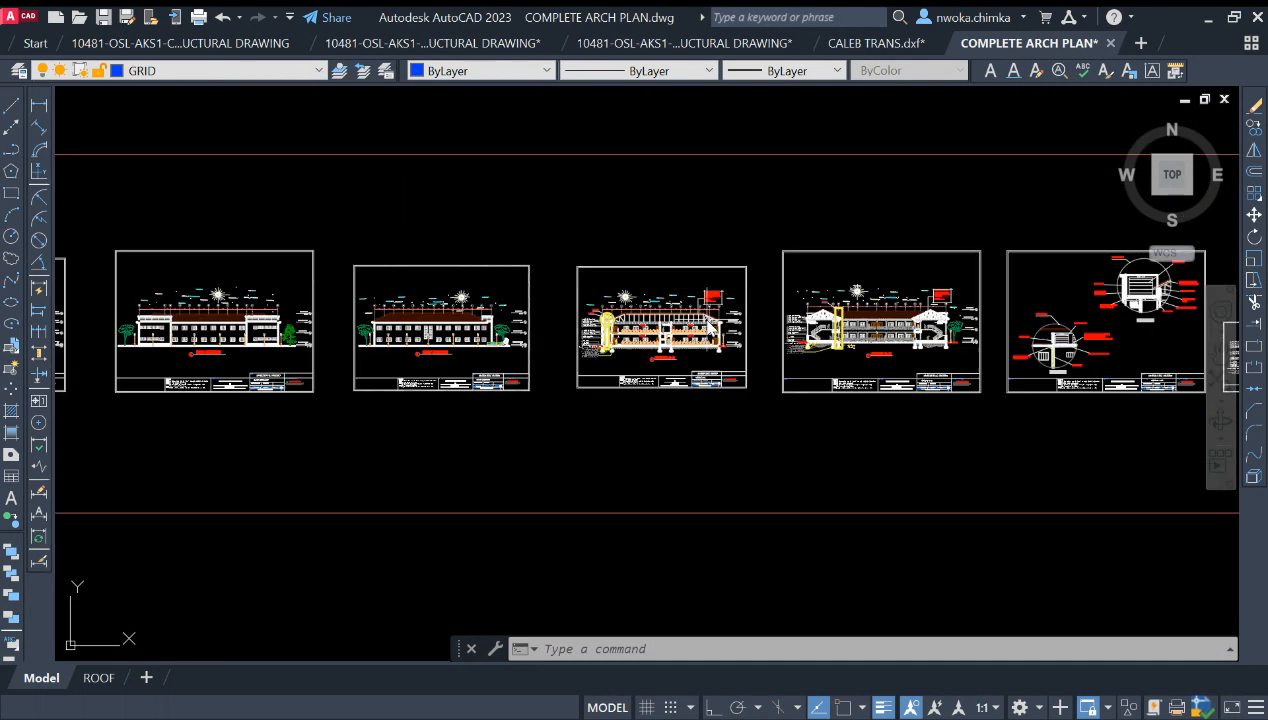
{"action": "middle_click_drag", "start_coordinate": [860, 335], "coordinate": [716, 335]}
{"action": "scroll", "coordinate": [716, 335], "scroll_direction": "down", "scroll_amount": 2}
{"action": "middle_click_drag", "start_coordinate": [617, 283], "coordinate": [368, 289]}
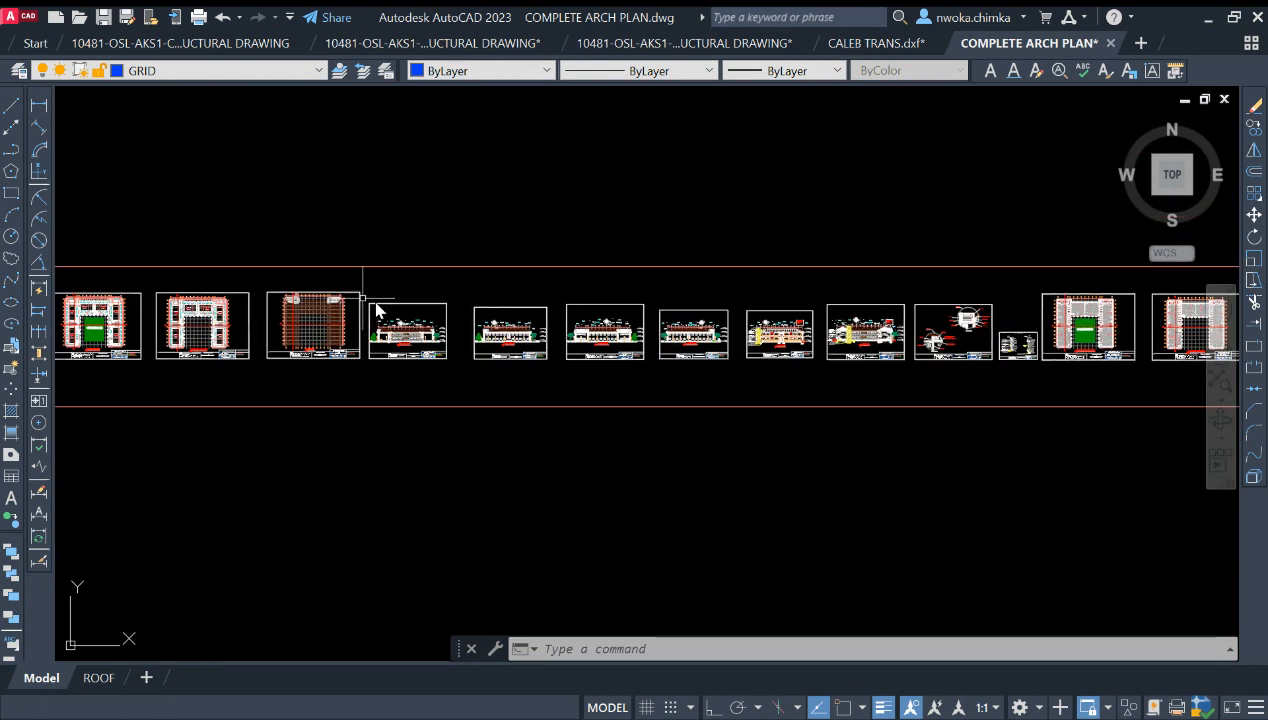
{"action": "scroll", "coordinate": [580, 317], "scroll_direction": "down", "scroll_amount": 2}
{"action": "scroll", "coordinate": [276, 315], "scroll_direction": "up", "scroll_amount": 1}
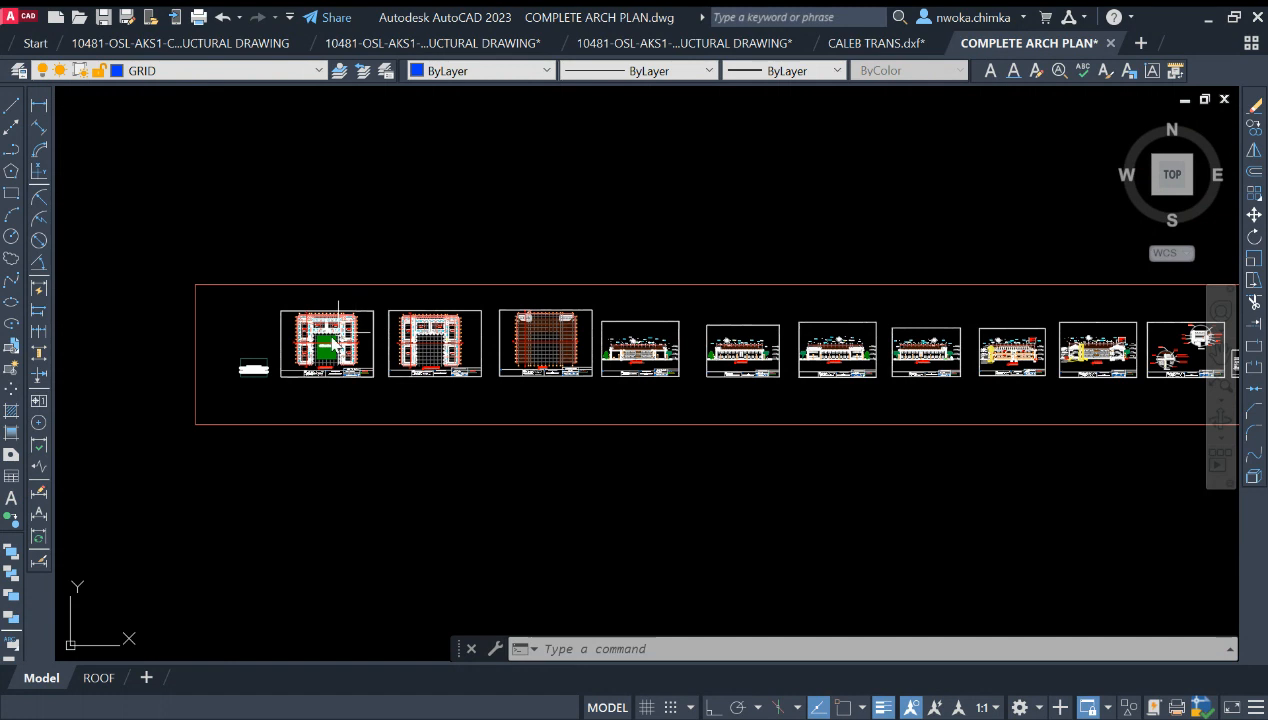
{"action": "scroll", "coordinate": [325, 325], "scroll_direction": "up", "scroll_amount": 6}
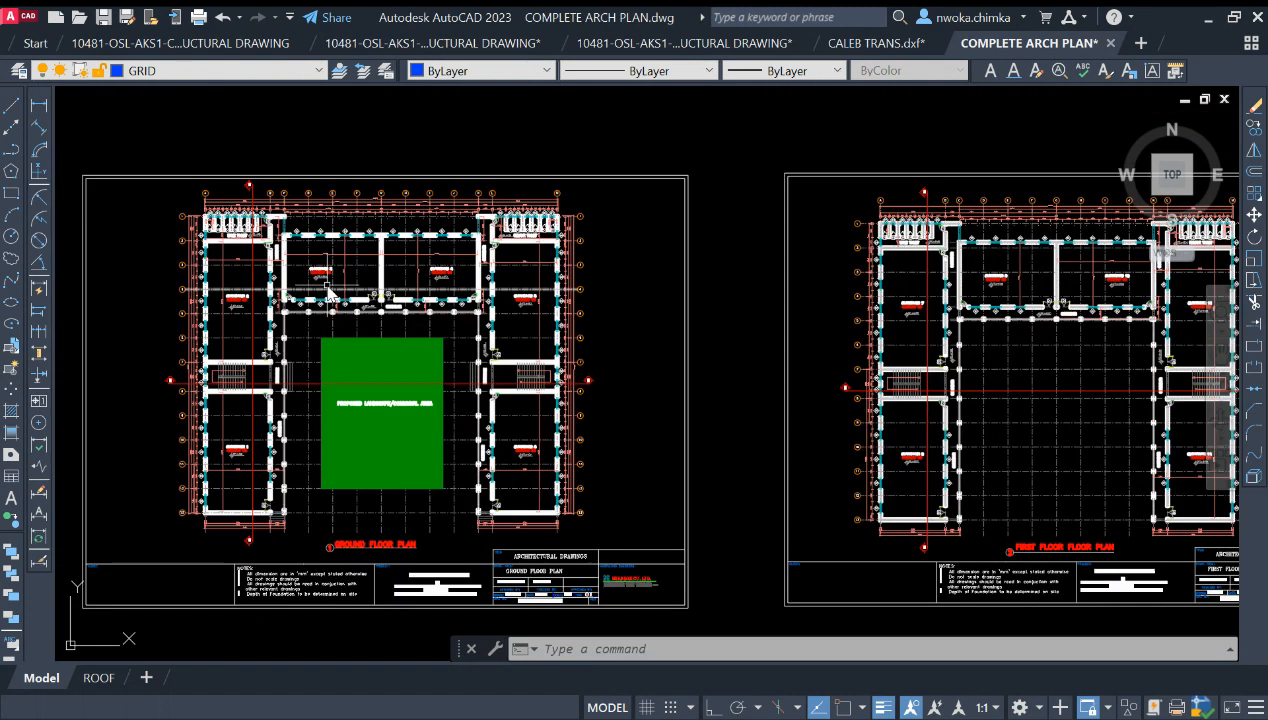
Return to the CALEB TRANS drawing and review the first floor plan together with the ground floor plan.
{"action": "left_click", "coordinate": [872, 47]}
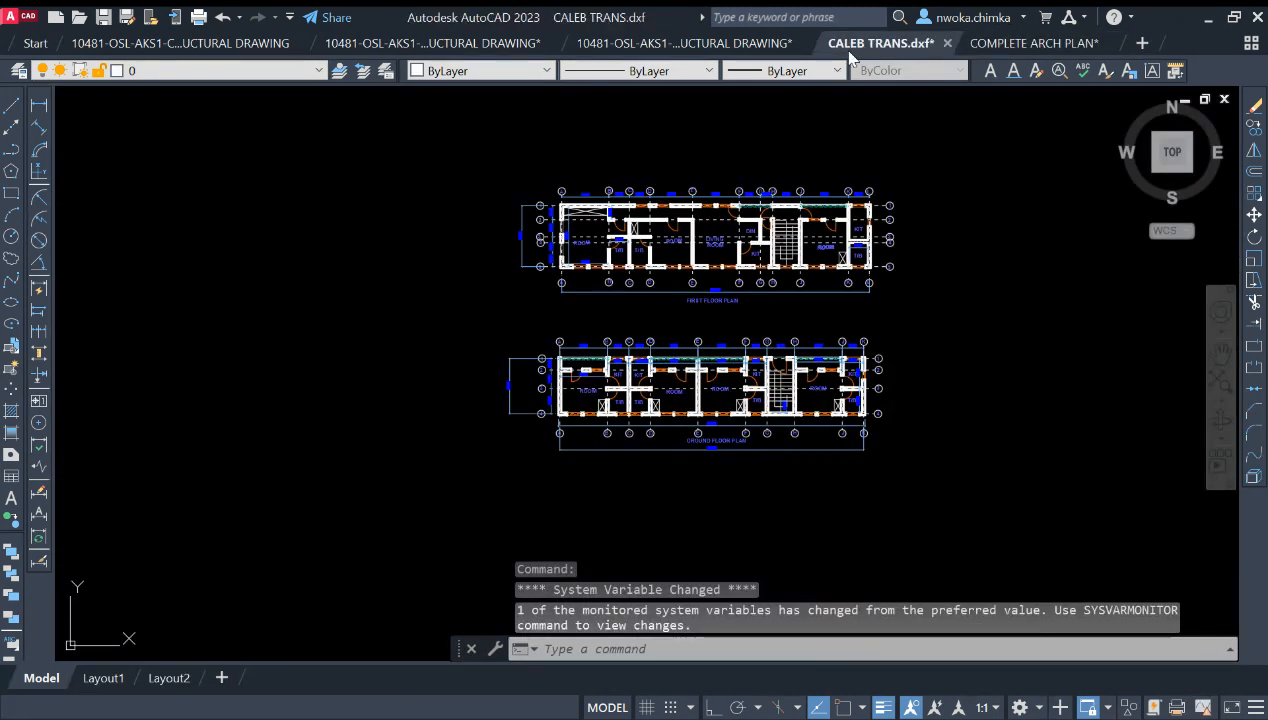
{"action": "scroll", "coordinate": [680, 230], "scroll_direction": "up", "scroll_amount": 4}
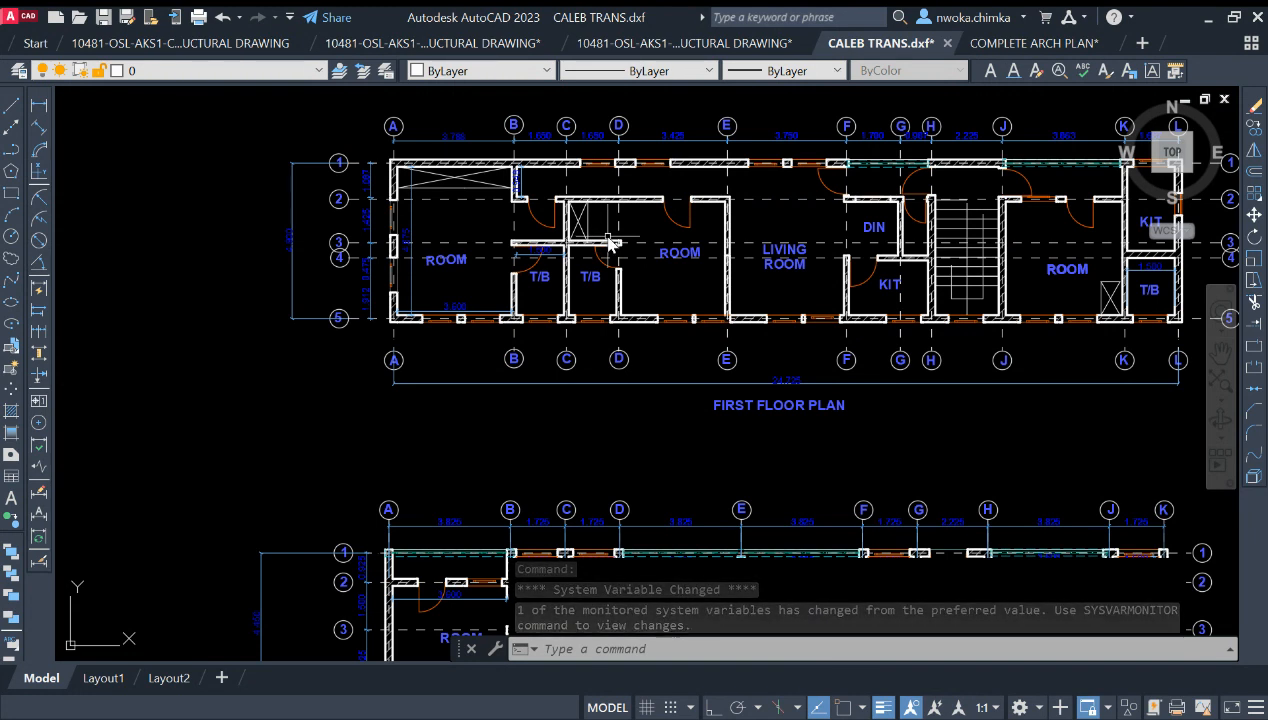
{"action": "scroll", "coordinate": [547, 263], "scroll_direction": "down", "scroll_amount": 2}
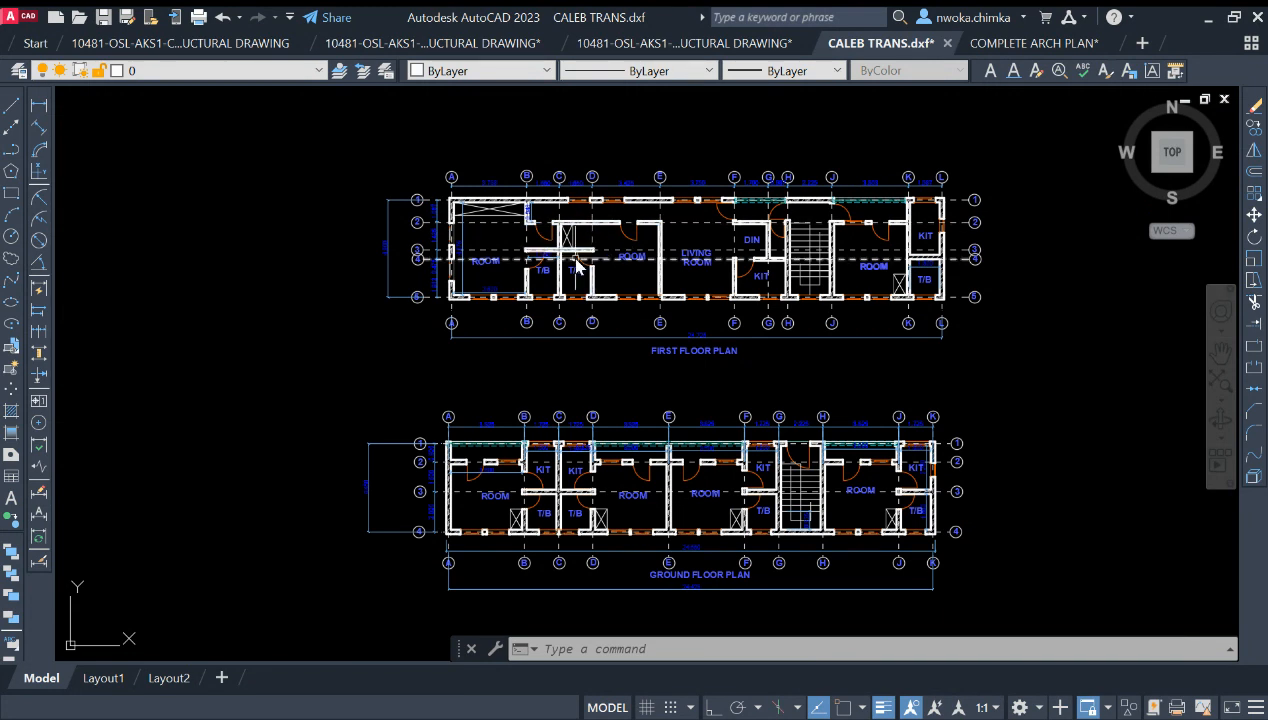
{"action": "scroll", "coordinate": [576, 262], "scroll_direction": "down", "scroll_amount": 3}
{"action": "scroll", "coordinate": [593, 262], "scroll_direction": "up", "scroll_amount": 3}
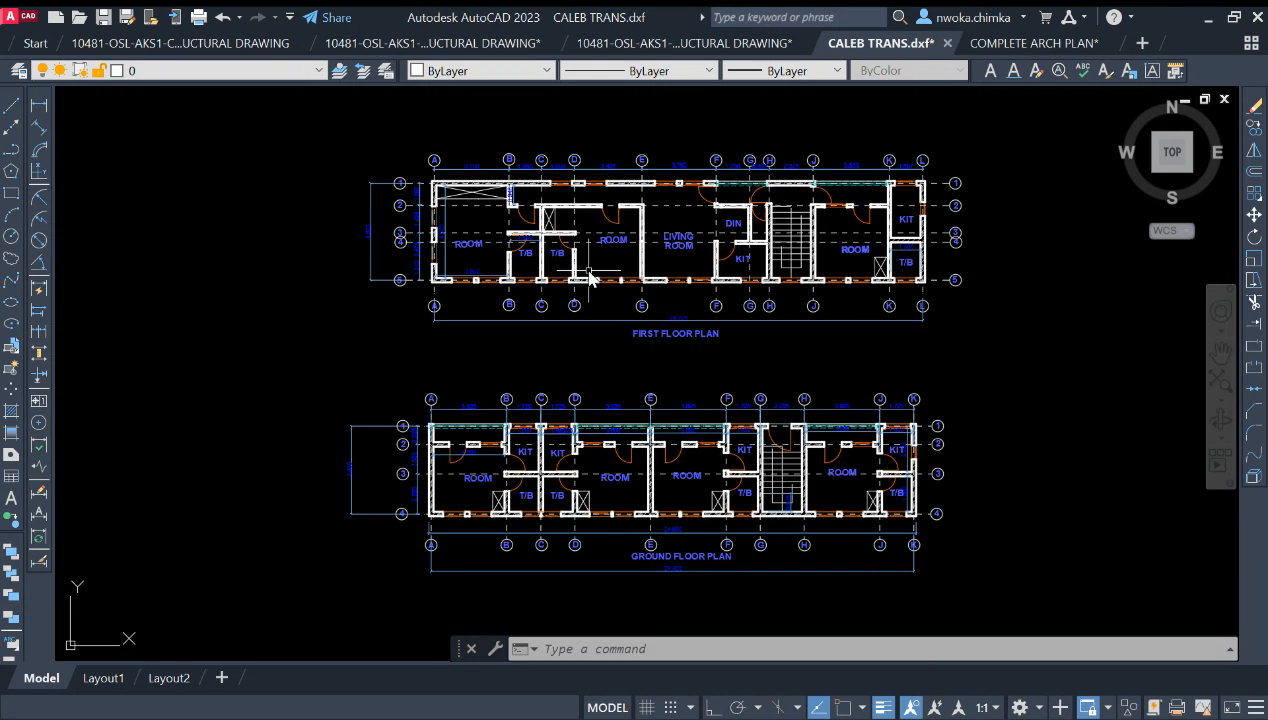
{"action": "key", "text": "ctrl+a"}
{"action": "scroll", "coordinate": [612, 246], "scroll_direction": "down", "scroll_amount": 2}
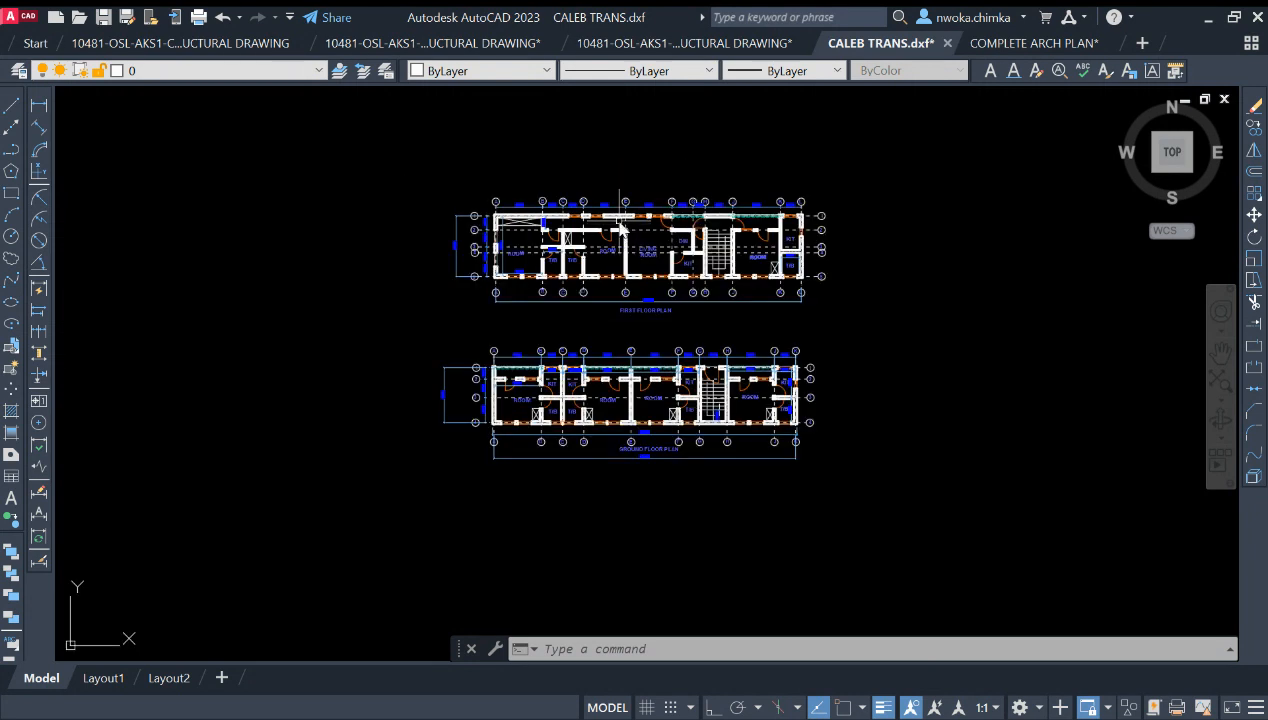
{"action": "scroll", "coordinate": [615, 228], "scroll_direction": "up", "scroll_amount": 3}
{"action": "key", "text": "Escape"}
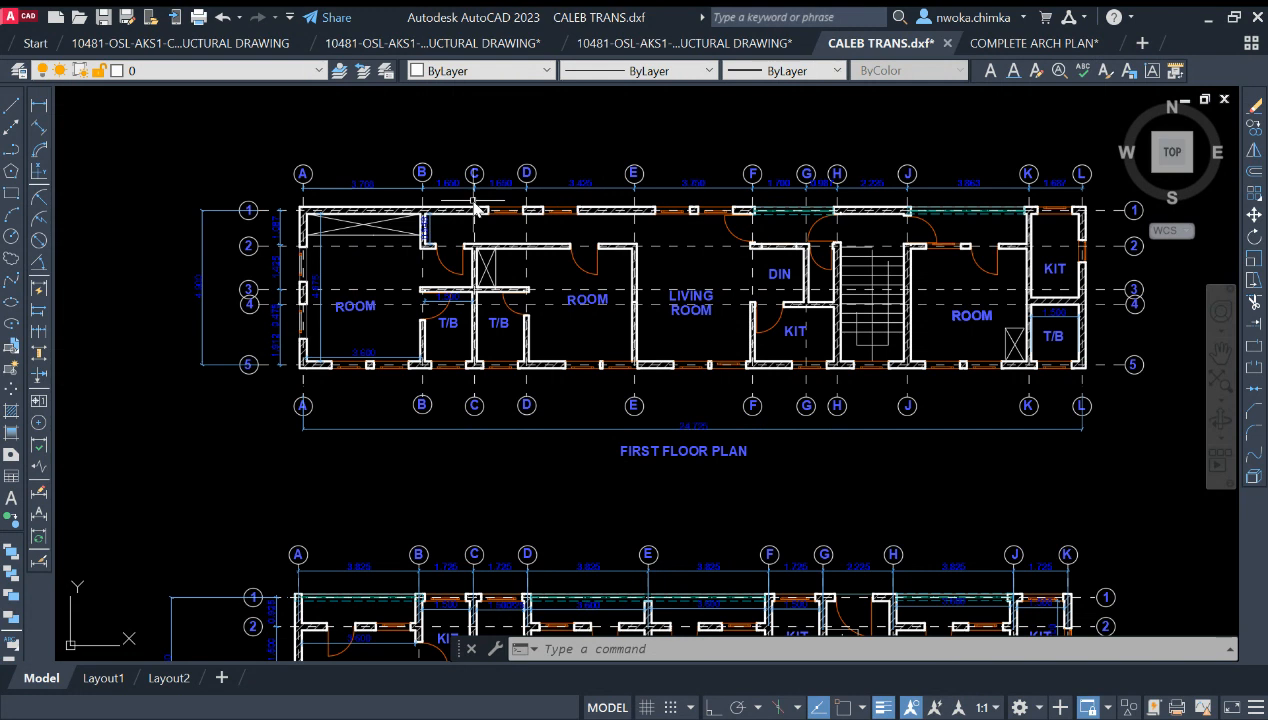
{"action": "scroll", "coordinate": [585, 175], "scroll_direction": "down", "scroll_amount": 2}
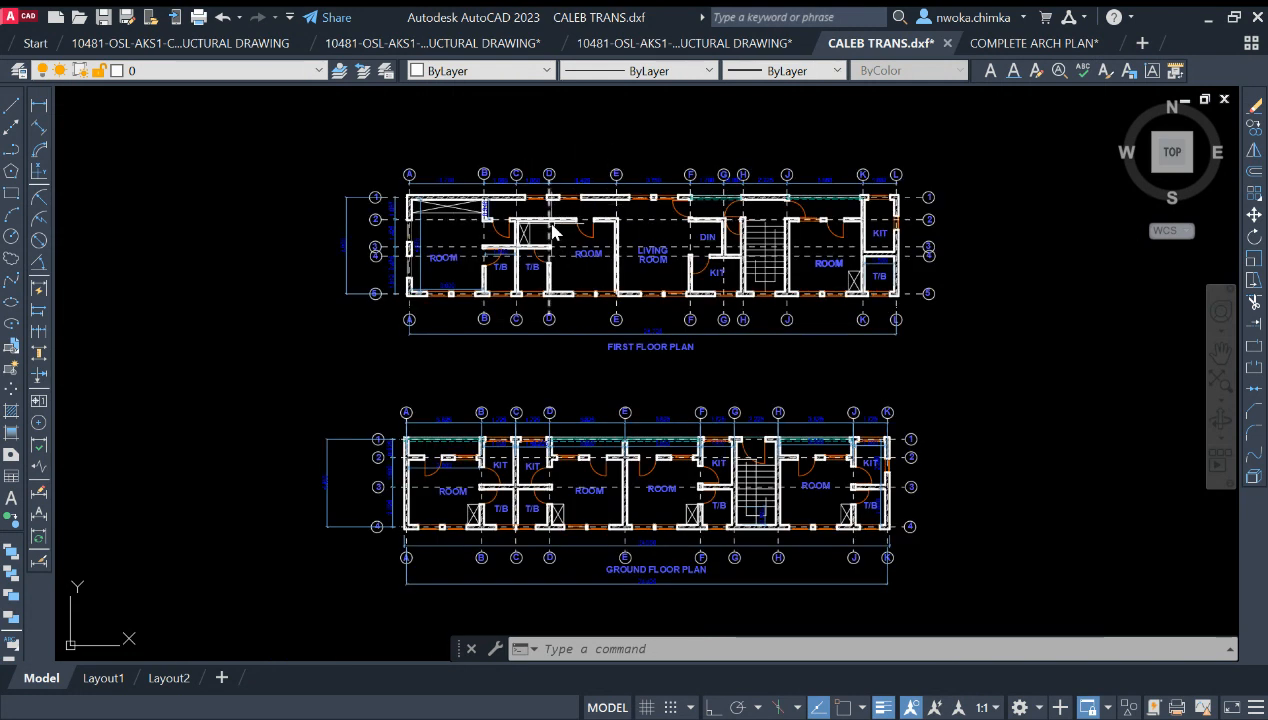
Examine the first floor plan's end room between grids A and B and its outer wall along grid 1.
{"action": "scroll", "coordinate": [513, 200], "scroll_direction": "up", "scroll_amount": 2}
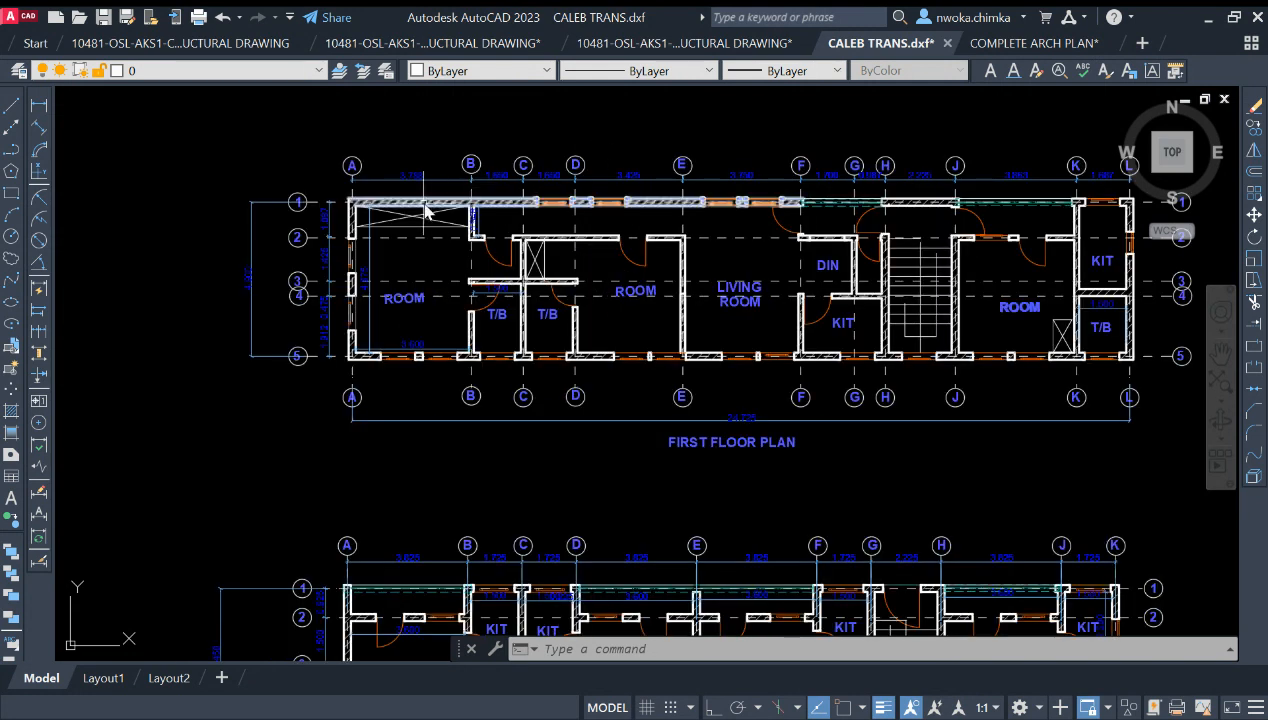
{"action": "scroll", "coordinate": [405, 205], "scroll_direction": "down", "scroll_amount": 2}
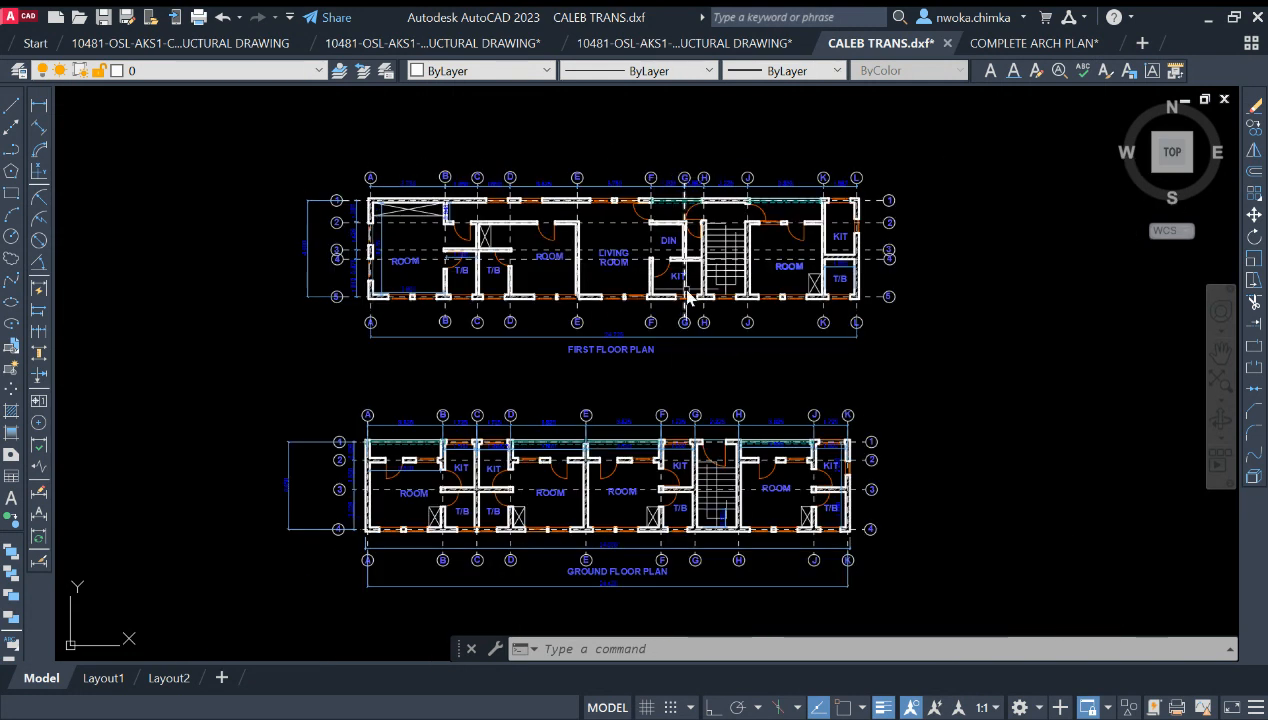
{"action": "scroll", "coordinate": [568, 270], "scroll_direction": "up", "scroll_amount": 2}
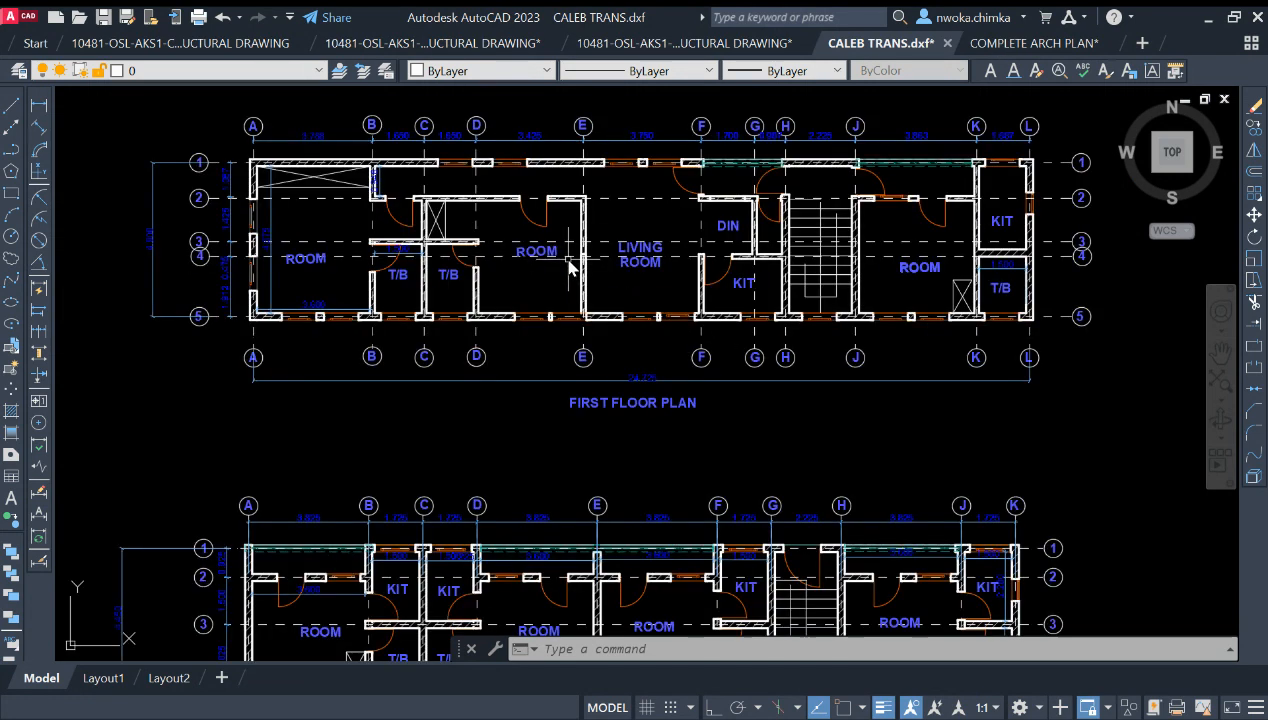
{"action": "scroll", "coordinate": [568, 265], "scroll_direction": "down", "scroll_amount": 2}
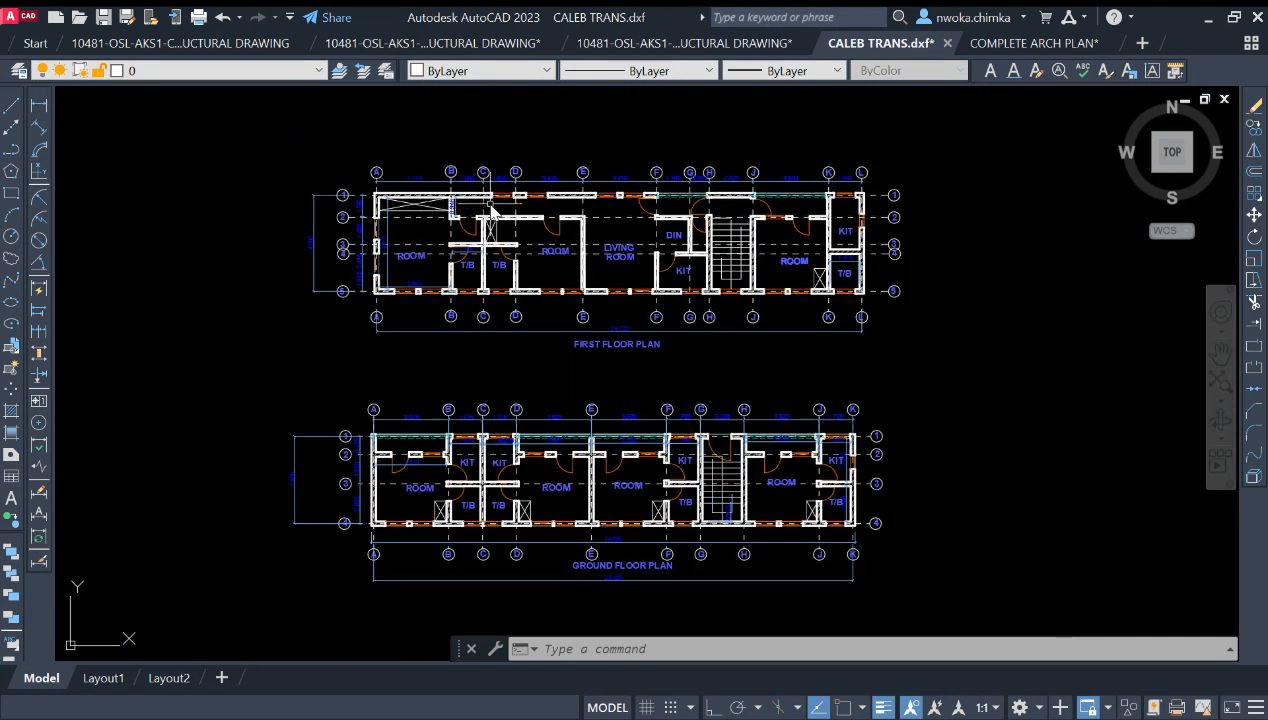
{"action": "middle_click_drag", "start_coordinate": [500, 218], "coordinate": [539, 218]}
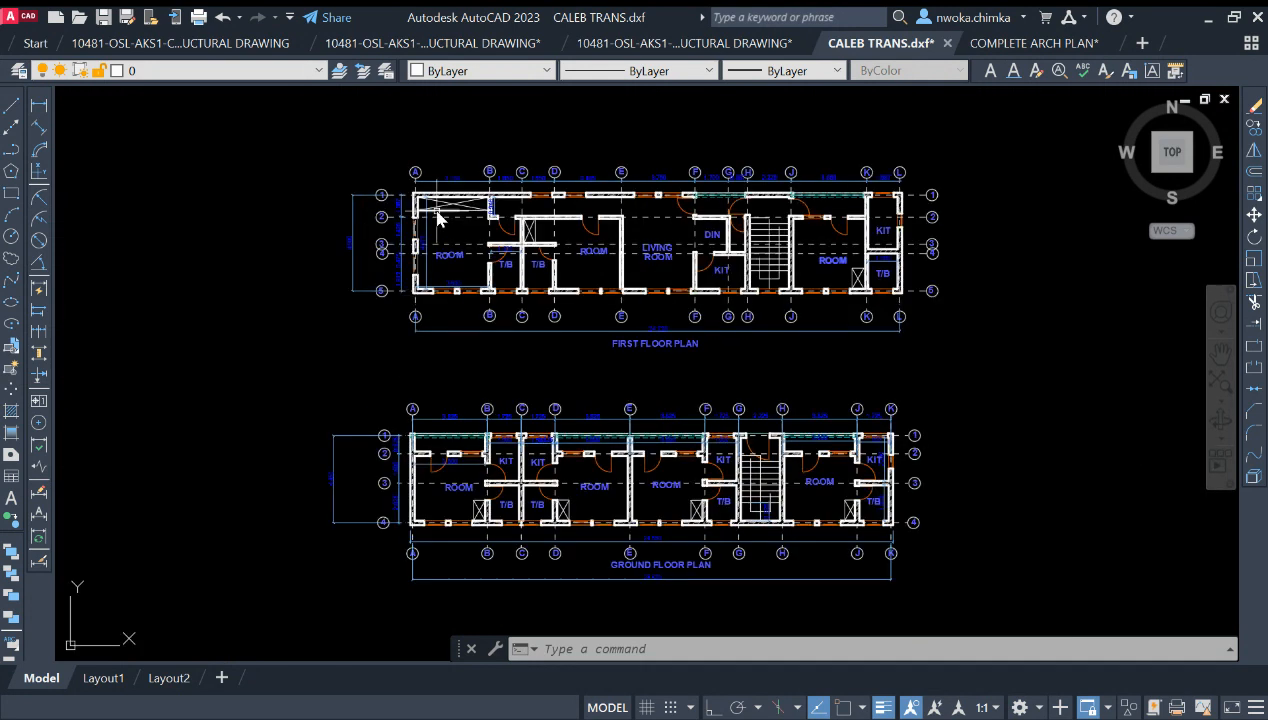
{"action": "scroll", "coordinate": [443, 217], "scroll_direction": "down", "scroll_amount": 2}
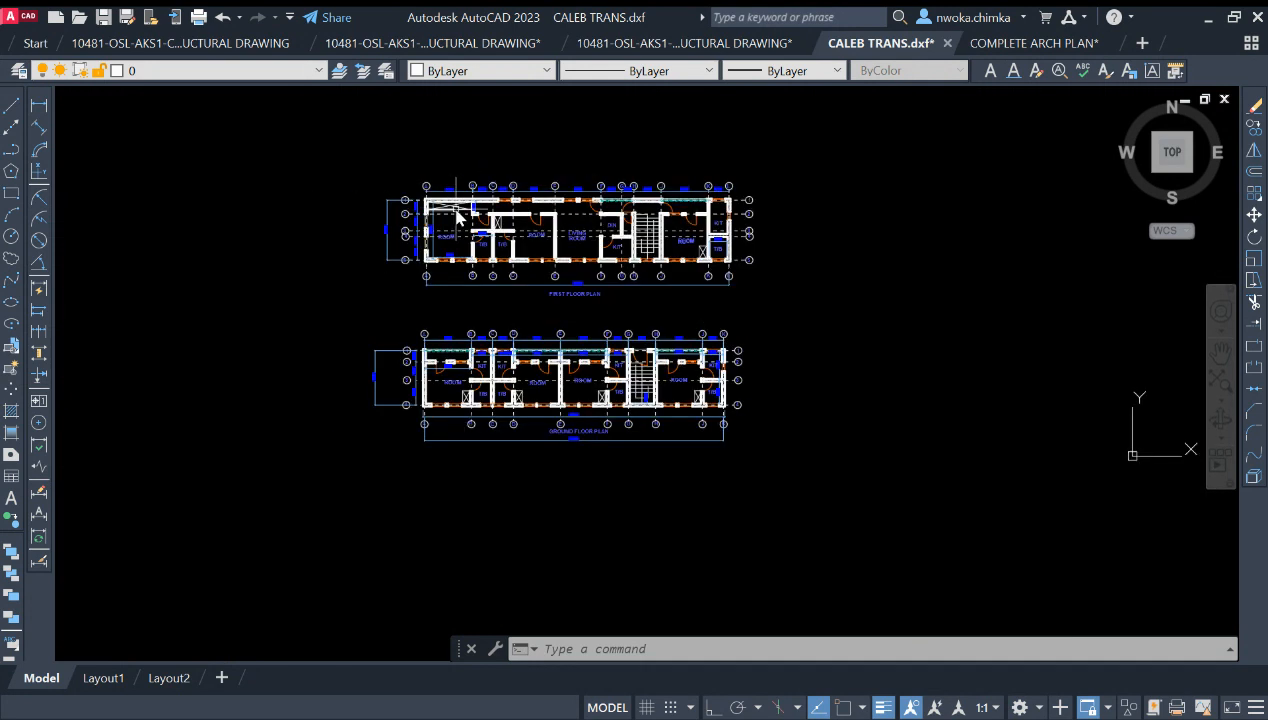
{"action": "scroll", "coordinate": [443, 190], "scroll_direction": "up", "scroll_amount": 2}
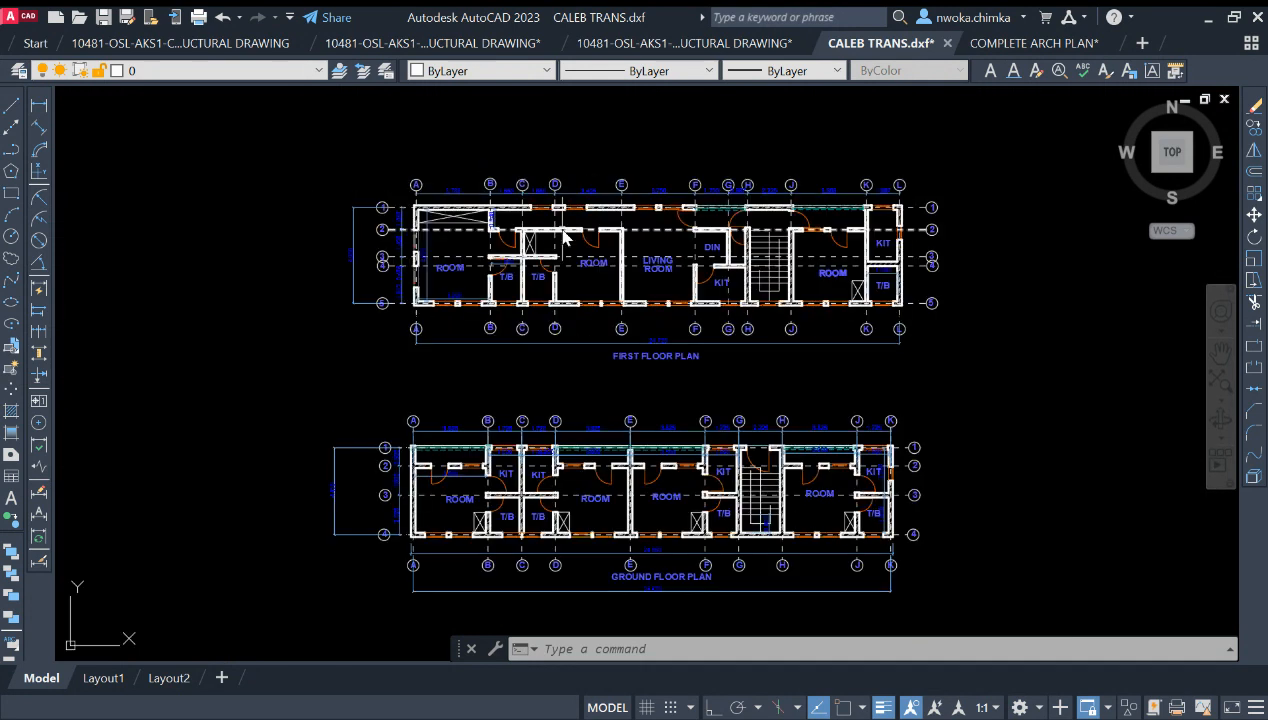
{"action": "scroll", "coordinate": [562, 236], "scroll_direction": "down", "scroll_amount": 2}
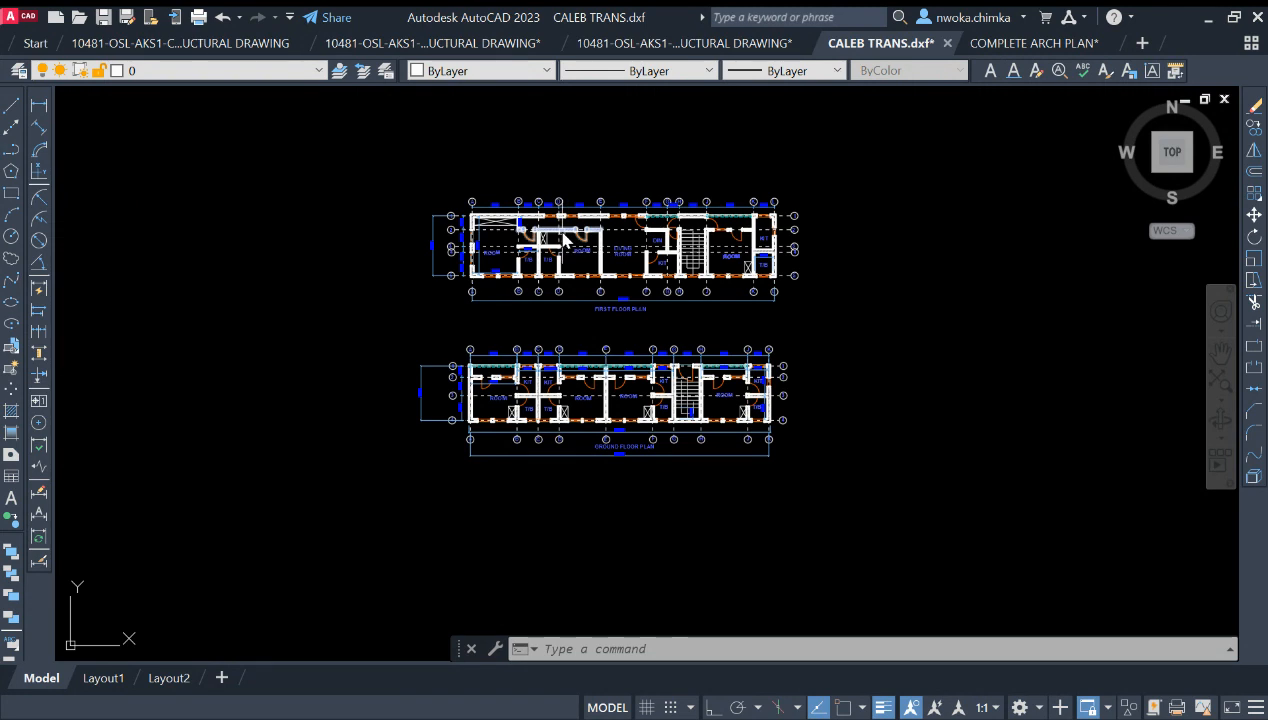
Inspect the first floor's toilets, lobby doors and living room between grids B and F, relative to the ground floor plan.
{"action": "scroll", "coordinate": [583, 256], "scroll_direction": "up", "scroll_amount": 4}
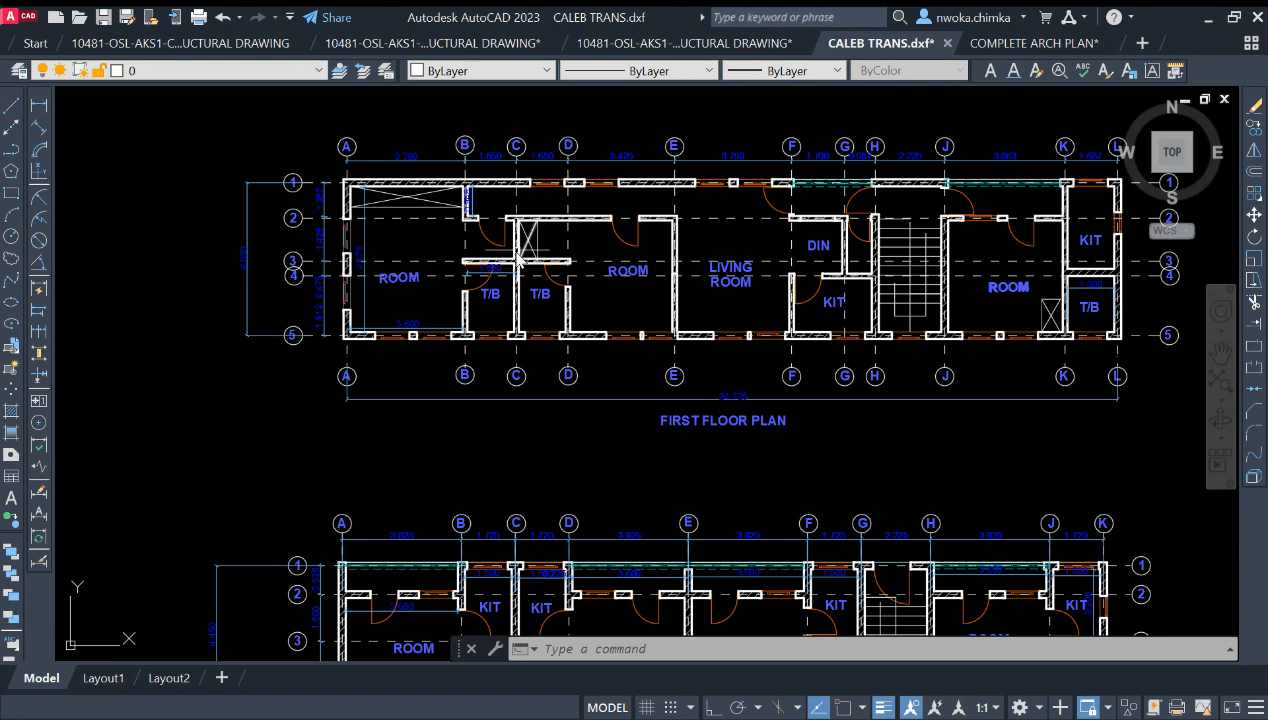
{"action": "scroll", "coordinate": [490, 245], "scroll_direction": "down", "scroll_amount": 2}
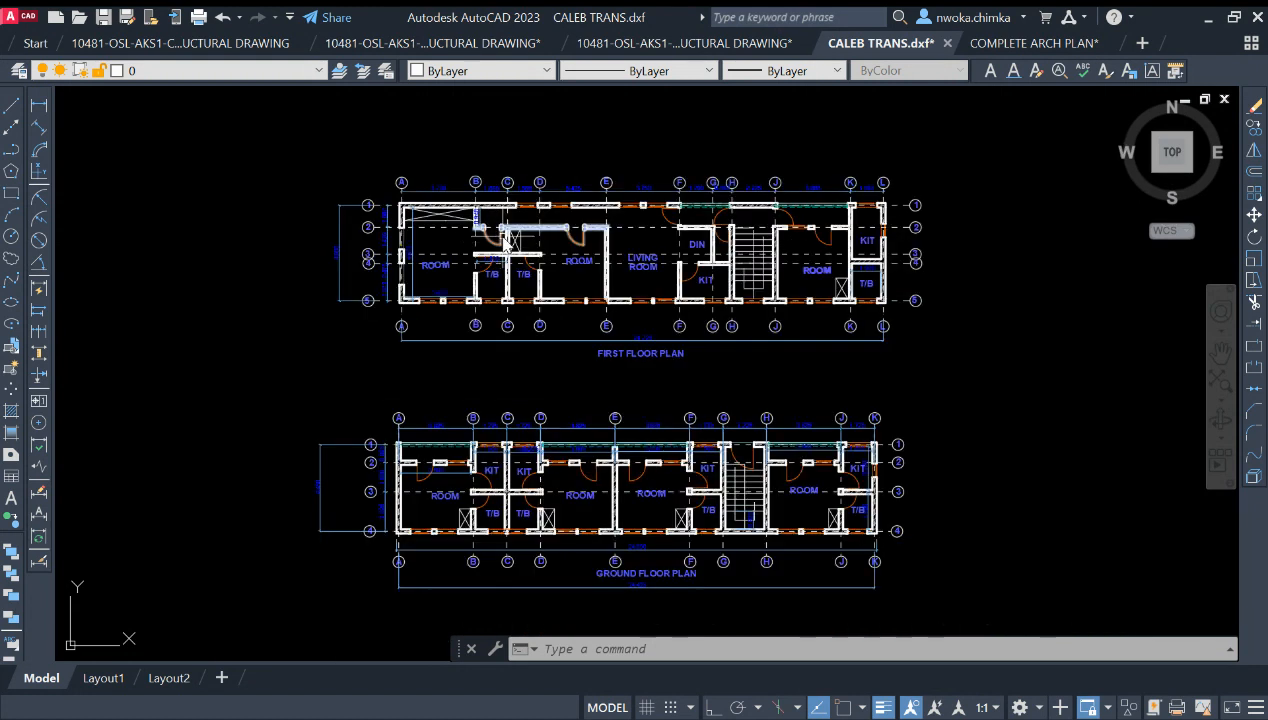
{"action": "scroll", "coordinate": [465, 212], "scroll_direction": "up", "scroll_amount": 2}
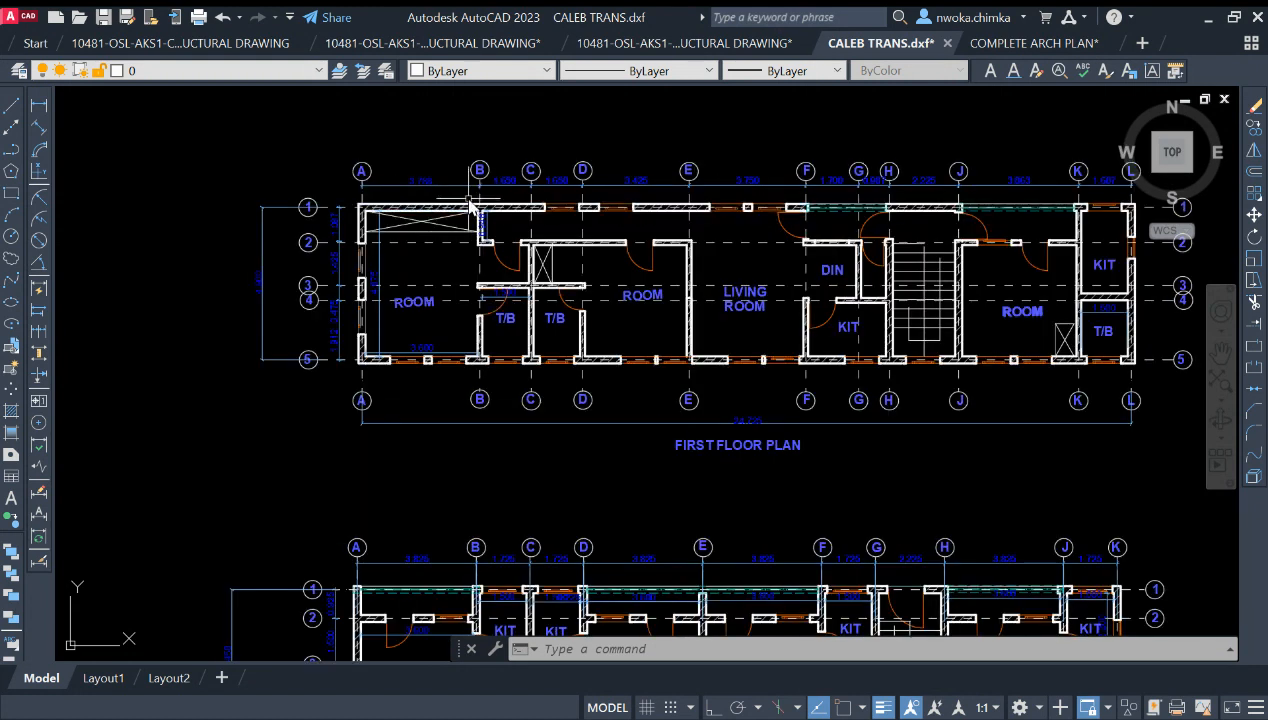
{"action": "scroll", "coordinate": [480, 208], "scroll_direction": "down", "scroll_amount": 4}
{"action": "scroll", "coordinate": [497, 212], "scroll_direction": "up", "scroll_amount": 4}
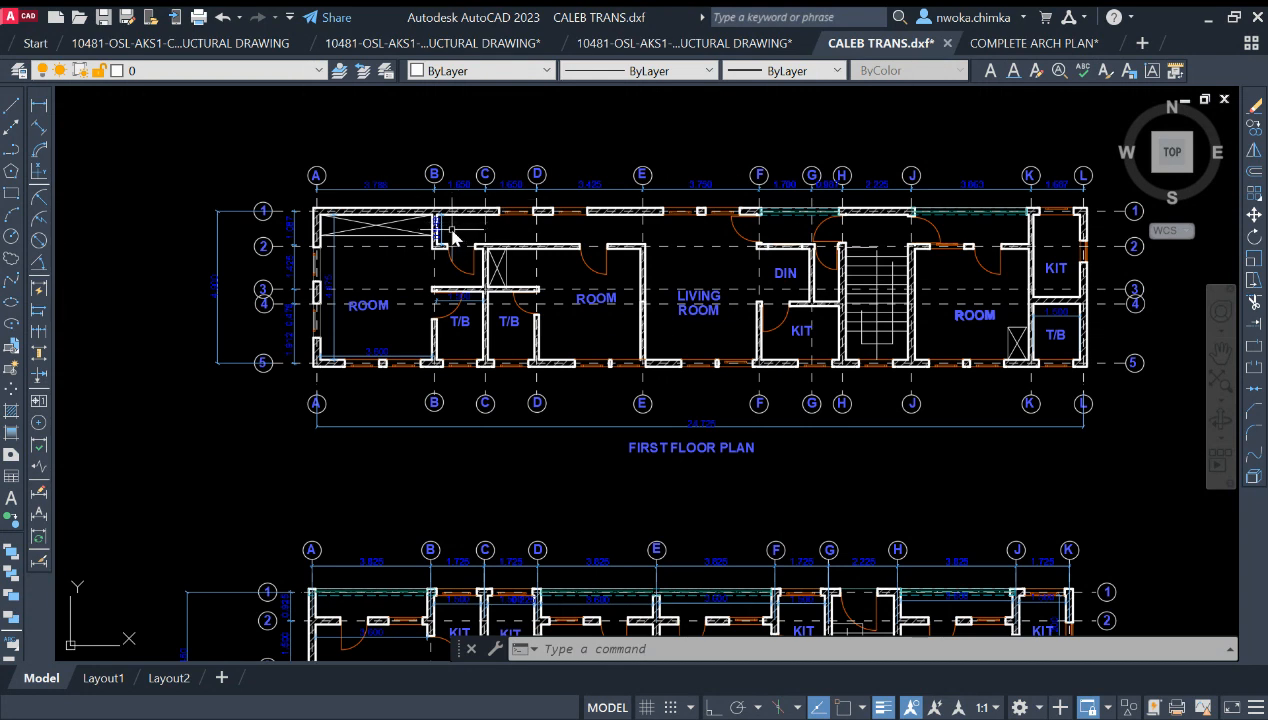
{"action": "scroll", "coordinate": [452, 235], "scroll_direction": "down", "scroll_amount": 4}
{"action": "scroll", "coordinate": [521, 300], "scroll_direction": "up", "scroll_amount": 4}
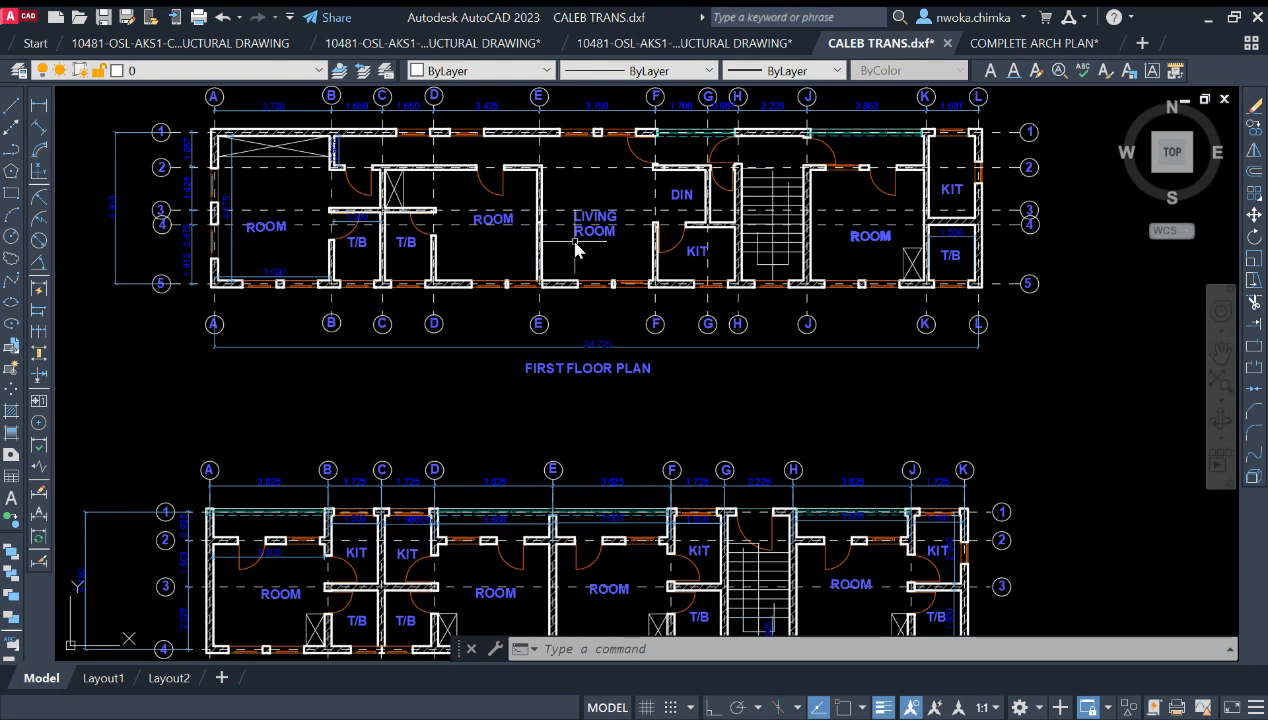
{"action": "scroll", "coordinate": [576, 250], "scroll_direction": "down", "scroll_amount": 4}
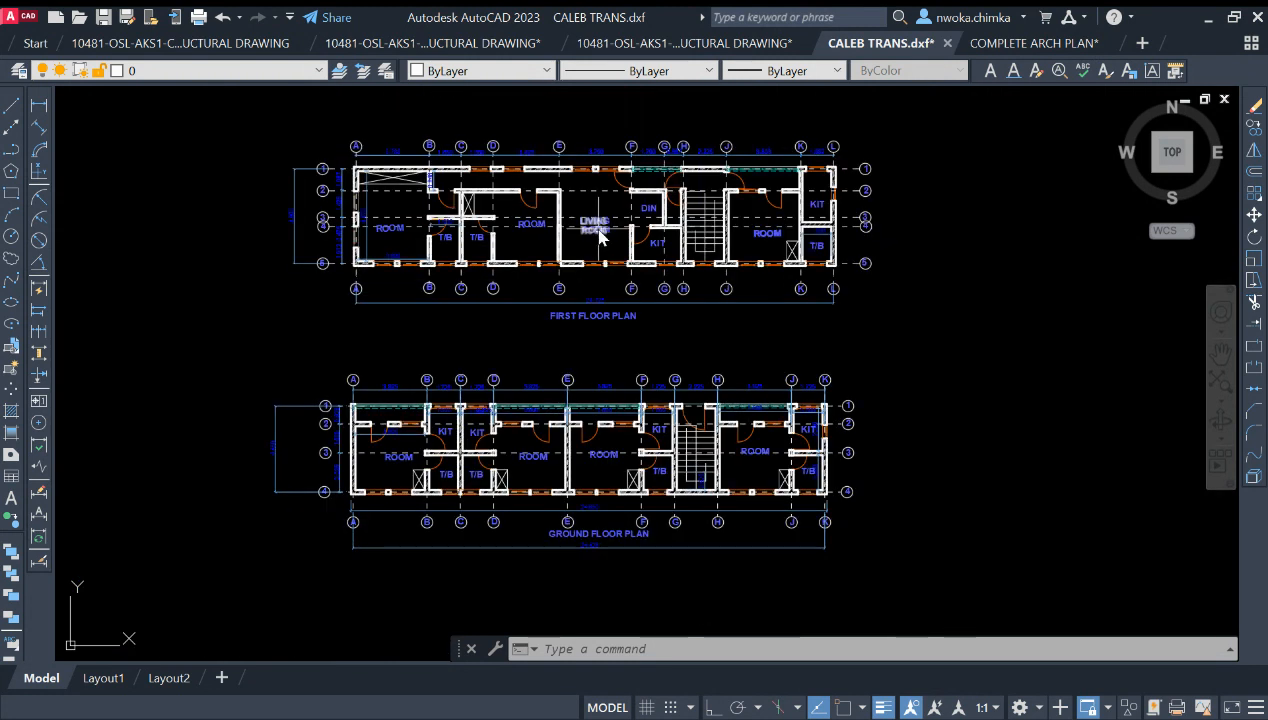
Compare the first floor staircase between grids H and J with the ground floor staircase between grids G and H.
{"action": "scroll", "coordinate": [736, 180], "scroll_direction": "up", "scroll_amount": 8}
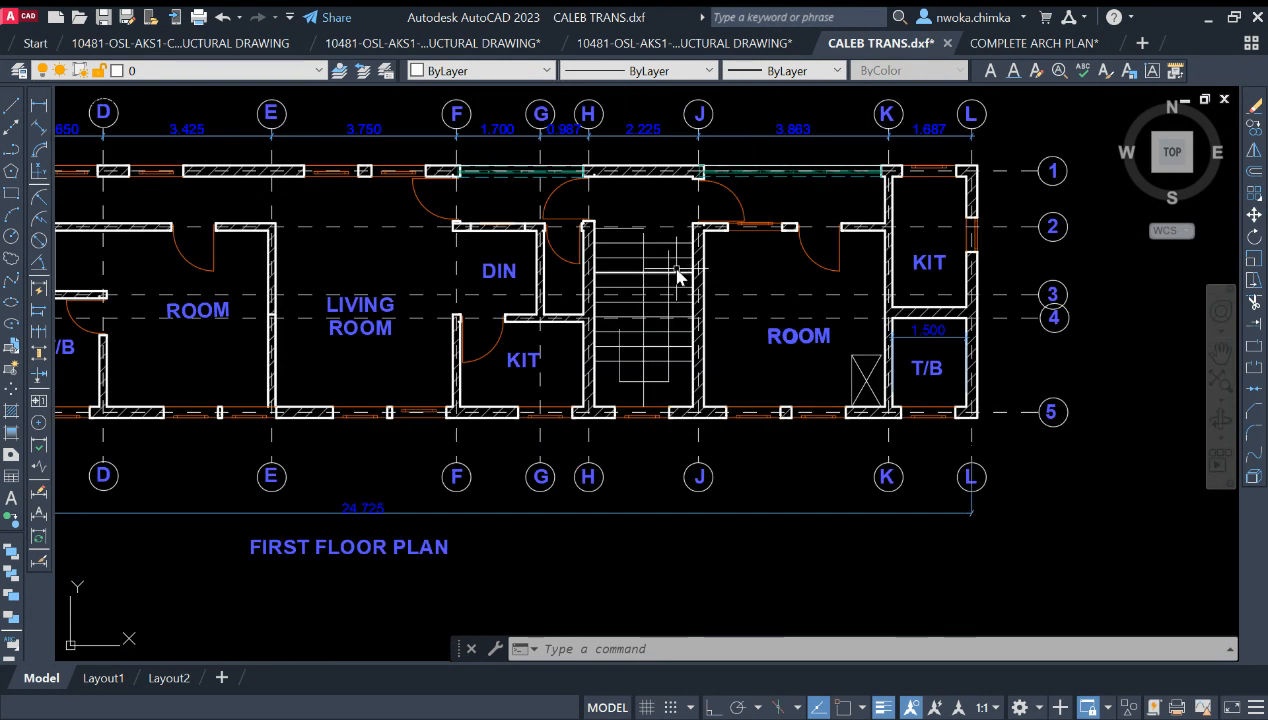
{"action": "scroll", "coordinate": [677, 276], "scroll_direction": "down", "scroll_amount": 3}
{"action": "scroll", "coordinate": [660, 266], "scroll_direction": "down", "scroll_amount": 2}
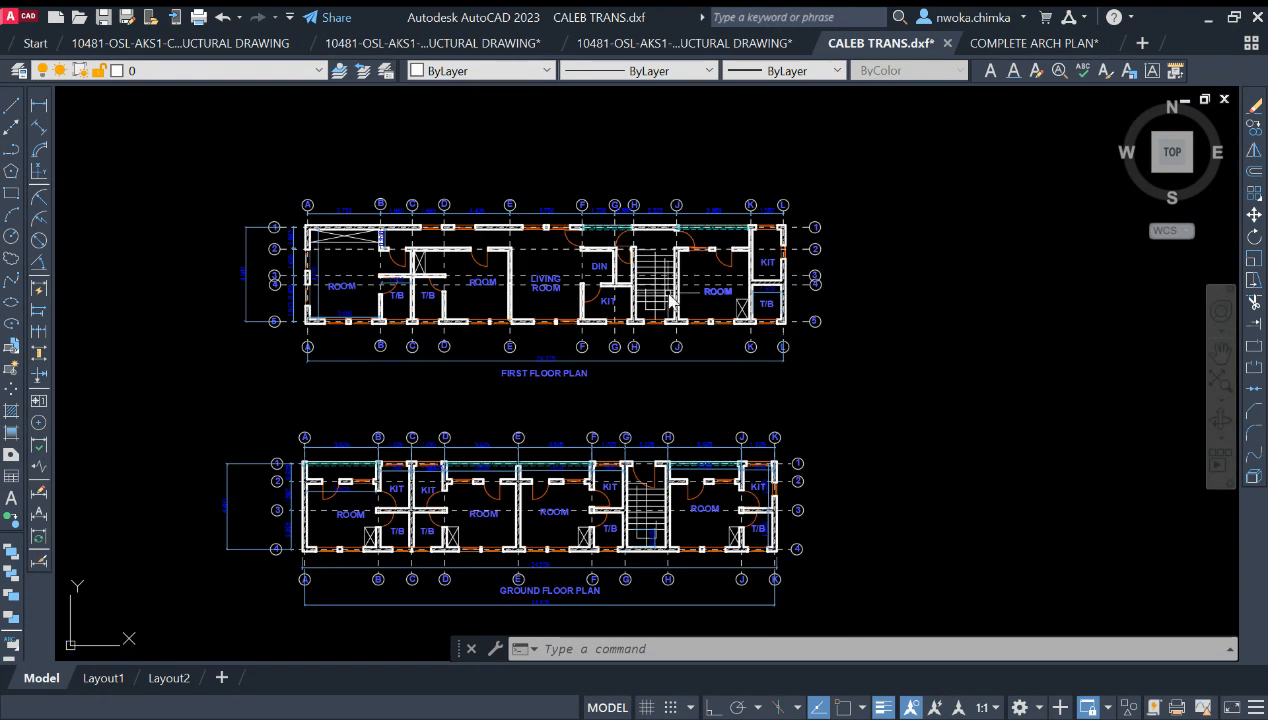
{"action": "scroll", "coordinate": [668, 292], "scroll_direction": "up", "scroll_amount": 4}
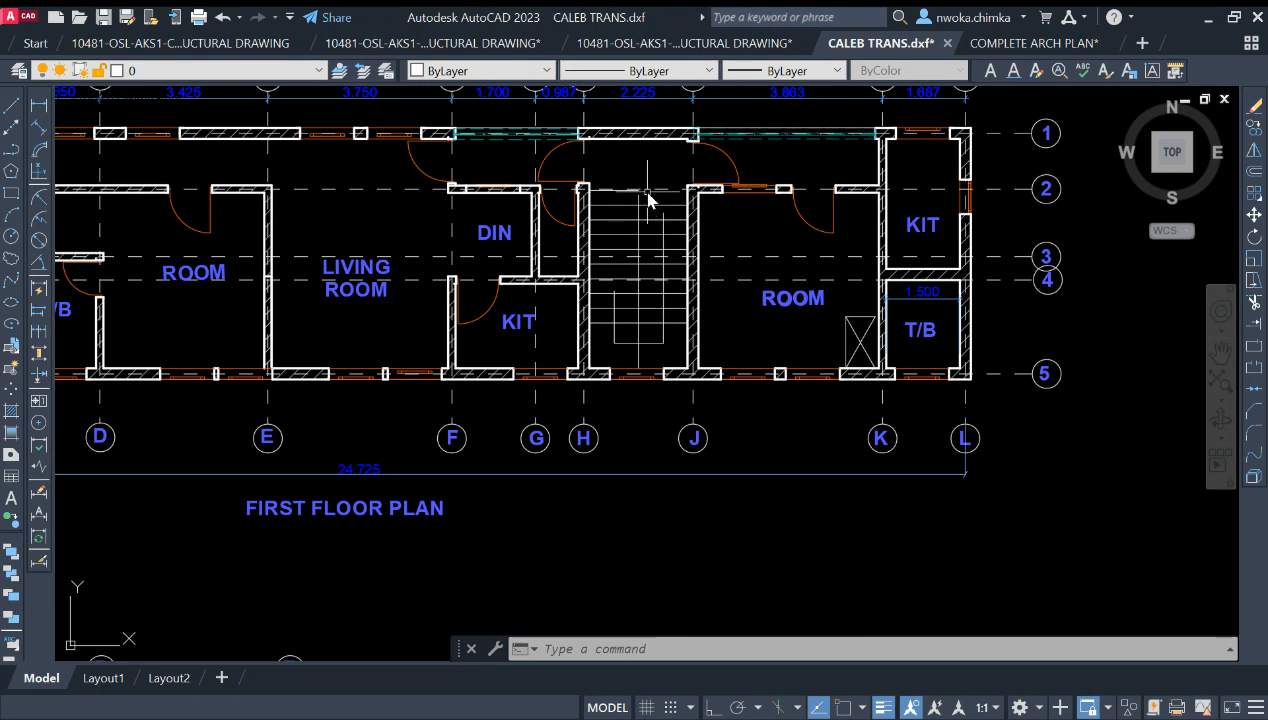
{"action": "scroll", "coordinate": [648, 200], "scroll_direction": "down", "scroll_amount": 4}
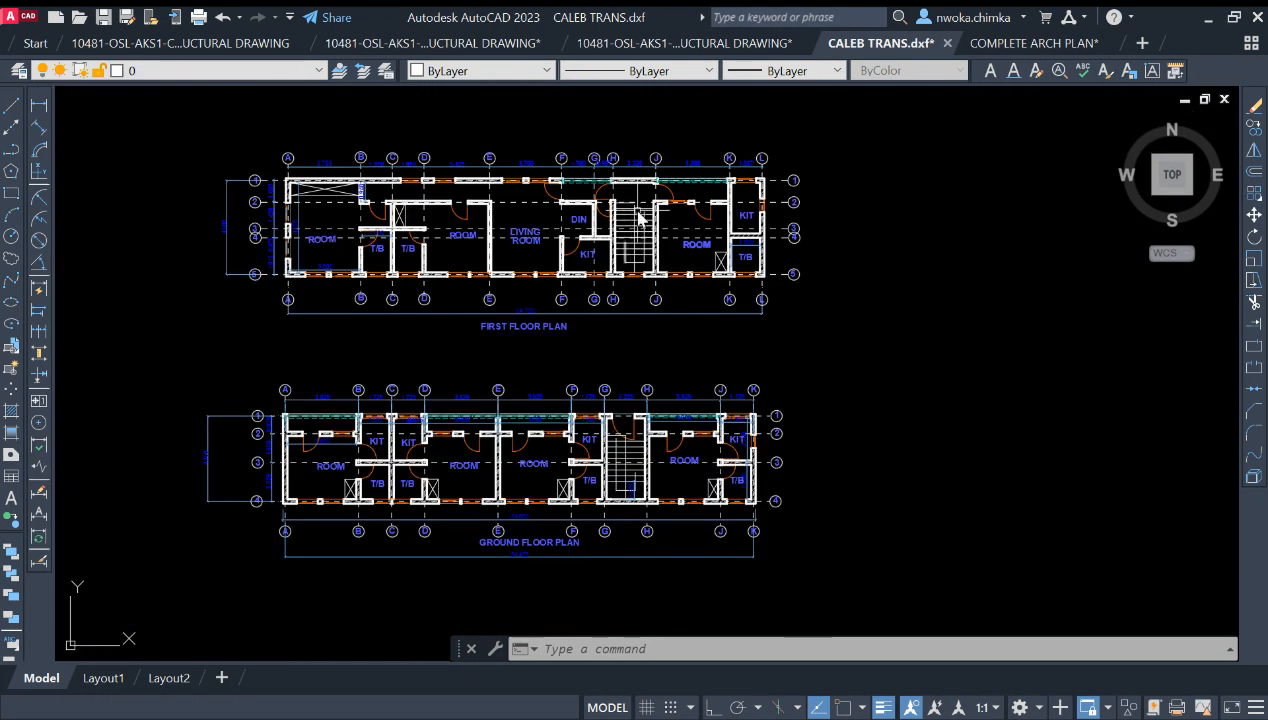
{"action": "scroll", "coordinate": [637, 211], "scroll_direction": "up", "scroll_amount": 4}
{"action": "scroll", "coordinate": [630, 232], "scroll_direction": "down", "scroll_amount": 5}
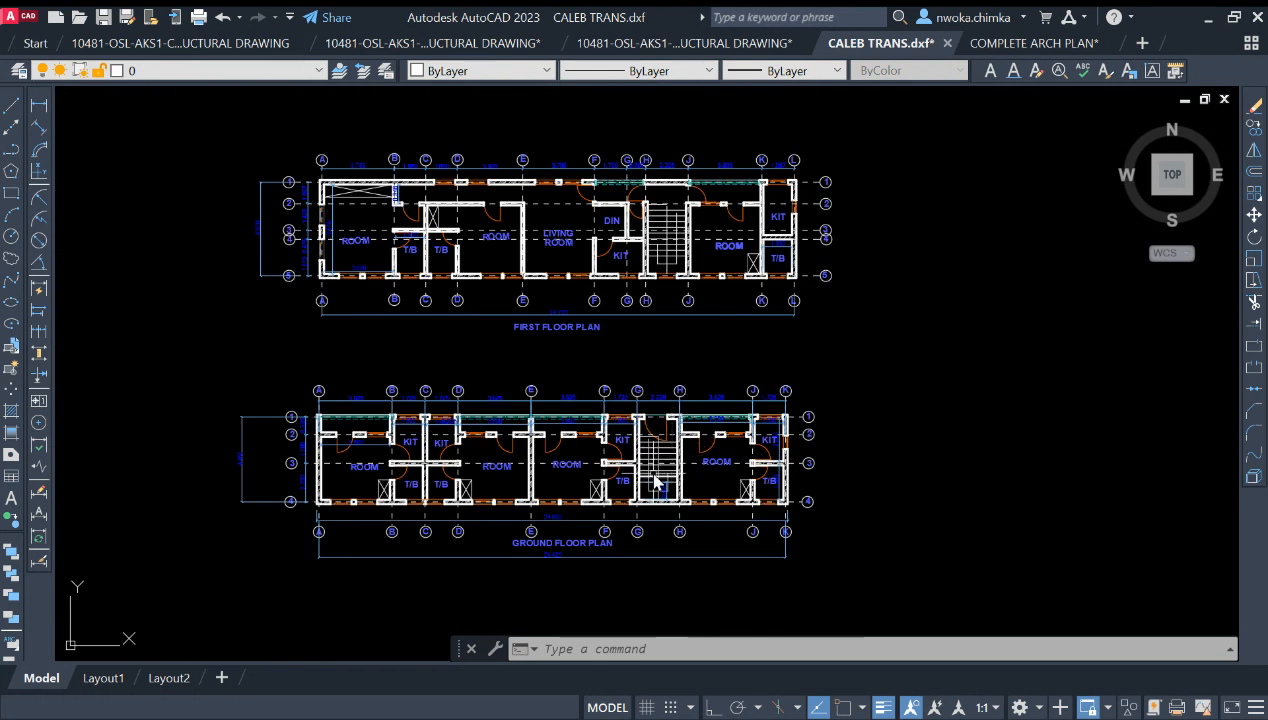
{"action": "scroll", "coordinate": [676, 461], "scroll_direction": "up", "scroll_amount": 2}
{"action": "scroll", "coordinate": [681, 461], "scroll_direction": "up", "scroll_amount": 1}
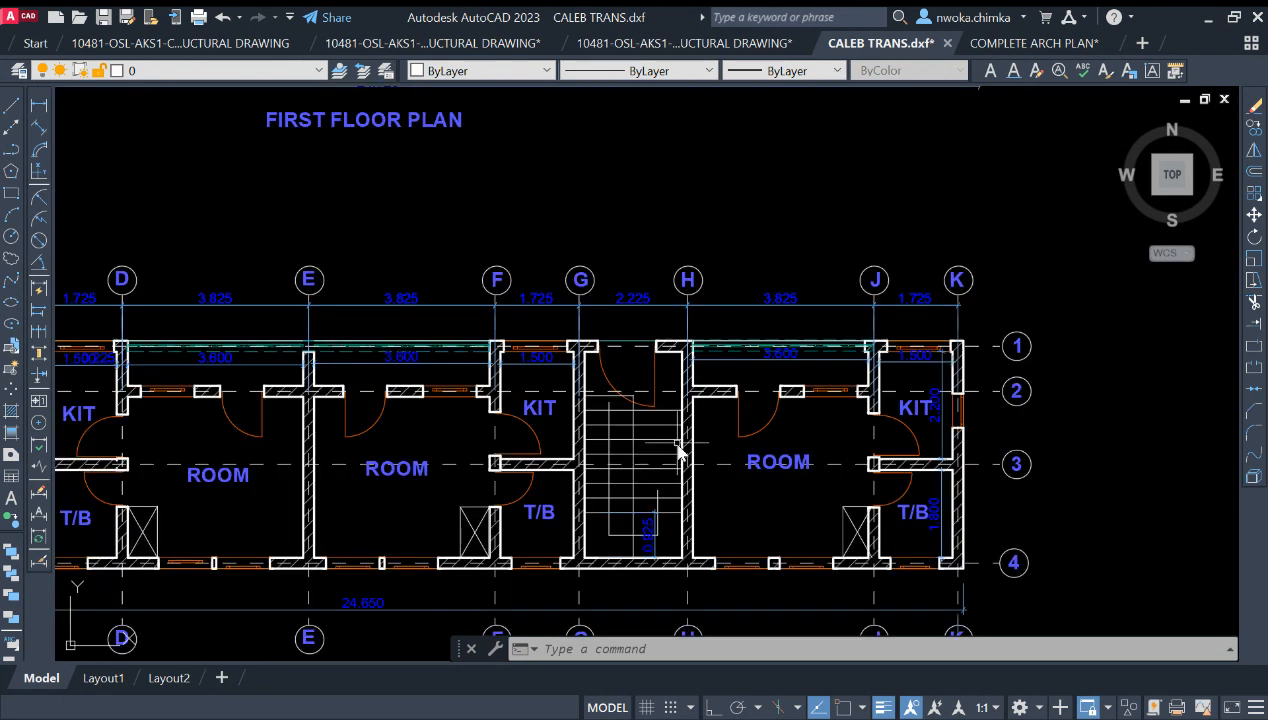
{"action": "scroll", "coordinate": [679, 444], "scroll_direction": "down", "scroll_amount": 4}
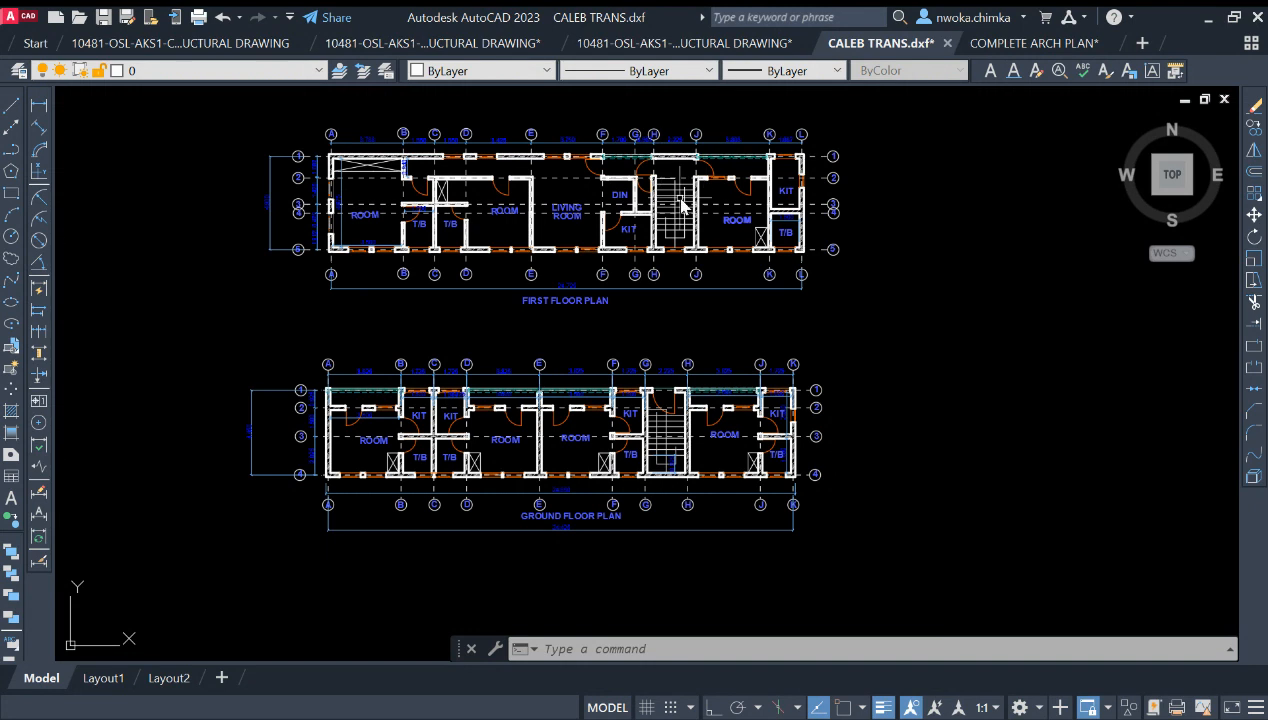
Examine the first floor staircase's surrounding walls, landing and grid H to J dimension alongside the ground floor plan.
{"action": "scroll", "coordinate": [676, 194], "scroll_direction": "up", "scroll_amount": 4}
{"action": "scroll", "coordinate": [668, 340], "scroll_direction": "down", "scroll_amount": 2}
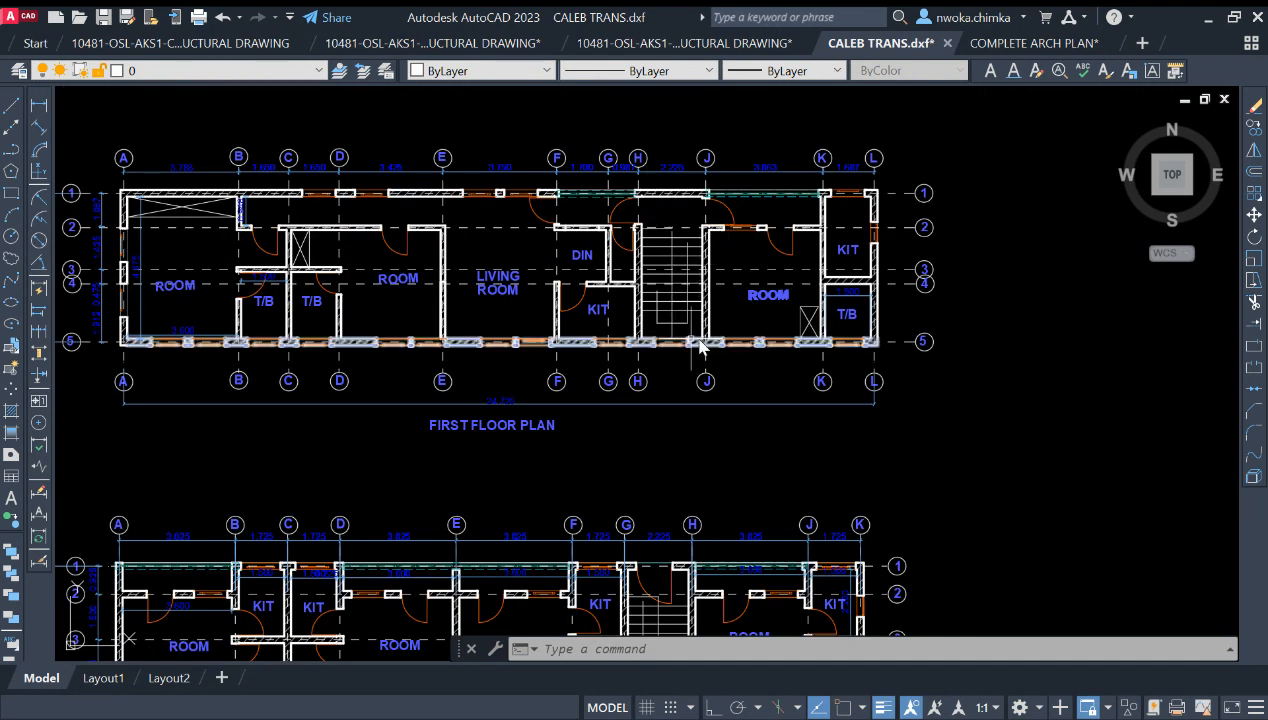
{"action": "scroll", "coordinate": [710, 230], "scroll_direction": "down", "scroll_amount": 2}
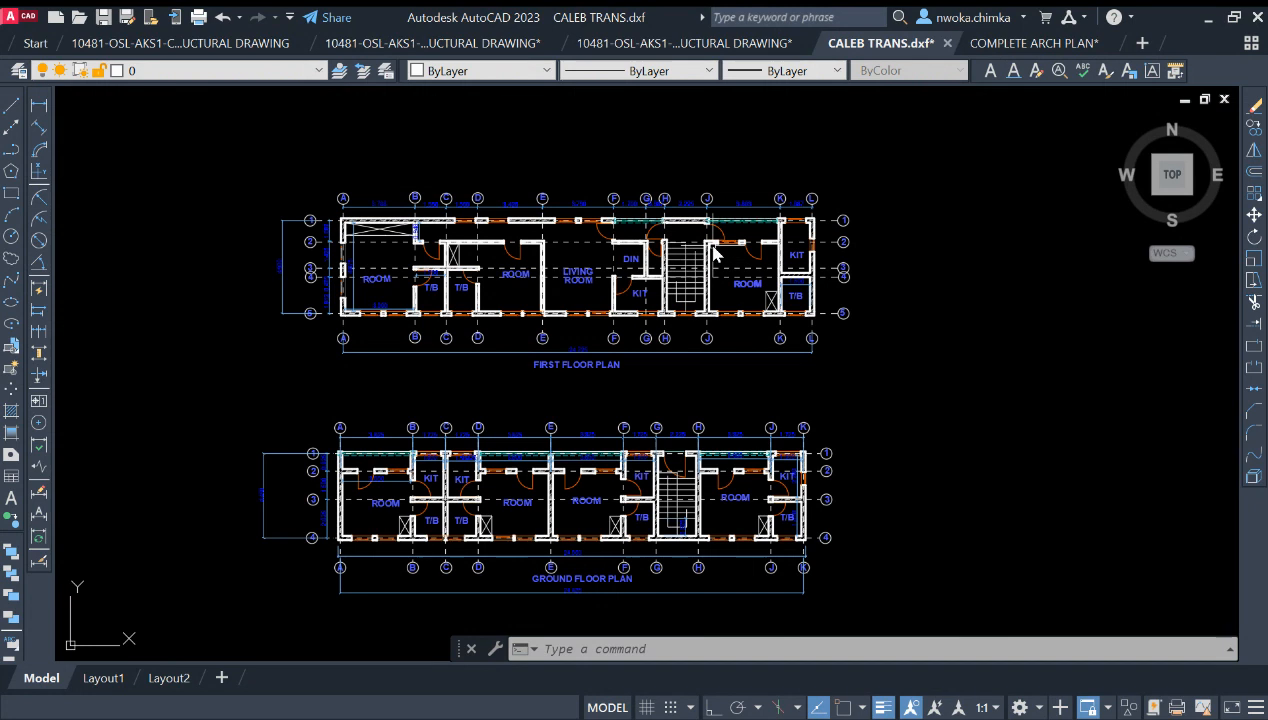
{"action": "scroll", "coordinate": [717, 230], "scroll_direction": "up", "scroll_amount": 2}
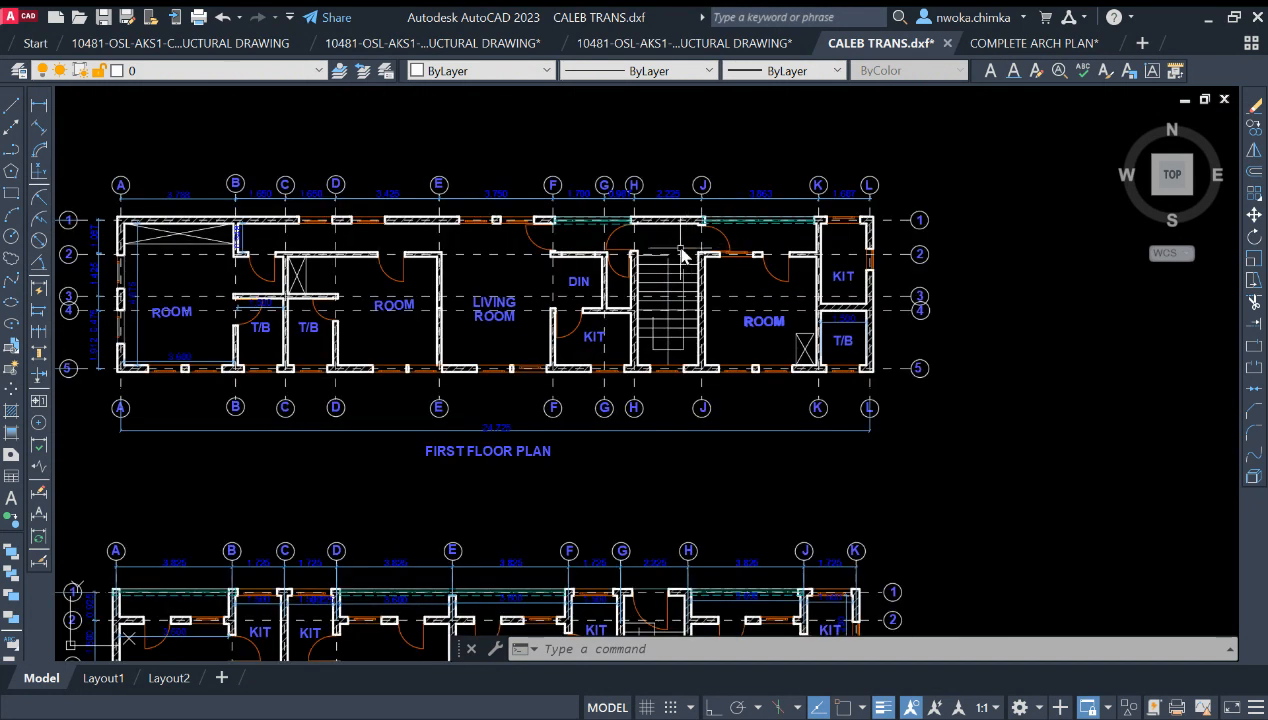
{"action": "scroll", "coordinate": [675, 310], "scroll_direction": "down", "scroll_amount": 2}
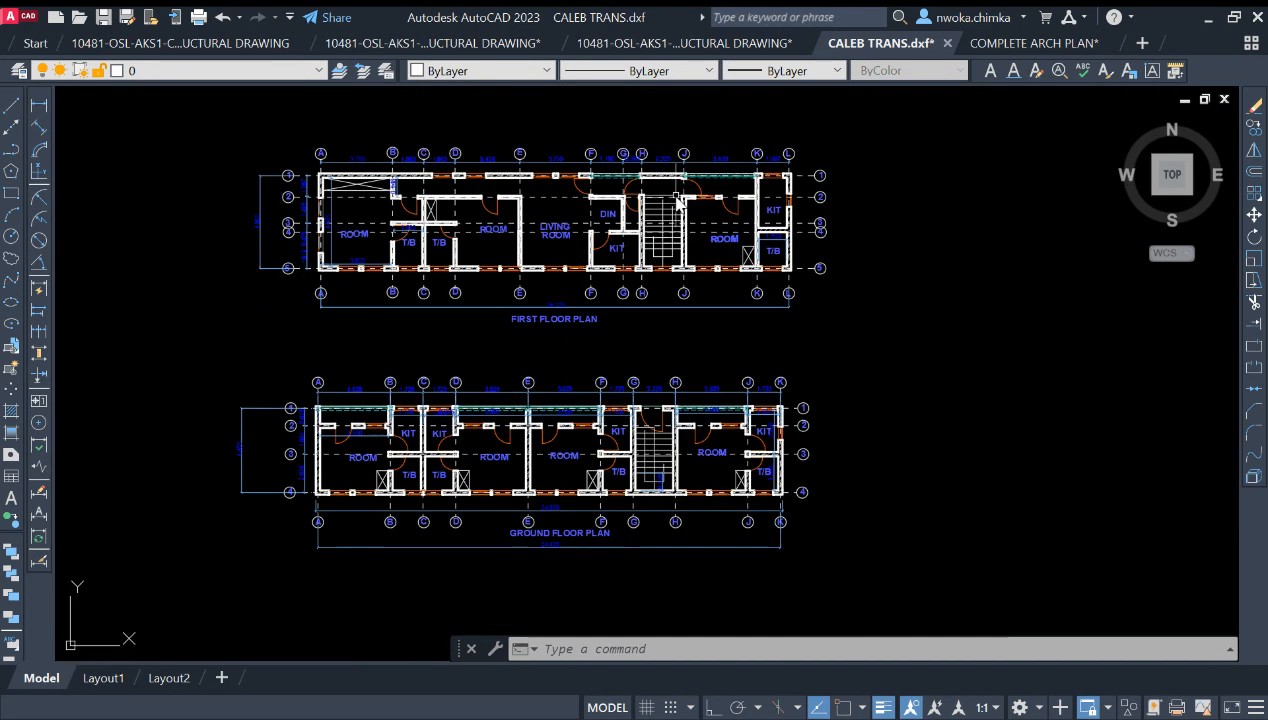
{"action": "scroll", "coordinate": [675, 174], "scroll_direction": "up", "scroll_amount": 2}
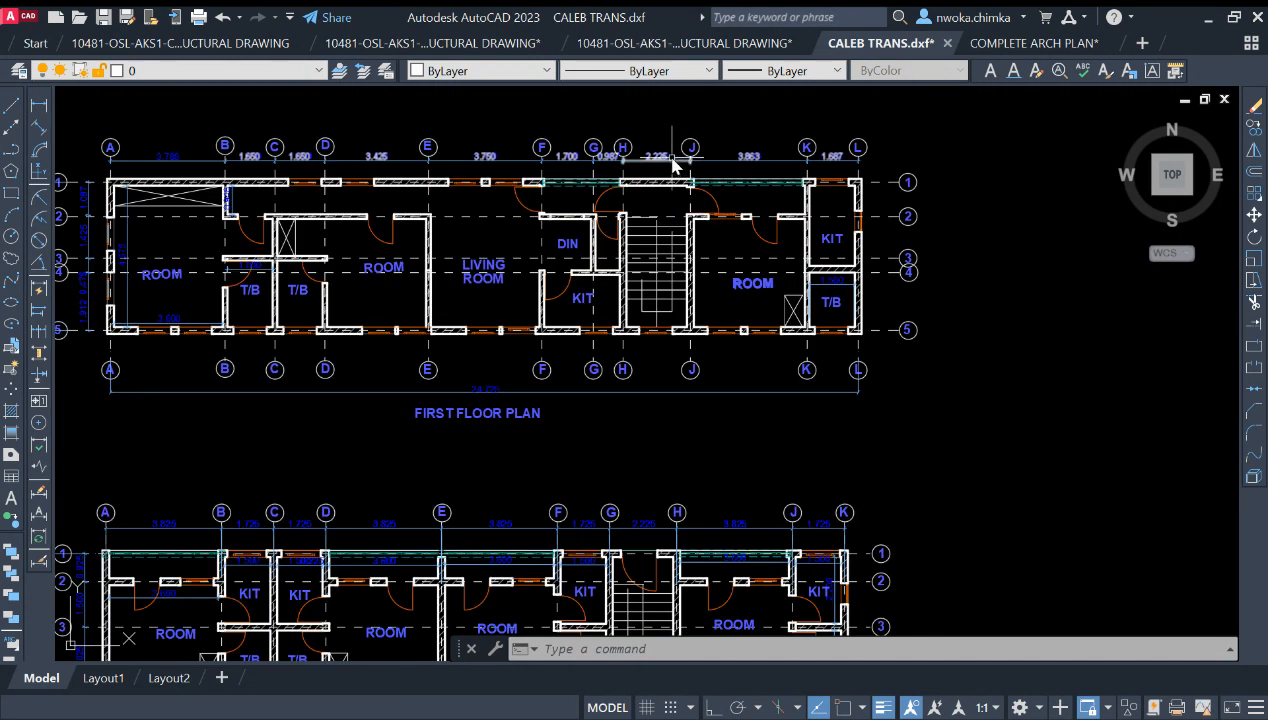
{"action": "scroll", "coordinate": [640, 283], "scroll_direction": "down", "scroll_amount": 2}
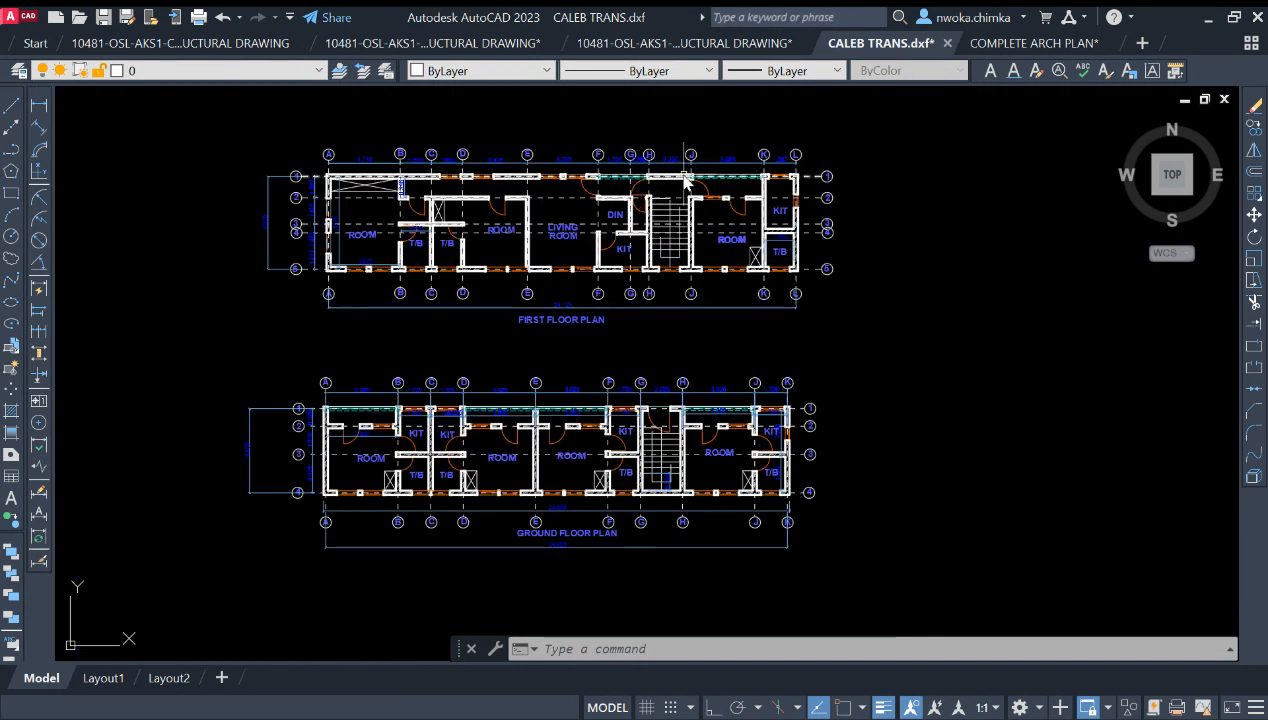
{"action": "scroll", "coordinate": [660, 140], "scroll_direction": "up", "scroll_amount": 3}
{"action": "scroll", "coordinate": [657, 135], "scroll_direction": "down", "scroll_amount": 4}
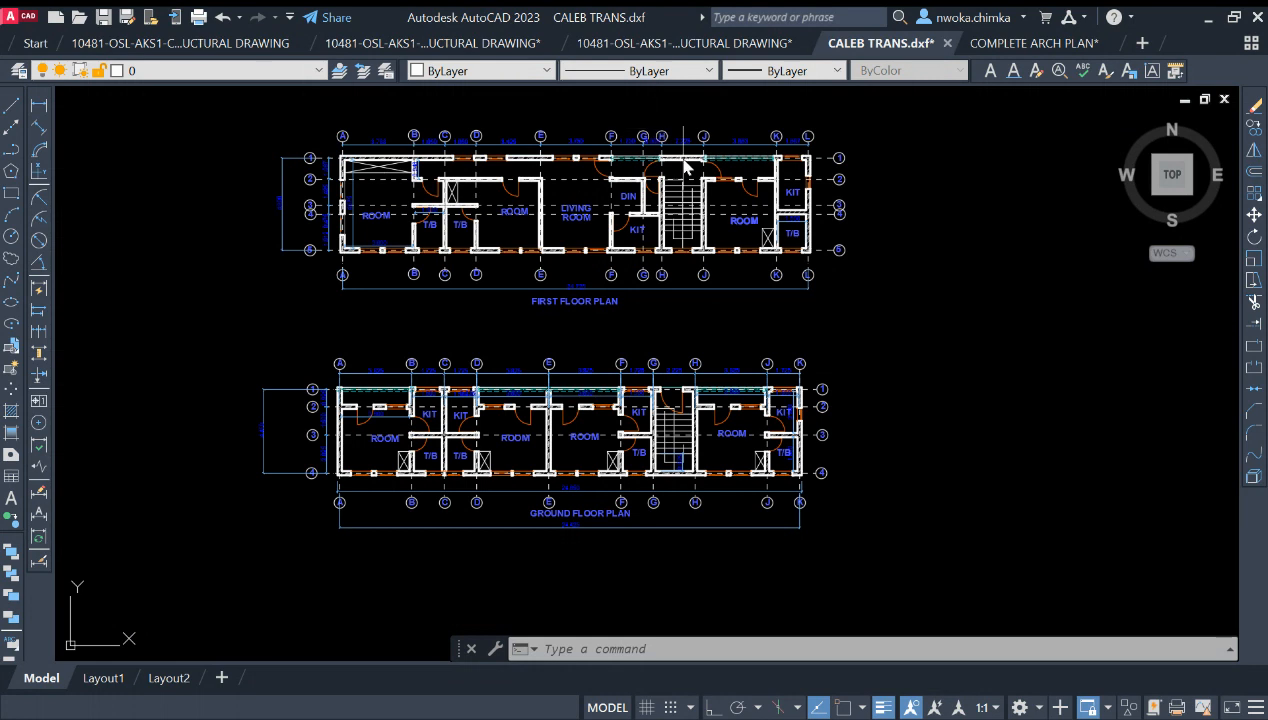
Recheck the first floor staircase along grid 2, and survey both floor plans as a whole.
{"action": "scroll", "coordinate": [686, 168], "scroll_direction": "up", "scroll_amount": 4}
{"action": "scroll", "coordinate": [652, 214], "scroll_direction": "down", "scroll_amount": 2}
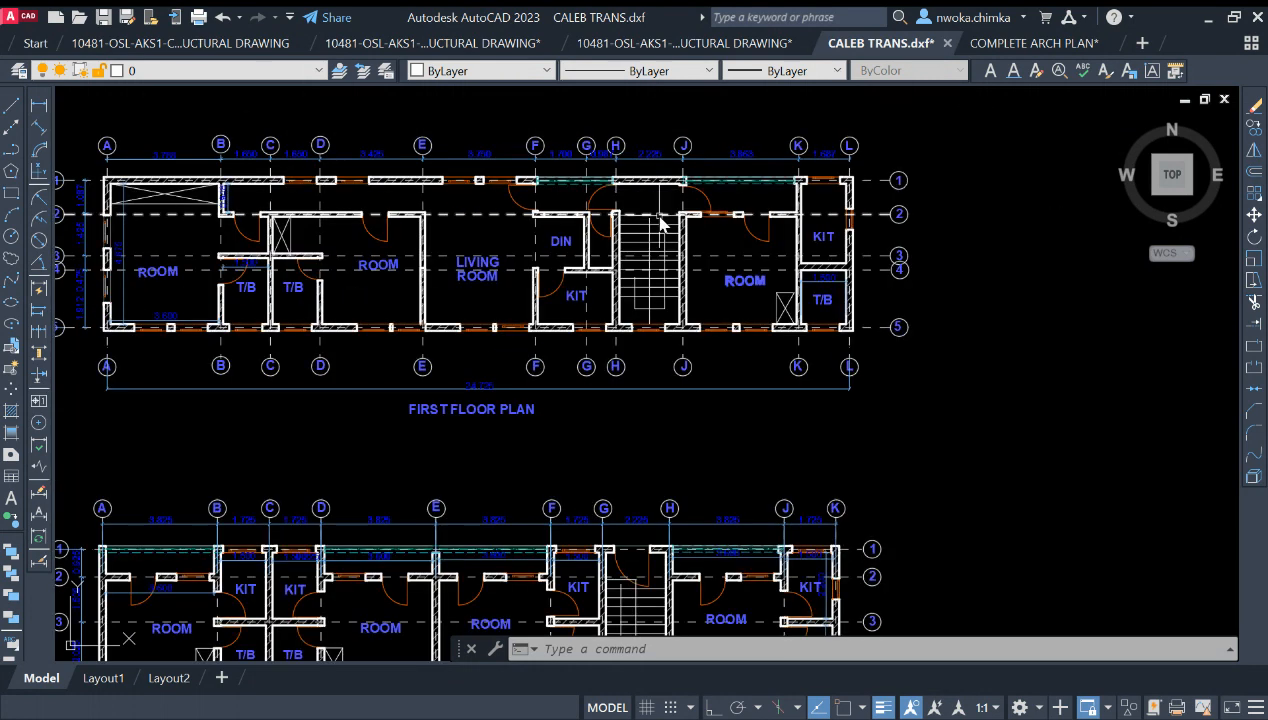
{"action": "scroll", "coordinate": [660, 222], "scroll_direction": "down", "scroll_amount": 5}
{"action": "scroll", "coordinate": [385, 218], "scroll_direction": "up", "scroll_amount": 2}
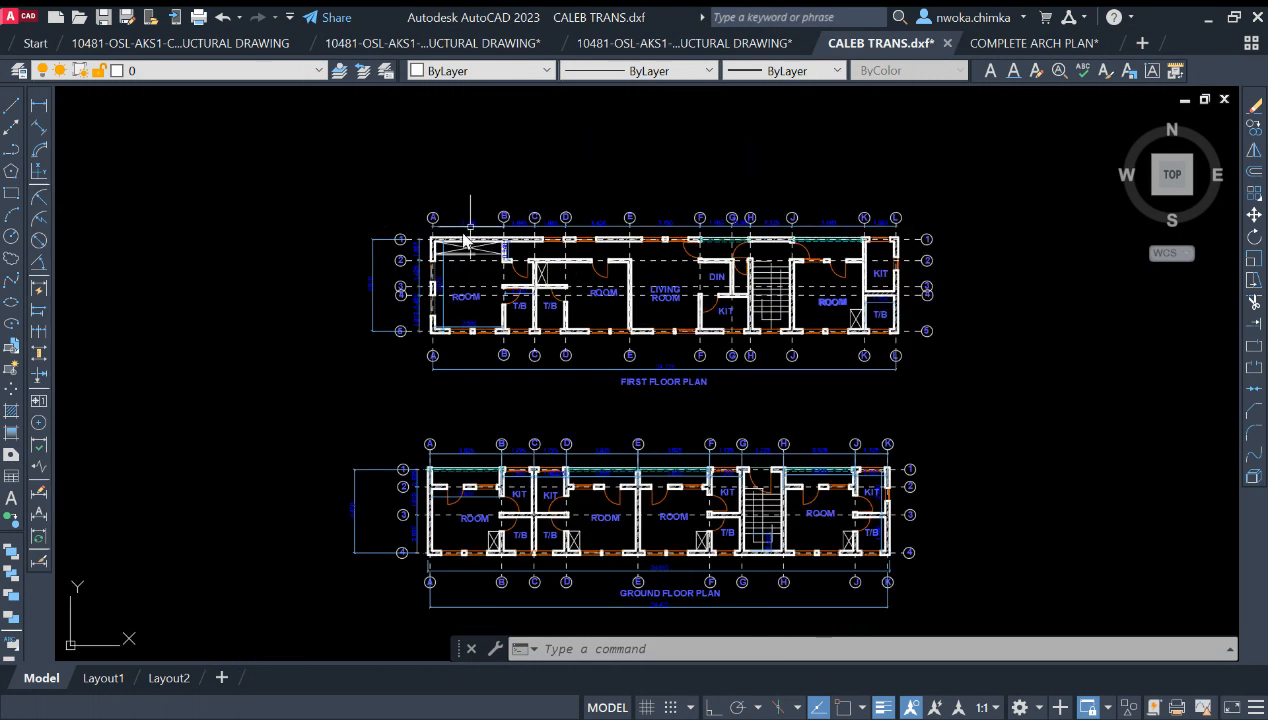
{"action": "scroll", "coordinate": [440, 245], "scroll_direction": "down", "scroll_amount": 3}
{"action": "key", "text": "ctrl+a"}
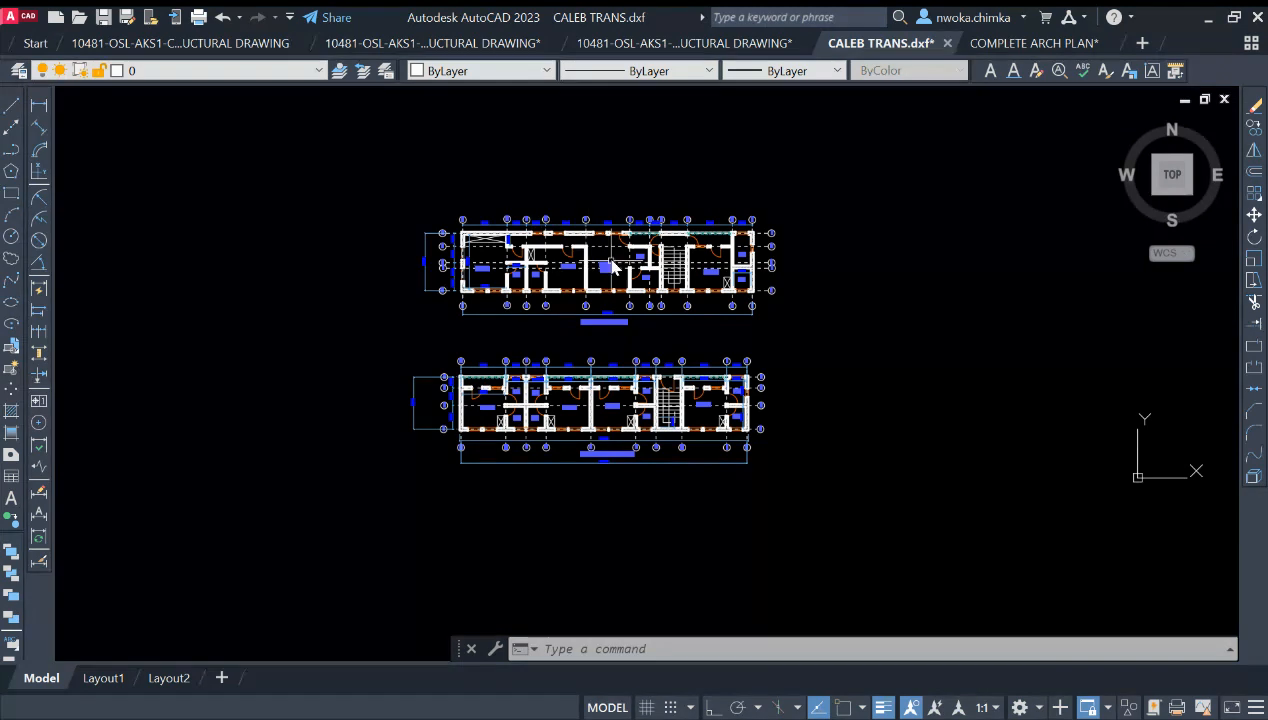
{"action": "key", "text": "Escape"}
{"action": "scroll", "coordinate": [600, 255], "scroll_direction": "up", "scroll_amount": 4}
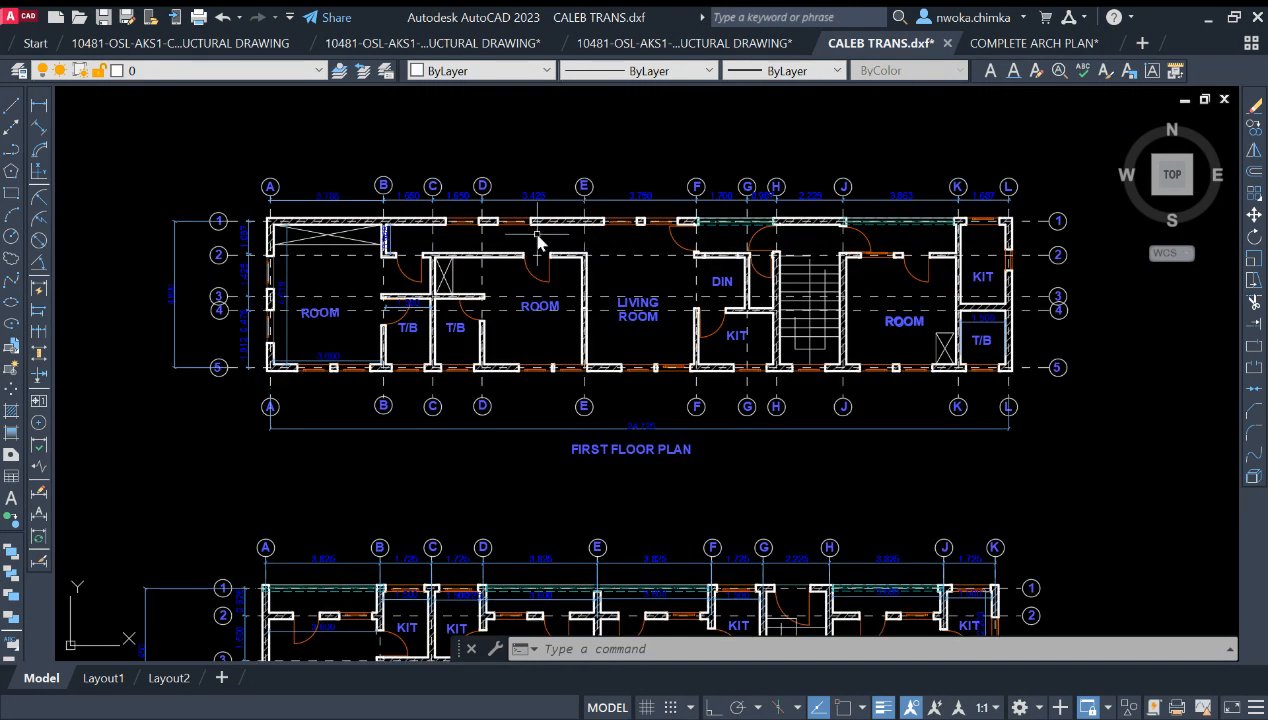
Copy both the first floor and ground floor plans to the empty area east of the originals.
{"action": "scroll", "coordinate": [537, 240], "scroll_direction": "down", "scroll_amount": 4}
{"action": "left_click", "coordinate": [818, 147]}
{"action": "left_click", "coordinate": [340, 513]}
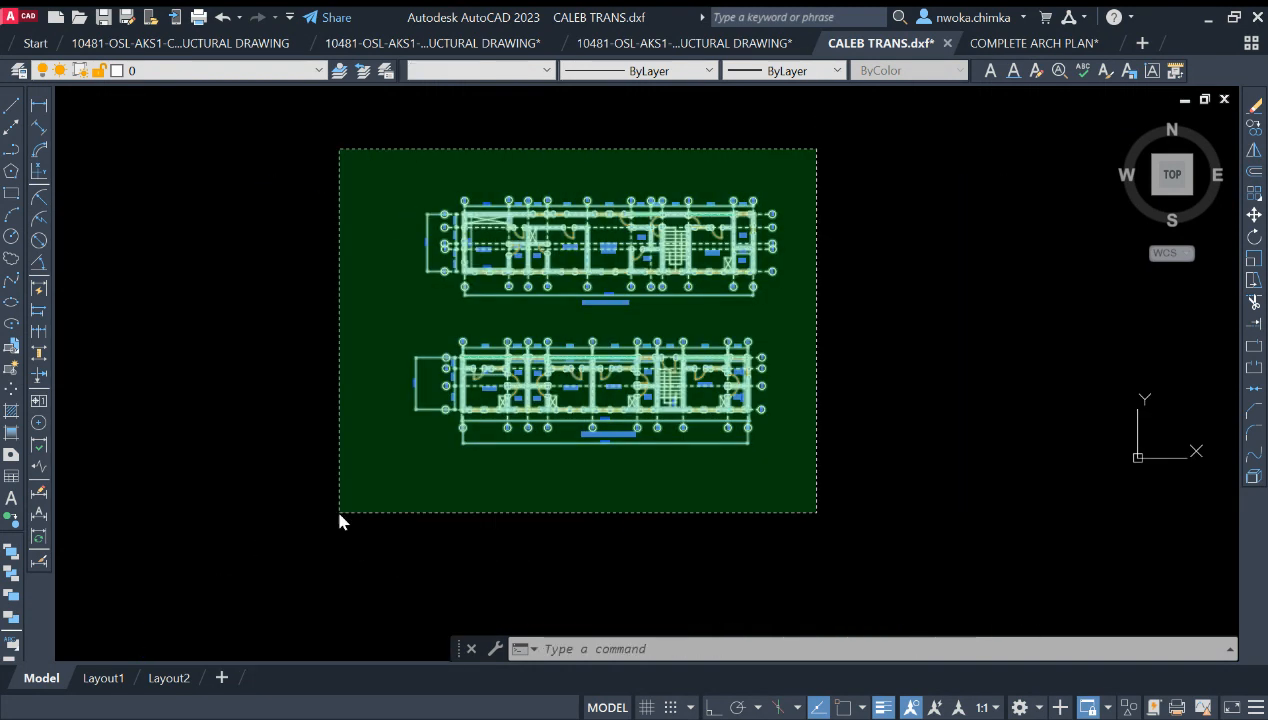
{"action": "type", "text": "co"}
{"action": "key", "text": "Return"}
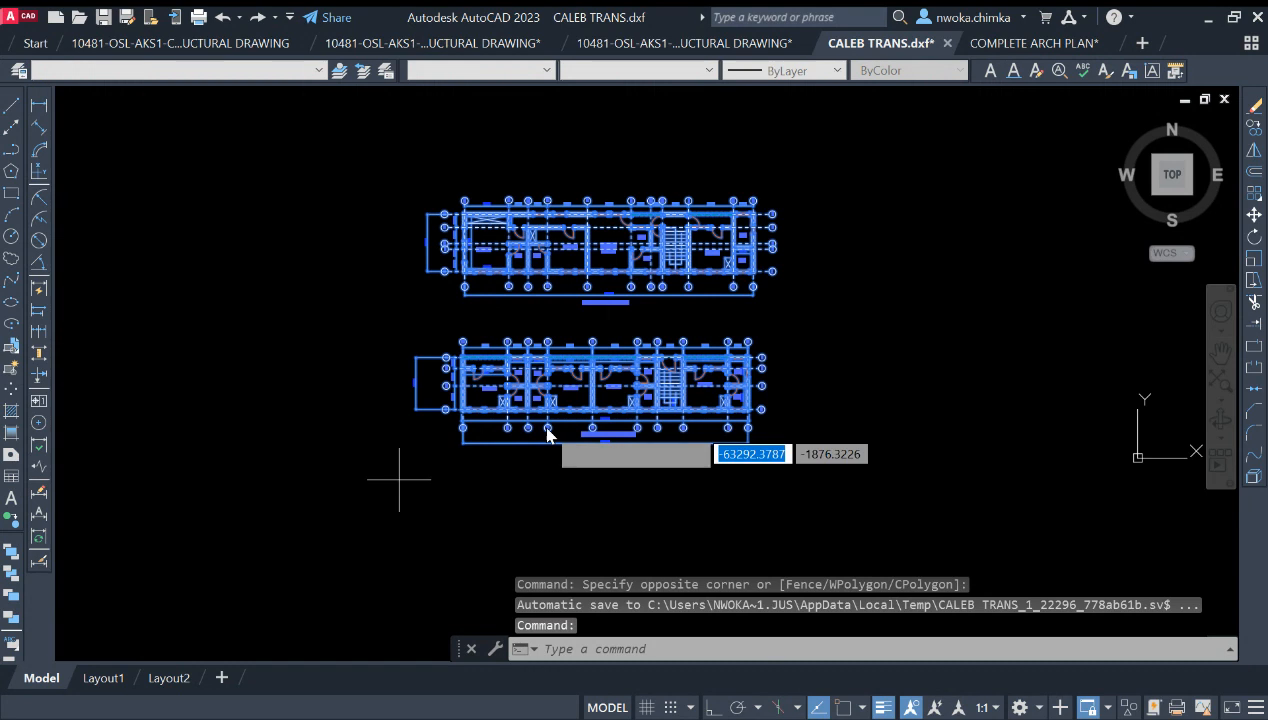
{"action": "left_click", "coordinate": [548, 362]}
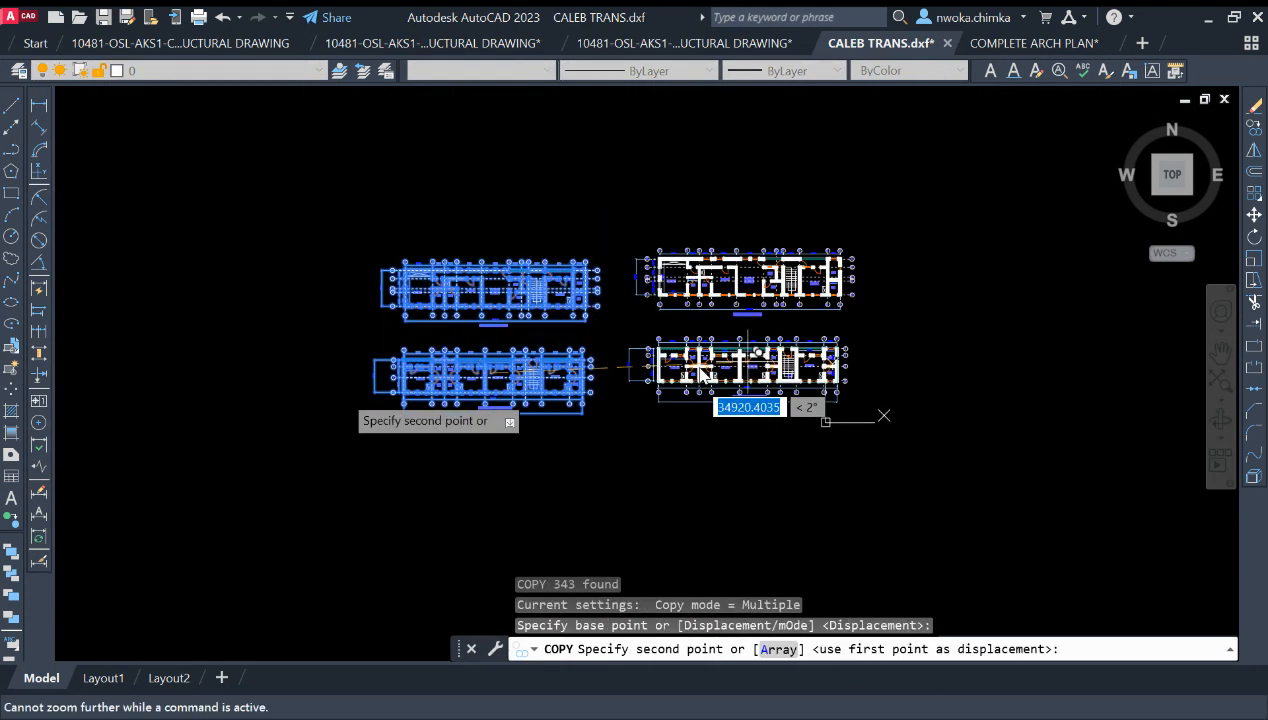
{"action": "middle_click_drag", "start_coordinate": [637, 359], "coordinate": [439, 382]}
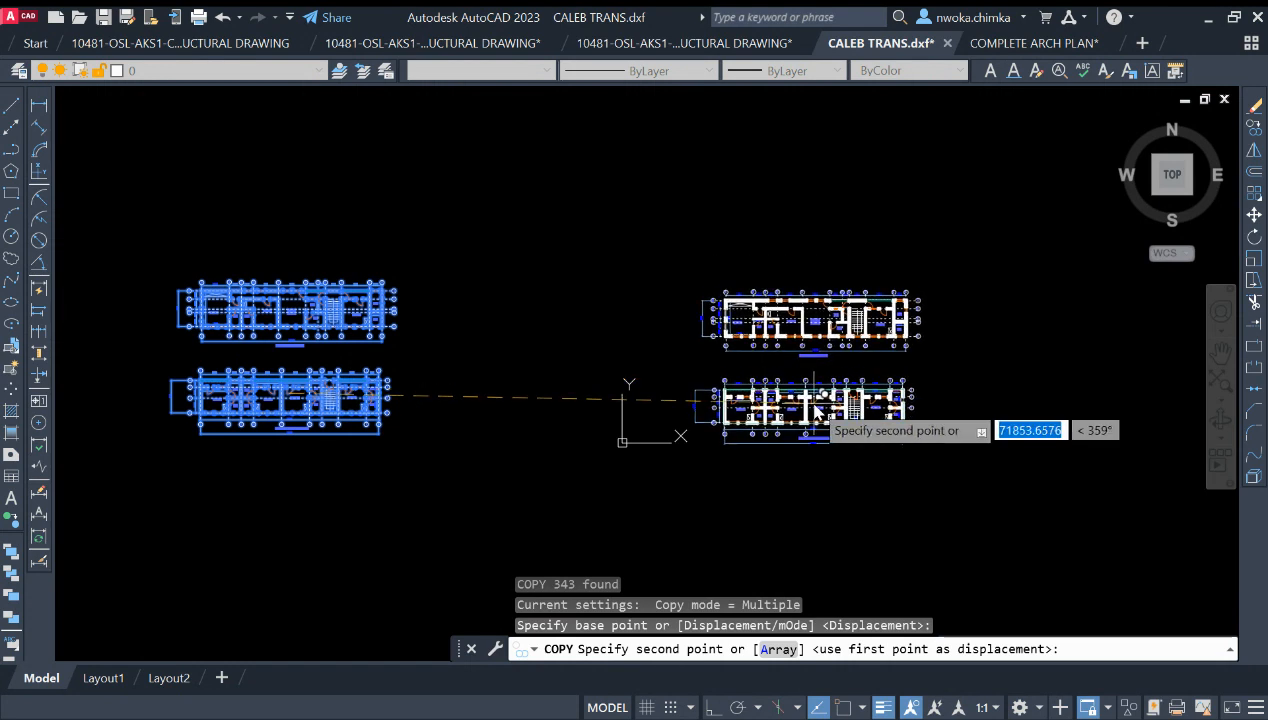
{"action": "left_click", "coordinate": [826, 397]}
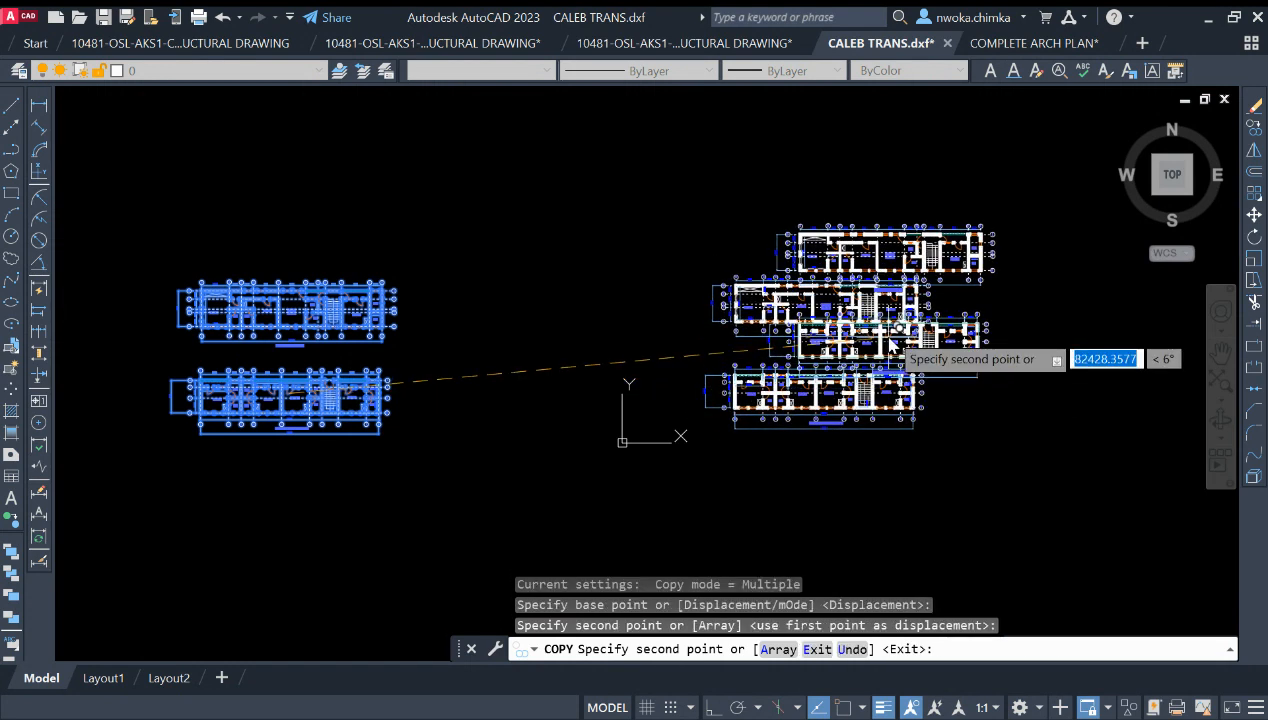
{"action": "key", "text": "Escape"}
{"action": "middle_click_drag", "start_coordinate": [666, 339], "coordinate": [842, 328]}
{"action": "scroll", "coordinate": [406, 304], "scroll_direction": "up", "scroll_amount": 4}
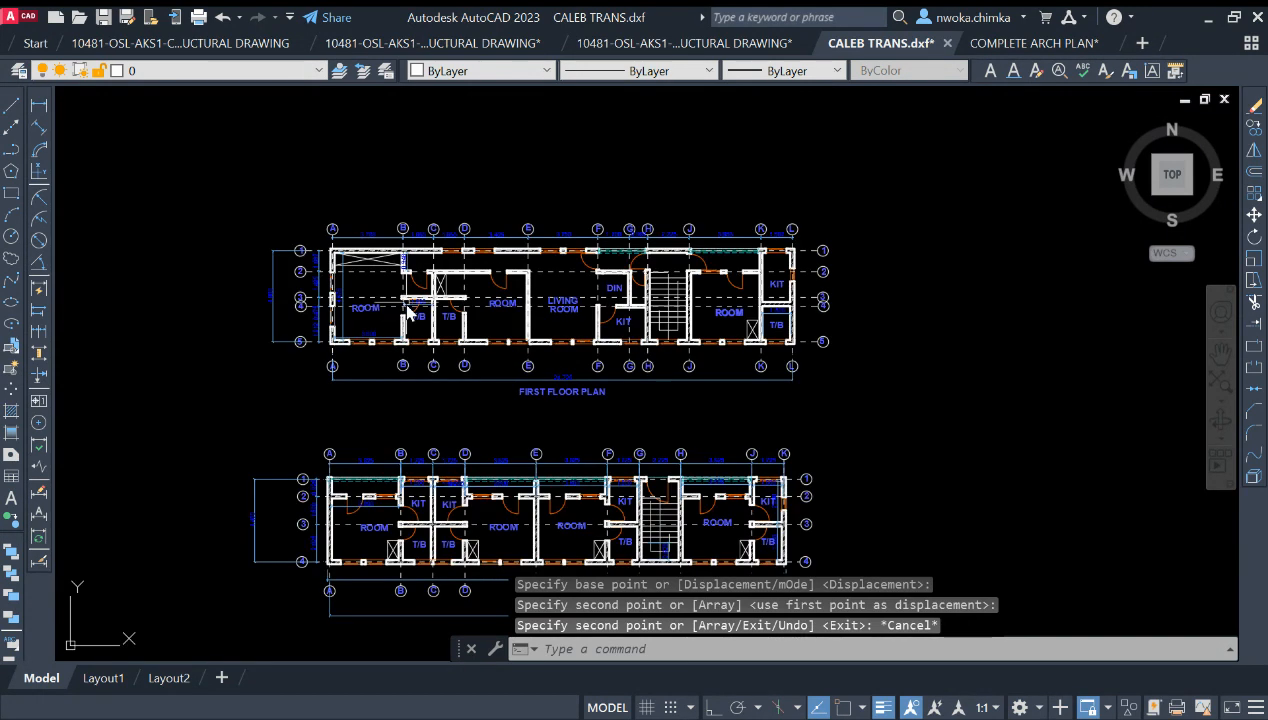
{"action": "scroll", "coordinate": [375, 240], "scroll_direction": "down", "scroll_amount": 5}
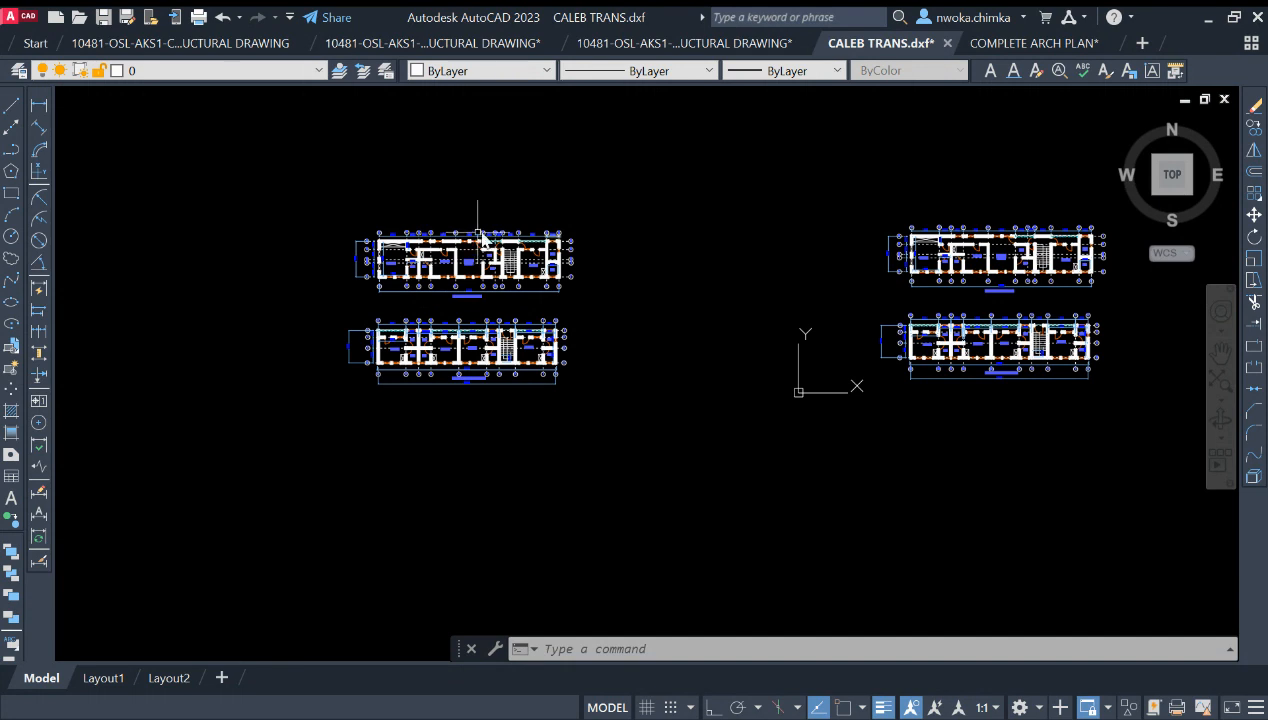
{"action": "scroll", "coordinate": [520, 238], "scroll_direction": "up", "scroll_amount": 2}
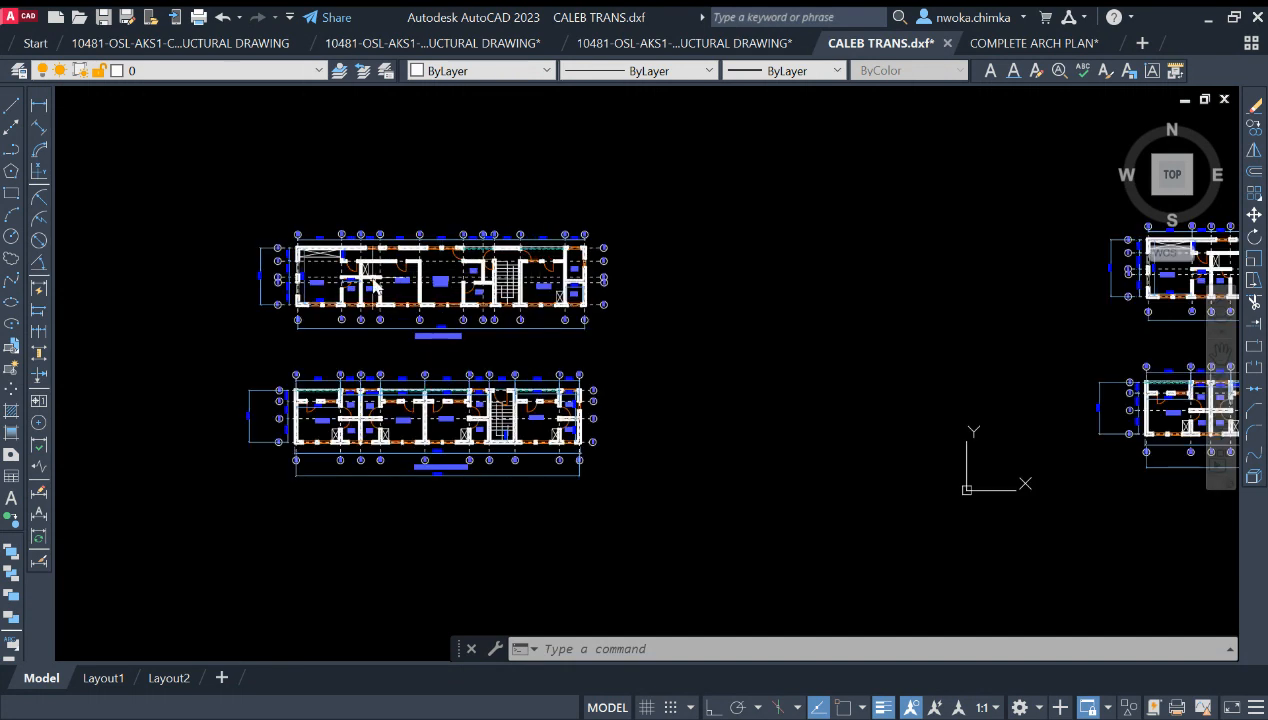
{"action": "scroll", "coordinate": [374, 286], "scroll_direction": "down", "scroll_amount": 2}
{"action": "left_click", "coordinate": [585, 192]}
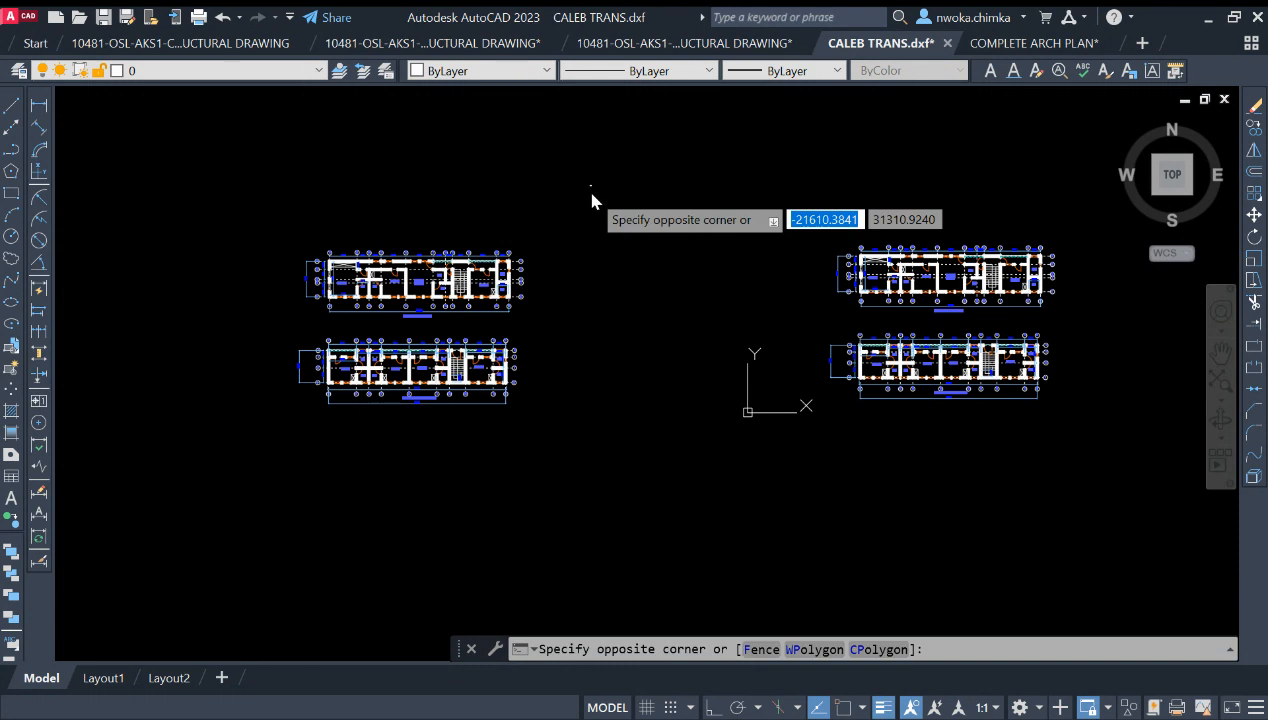
{"action": "left_click", "coordinate": [251, 449]}
{"action": "type", "text": "c"}
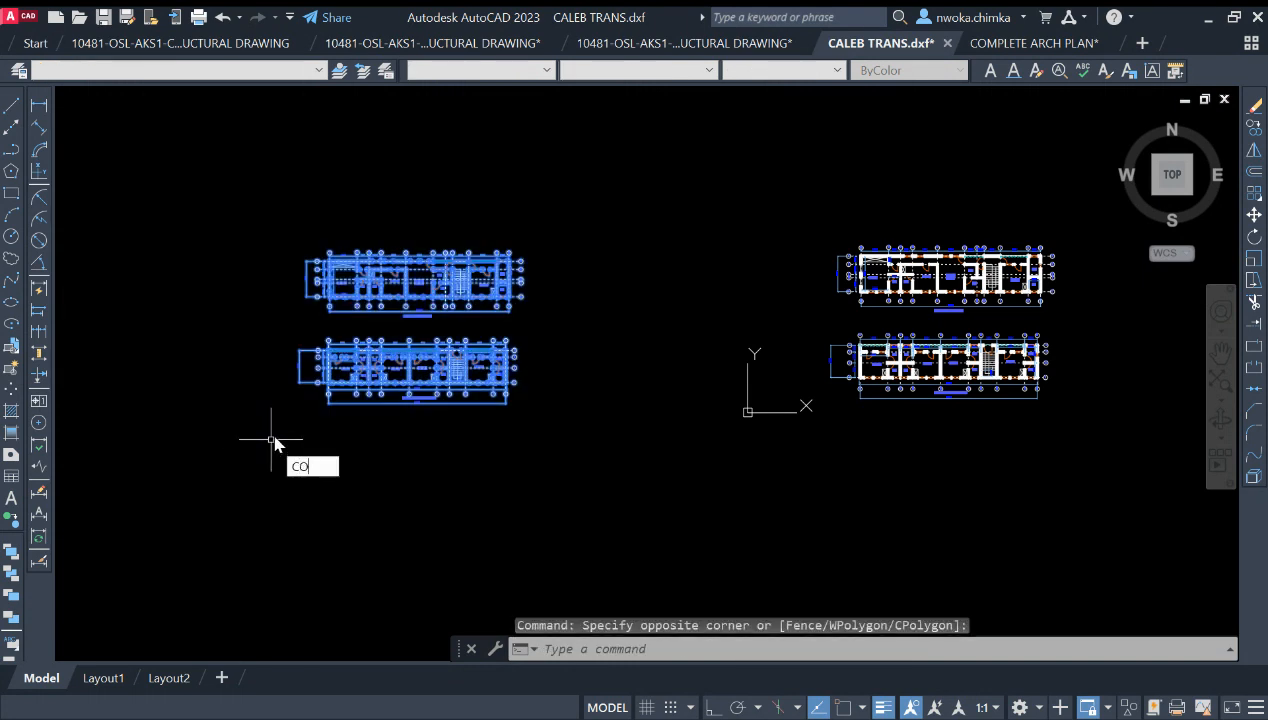
{"action": "type", "text": "o"}
{"action": "key", "text": "Return"}
{"action": "key", "text": "Escape"}
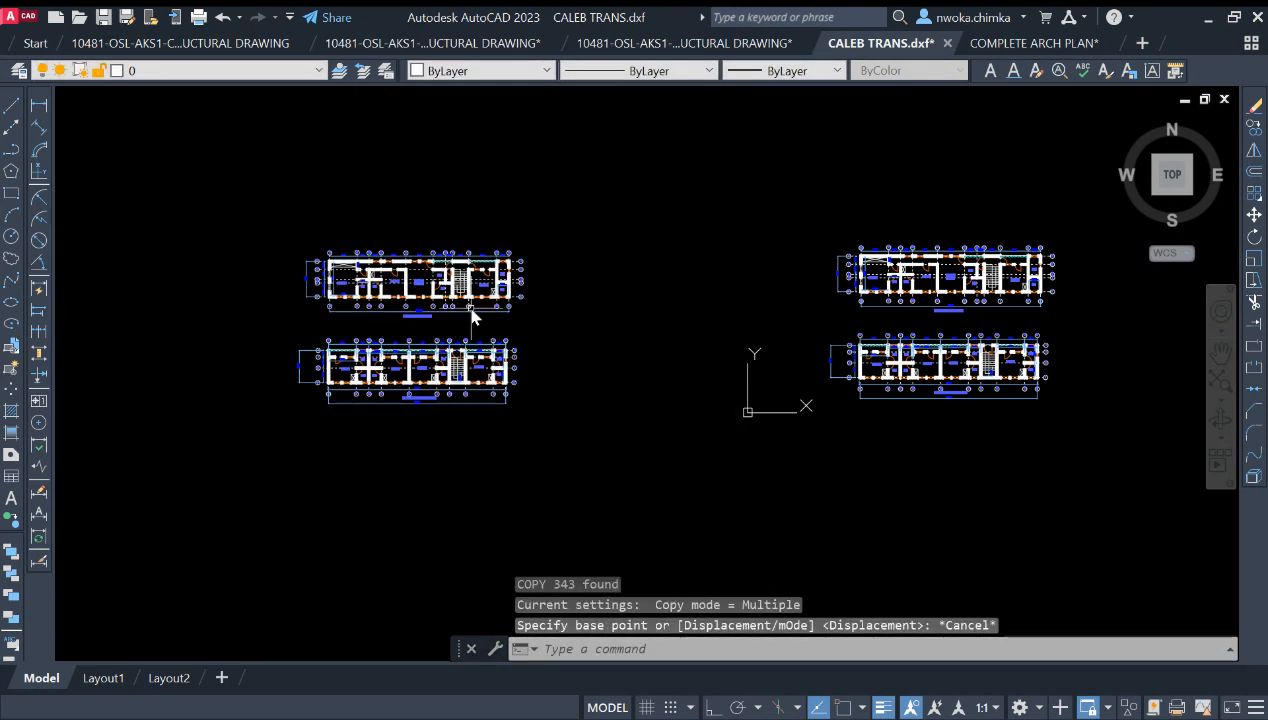
Draw a rectangle enclosing the copied first floor and ground floor plans, with clear space around them.
{"action": "scroll", "coordinate": [1006, 237], "scroll_direction": "up", "scroll_amount": 2}
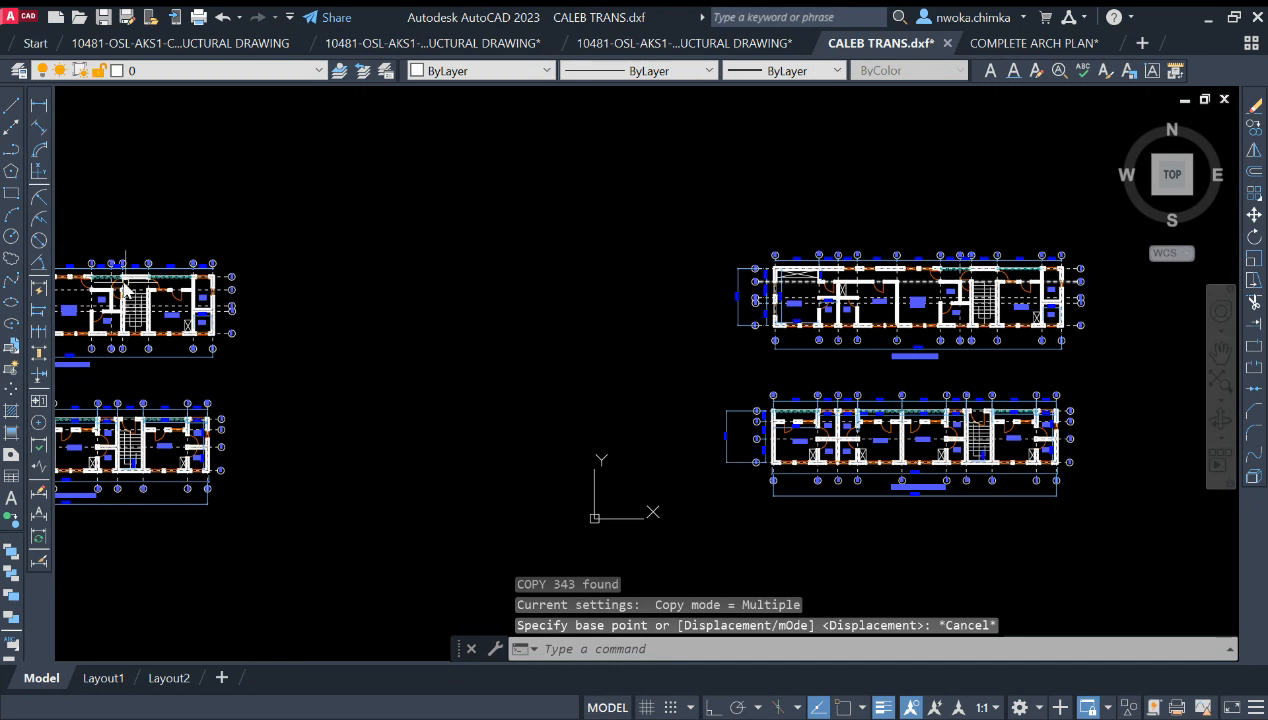
{"action": "middle_click_drag", "start_coordinate": [125, 290], "coordinate": [399, 287]}
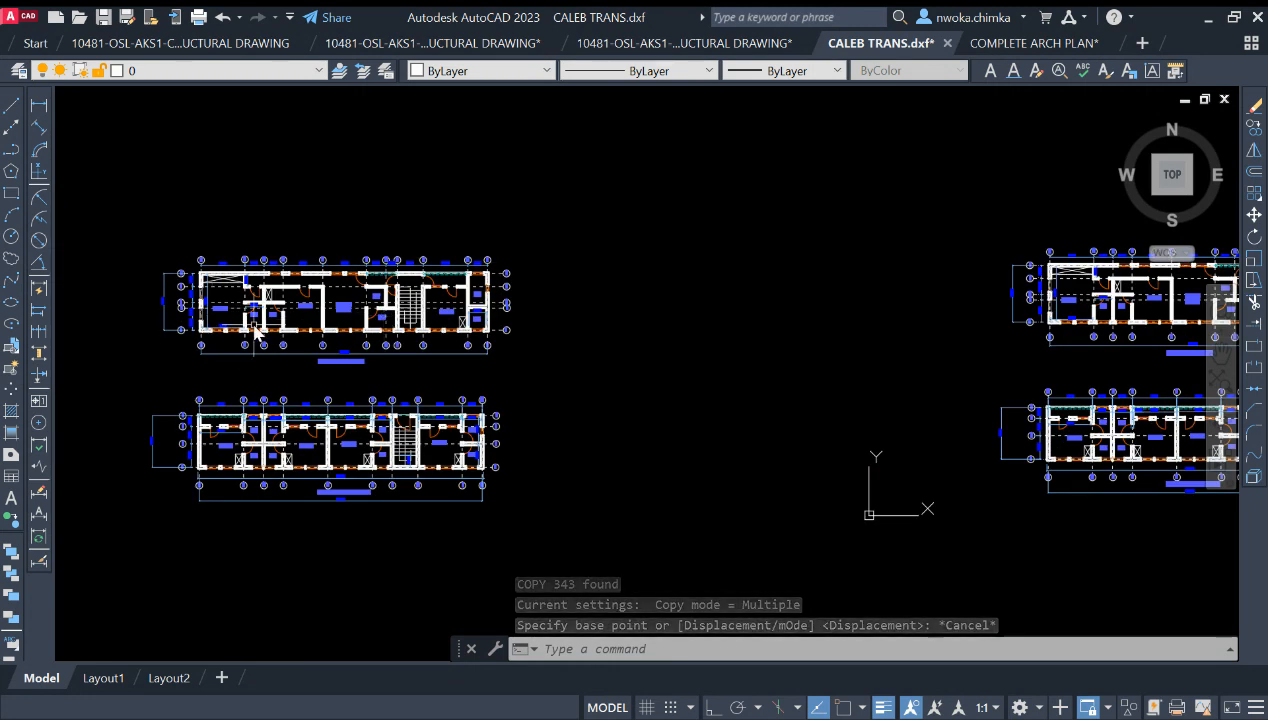
{"action": "scroll", "coordinate": [226, 320], "scroll_direction": "down", "scroll_amount": 3}
{"action": "scroll", "coordinate": [557, 313], "scroll_direction": "up", "scroll_amount": 4}
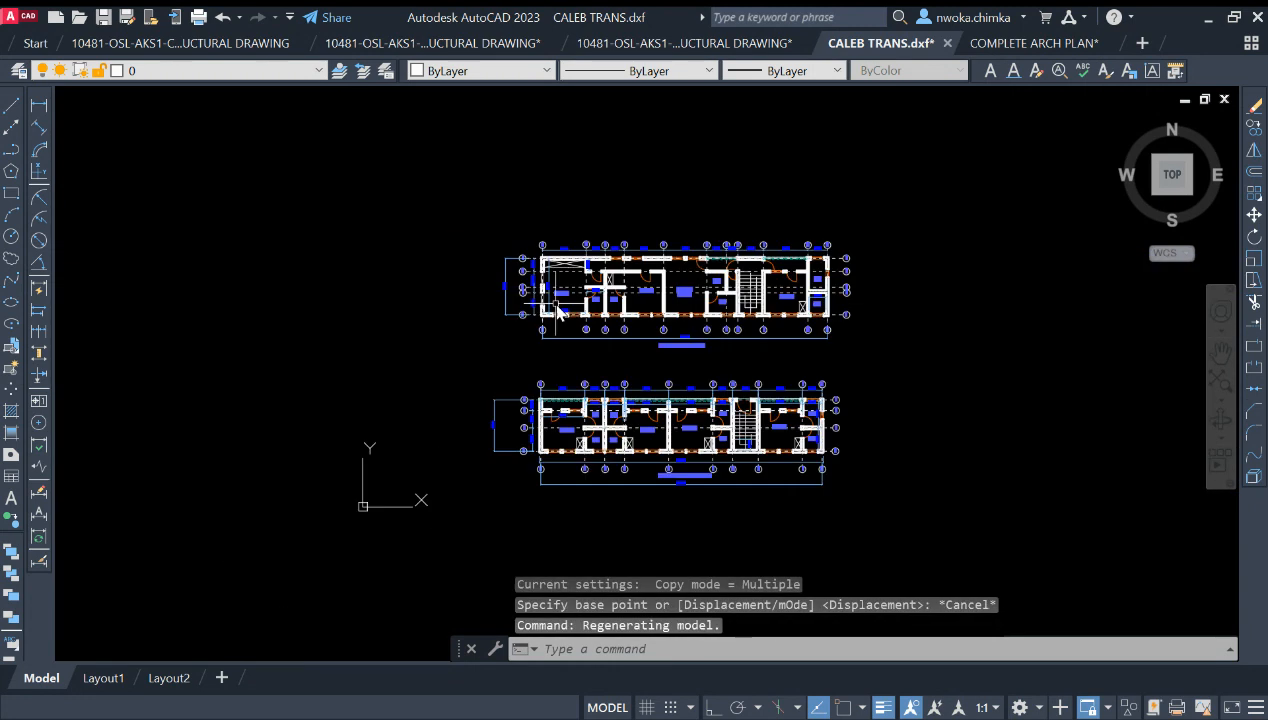
{"action": "left_click", "coordinate": [11, 193]}
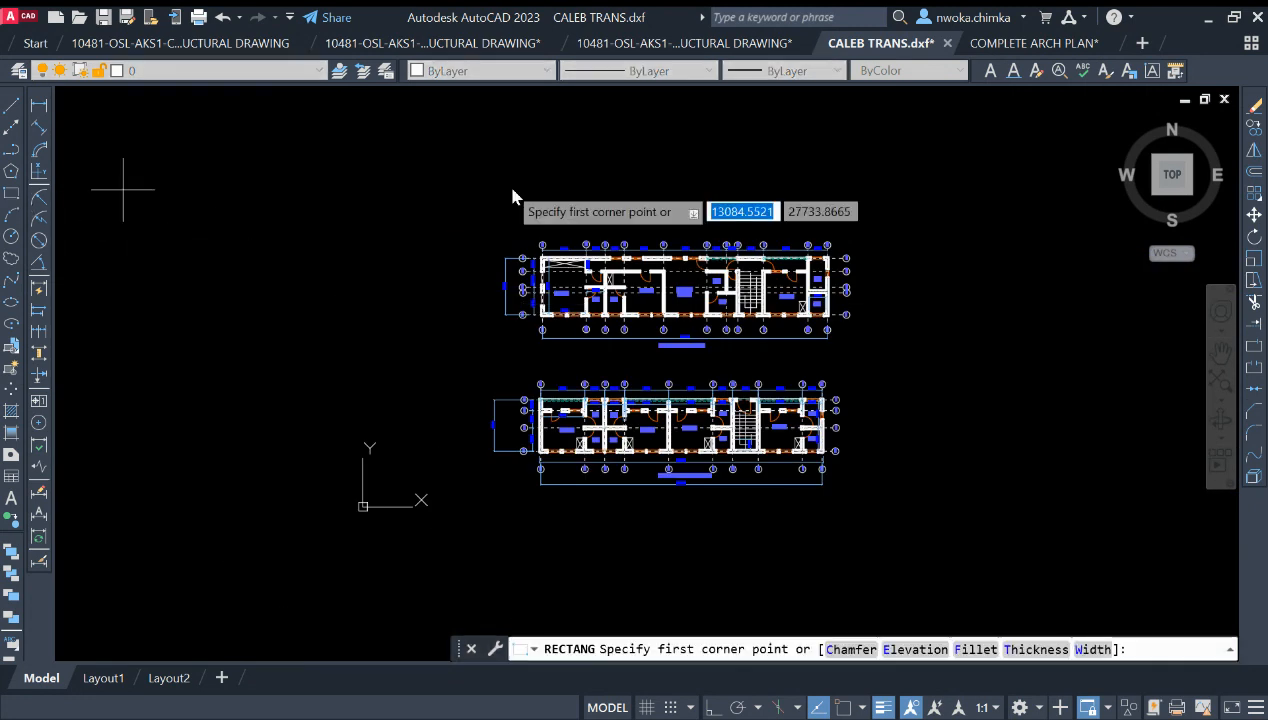
{"action": "left_click", "coordinate": [334, 133]}
{"action": "scroll", "coordinate": [460, 180], "scroll_direction": "down", "scroll_amount": 2}
{"action": "left_click", "coordinate": [848, 463]}
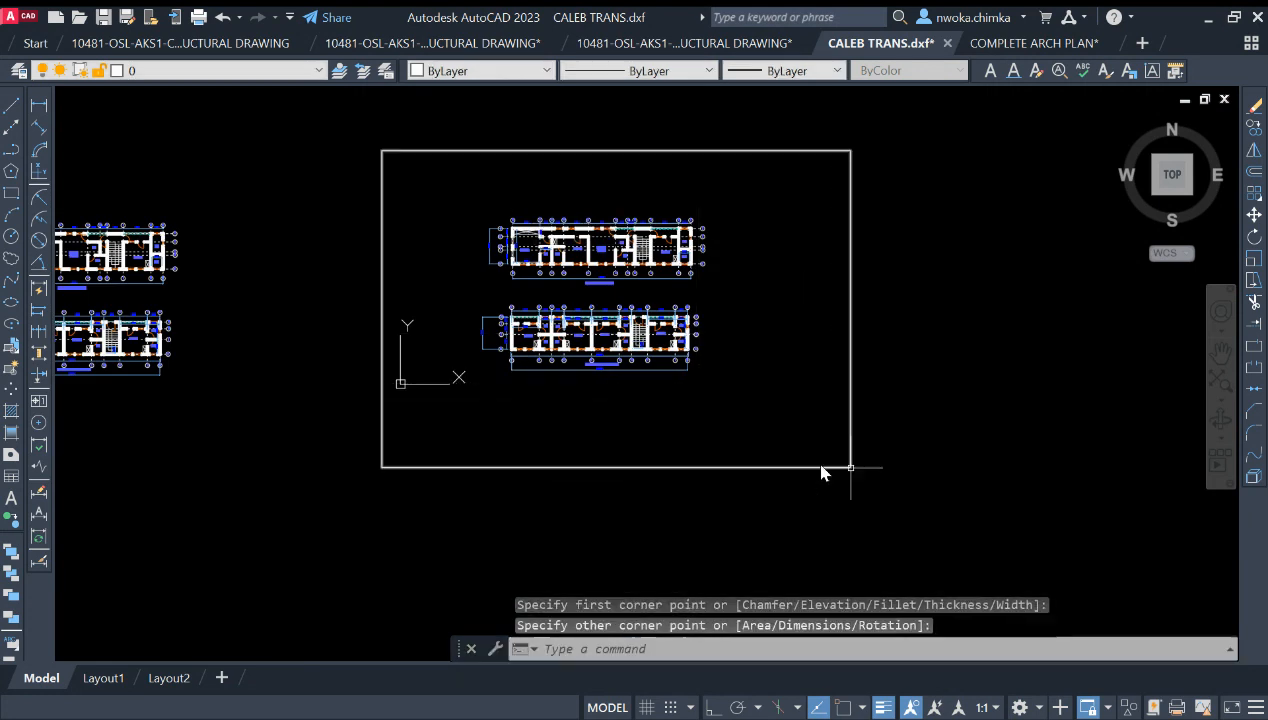
Erase the copied first floor plan's overall dimension between grids 1 and 5 and its upper grid dimensions from A to F.
{"action": "scroll", "coordinate": [845, 404], "scroll_direction": "down", "scroll_amount": 2}
{"action": "middle_click_drag", "start_coordinate": [604, 383], "coordinate": [713, 351]}
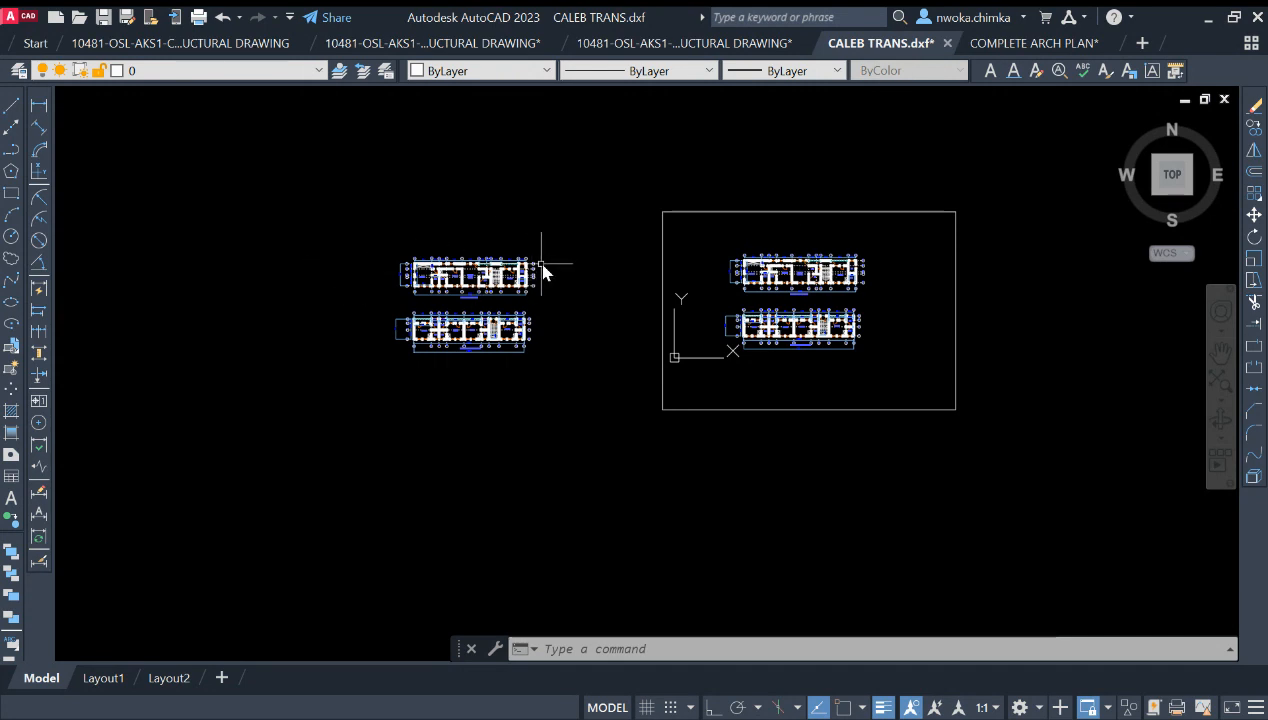
{"action": "scroll", "coordinate": [925, 249], "scroll_direction": "up", "scroll_amount": 4}
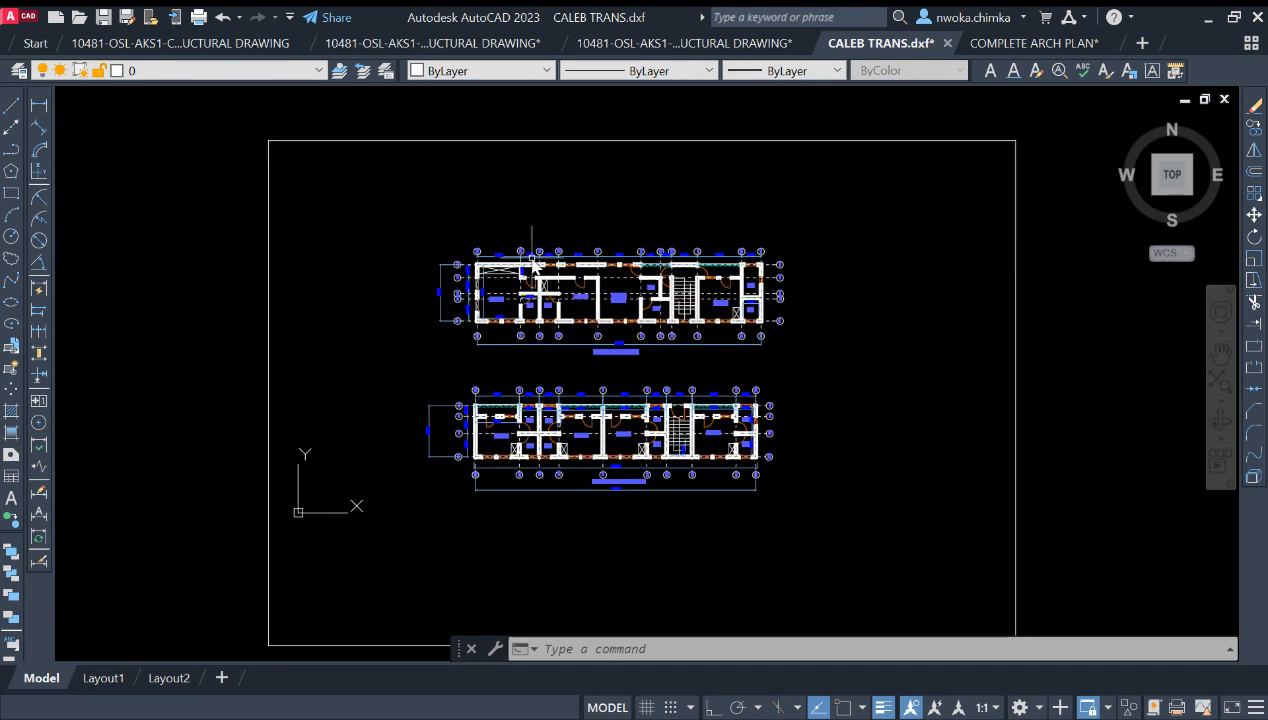
{"action": "scroll", "coordinate": [533, 262], "scroll_direction": "up", "scroll_amount": 4}
{"action": "scroll", "coordinate": [530, 272], "scroll_direction": "up", "scroll_amount": 2}
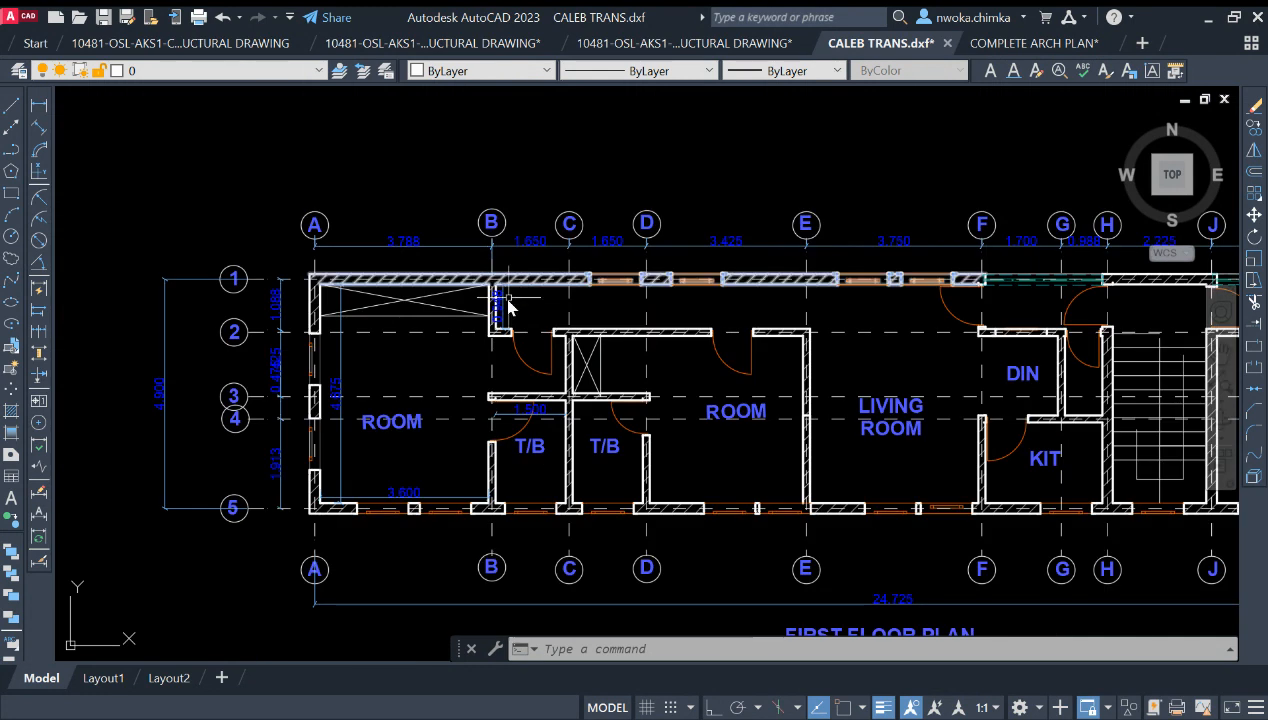
{"action": "scroll", "coordinate": [420, 262], "scroll_direction": "down", "scroll_amount": 2}
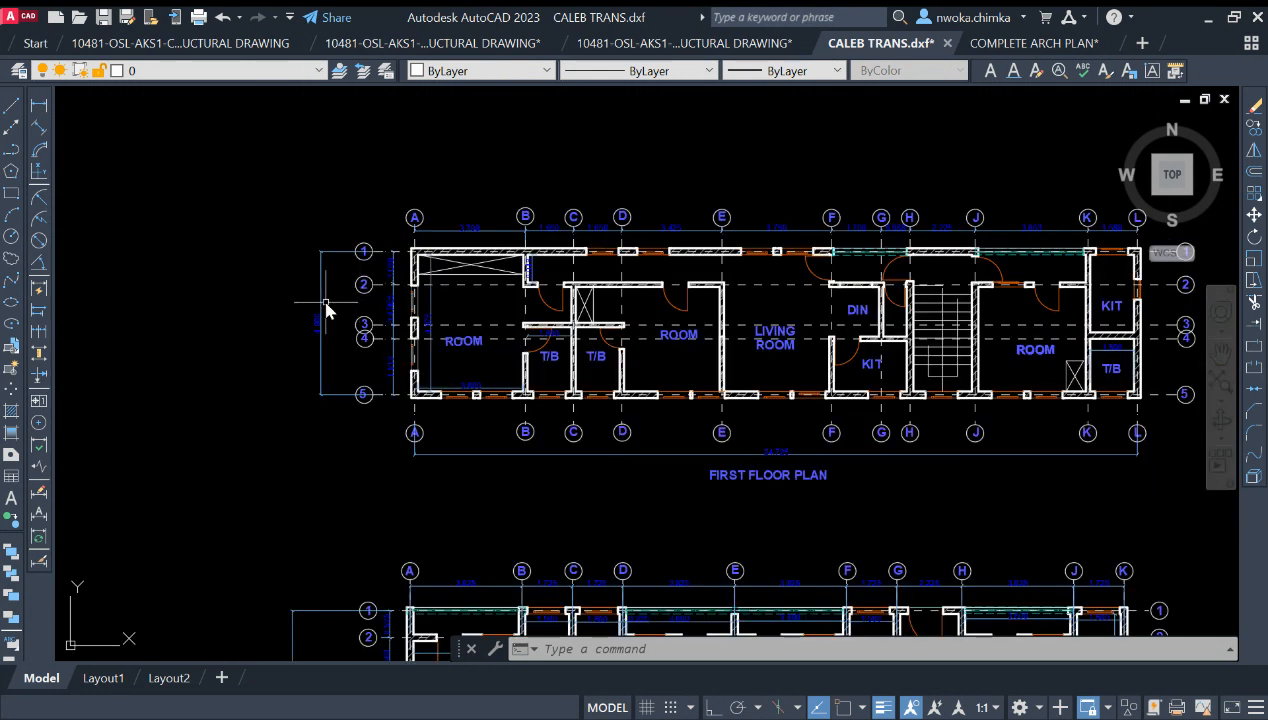
{"action": "left_click", "coordinate": [326, 308]}
{"action": "left_click", "coordinate": [316, 322]}
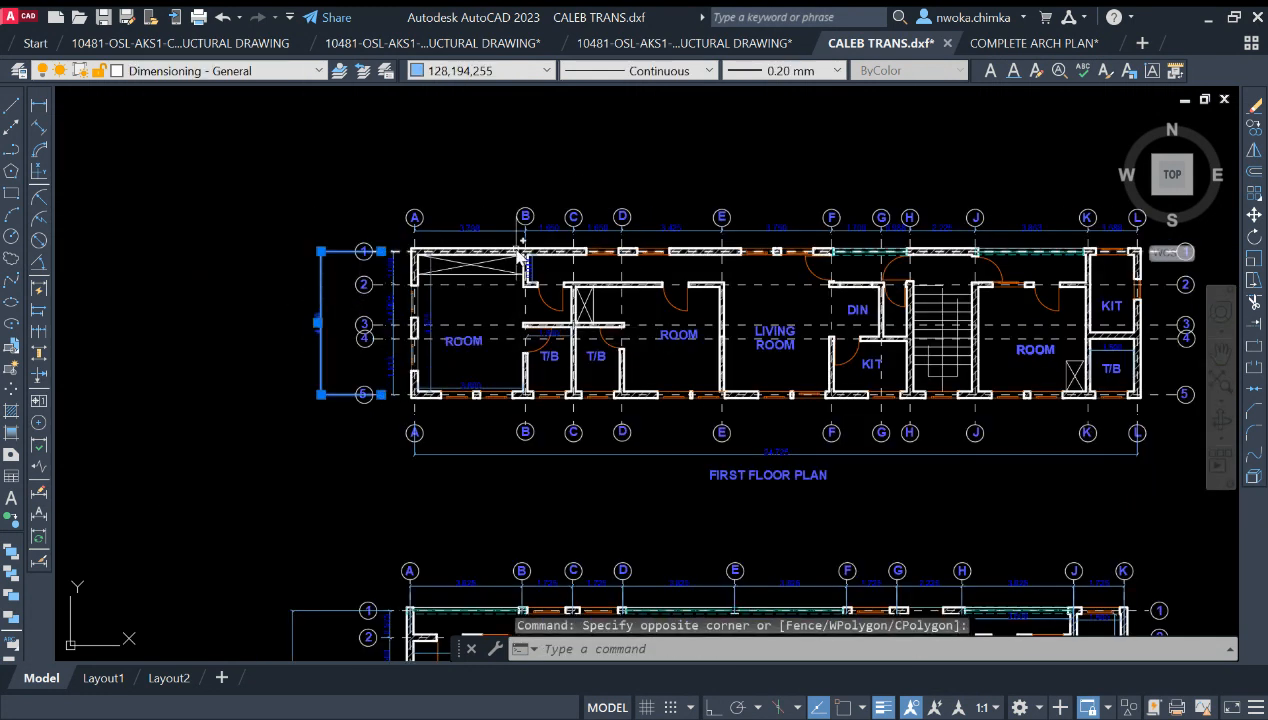
{"action": "scroll", "coordinate": [520, 255], "scroll_direction": "up", "scroll_amount": 3}
{"action": "left_click", "coordinate": [498, 209]}
{"action": "left_click", "coordinate": [673, 200]}
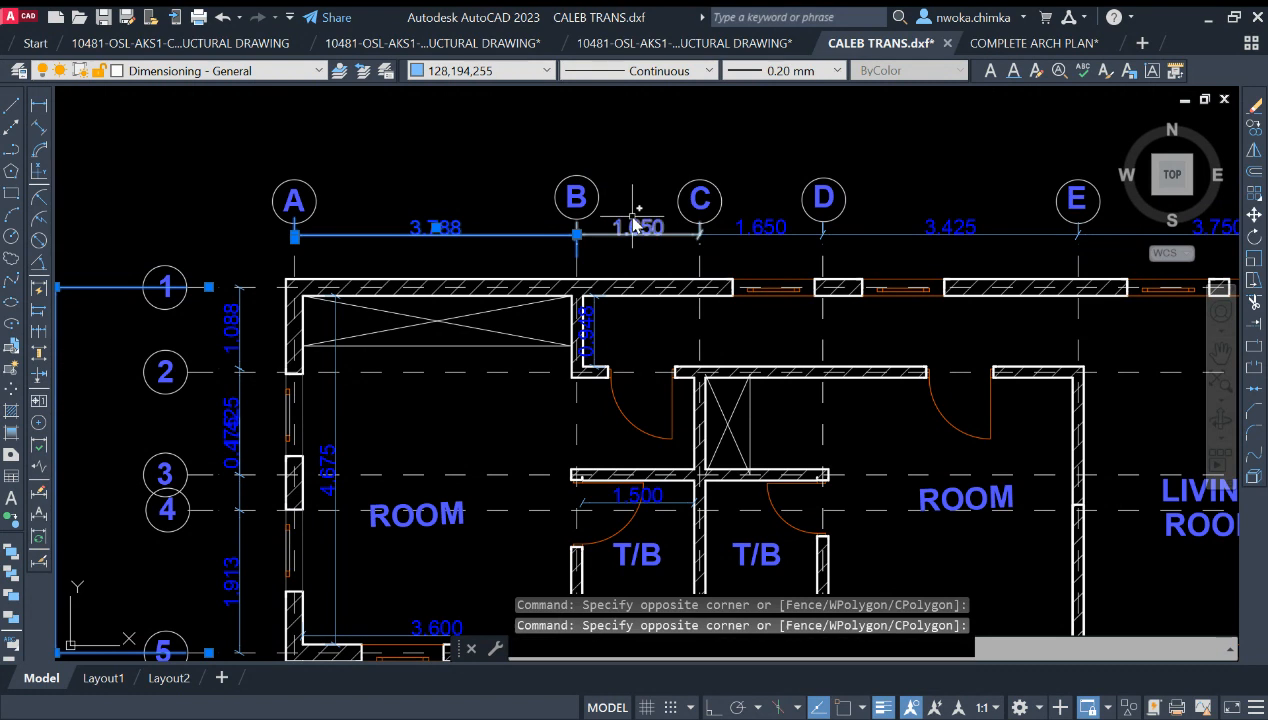
{"action": "left_click", "coordinate": [634, 224]}
{"action": "left_click", "coordinate": [760, 240]}
{"action": "left_click", "coordinate": [932, 211]}
{"action": "left_click", "coordinate": [900, 254]}
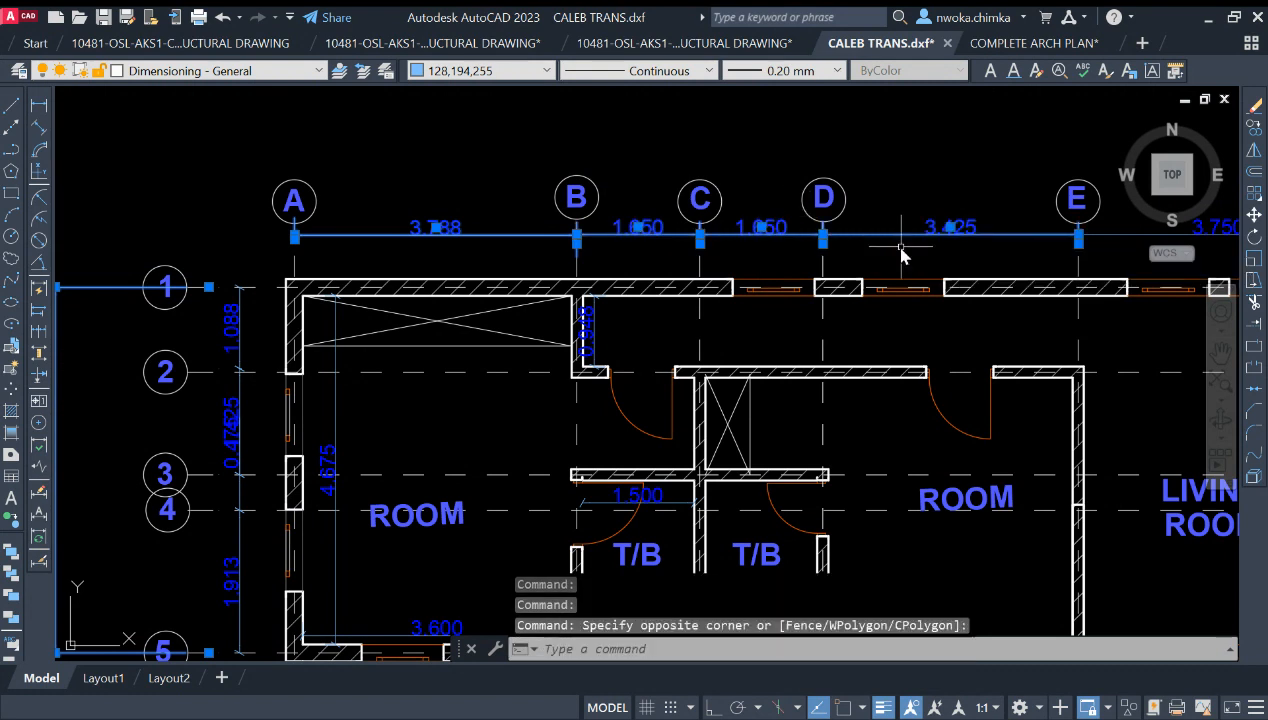
{"action": "mouse_move", "coordinate": [900, 254]}
{"action": "middle_mouse_down"}
{"action": "mouse_move", "coordinate": [809, 226]}
{"action": "mouse_move", "coordinate": [514, 230]}
{"action": "middle_mouse_up"}
{"action": "left_click", "coordinate": [925, 236]}
{"action": "left_click", "coordinate": [792, 250]}
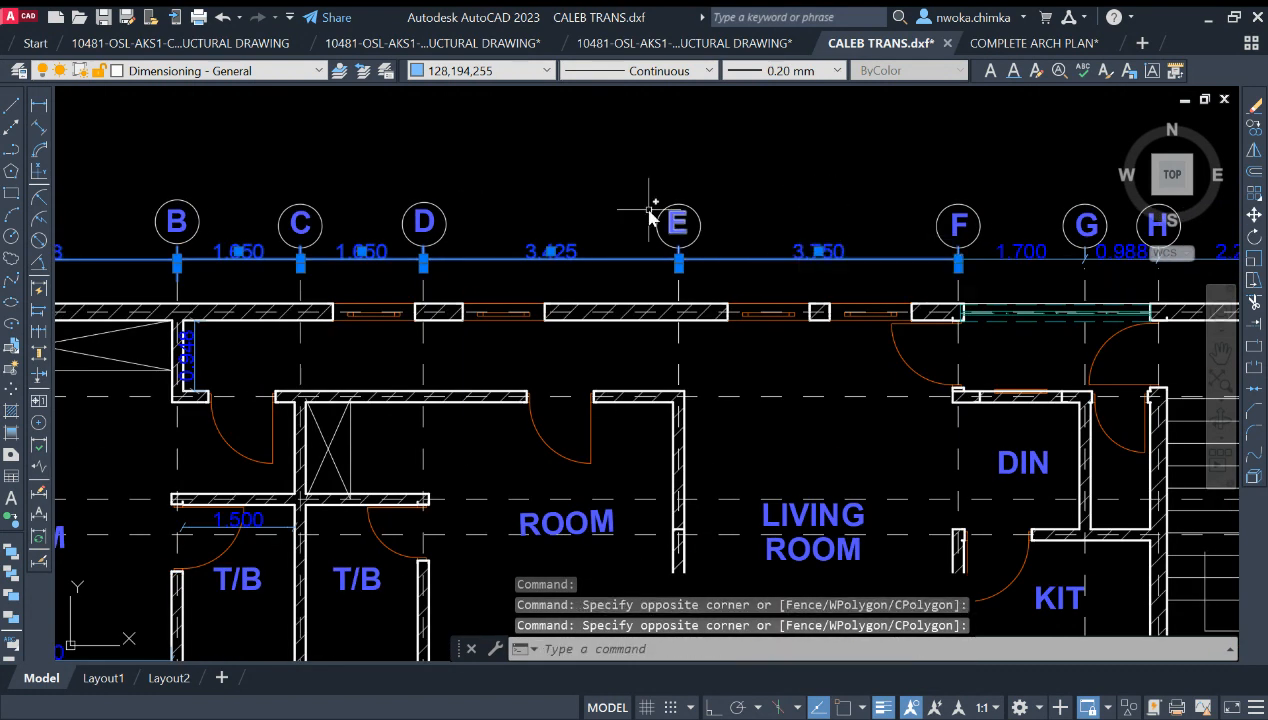
{"action": "scroll", "coordinate": [651, 215], "scroll_direction": "down", "scroll_amount": 2}
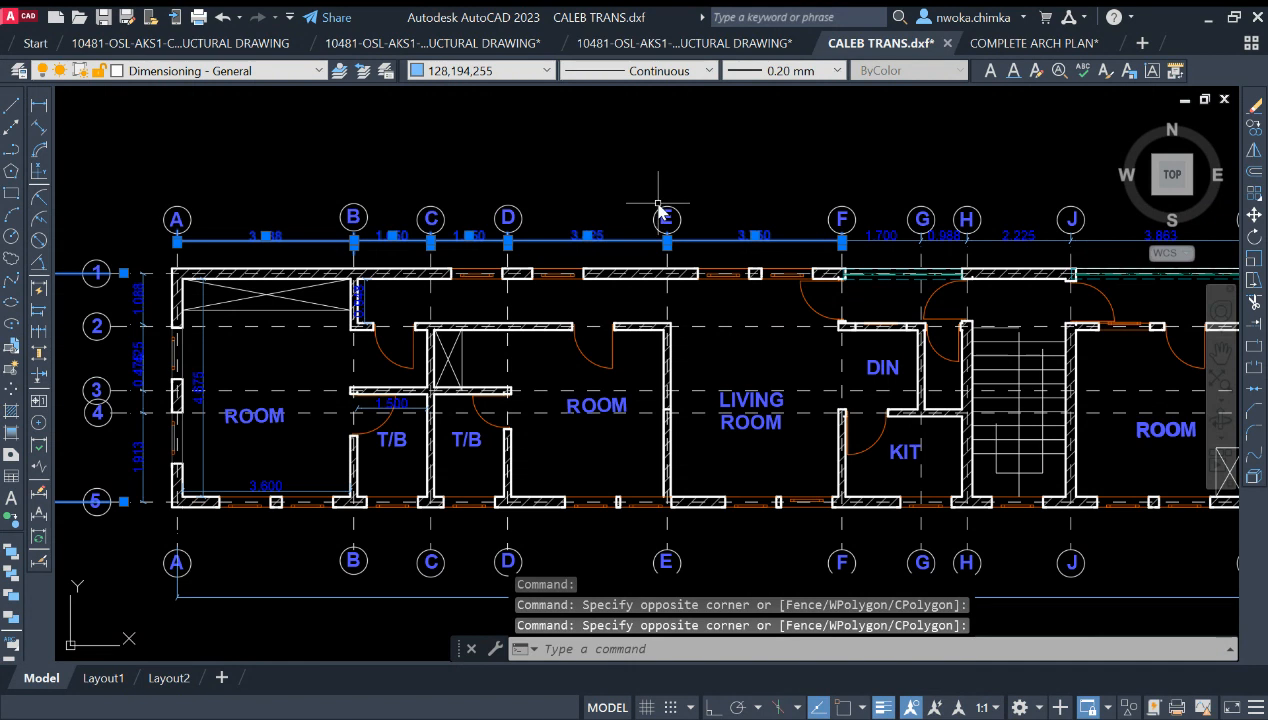
{"action": "key", "text": "Return"}
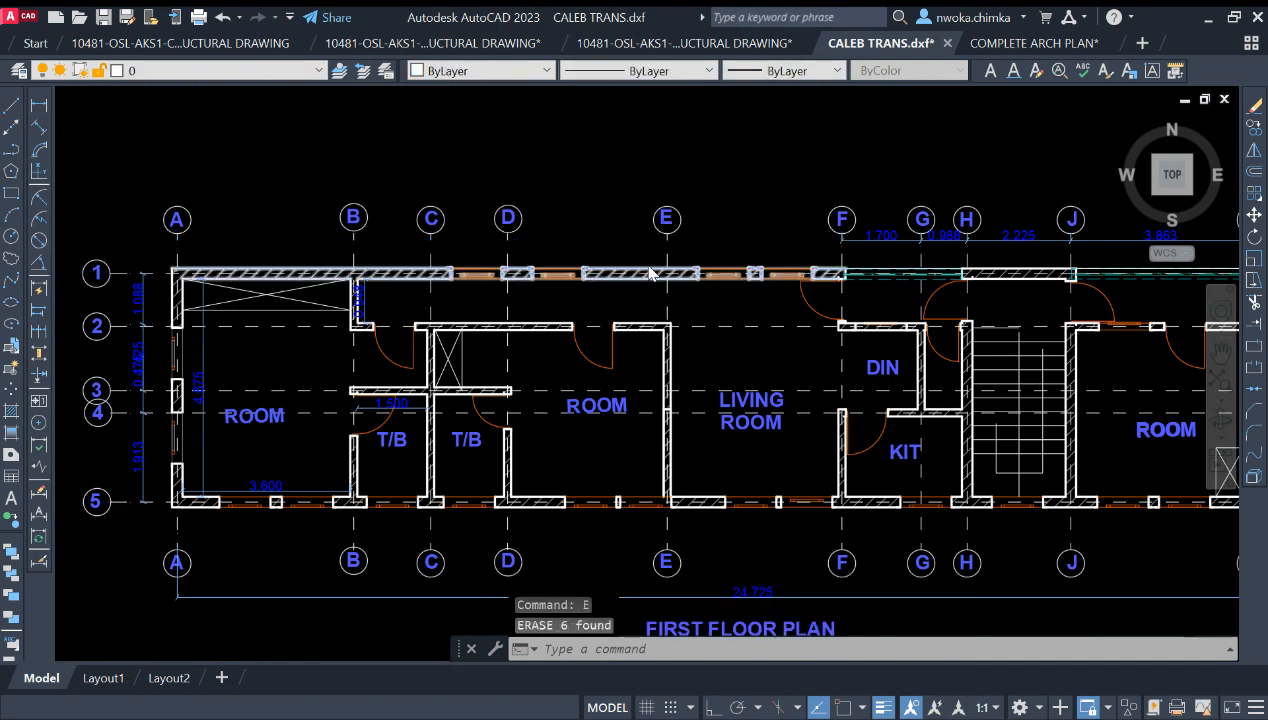
Select all dimensions similar to the grid F to G one, exclude those on the original plans, and erase the rest from the framed copies.
{"action": "scroll", "coordinate": [886, 232], "scroll_direction": "up", "scroll_amount": 2}
{"action": "middle_click_drag", "start_coordinate": [886, 232], "coordinate": [595, 270]}
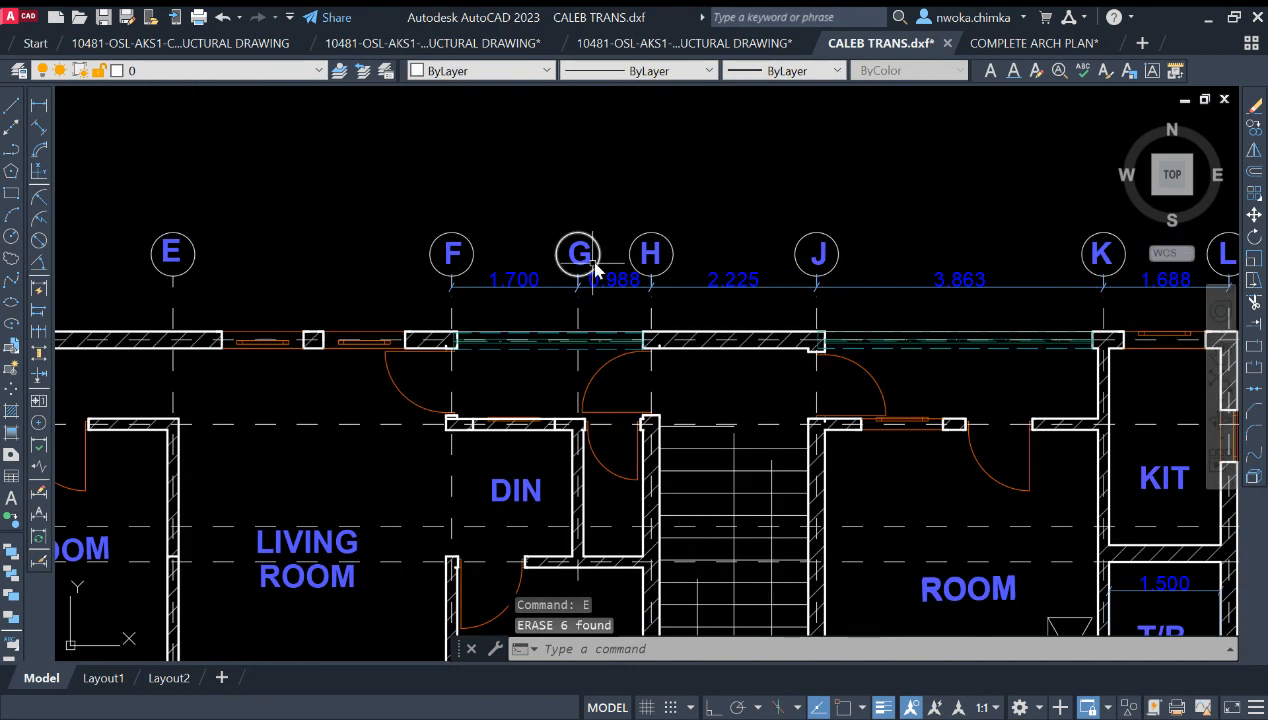
{"action": "left_click", "coordinate": [523, 290]}
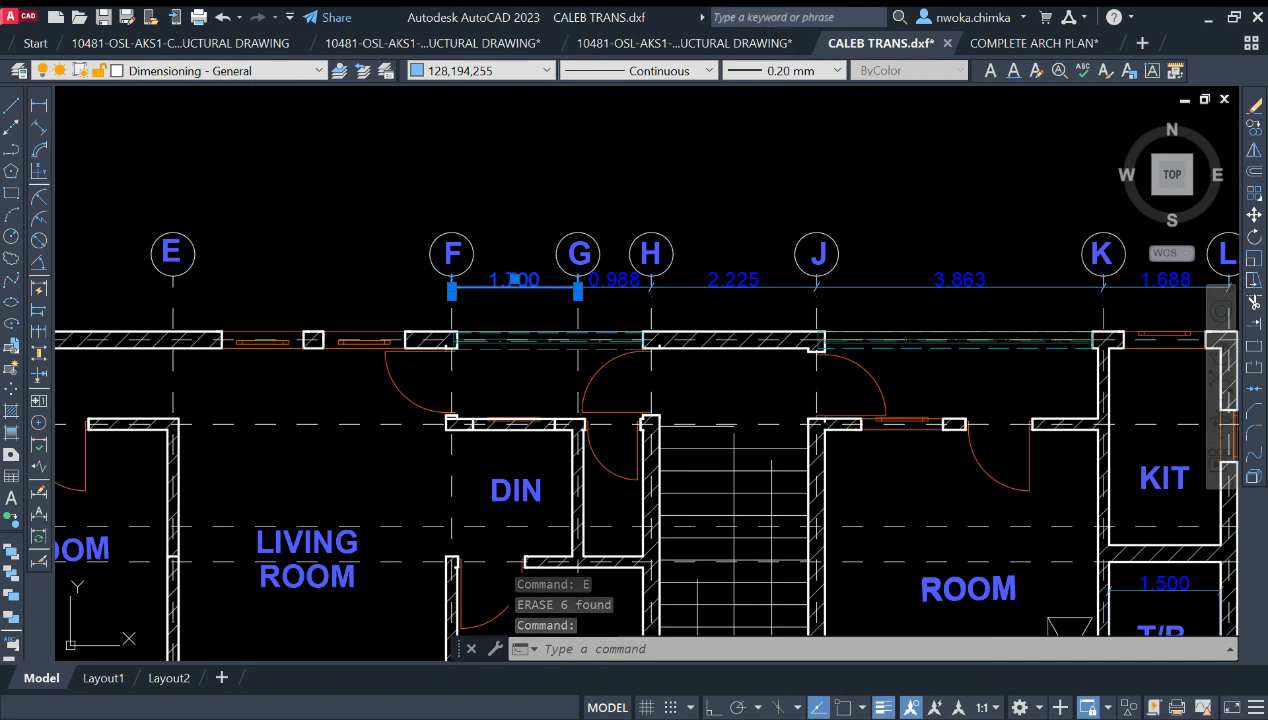
{"action": "right_click", "coordinate": [740, 560]}
{"action": "left_click", "coordinate": [765, 290]}
{"action": "scroll", "coordinate": [765, 290], "scroll_direction": "down", "scroll_amount": 4}
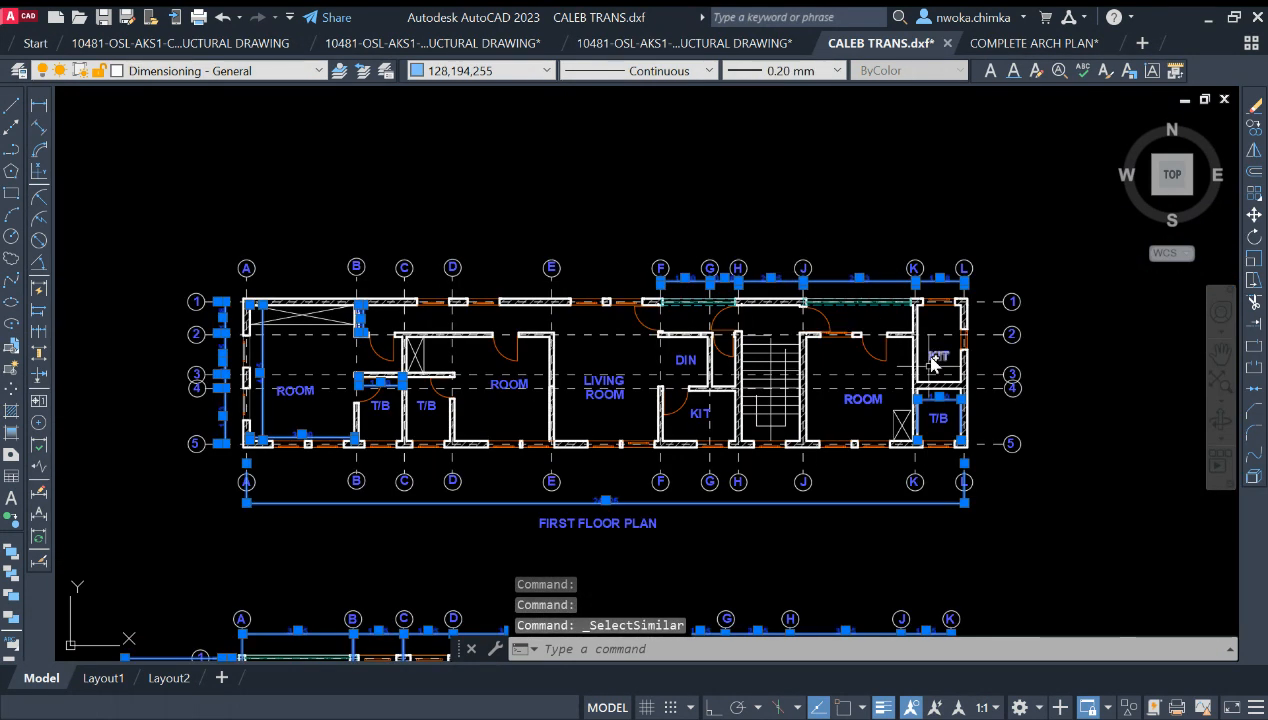
{"action": "scroll", "coordinate": [932, 365], "scroll_direction": "down", "scroll_amount": 6}
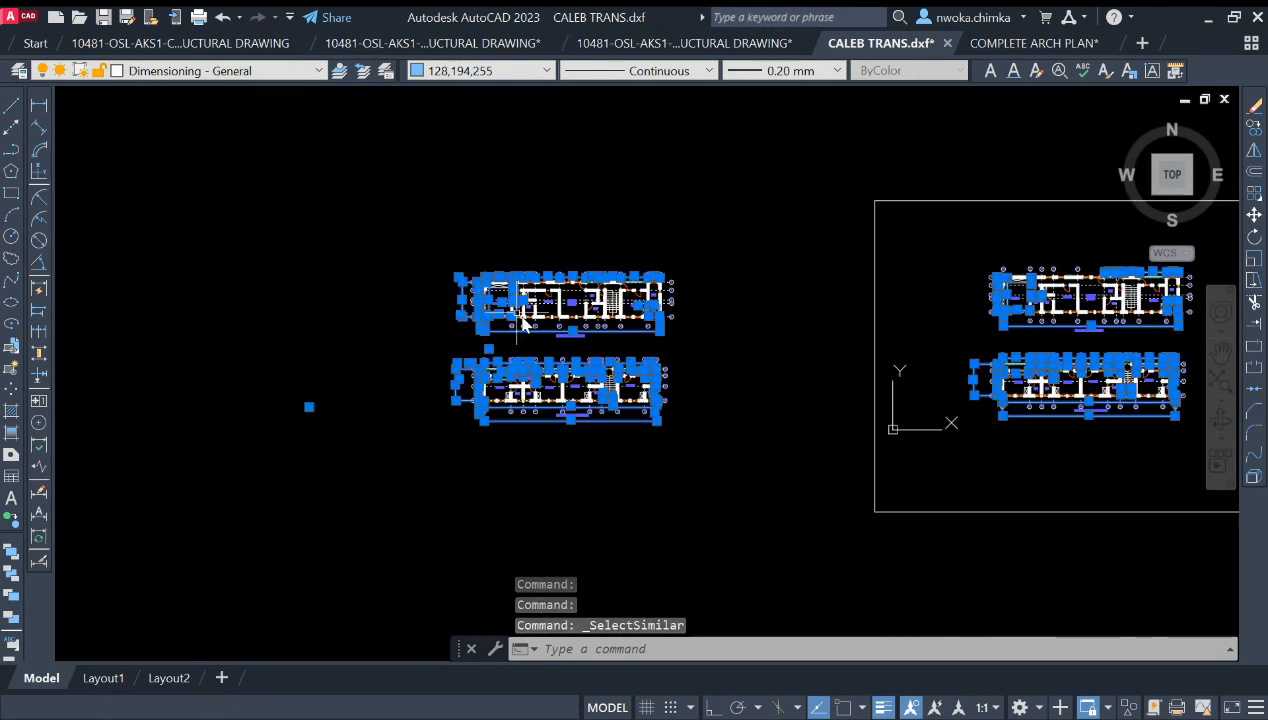
{"action": "left_click", "coordinate": [400, 207], "text": "shift"}
{"action": "left_click", "coordinate": [745, 452], "text": "shift"}
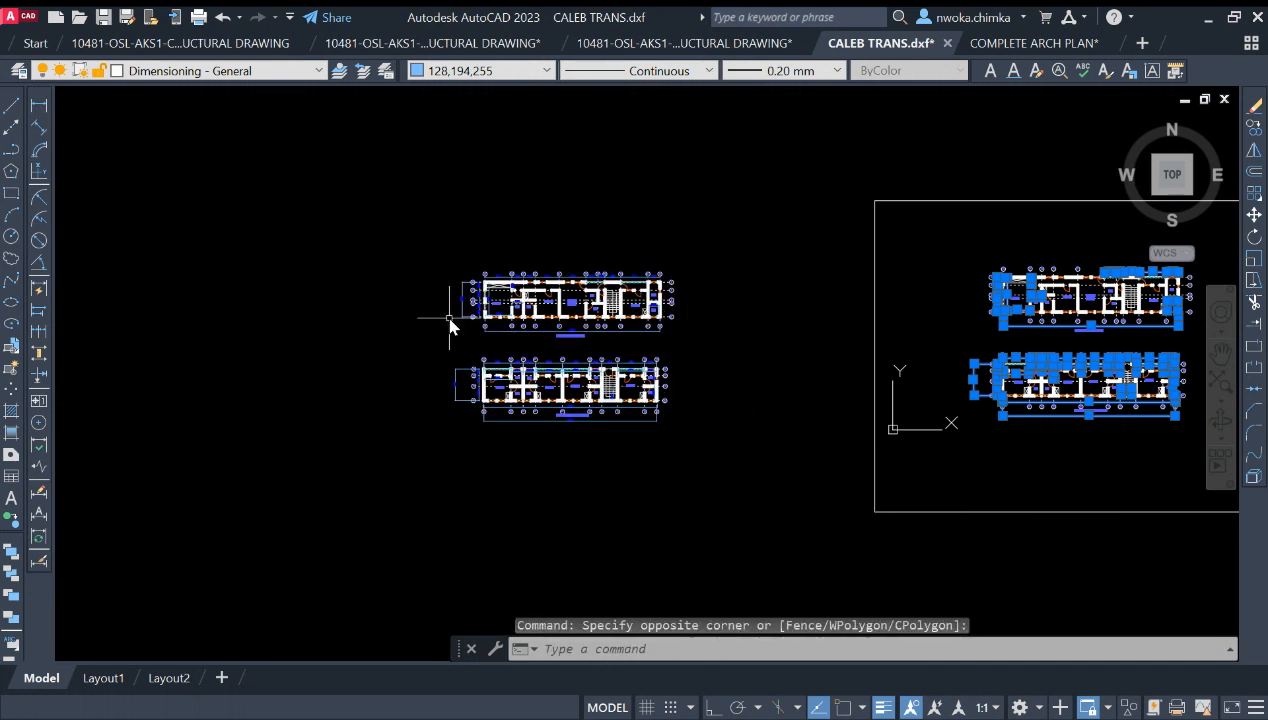
{"action": "scroll", "coordinate": [450, 325], "scroll_direction": "down", "scroll_amount": 2}
{"action": "scroll", "coordinate": [954, 345], "scroll_direction": "up", "scroll_amount": 4}
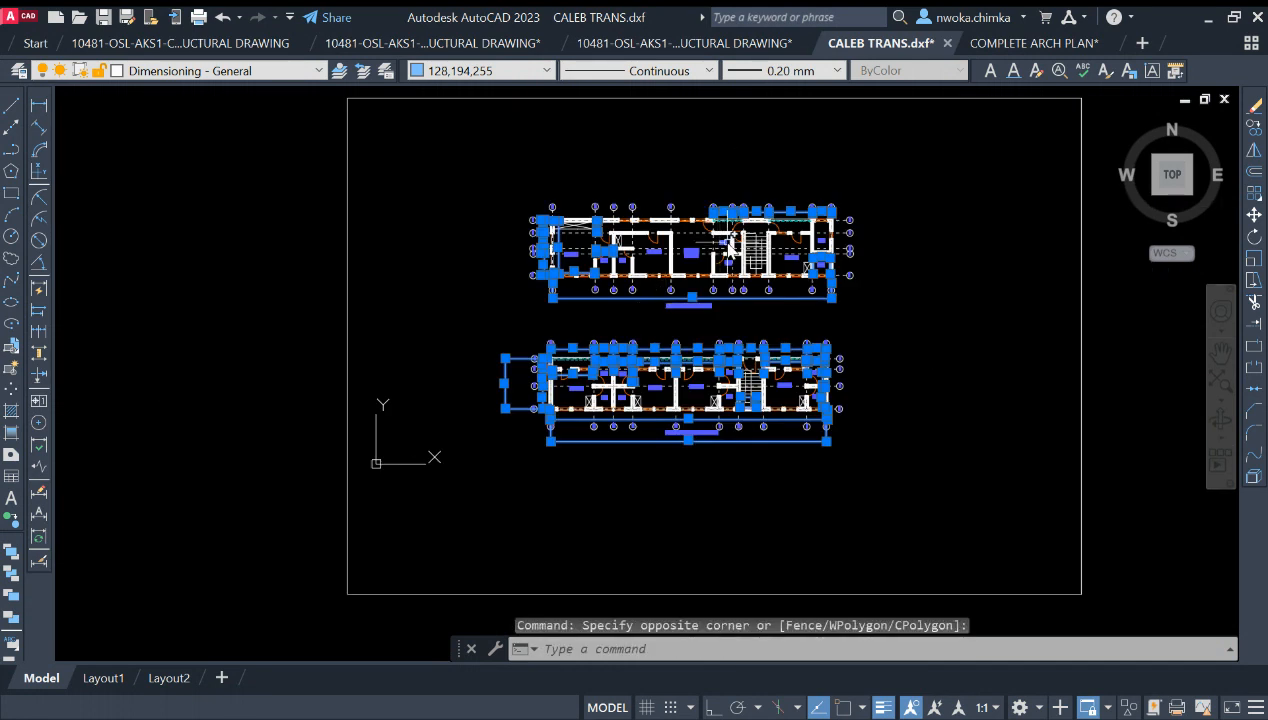
{"action": "type", "text": "e"}
{"action": "key", "text": "Return"}
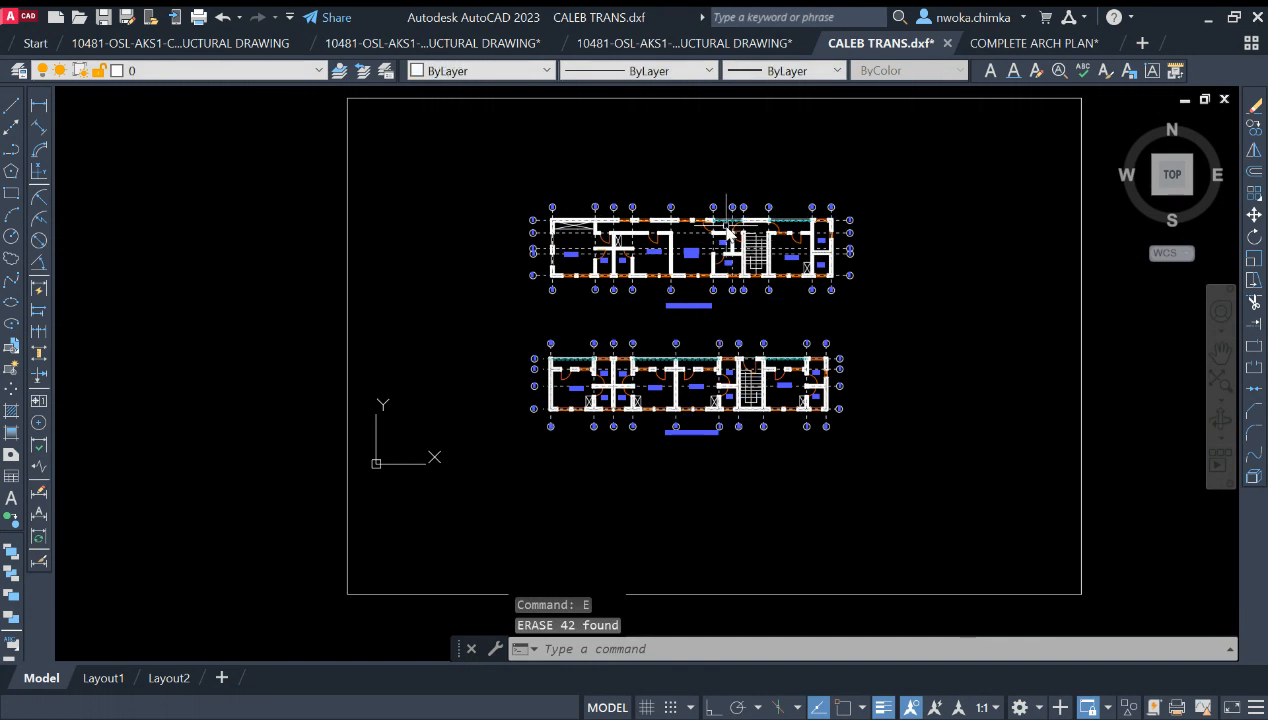
{"action": "scroll", "coordinate": [728, 234], "scroll_direction": "up", "scroll_amount": 5}
{"action": "middle_click_drag", "start_coordinate": [645, 232], "coordinate": [777, 256]}
{"action": "middle_click_drag", "start_coordinate": [715, 305], "coordinate": [608, 283]}
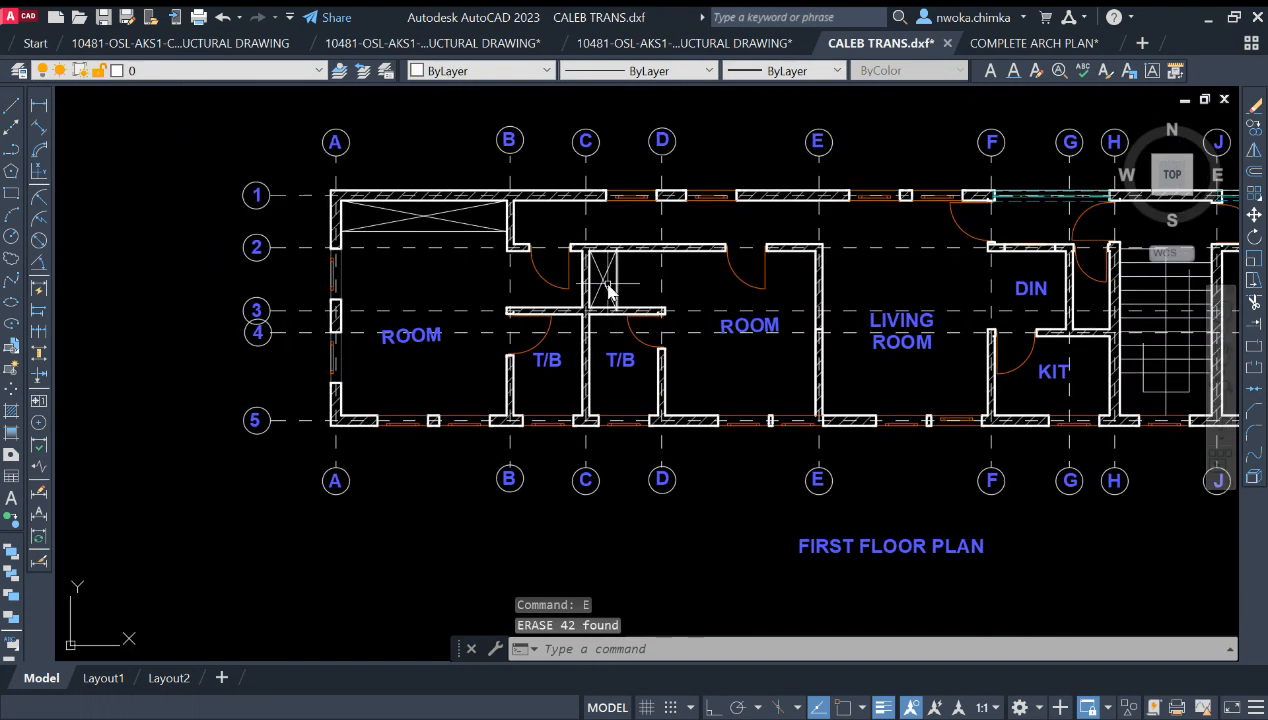
{"action": "scroll", "coordinate": [338, 207], "scroll_direction": "up", "scroll_amount": 4}
{"action": "scroll", "coordinate": [338, 207], "scroll_direction": "down", "scroll_amount": 10}
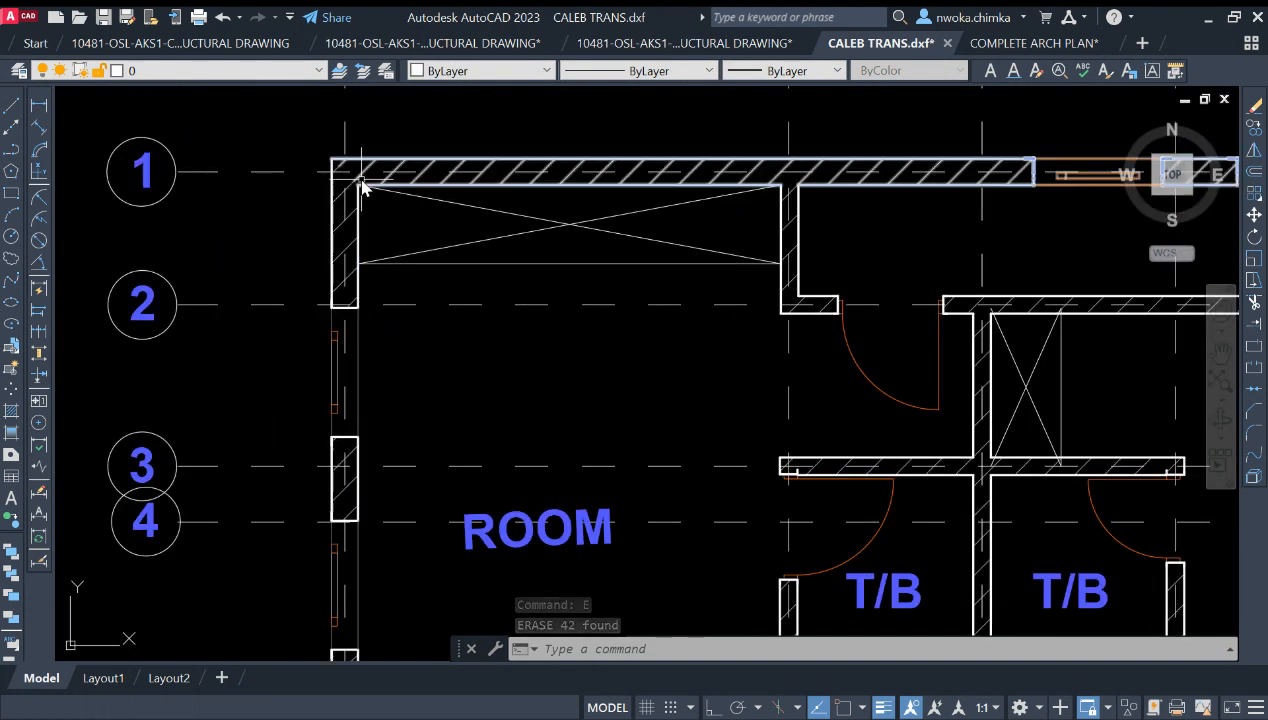
Examine the copied first floor plan's grid 1 wall to check whether it is one grouped object.
{"action": "scroll", "coordinate": [448, 198], "scroll_direction": "up", "scroll_amount": 5}
{"action": "scroll", "coordinate": [498, 193], "scroll_direction": "up", "scroll_amount": 4}
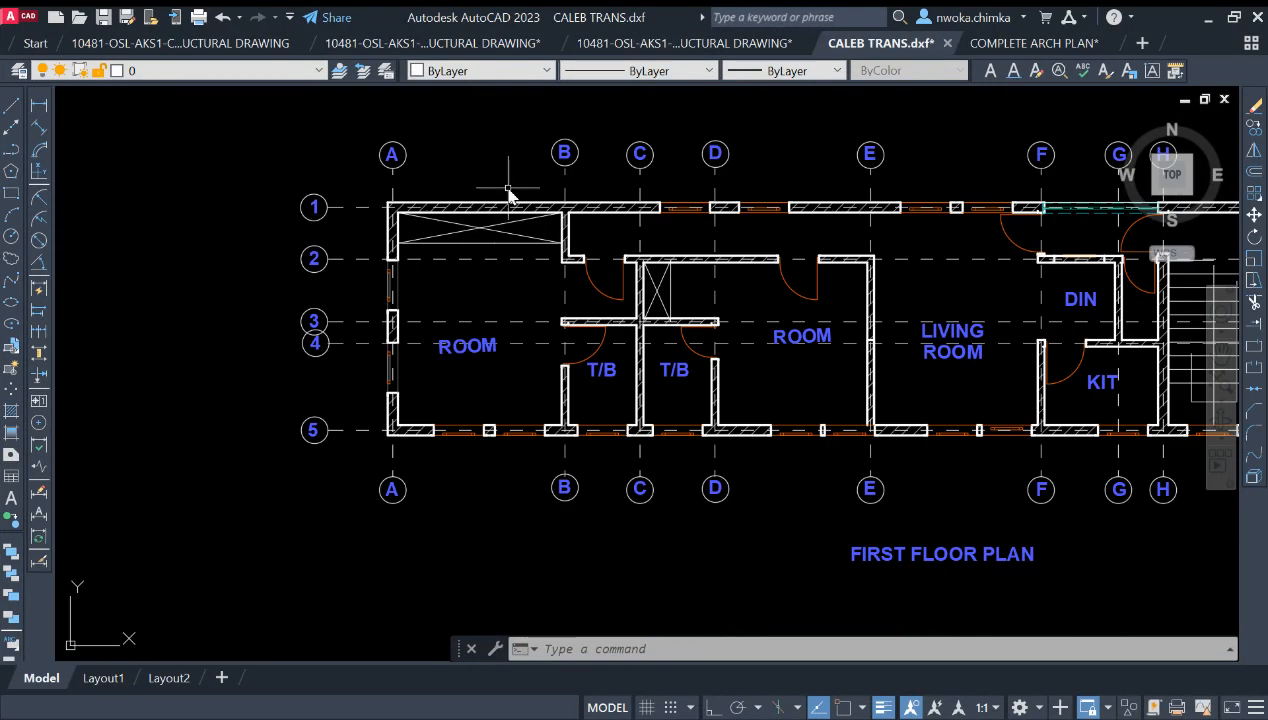
{"action": "left_click", "coordinate": [553, 213]}
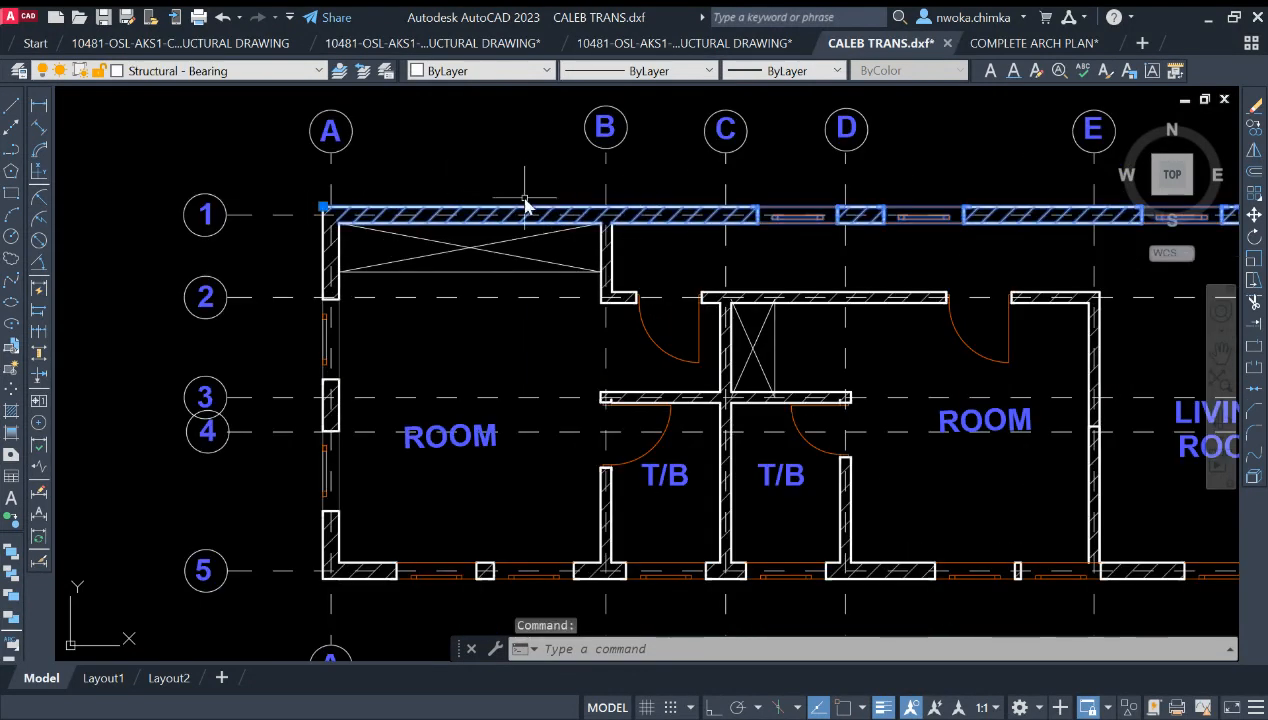
{"action": "scroll", "coordinate": [526, 205], "scroll_direction": "down", "scroll_amount": 4}
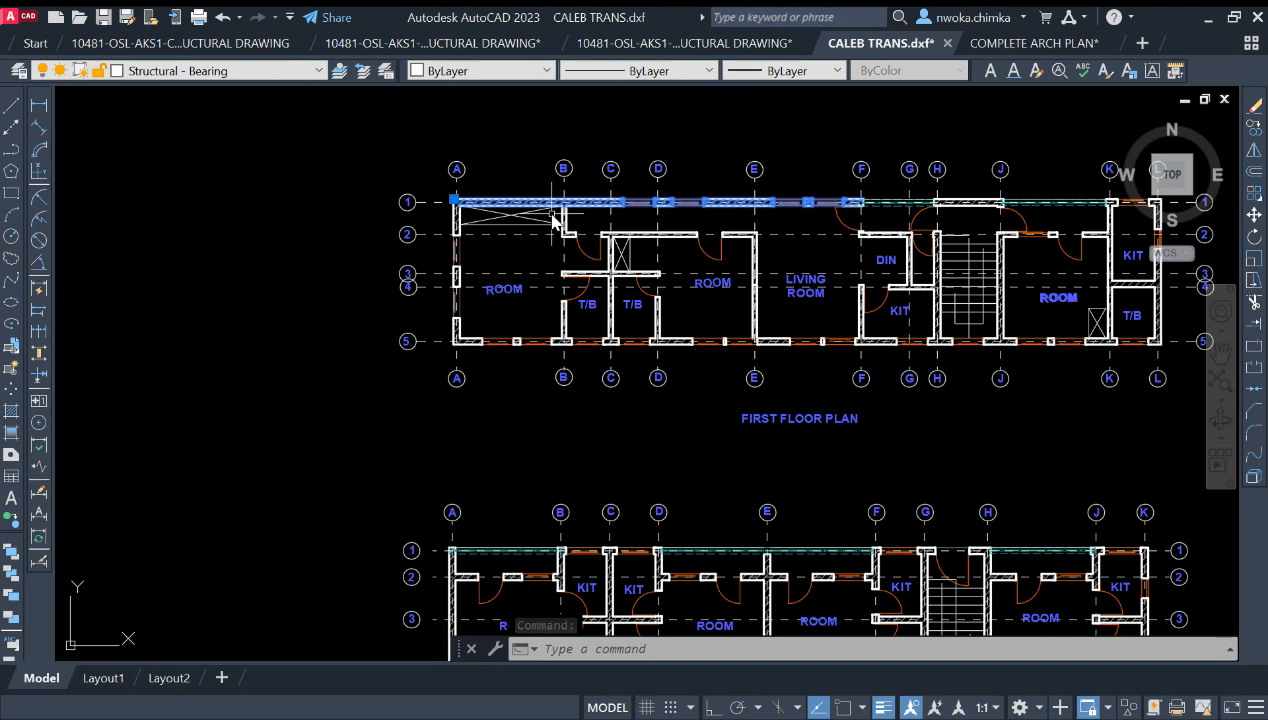
{"action": "scroll", "coordinate": [583, 186], "scroll_direction": "down", "scroll_amount": 4}
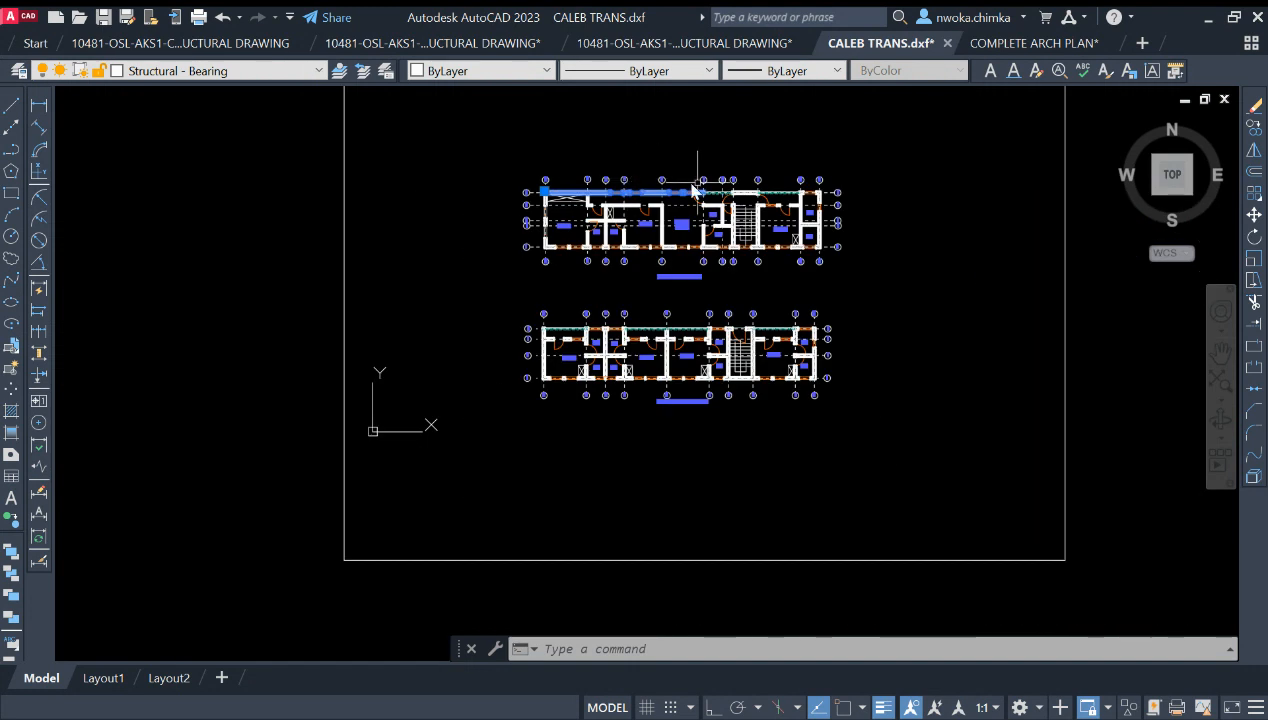
{"action": "key", "text": "Escape"}
{"action": "scroll", "coordinate": [737, 190], "scroll_direction": "up", "scroll_amount": 3}
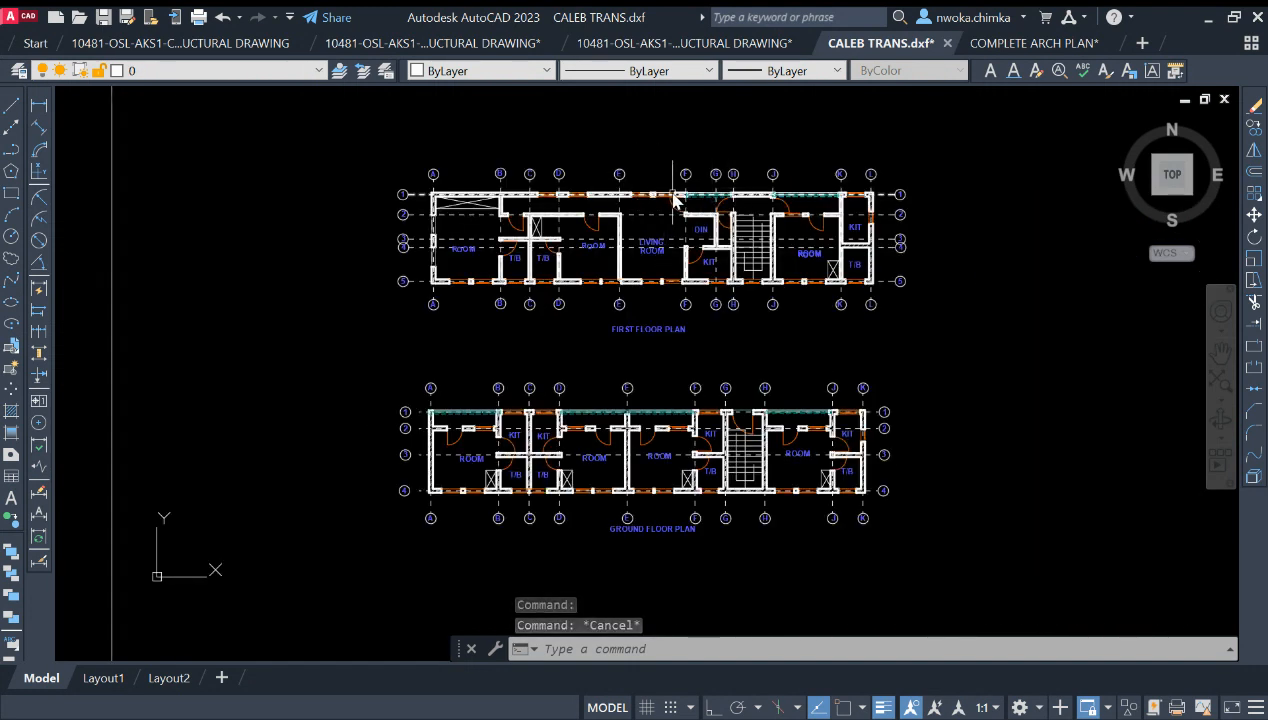
{"action": "scroll", "coordinate": [515, 200], "scroll_direction": "up", "scroll_amount": 2}
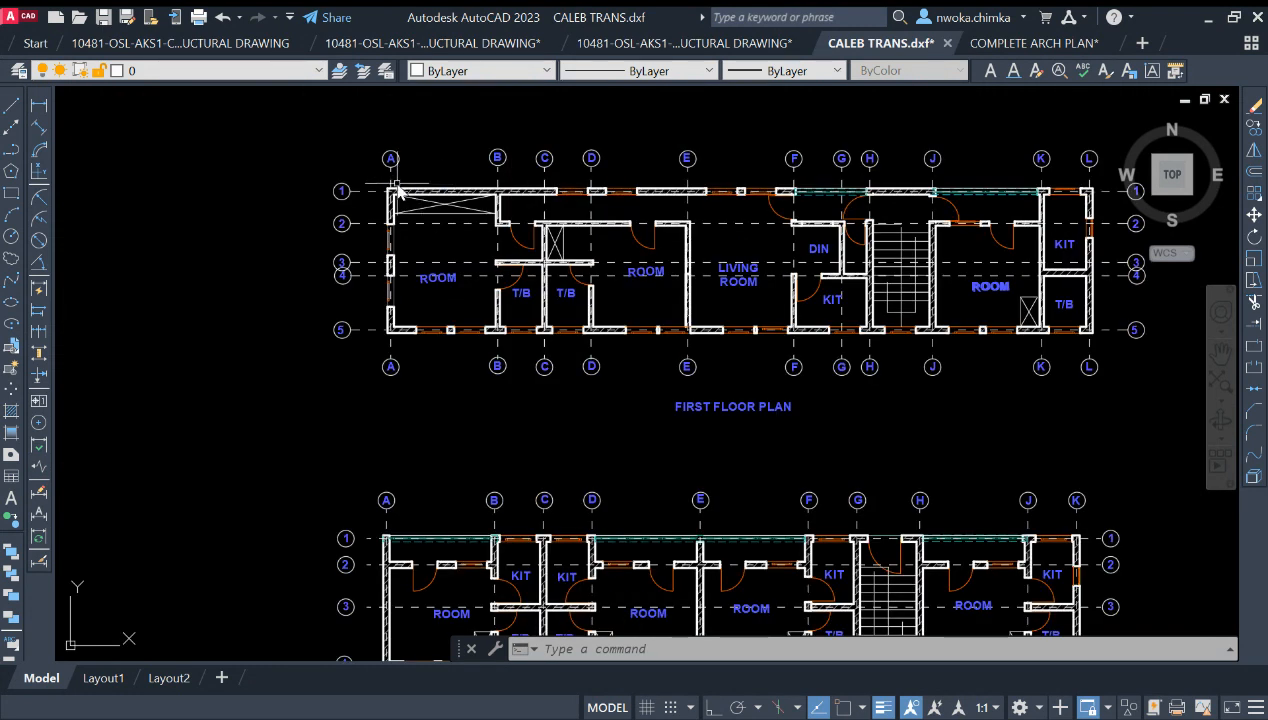
{"action": "scroll", "coordinate": [397, 190], "scroll_direction": "up", "scroll_amount": 2}
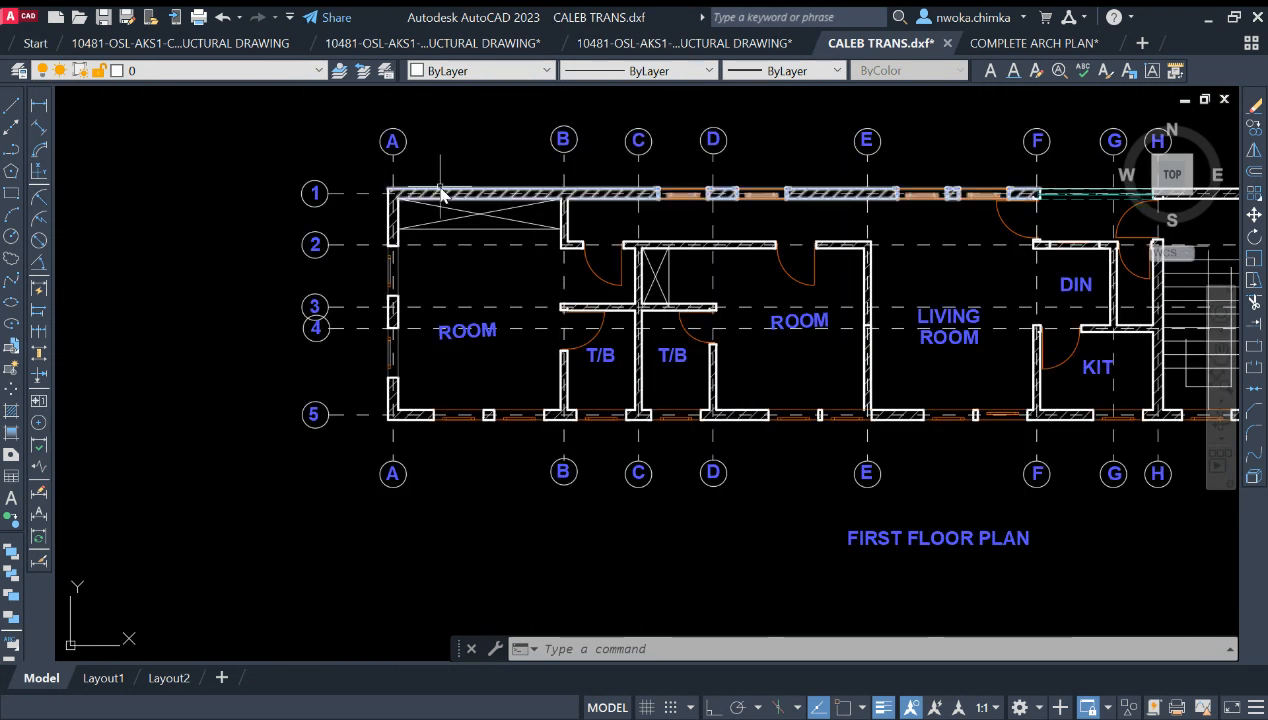
{"action": "scroll", "coordinate": [530, 211], "scroll_direction": "down", "scroll_amount": 4}
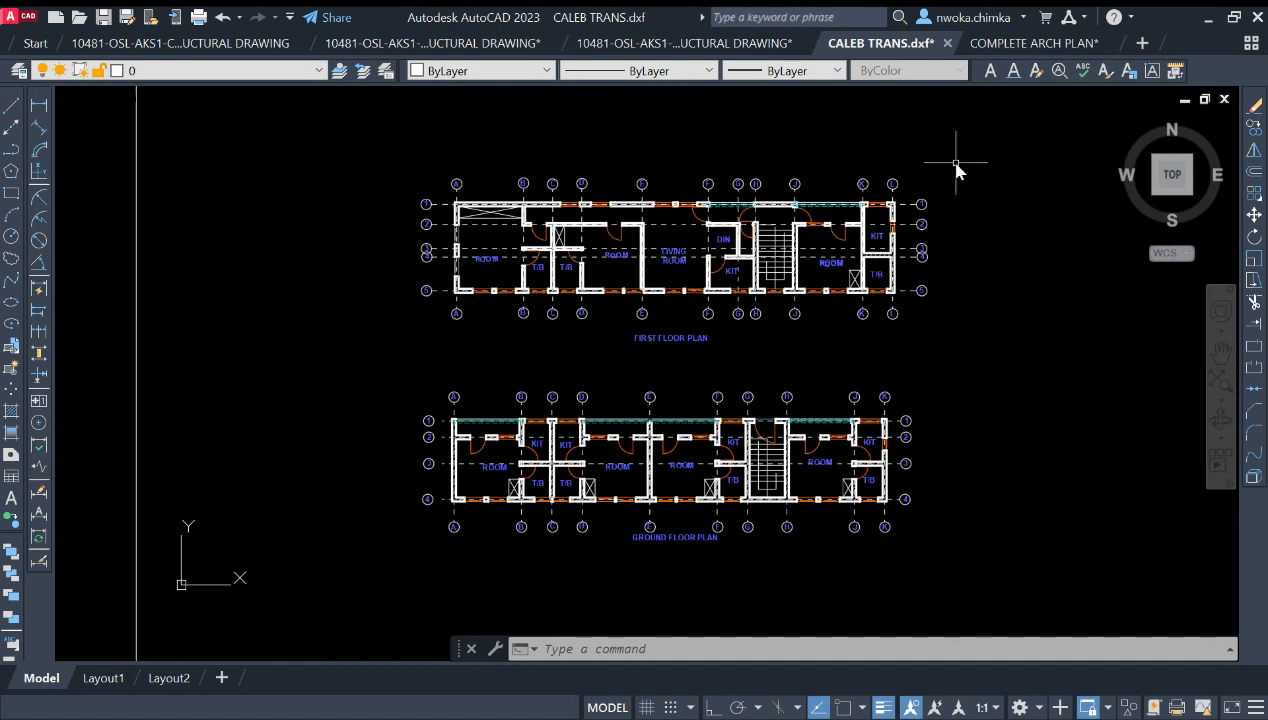
Select both copied floor plans inside the frame and explode them.
{"action": "left_click", "coordinate": [992, 128]}
{"action": "left_click", "coordinate": [420, 540]}
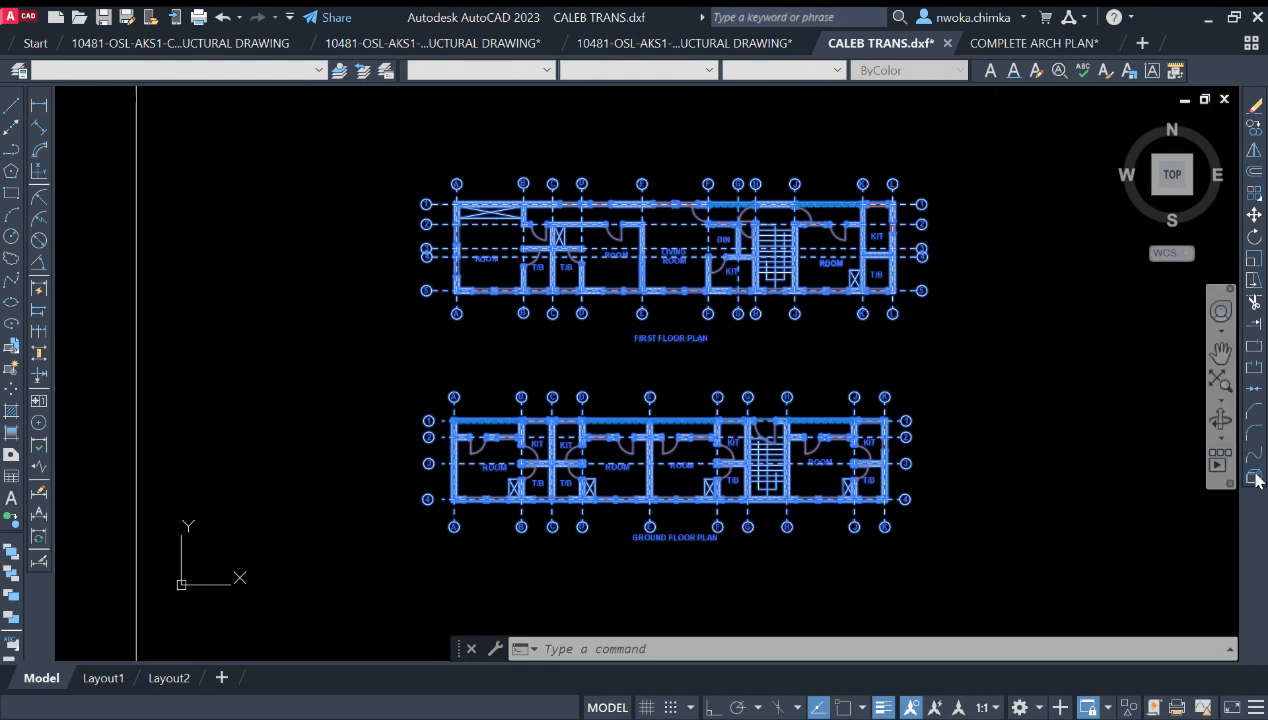
{"action": "left_click", "coordinate": [1003, 150]}
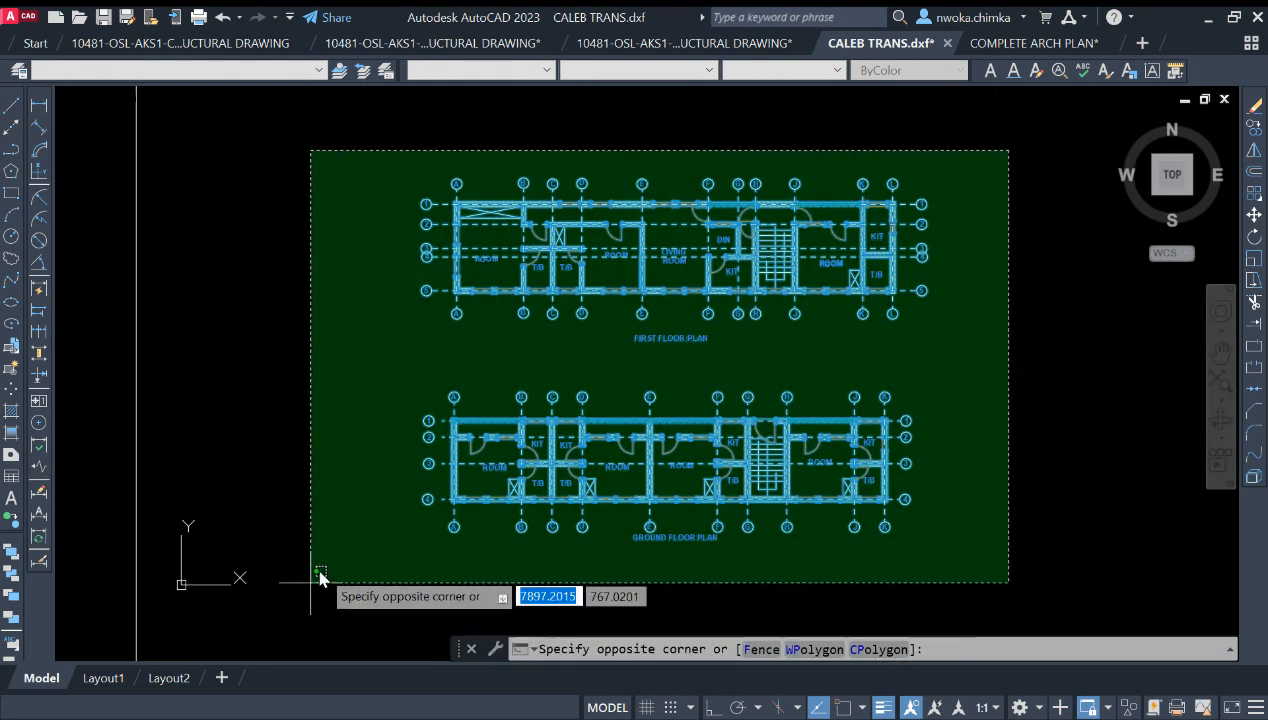
{"action": "left_click", "coordinate": [312, 600]}
{"action": "scroll", "coordinate": [765, 268], "scroll_direction": "down", "scroll_amount": 3}
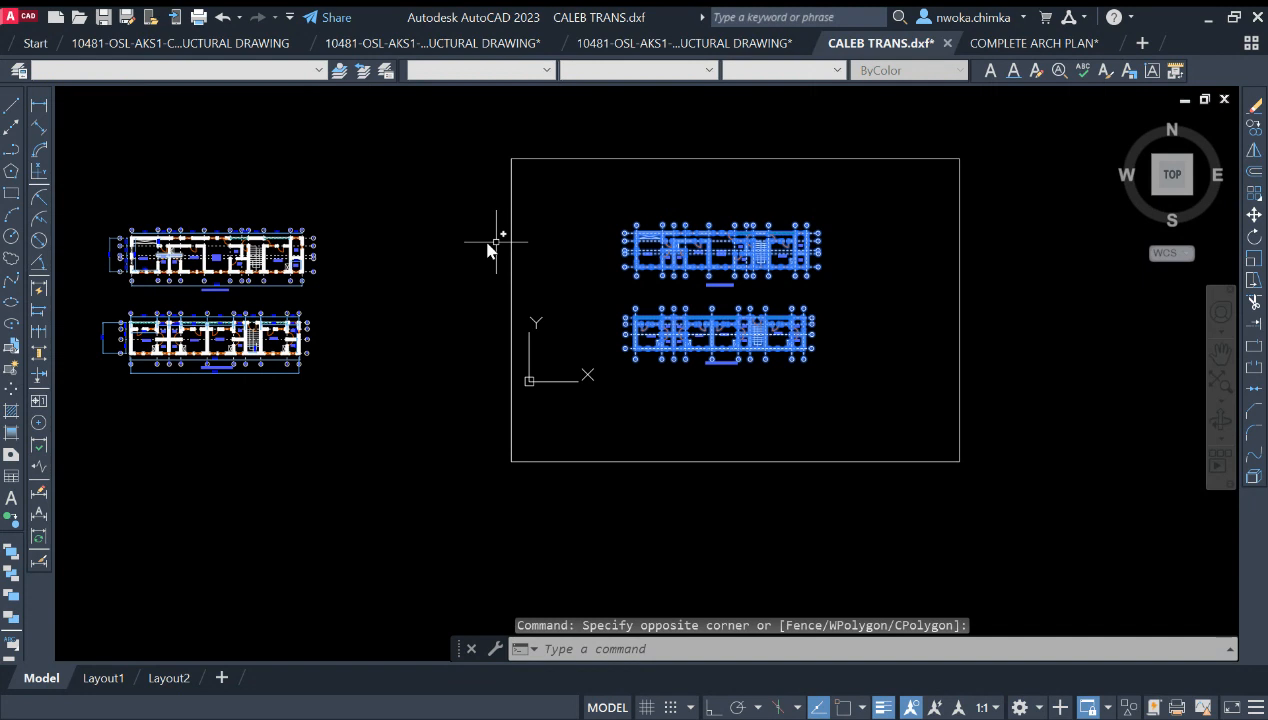
{"action": "left_click", "coordinate": [1253, 477]}
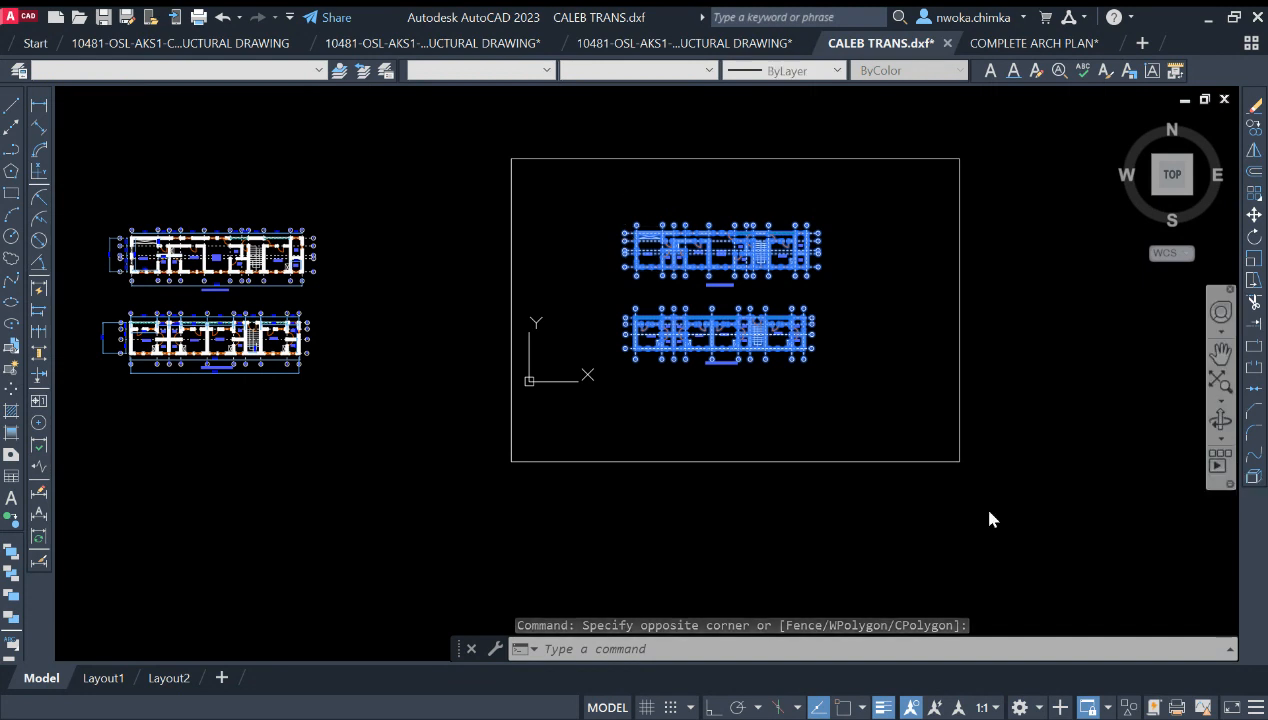
Explode the contents of both framed plans a second time to break up the remaining nested objects.
{"action": "middle_click_drag", "start_coordinate": [773, 218], "coordinate": [806, 206]}
{"action": "left_click", "coordinate": [988, 180]}
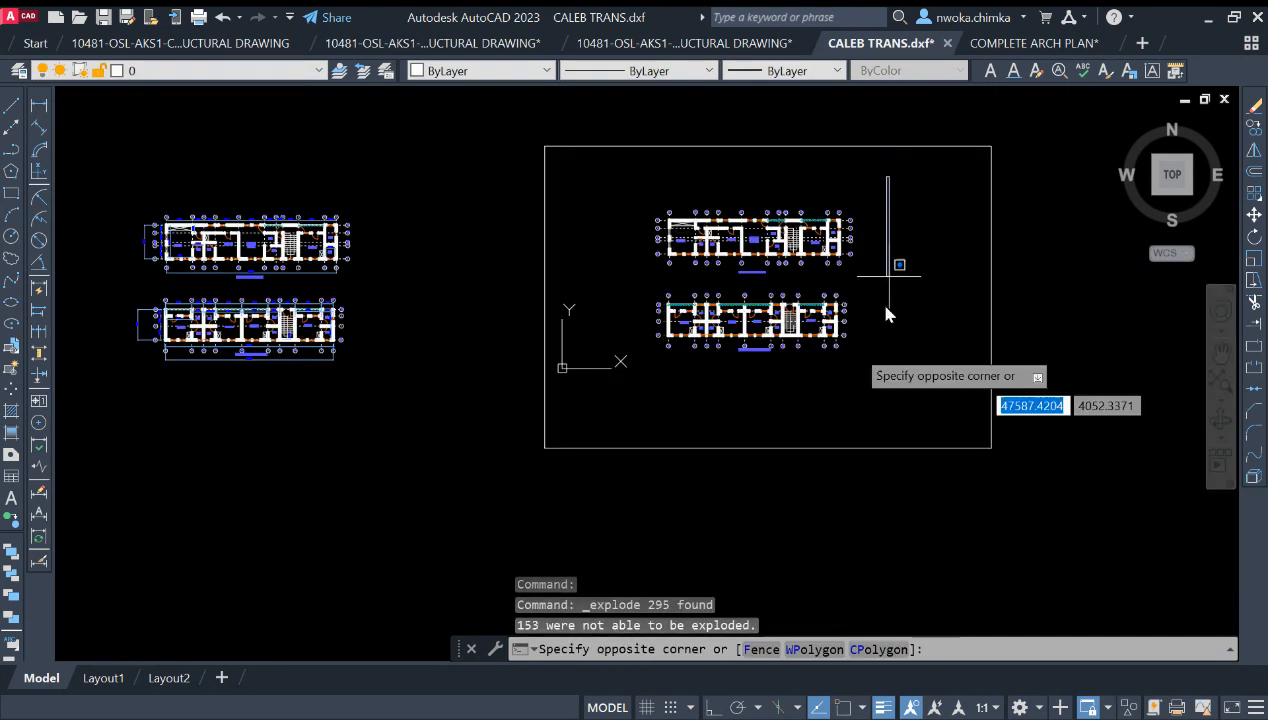
{"action": "left_click", "coordinate": [596, 388]}
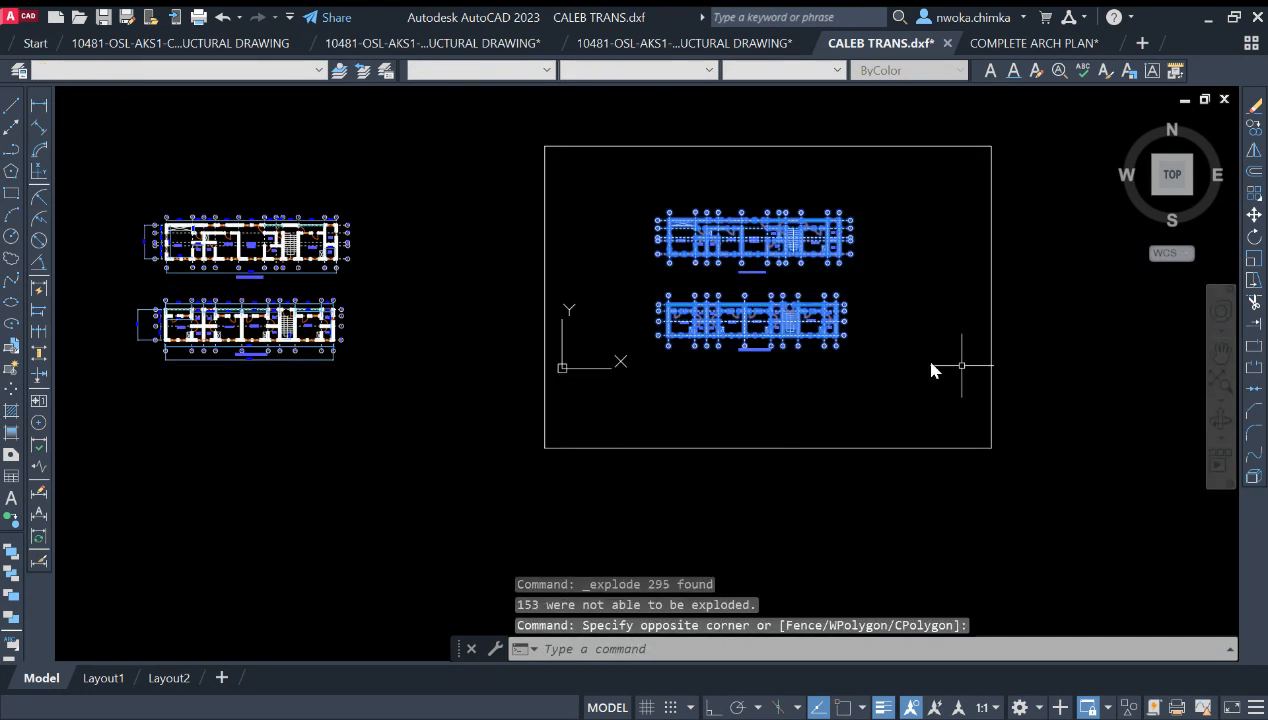
{"action": "left_click", "coordinate": [1253, 477]}
Compare the exploded copy with the original first floor plan by selecting the original's grid 1 and grid 2 walls.
{"action": "scroll", "coordinate": [765, 188], "scroll_direction": "up", "scroll_amount": 4}
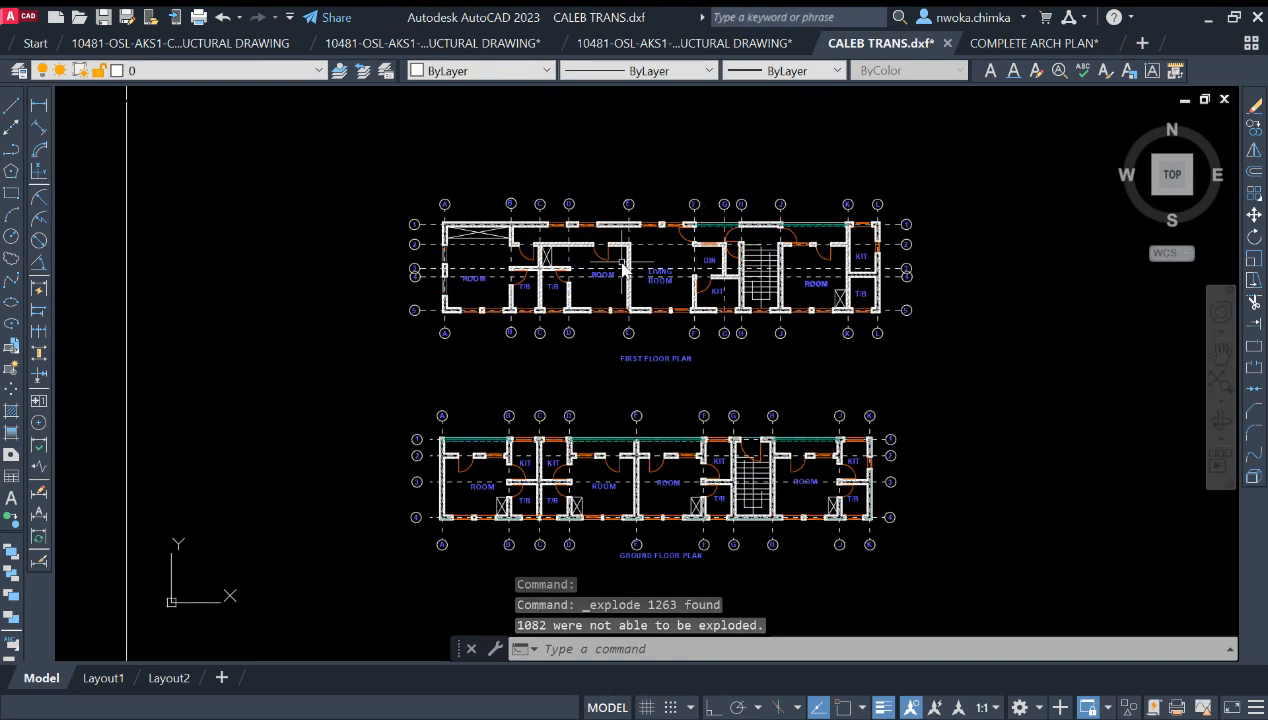
{"action": "scroll", "coordinate": [621, 262], "scroll_direction": "up", "scroll_amount": 4}
{"action": "scroll", "coordinate": [620, 240], "scroll_direction": "up", "scroll_amount": 2}
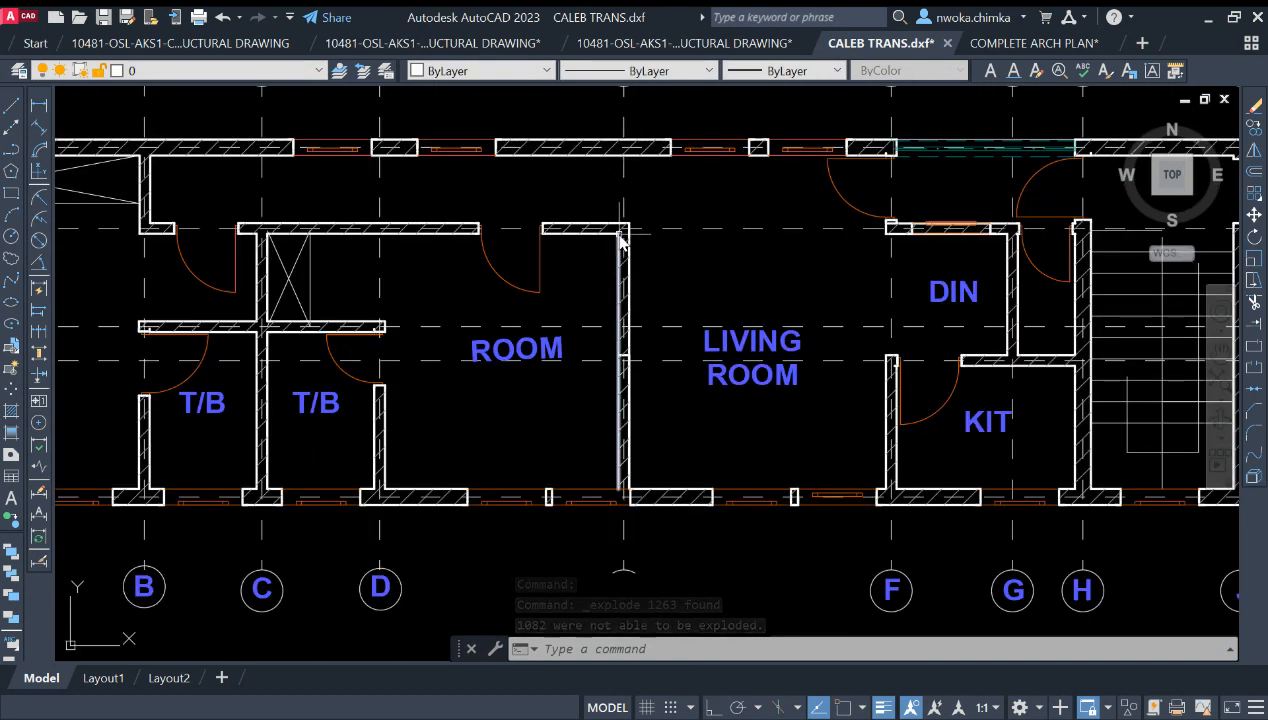
{"action": "scroll", "coordinate": [790, 264], "scroll_direction": "down", "scroll_amount": 2}
{"action": "scroll", "coordinate": [693, 249], "scroll_direction": "up", "scroll_amount": 4}
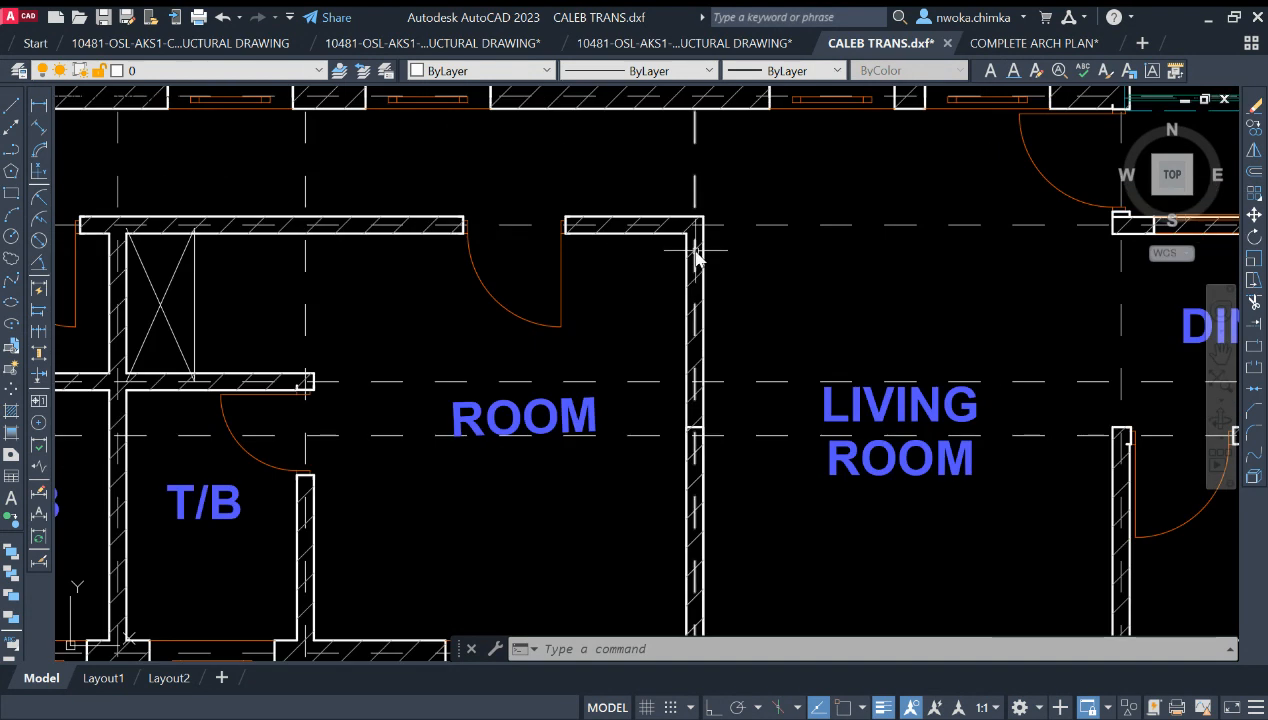
{"action": "scroll", "coordinate": [695, 252], "scroll_direction": "down", "scroll_amount": 5}
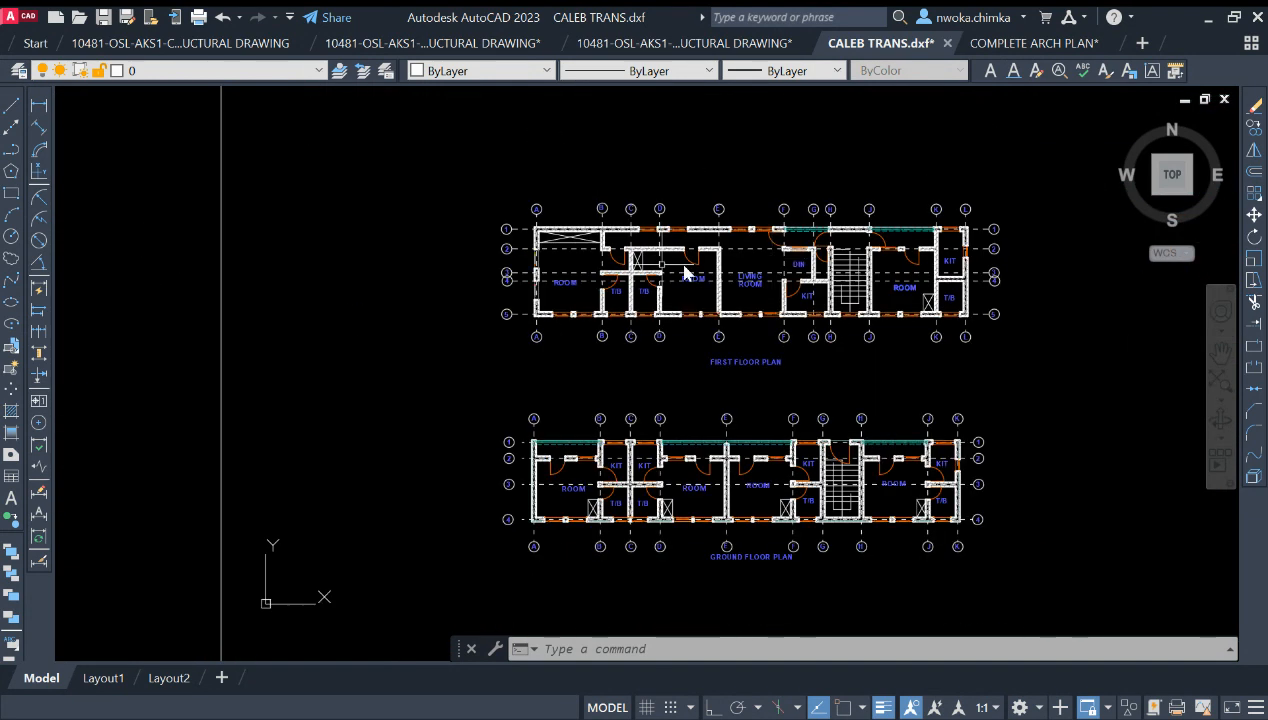
{"action": "scroll", "coordinate": [898, 282], "scroll_direction": "down", "scroll_amount": 1}
{"action": "scroll", "coordinate": [390, 245], "scroll_direction": "up", "scroll_amount": 5}
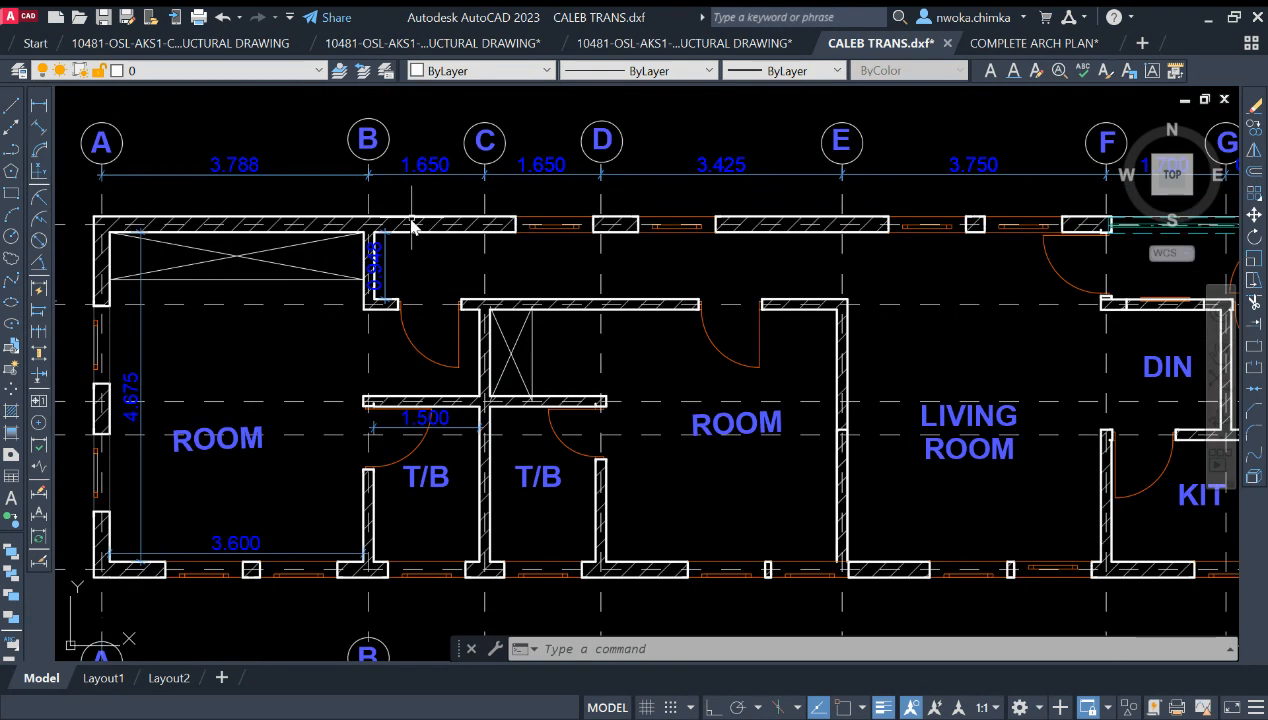
{"action": "left_click", "coordinate": [418, 225]}
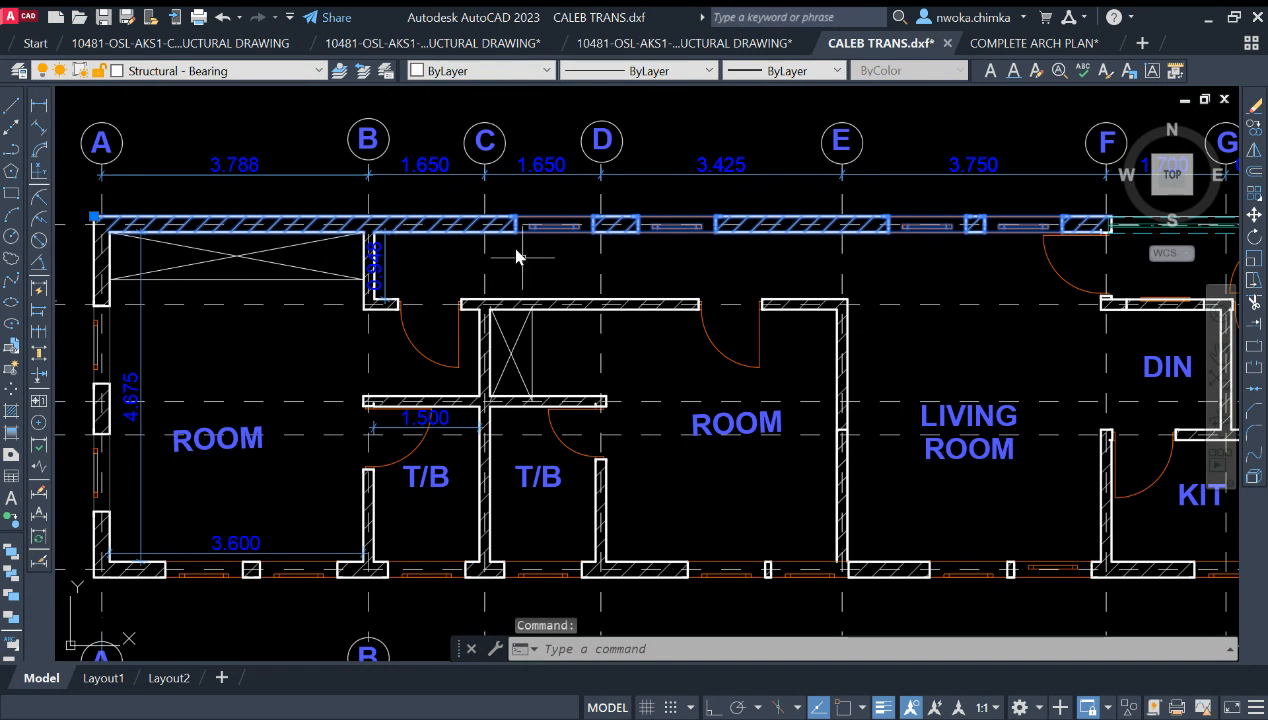
{"action": "left_click", "coordinate": [560, 303]}
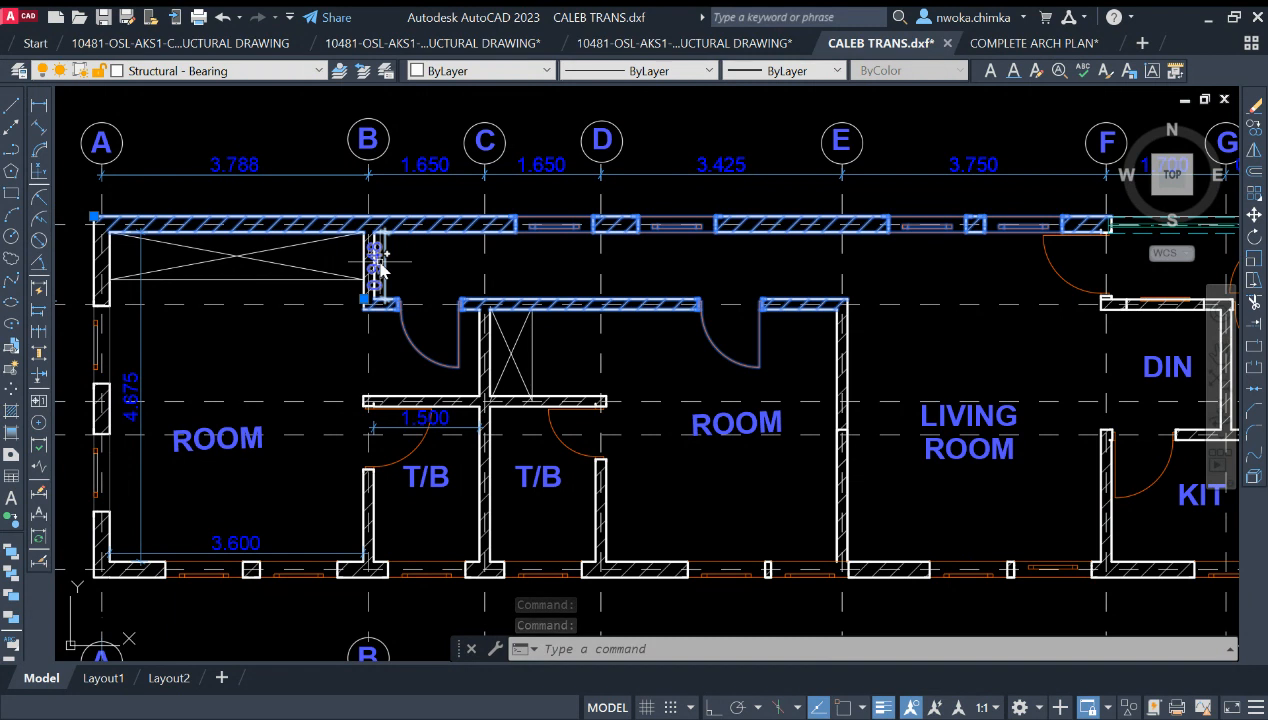
{"action": "scroll", "coordinate": [390, 262], "scroll_direction": "down", "scroll_amount": 10}
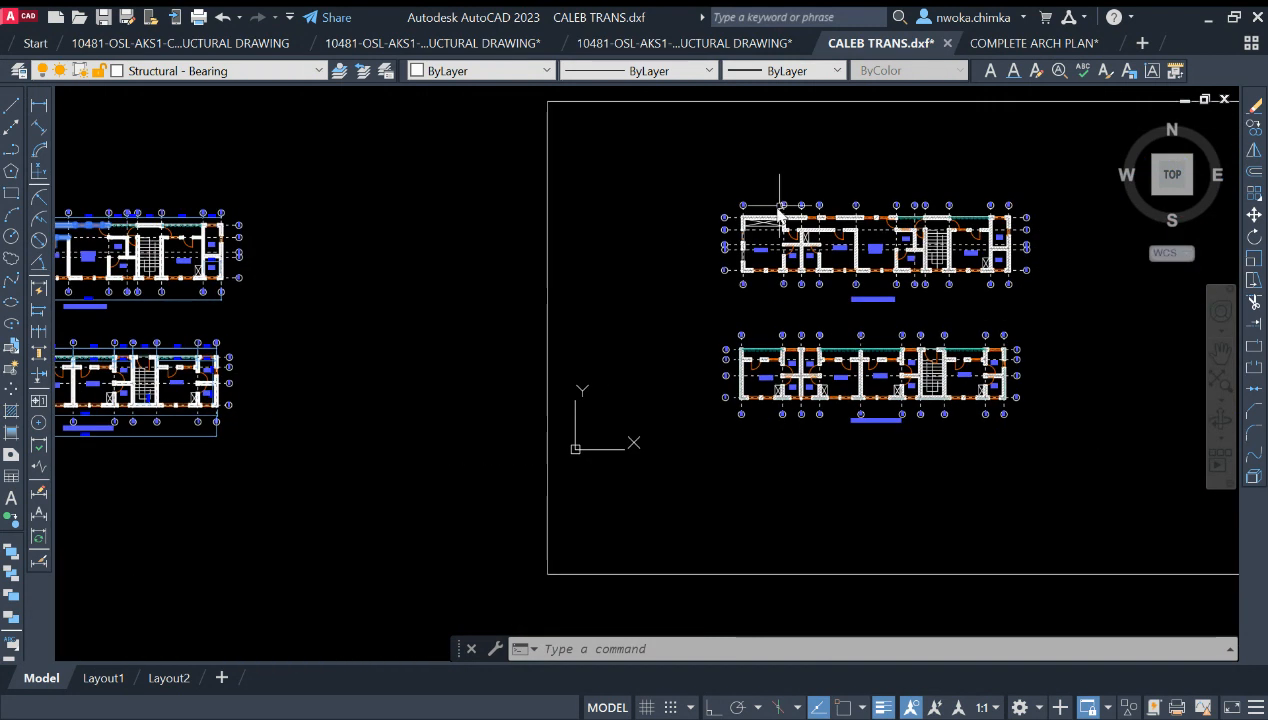
{"action": "key", "text": "Escape"}
Check that the exploded copy's grid 1 wall edges can be selected as separate lines.
{"action": "scroll", "coordinate": [780, 212], "scroll_direction": "up", "scroll_amount": 10}
{"action": "left_click", "coordinate": [726, 270]}
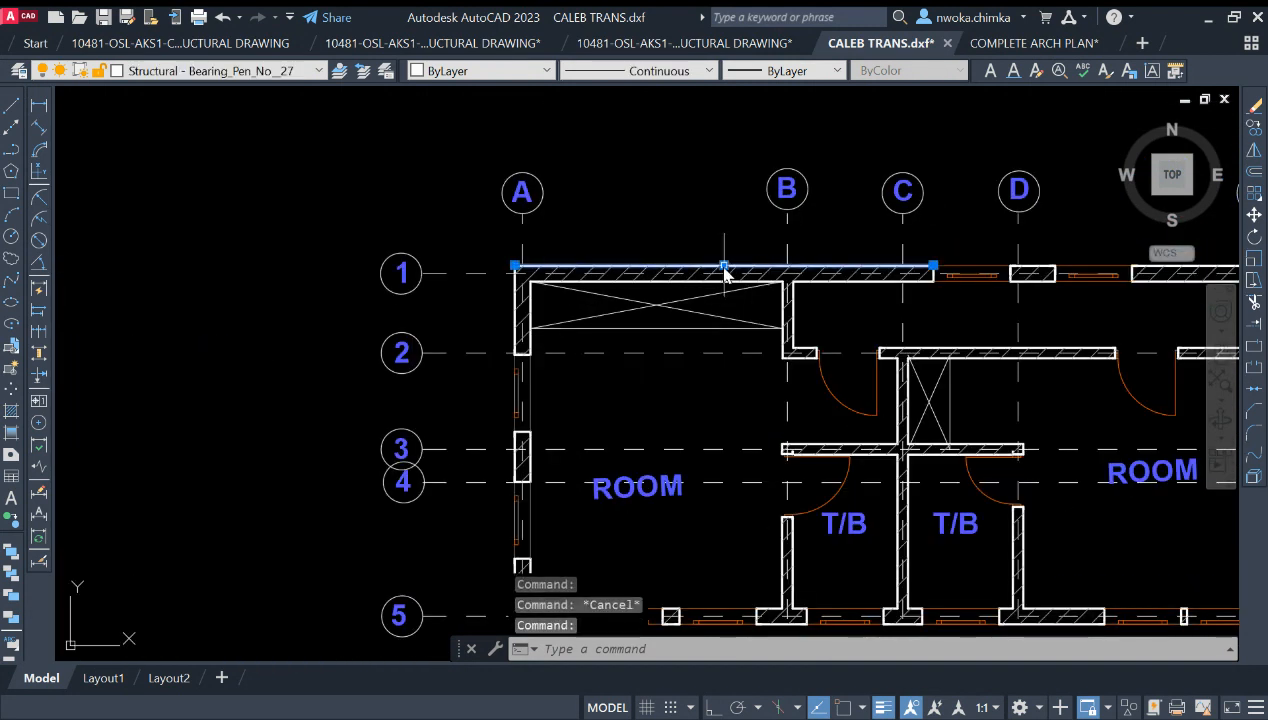
{"action": "scroll", "coordinate": [745, 295], "scroll_direction": "up", "scroll_amount": 2}
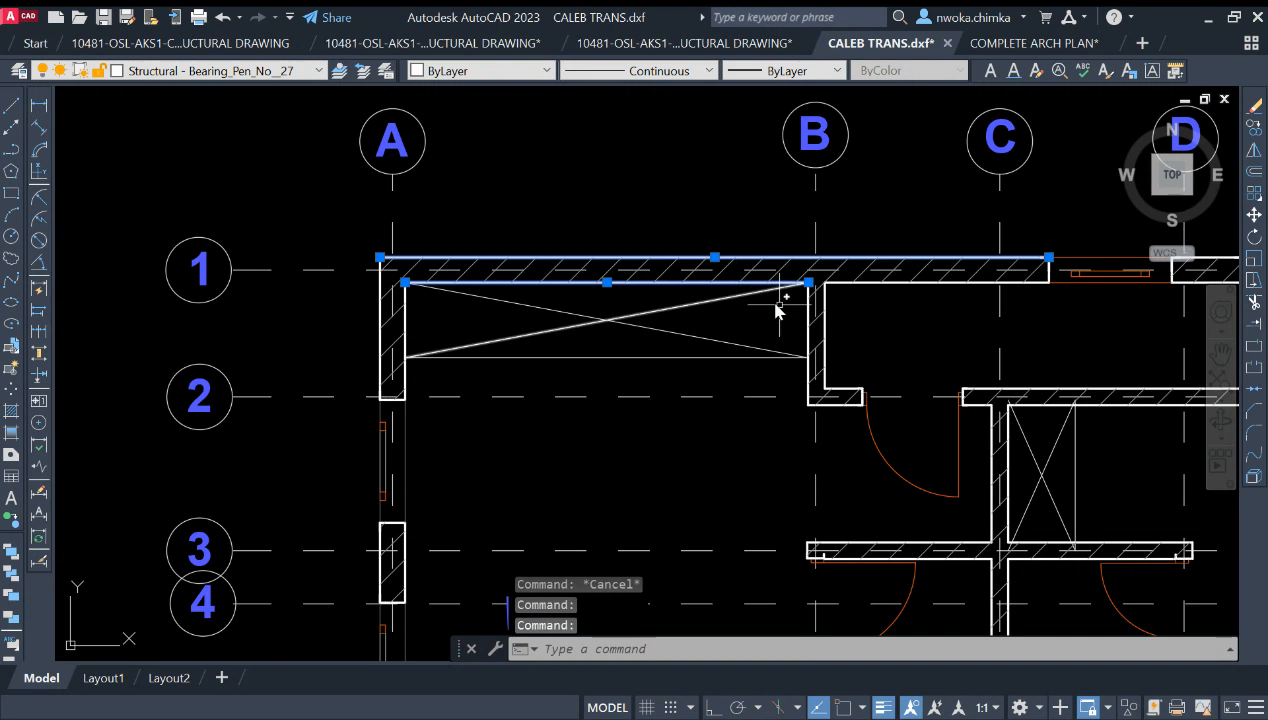
{"action": "key", "text": "Escape"}
{"action": "left_click", "coordinate": [980, 392]}
{"action": "key", "text": "Escape"}
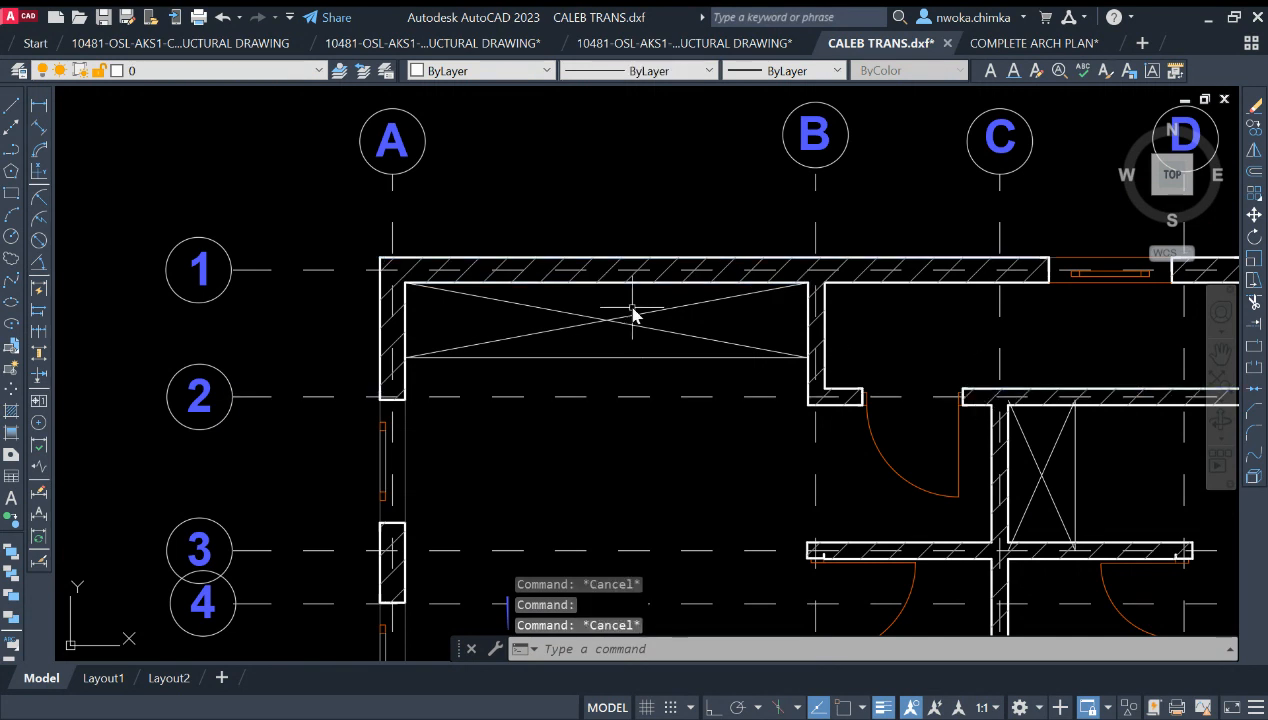
Erase the copied first floor plan's upper bubbles A to L, its west-side bubbles 1 to 5, and all their grid lines.
{"action": "scroll", "coordinate": [626, 293], "scroll_direction": "down", "scroll_amount": 2}
{"action": "scroll", "coordinate": [528, 233], "scroll_direction": "down", "scroll_amount": 3}
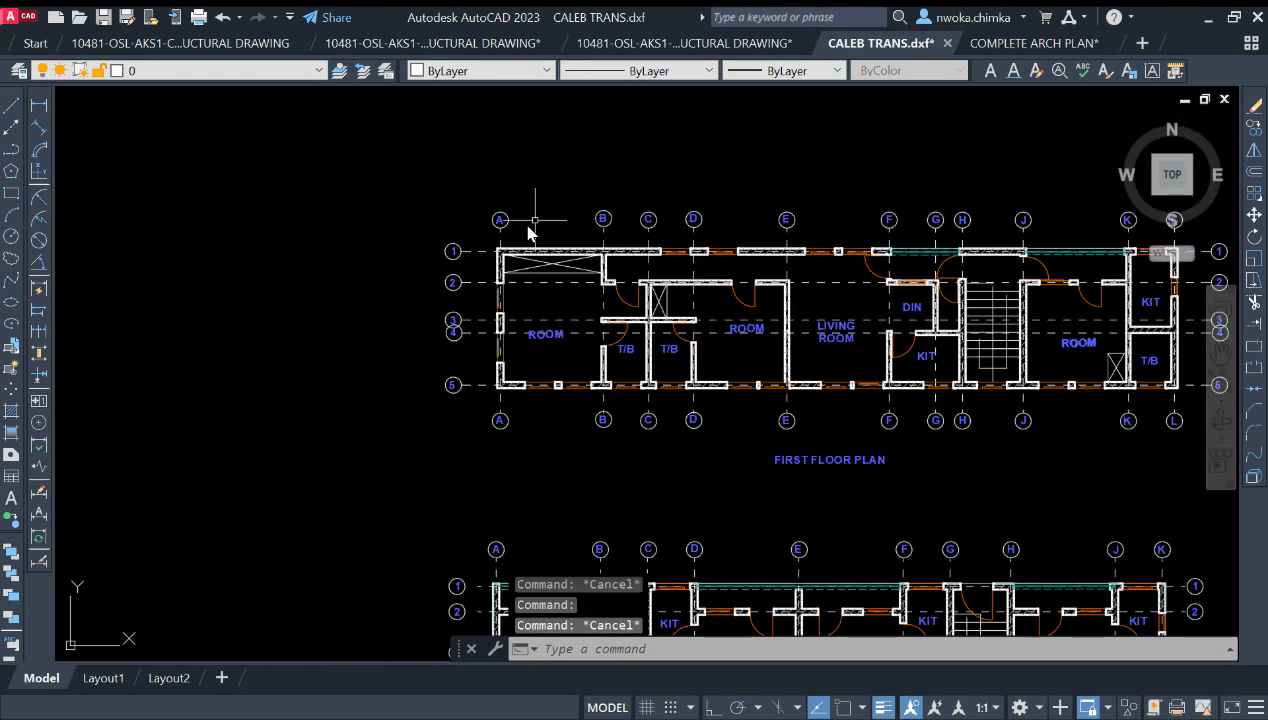
{"action": "middle_click_drag", "start_coordinate": [626, 226], "coordinate": [566, 283]}
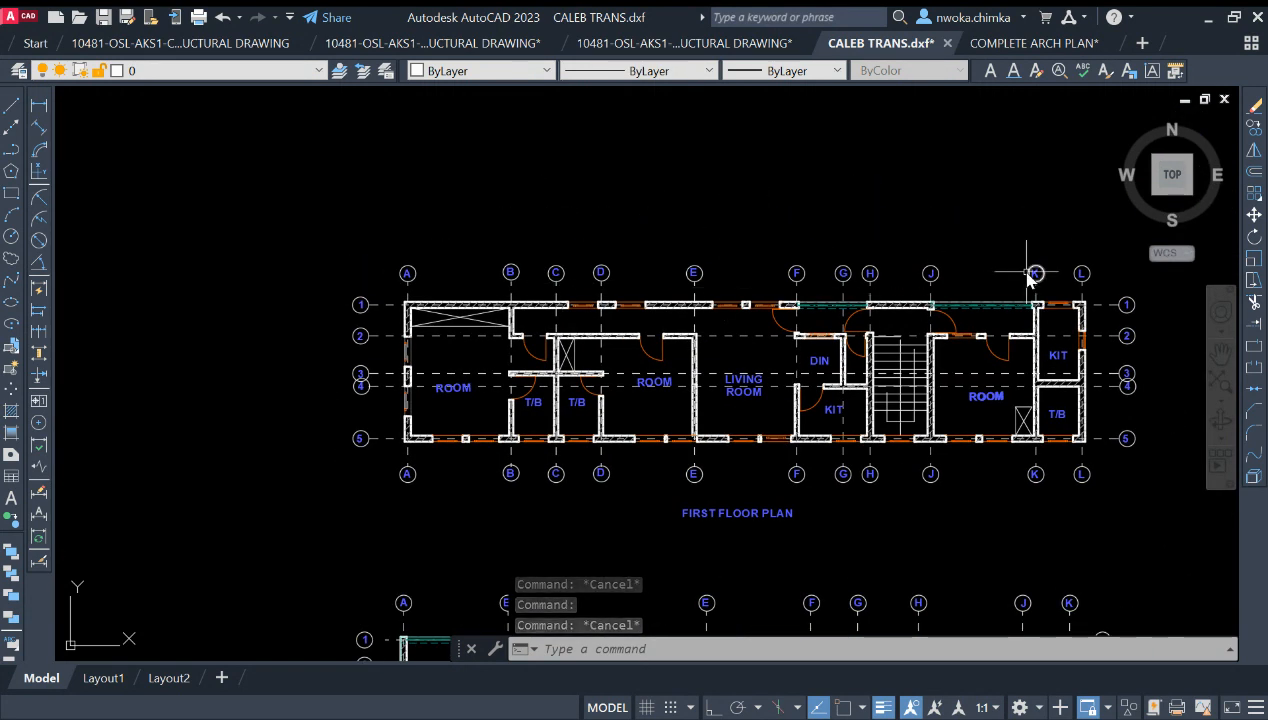
{"action": "middle_click_drag", "start_coordinate": [936, 268], "coordinate": [874, 266]}
{"action": "left_click", "coordinate": [1058, 237]}
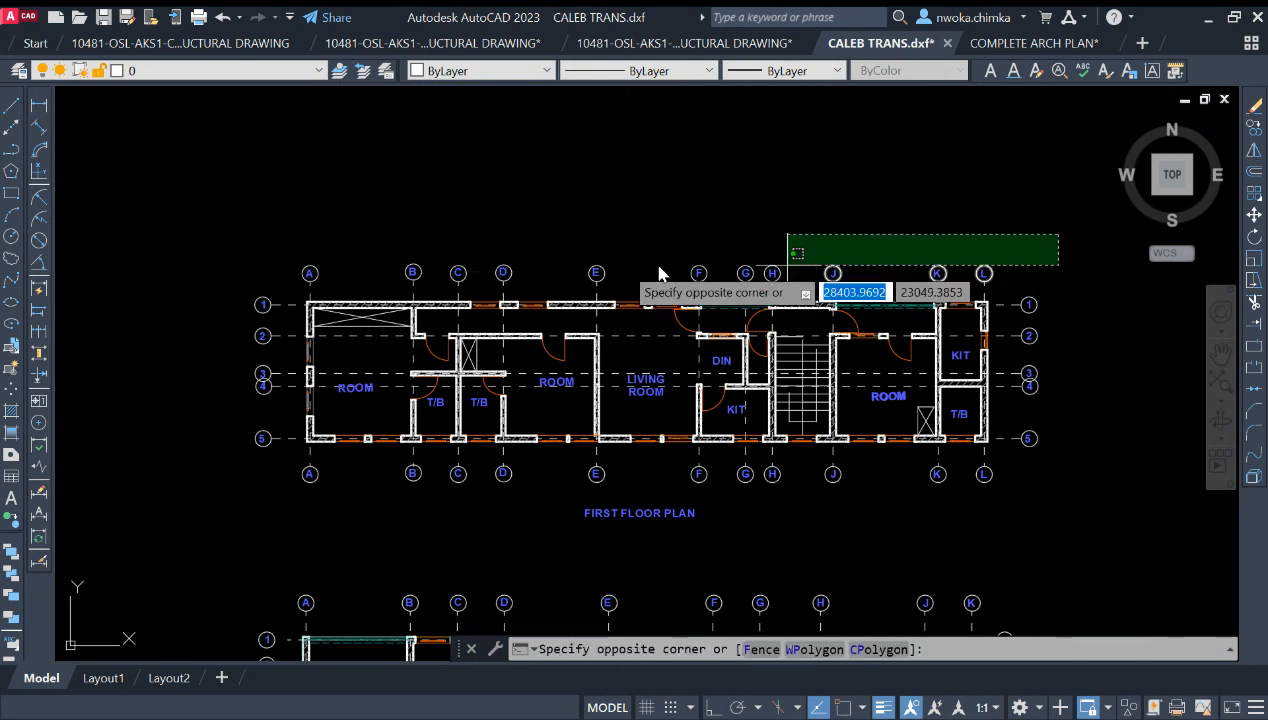
{"action": "left_click", "coordinate": [276, 290]}
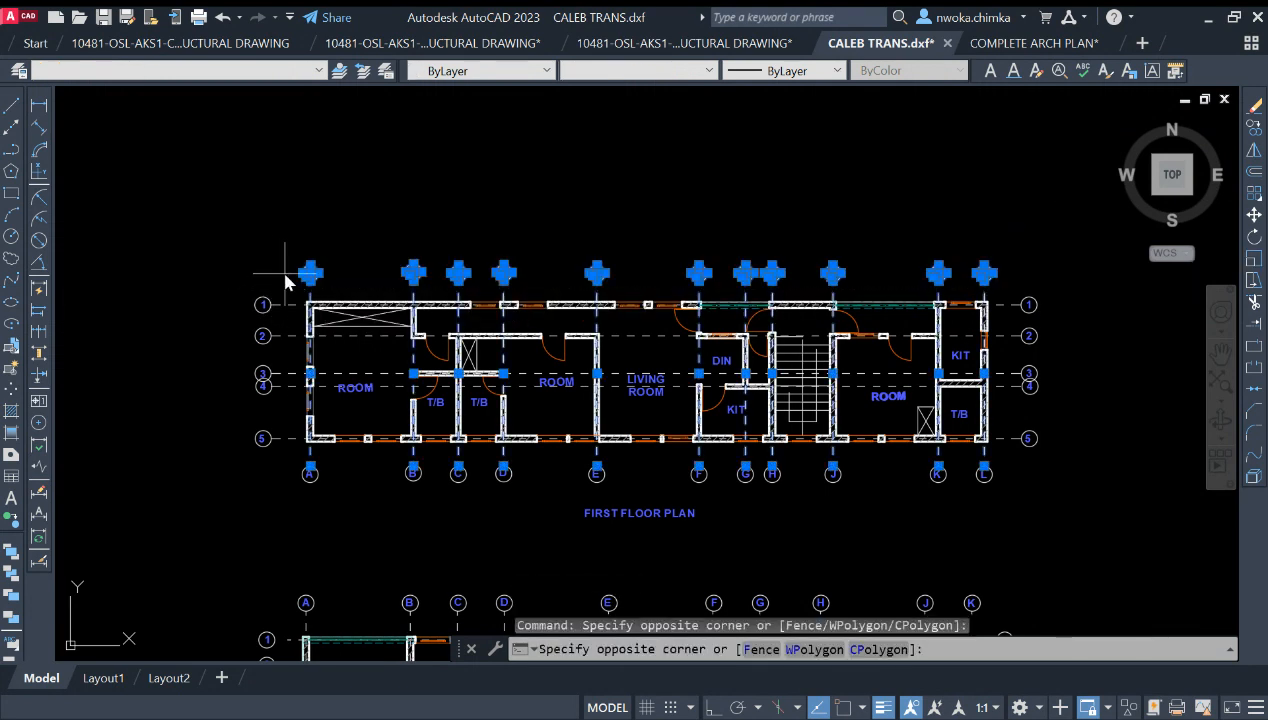
{"action": "left_click", "coordinate": [294, 270]}
{"action": "left_click", "coordinate": [226, 490]}
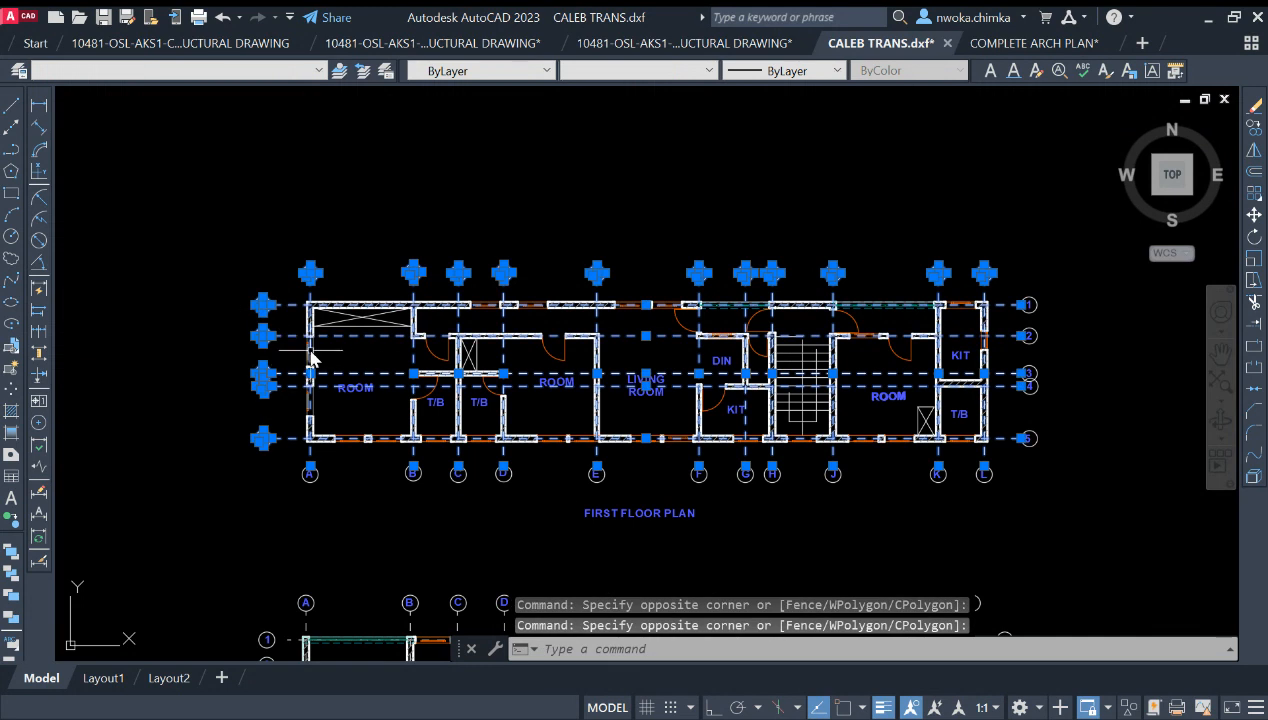
{"action": "key", "text": "Return"}
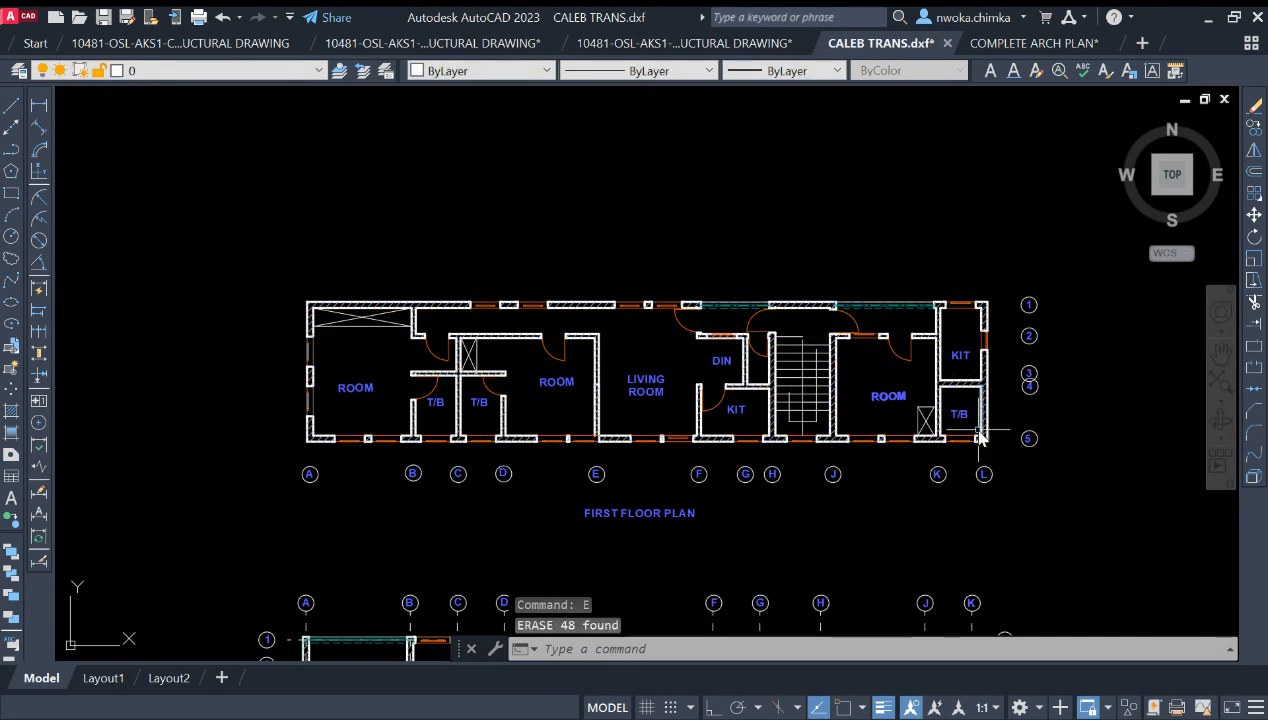
Erase the copied first floor plan's remaining grid bubbles, A to L below the plan and 1 to 5 along its east side.
{"action": "middle_click_drag", "start_coordinate": [980, 437], "coordinate": [968, 350]}
{"action": "left_click", "coordinate": [1011, 378]}
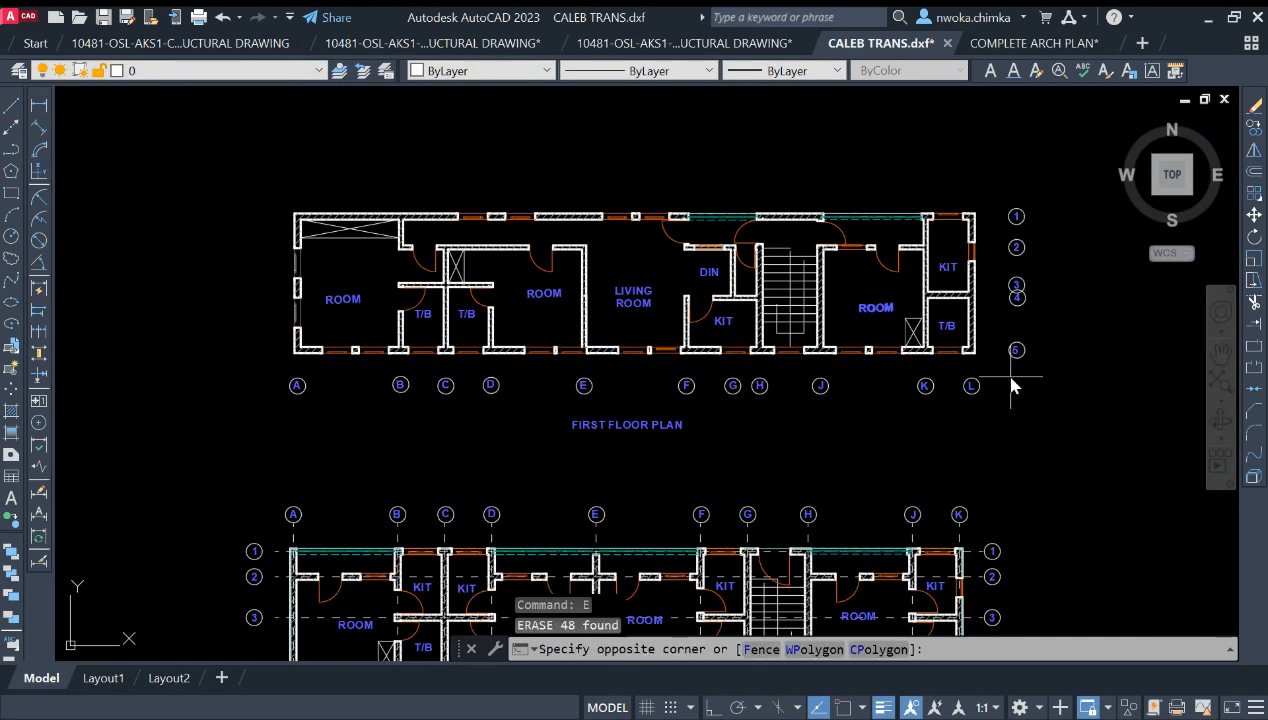
{"action": "left_click", "coordinate": [280, 393]}
{"action": "key", "text": "Return"}
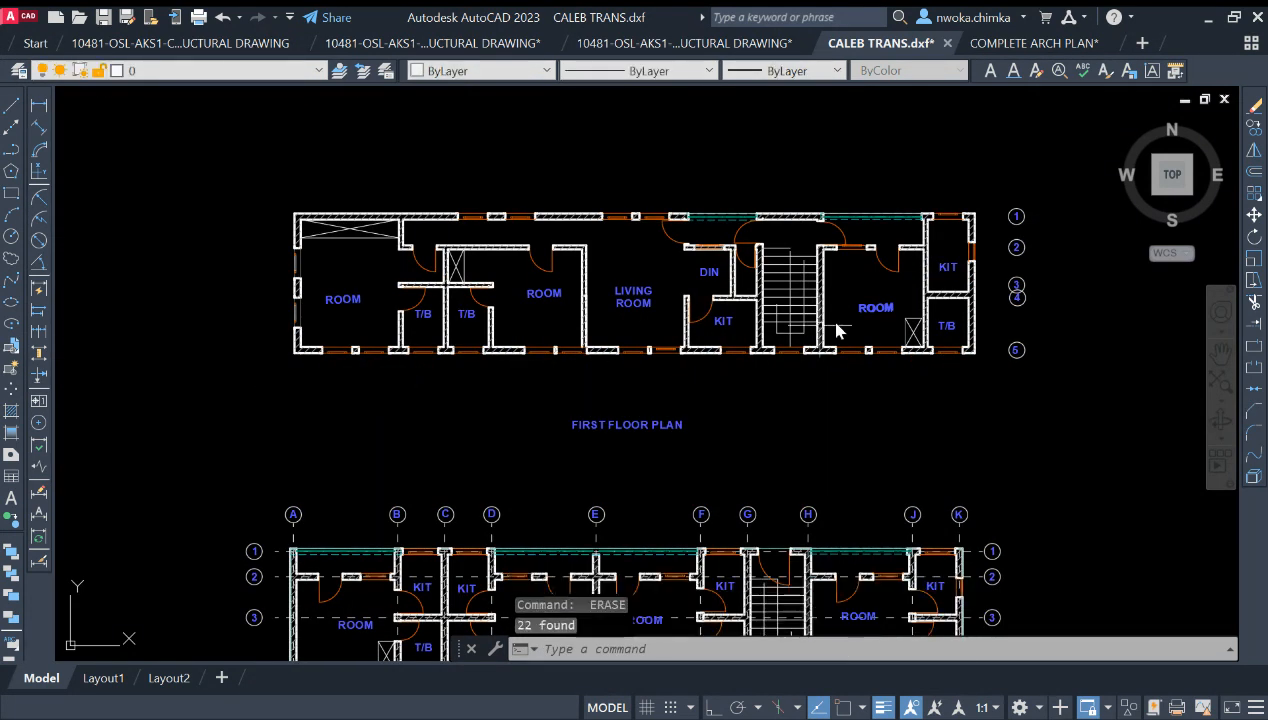
{"action": "left_click", "coordinate": [1002, 170]}
{"action": "left_click", "coordinate": [1088, 432]}
{"action": "key", "text": "Return"}
Erase grid bubbles 1 to 4 along the west side of the copied ground floor plan.
{"action": "middle_click_drag", "start_coordinate": [829, 343], "coordinate": [843, 312]}
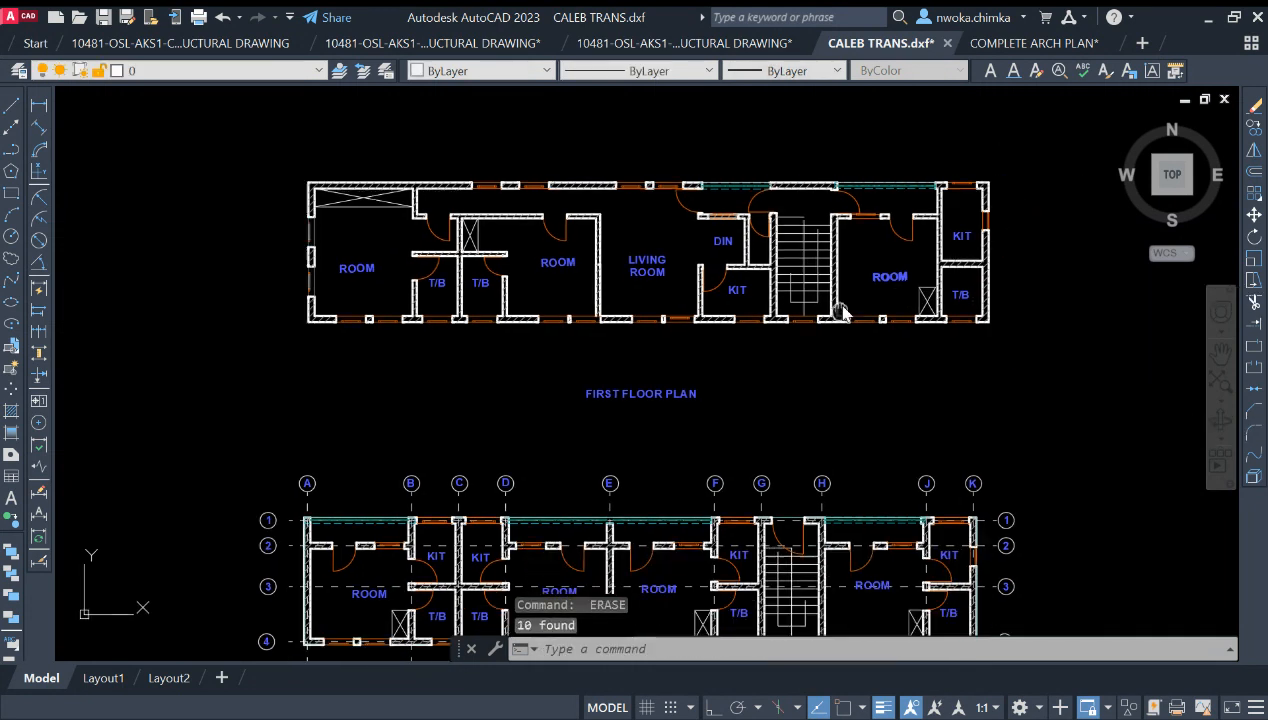
{"action": "scroll", "coordinate": [843, 312], "scroll_direction": "down", "scroll_amount": 3}
{"action": "scroll", "coordinate": [478, 477], "scroll_direction": "up", "scroll_amount": 3}
{"action": "left_click", "coordinate": [537, 312]}
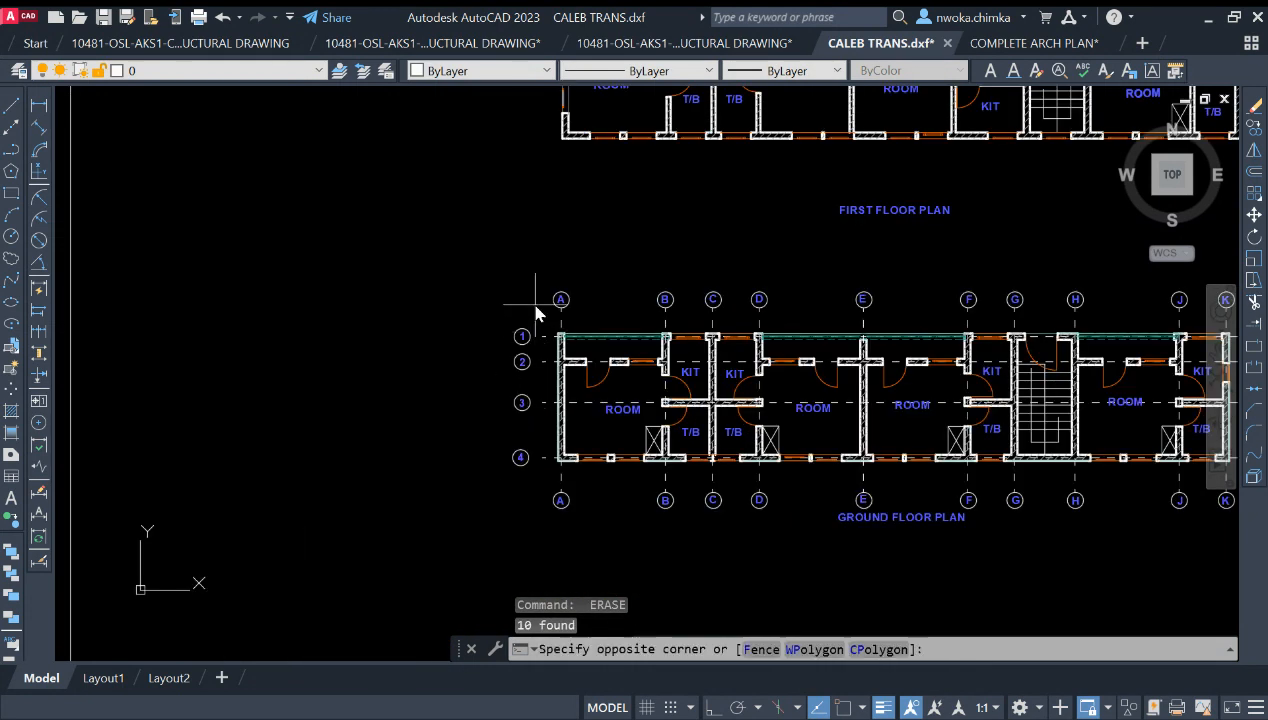
{"action": "left_click", "coordinate": [452, 497]}
{"action": "scroll", "coordinate": [388, 388], "scroll_direction": "down", "scroll_amount": 2}
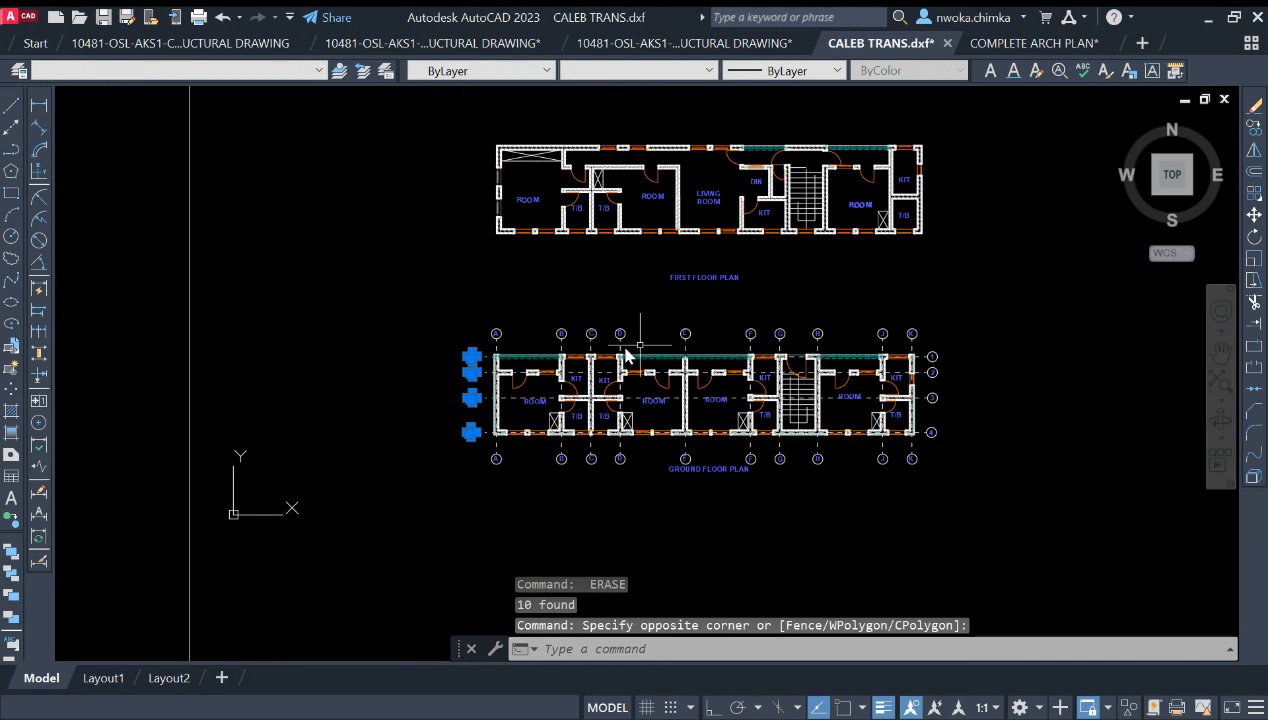
{"action": "key", "text": "Delete"}
Erase the copied ground floor plan's upper bubbles A to K, its east-side bubbles 1 to 4, and all their grid lines.
{"action": "left_click", "coordinate": [974, 312]}
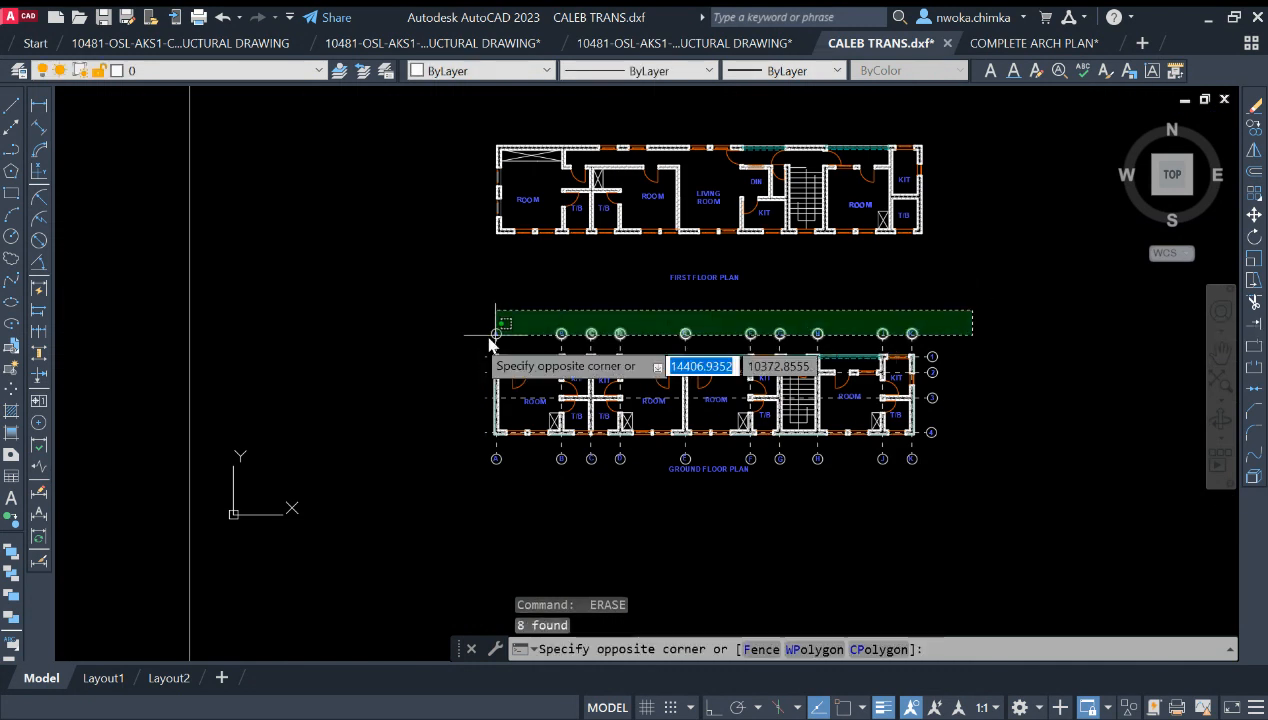
{"action": "left_click", "coordinate": [452, 348]}
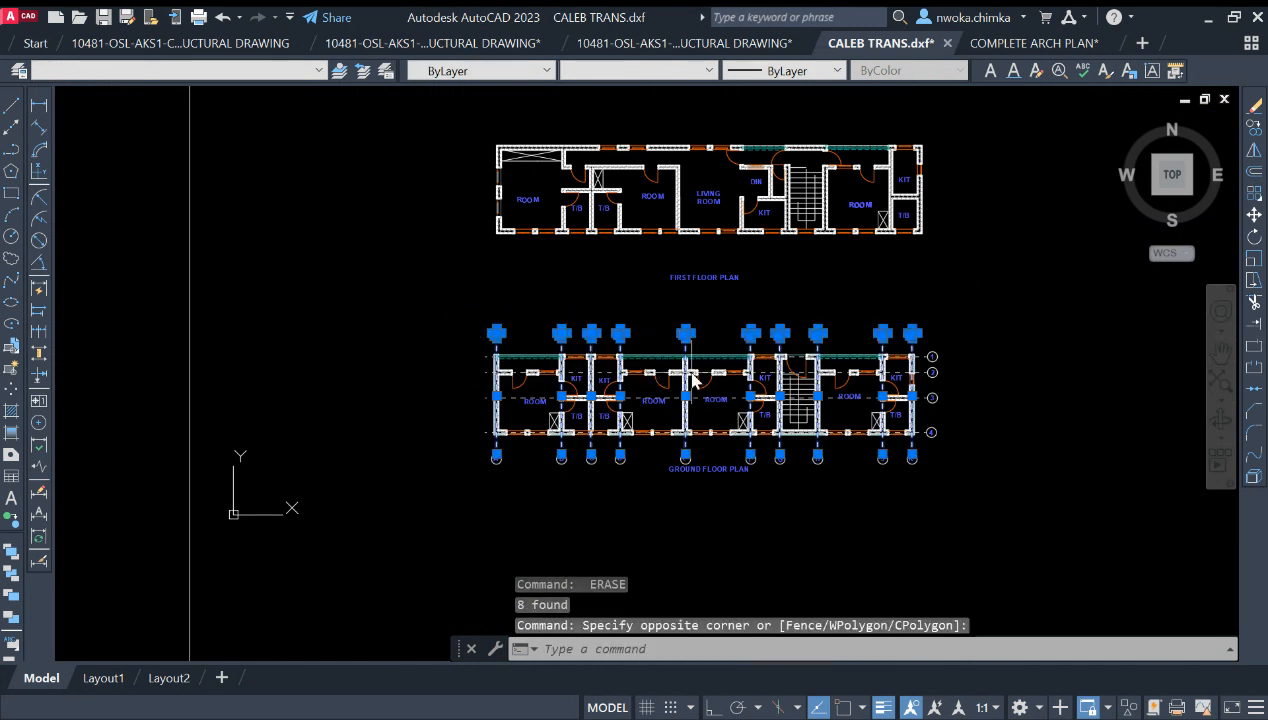
{"action": "scroll", "coordinate": [943, 362], "scroll_direction": "up", "scroll_amount": 2}
{"action": "left_click", "coordinate": [953, 331]}
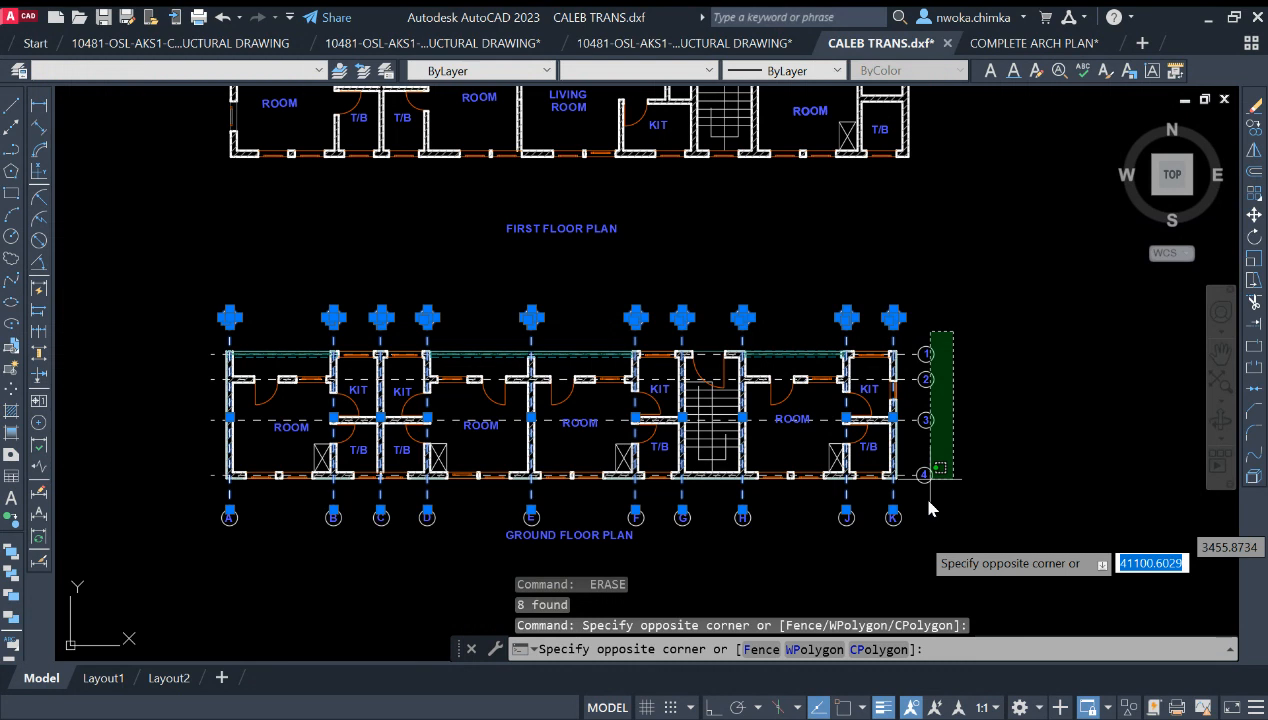
{"action": "left_click", "coordinate": [916, 540]}
{"action": "type", "text": "e"}
{"action": "key", "text": "Return"}
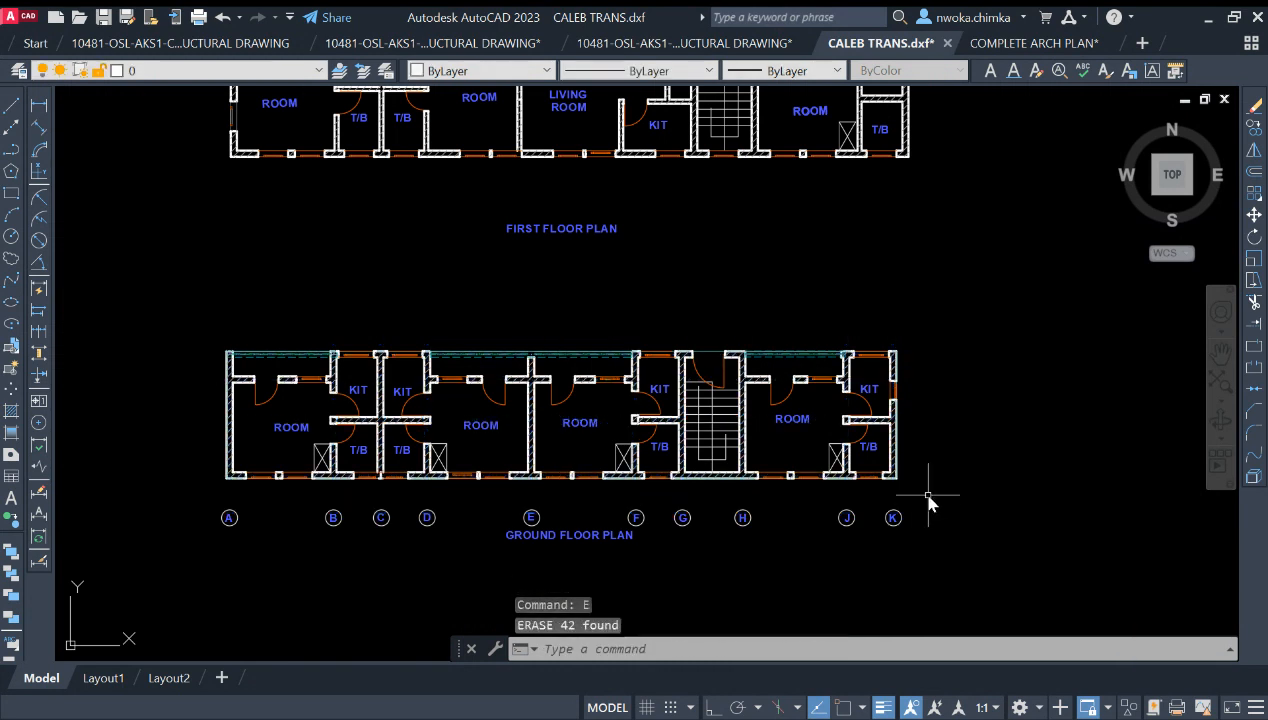
Erase the remaining grid bubbles A to K below the copied ground floor plan.
{"action": "left_click", "coordinate": [928, 504]}
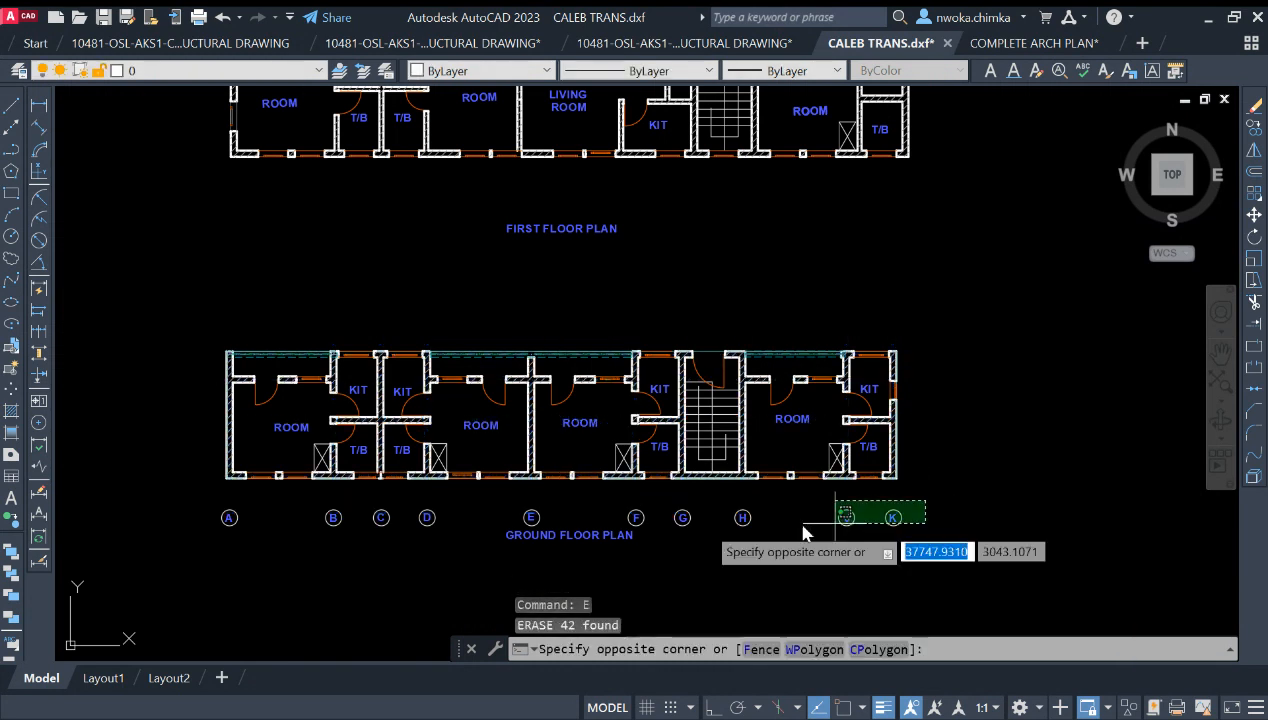
{"action": "left_click", "coordinate": [203, 512]}
{"action": "key", "text": "Return"}
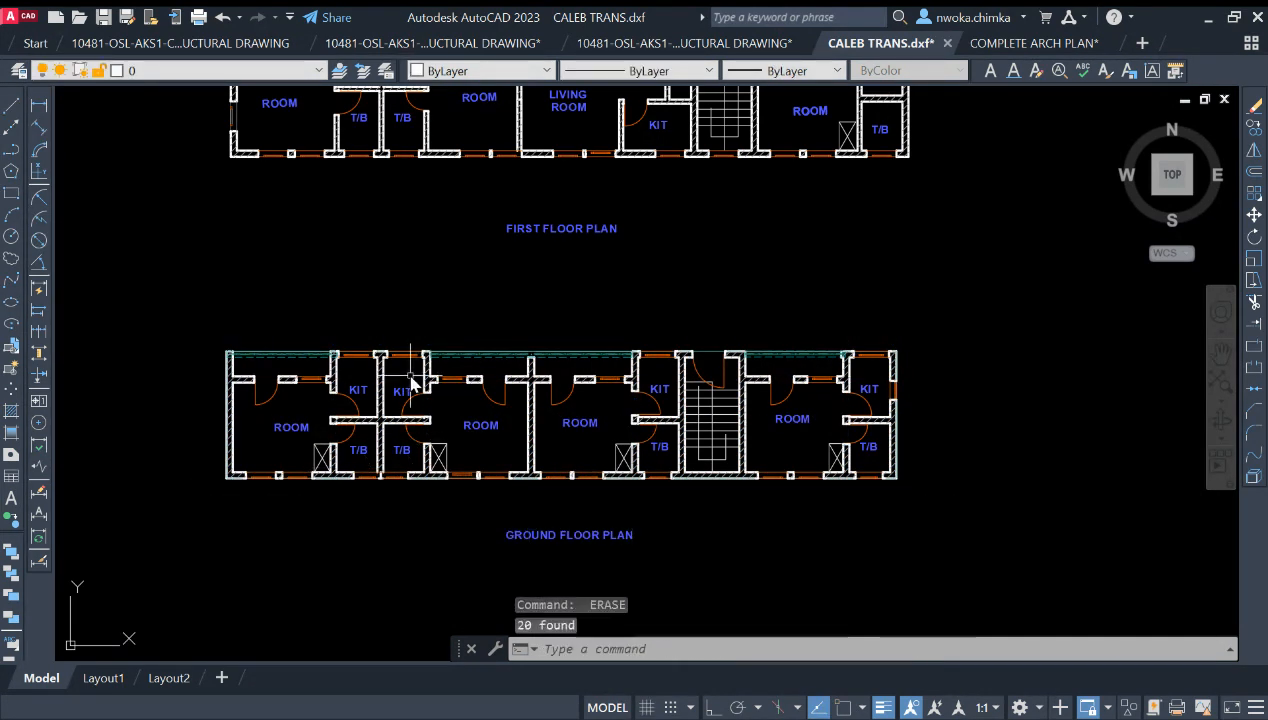
{"action": "scroll", "coordinate": [637, 334], "scroll_direction": "down", "scroll_amount": 3}
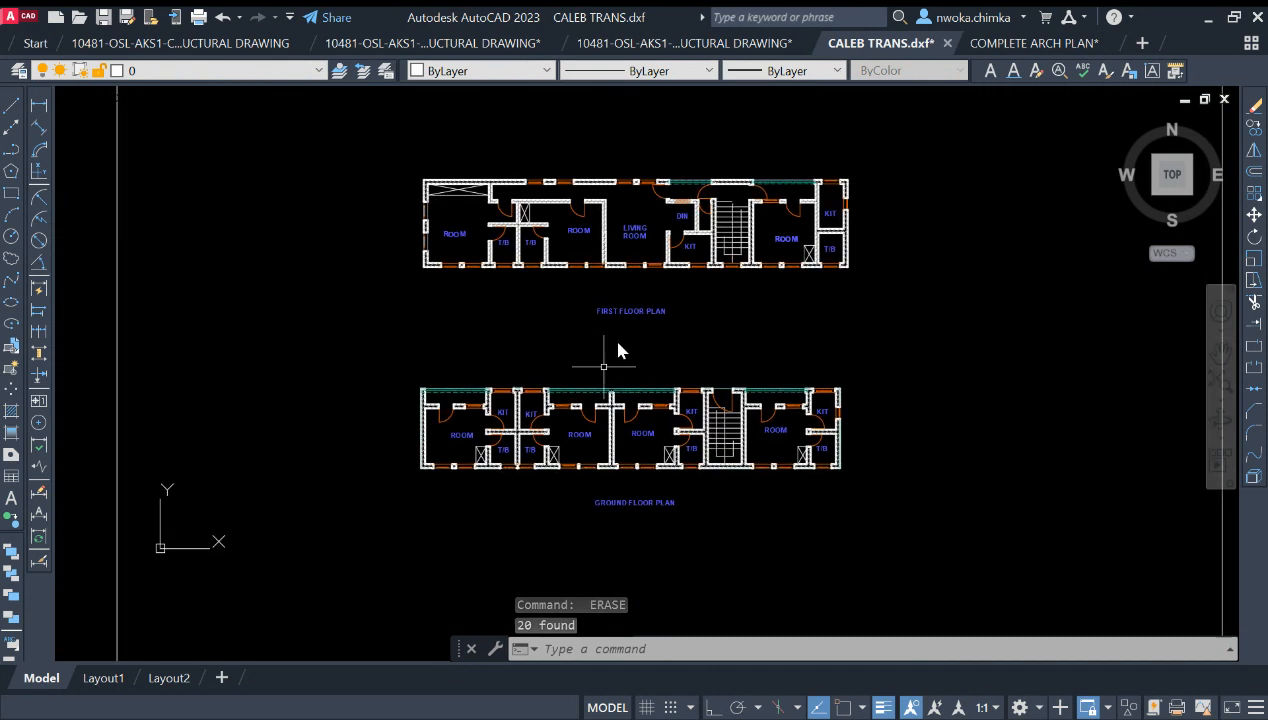
{"action": "scroll", "coordinate": [561, 454], "scroll_direction": "up", "scroll_amount": 4}
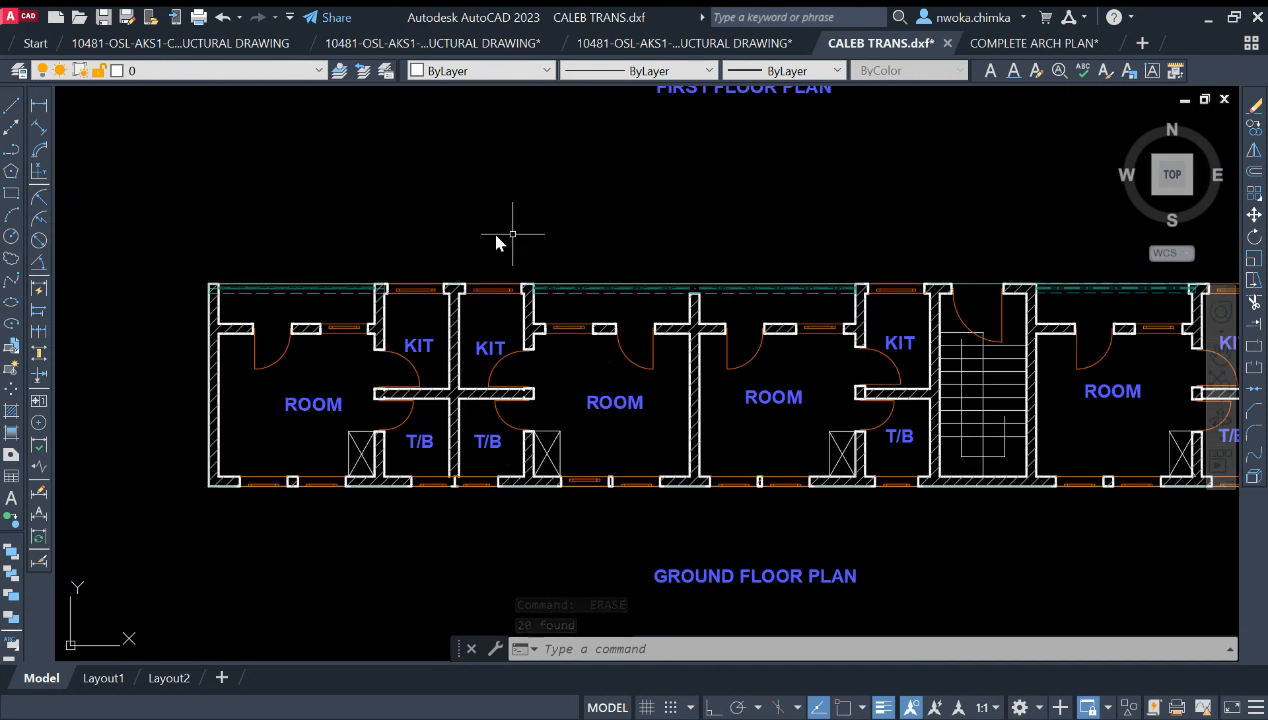
{"action": "scroll", "coordinate": [490, 243], "scroll_direction": "down", "scroll_amount": 2}
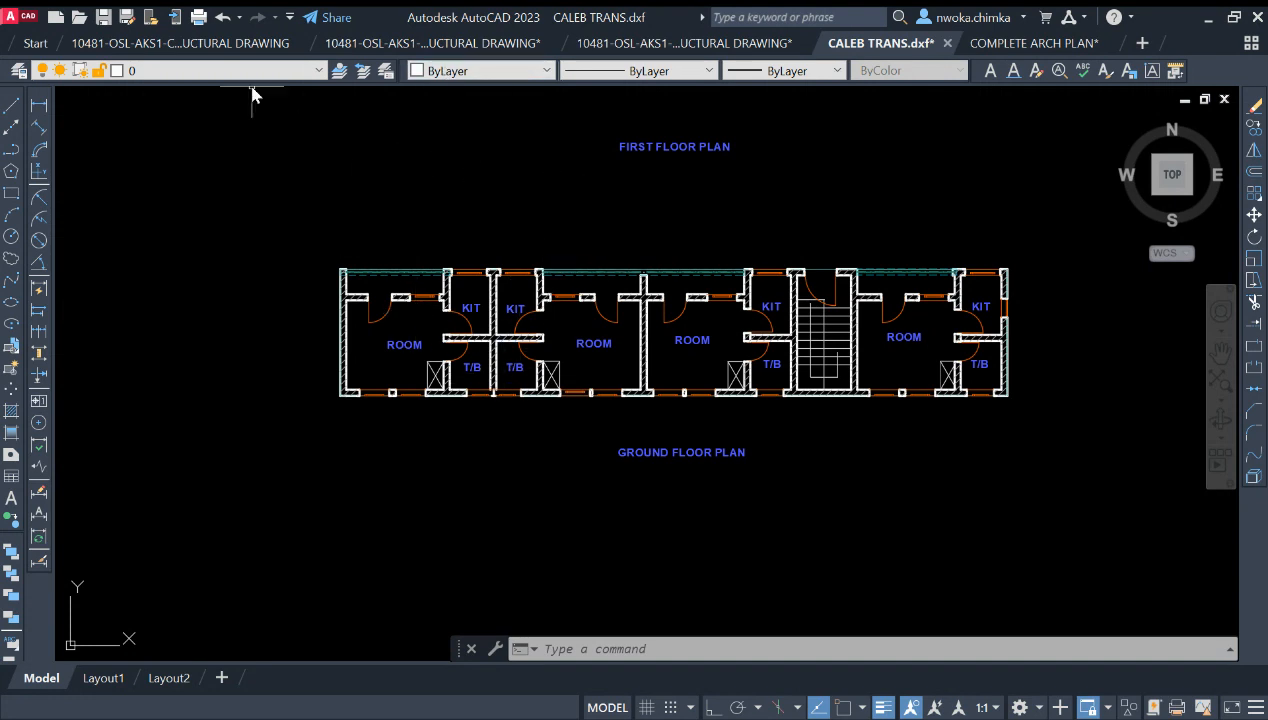
{"action": "scroll", "coordinate": [450, 220], "scroll_direction": "down", "scroll_amount": 2}
{"action": "middle_click_drag", "start_coordinate": [459, 228], "coordinate": [486, 302]}
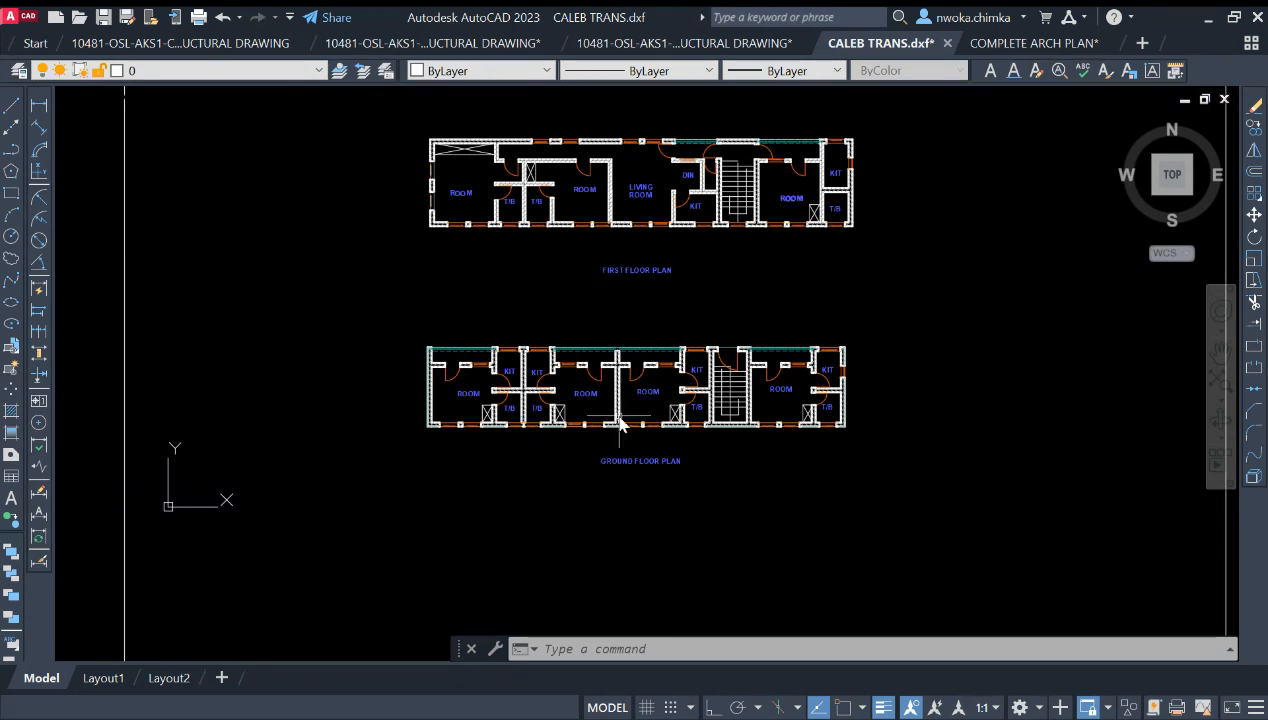
{"action": "scroll", "coordinate": [437, 364], "scroll_direction": "up", "scroll_amount": 4}
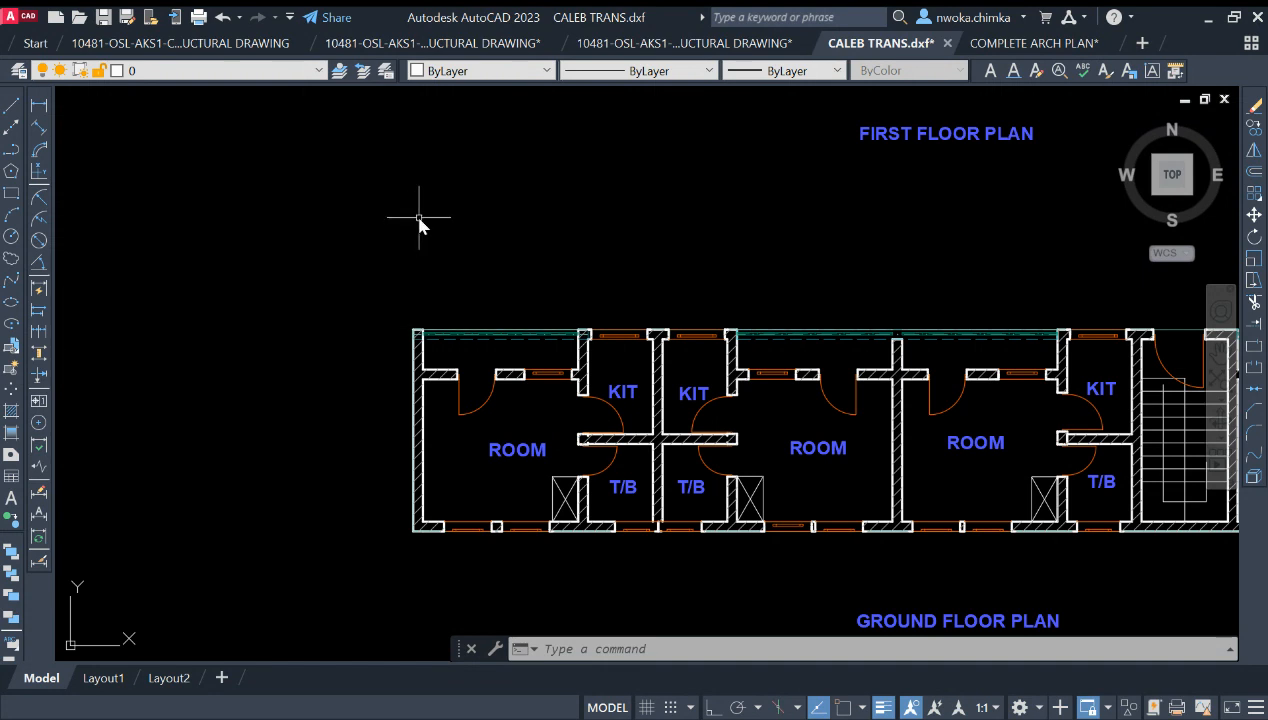
Create a new layer named GRIDLINE and assign it yellow index color 50.
{"action": "left_click", "coordinate": [19, 70]}
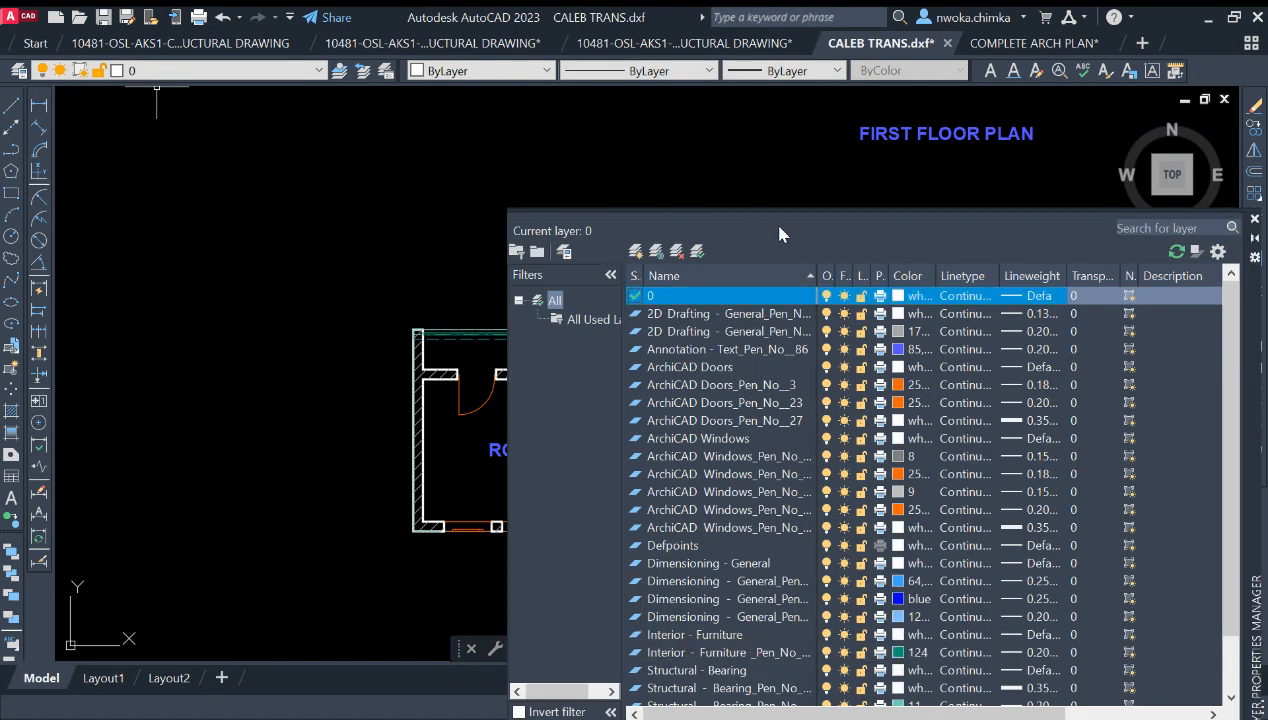
{"action": "left_click_drag", "start_coordinate": [1252, 307], "coordinate": [1007, 230]}
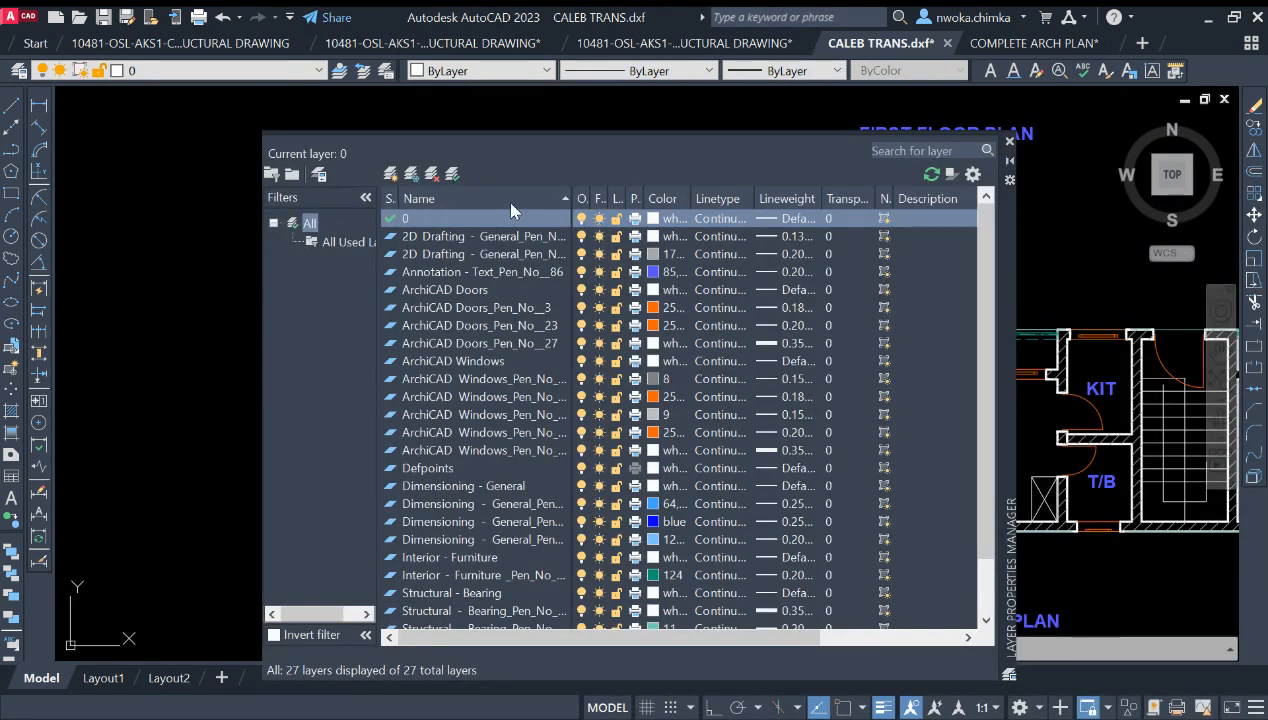
{"action": "left_click", "coordinate": [393, 175]}
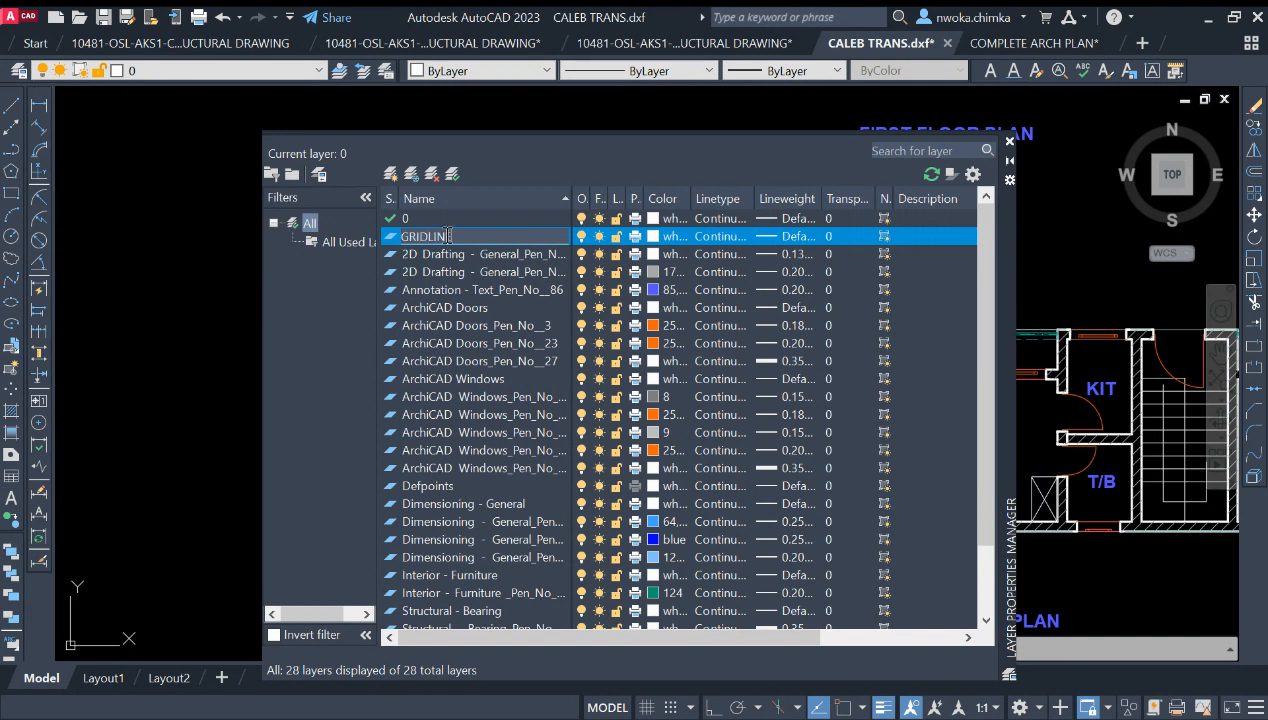
{"action": "left_click", "coordinate": [660, 237]}
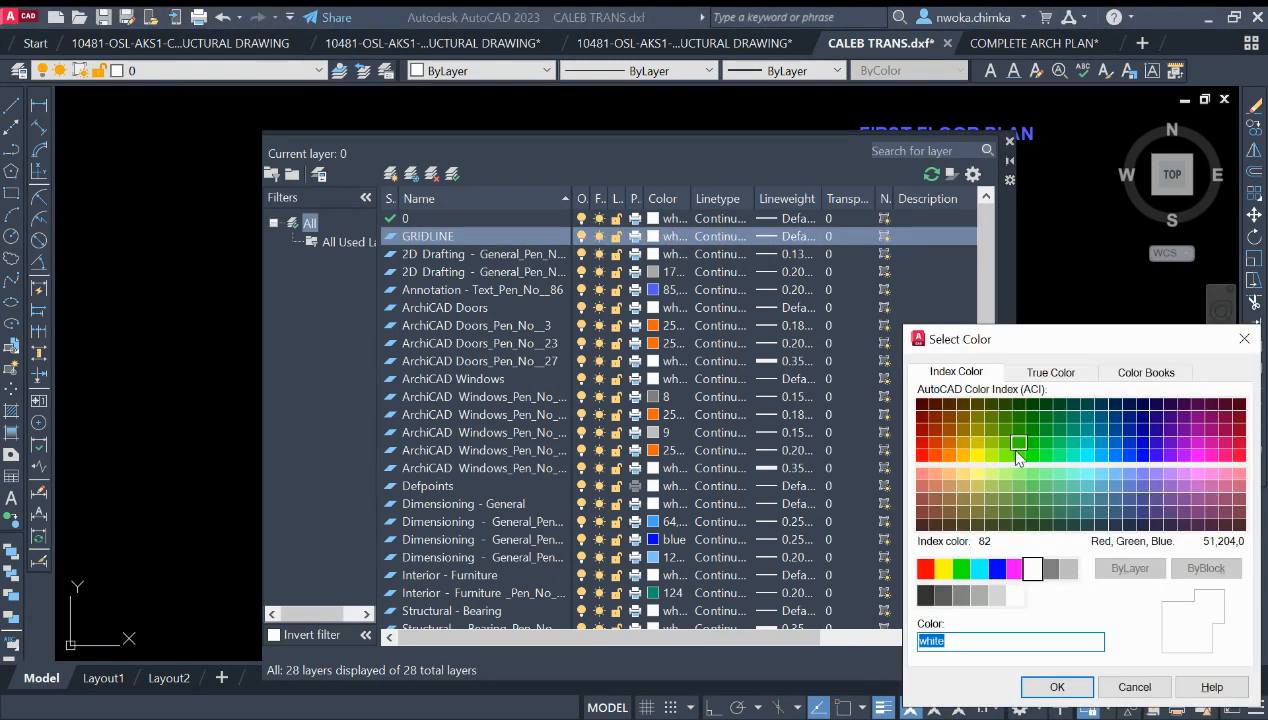
{"action": "left_click", "coordinate": [1133, 459]}
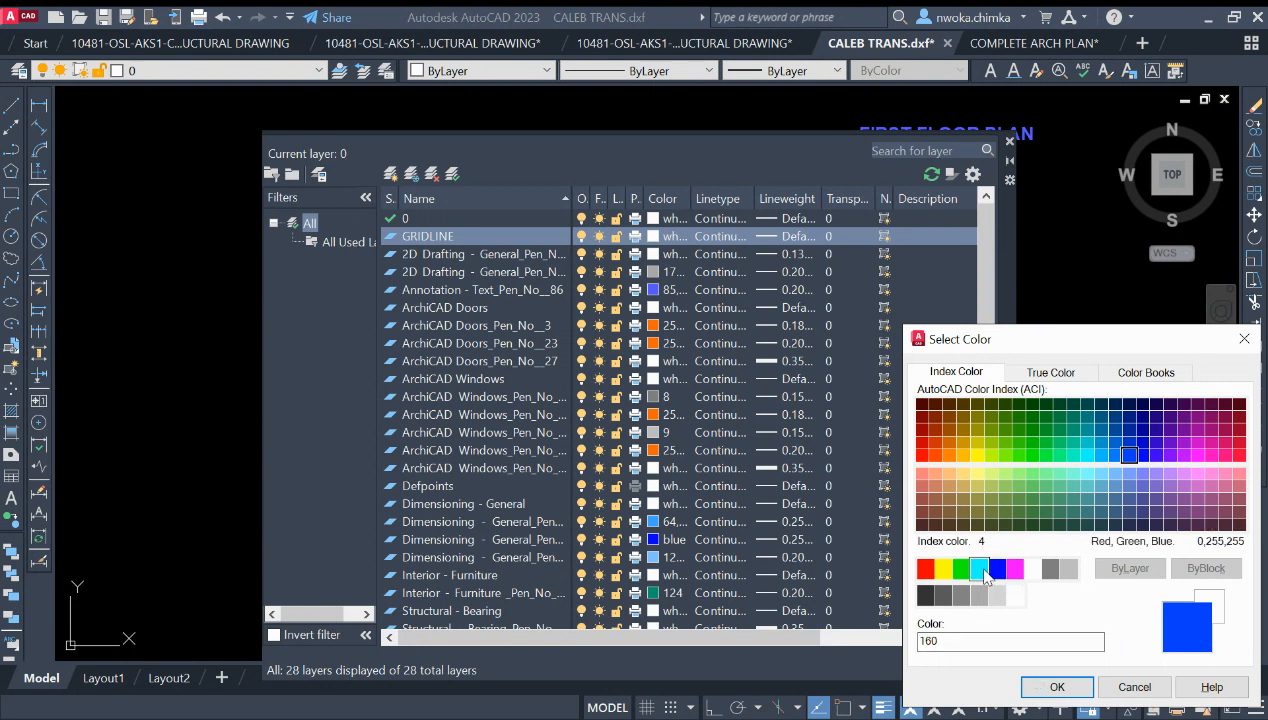
{"action": "left_click", "coordinate": [977, 455]}
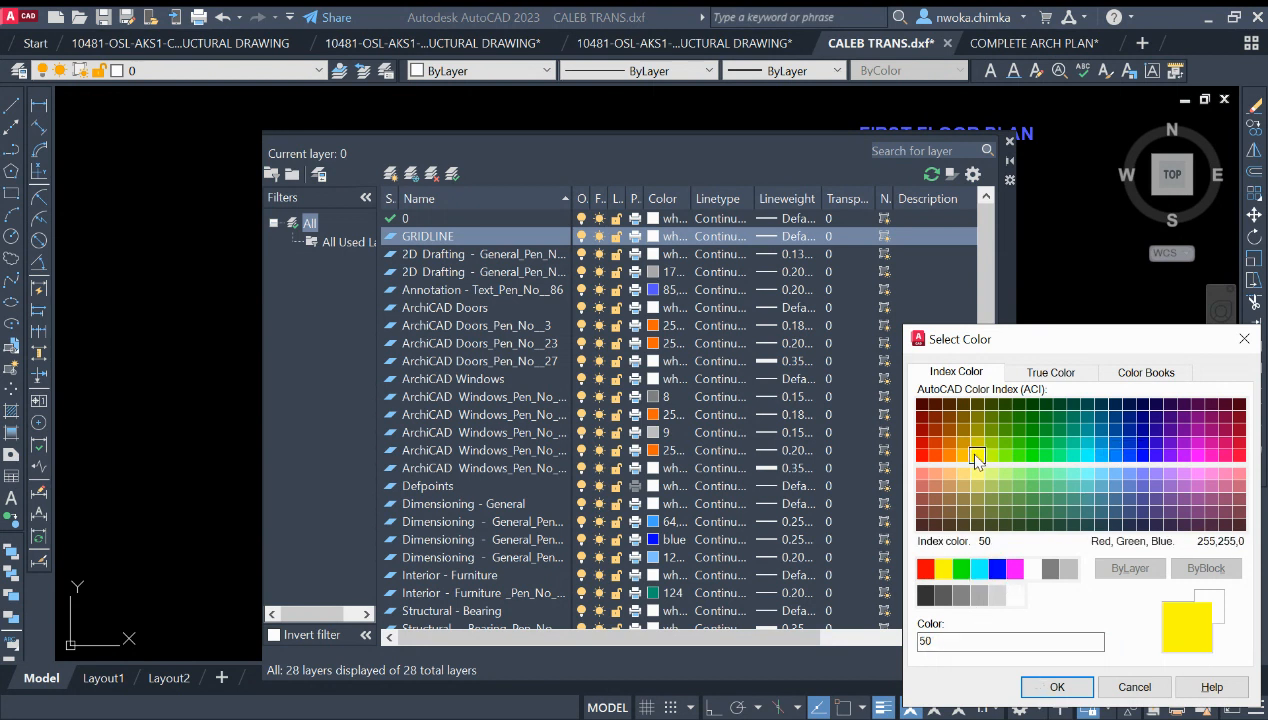
{"action": "left_click", "coordinate": [1057, 688]}
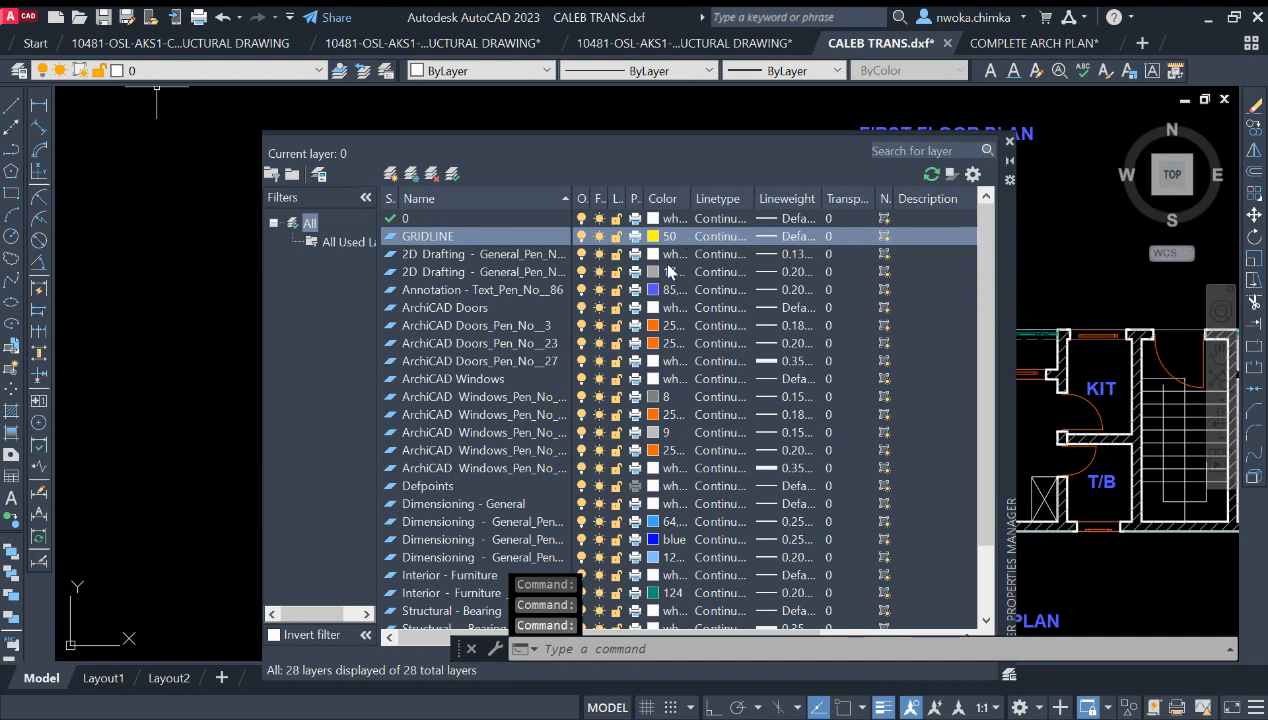
Set the GRIDLINE layer's linetype to Dashed.
{"action": "left_click", "coordinate": [718, 237]}
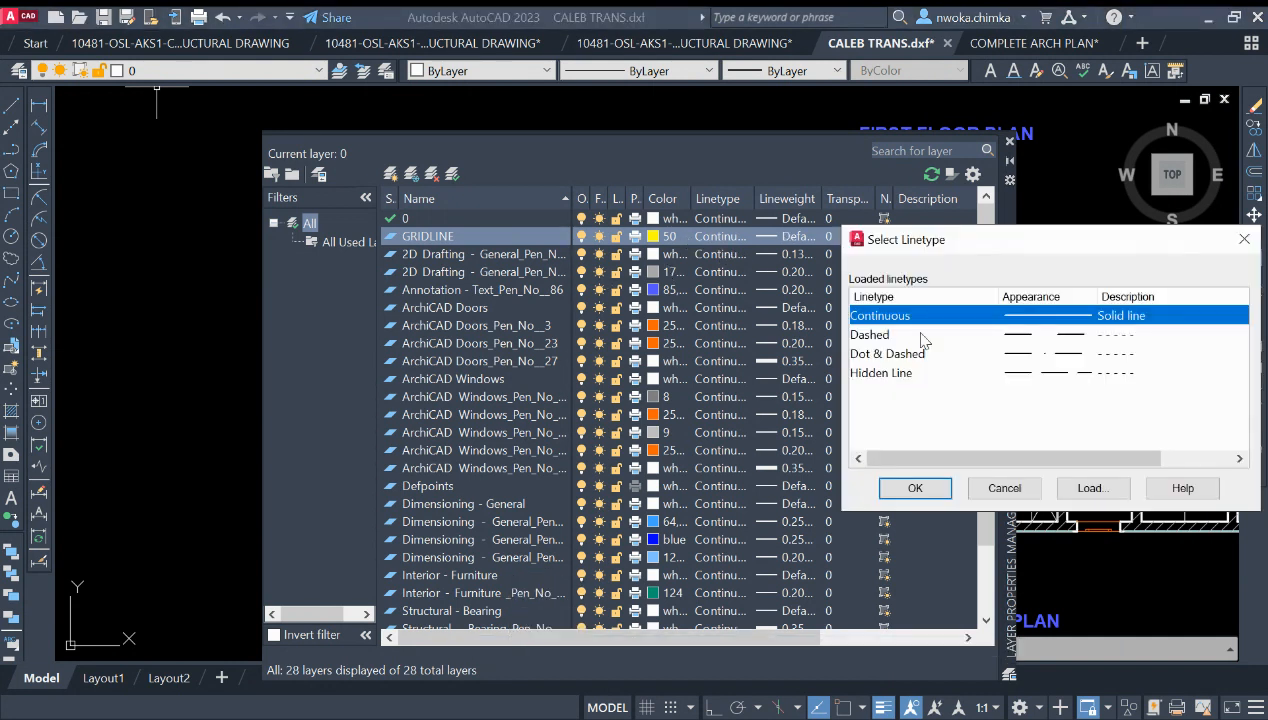
{"action": "left_click", "coordinate": [876, 336]}
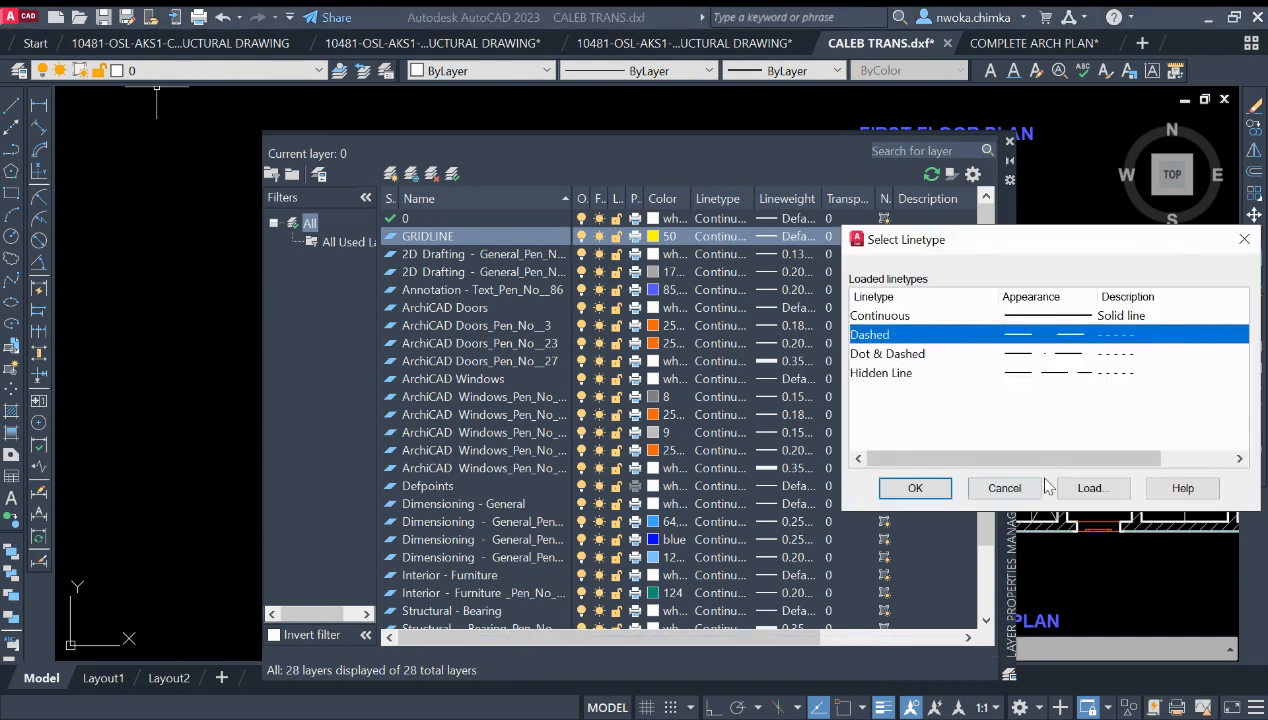
{"action": "left_click", "coordinate": [914, 487]}
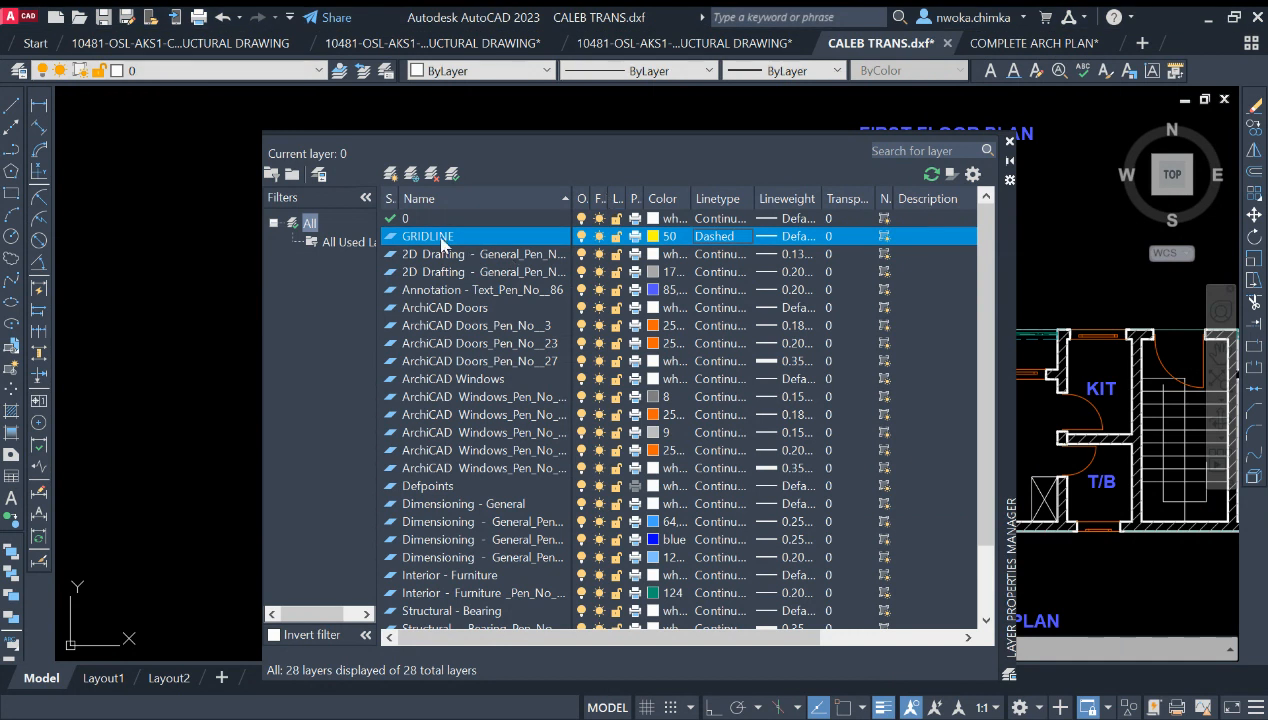
Create a new layer named COLUMN and set its color to green.
{"action": "left_click", "coordinate": [393, 175]}
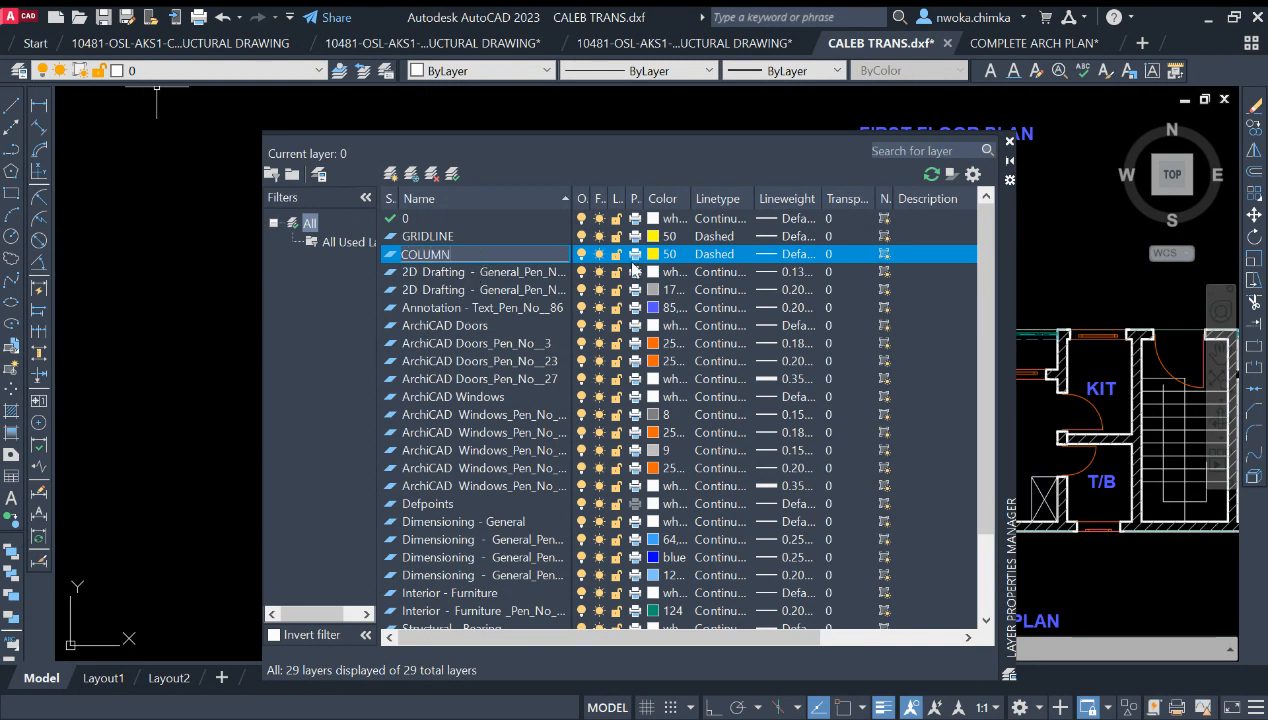
{"action": "left_click", "coordinate": [665, 254]}
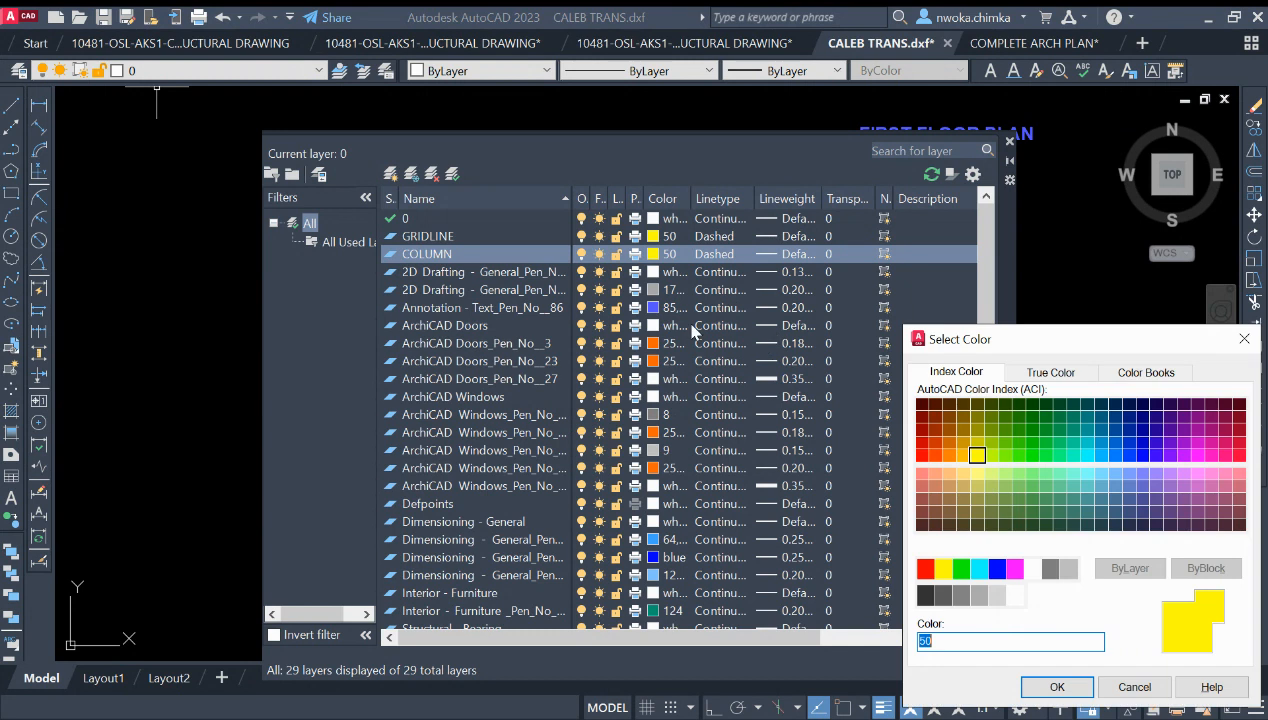
{"action": "left_click", "coordinate": [1018, 456]}
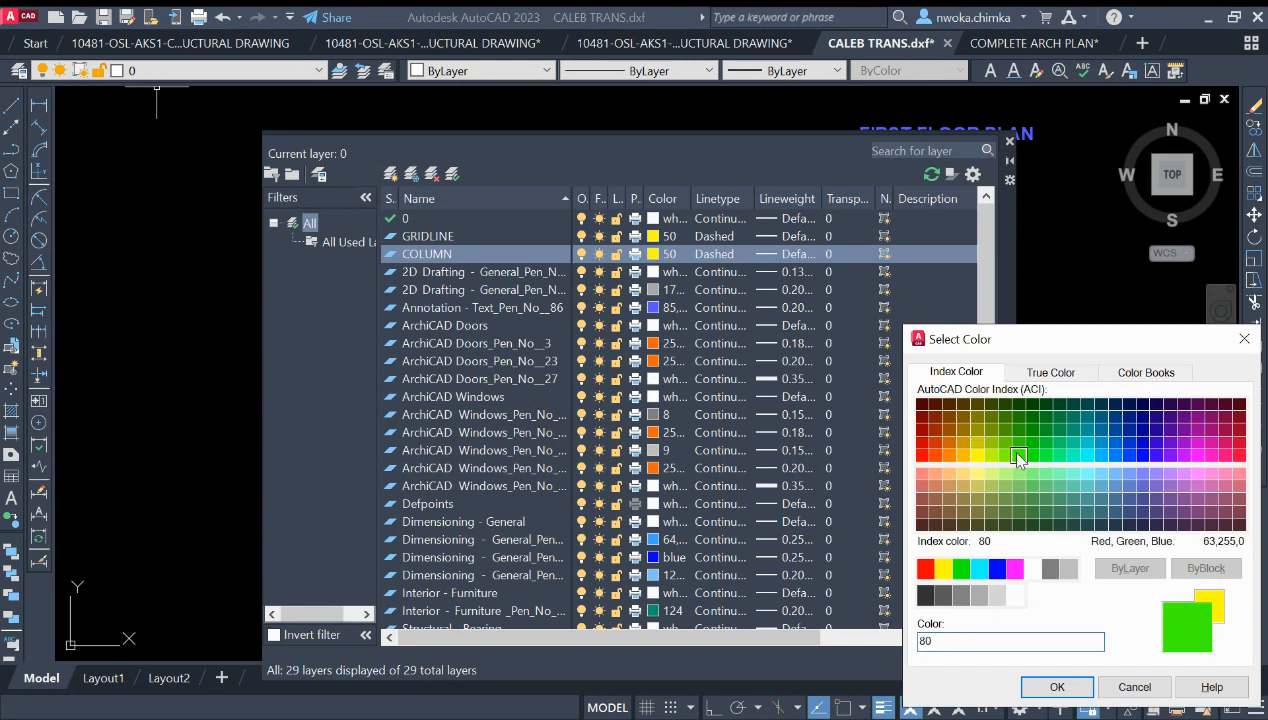
{"action": "left_click", "coordinate": [961, 569]}
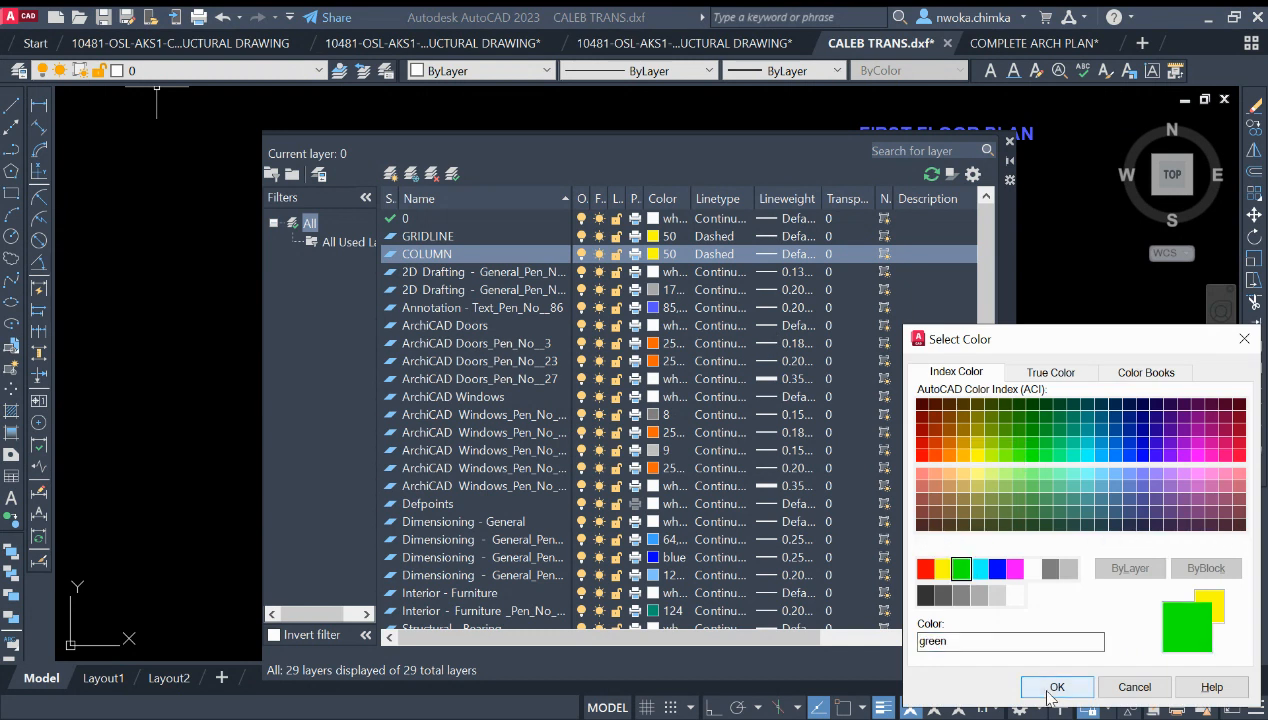
{"action": "left_click", "coordinate": [1057, 687]}
Set the COLUMN layer's linetype to Continuous and its lineweight to 0.50 mm.
{"action": "left_click", "coordinate": [731, 256]}
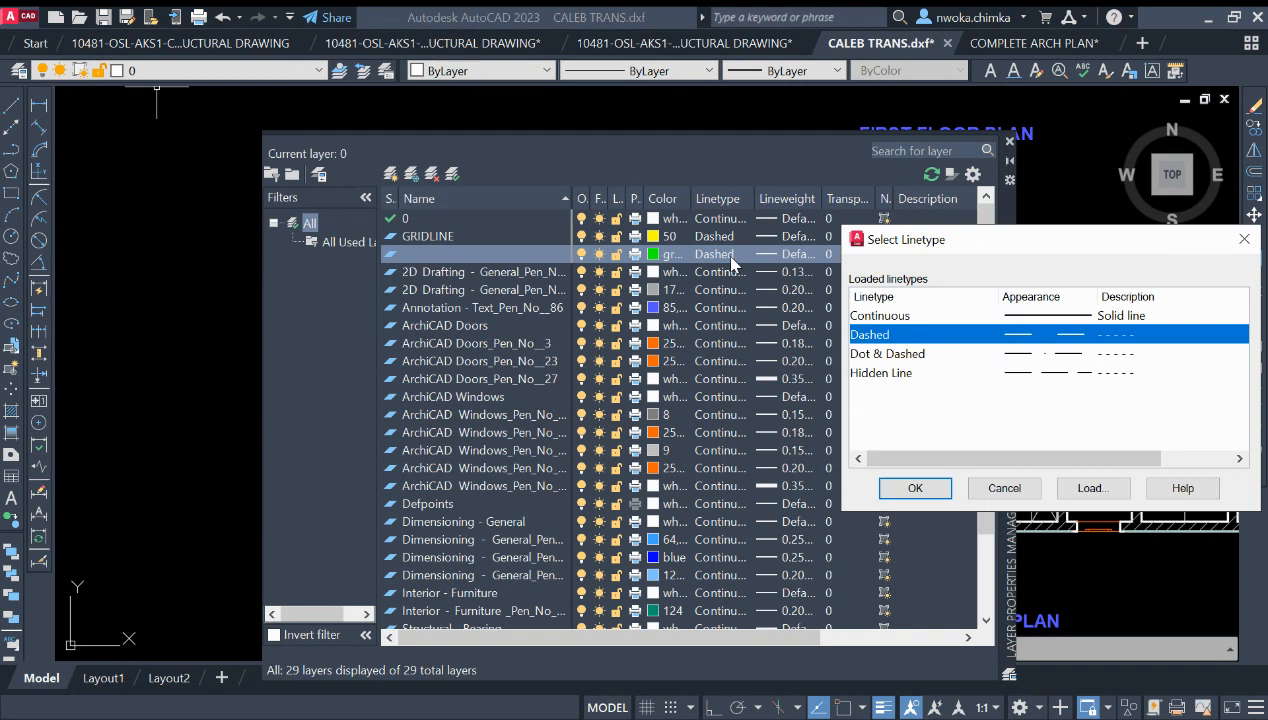
{"action": "left_click", "coordinate": [1107, 317]}
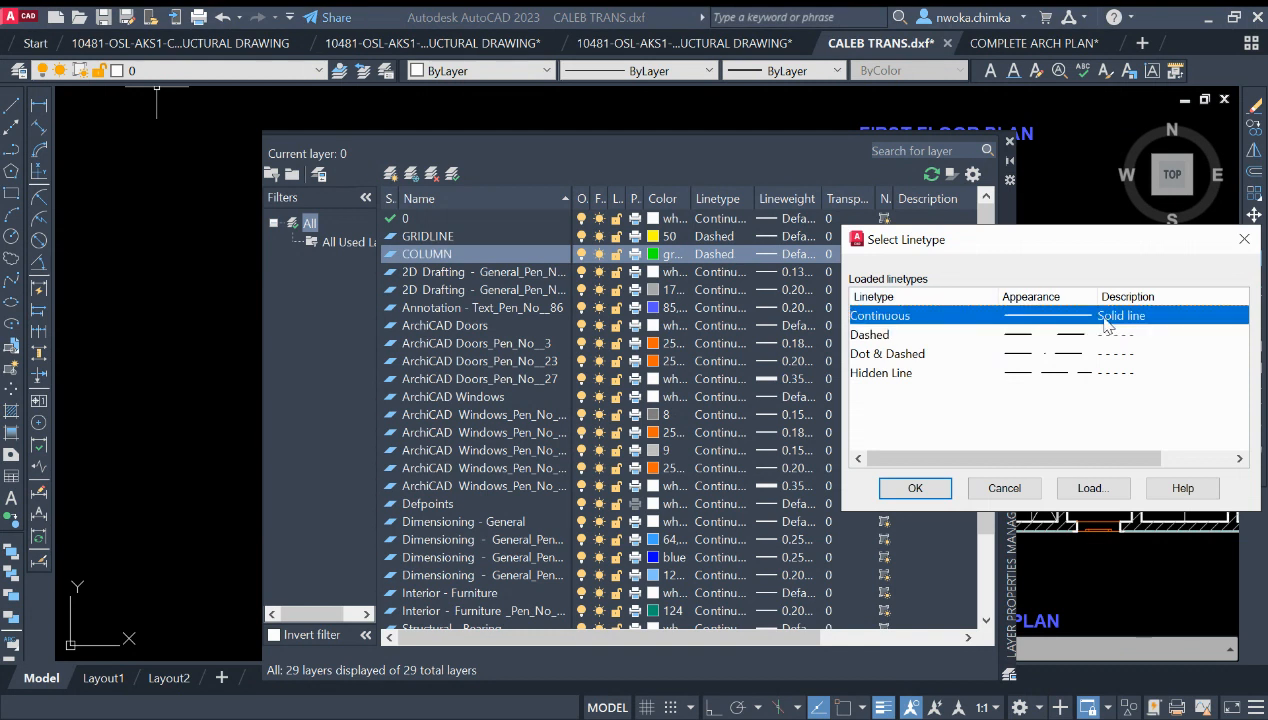
{"action": "left_click", "coordinate": [915, 488]}
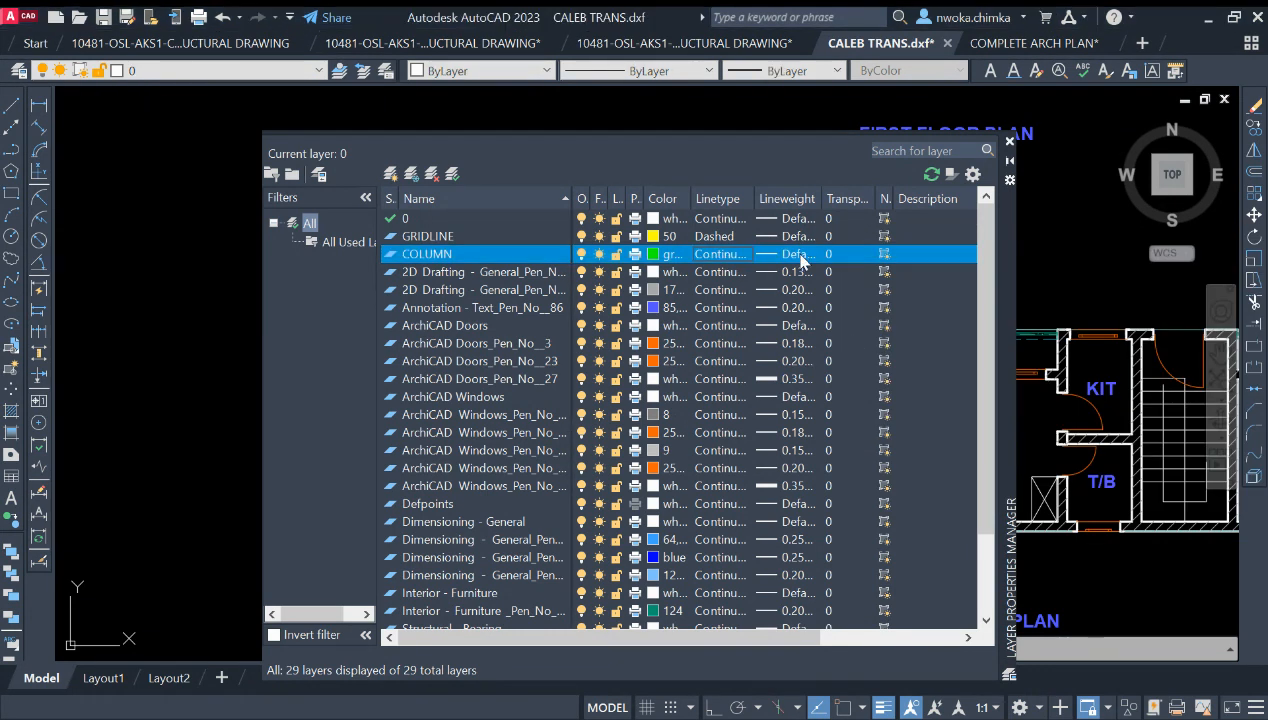
{"action": "left_click", "coordinate": [799, 257]}
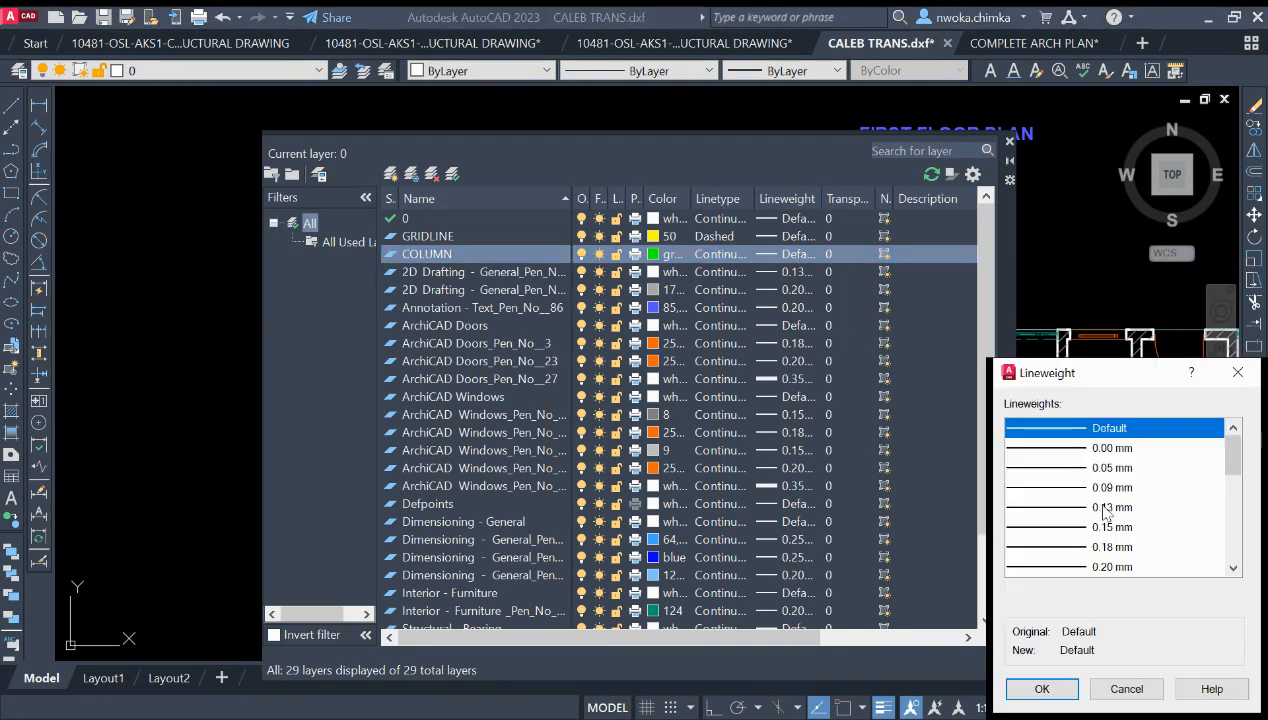
{"action": "scroll", "coordinate": [1106, 510], "scroll_direction": "down", "scroll_amount": 1}
{"action": "left_click", "coordinate": [1097, 549]}
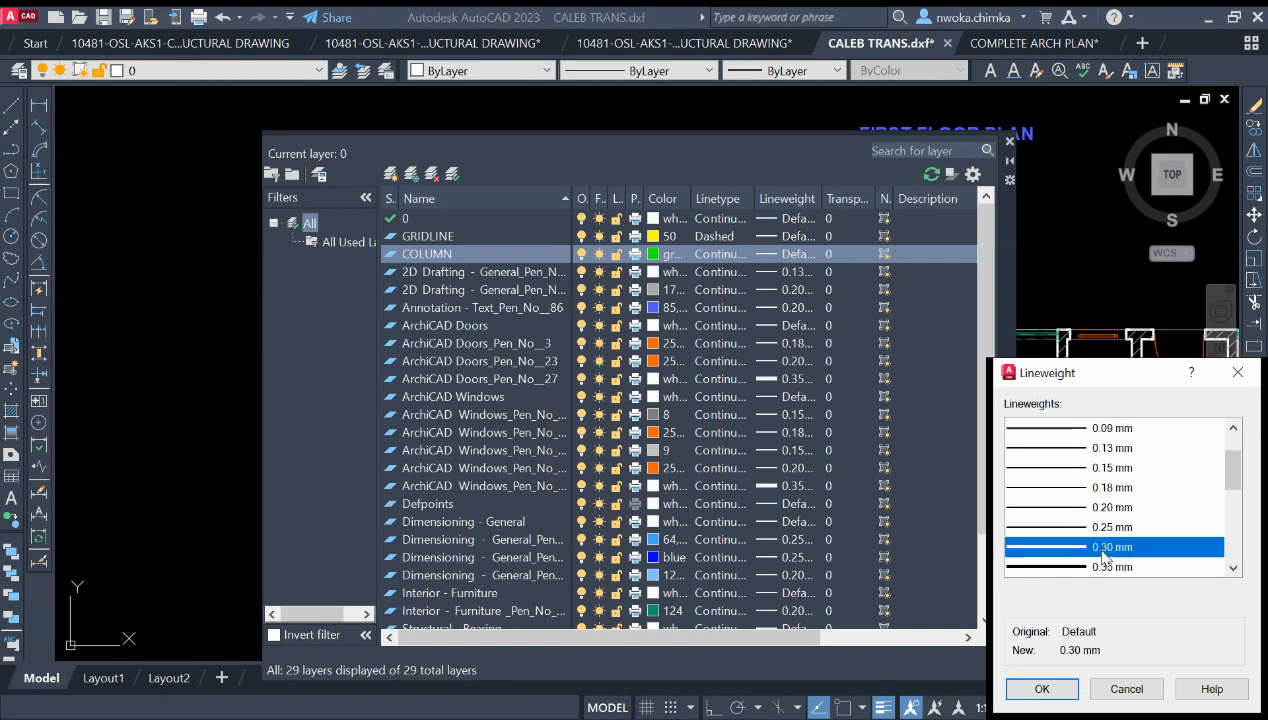
{"action": "scroll", "coordinate": [1099, 556], "scroll_direction": "down", "scroll_amount": 1}
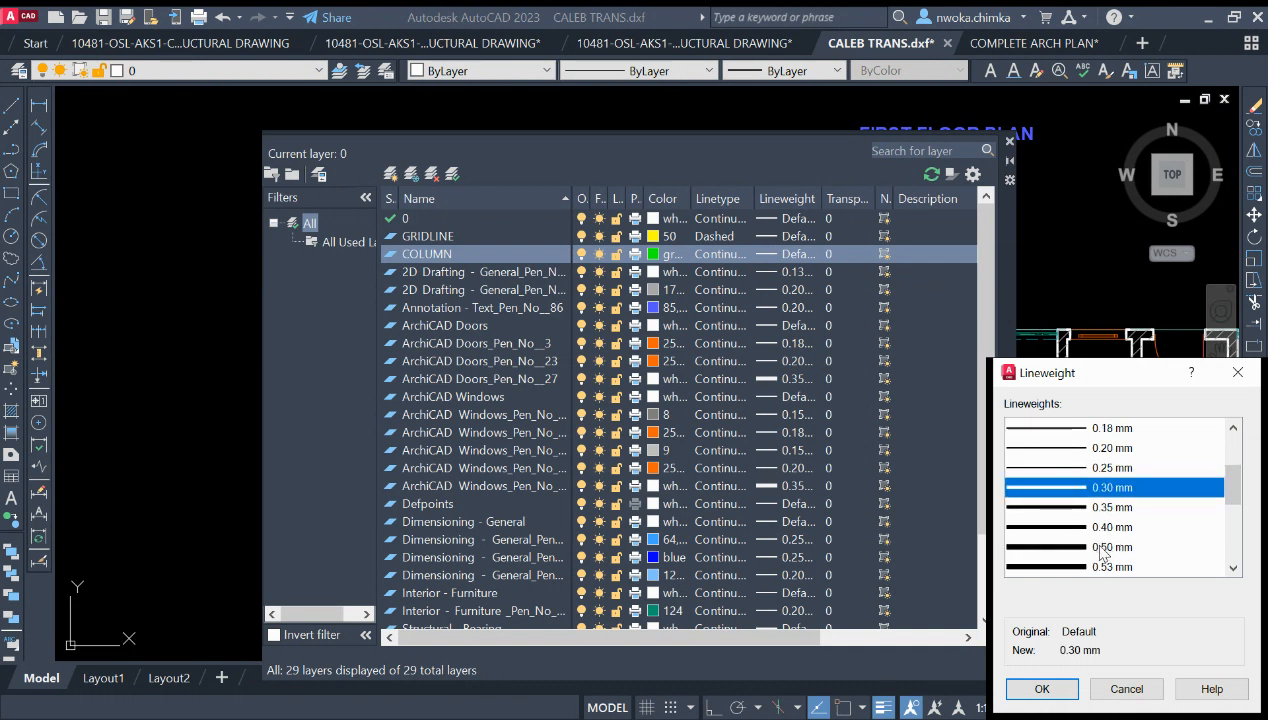
{"action": "left_click", "coordinate": [1040, 547]}
{"action": "left_click", "coordinate": [1042, 689]}
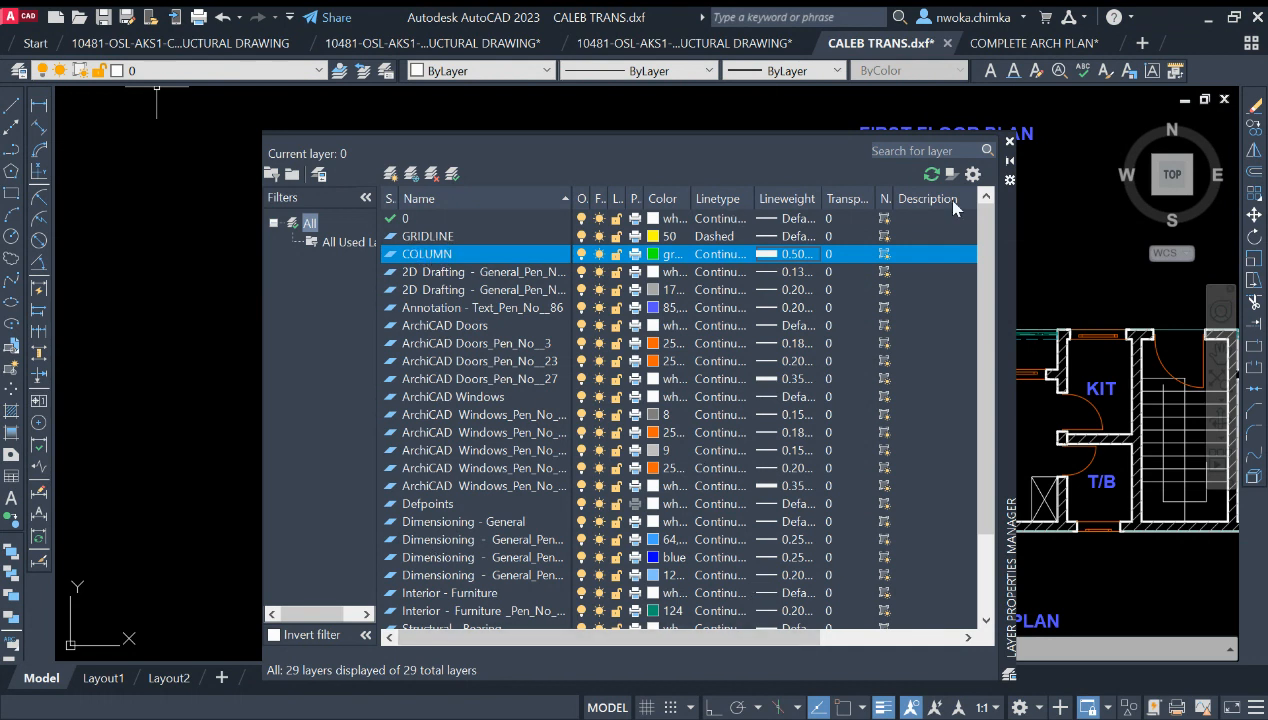
Close the layer manager and make GRIDLINE the current layer.
{"action": "left_click_drag", "start_coordinate": [1016, 249], "coordinate": [932, 186]}
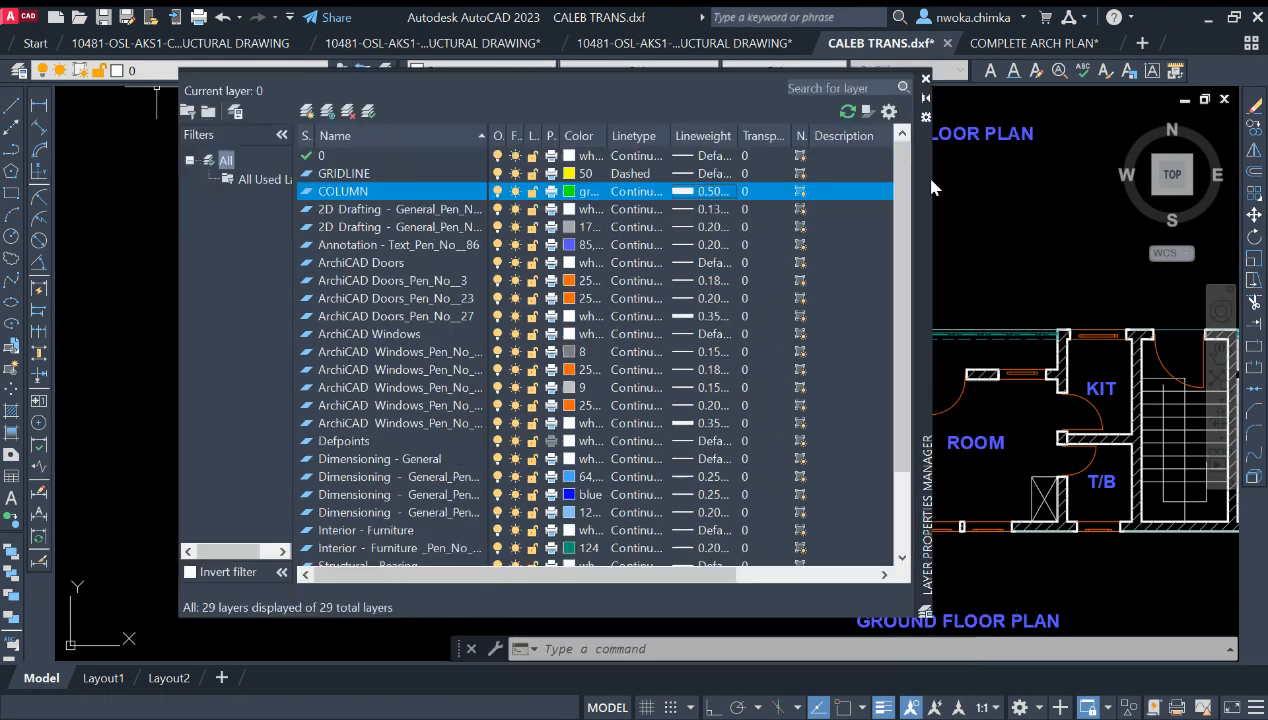
{"action": "left_click", "coordinate": [926, 78]}
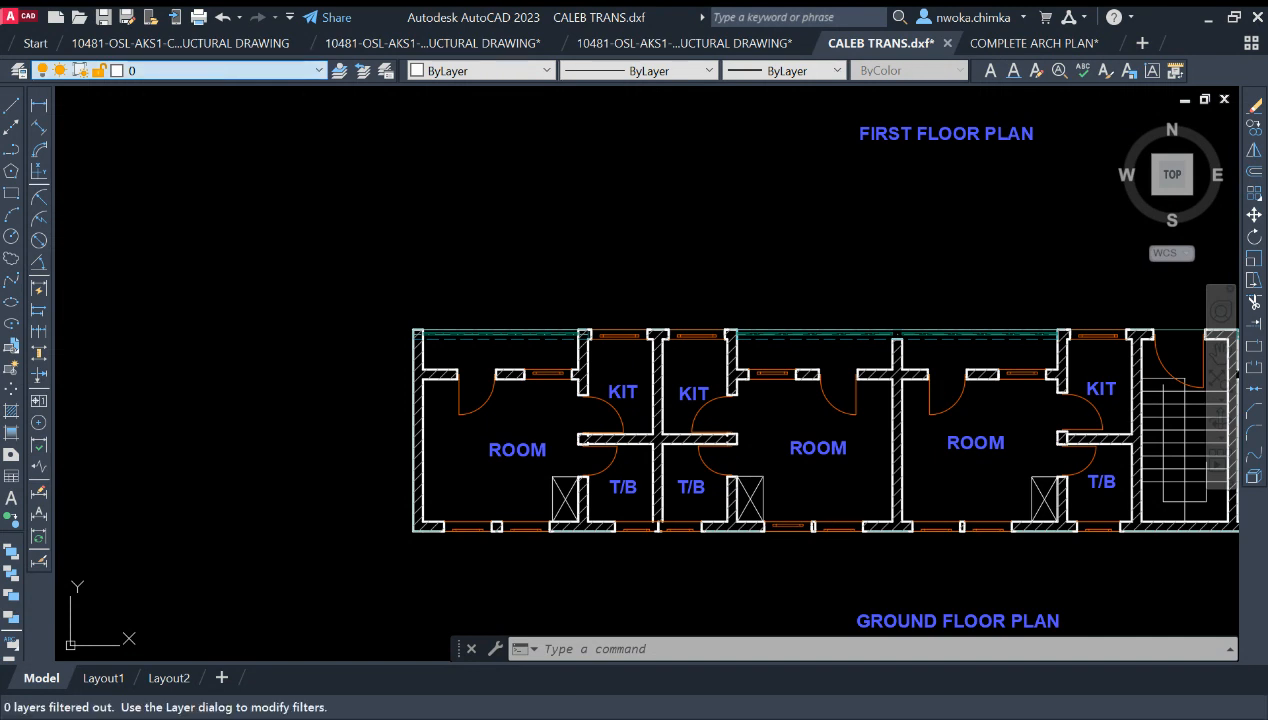
{"action": "left_click", "coordinate": [200, 70]}
{"action": "left_click", "coordinate": [192, 393]}
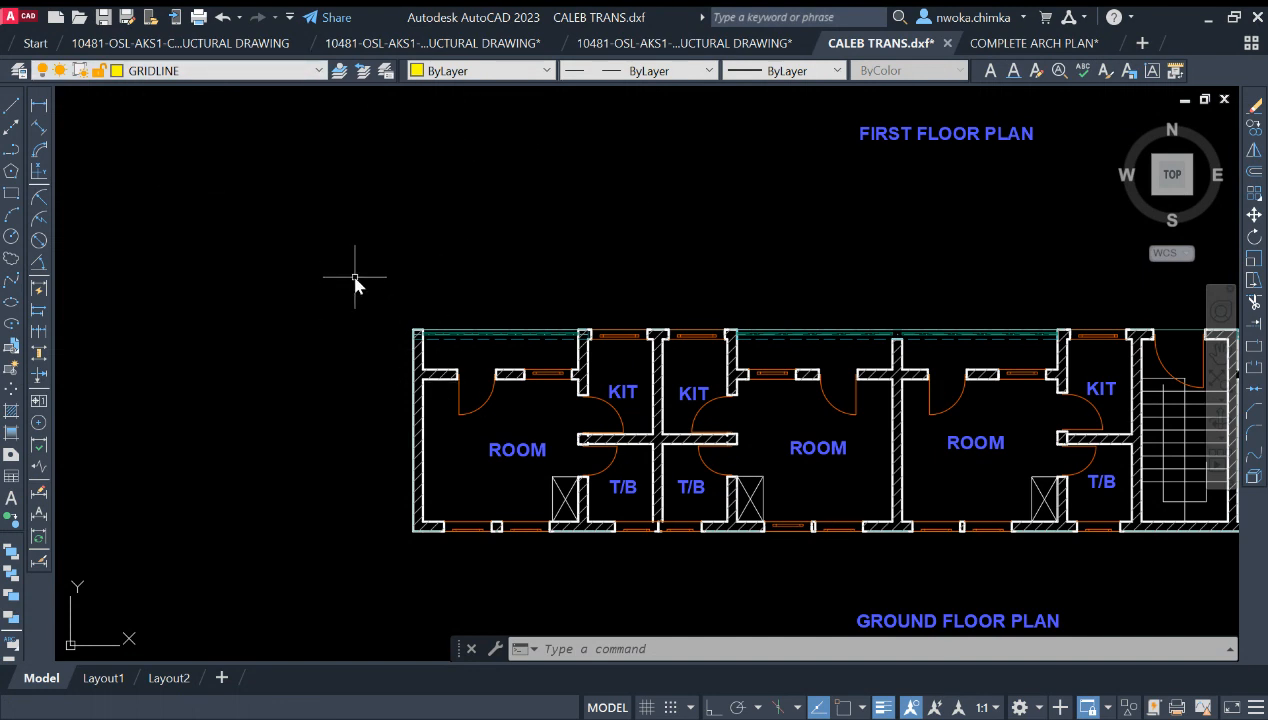
With object snap on, draw a vertical construction line through the centre of the ground floor plan's leftmost wall.
{"action": "type", "text": "x"}
{"action": "key", "text": "Return"}
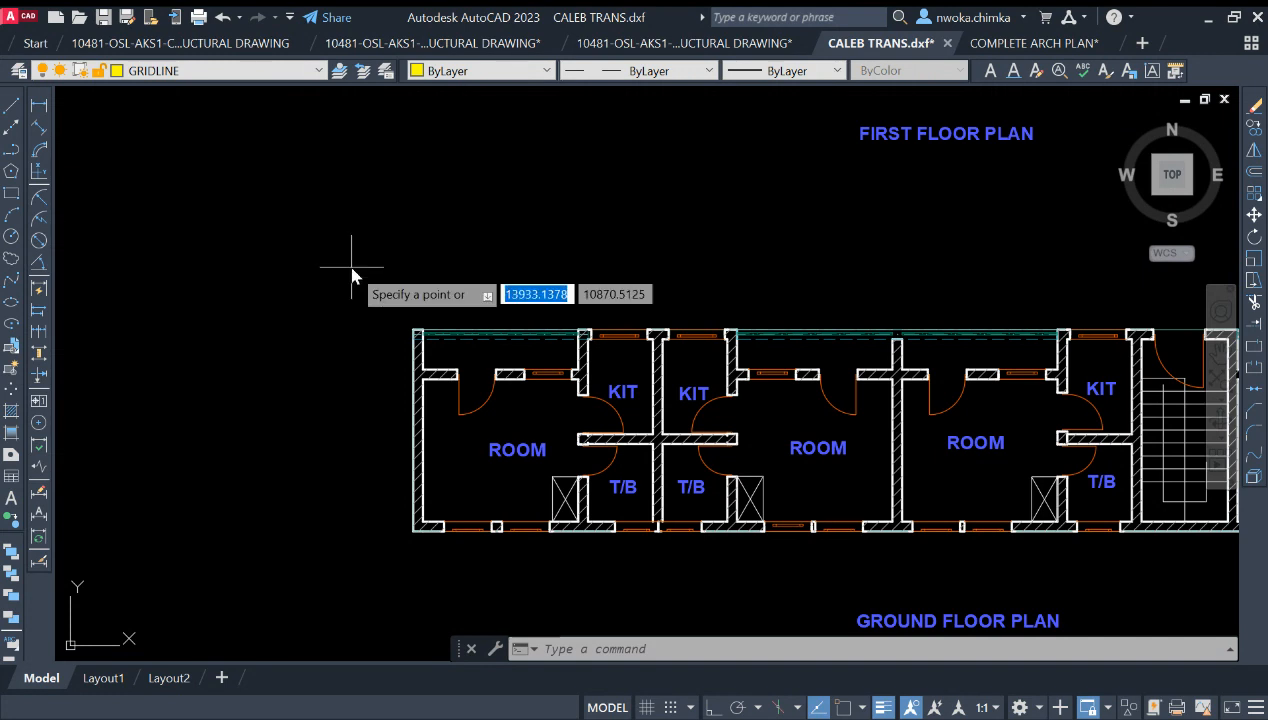
{"action": "type", "text": "V"}
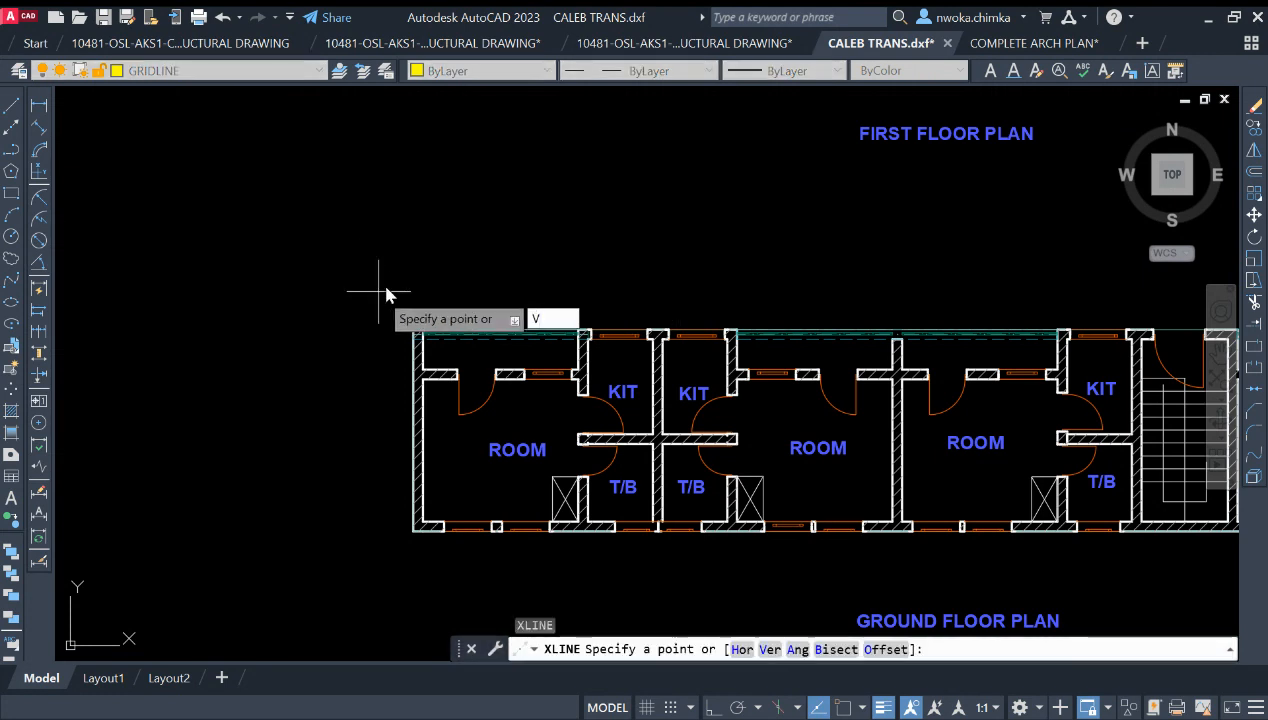
{"action": "key", "text": "Return"}
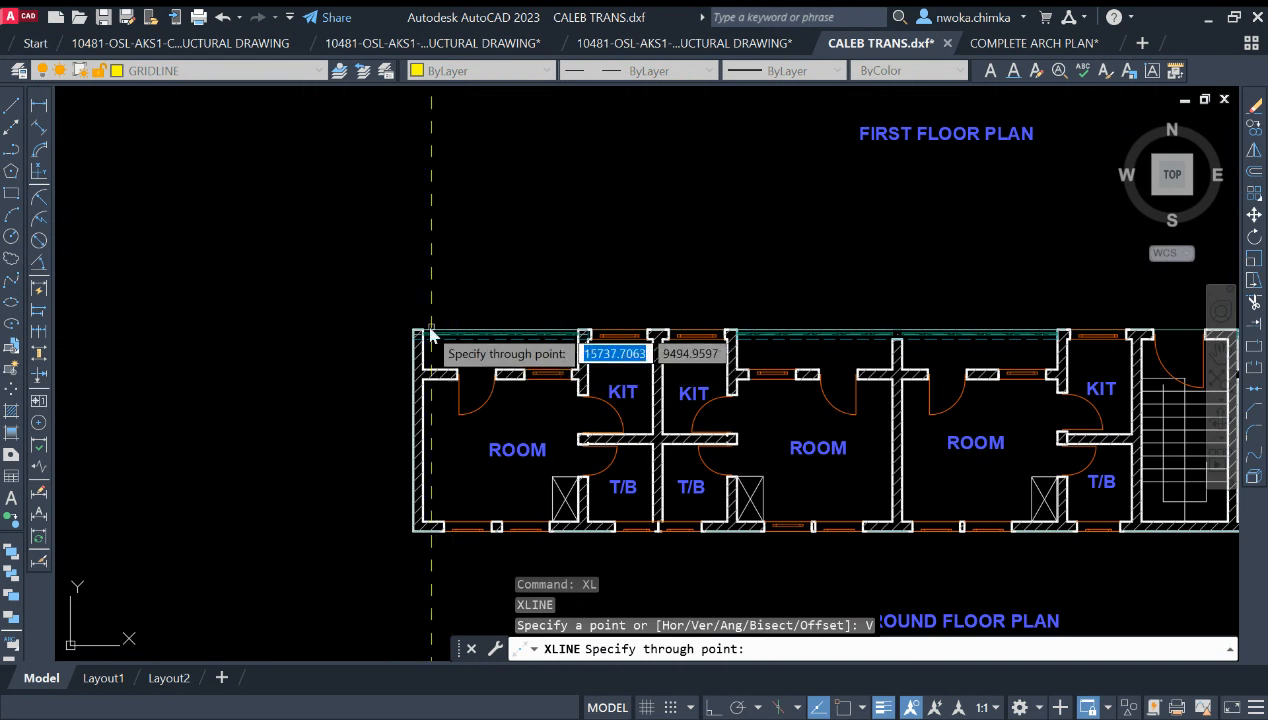
{"action": "scroll", "coordinate": [420, 335], "scroll_direction": "up", "scroll_amount": 7}
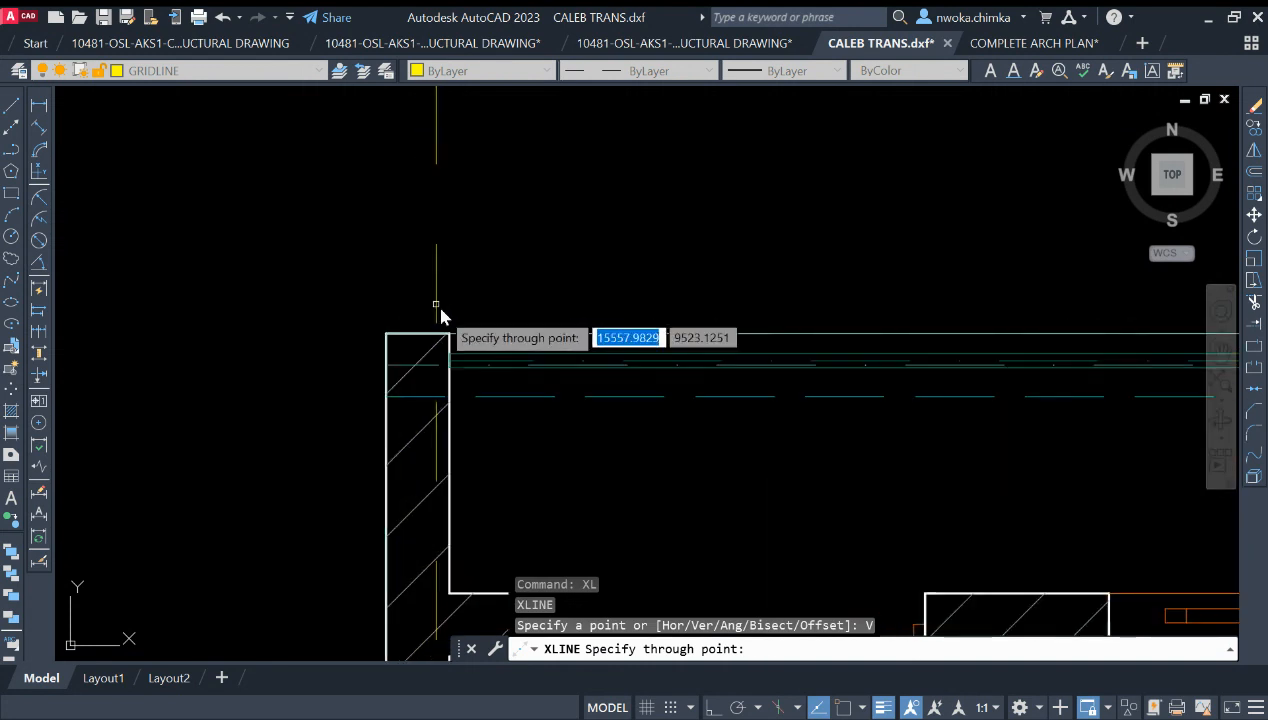
{"action": "key", "text": "F3"}
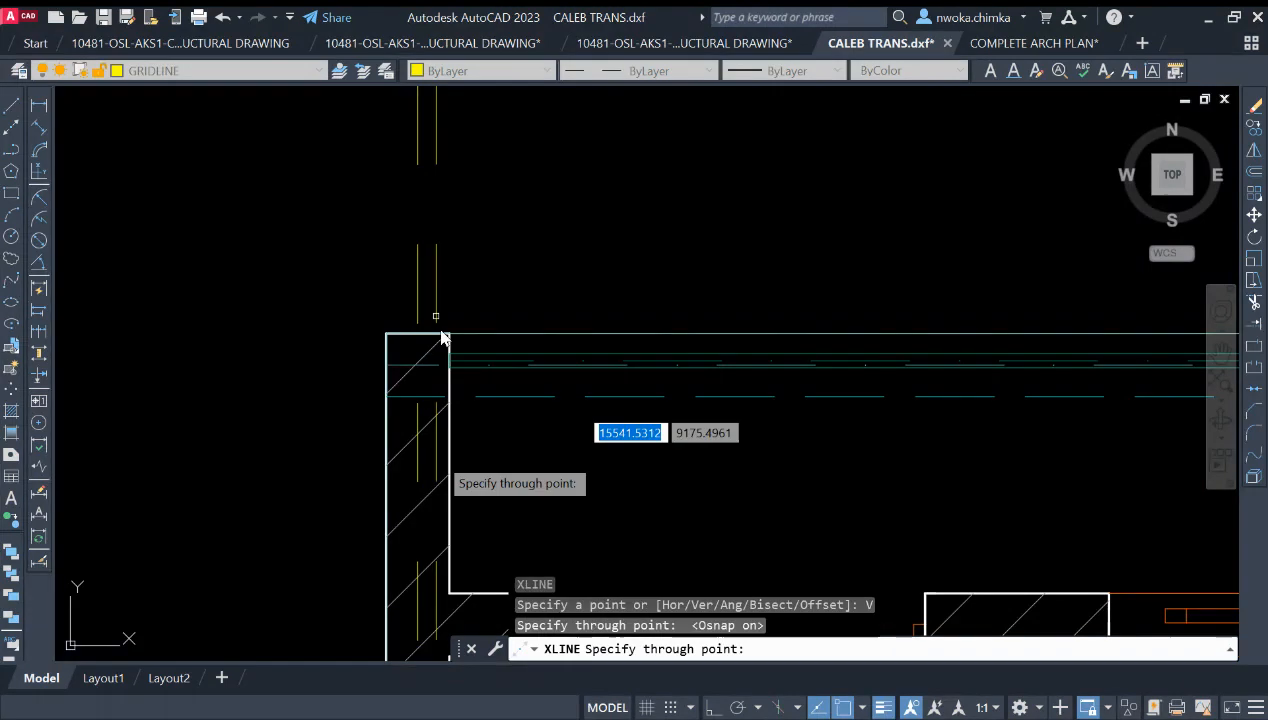
{"action": "key", "text": "Escape"}
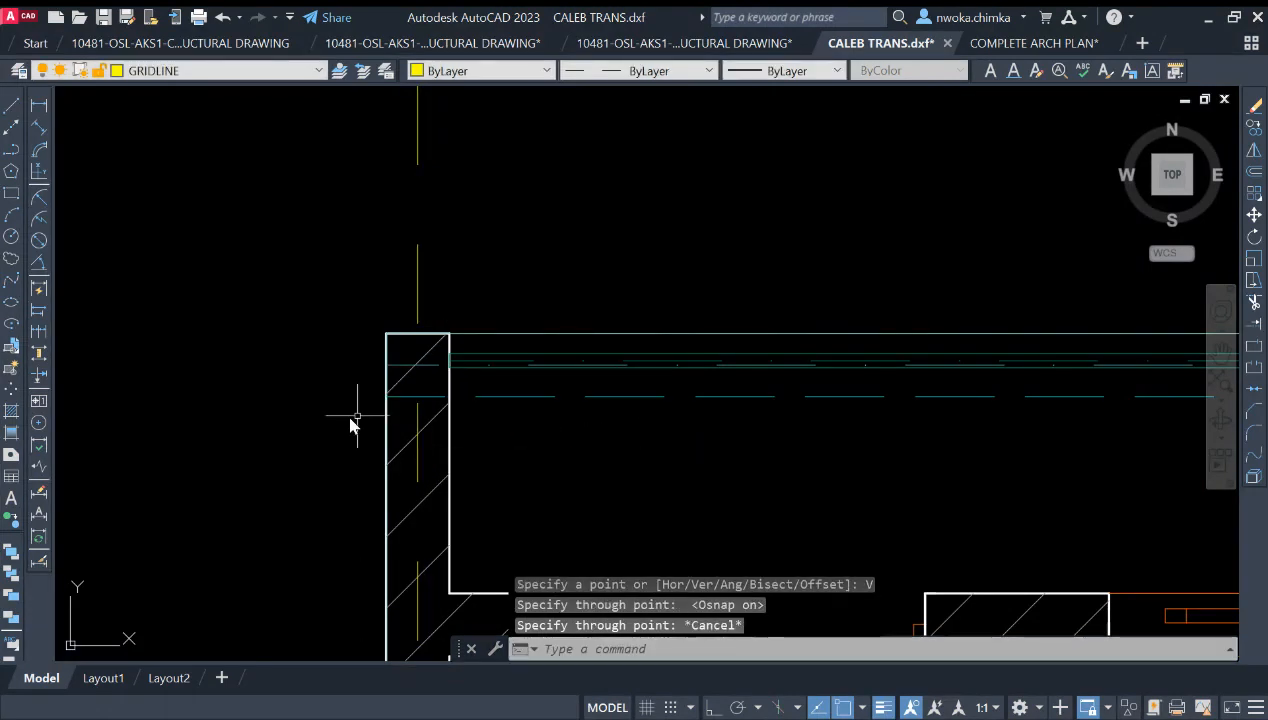
Measure the distance from the leftmost wall's outer face to the gridline without placing a dimension.
{"action": "left_click", "coordinate": [40, 106]}
{"action": "scroll", "coordinate": [402, 470], "scroll_direction": "up", "scroll_amount": 4}
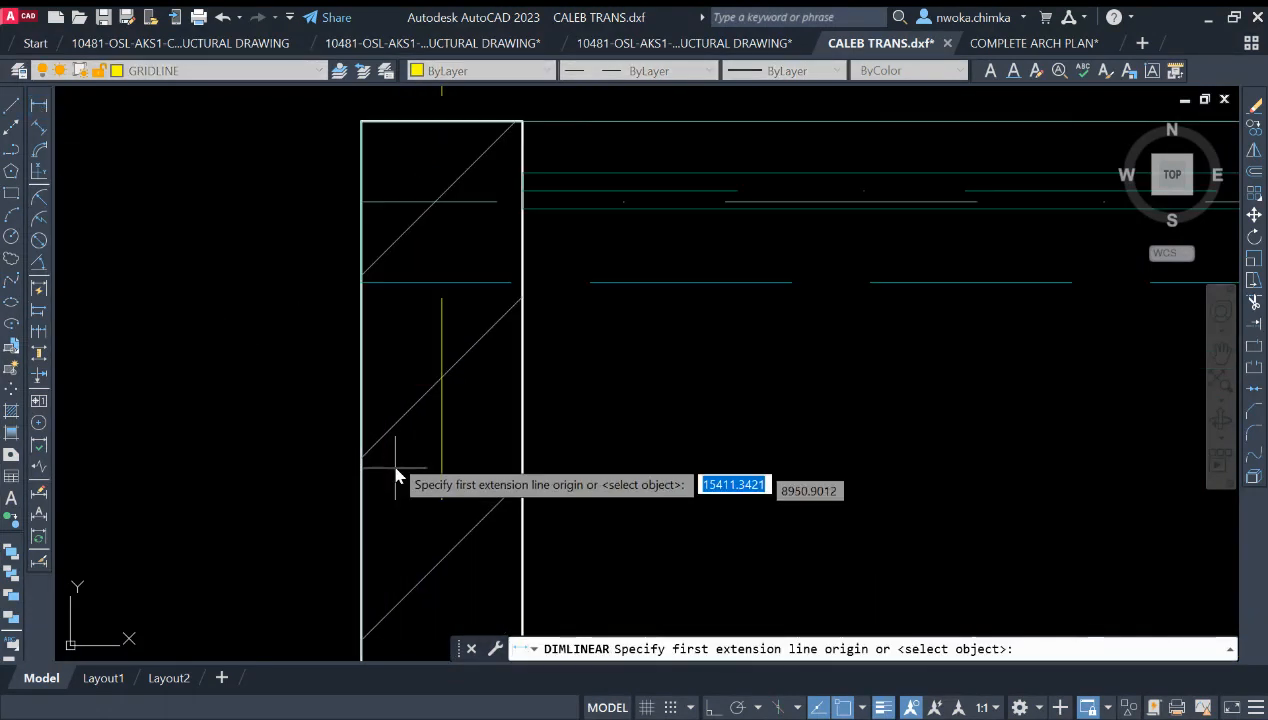
{"action": "left_click", "coordinate": [362, 395]}
{"action": "left_click", "coordinate": [440, 405]}
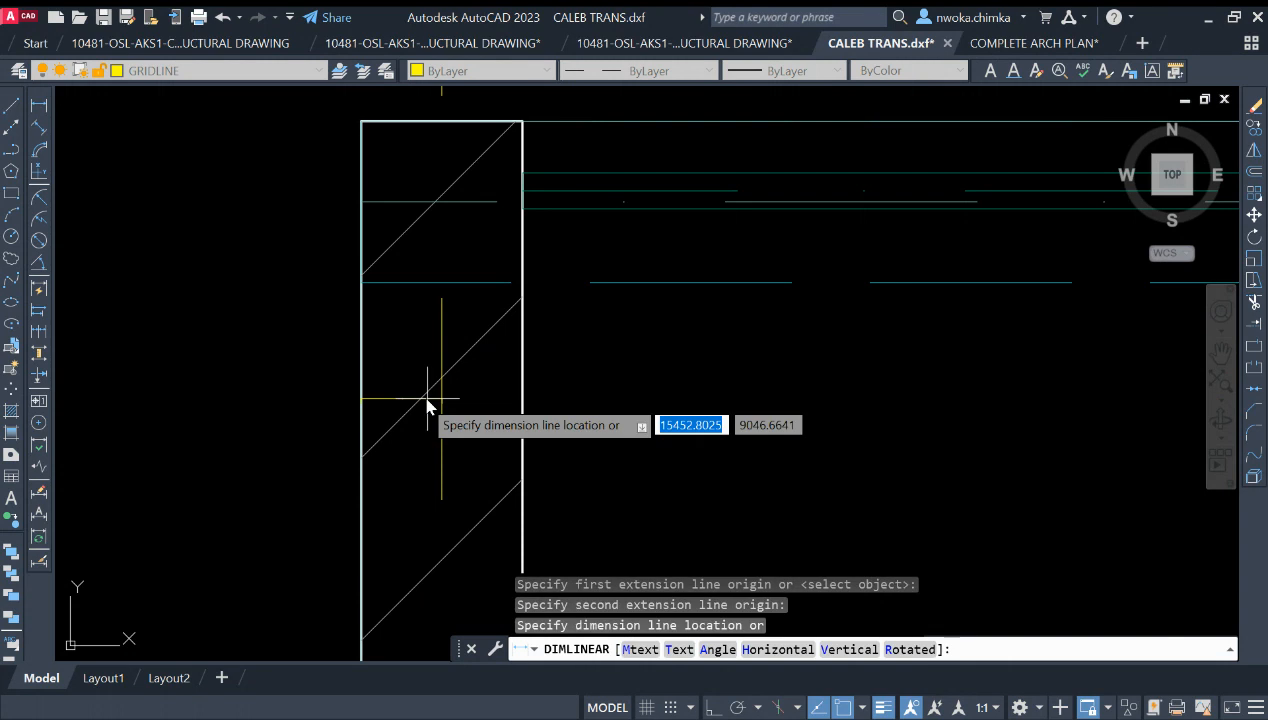
{"action": "scroll", "coordinate": [427, 405], "scroll_direction": "up", "scroll_amount": 10}
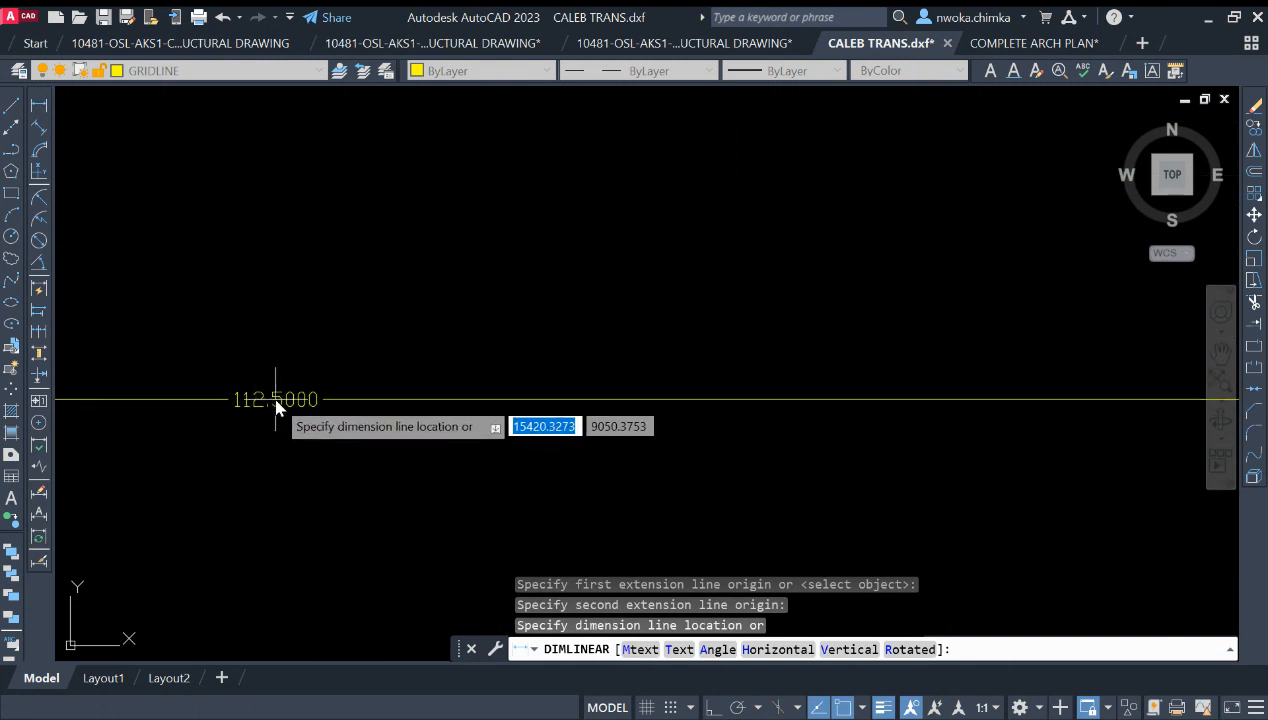
{"action": "key", "text": "Escape"}
Measure the full thickness of the leftmost wall from face to face without placing a dimension.
{"action": "left_click", "coordinate": [39, 104]}
{"action": "scroll", "coordinate": [419, 277], "scroll_direction": "down", "scroll_amount": 6}
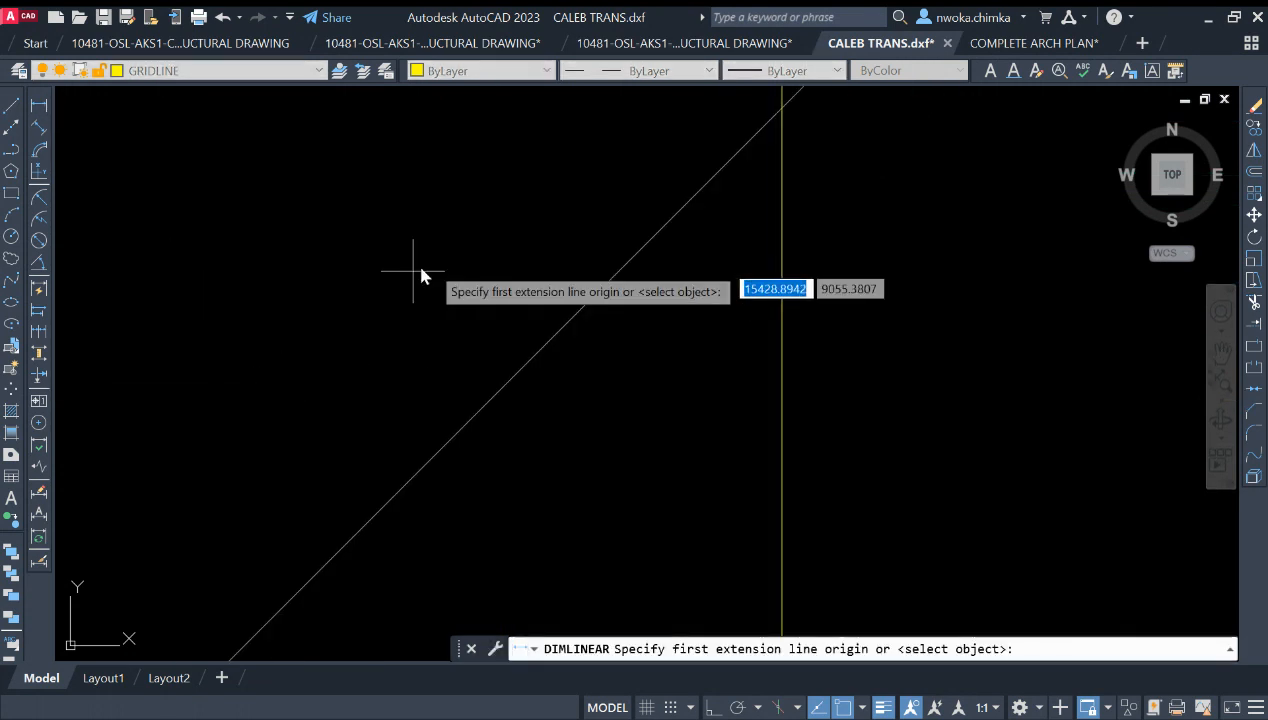
{"action": "left_click", "coordinate": [313, 320]}
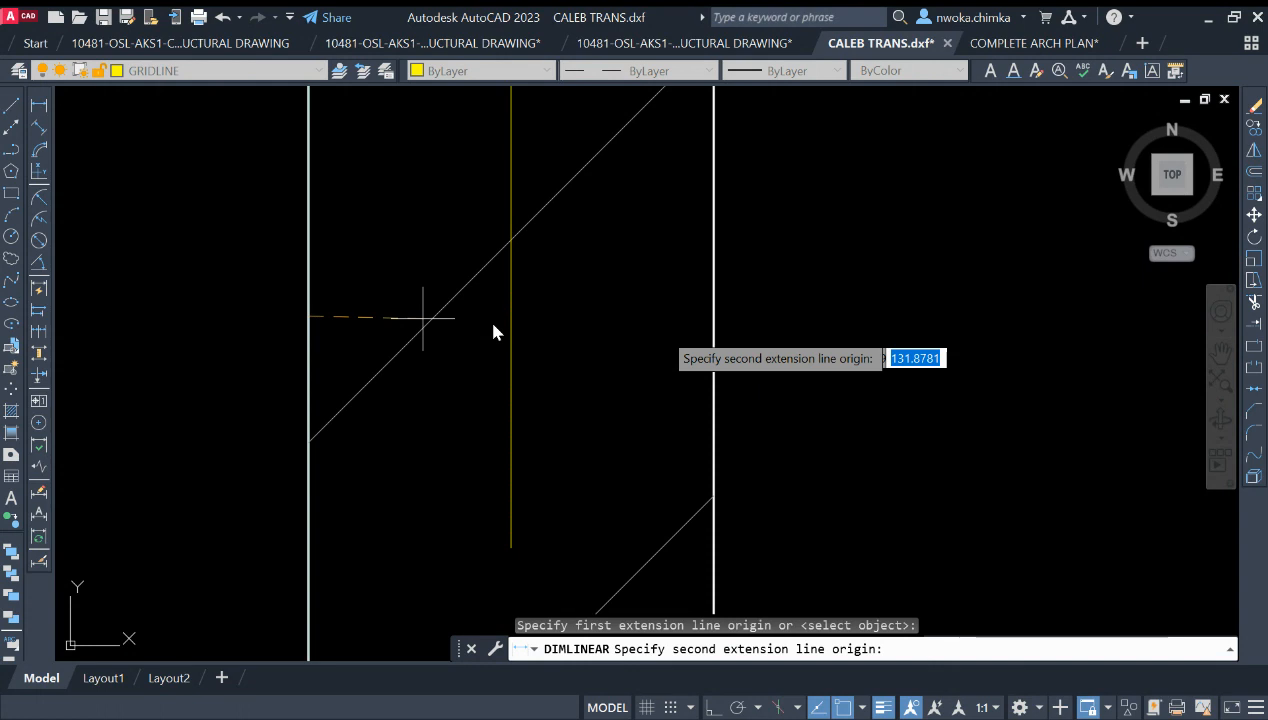
{"action": "left_click", "coordinate": [712, 322]}
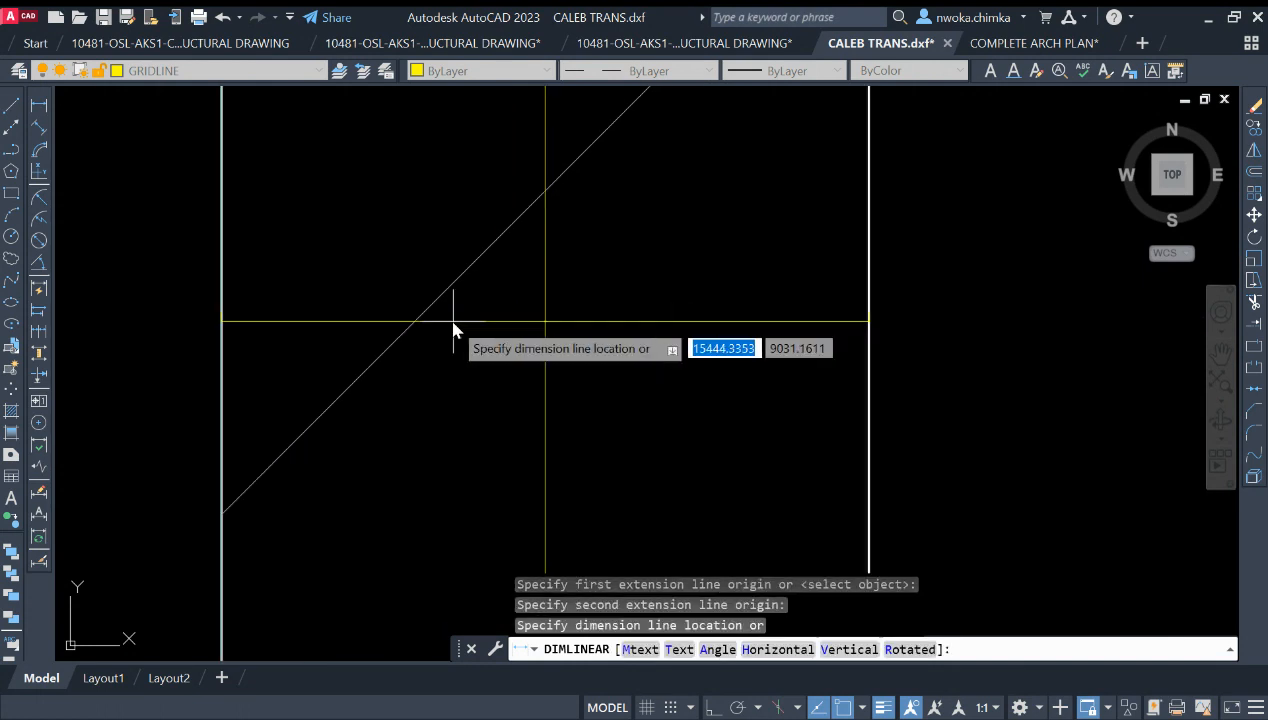
{"action": "scroll", "coordinate": [527, 331], "scroll_direction": "up", "scroll_amount": 5}
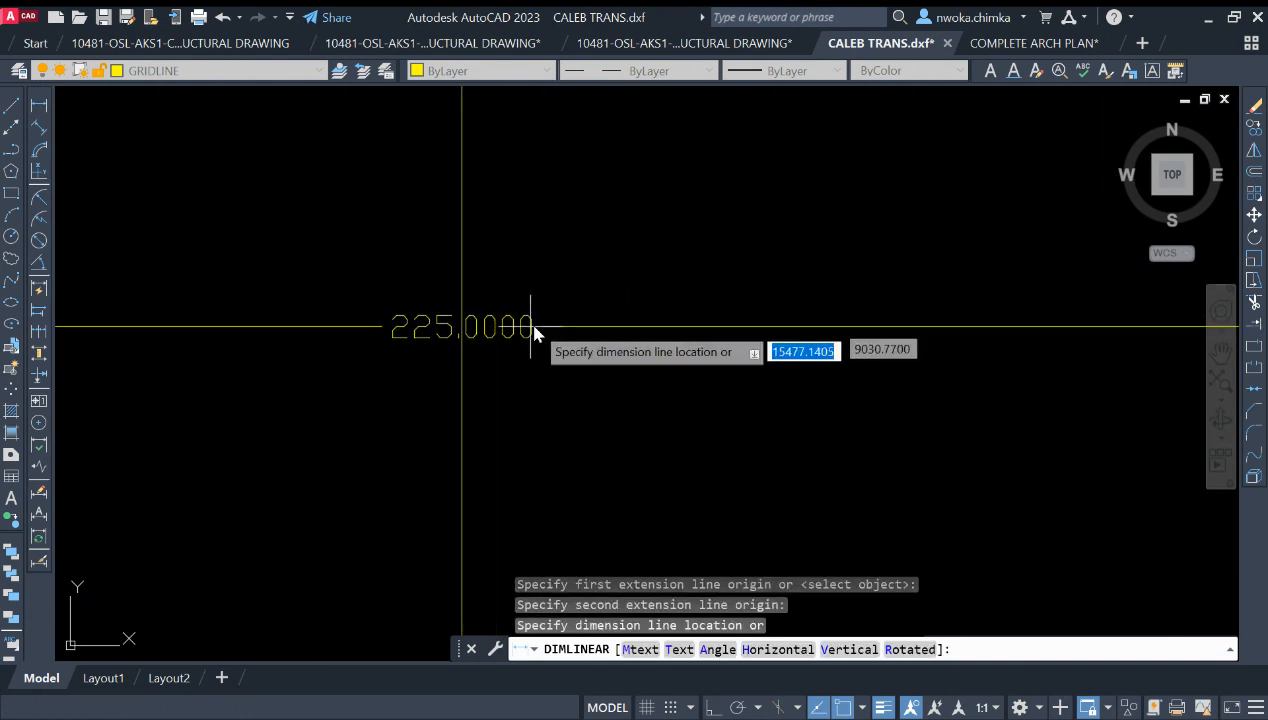
{"action": "scroll", "coordinate": [531, 328], "scroll_direction": "down", "scroll_amount": 5}
{"action": "key", "text": "Escape"}
Measure the distance from the gridline to the leftmost wall's inner face without placing a dimension.
{"action": "left_click", "coordinate": [45, 110]}
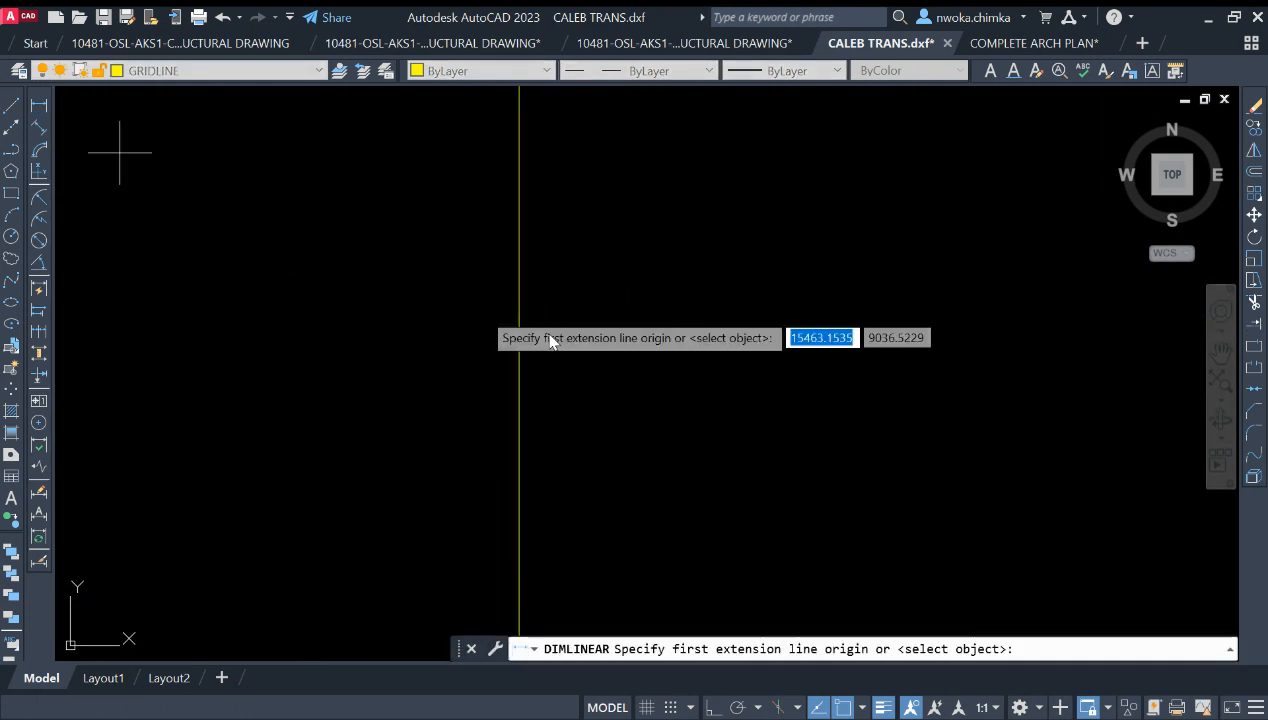
{"action": "scroll", "coordinate": [430, 355], "scroll_direction": "down", "scroll_amount": 3}
{"action": "scroll", "coordinate": [466, 363], "scroll_direction": "down", "scroll_amount": 3}
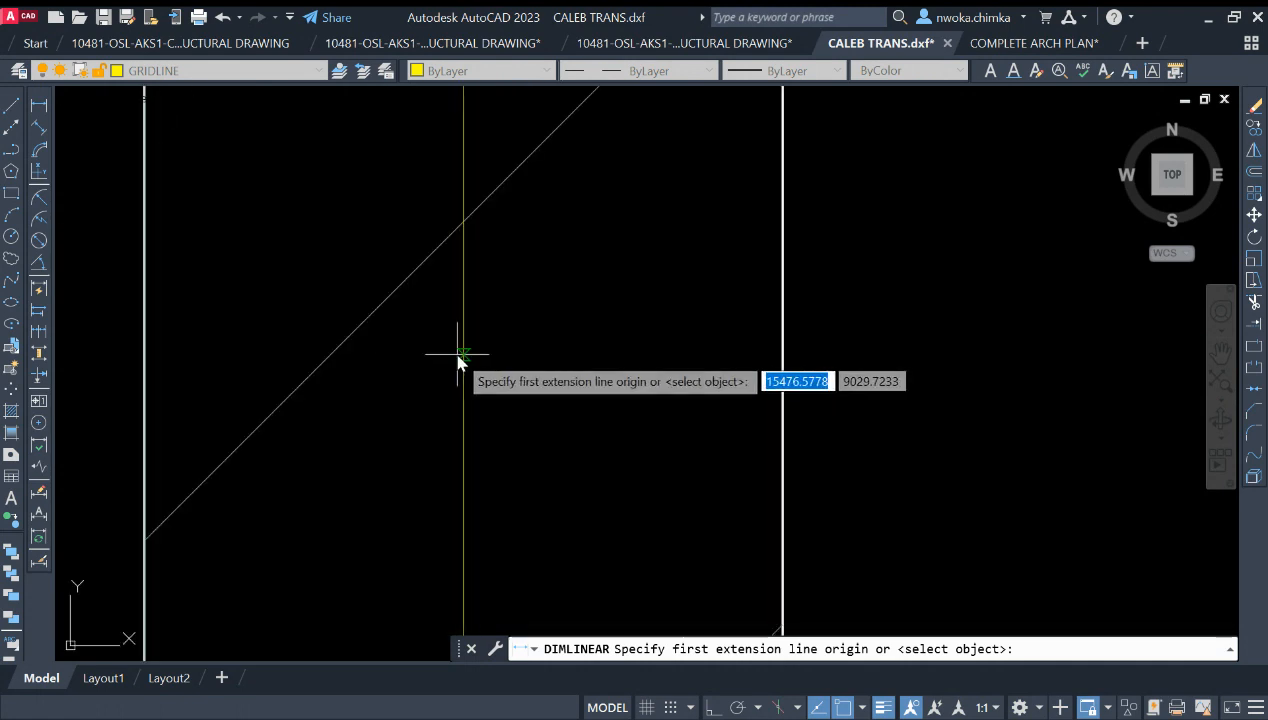
{"action": "left_click", "coordinate": [462, 355]}
{"action": "left_click", "coordinate": [783, 357]}
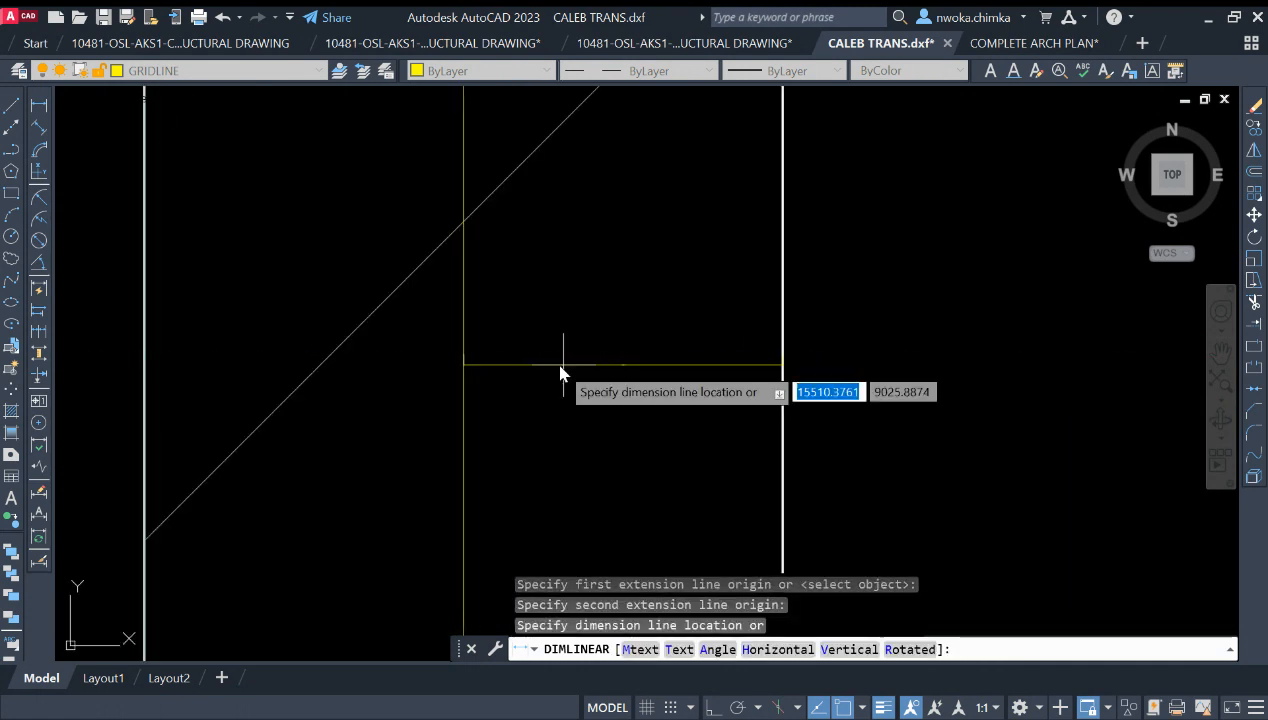
{"action": "scroll", "coordinate": [680, 380], "scroll_direction": "up", "scroll_amount": 5}
{"action": "scroll", "coordinate": [619, 374], "scroll_direction": "up", "scroll_amount": 3}
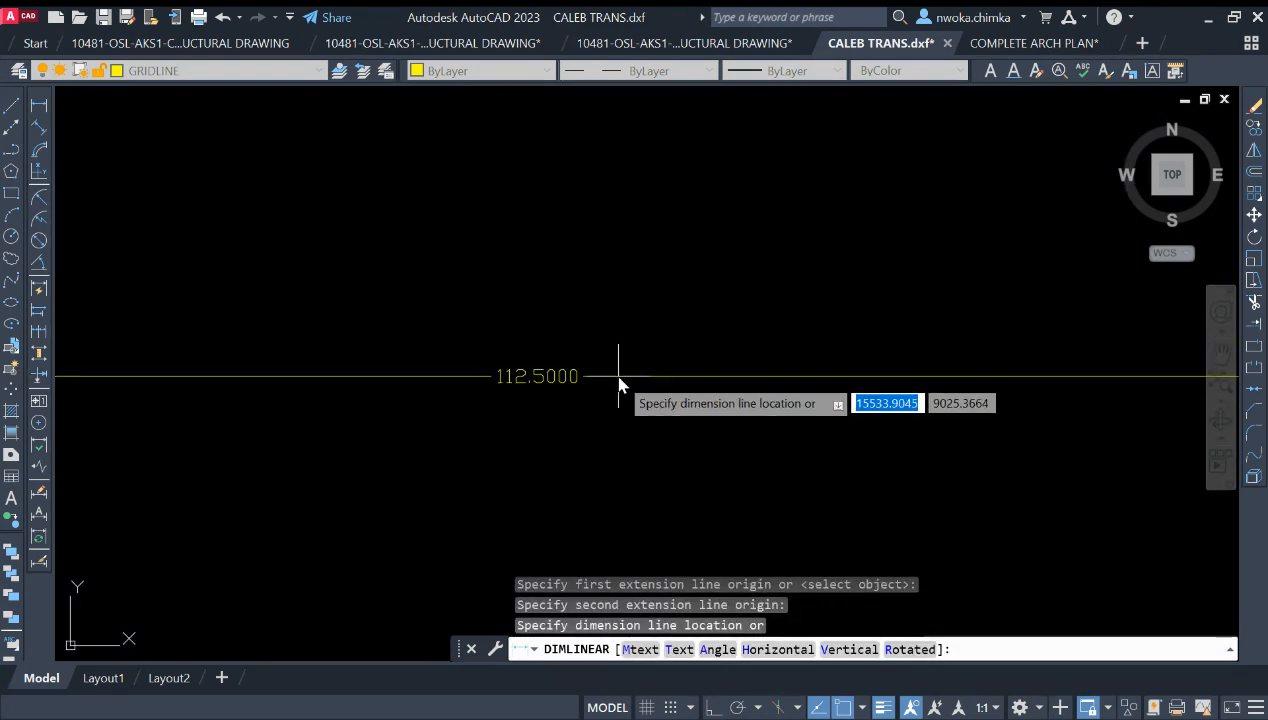
{"action": "scroll", "coordinate": [618, 374], "scroll_direction": "down", "scroll_amount": 10}
{"action": "key", "text": "Escape"}
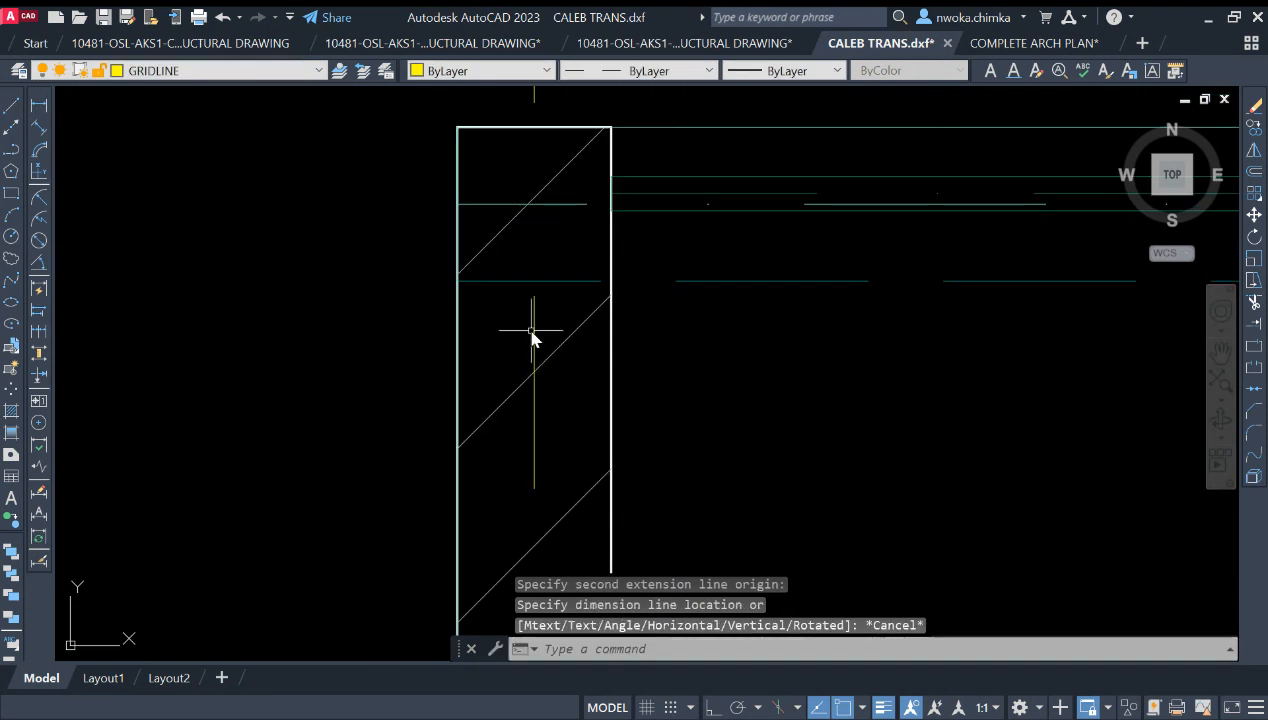
Copy the gridline from the leftmost wall's inner top corner to the matching face corner of the wall between the two adjoining KIT rooms.
{"action": "scroll", "coordinate": [526, 337], "scroll_direction": "down", "scroll_amount": 5}
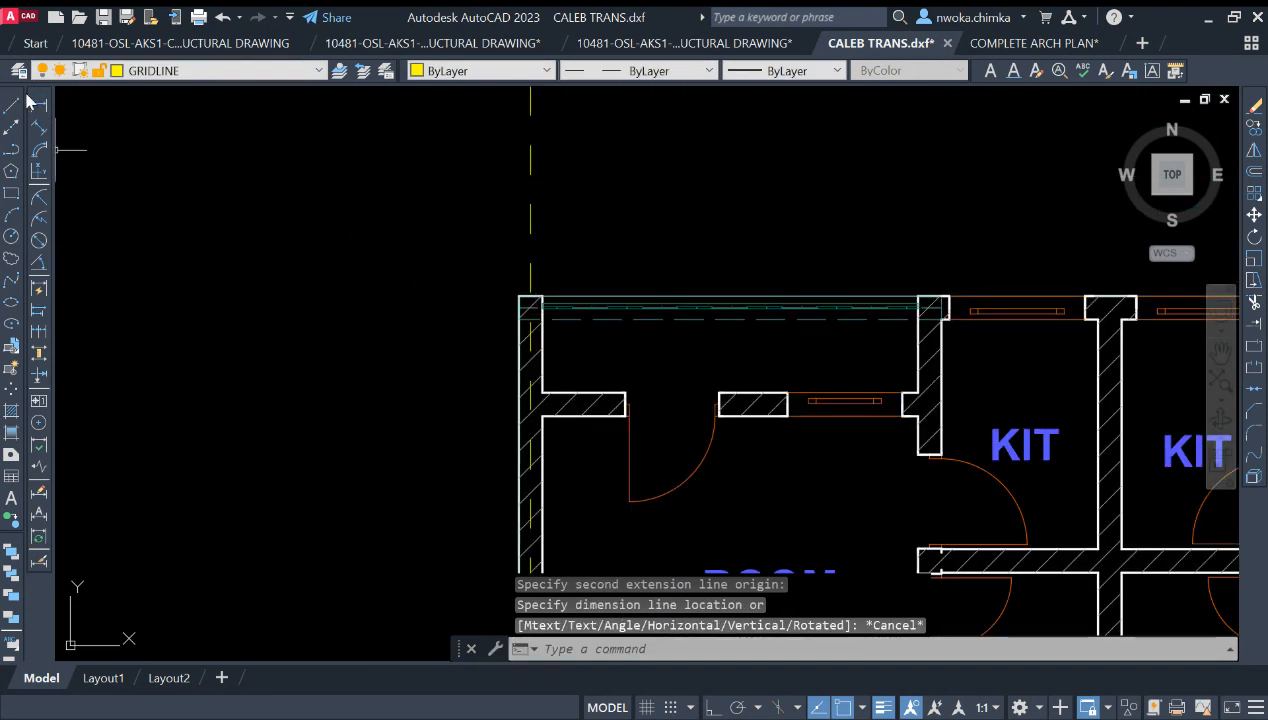
{"action": "scroll", "coordinate": [625, 302], "scroll_direction": "down", "scroll_amount": 4}
{"action": "left_click", "coordinate": [585, 243]}
{"action": "left_click", "coordinate": [580, 246]}
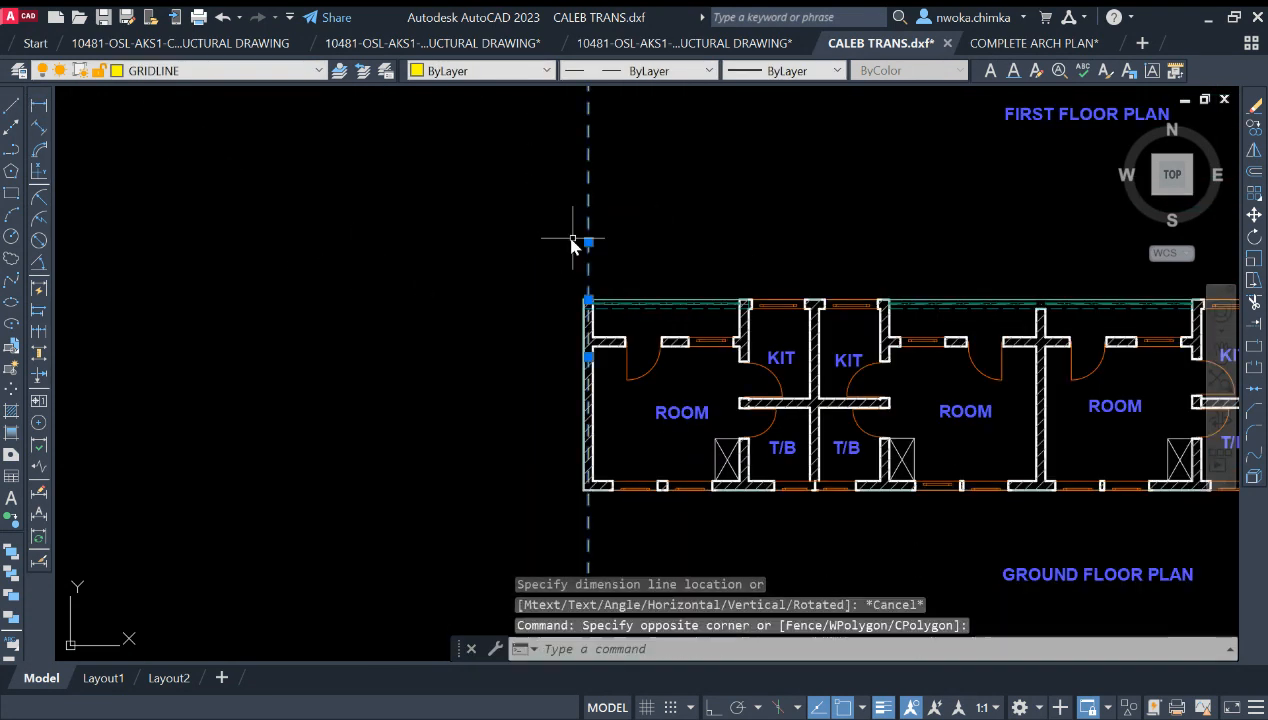
{"action": "type", "text": "CO"}
{"action": "key", "text": "Return"}
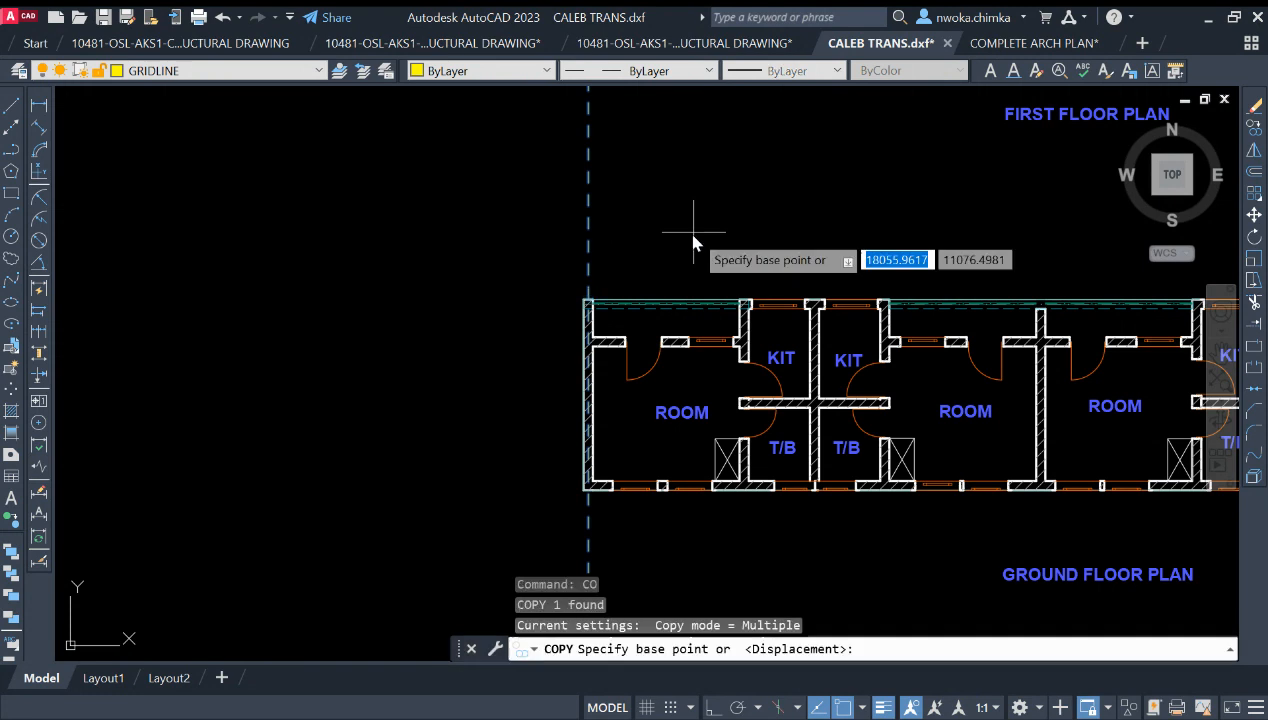
{"action": "scroll", "coordinate": [600, 300], "scroll_direction": "up", "scroll_amount": 8}
{"action": "scroll", "coordinate": [640, 295], "scroll_direction": "up", "scroll_amount": 6}
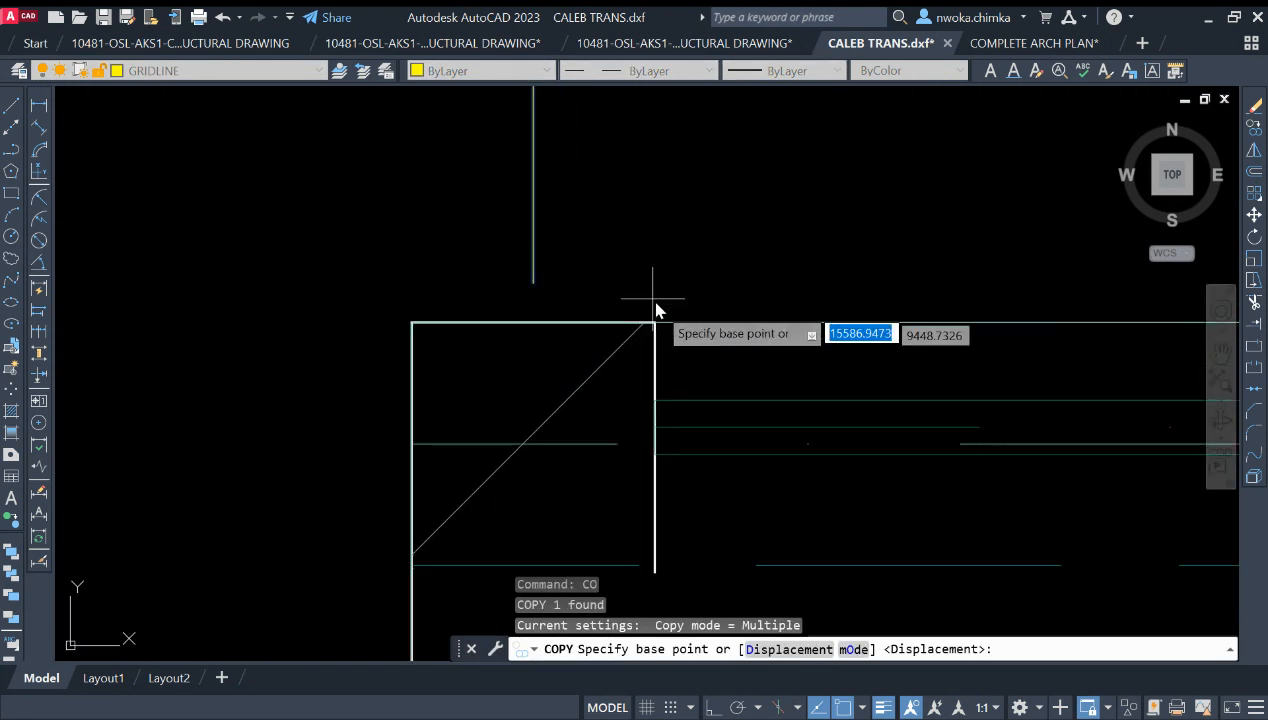
{"action": "left_click", "coordinate": [655, 331]}
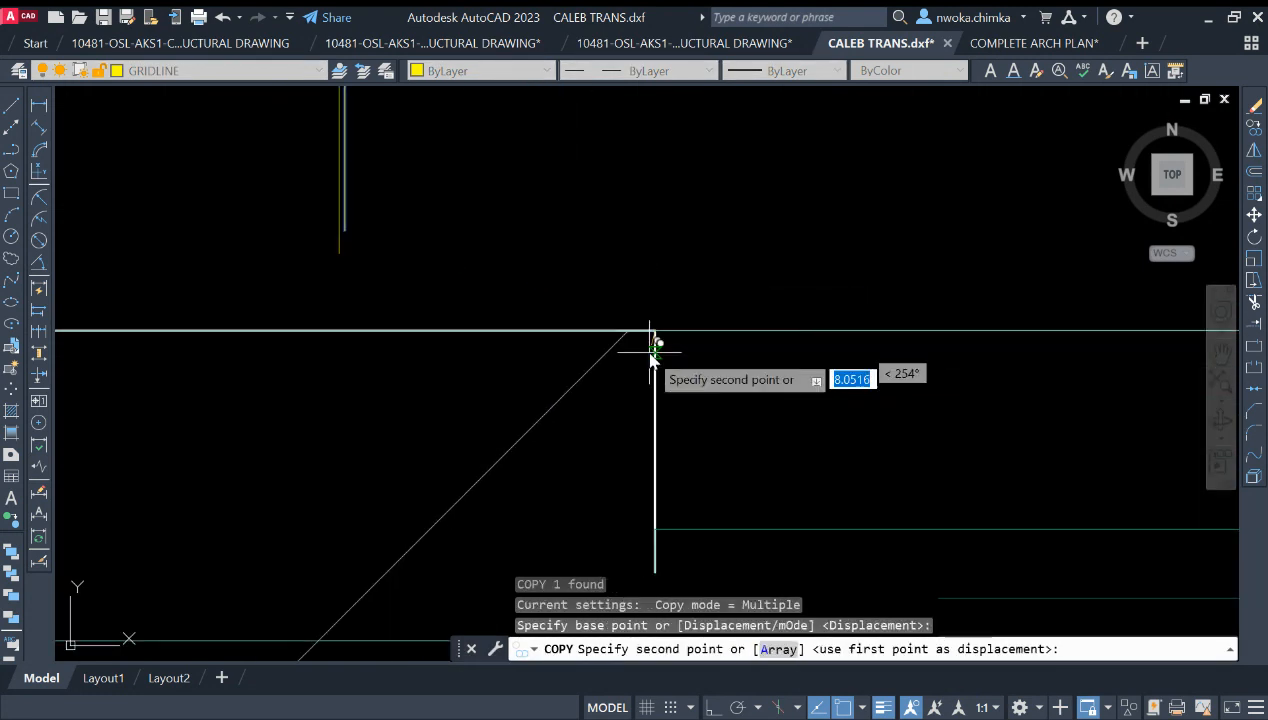
{"action": "scroll", "coordinate": [655, 333], "scroll_direction": "down", "scroll_amount": 10}
{"action": "scroll", "coordinate": [795, 344], "scroll_direction": "up", "scroll_amount": 10}
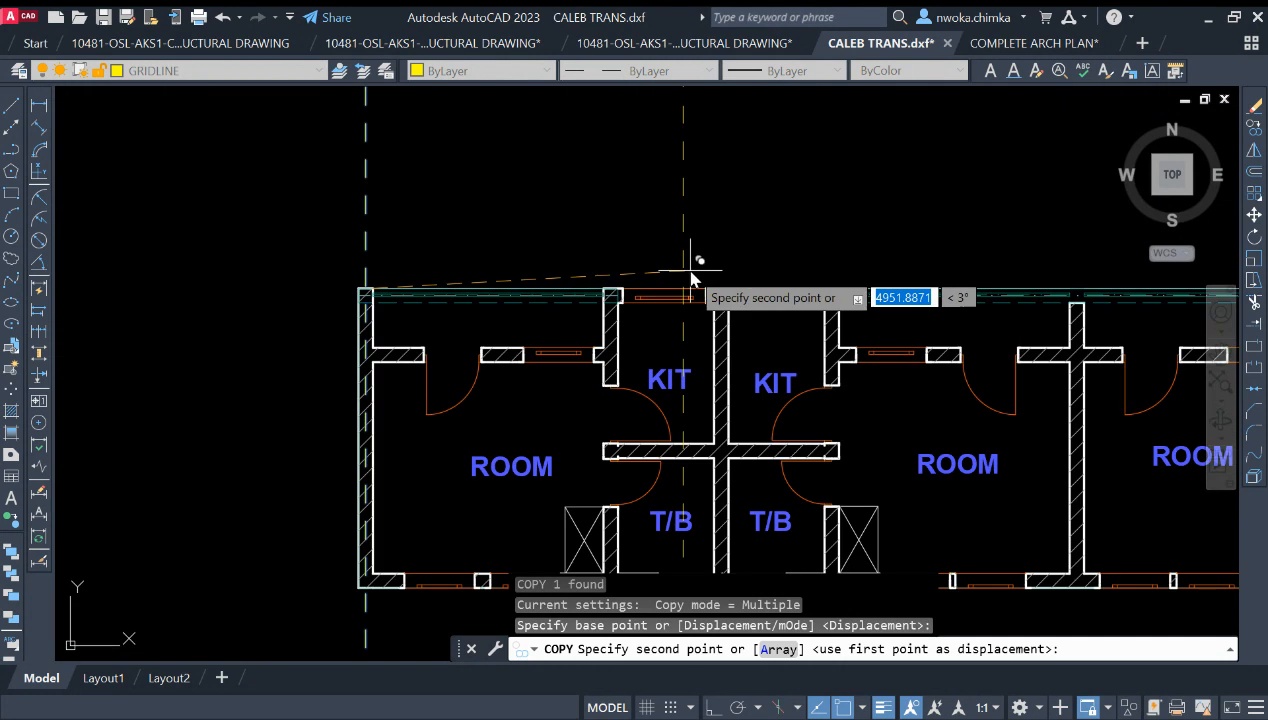
{"action": "left_click", "coordinate": [693, 272]}
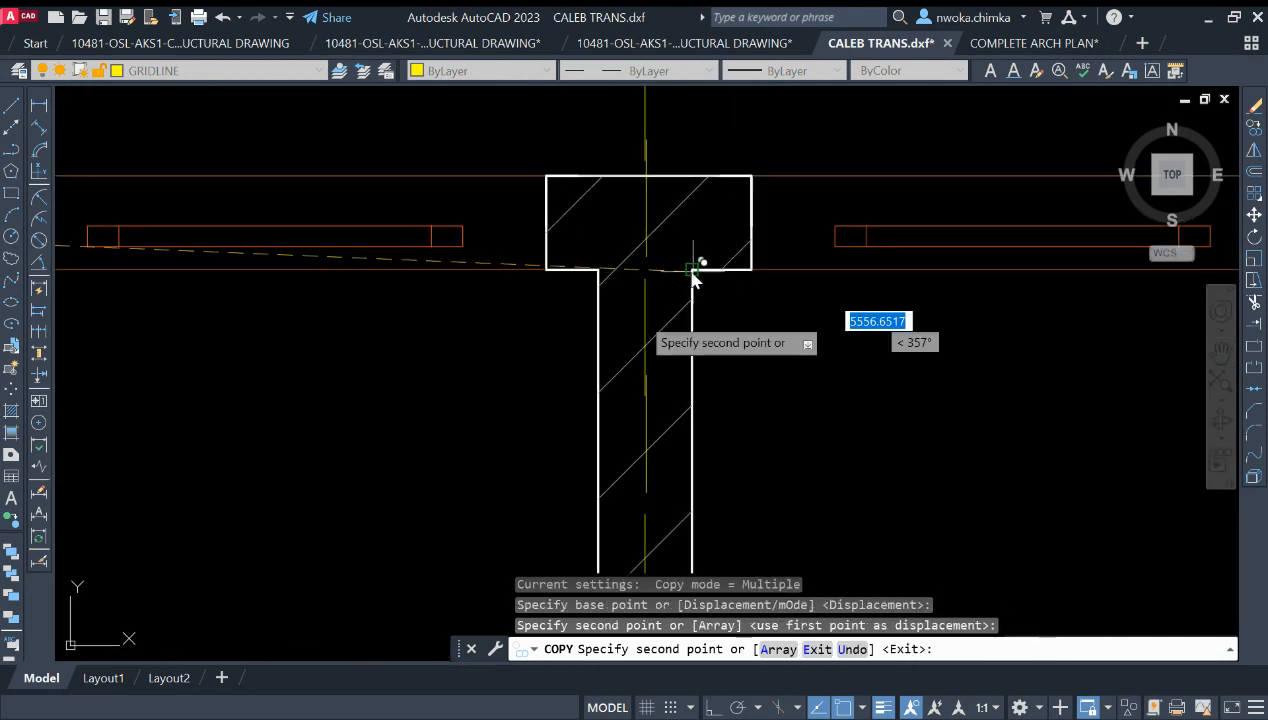
Place another gridline copy on the wall between the second and third ROOM spaces, and end the copying.
{"action": "scroll", "coordinate": [575, 292], "scroll_direction": "down", "scroll_amount": 8}
{"action": "scroll", "coordinate": [733, 313], "scroll_direction": "up", "scroll_amount": 4}
{"action": "scroll", "coordinate": [726, 307], "scroll_direction": "up", "scroll_amount": 9}
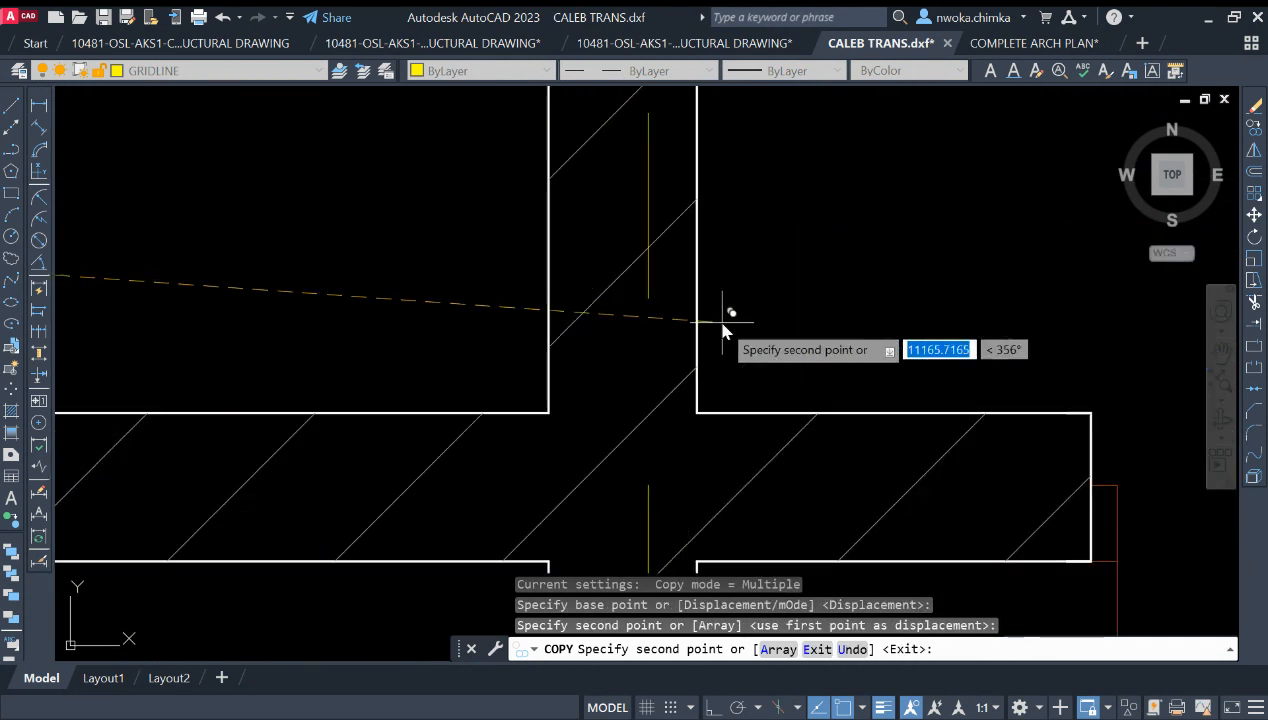
{"action": "left_click", "coordinate": [701, 415]}
{"action": "scroll", "coordinate": [693, 354], "scroll_direction": "down", "scroll_amount": 8}
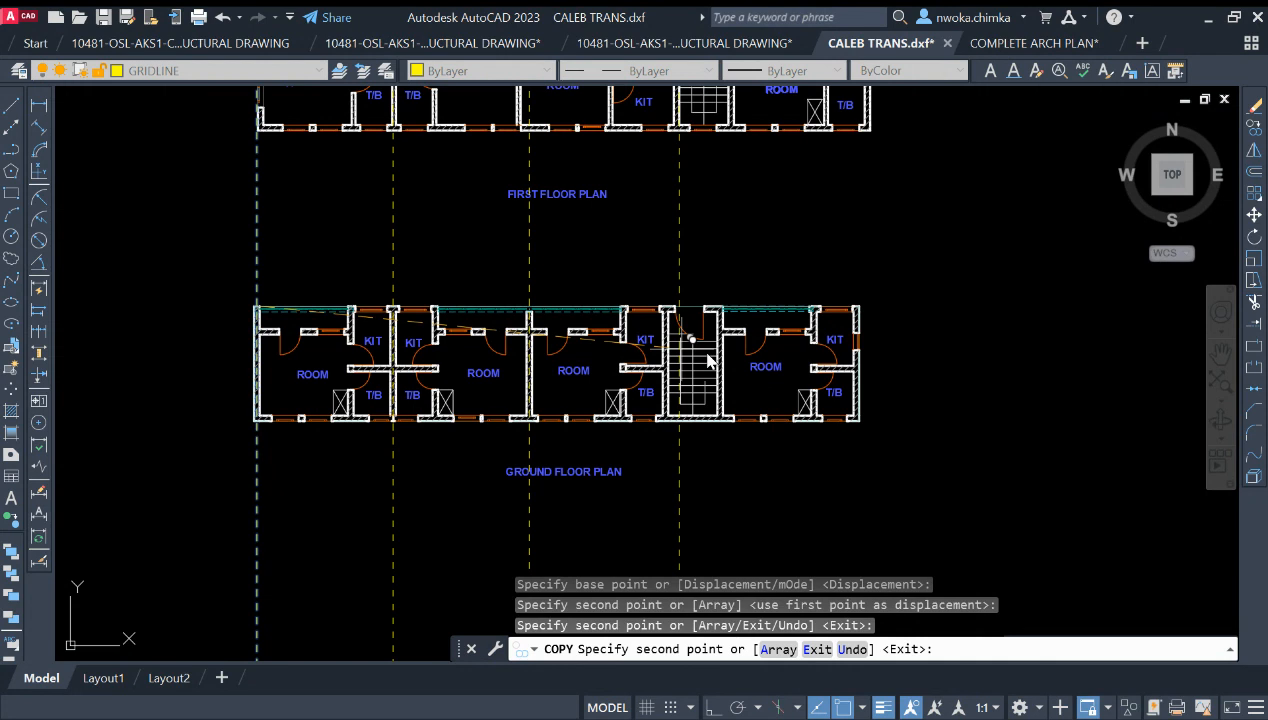
{"action": "scroll", "coordinate": [657, 348], "scroll_direction": "up", "scroll_amount": 6}
{"action": "key", "text": "Escape"}
Draw a short horizontal line across the thickness of the wall between the KIT and the staircase.
{"action": "type", "text": "l"}
{"action": "key", "text": "Return"}
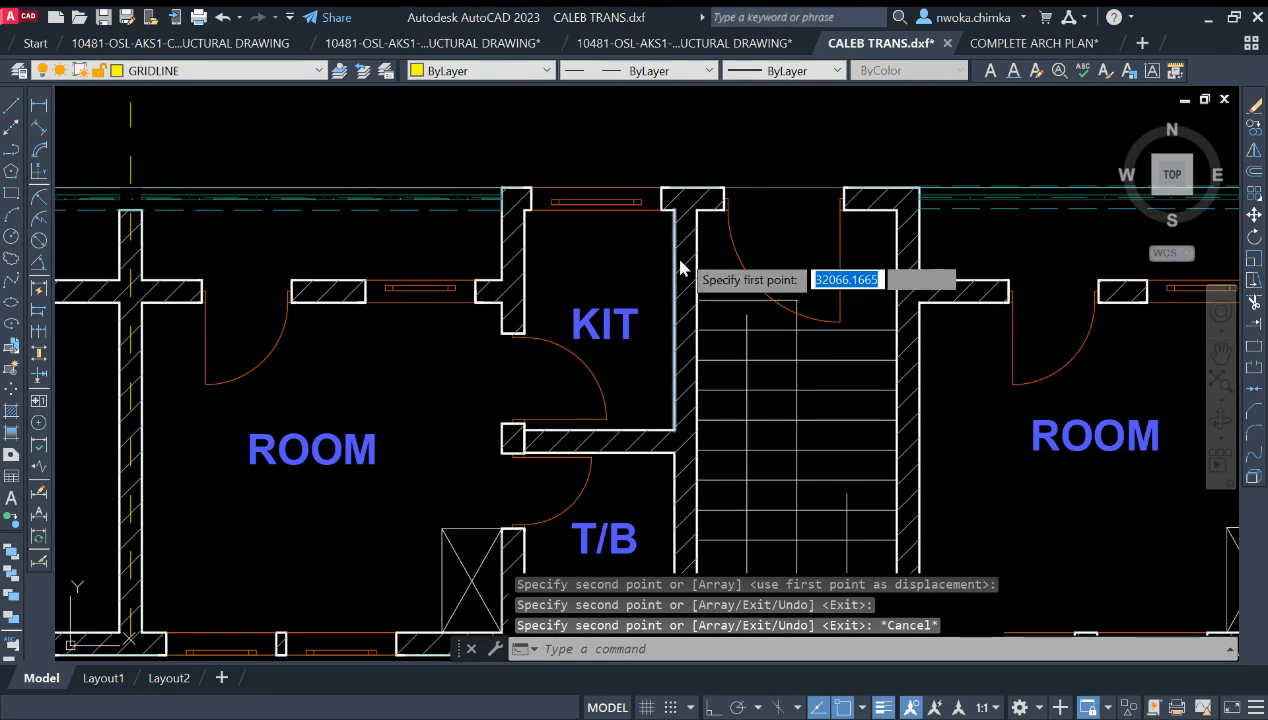
{"action": "scroll", "coordinate": [679, 265], "scroll_direction": "up", "scroll_amount": 10}
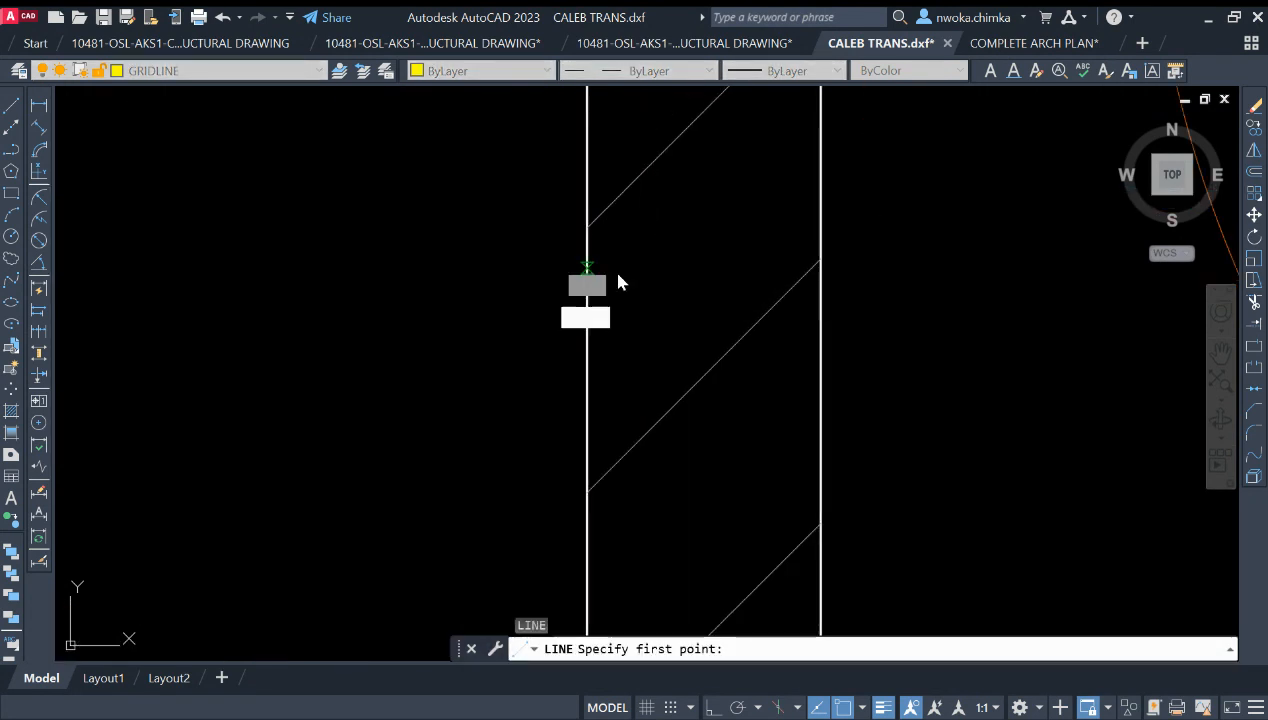
{"action": "left_click", "coordinate": [606, 268]}
{"action": "left_click", "coordinate": [820, 272]}
{"action": "key", "text": "Escape"}
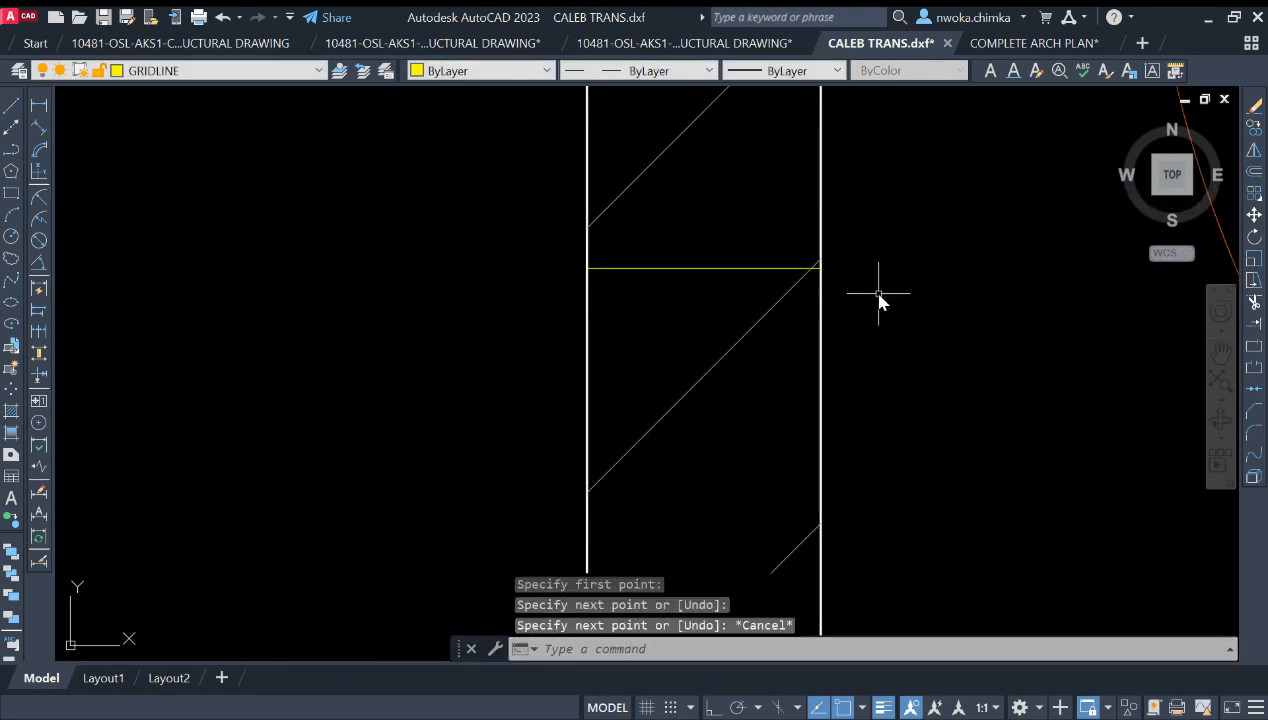
Draw a vertical construction line through the midpoint of the short line across the staircase wall.
{"action": "type", "text": "xl"}
{"action": "key", "text": "Return"}
{"action": "type", "text": "v"}
{"action": "key", "text": "Return"}
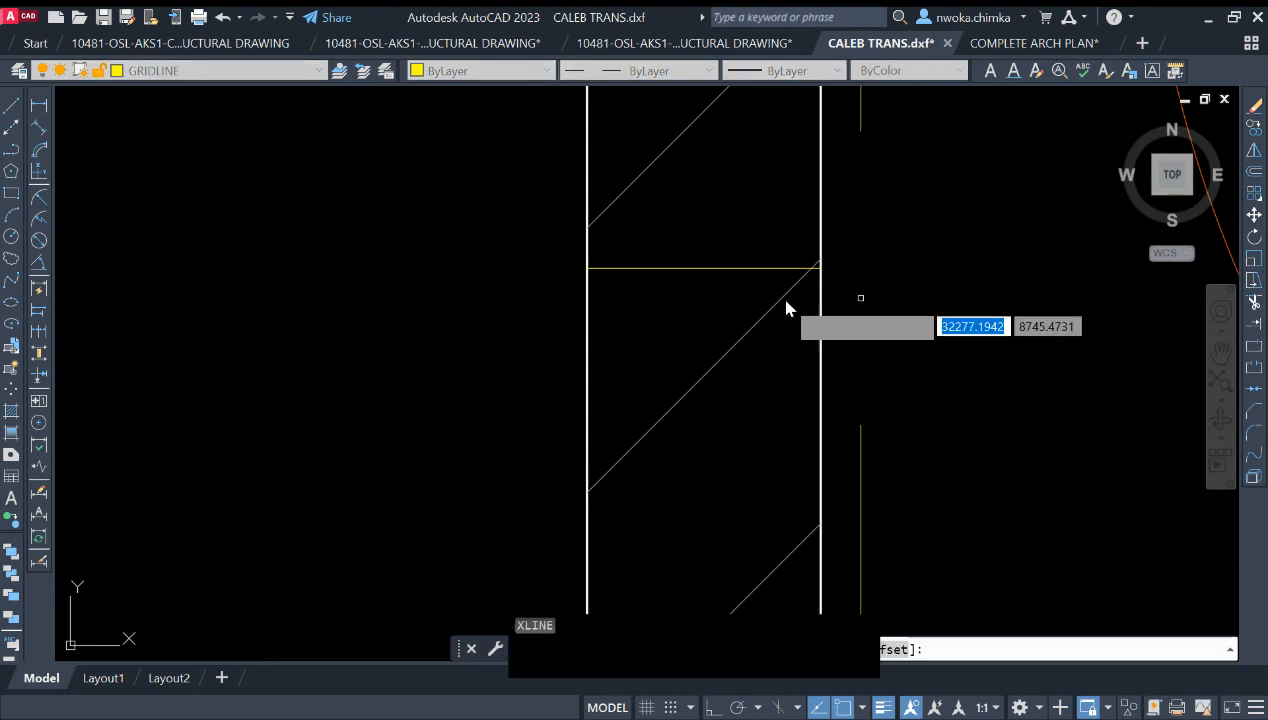
{"action": "left_click", "coordinate": [699, 270]}
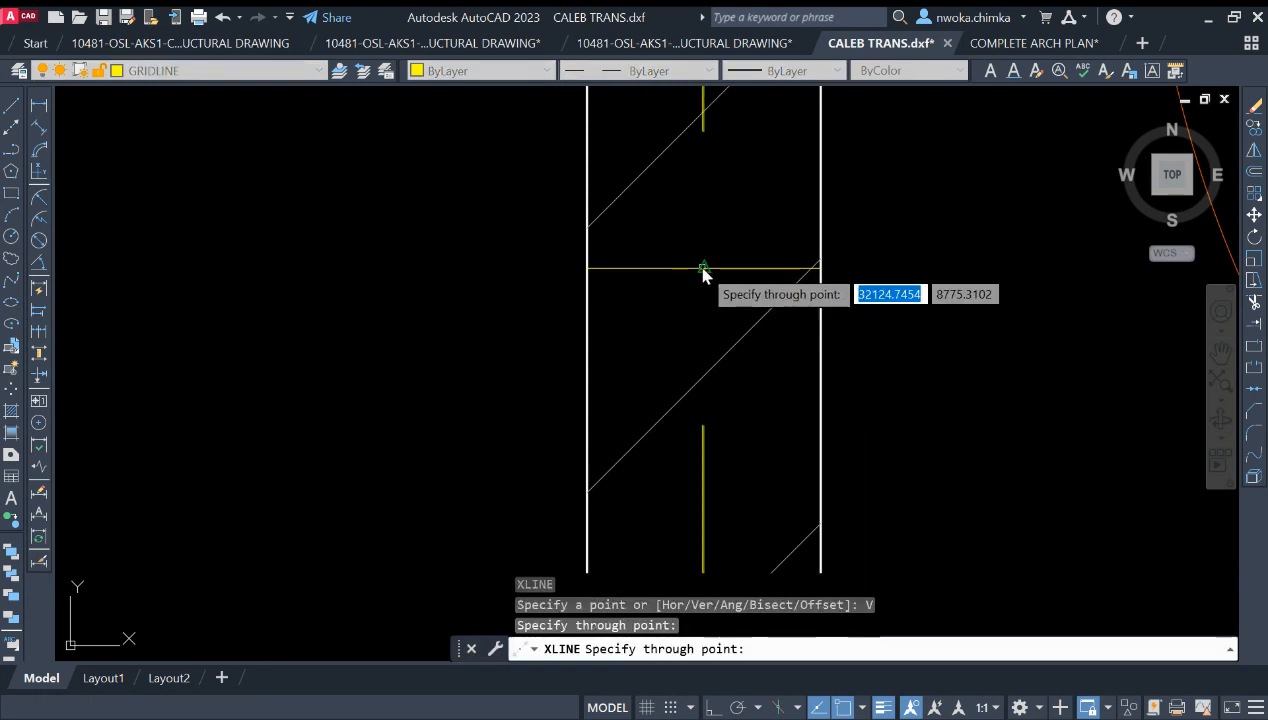
End the construction line command and erase the short helper line across the wall between the KIT and the staircase.
{"action": "key", "text": "Escape"}
{"action": "left_click", "coordinate": [675, 252]}
{"action": "left_click", "coordinate": [668, 310]}
{"action": "scroll", "coordinate": [668, 310], "scroll_direction": "down", "scroll_amount": 6}
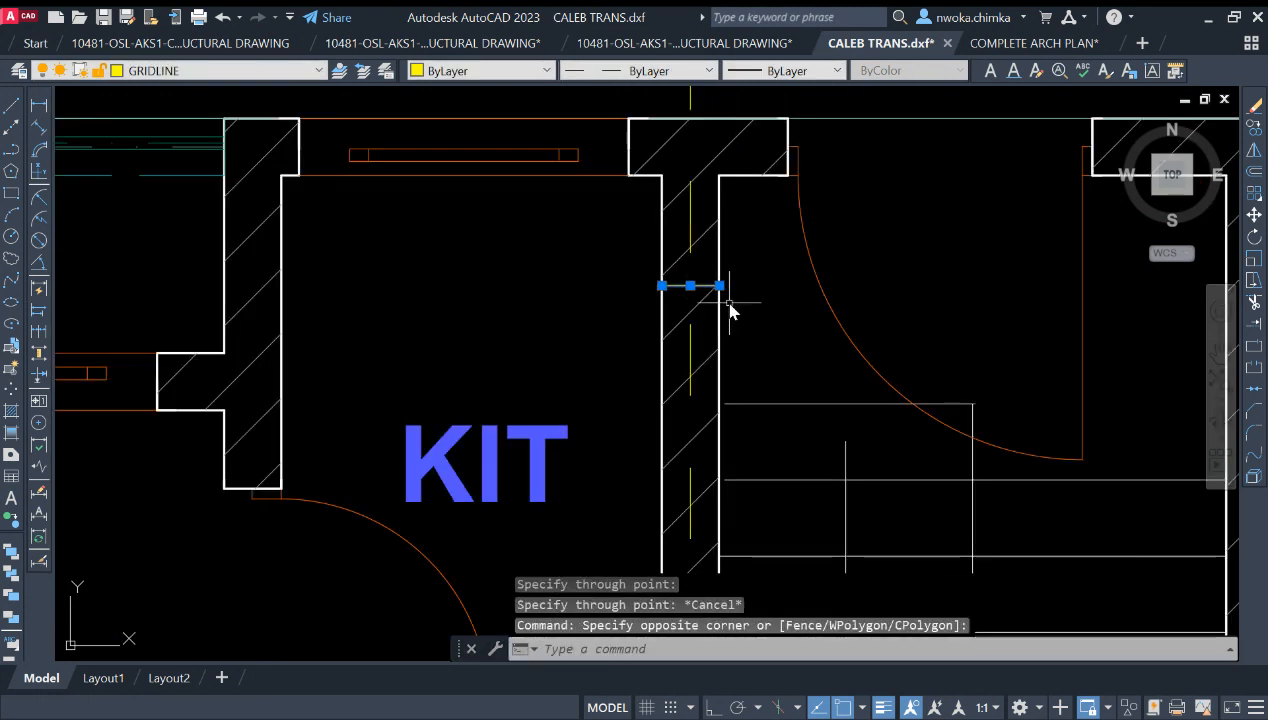
{"action": "type", "text": "e"}
{"action": "key", "text": "Return"}
{"action": "scroll", "coordinate": [695, 325], "scroll_direction": "down", "scroll_amount": 4}
{"action": "scroll", "coordinate": [716, 294], "scroll_direction": "down", "scroll_amount": 2}
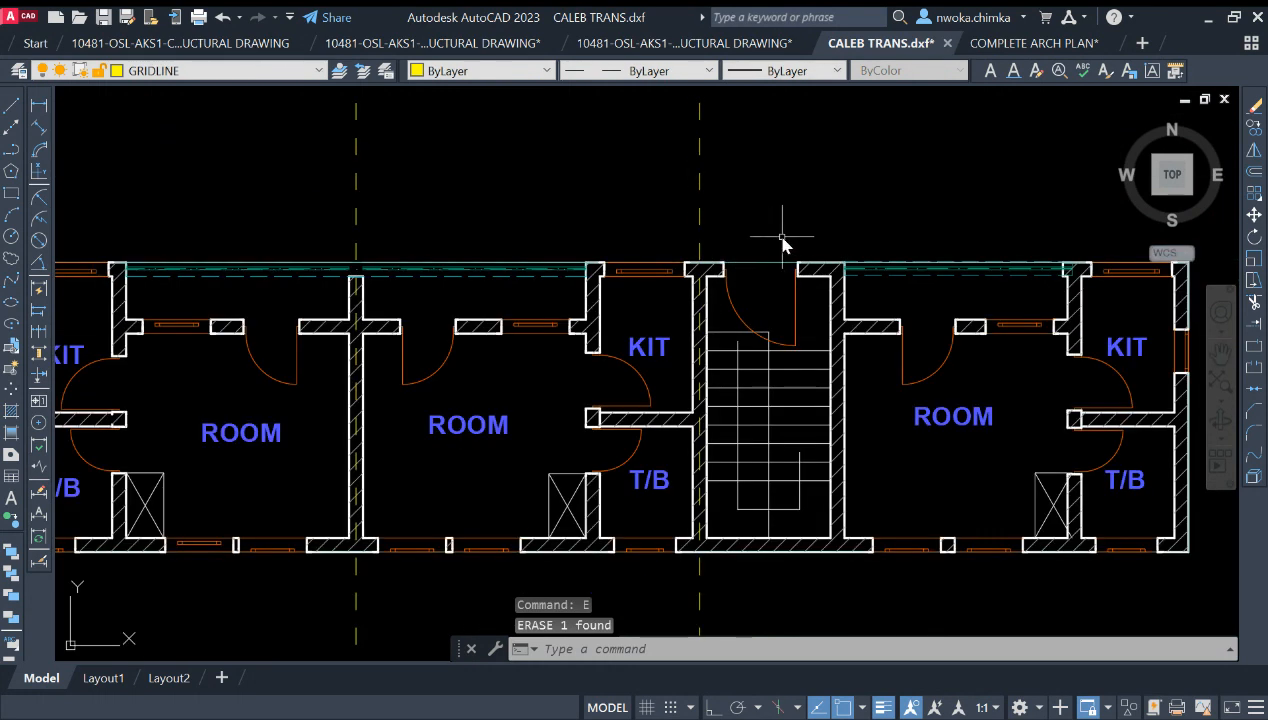
Copy the gridline from the KIT-side corner of the staircase's first wall to the matching corner of its opposite wall.
{"action": "left_click", "coordinate": [812, 168]}
{"action": "left_click", "coordinate": [678, 195]}
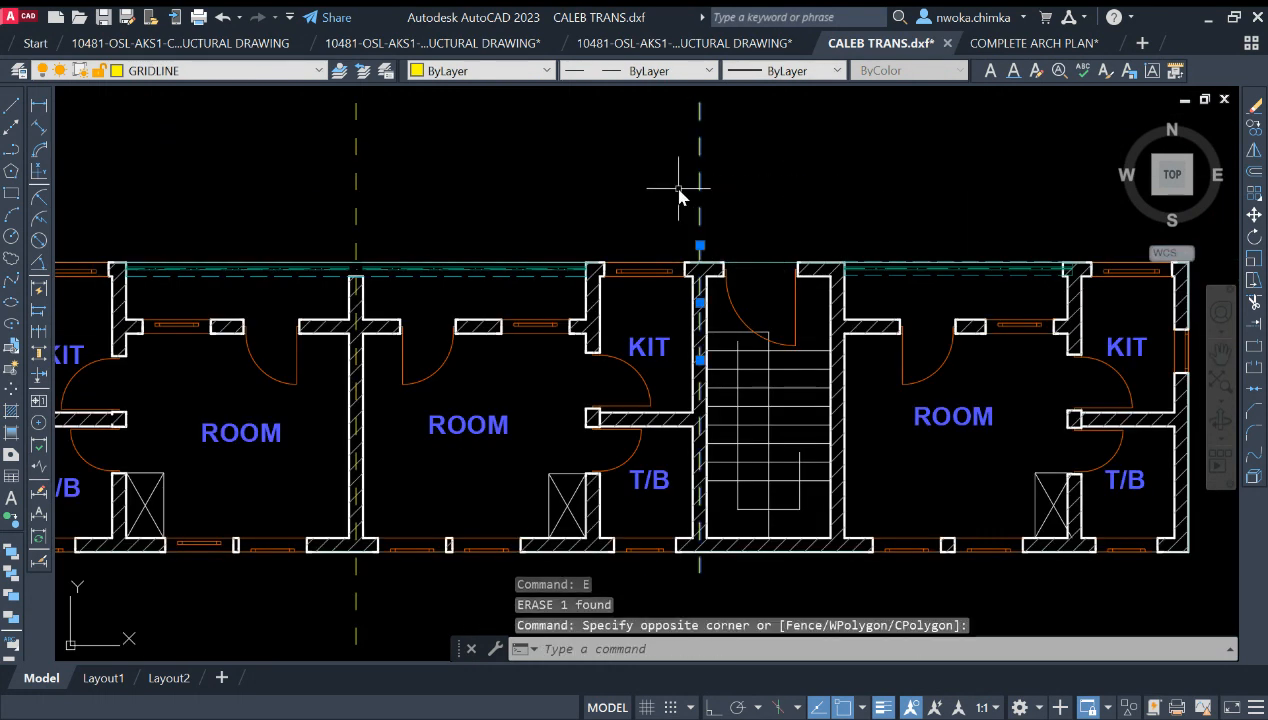
{"action": "type", "text": "c"}
{"action": "type", "text": "co"}
{"action": "key", "text": "Return"}
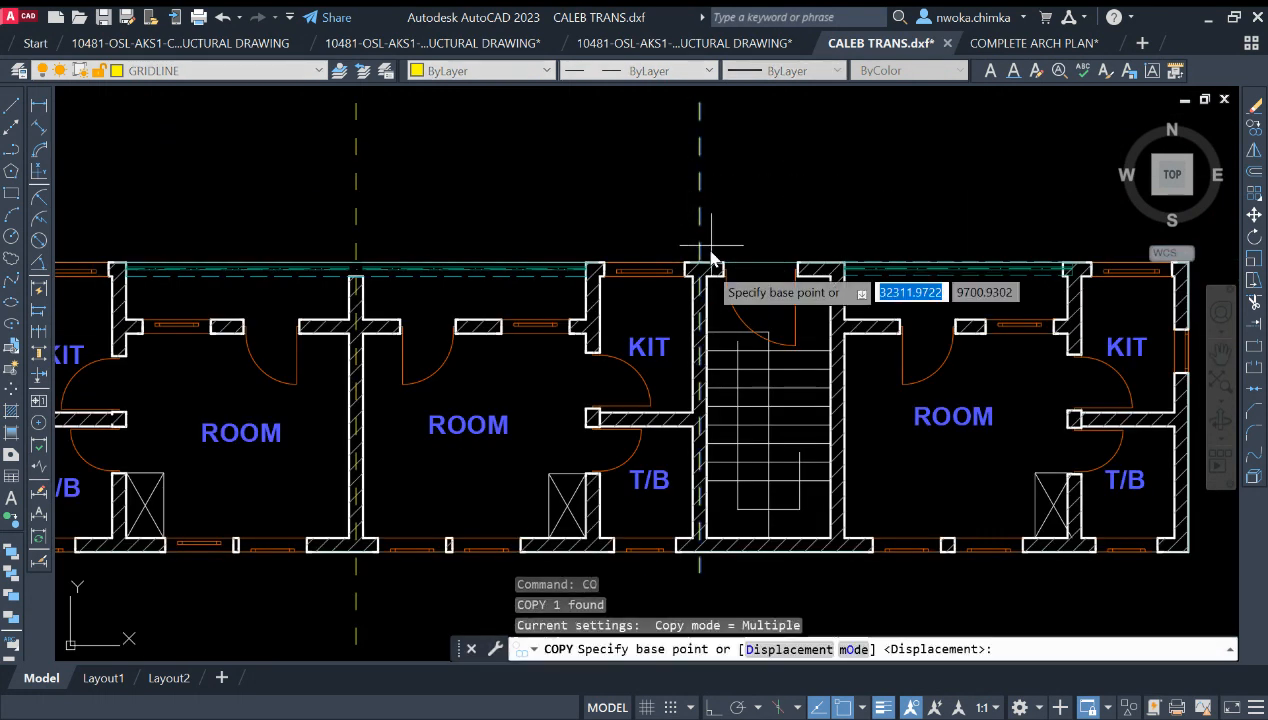
{"action": "scroll", "coordinate": [705, 282], "scroll_direction": "up", "scroll_amount": 10}
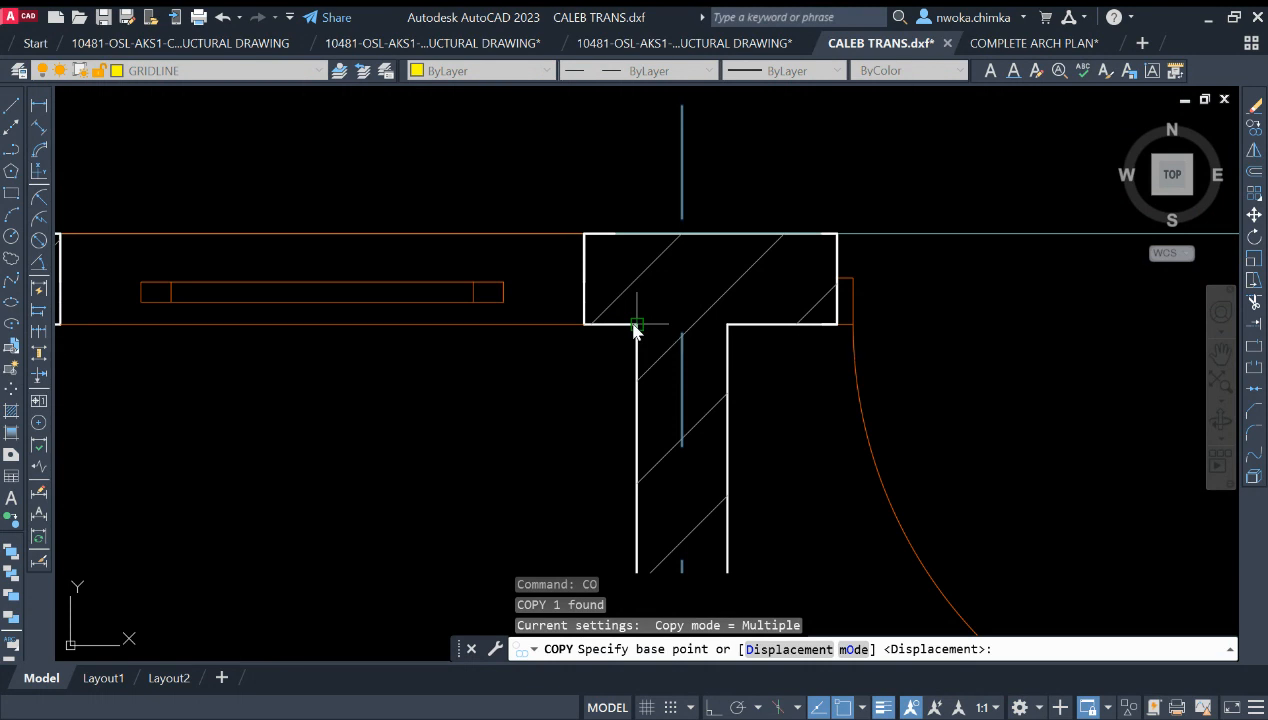
{"action": "left_click", "coordinate": [636, 328]}
{"action": "scroll", "coordinate": [636, 330], "scroll_direction": "down", "scroll_amount": 5}
{"action": "scroll", "coordinate": [705, 340], "scroll_direction": "up", "scroll_amount": 3}
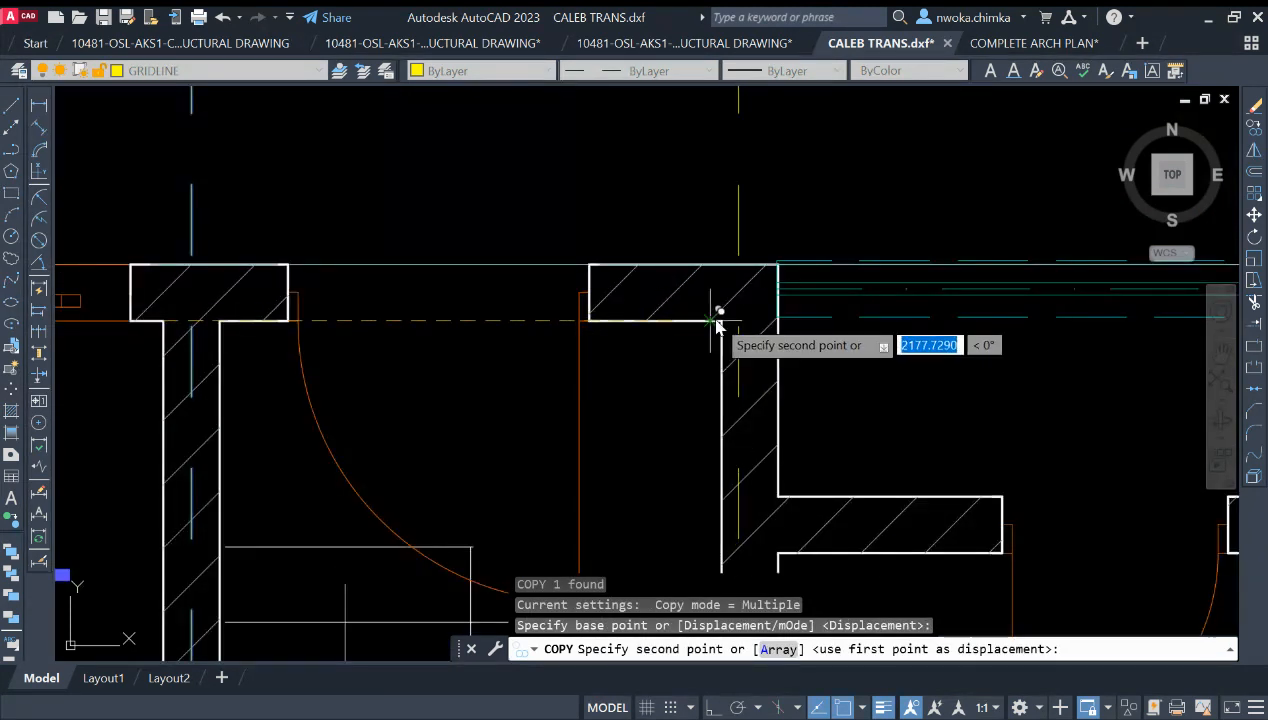
{"action": "scroll", "coordinate": [730, 318], "scroll_direction": "up", "scroll_amount": 2}
{"action": "left_click", "coordinate": [724, 330]}
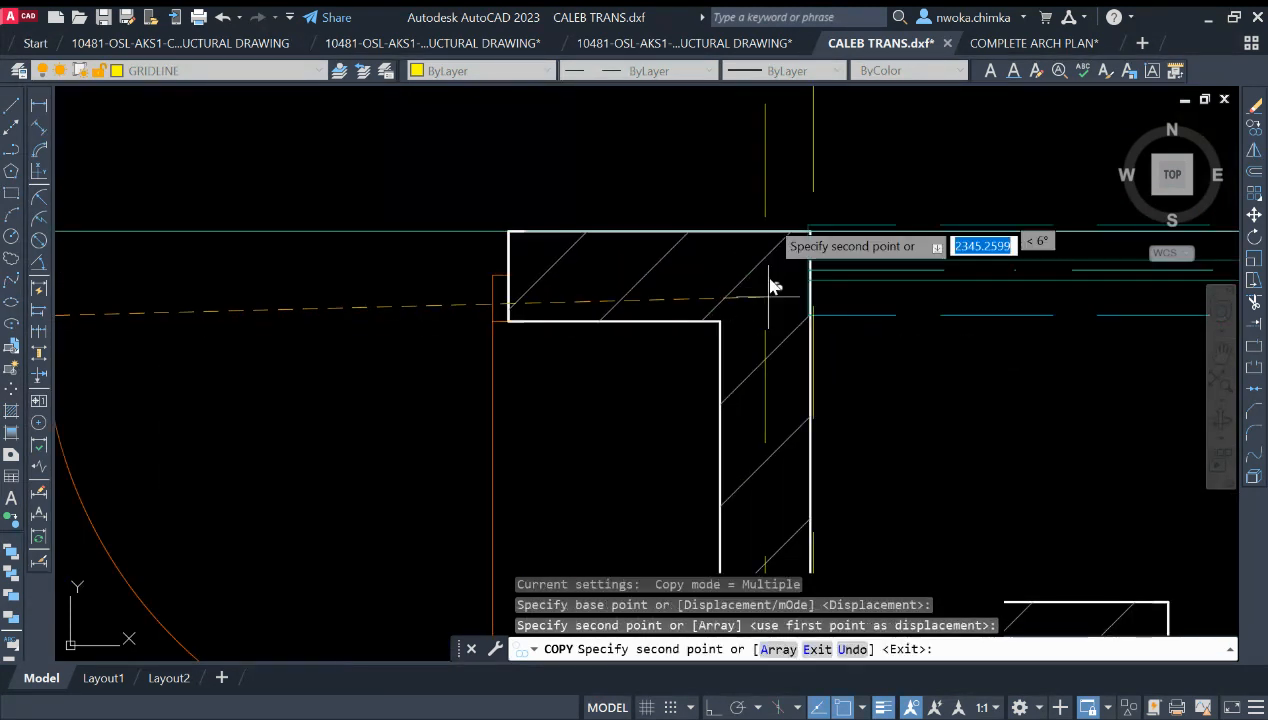
Place another gridline copy on the far right exterior wall, at the inner upper corner of the last KIT.
{"action": "scroll", "coordinate": [768, 280], "scroll_direction": "down", "scroll_amount": 4}
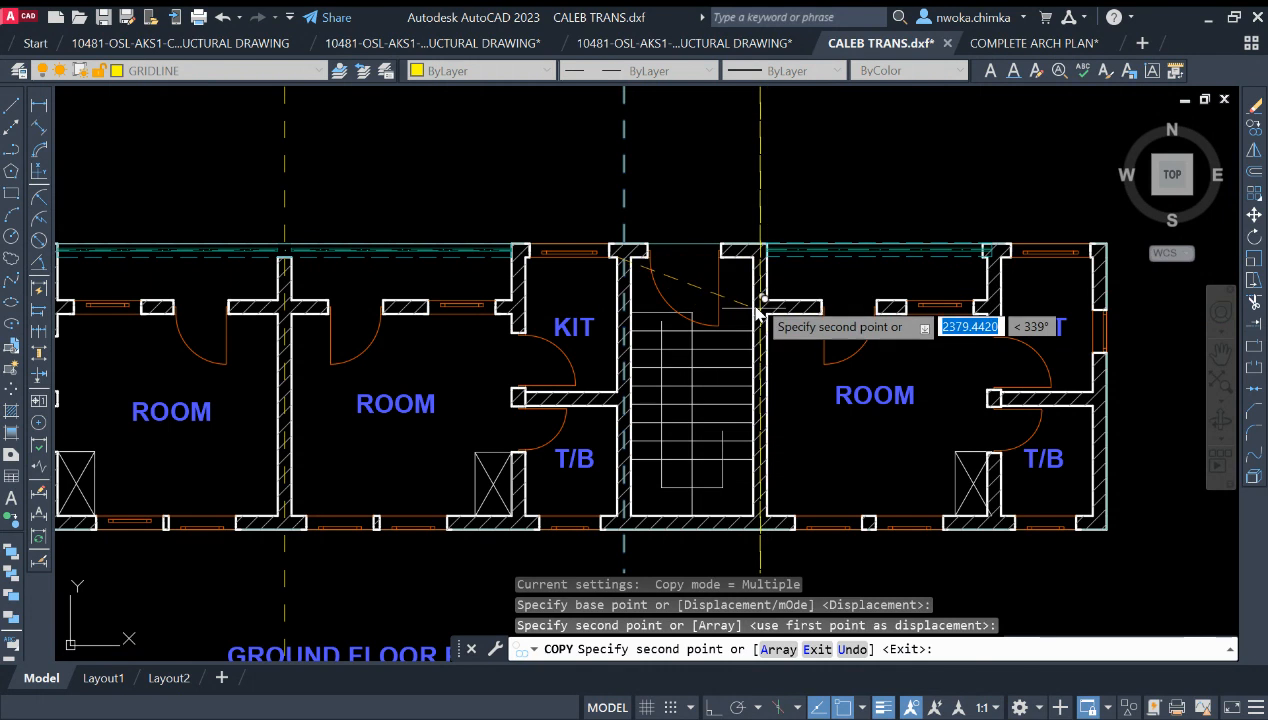
{"action": "middle_click_drag", "start_coordinate": [909, 286], "coordinate": [714, 310]}
{"action": "scroll", "coordinate": [925, 290], "scroll_direction": "up", "scroll_amount": 8}
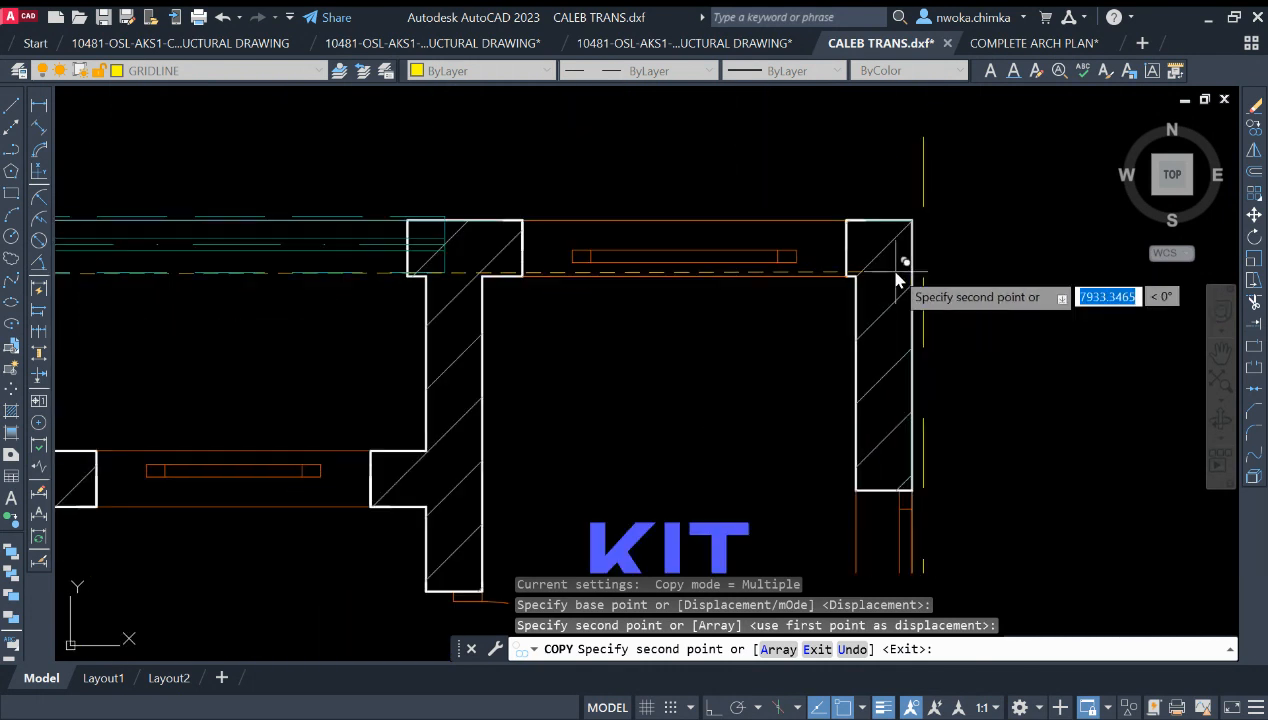
{"action": "scroll", "coordinate": [843, 280], "scroll_direction": "up", "scroll_amount": 4}
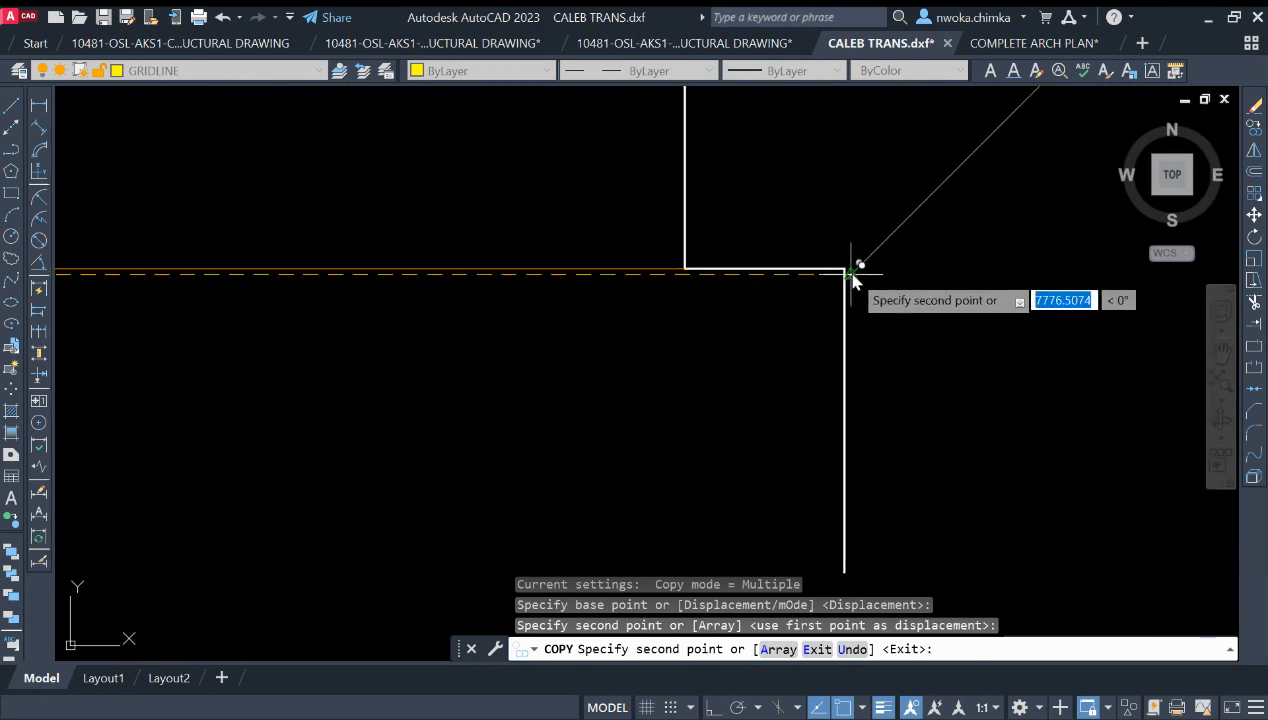
{"action": "left_click", "coordinate": [788, 284]}
Place a further gridline copy on the wall between the third ROOM and its KIT, and end the copying.
{"action": "scroll", "coordinate": [787, 288], "scroll_direction": "down", "scroll_amount": 10}
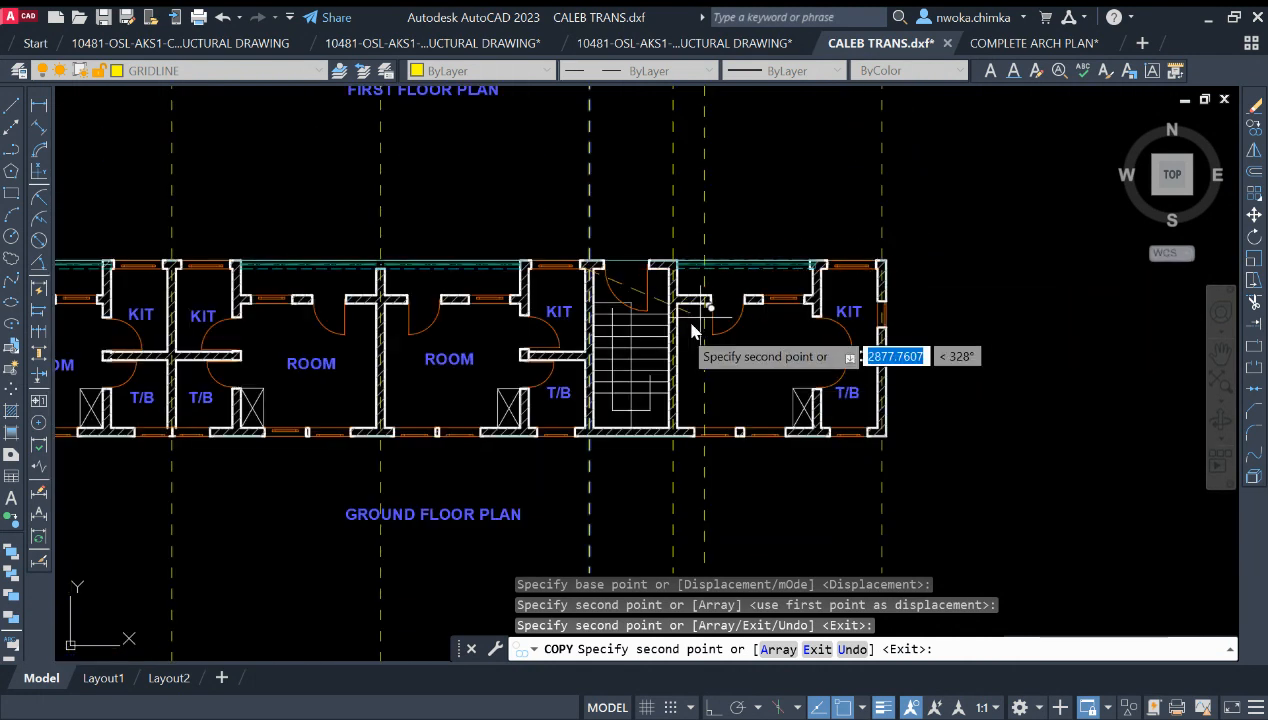
{"action": "middle_click_drag", "start_coordinate": [690, 310], "coordinate": [890, 310]}
{"action": "scroll", "coordinate": [757, 284], "scroll_direction": "up", "scroll_amount": 10}
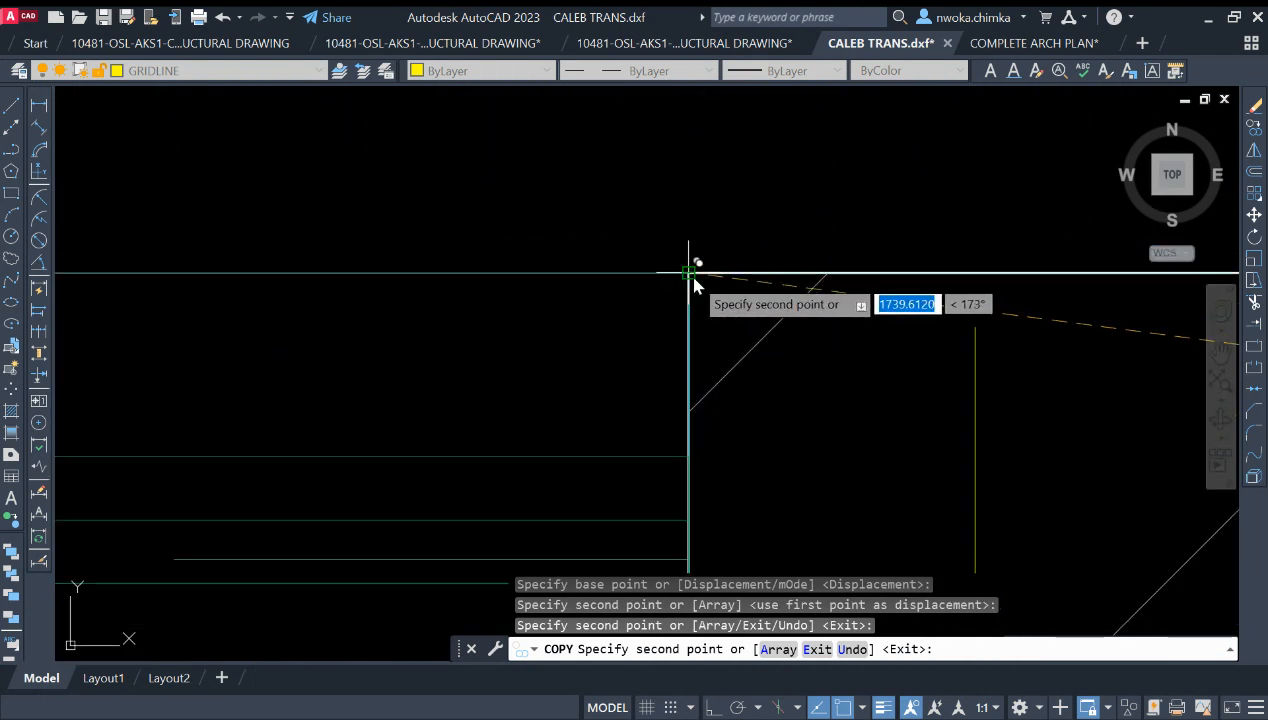
{"action": "scroll", "coordinate": [693, 275], "scroll_direction": "down", "scroll_amount": 8}
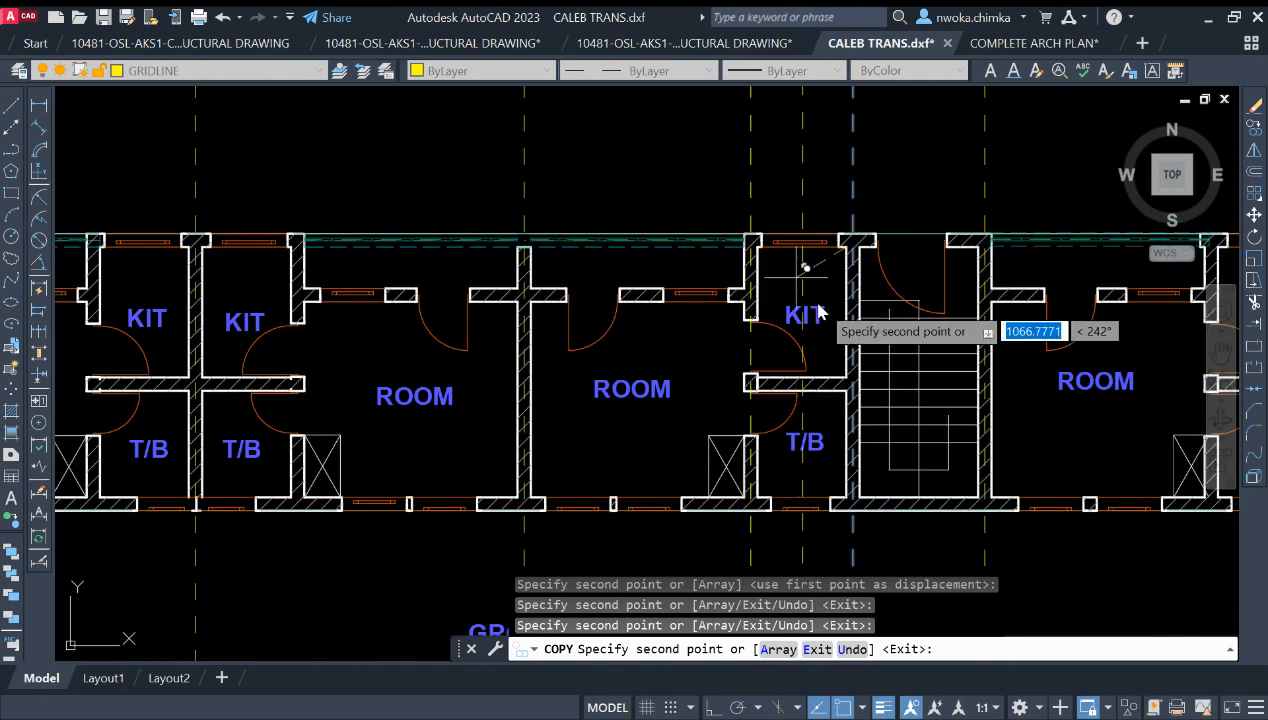
{"action": "scroll", "coordinate": [800, 255], "scroll_direction": "down", "scroll_amount": 2}
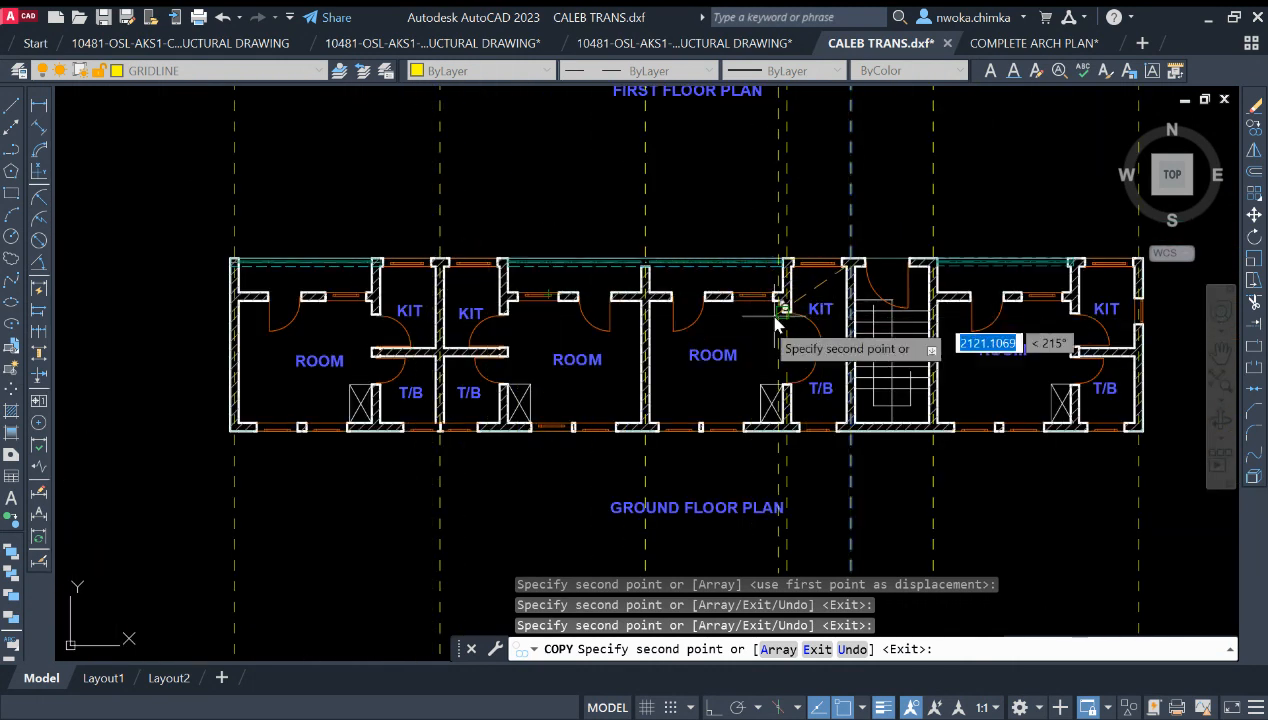
{"action": "key", "text": "Escape"}
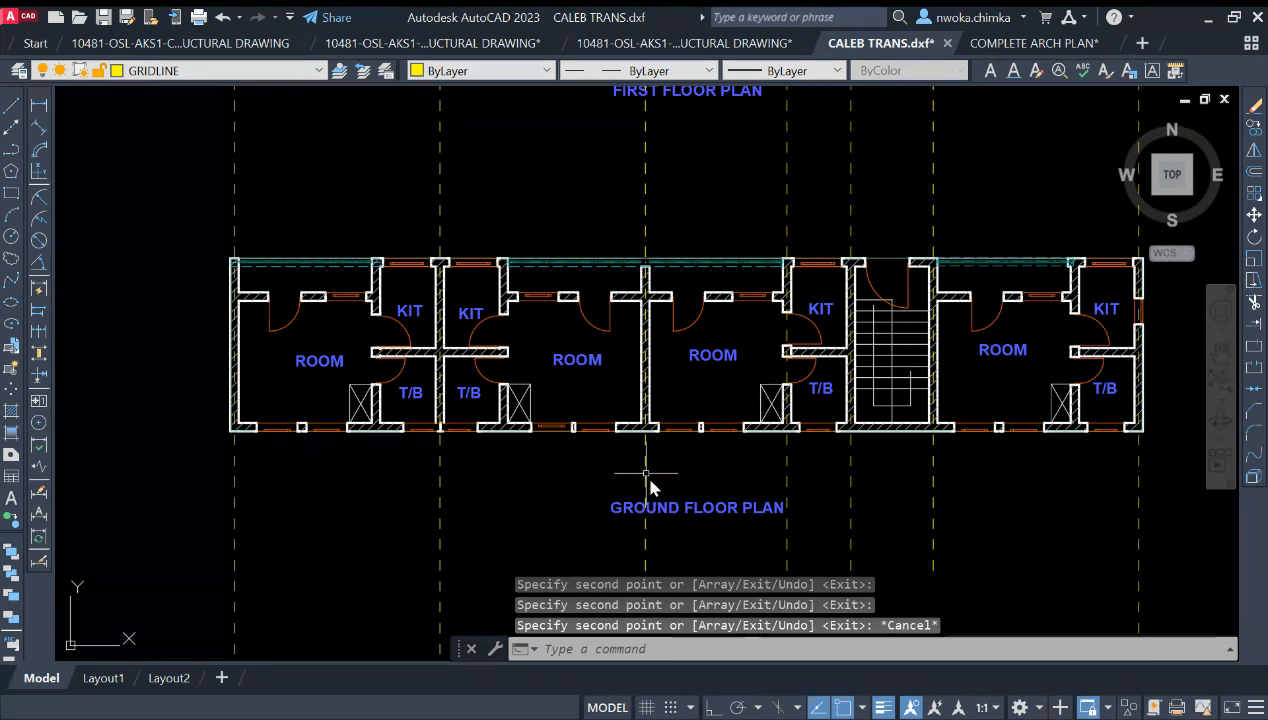
Check the vertical gridlines against the walls of the ground and first floor plans.
{"action": "scroll", "coordinate": [650, 480], "scroll_direction": "down", "scroll_amount": 2}
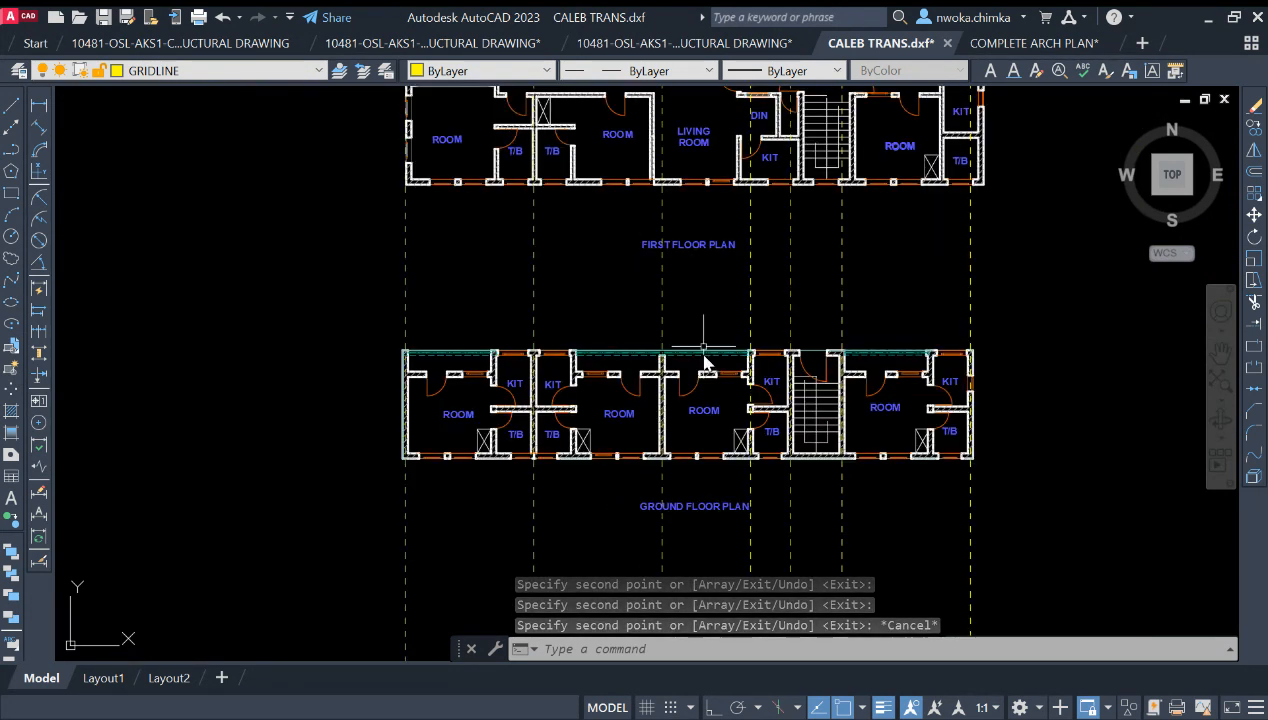
{"action": "middle_click_drag", "start_coordinate": [645, 552], "coordinate": [665, 354]}
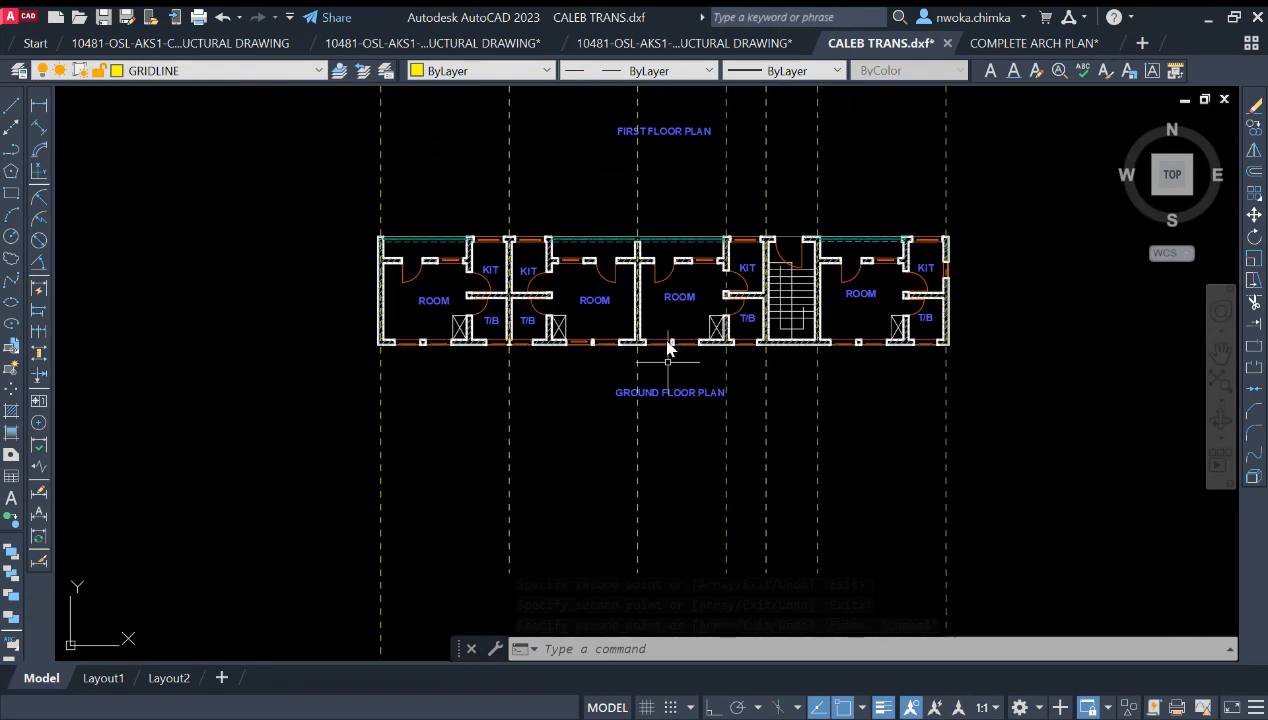
{"action": "scroll", "coordinate": [665, 360], "scroll_direction": "up", "scroll_amount": 3}
{"action": "middle_click_drag", "start_coordinate": [330, 210], "coordinate": [355, 310]}
{"action": "scroll", "coordinate": [355, 310], "scroll_direction": "up", "scroll_amount": 2}
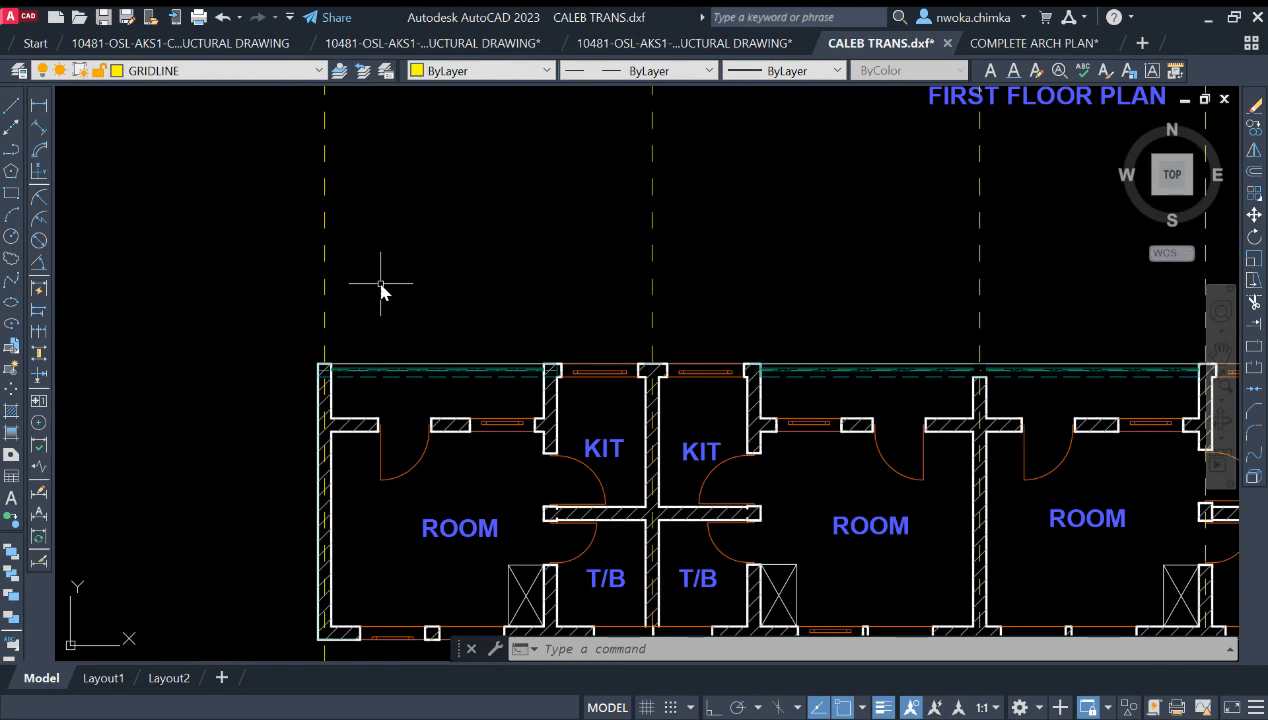
{"action": "scroll", "coordinate": [400, 290], "scroll_direction": "down", "scroll_amount": 3}
{"action": "key", "text": "Escape"}
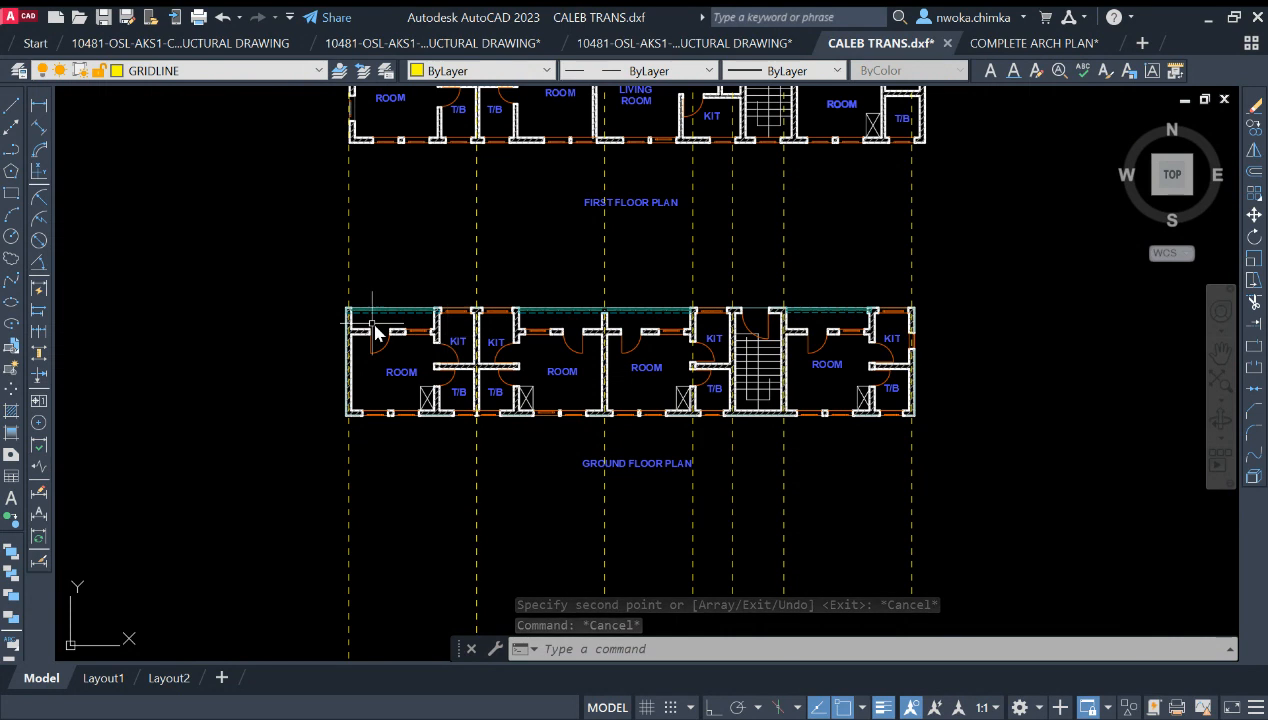
{"action": "scroll", "coordinate": [346, 318], "scroll_direction": "up", "scroll_amount": 2}
{"action": "scroll", "coordinate": [346, 318], "scroll_direction": "up", "scroll_amount": 2}
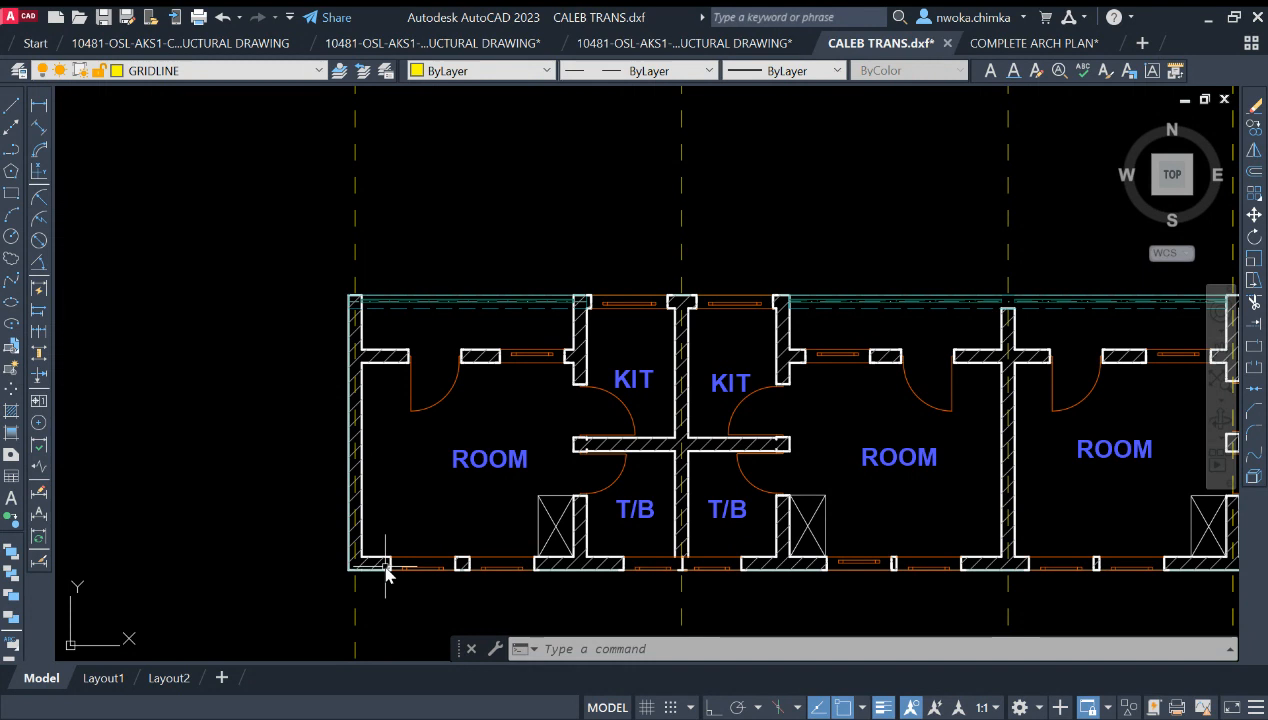
{"action": "key", "text": "Return"}
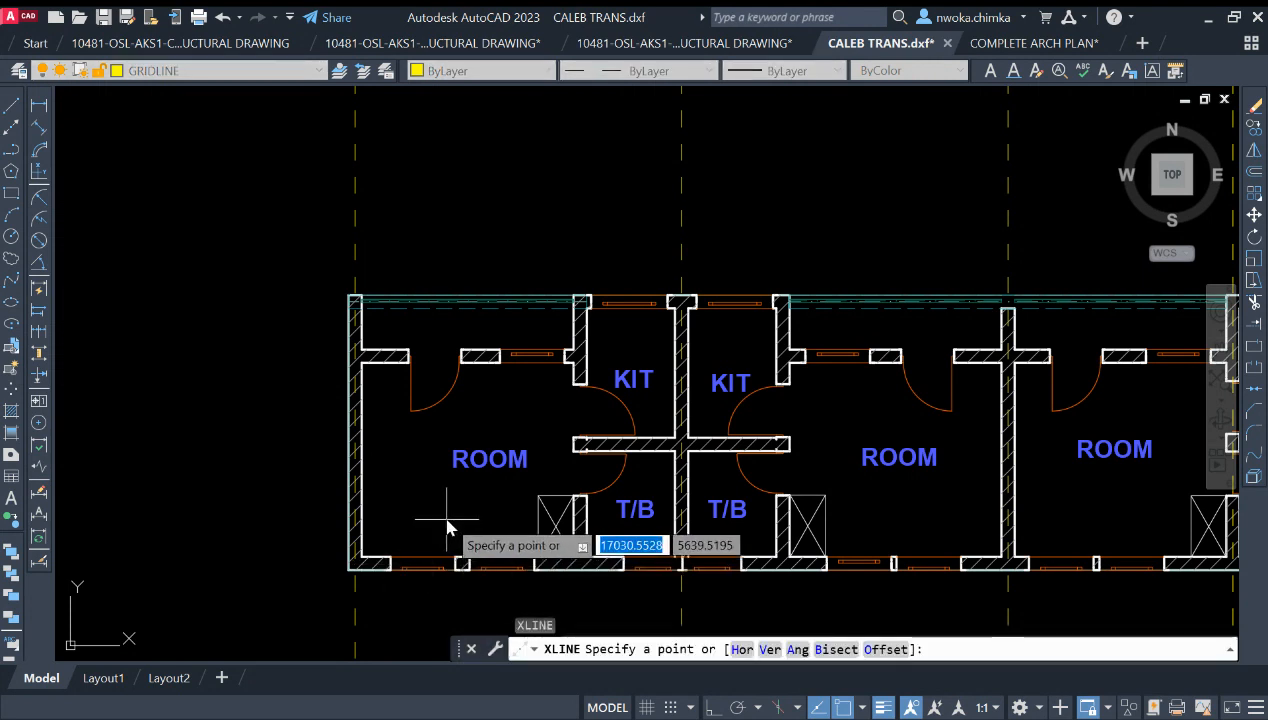
{"action": "type", "text": "H"}
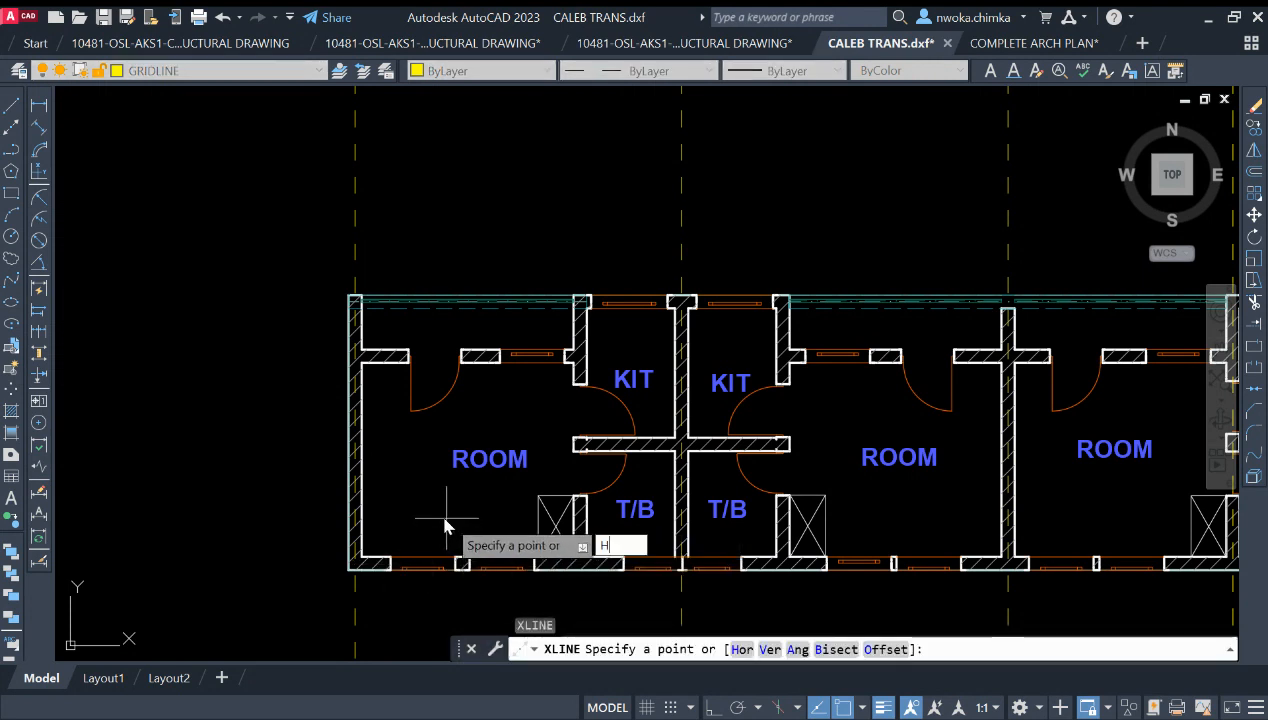
{"action": "key", "text": "Return"}
{"action": "scroll", "coordinate": [414, 587], "scroll_direction": "up", "scroll_amount": 9}
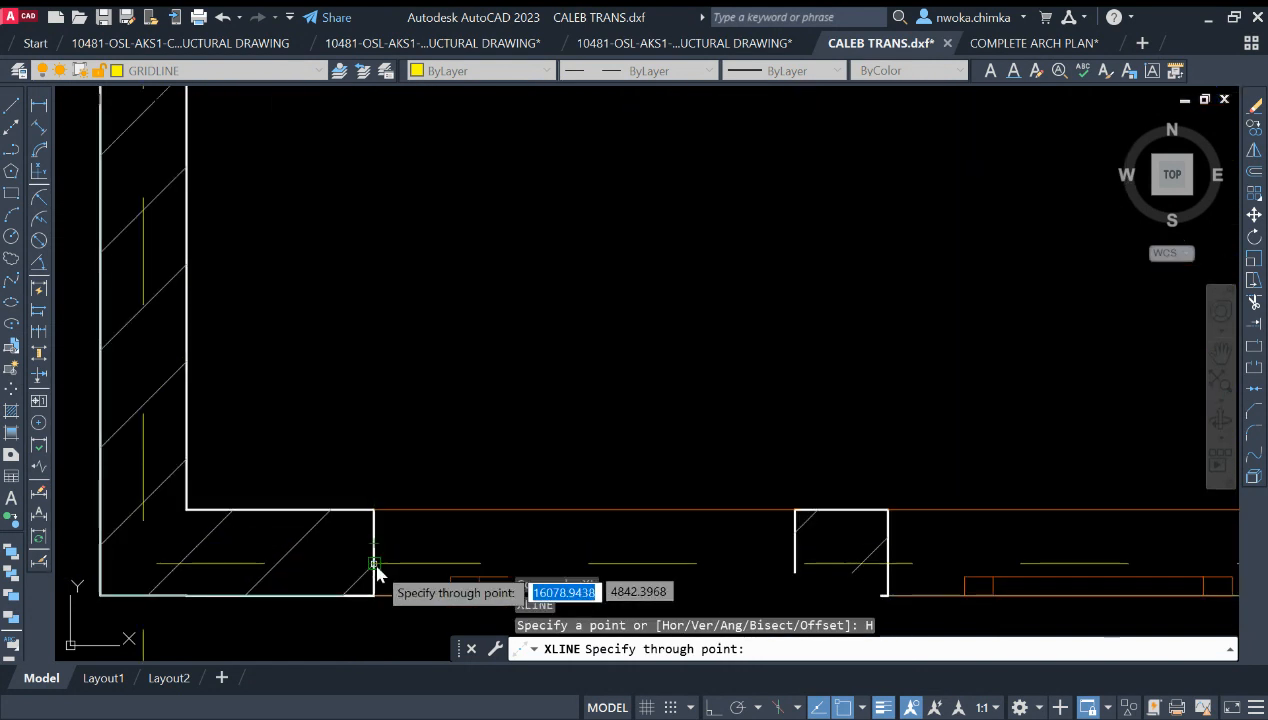
{"action": "scroll", "coordinate": [375, 560], "scroll_direction": "up", "scroll_amount": 2}
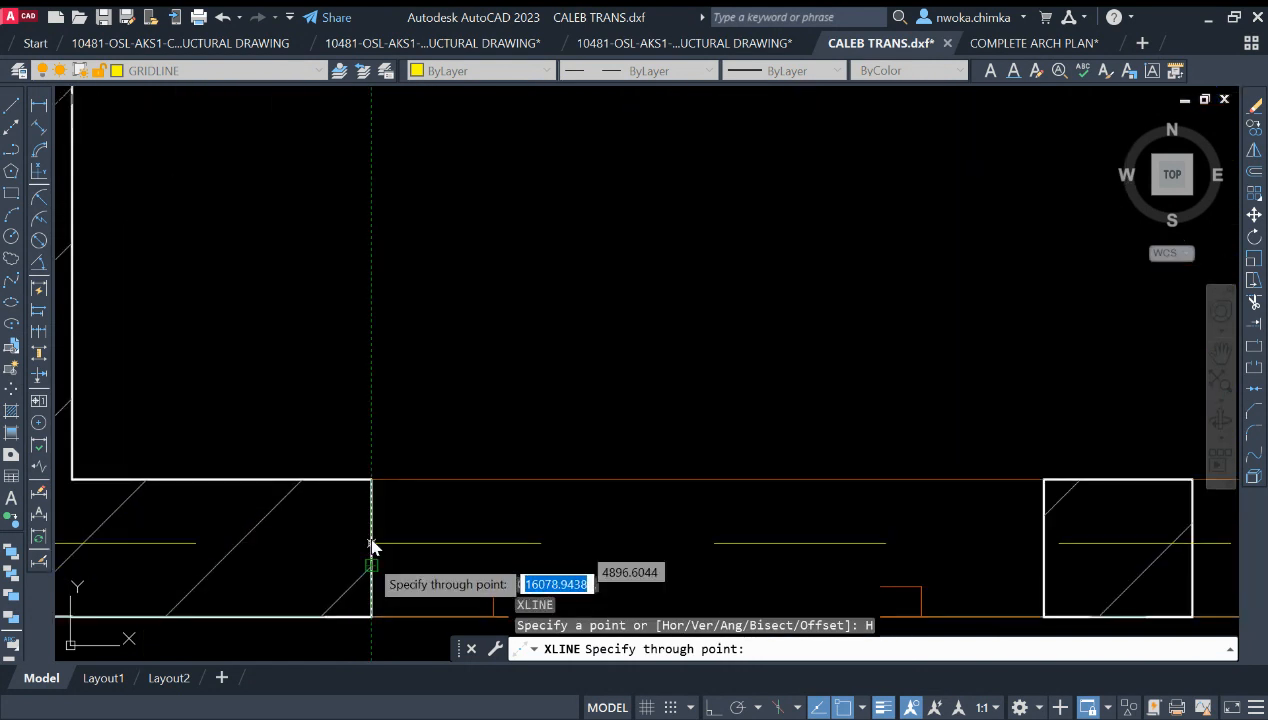
{"action": "key", "text": "Escape"}
Draw a short vertical line across the thickness of the lower exterior wall near the first ROOM's corner.
{"action": "type", "text": "l"}
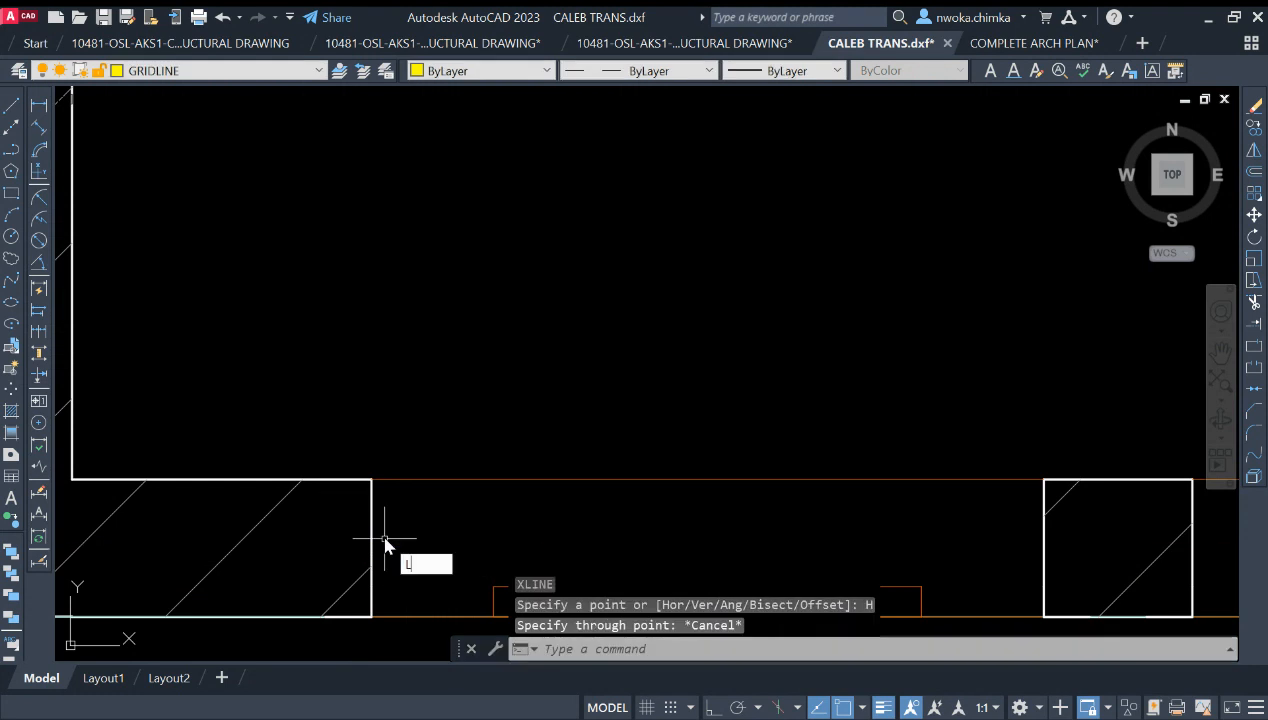
{"action": "key", "text": "Return"}
{"action": "left_click", "coordinate": [256, 480]}
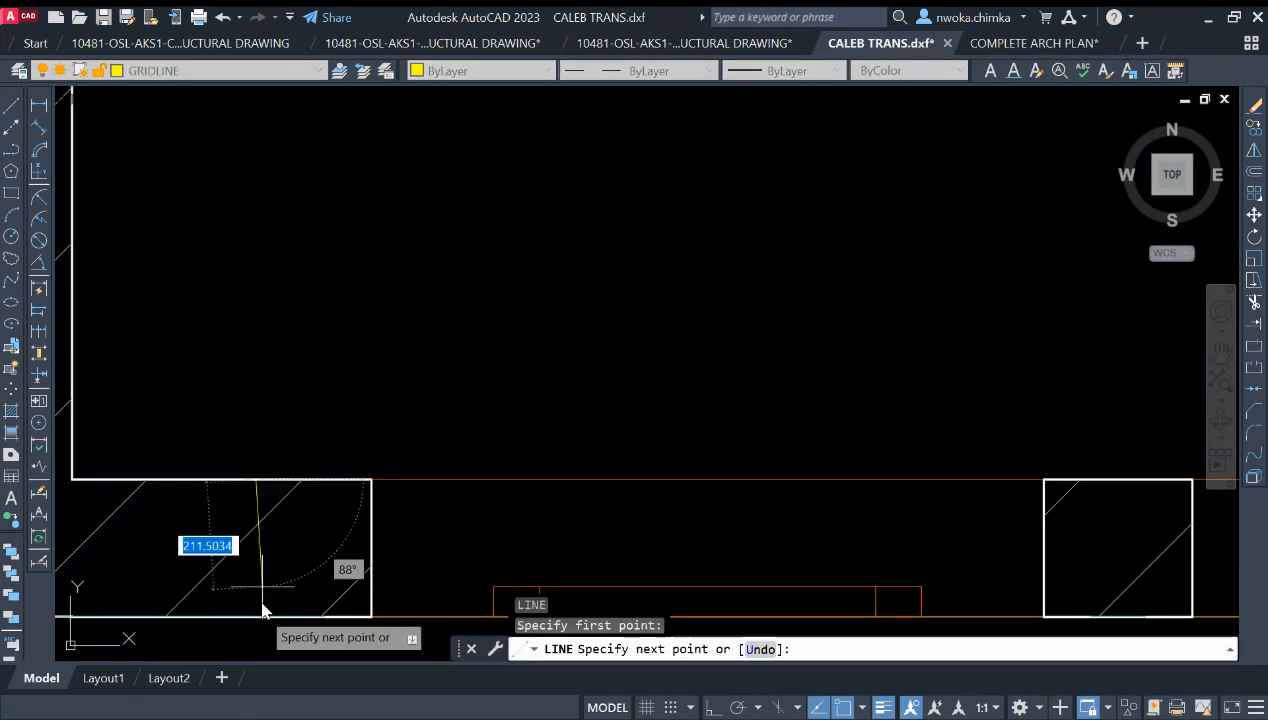
{"action": "left_click", "coordinate": [256, 616]}
{"action": "key", "text": "Escape"}
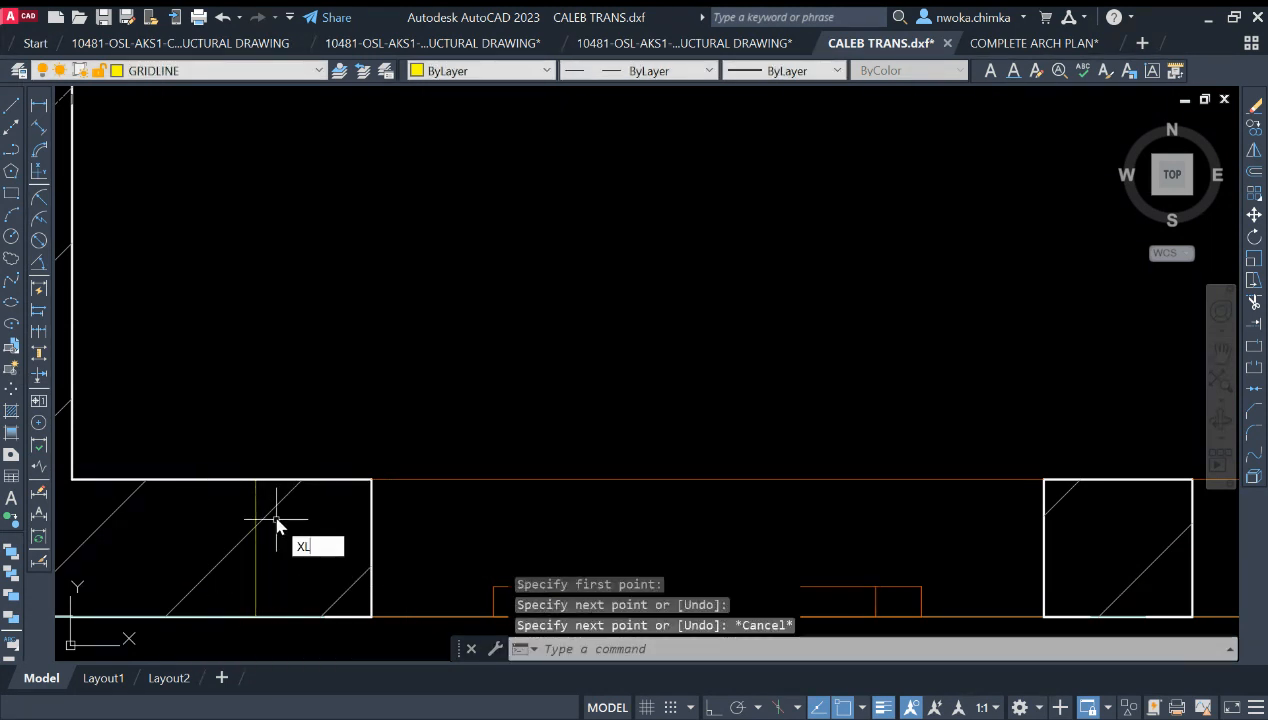
Draw a horizontal construction line through the midpoint of the short line across the lower exterior wall.
{"action": "key", "text": "Return"}
{"action": "type", "text": "H"}
{"action": "key", "text": "Return"}
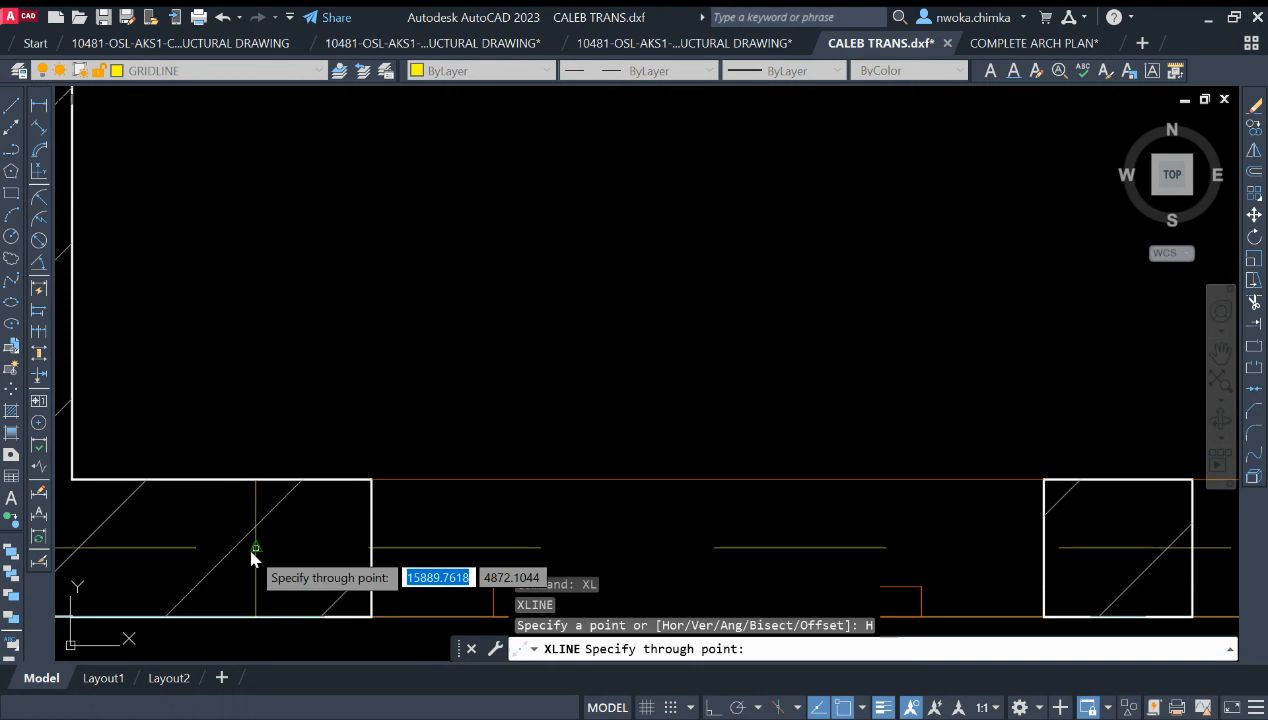
{"action": "left_click", "coordinate": [255, 548]}
{"action": "key", "text": "Escape"}
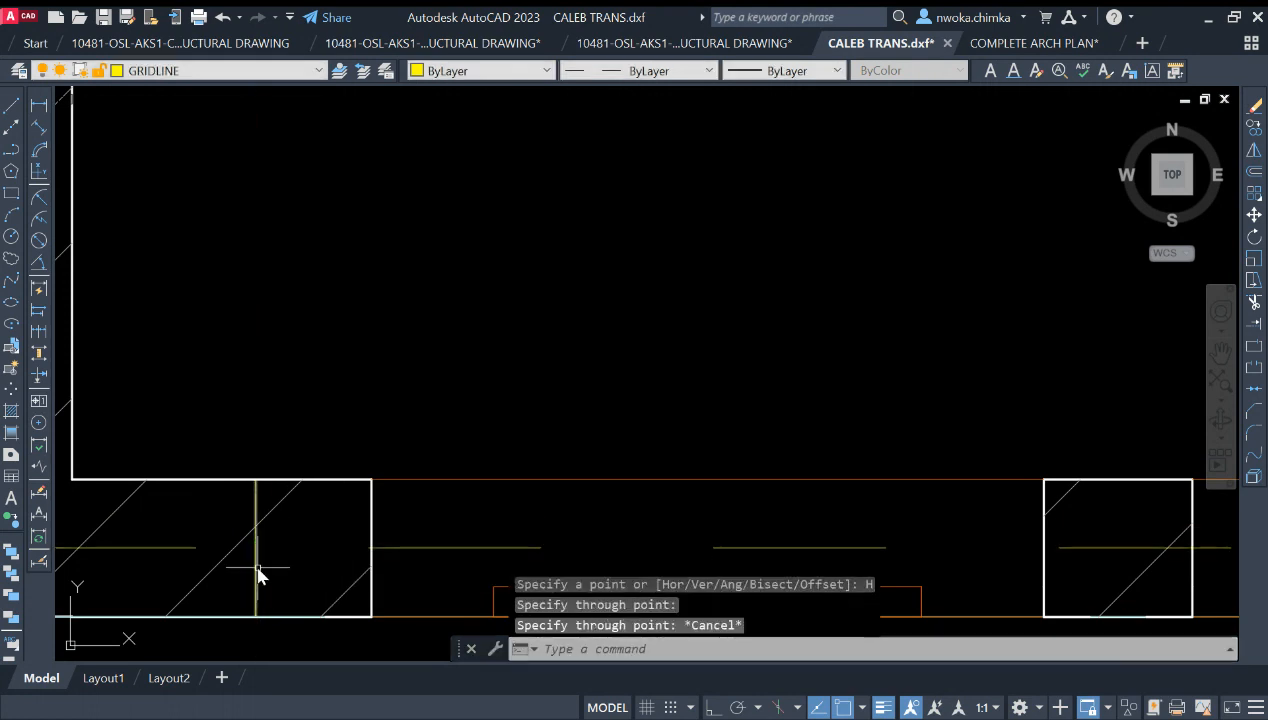
Erase the short vertical helper line across the lower exterior wall.
{"action": "left_click", "coordinate": [256, 576]}
{"action": "key", "text": "Return"}
{"action": "scroll", "coordinate": [447, 459], "scroll_direction": "down", "scroll_amount": 6}
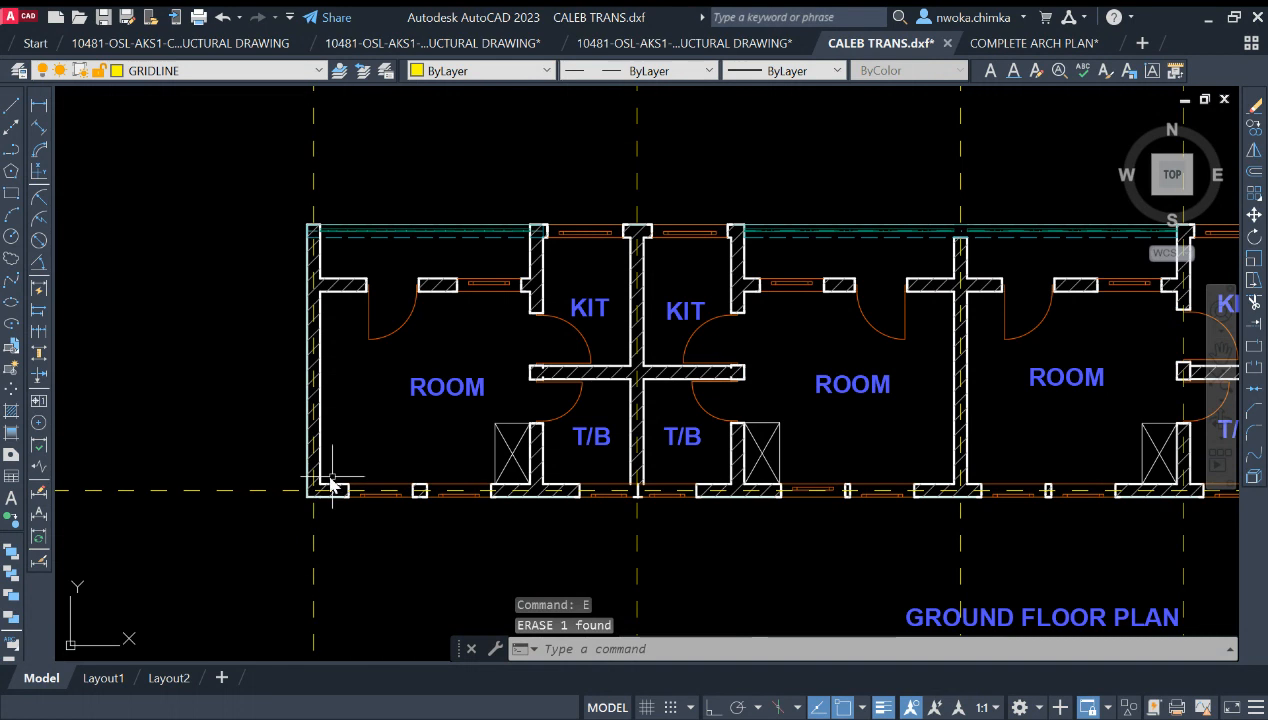
{"action": "scroll", "coordinate": [300, 475], "scroll_direction": "down", "scroll_amount": 2}
{"action": "left_click", "coordinate": [263, 444]}
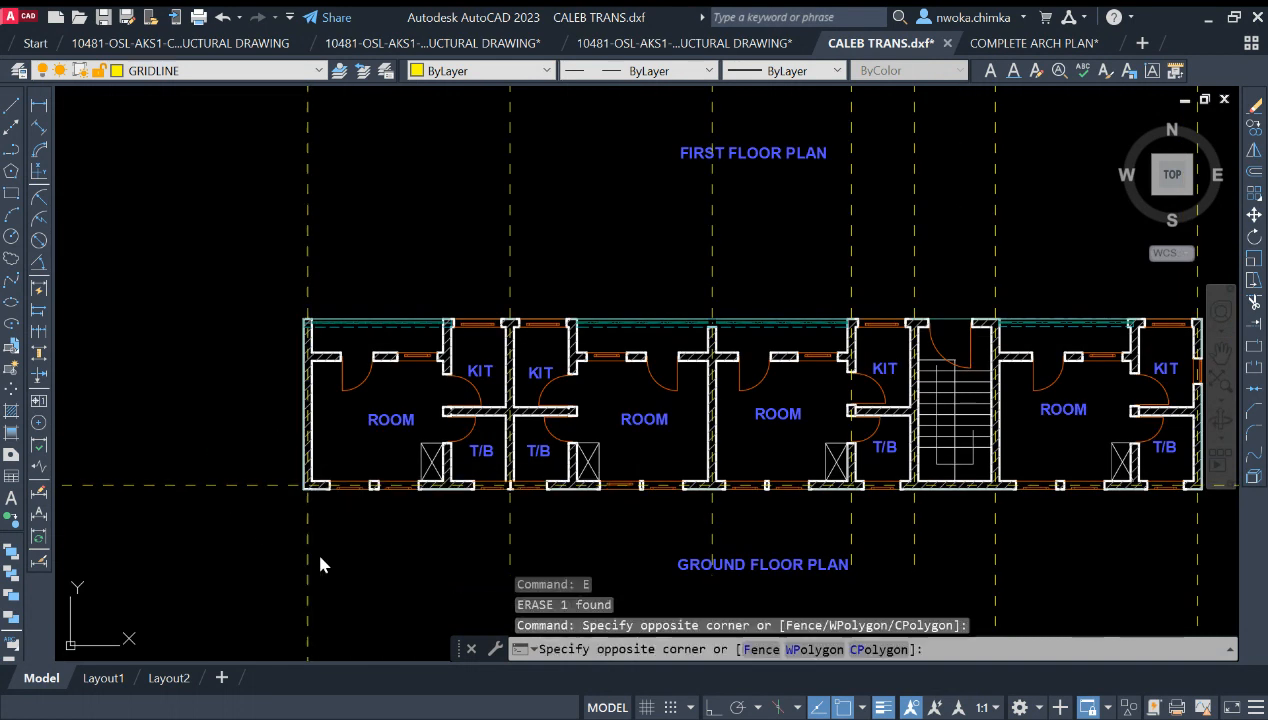
{"action": "left_click", "coordinate": [320, 565]}
{"action": "left_click", "coordinate": [266, 473]}
{"action": "left_click", "coordinate": [264, 472]}
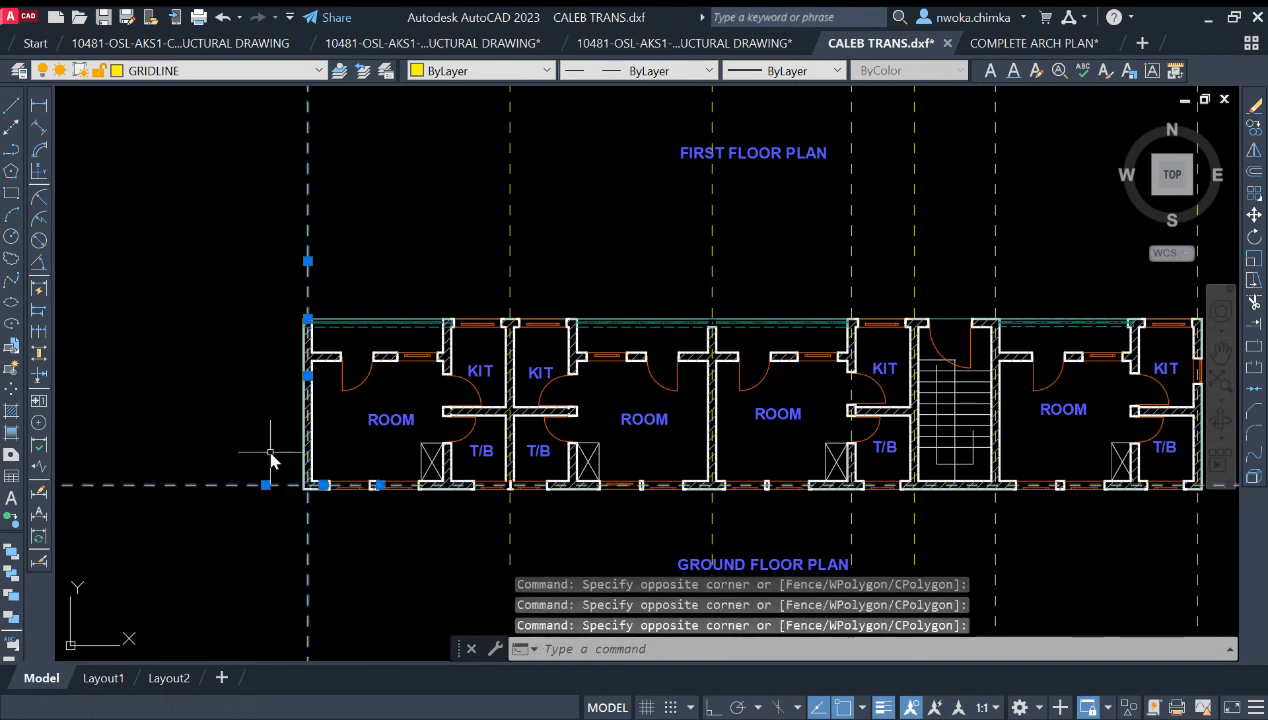
{"action": "scroll", "coordinate": [270, 470], "scroll_direction": "up", "scroll_amount": 4}
{"action": "key", "text": "Escape"}
Copy the horizontal gridline from the lower exterior wall to the partition between KIT and T/B on the ground floor plan.
{"action": "left_click", "coordinate": [273, 506]}
{"action": "left_click", "coordinate": [239, 556]}
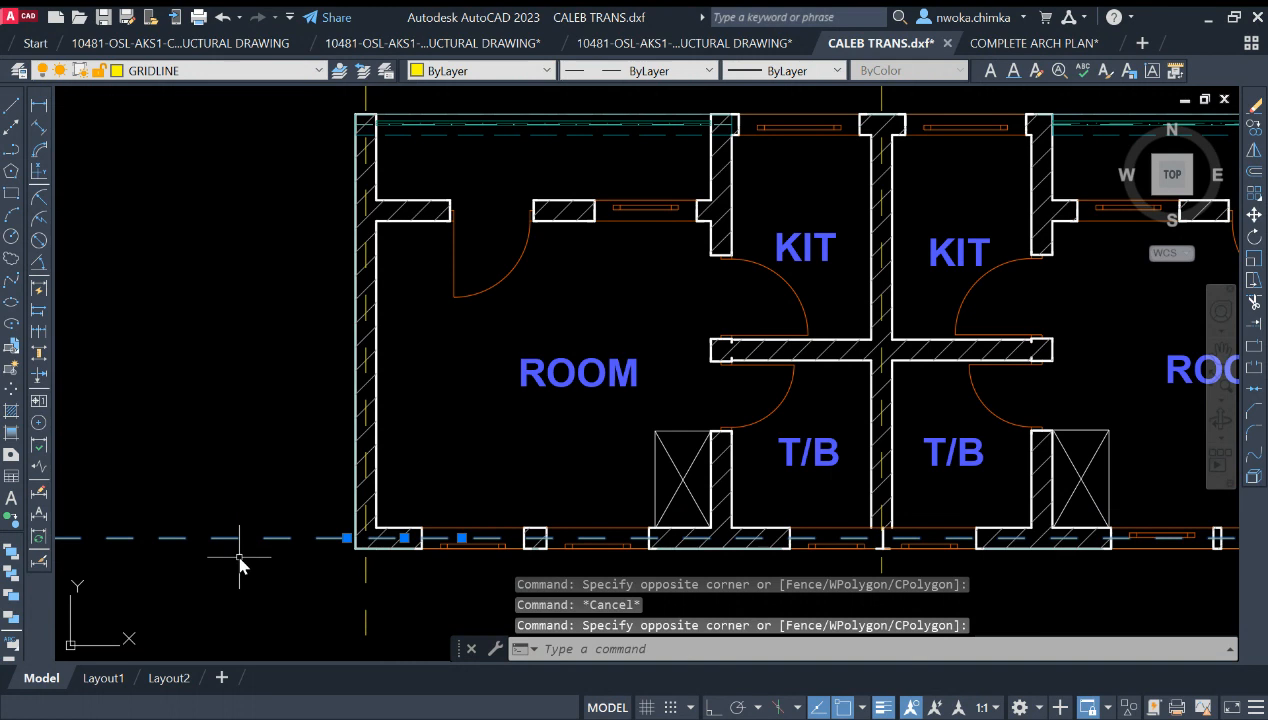
{"action": "type", "text": "CO"}
{"action": "key", "text": "Return"}
{"action": "scroll", "coordinate": [360, 520], "scroll_direction": "up", "scroll_amount": 5}
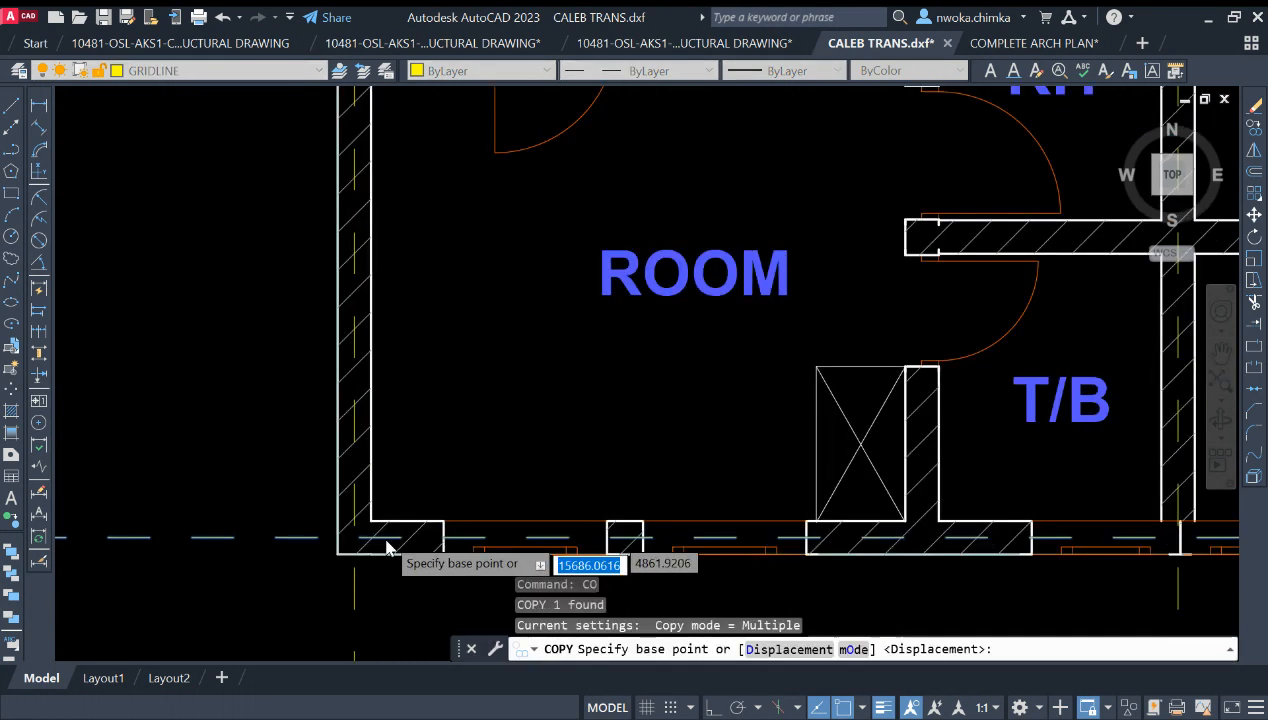
{"action": "left_click", "coordinate": [349, 493]}
{"action": "scroll", "coordinate": [334, 504], "scroll_direction": "down", "scroll_amount": 5}
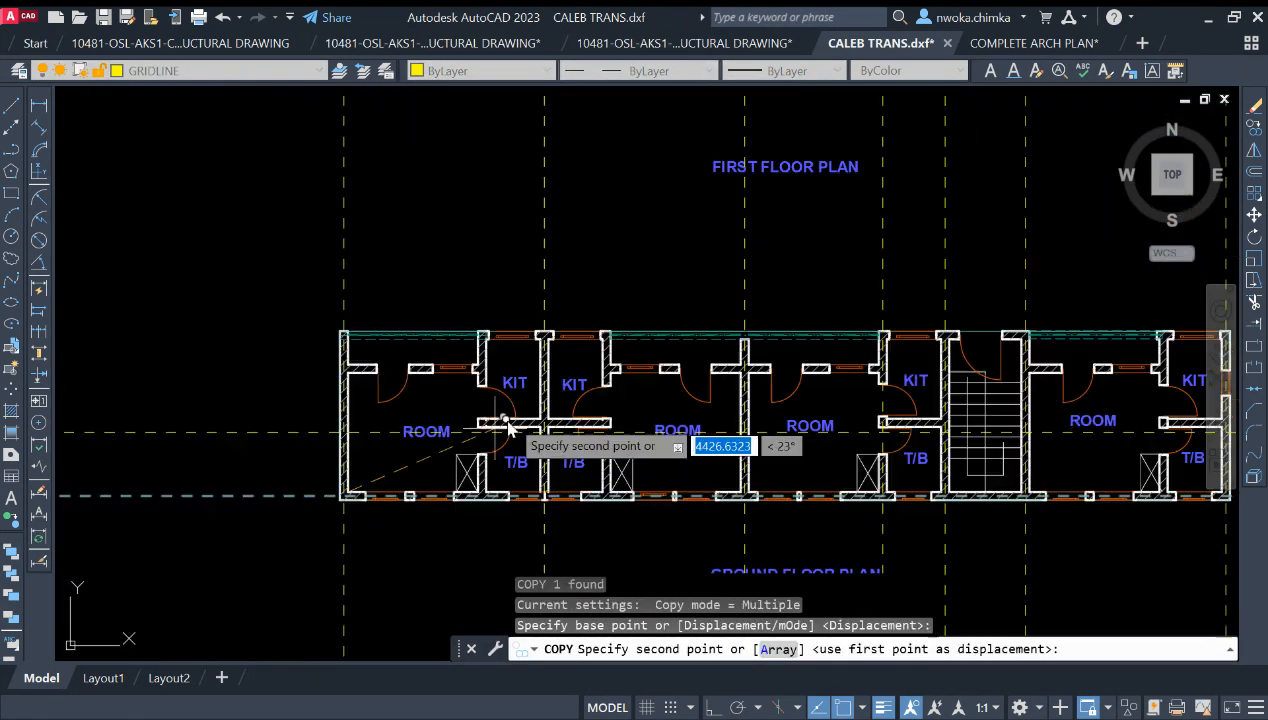
{"action": "scroll", "coordinate": [430, 410], "scroll_direction": "up", "scroll_amount": 6}
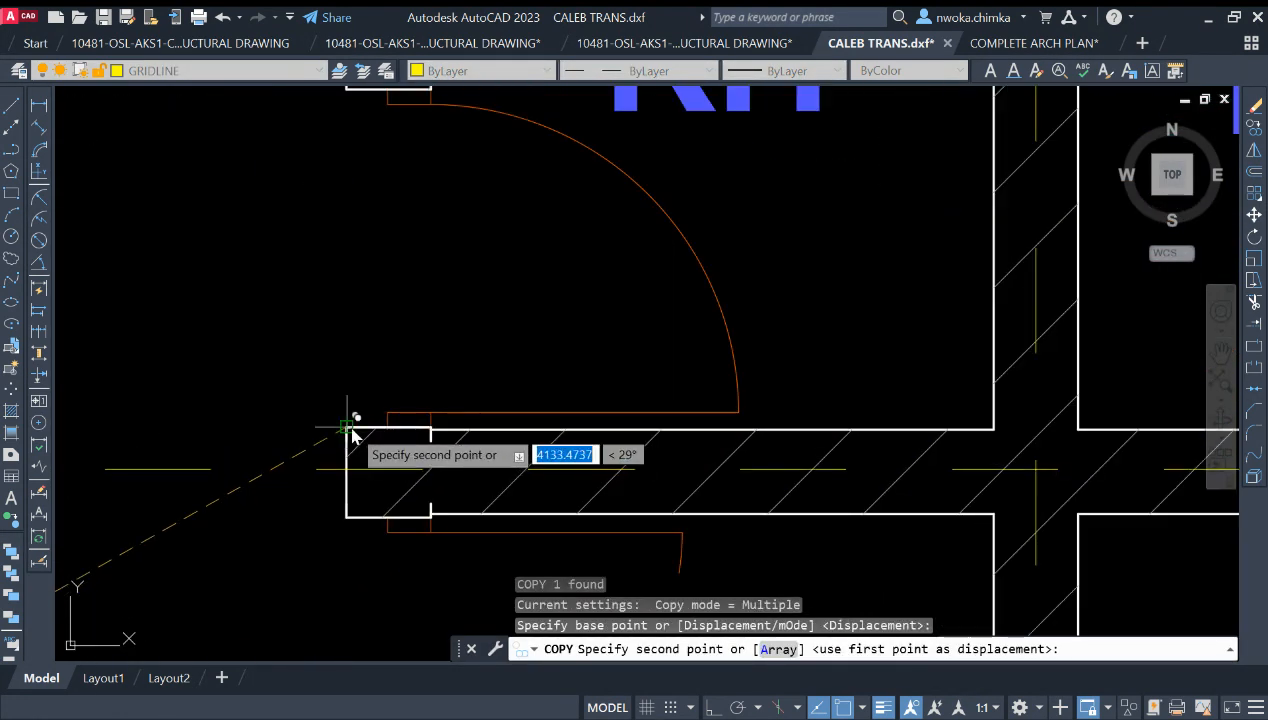
{"action": "left_click", "coordinate": [350, 427]}
{"action": "scroll", "coordinate": [402, 447], "scroll_direction": "down", "scroll_amount": 6}
Place another copy of the horizontal gridline through the upper exterior wall of the ground floor plan and finish copying.
{"action": "scroll", "coordinate": [232, 310], "scroll_direction": "up", "scroll_amount": 9}
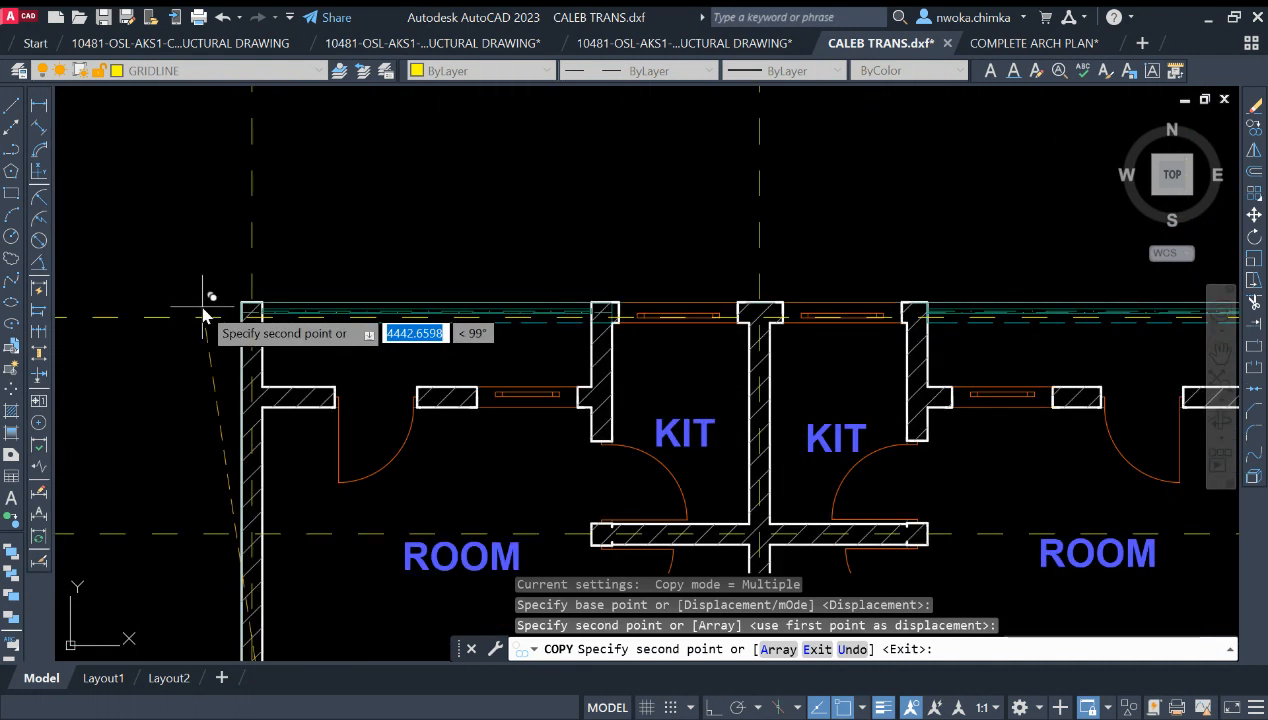
{"action": "left_click", "coordinate": [318, 298]}
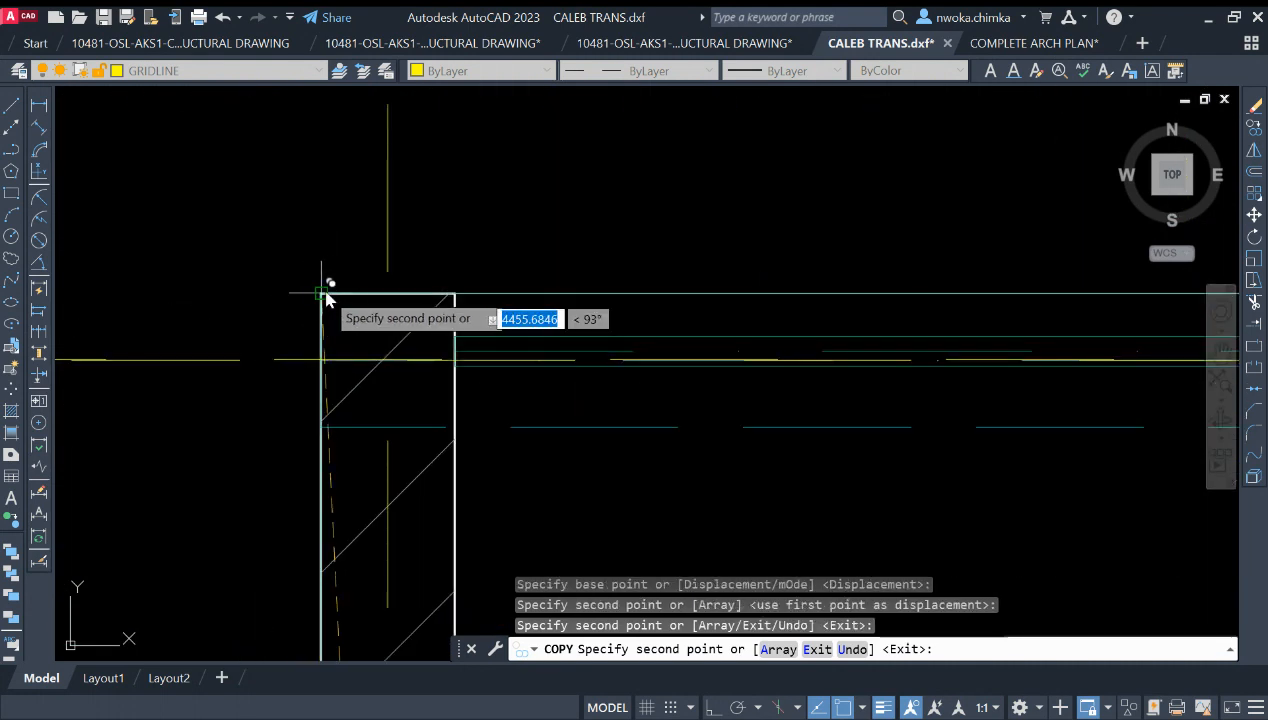
{"action": "scroll", "coordinate": [305, 318], "scroll_direction": "down", "scroll_amount": 6}
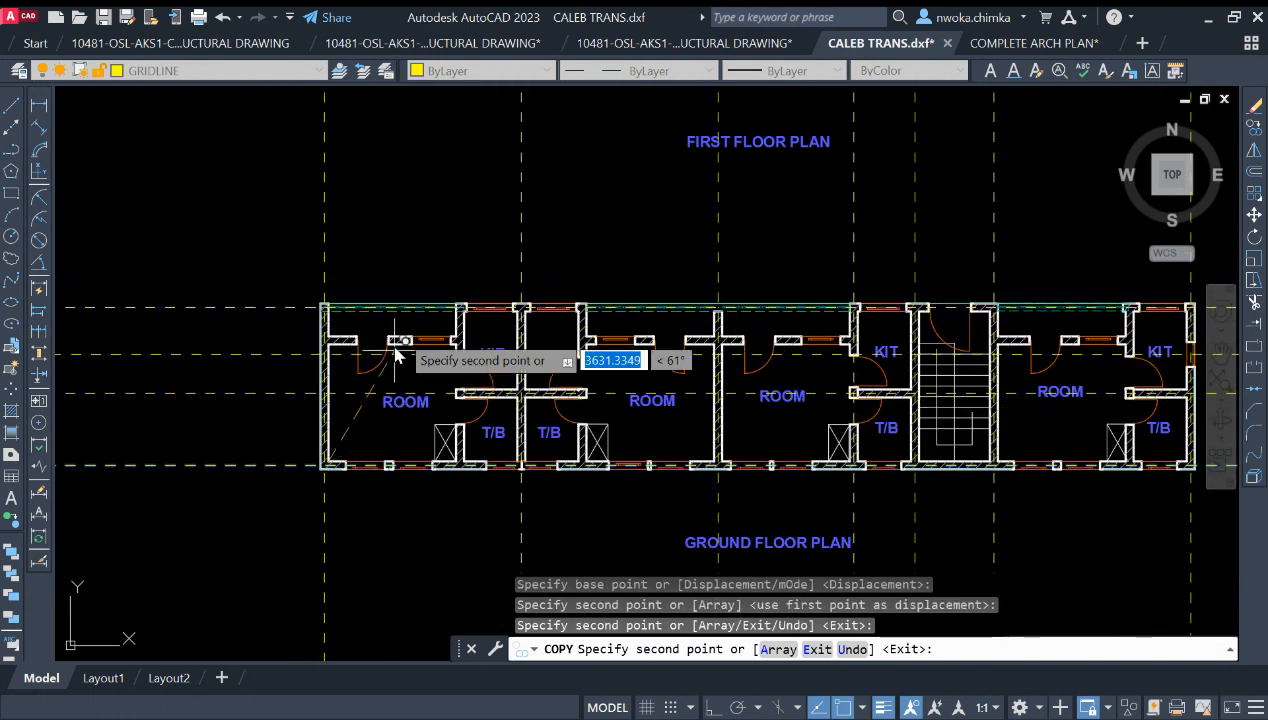
{"action": "middle_click_drag", "start_coordinate": [849, 396], "coordinate": [563, 388]}
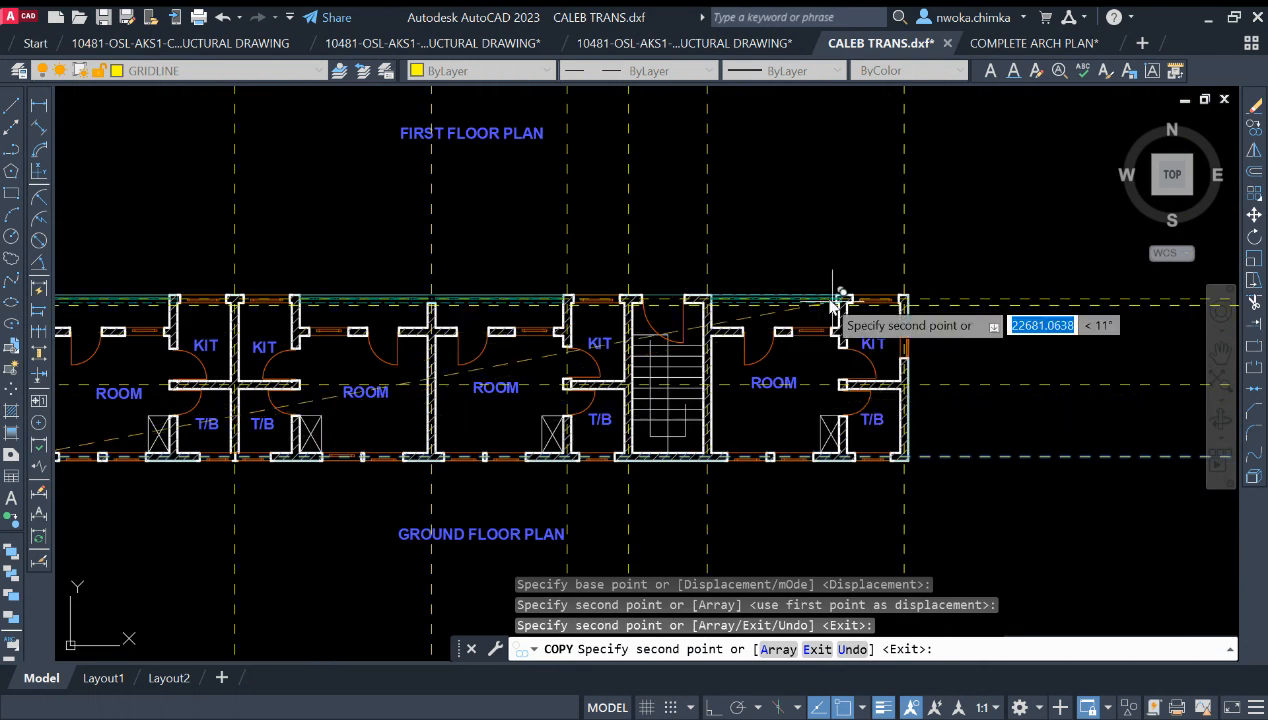
{"action": "scroll", "coordinate": [874, 340], "scroll_direction": "up", "scroll_amount": 2}
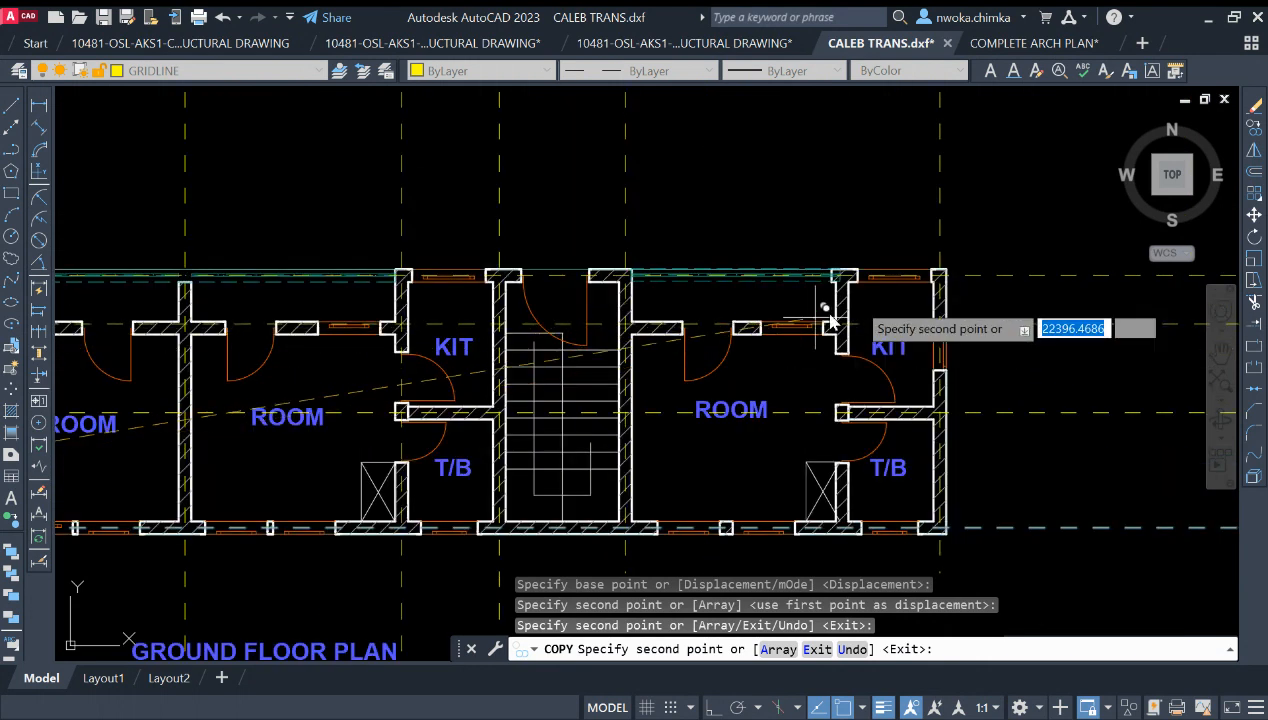
{"action": "key", "text": "Escape"}
Check the three horizontal gridlines against the walls along the ground floor plan.
{"action": "scroll", "coordinate": [1067, 267], "scroll_direction": "down", "scroll_amount": 4}
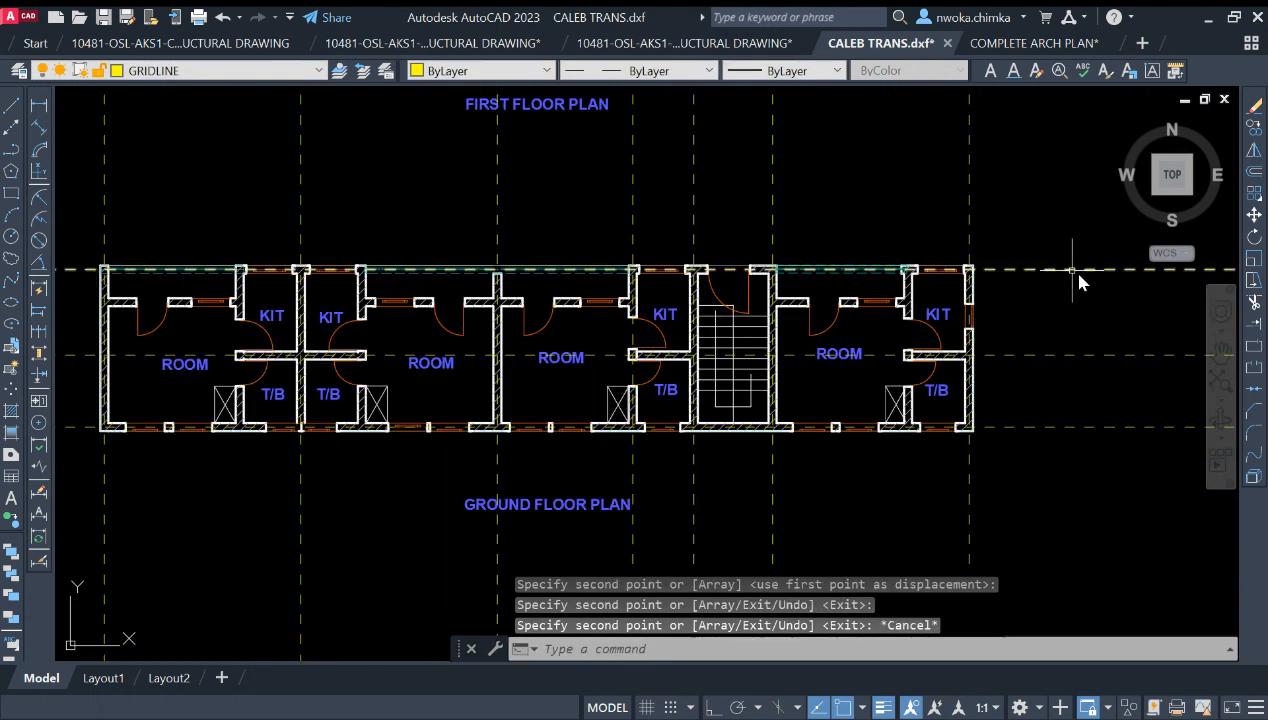
{"action": "scroll", "coordinate": [555, 340], "scroll_direction": "up", "scroll_amount": 3}
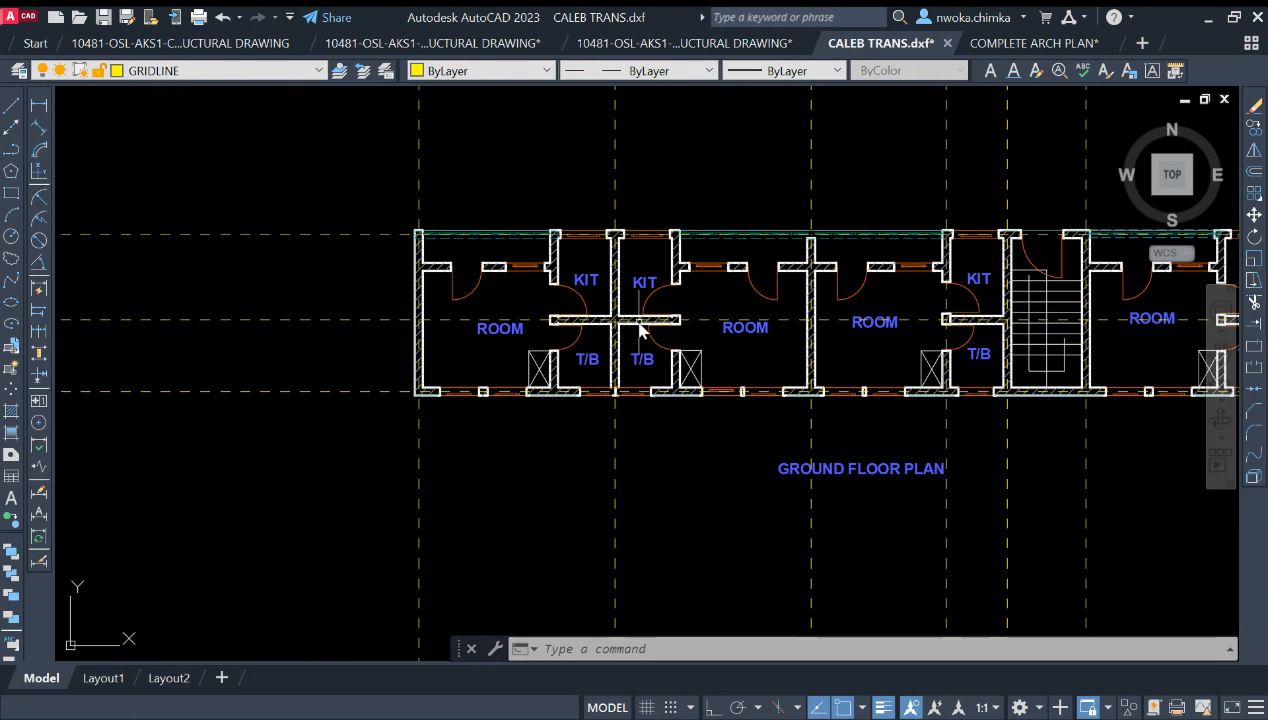
{"action": "middle_click_drag", "start_coordinate": [769, 307], "coordinate": [773, 359]}
{"action": "scroll", "coordinate": [773, 359], "scroll_direction": "down", "scroll_amount": 2}
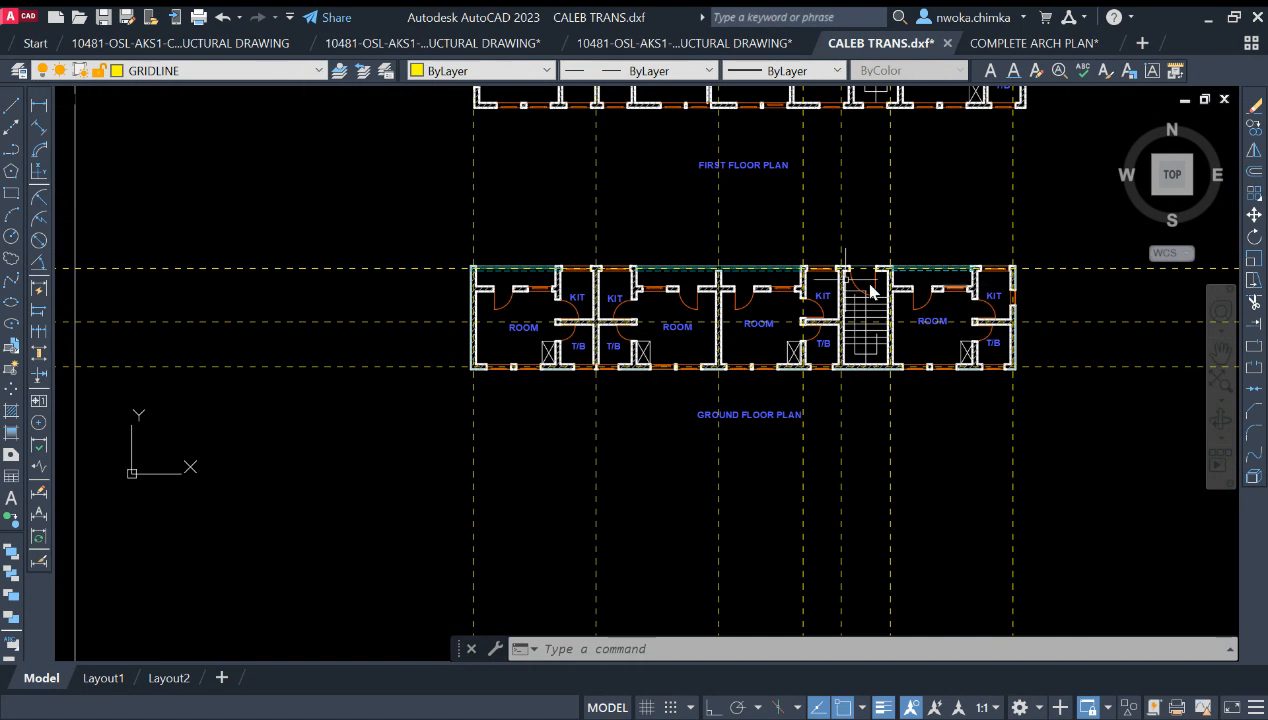
{"action": "scroll", "coordinate": [491, 286], "scroll_direction": "up", "scroll_amount": 4}
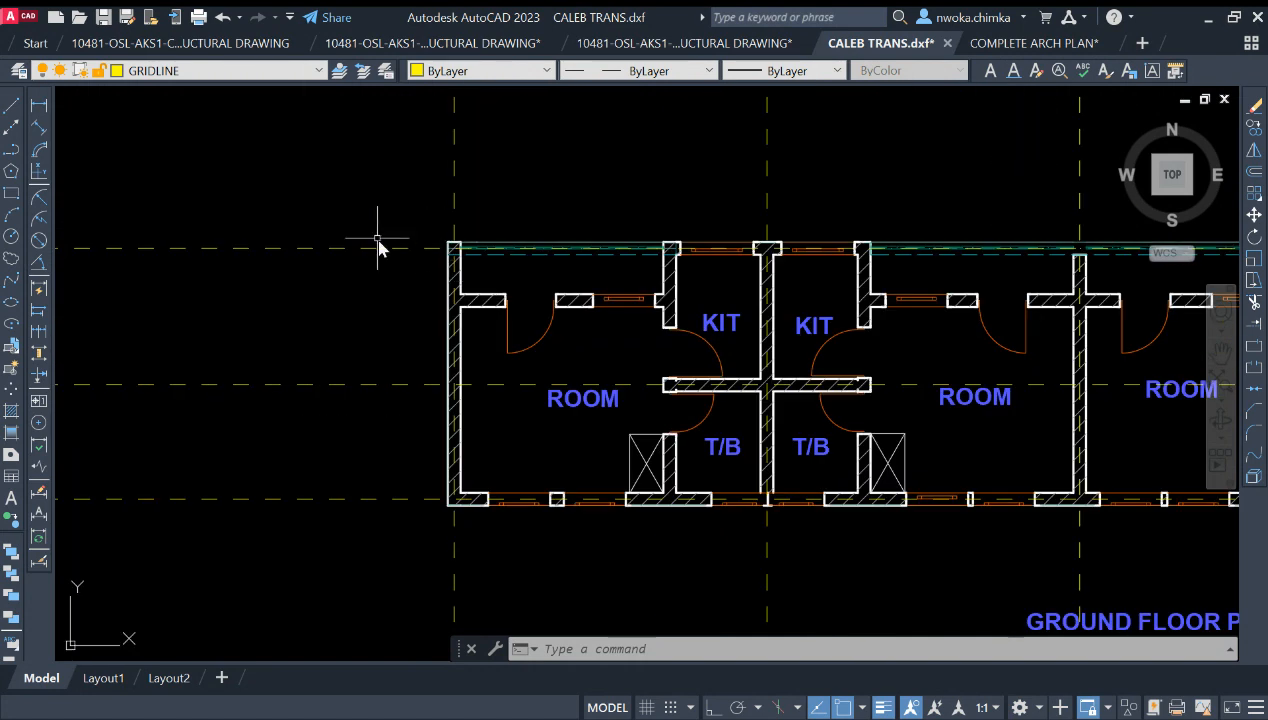
{"action": "scroll", "coordinate": [440, 214], "scroll_direction": "down", "scroll_amount": 2}
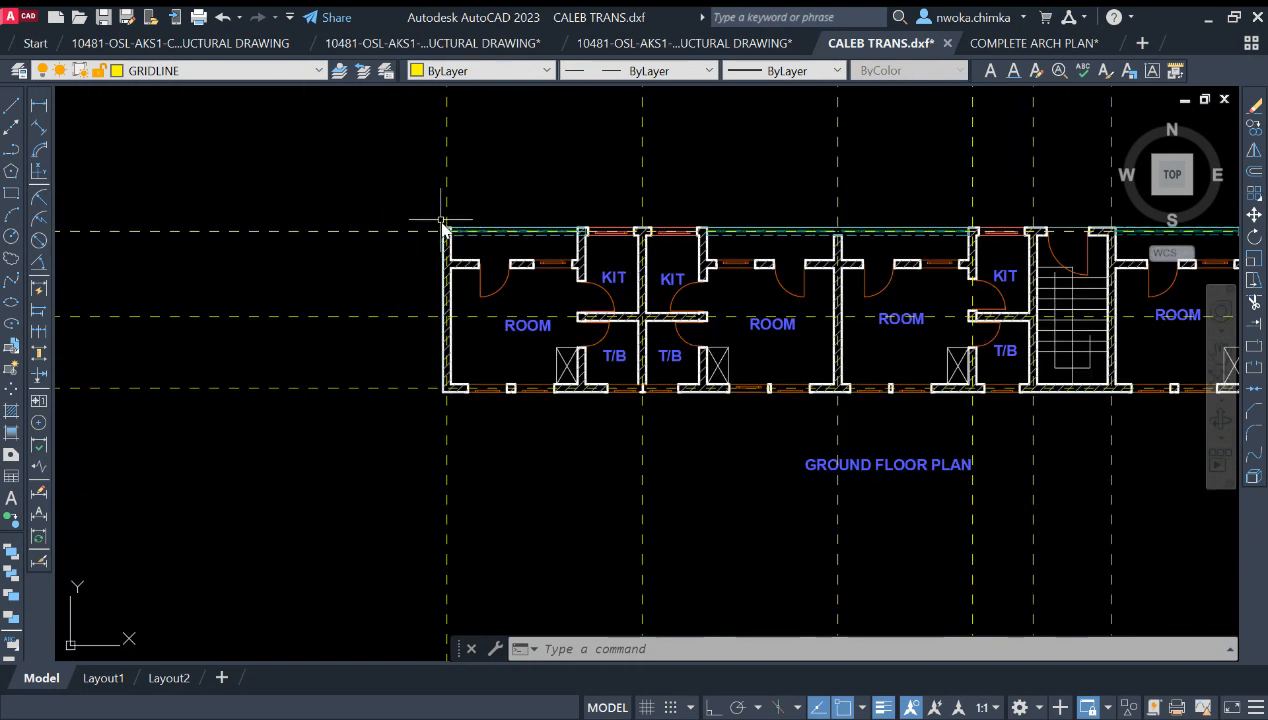
{"action": "scroll", "coordinate": [444, 210], "scroll_direction": "up", "scroll_amount": 2}
{"action": "scroll", "coordinate": [444, 207], "scroll_direction": "down", "scroll_amount": 2}
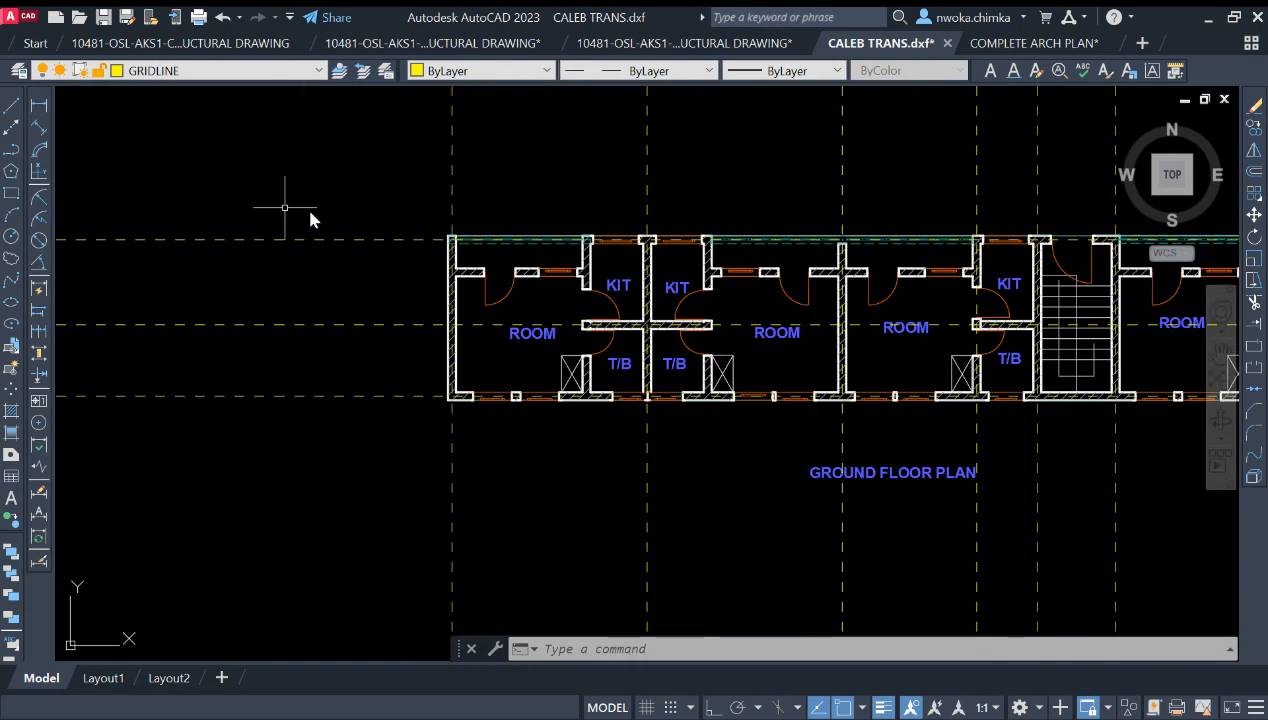
Draw a rectangle around the ground floor plan, leaving a margin outside the exterior walls on all four sides.
{"action": "left_click", "coordinate": [11, 194]}
{"action": "scroll", "coordinate": [430, 188], "scroll_direction": "down", "scroll_amount": 2}
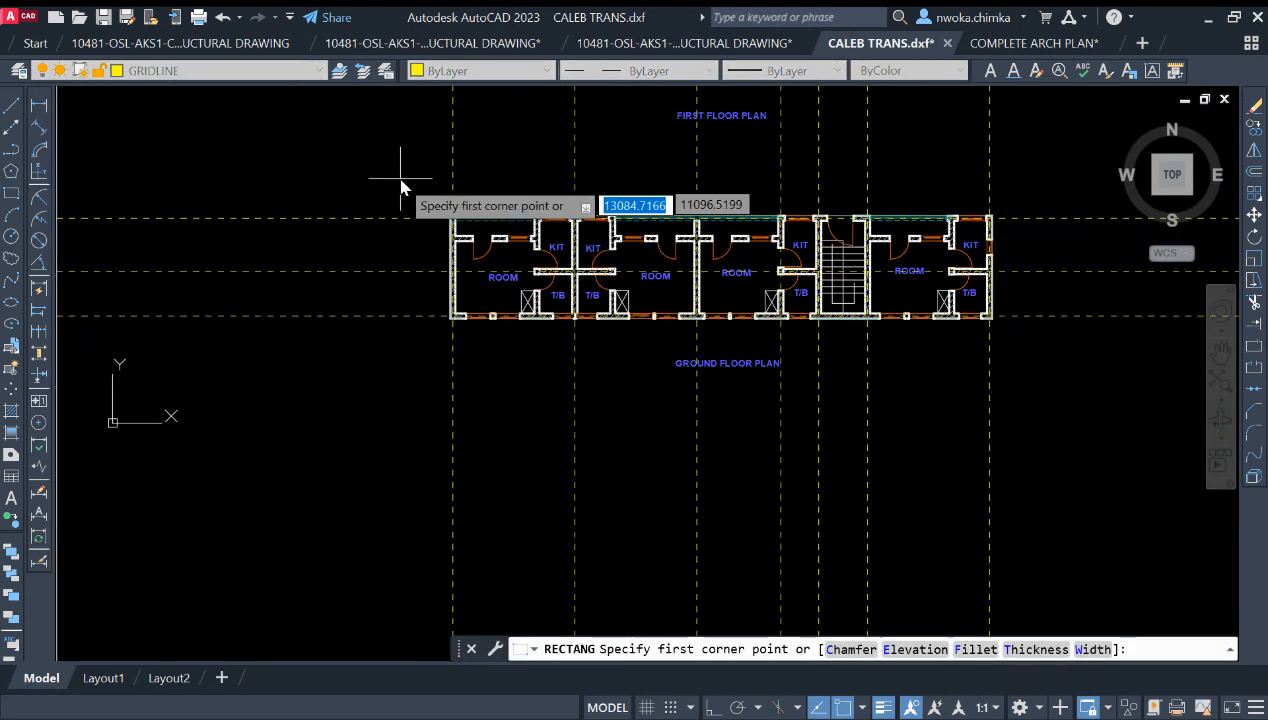
{"action": "left_click", "coordinate": [407, 172]}
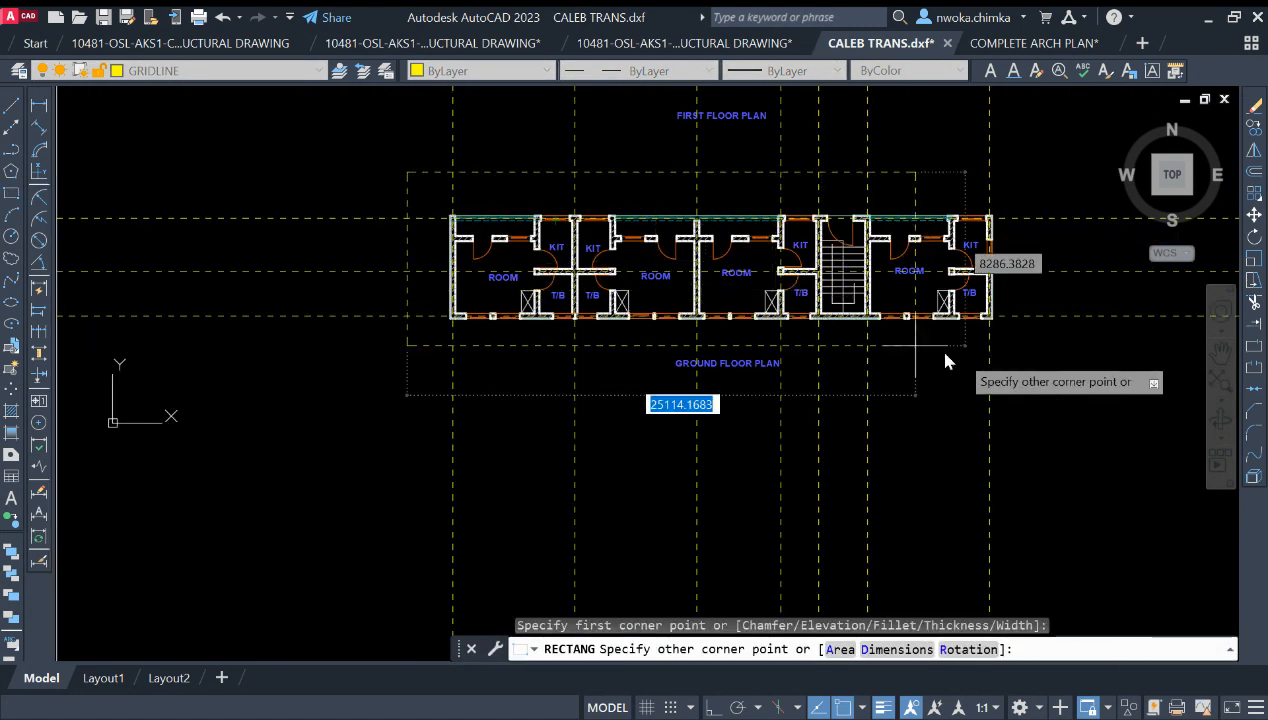
{"action": "left_click", "coordinate": [1021, 356]}
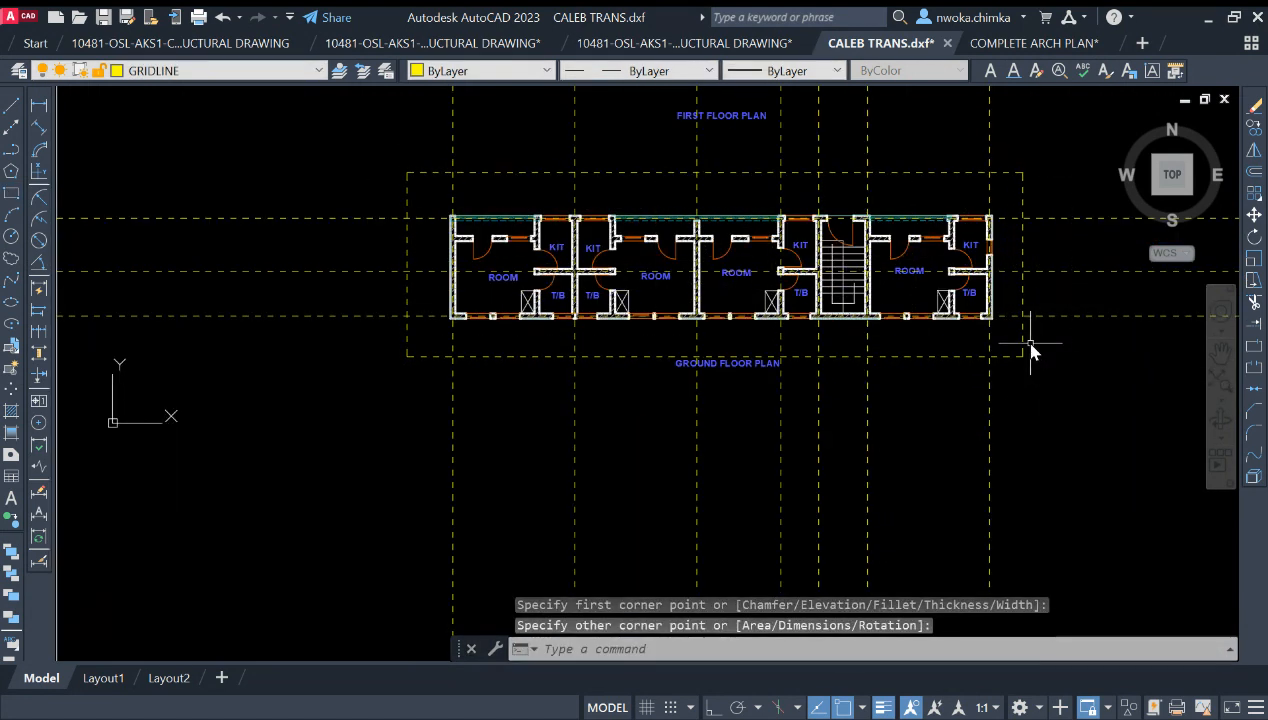
Trim the horizontal and vertical gridlines outside the rectangle, using the rectangle around the ground floor plan as the cutting edge.
{"action": "left_click", "coordinate": [1036, 333]}
{"action": "left_click", "coordinate": [1012, 330]}
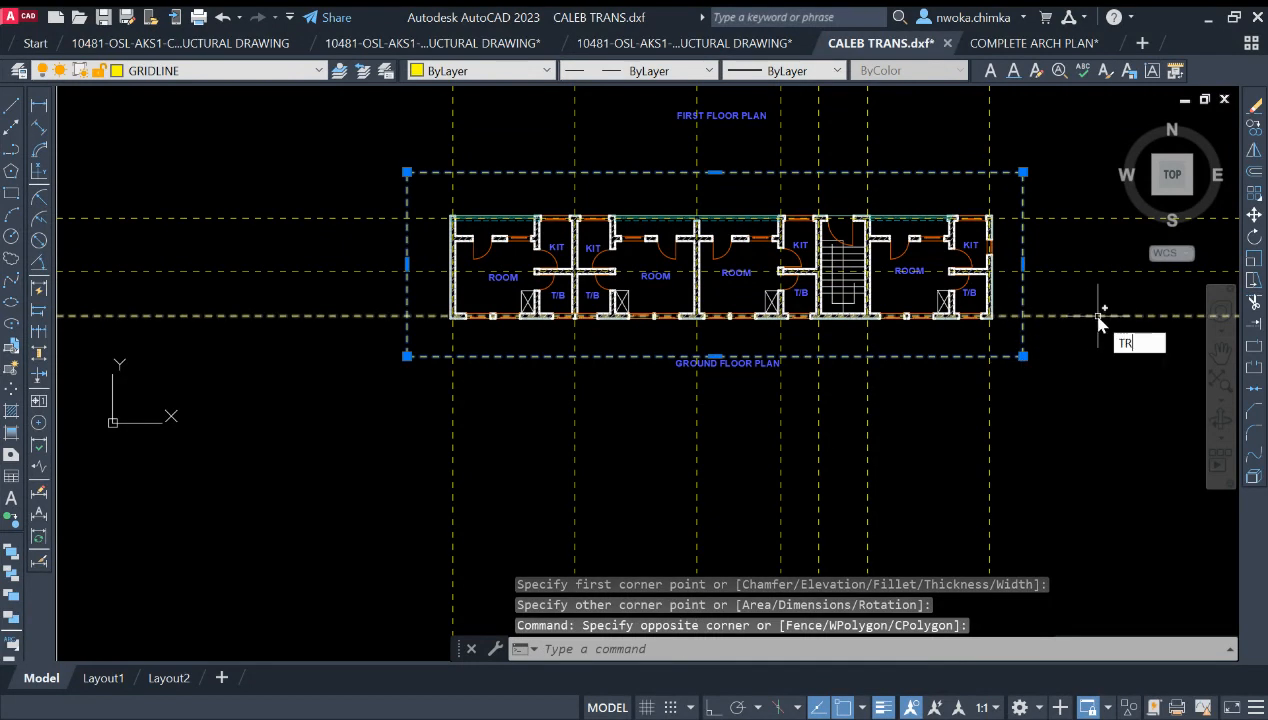
{"action": "type", "text": "TR"}
{"action": "key", "text": "Return"}
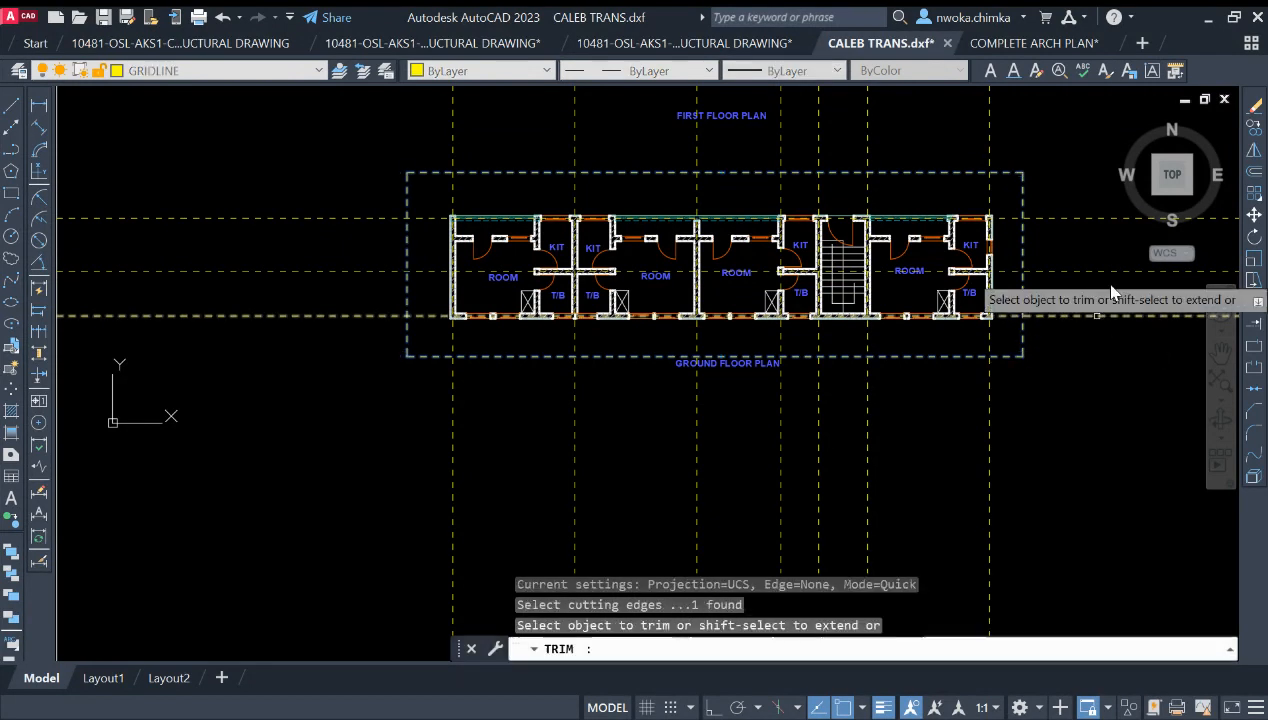
{"action": "left_click", "coordinate": [1073, 162]}
{"action": "key", "text": "Return"}
{"action": "left_click", "coordinate": [1067, 429]}
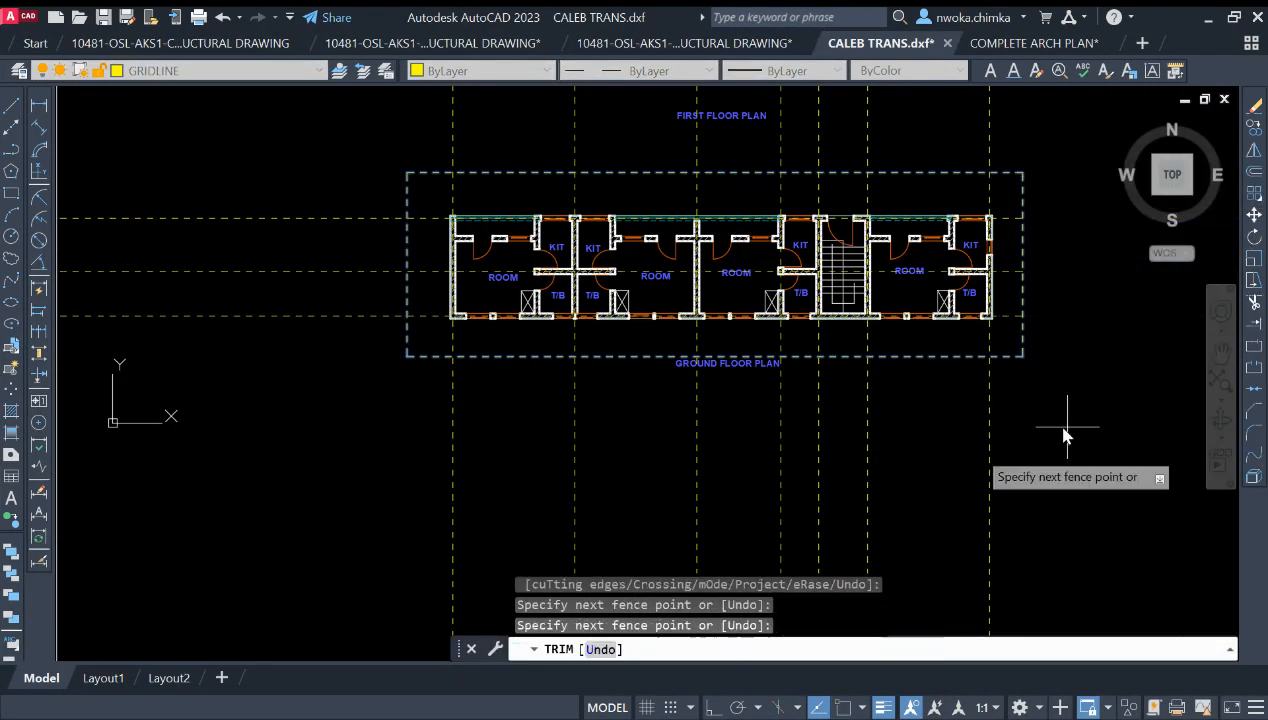
{"action": "key", "text": "Return"}
{"action": "left_click", "coordinate": [306, 391]}
{"action": "key", "text": "Return"}
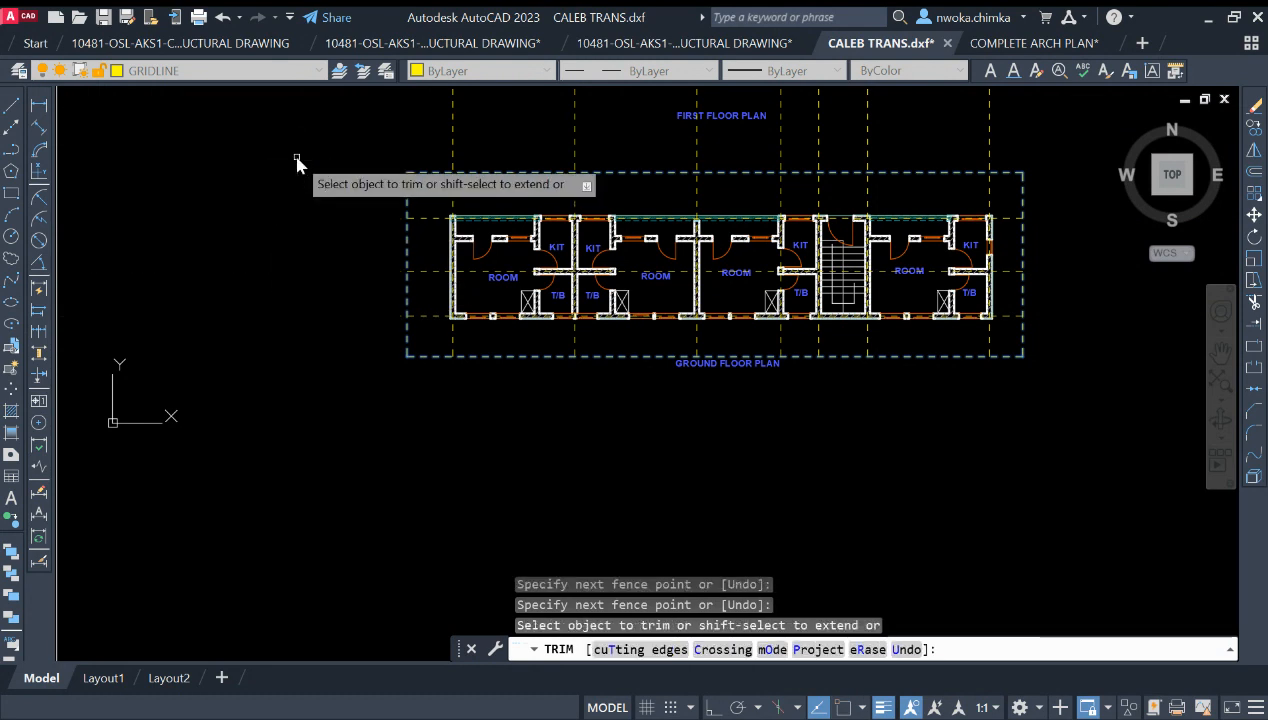
{"action": "scroll", "coordinate": [388, 288], "scroll_direction": "down", "scroll_amount": 2}
{"action": "left_click", "coordinate": [382, 246]}
{"action": "key", "text": "Return"}
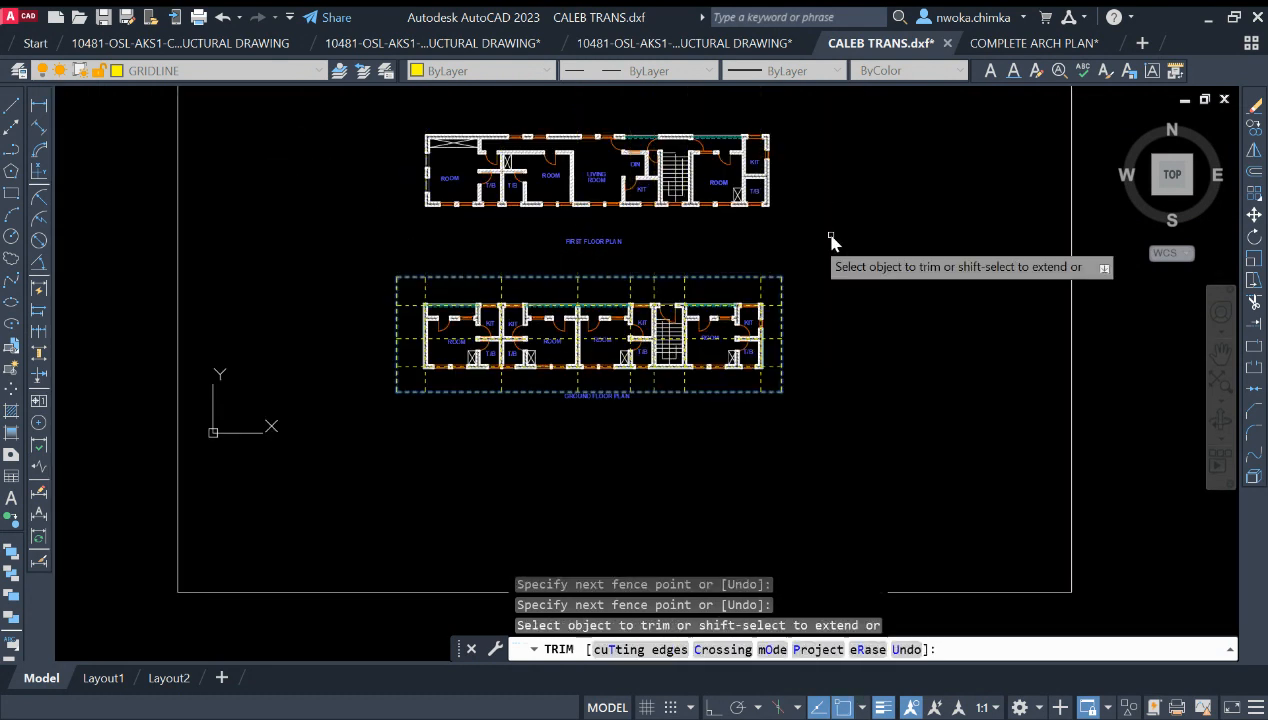
{"action": "key", "text": "Escape"}
Erase the boundary rectangle around the ground floor plan.
{"action": "scroll", "coordinate": [556, 277], "scroll_direction": "up", "scroll_amount": 3}
{"action": "left_click", "coordinate": [617, 283]}
{"action": "left_click", "coordinate": [601, 305]}
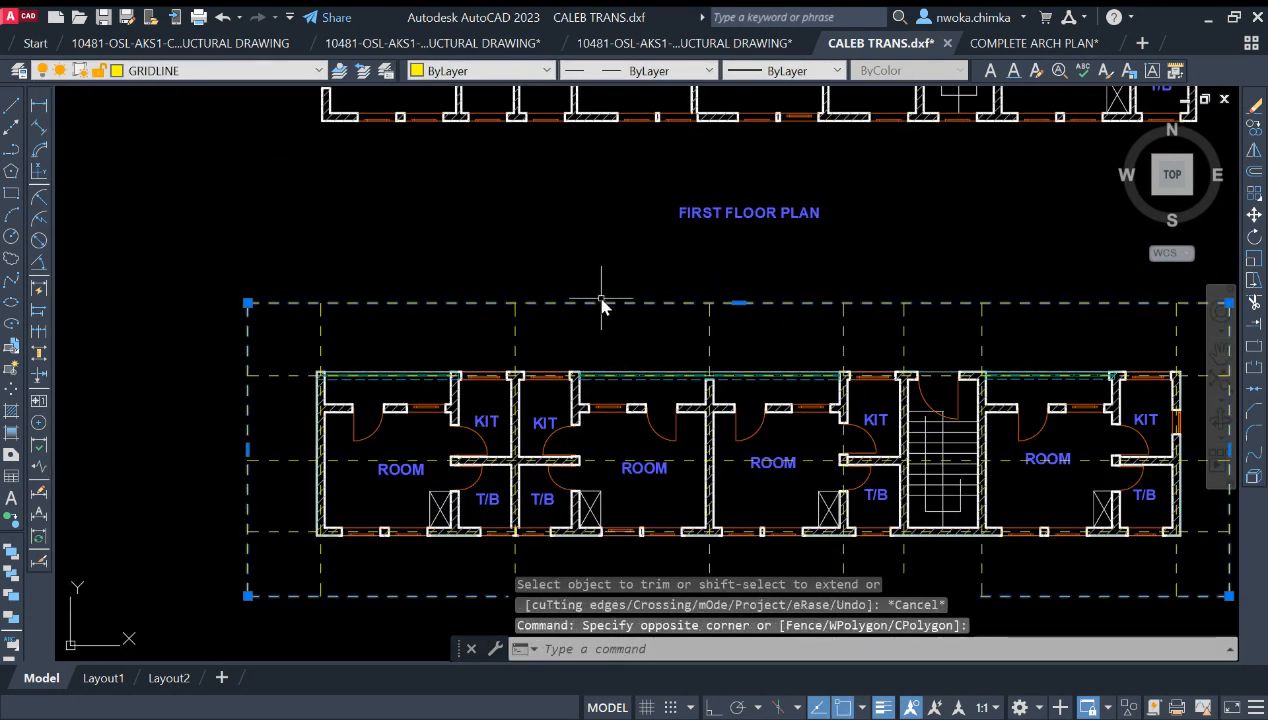
{"action": "key", "text": "Return"}
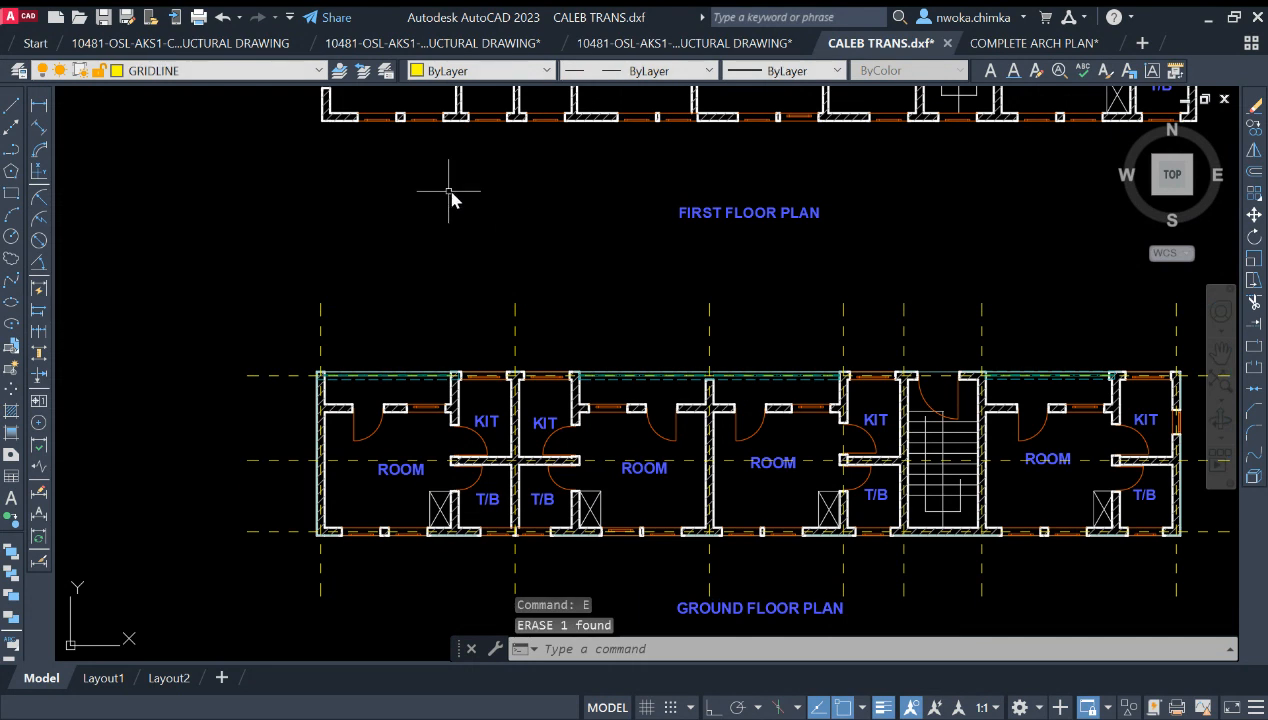
Review the extents of the trimmed vertical and horizontal gridlines around the ground floor plan.
{"action": "scroll", "coordinate": [560, 335], "scroll_direction": "down", "scroll_amount": 4}
{"action": "scroll", "coordinate": [574, 352], "scroll_direction": "up", "scroll_amount": 4}
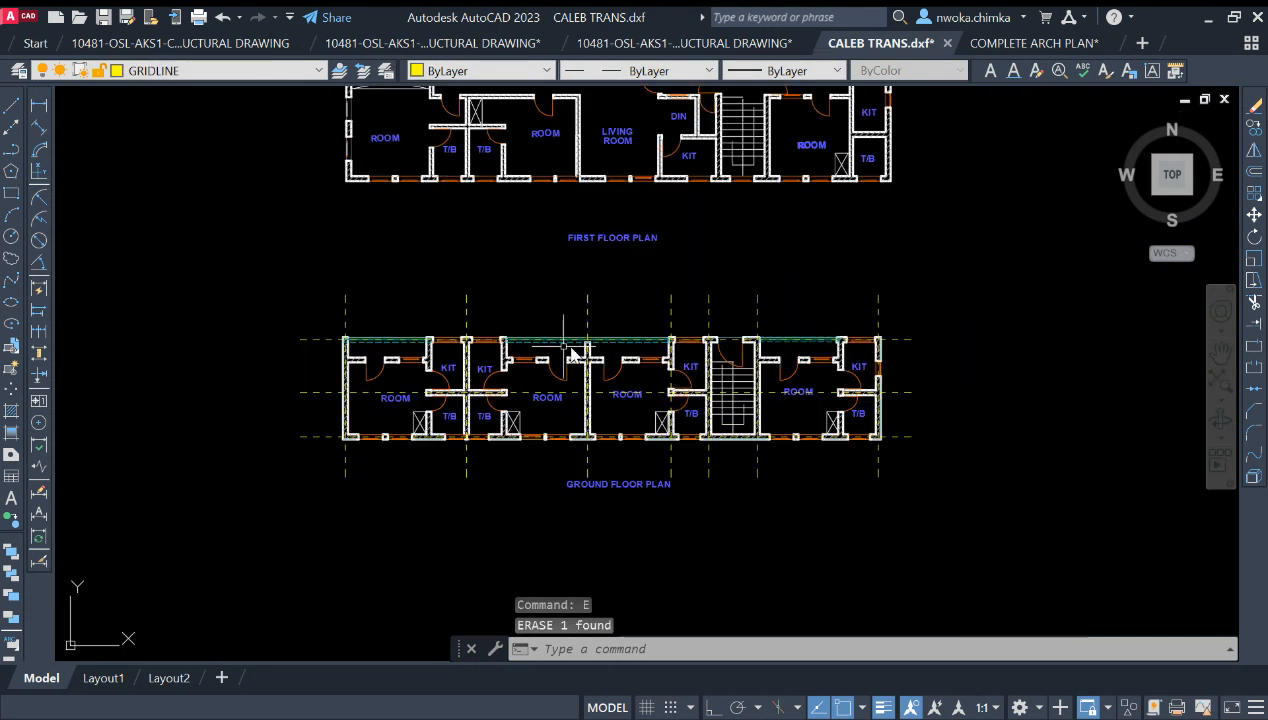
{"action": "middle_click_drag", "start_coordinate": [340, 297], "coordinate": [307, 309]}
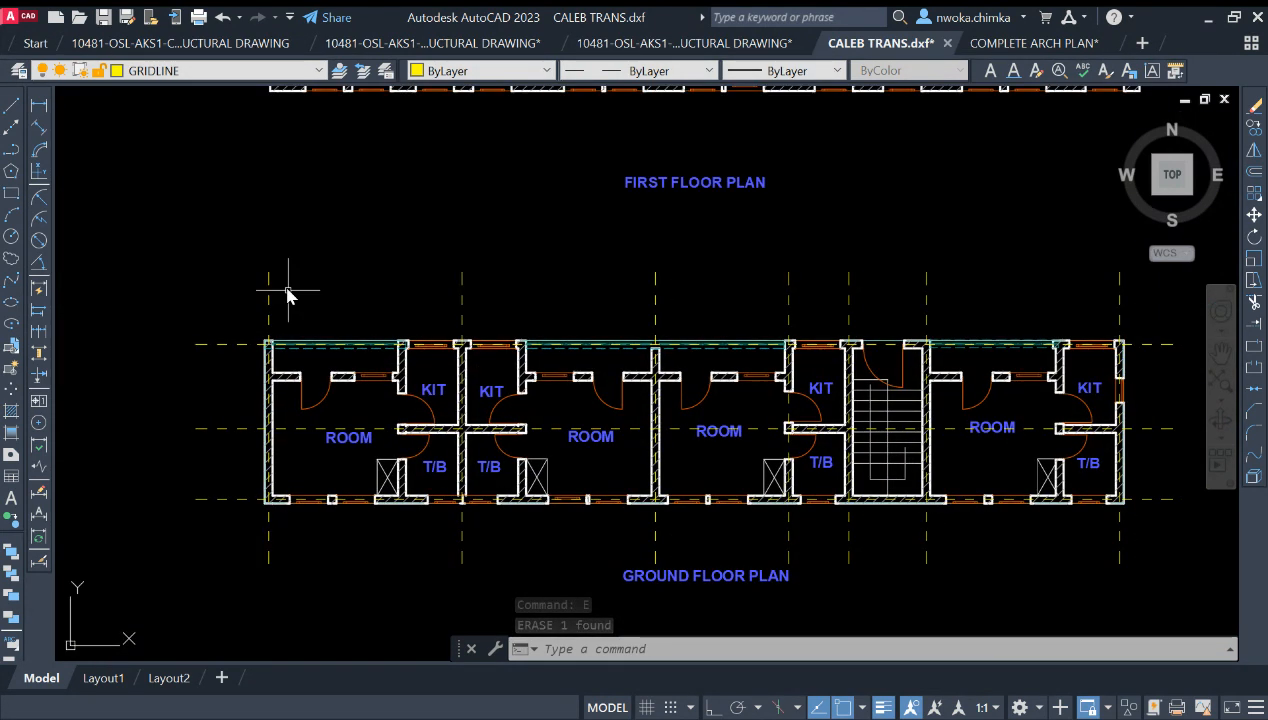
{"action": "scroll", "coordinate": [332, 262], "scroll_direction": "down", "scroll_amount": 2}
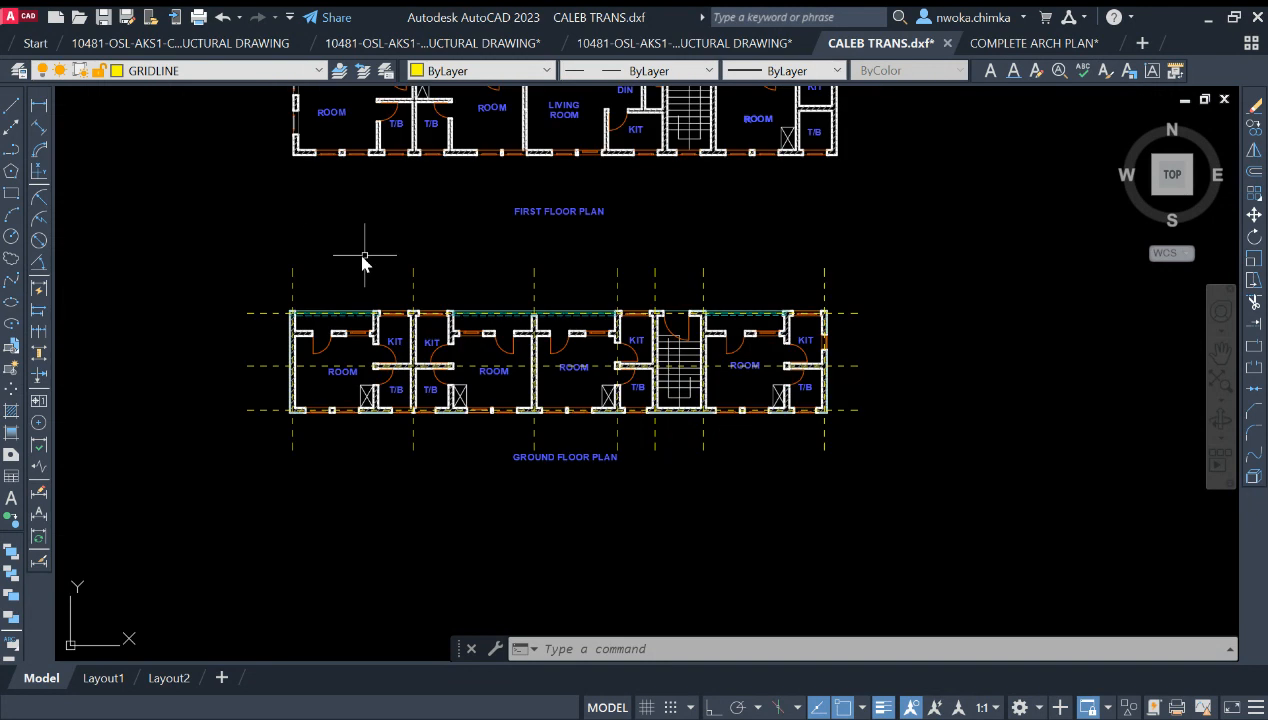
{"action": "left_click", "coordinate": [905, 250]}
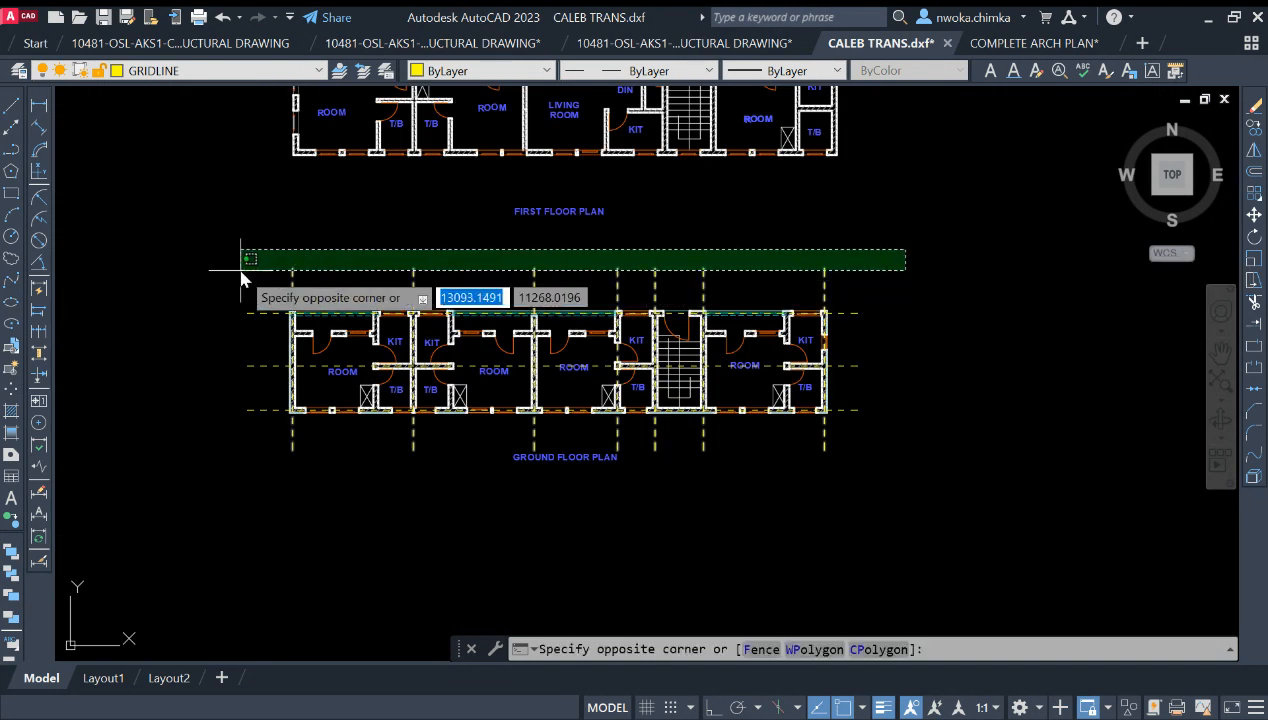
{"action": "left_click", "coordinate": [257, 283]}
{"action": "left_click", "coordinate": [232, 368]}
{"action": "key", "text": "Escape"}
Examine the grid bubbles and dimensions on the original floor plans for comparison with the cleaned ground floor plan's gridlines.
{"action": "scroll", "coordinate": [830, 395], "scroll_direction": "down", "scroll_amount": 2}
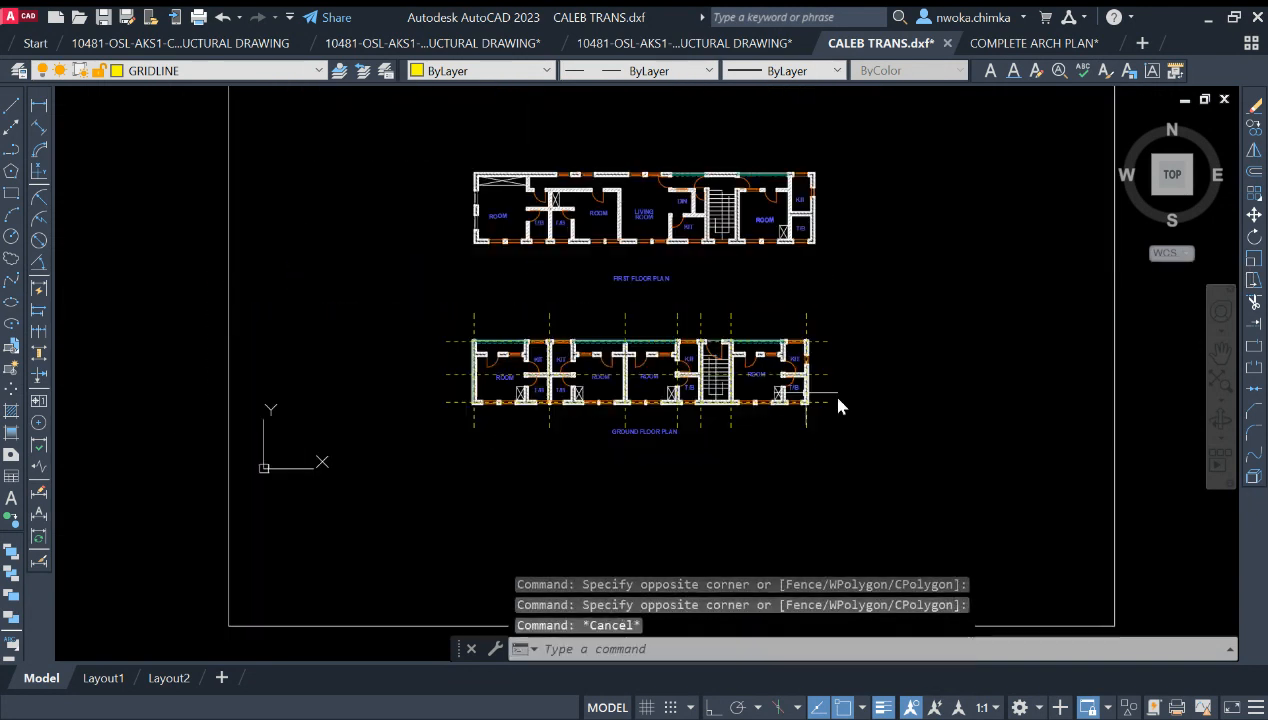
{"action": "scroll", "coordinate": [535, 397], "scroll_direction": "down", "scroll_amount": 4}
{"action": "scroll", "coordinate": [405, 318], "scroll_direction": "up", "scroll_amount": 8}
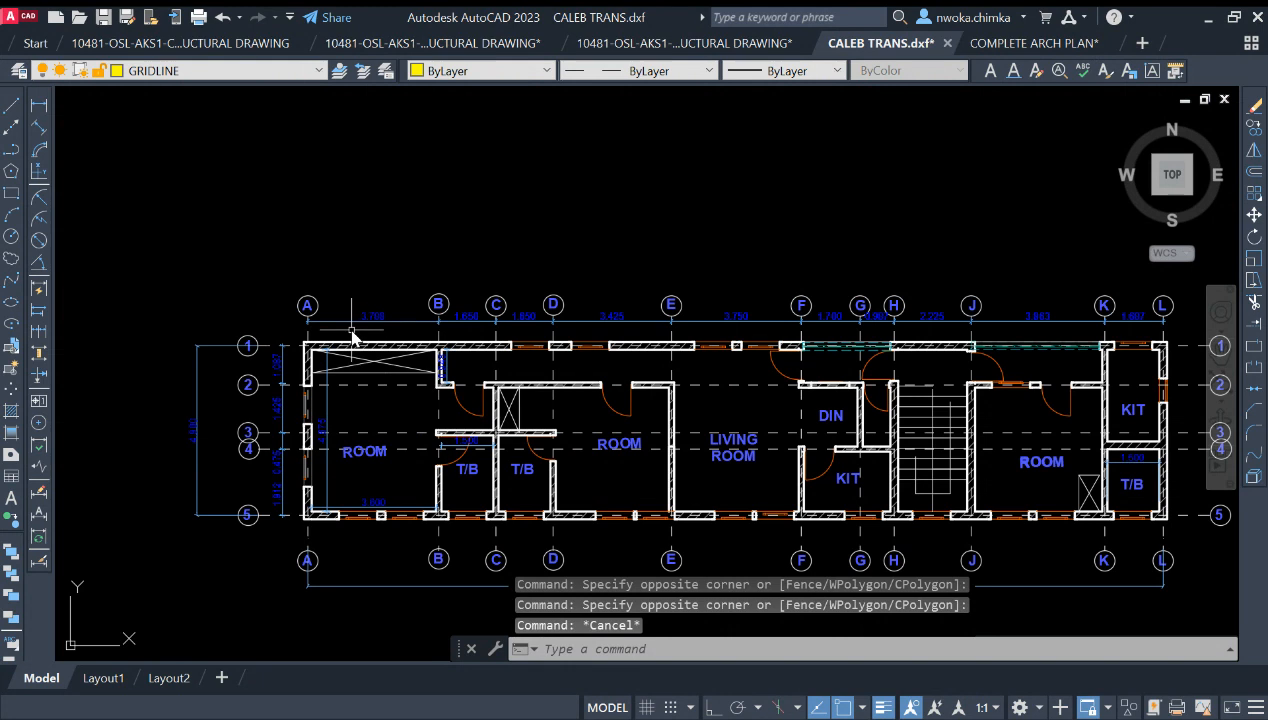
{"action": "scroll", "coordinate": [313, 321], "scroll_direction": "up", "scroll_amount": 2}
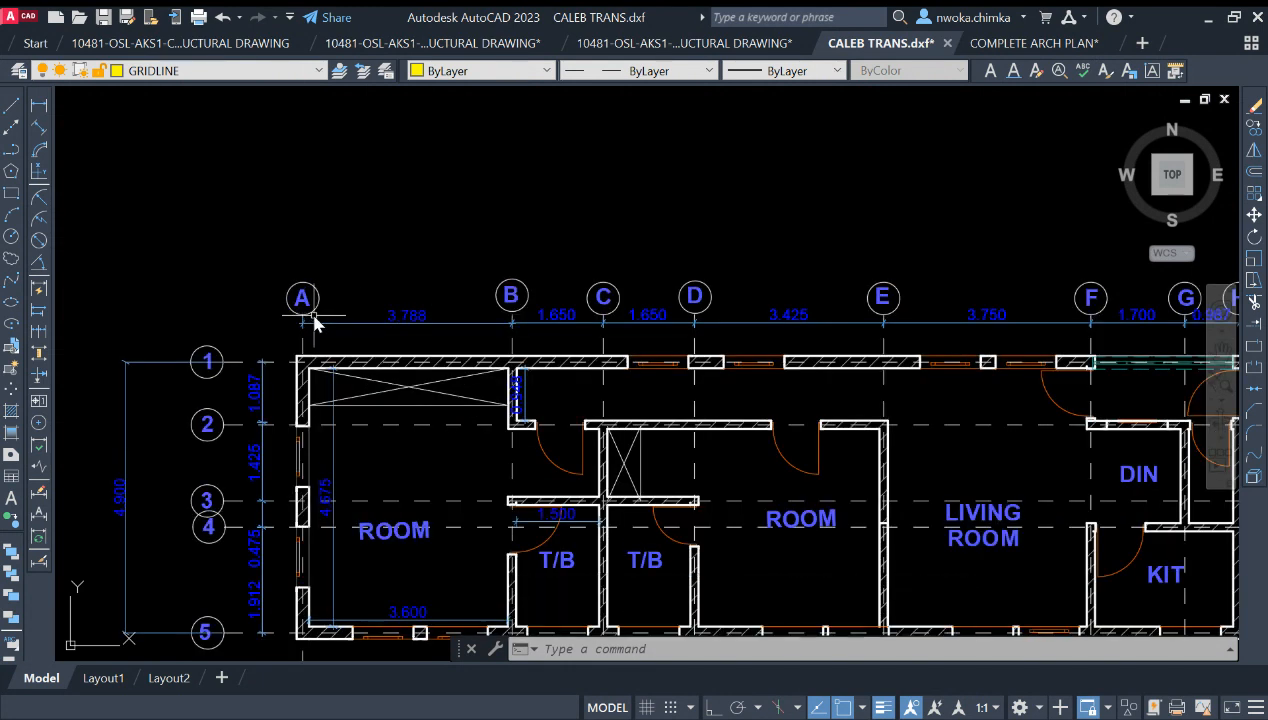
{"action": "scroll", "coordinate": [313, 321], "scroll_direction": "down", "scroll_amount": 8}
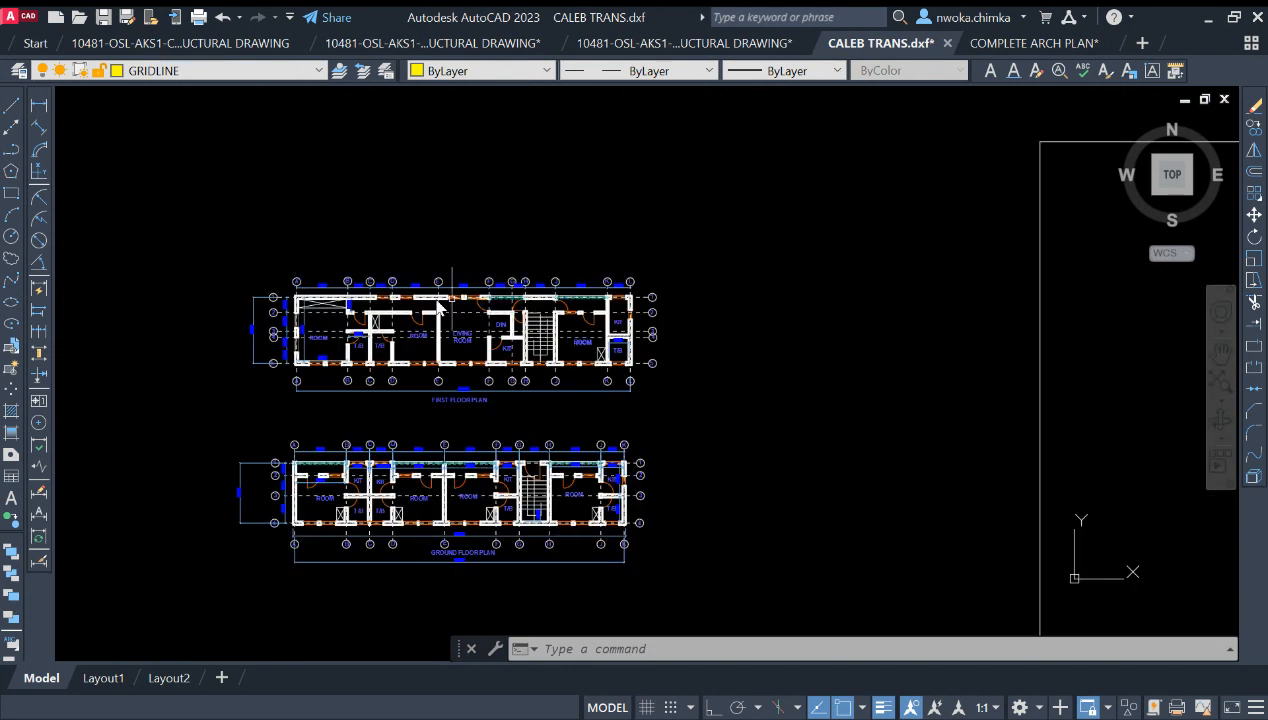
{"action": "scroll", "coordinate": [912, 364], "scroll_direction": "up", "scroll_amount": 4}
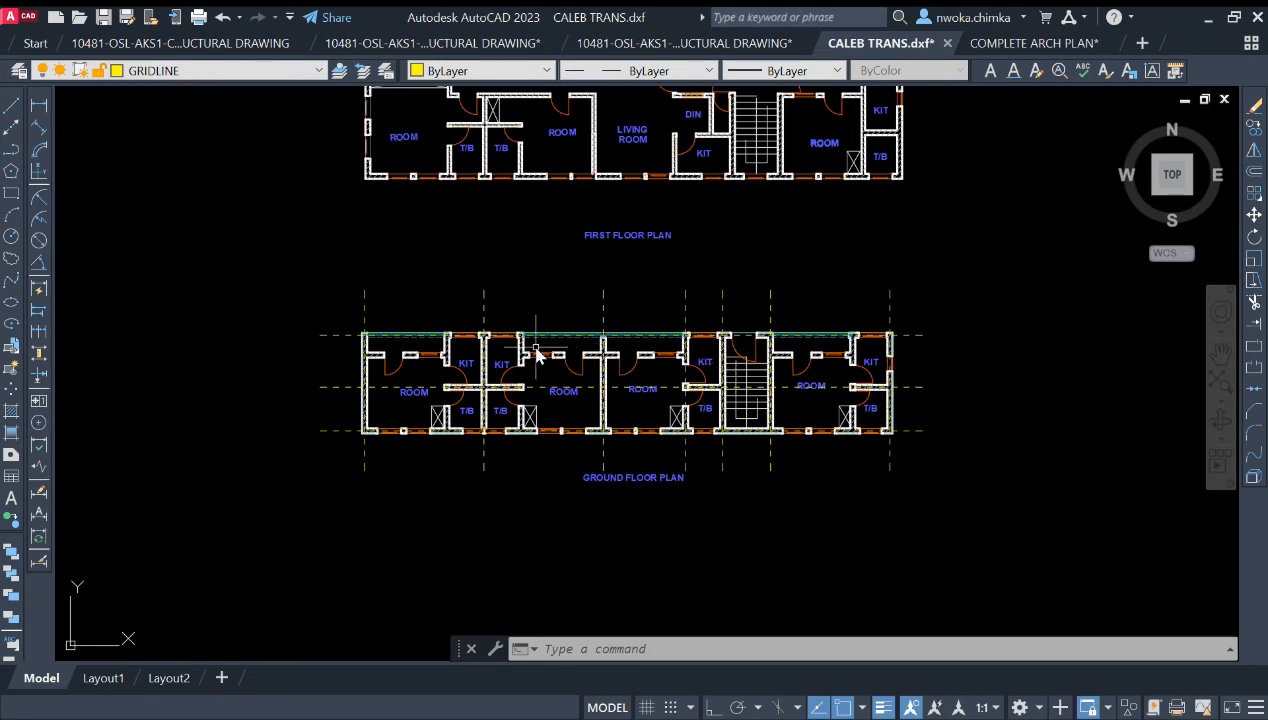
{"action": "scroll", "coordinate": [478, 333], "scroll_direction": "up", "scroll_amount": 4}
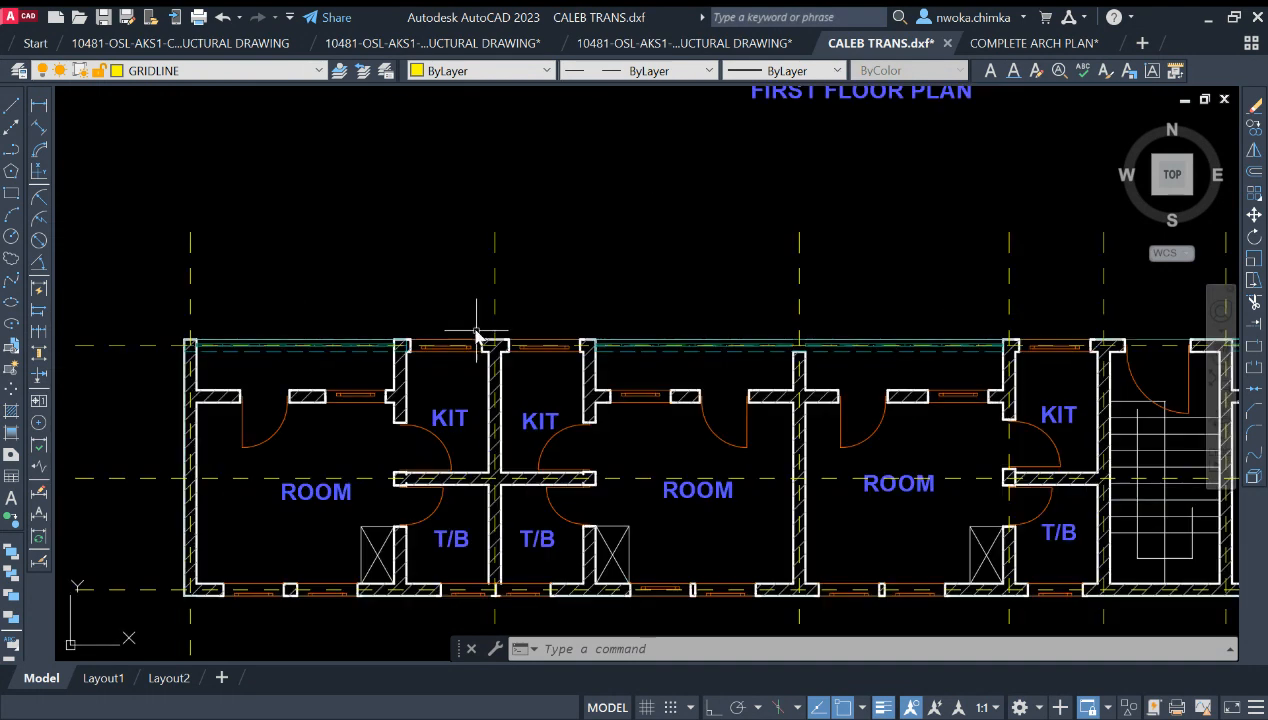
Make COLUMN the current layer for drawing on the gridded ground floor plan.
{"action": "scroll", "coordinate": [495, 345], "scroll_direction": "down", "scroll_amount": 3}
{"action": "scroll", "coordinate": [317, 362], "scroll_direction": "up", "scroll_amount": 2}
{"action": "scroll", "coordinate": [317, 362], "scroll_direction": "up", "scroll_amount": 1}
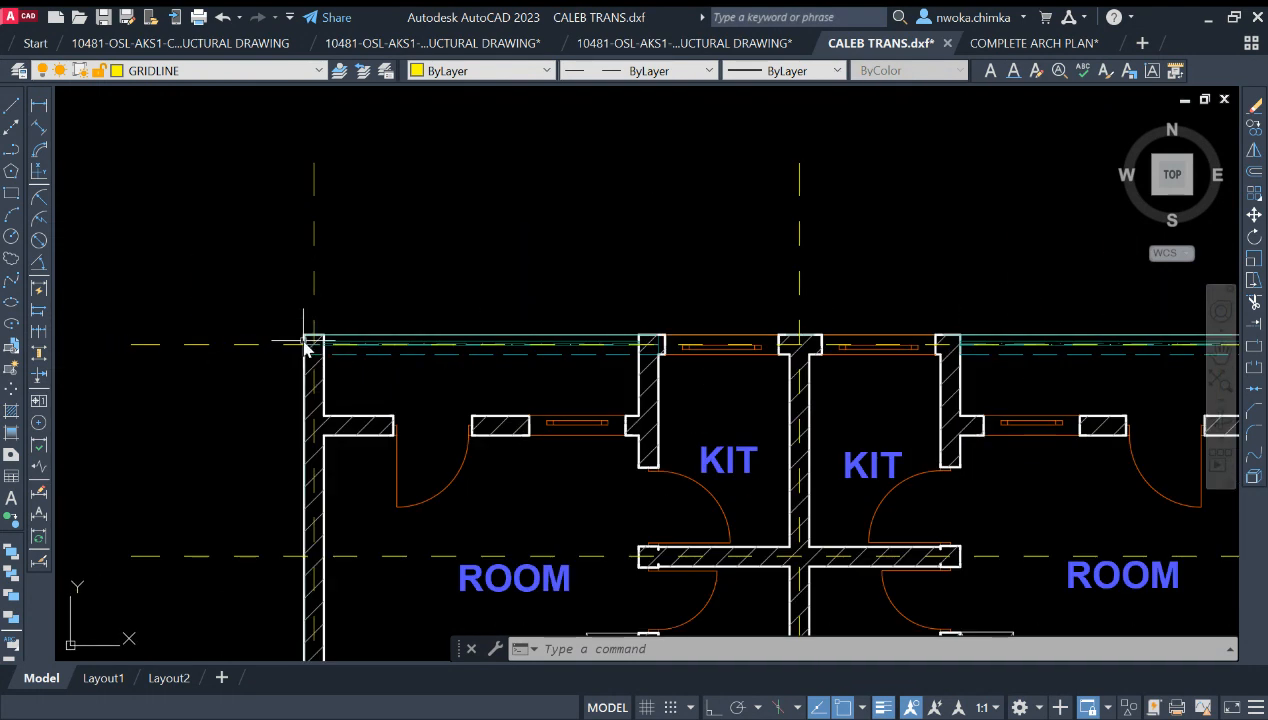
{"action": "scroll", "coordinate": [313, 345], "scroll_direction": "down", "scroll_amount": 2}
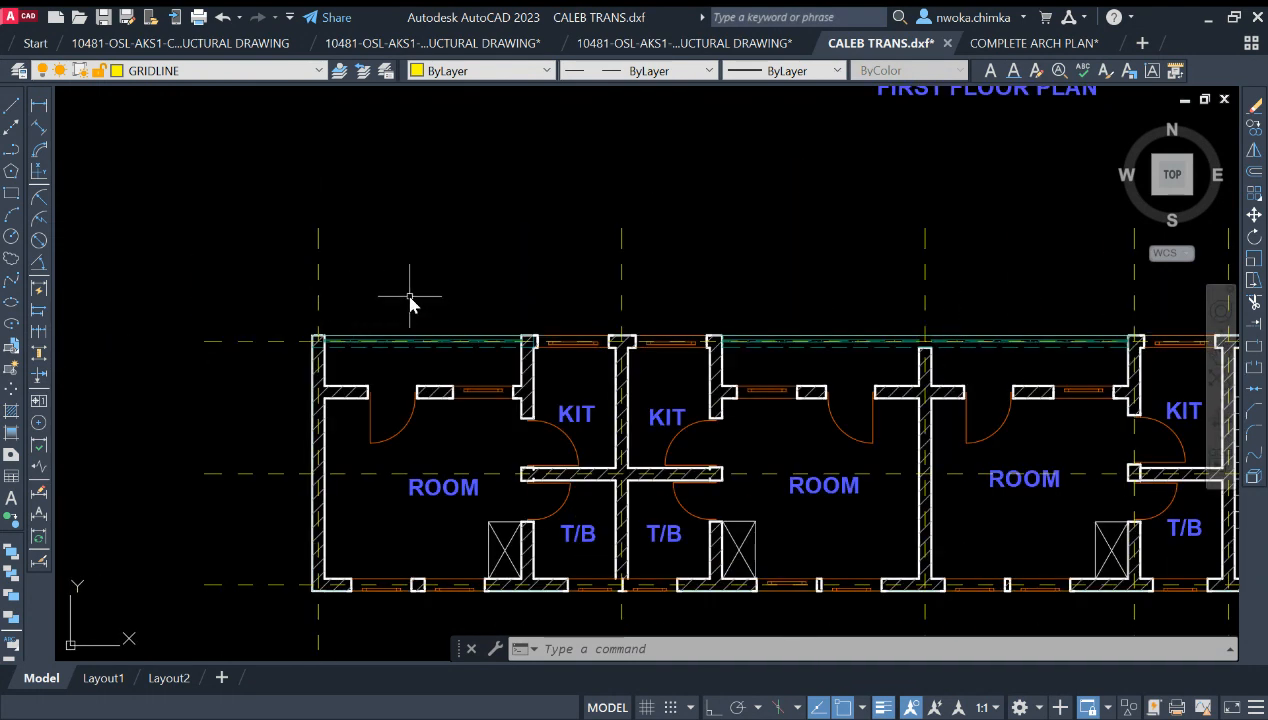
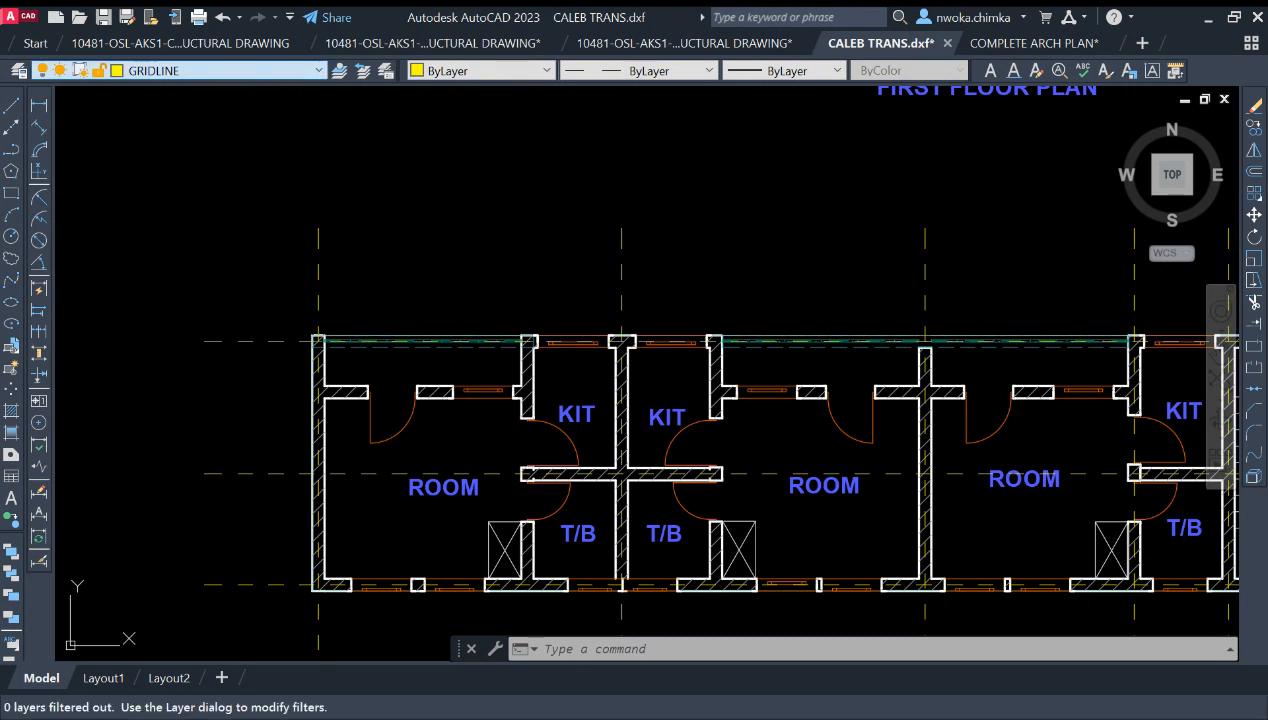
{"action": "left_click", "coordinate": [182, 307]}
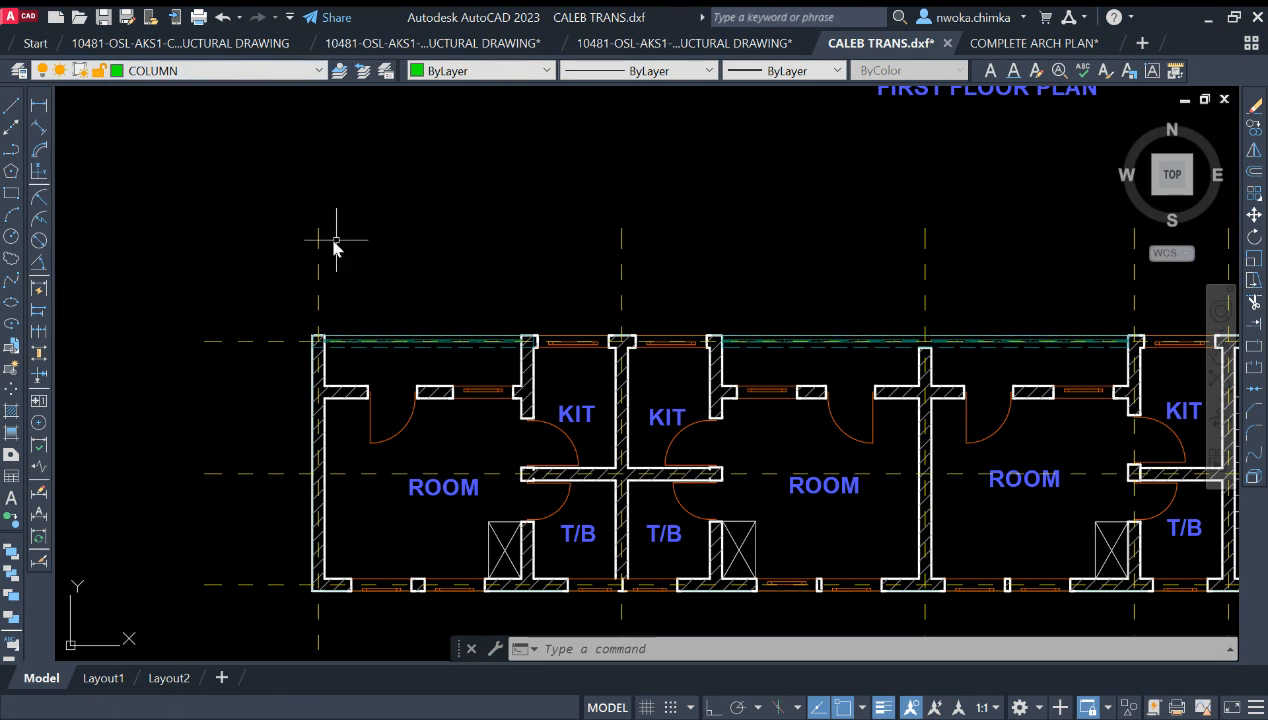
{"action": "middle_click_drag", "start_coordinate": [394, 262], "coordinate": [518, 270]}
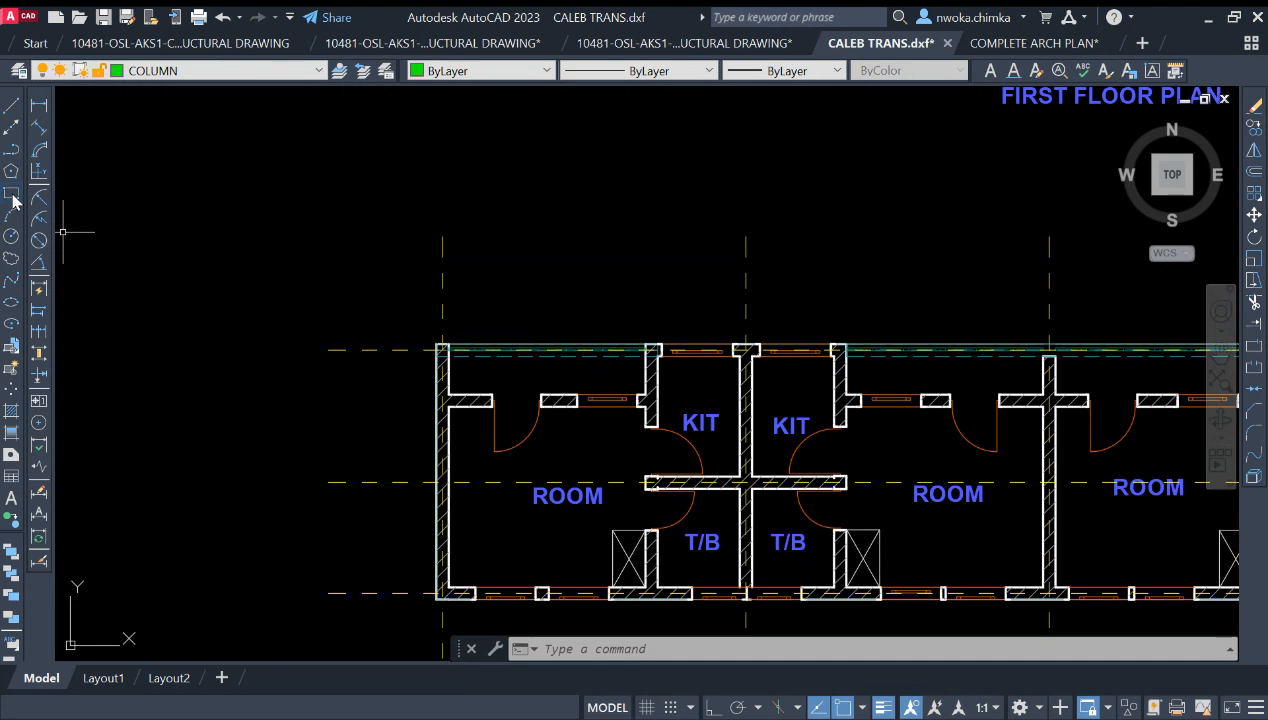
Sketch a four-sided outline about 1256 units wide with lines above the floor plan, undoing the slanted second side and turning Ortho on.
{"action": "key", "text": "Return"}
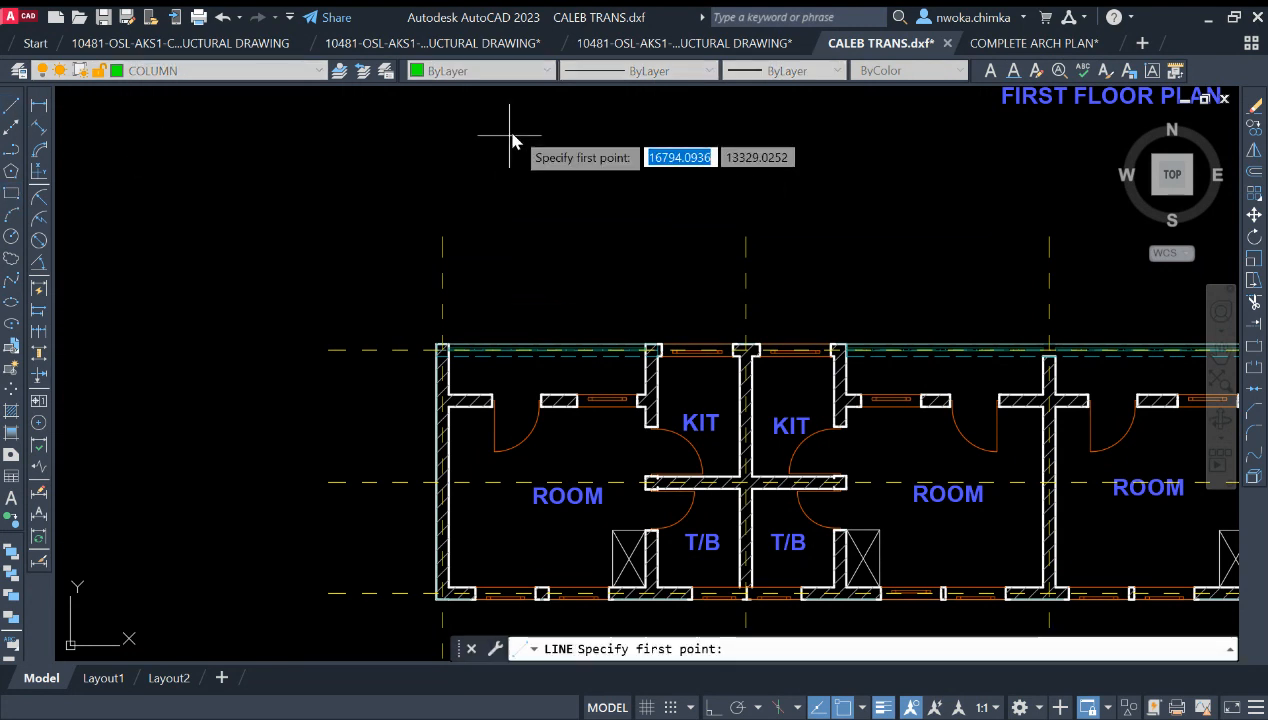
{"action": "left_click", "coordinate": [513, 132]}
{"action": "left_click", "coordinate": [514, 201]}
{"action": "left_click", "coordinate": [610, 198]}
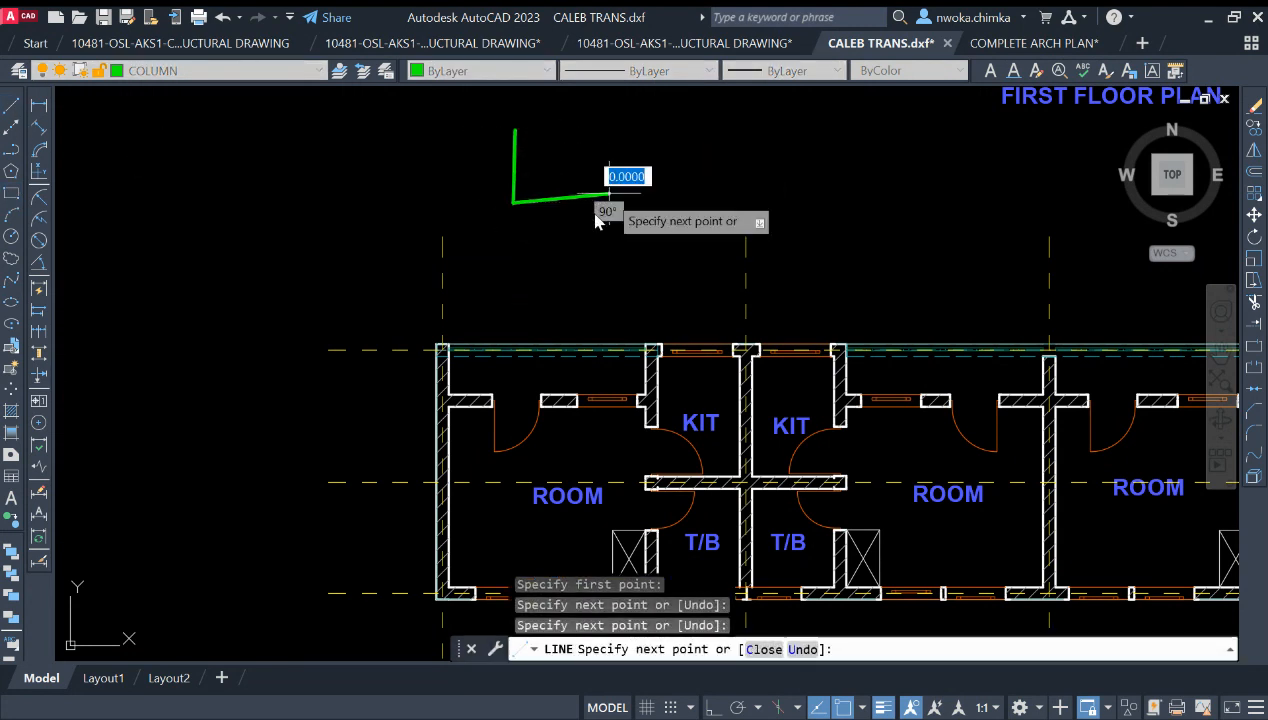
{"action": "type", "text": "U"}
{"action": "key", "text": "Return"}
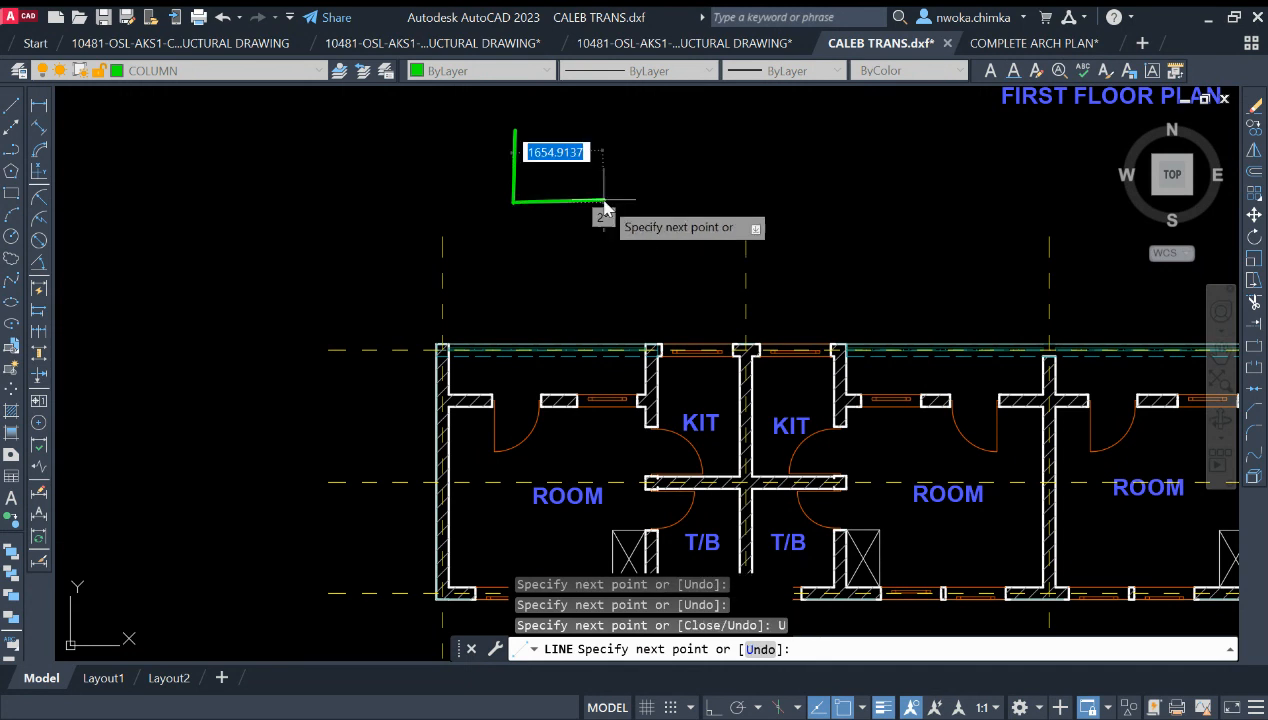
{"action": "key", "text": "F8"}
{"action": "left_click", "coordinate": [585, 203]}
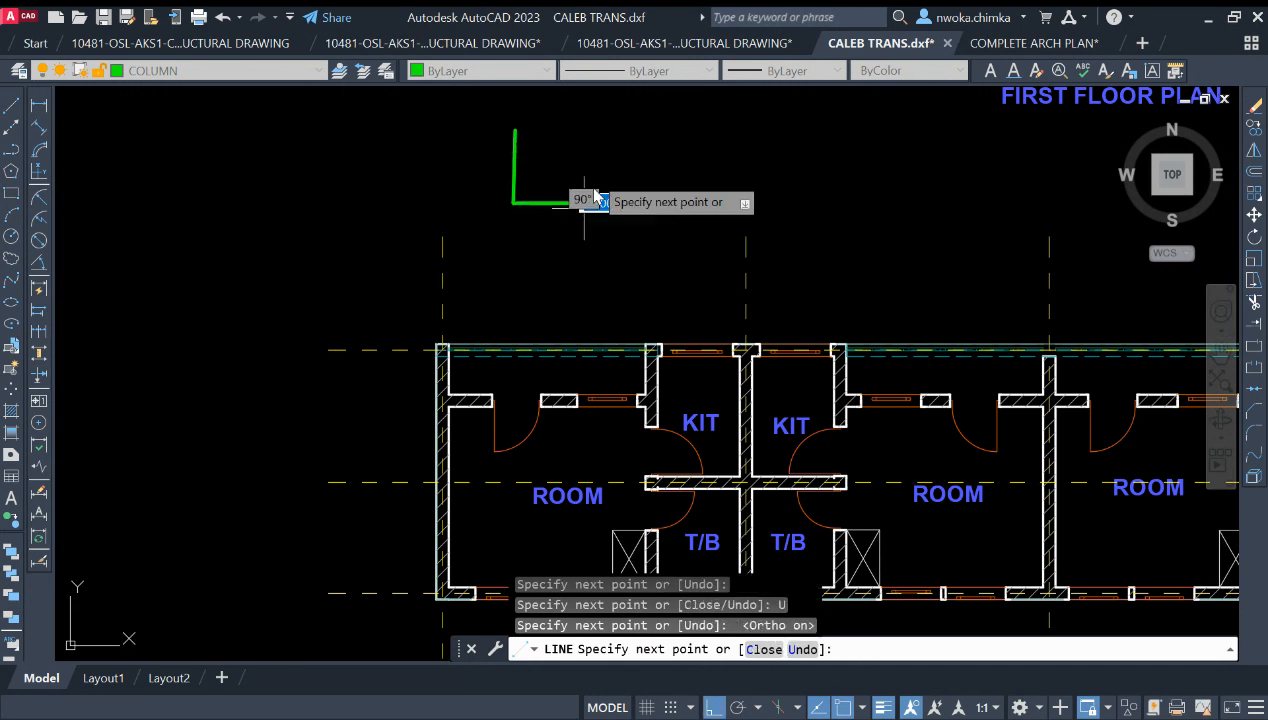
{"action": "left_click", "coordinate": [586, 126]}
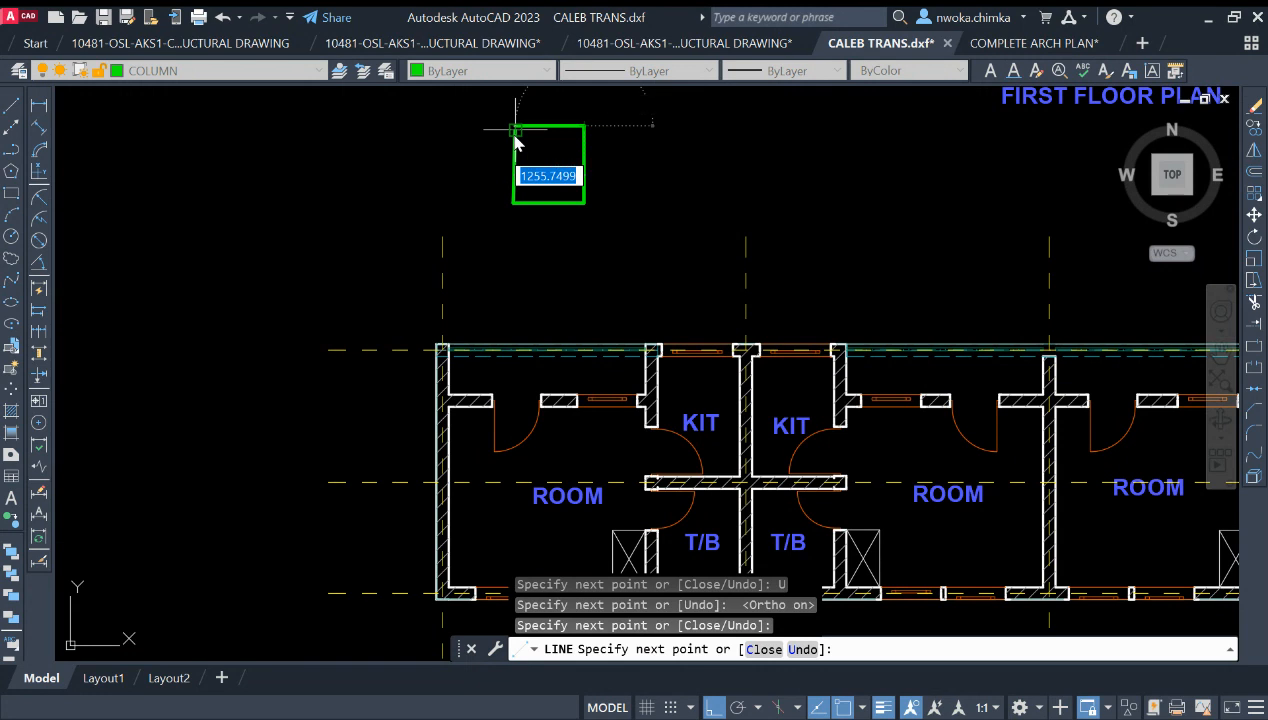
{"action": "left_click", "coordinate": [514, 130]}
Erase the four sketched lines above the floor plan.
{"action": "key", "text": "Escape"}
{"action": "left_click", "coordinate": [608, 119]}
{"action": "left_click", "coordinate": [504, 249]}
{"action": "type", "text": "E"}
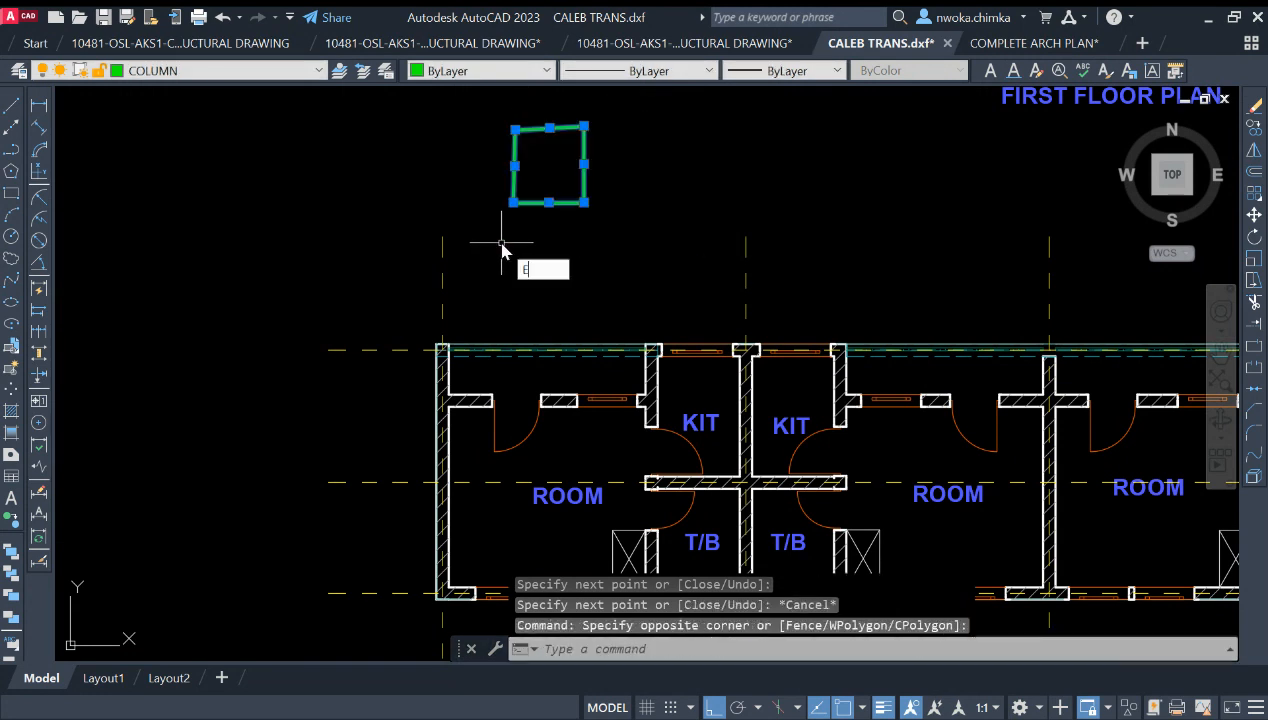
{"action": "key", "text": "Return"}
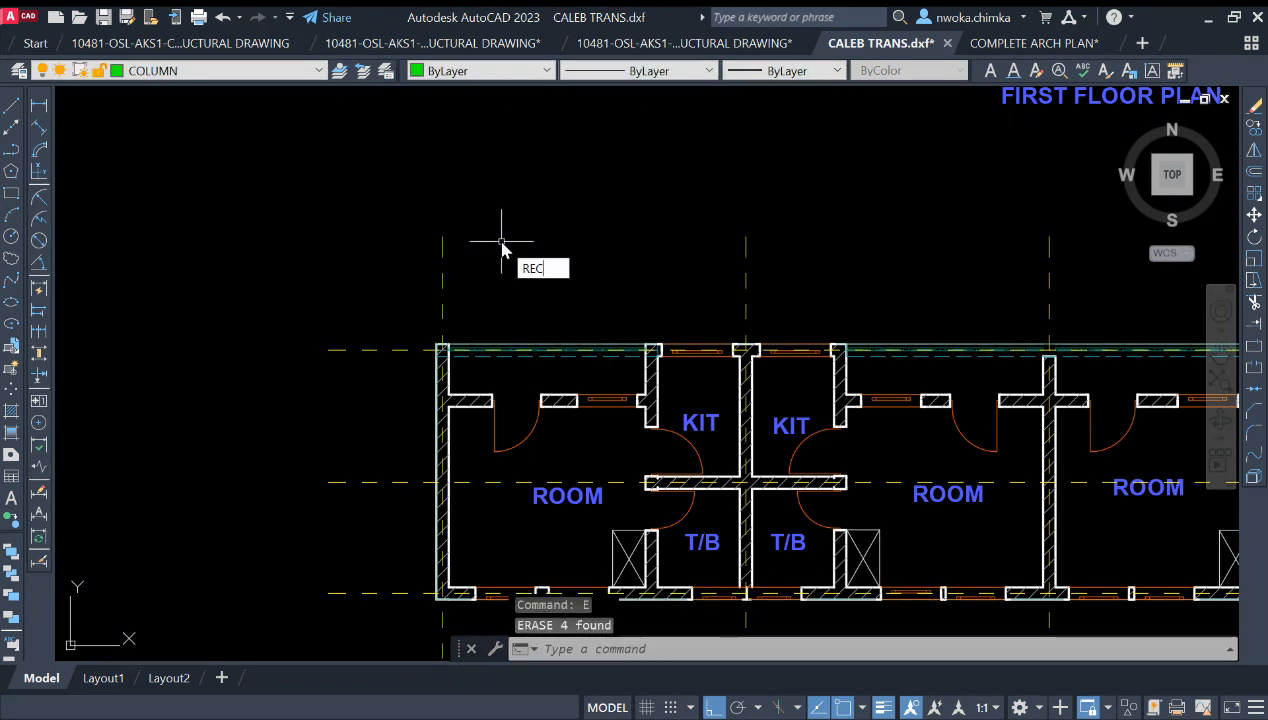
{"action": "key", "text": "Escape"}
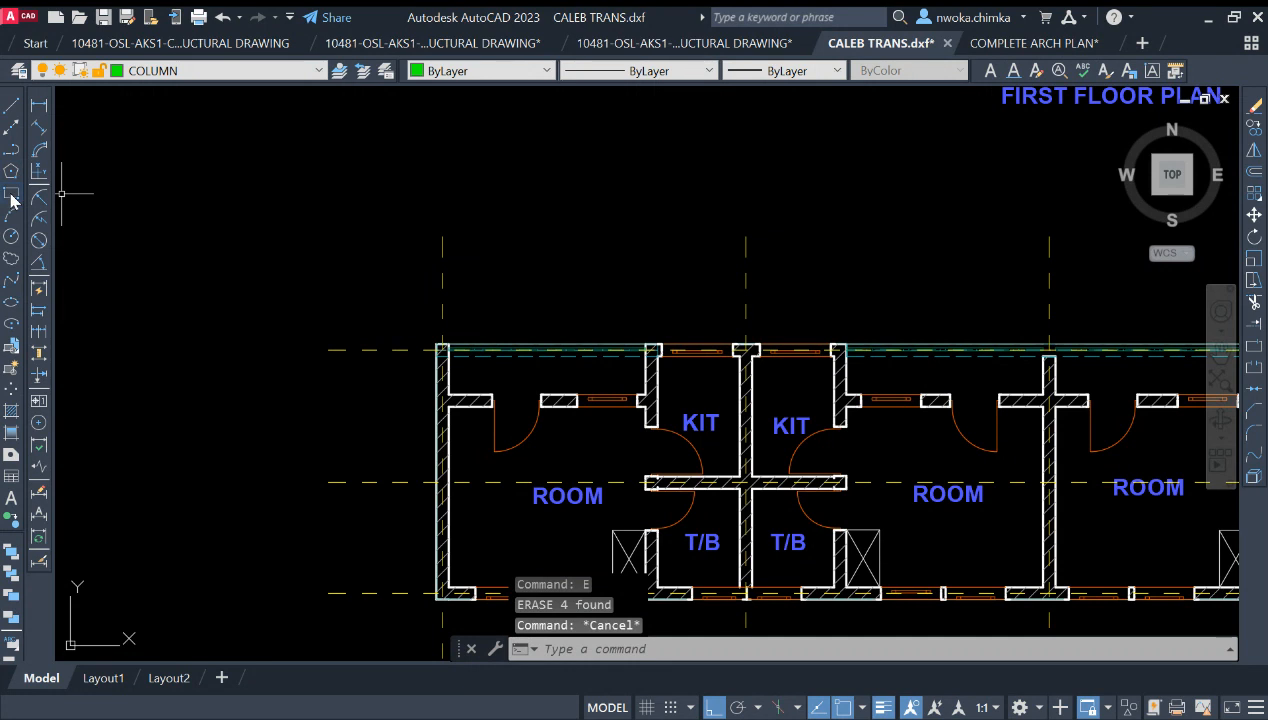
{"action": "left_click", "coordinate": [11, 194]}
{"action": "left_click", "coordinate": [523, 156]}
{"action": "key", "text": "Escape"}
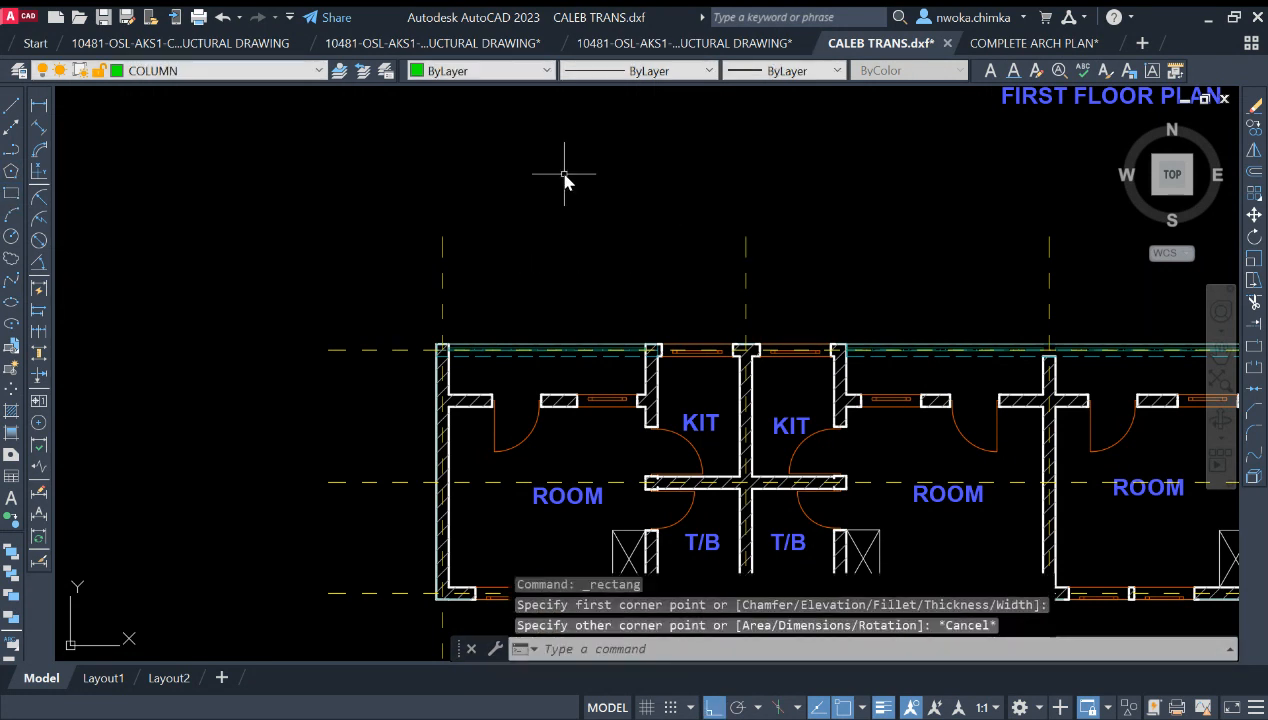
{"action": "type", "text": "REC"}
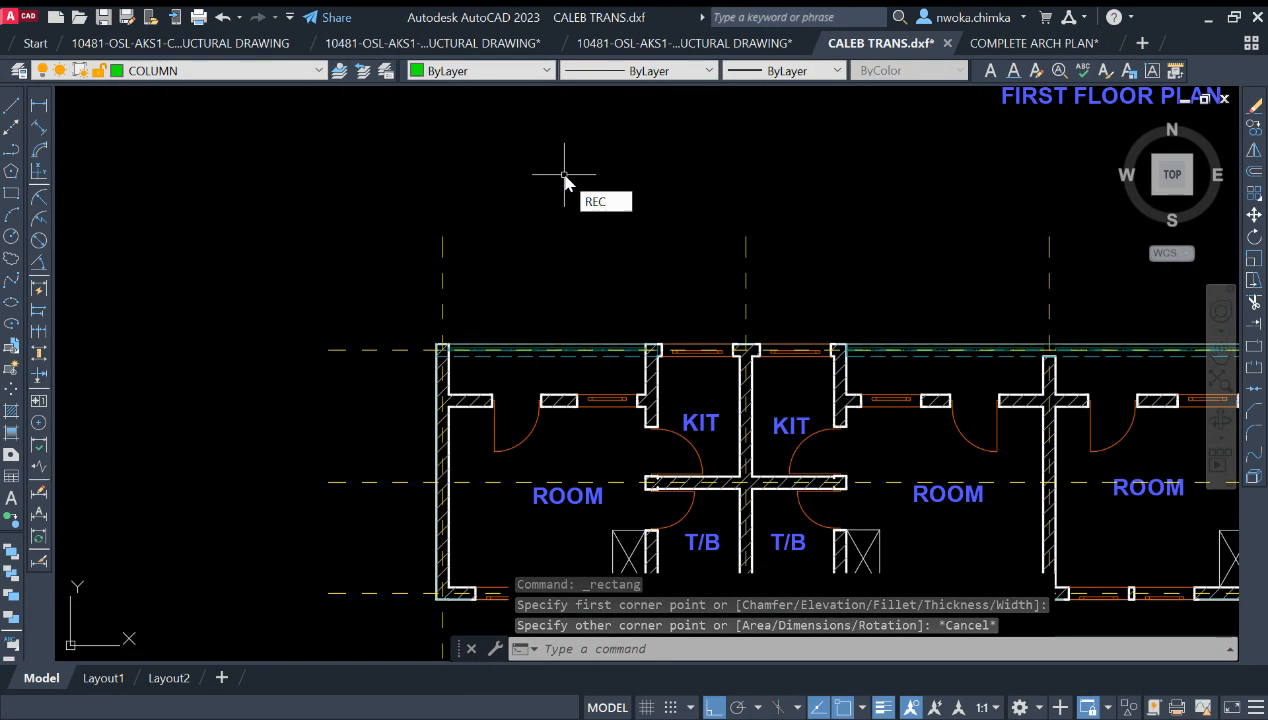
{"action": "key", "text": "Return"}
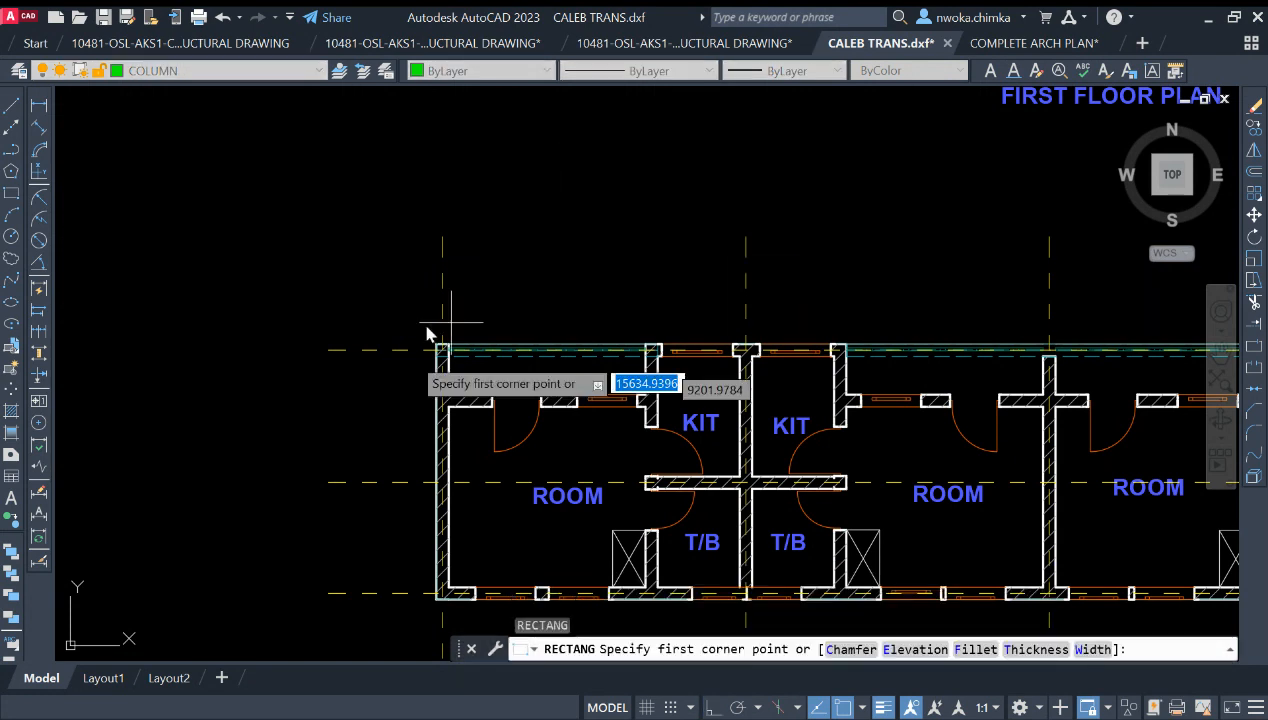
{"action": "scroll", "coordinate": [437, 348], "scroll_direction": "up", "scroll_amount": 5}
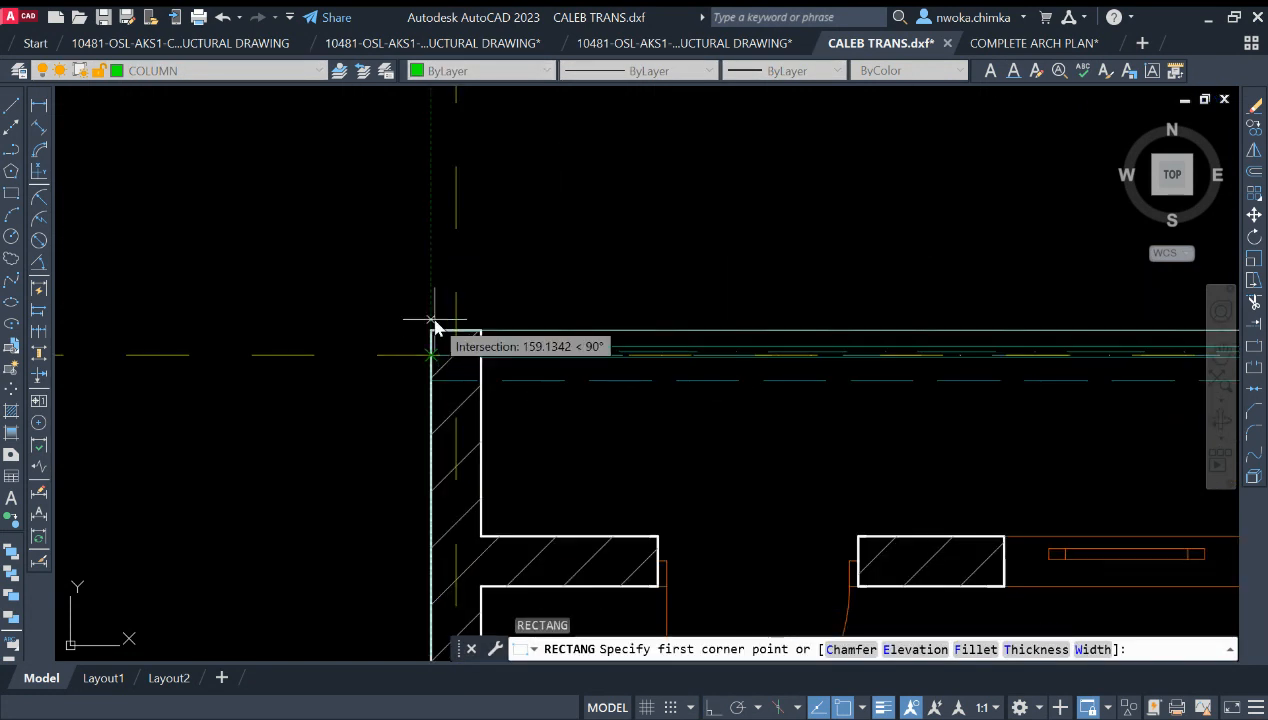
{"action": "scroll", "coordinate": [480, 345], "scroll_direction": "down", "scroll_amount": 4}
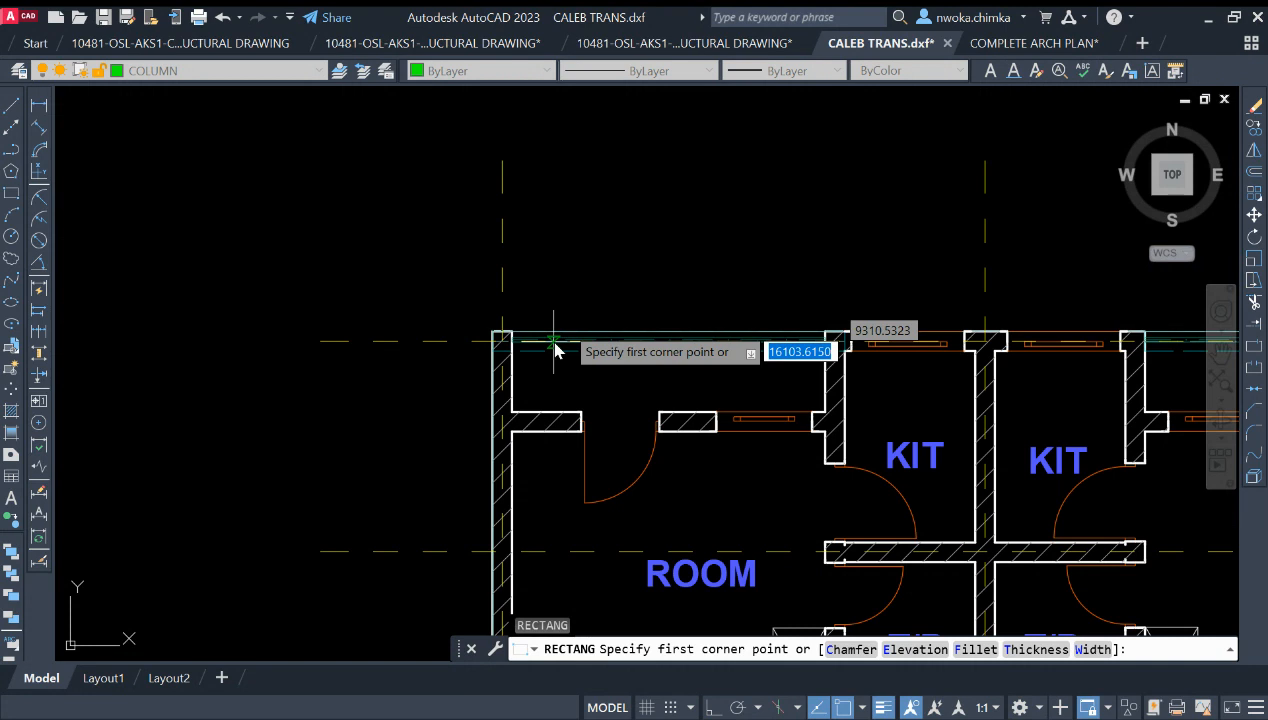
{"action": "left_click", "coordinate": [551, 183]}
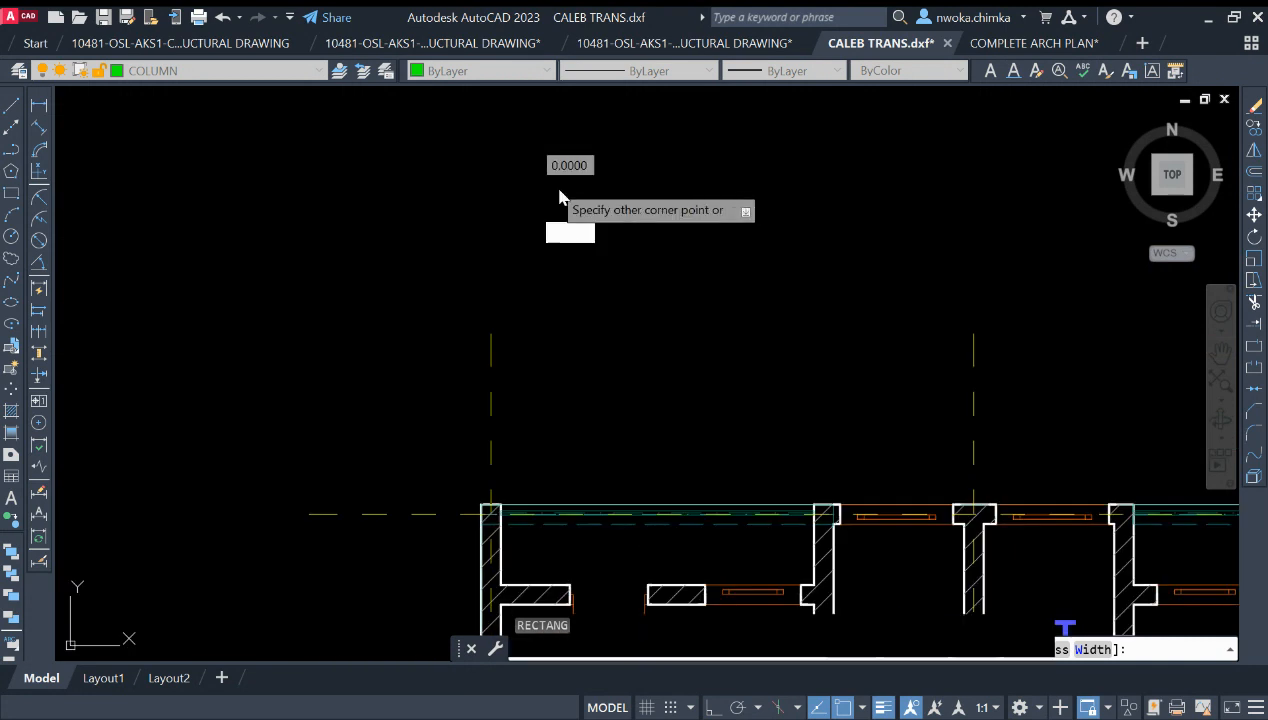
{"action": "key", "text": "Escape"}
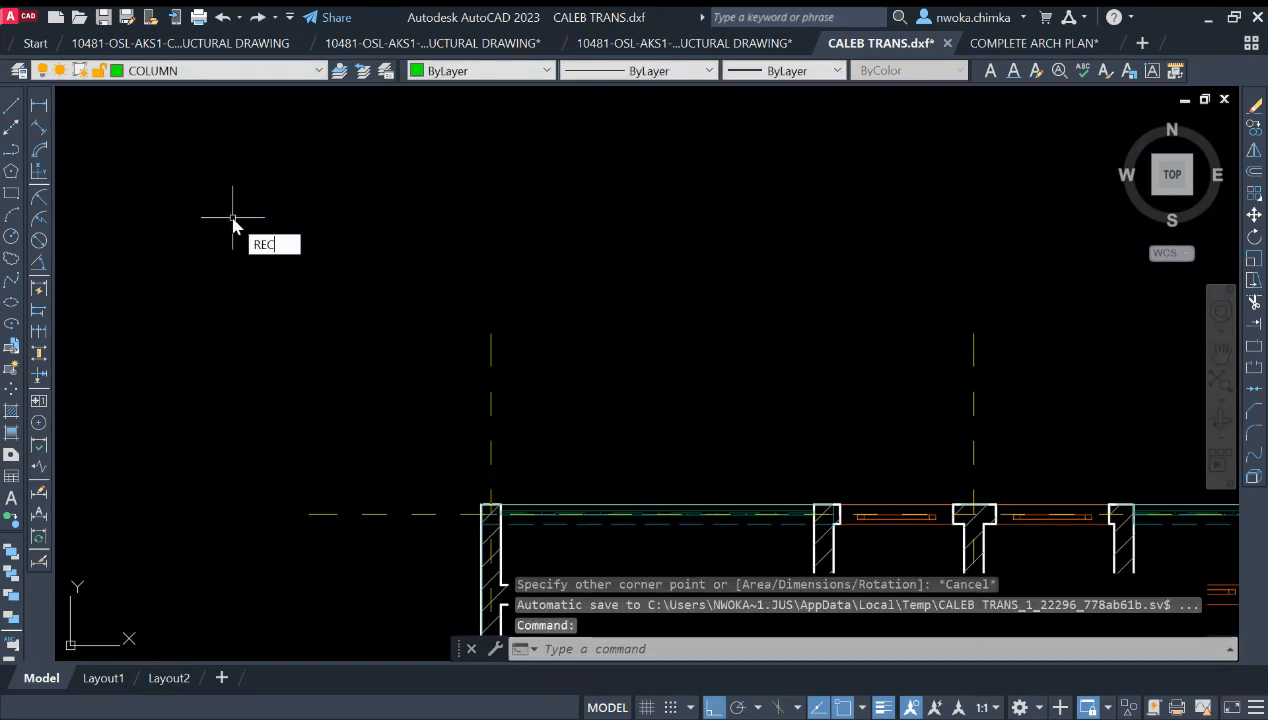
Draw a 225 by 225 column rectangle in the empty space above the floor plan's upper-left gridline corner.
{"action": "key", "text": "Return"}
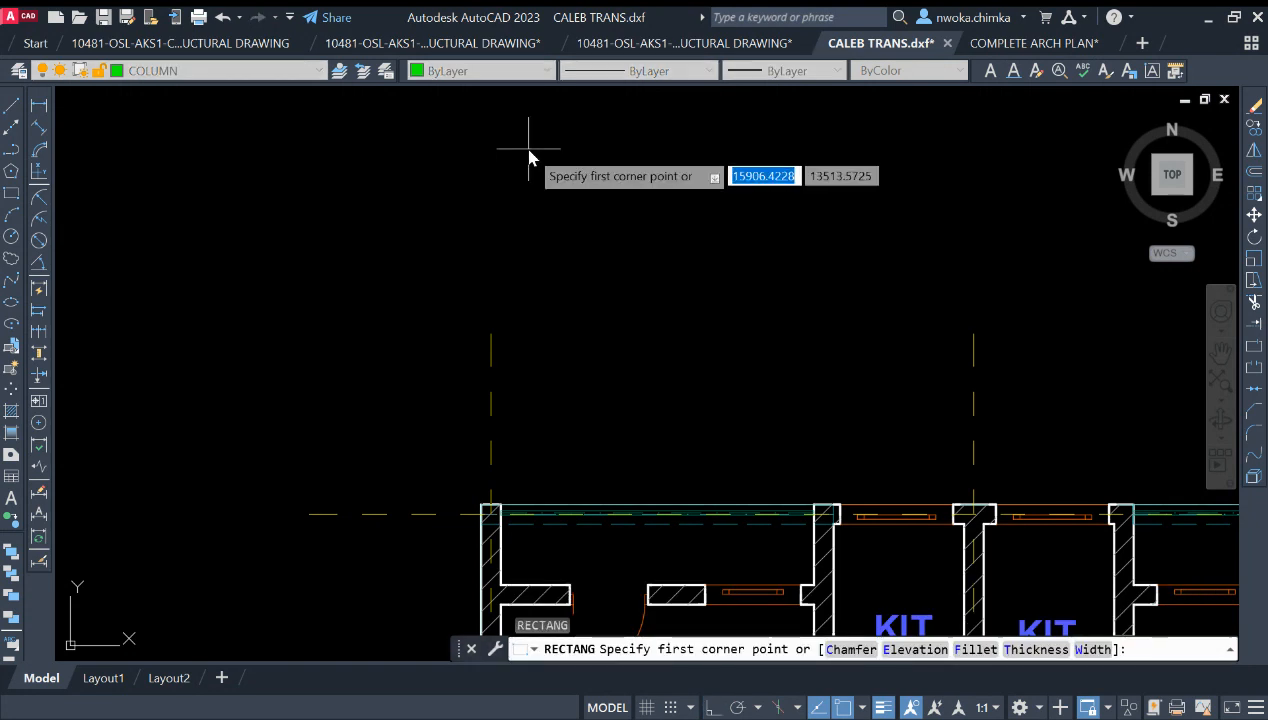
{"action": "left_click", "coordinate": [528, 149]}
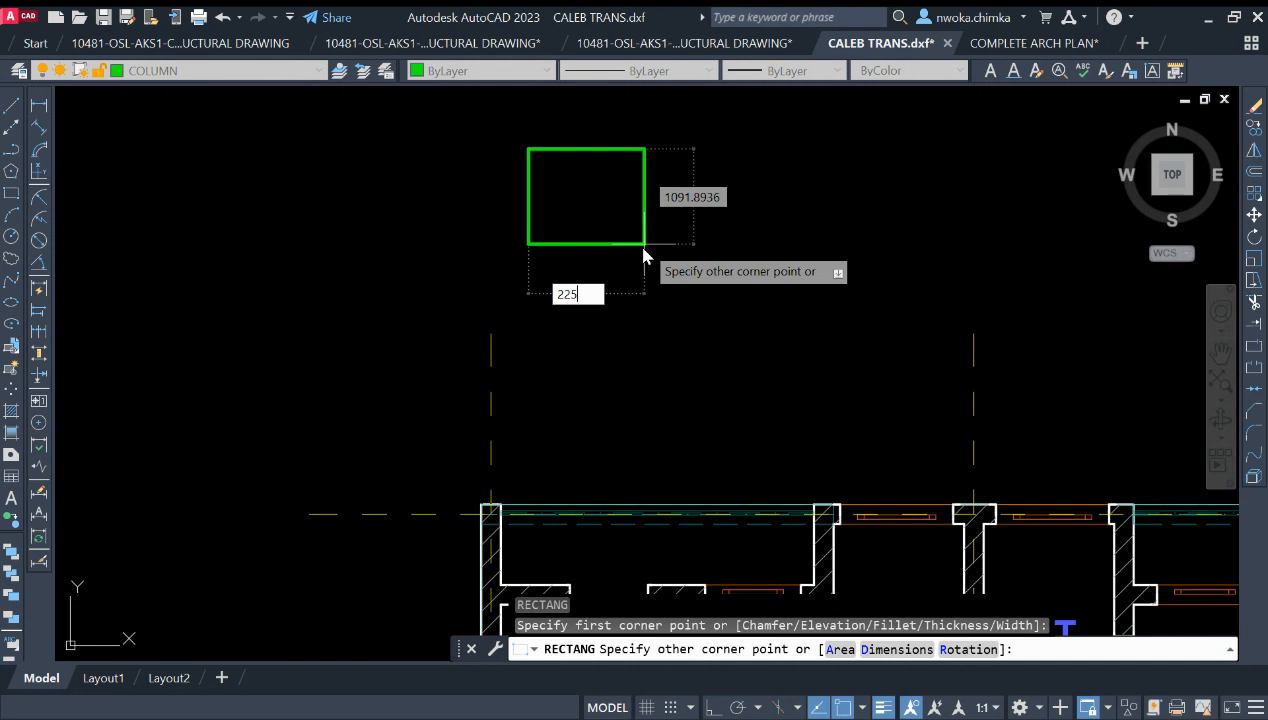
{"action": "type", "text": "225"}
{"action": "key", "text": "Tab"}
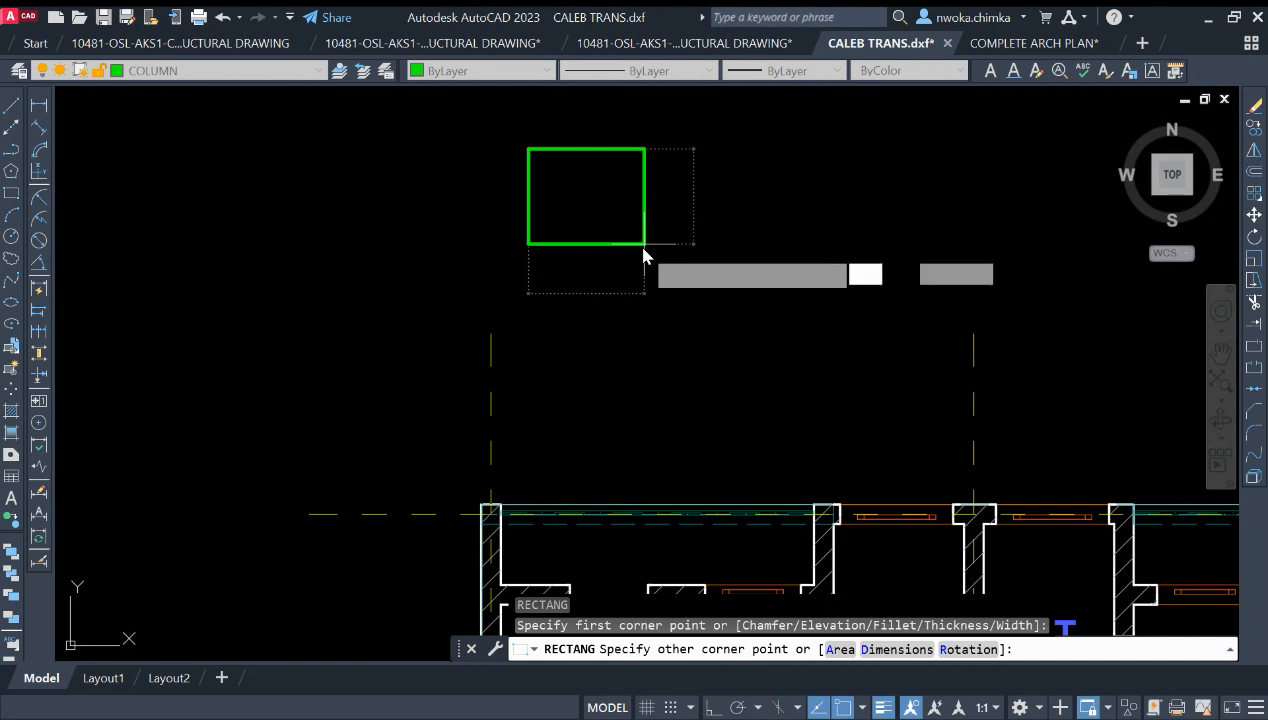
{"action": "type", "text": "22"}
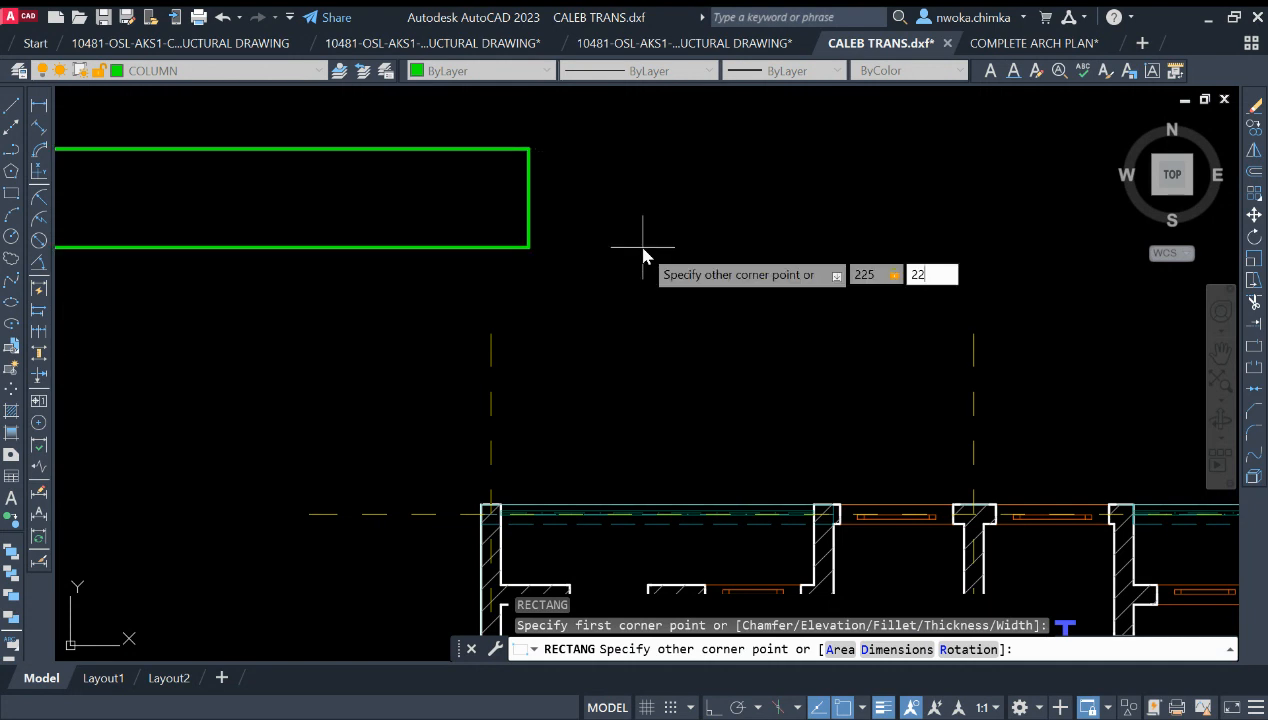
{"action": "type", "text": "5"}
{"action": "key", "text": "Return"}
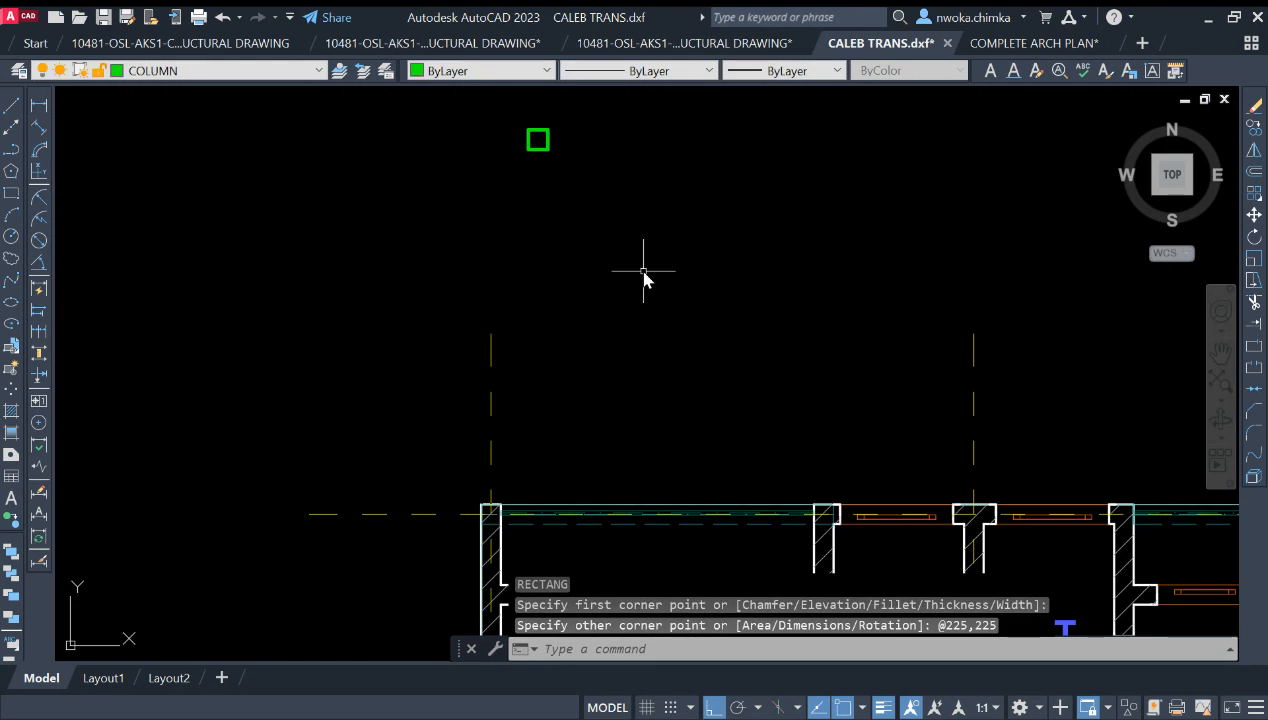
Draw a second square column outline as a polyline with four 225 sides, to the right of the 225 by 225 rectangle.
{"action": "scroll", "coordinate": [515, 127], "scroll_direction": "up", "scroll_amount": 2}
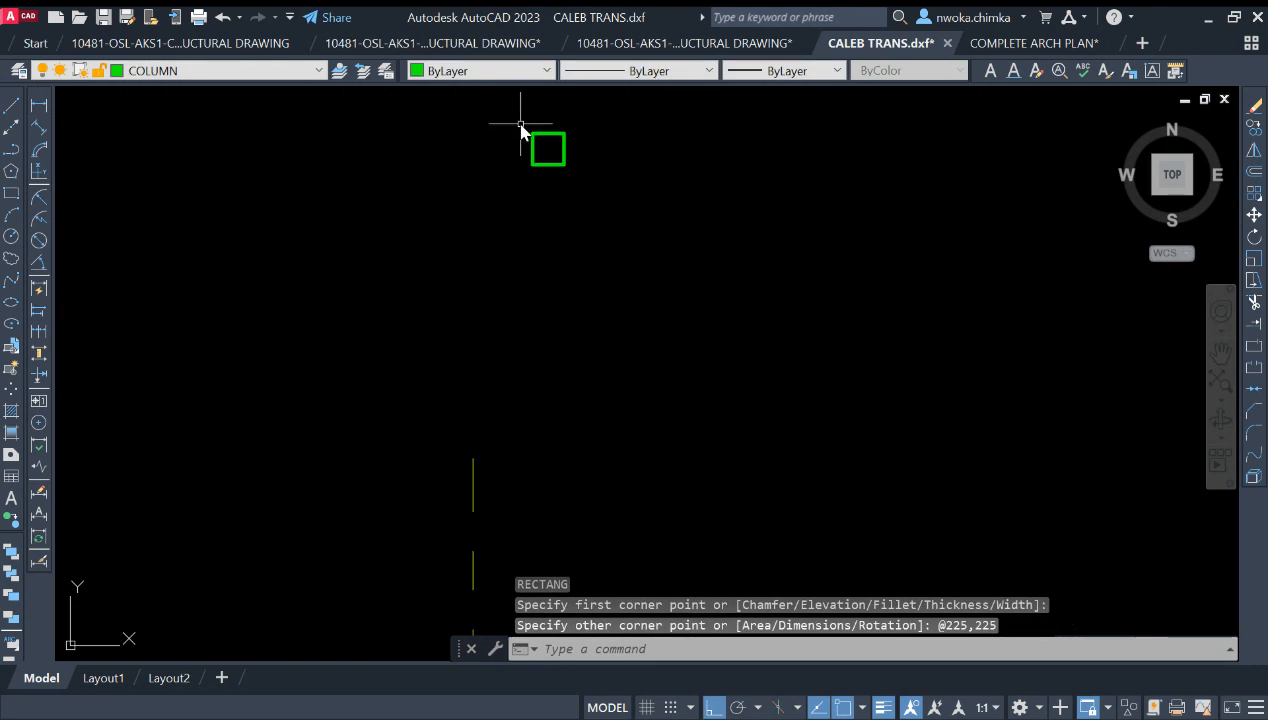
{"action": "left_click", "coordinate": [12, 150]}
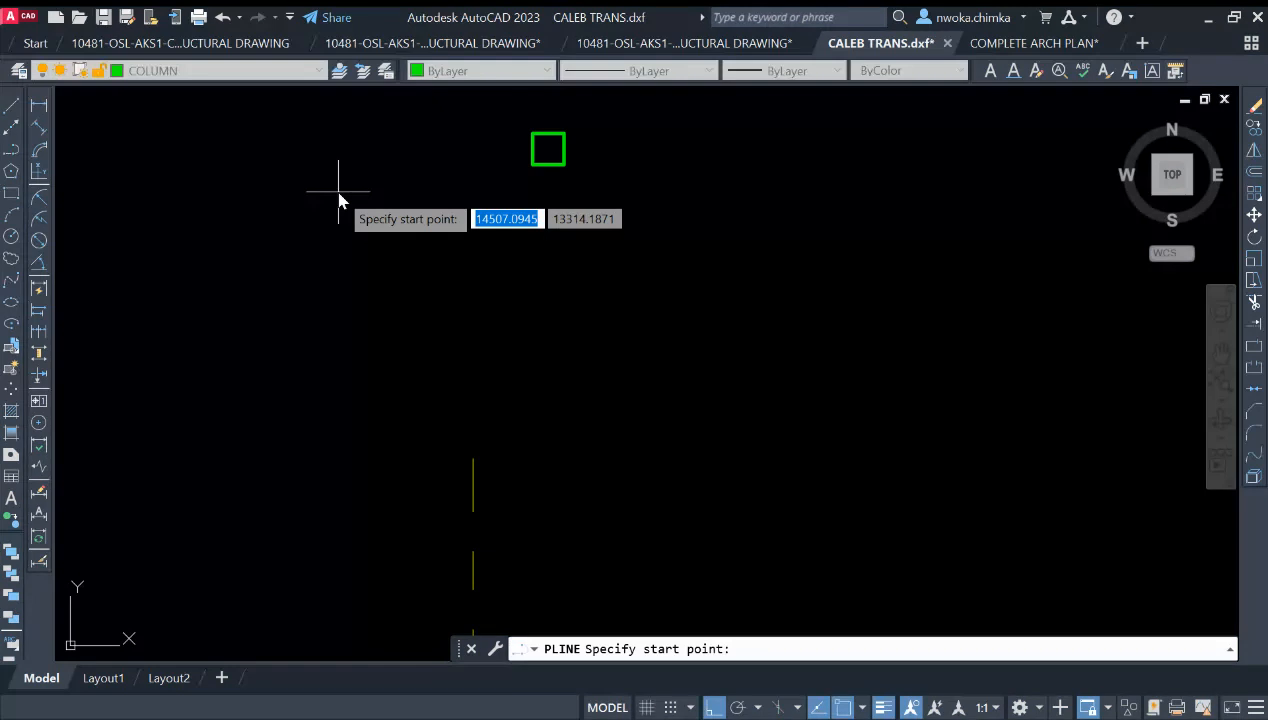
{"action": "left_click", "coordinate": [627, 127]}
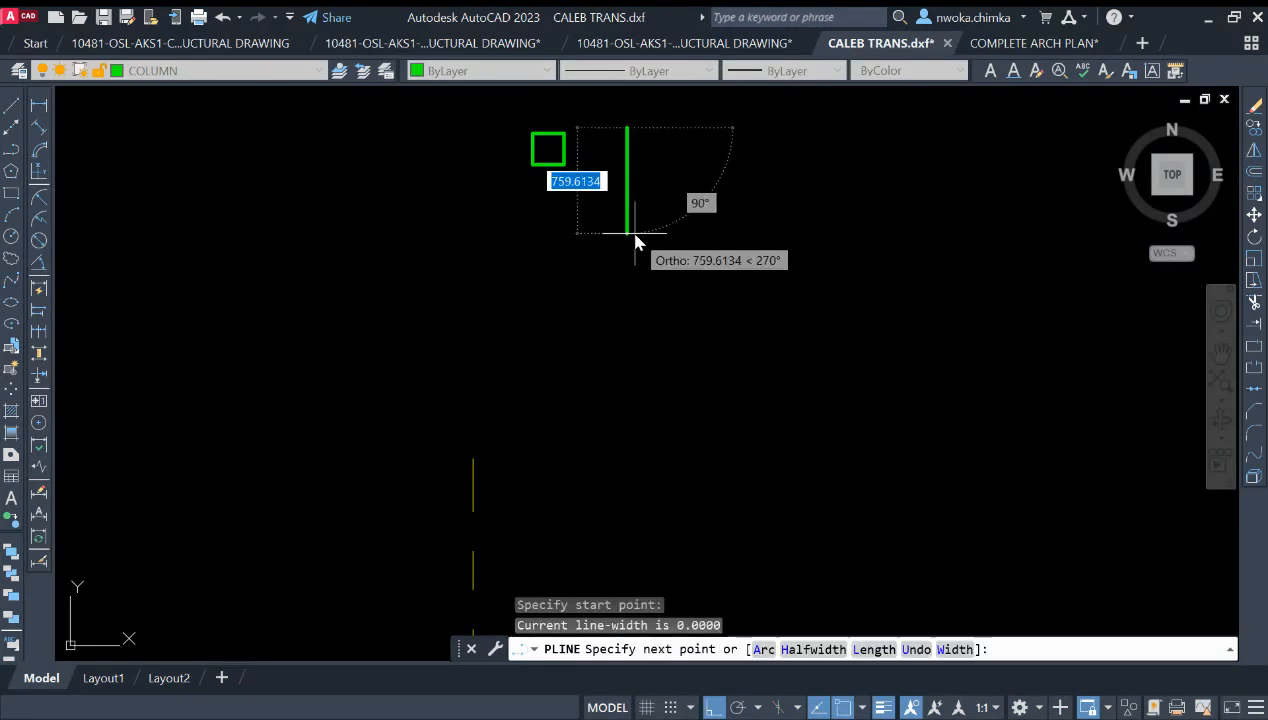
{"action": "type", "text": "22"}
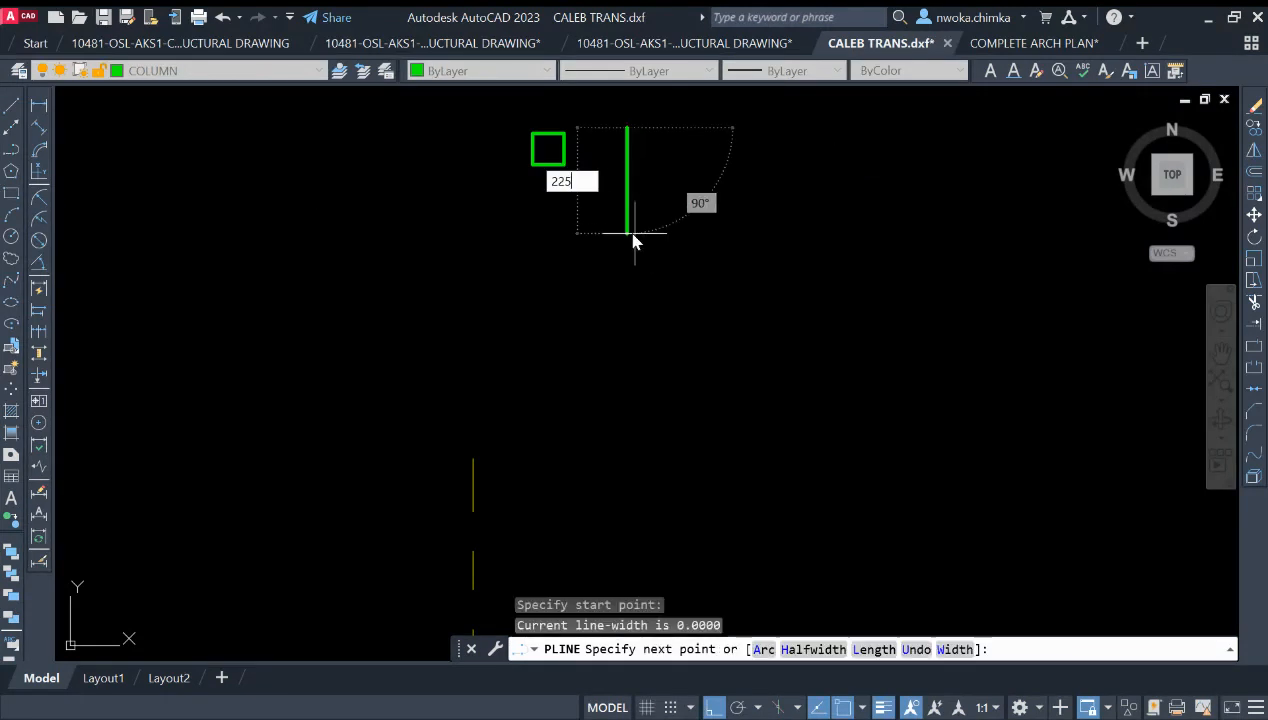
{"action": "type", "text": "5"}
{"action": "key", "text": "Return"}
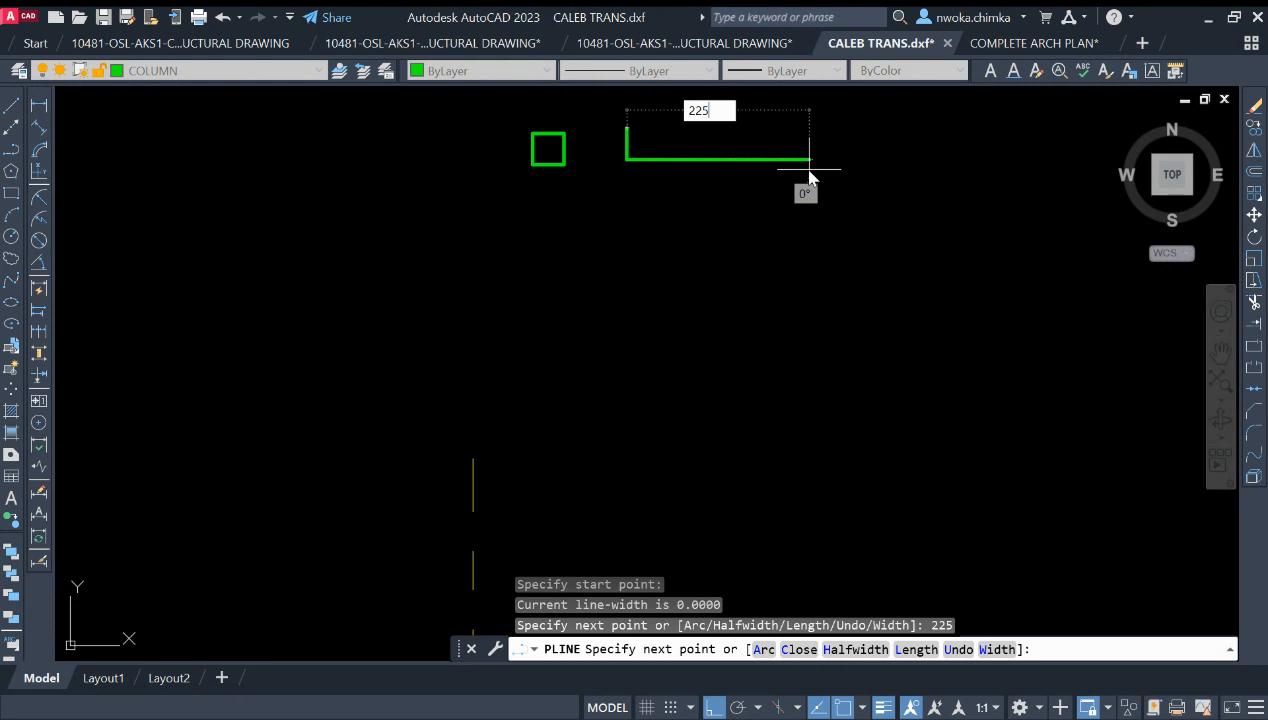
{"action": "type", "text": "225"}
{"action": "key", "text": "Return"}
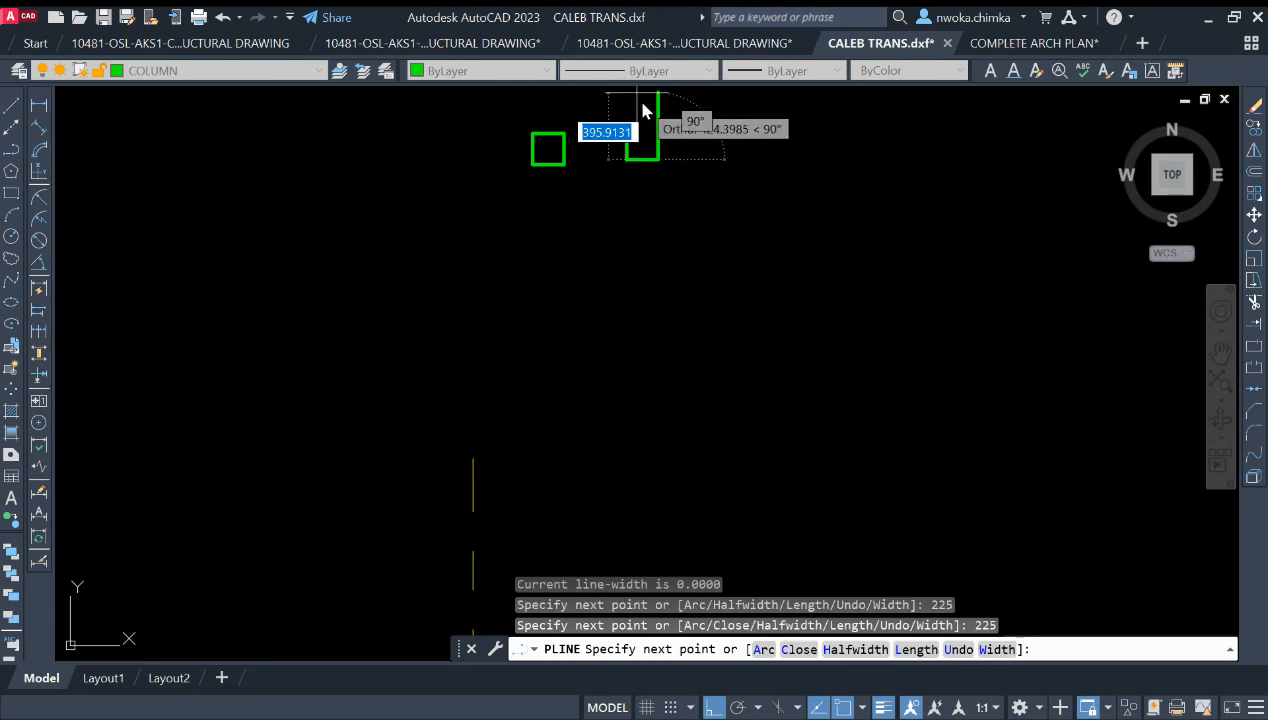
{"action": "type", "text": "225"}
{"action": "key", "text": "Return"}
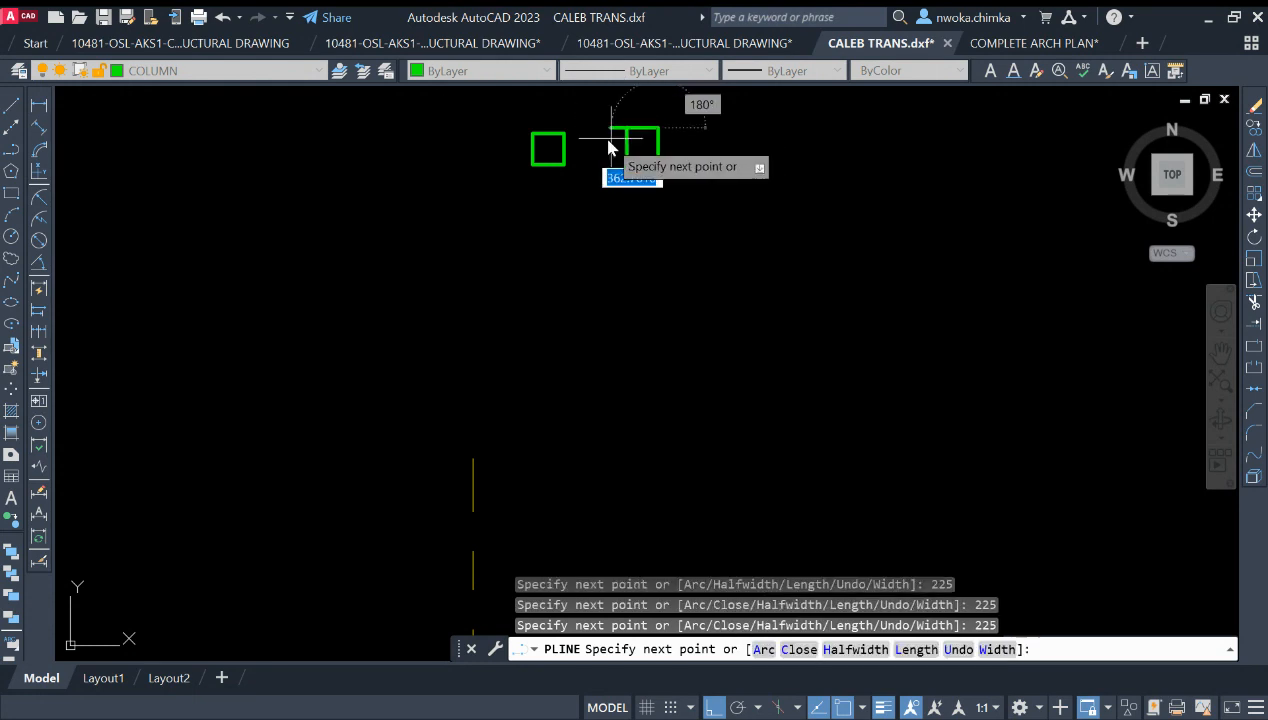
{"action": "type", "text": "225"}
{"action": "key", "text": "Return"}
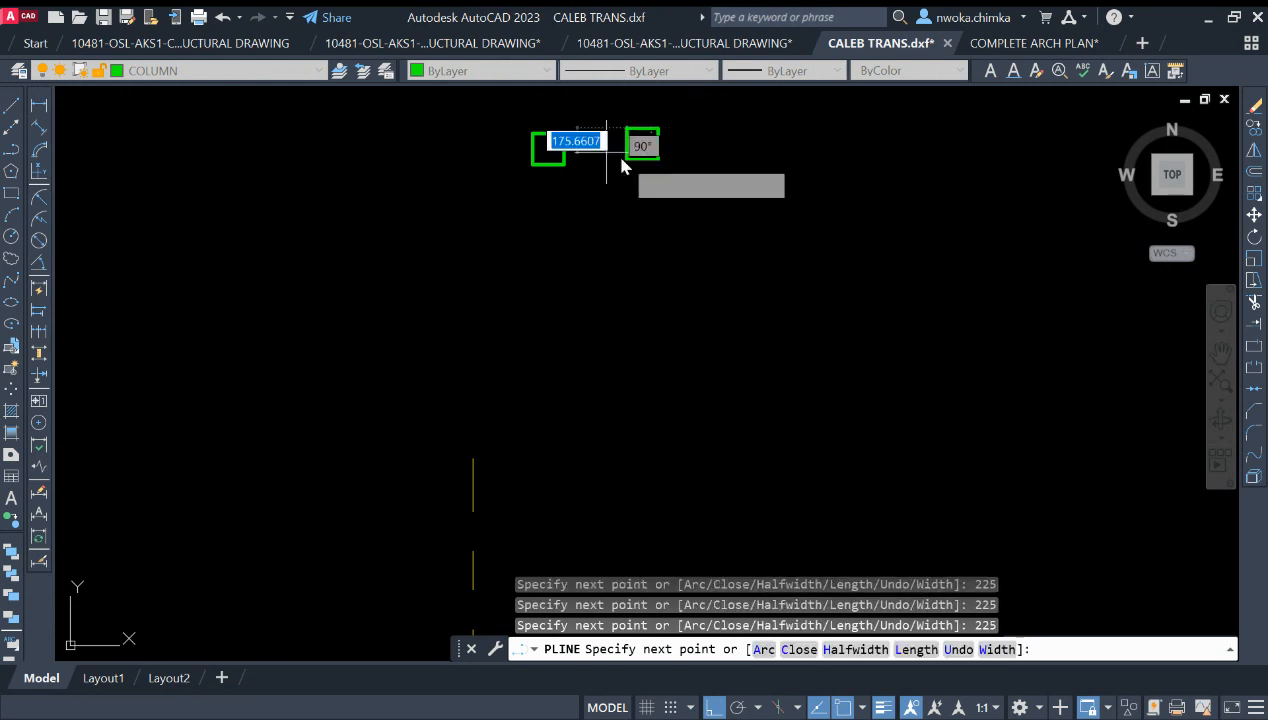
{"action": "key", "text": "Escape"}
Finish the polyline and erase the second square column outline, keeping the original 225 by 225 rectangle.
{"action": "scroll", "coordinate": [660, 133], "scroll_direction": "up", "scroll_amount": 4}
{"action": "left_click", "coordinate": [678, 120]}
{"action": "left_click", "coordinate": [572, 236]}
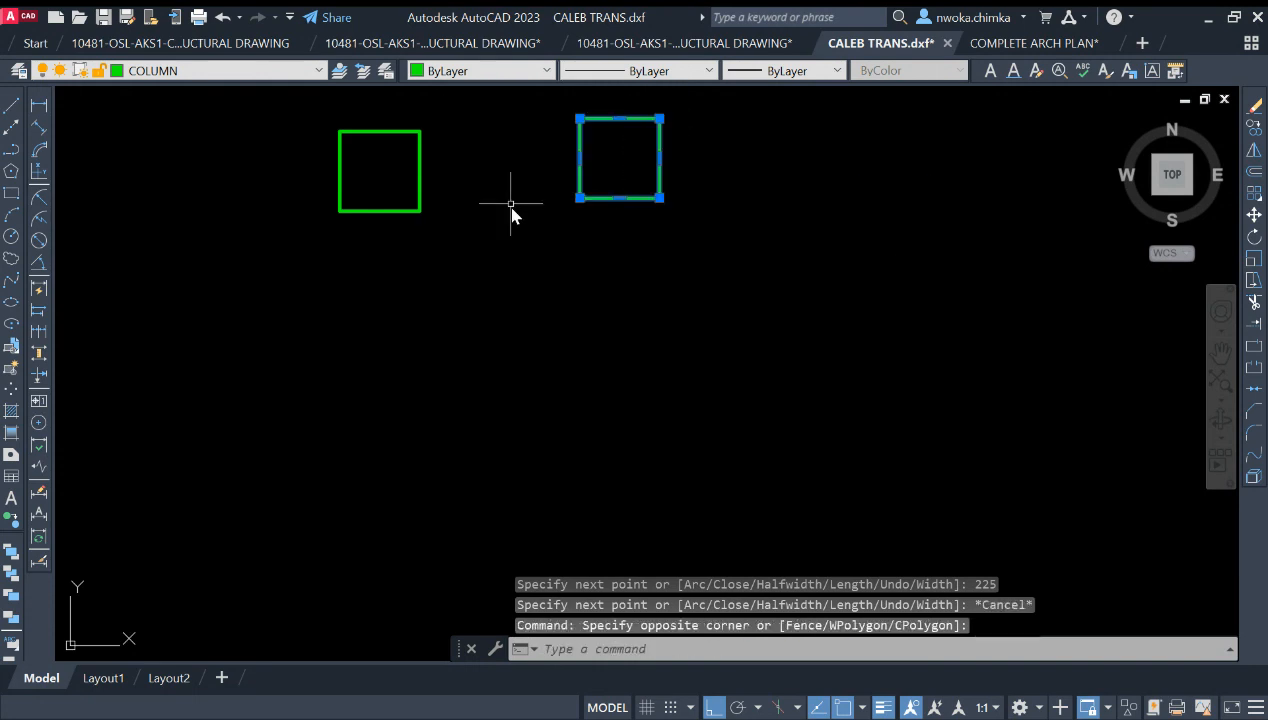
{"action": "left_click", "coordinate": [507, 187]}
{"action": "left_click", "coordinate": [358, 296]}
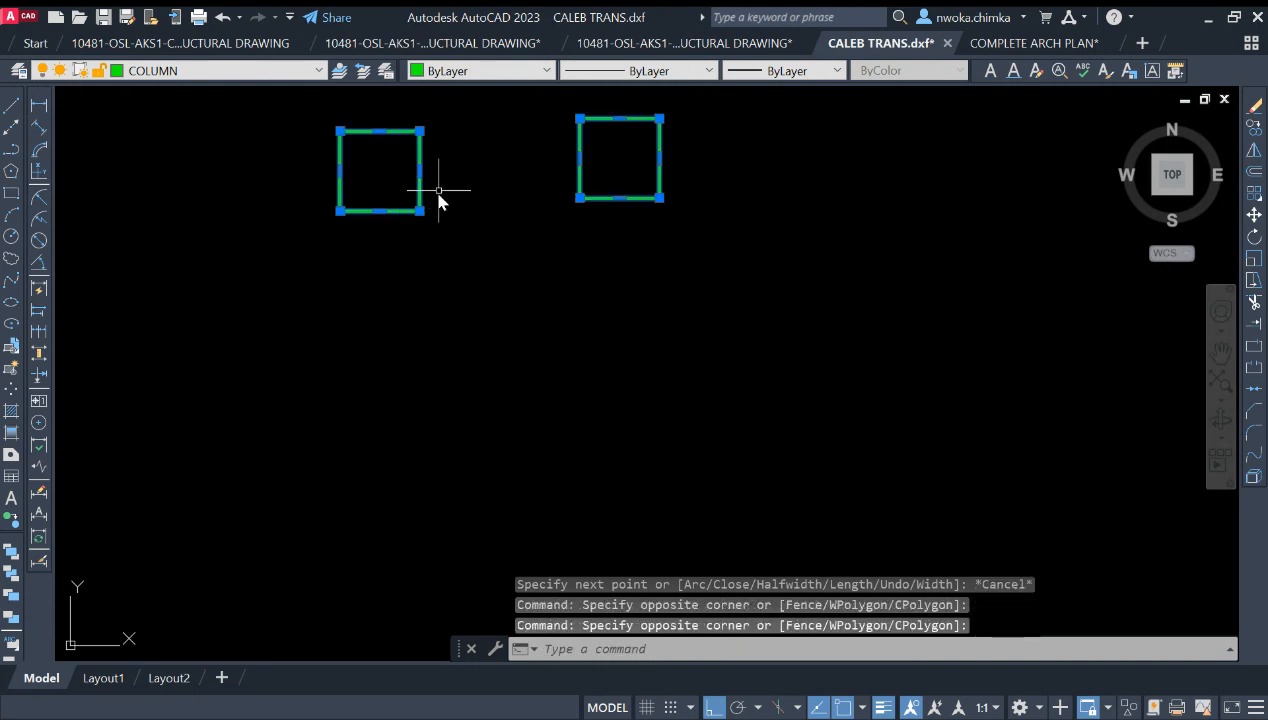
{"action": "key", "text": "Escape"}
{"action": "left_click", "coordinate": [657, 172]}
{"action": "left_click", "coordinate": [590, 252]}
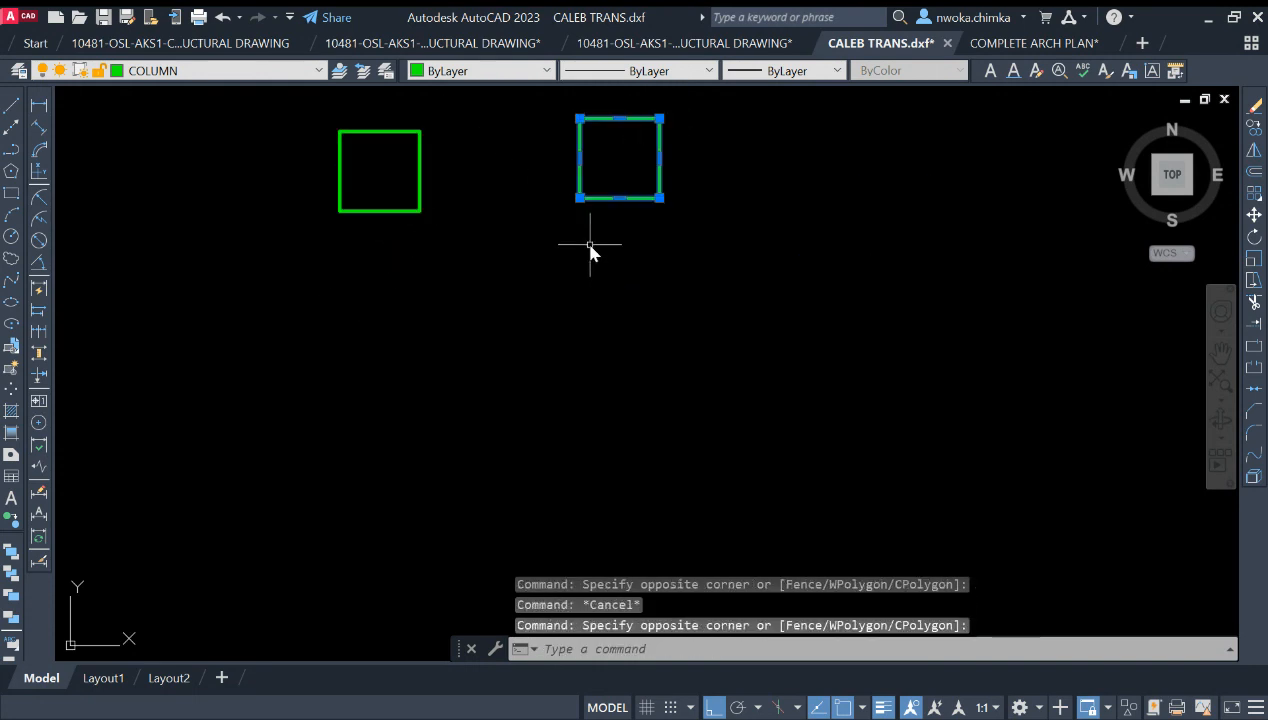
{"action": "type", "text": "e"}
{"action": "key", "text": "Return"}
{"action": "left_click", "coordinate": [466, 120]}
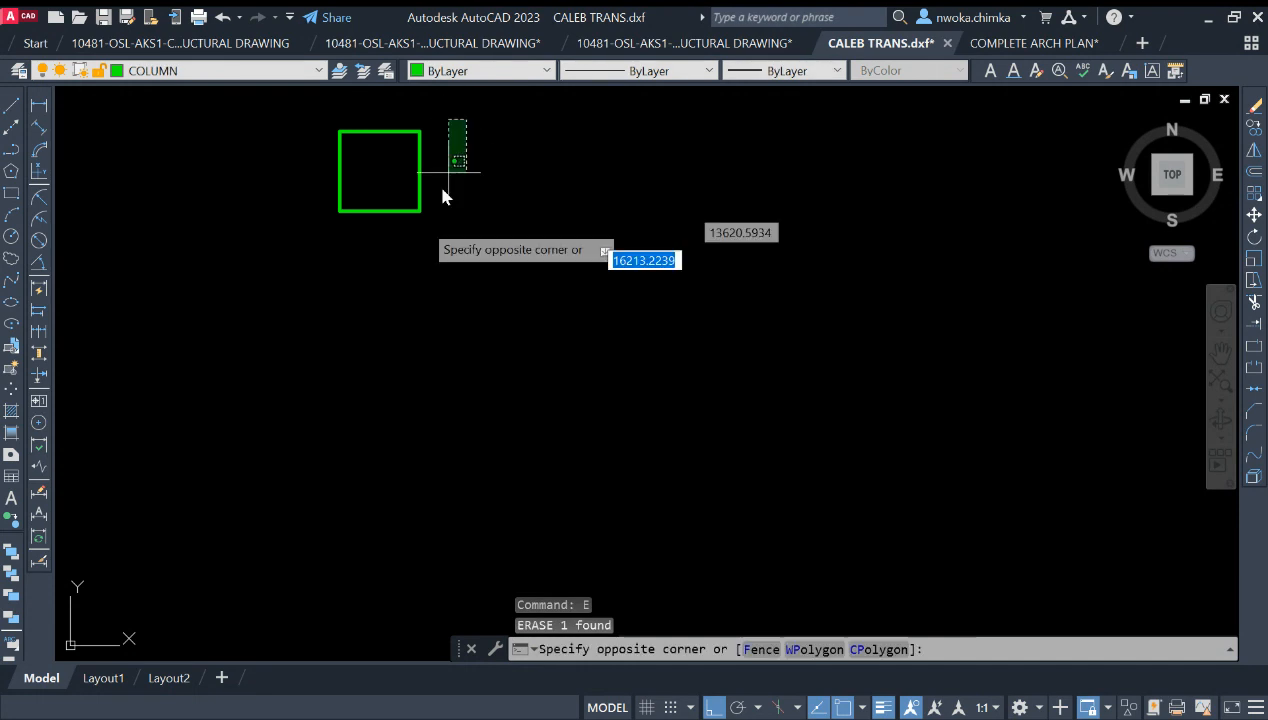
{"action": "left_click", "coordinate": [317, 252]}
{"action": "middle_click_drag", "start_coordinate": [297, 147], "coordinate": [417, 172]}
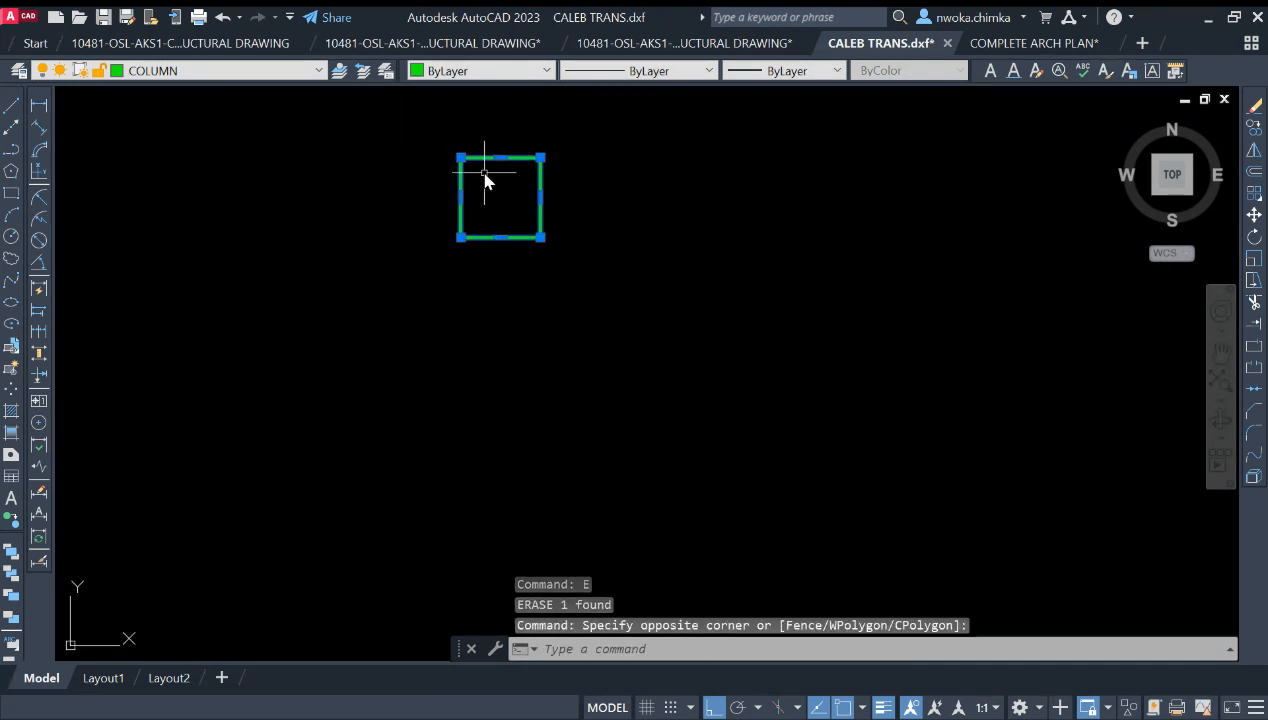
{"action": "scroll", "coordinate": [515, 174], "scroll_direction": "down", "scroll_amount": 2}
{"action": "scroll", "coordinate": [522, 186], "scroll_direction": "down", "scroll_amount": 1}
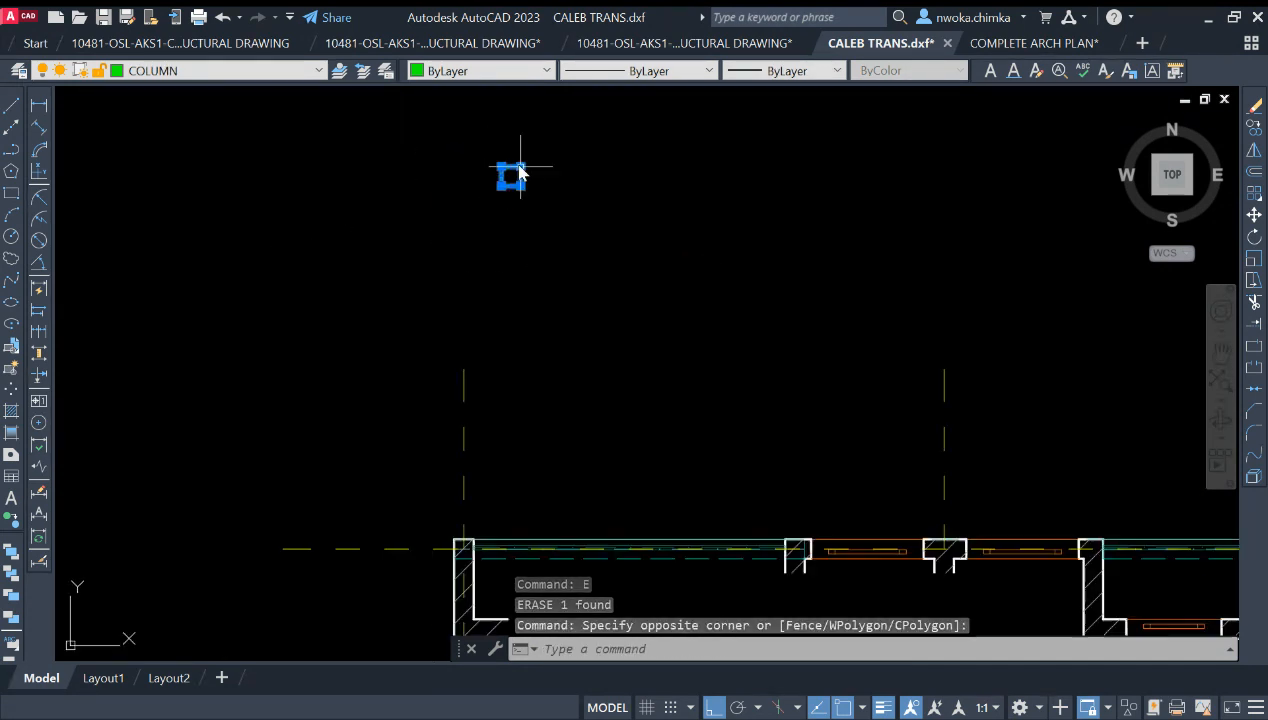
{"action": "scroll", "coordinate": [458, 396], "scroll_direction": "up", "scroll_amount": 4}
{"action": "scroll", "coordinate": [425, 290], "scroll_direction": "up", "scroll_amount": 3}
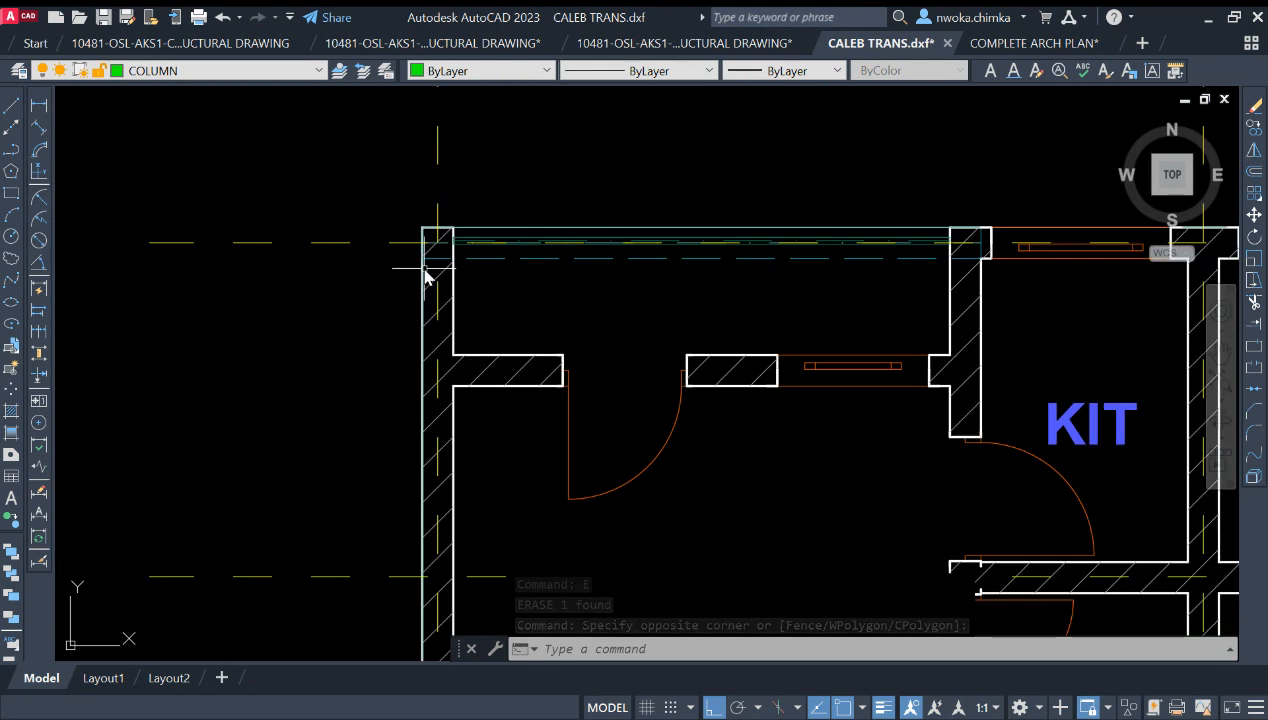
{"action": "scroll", "coordinate": [428, 274], "scroll_direction": "down", "scroll_amount": 2}
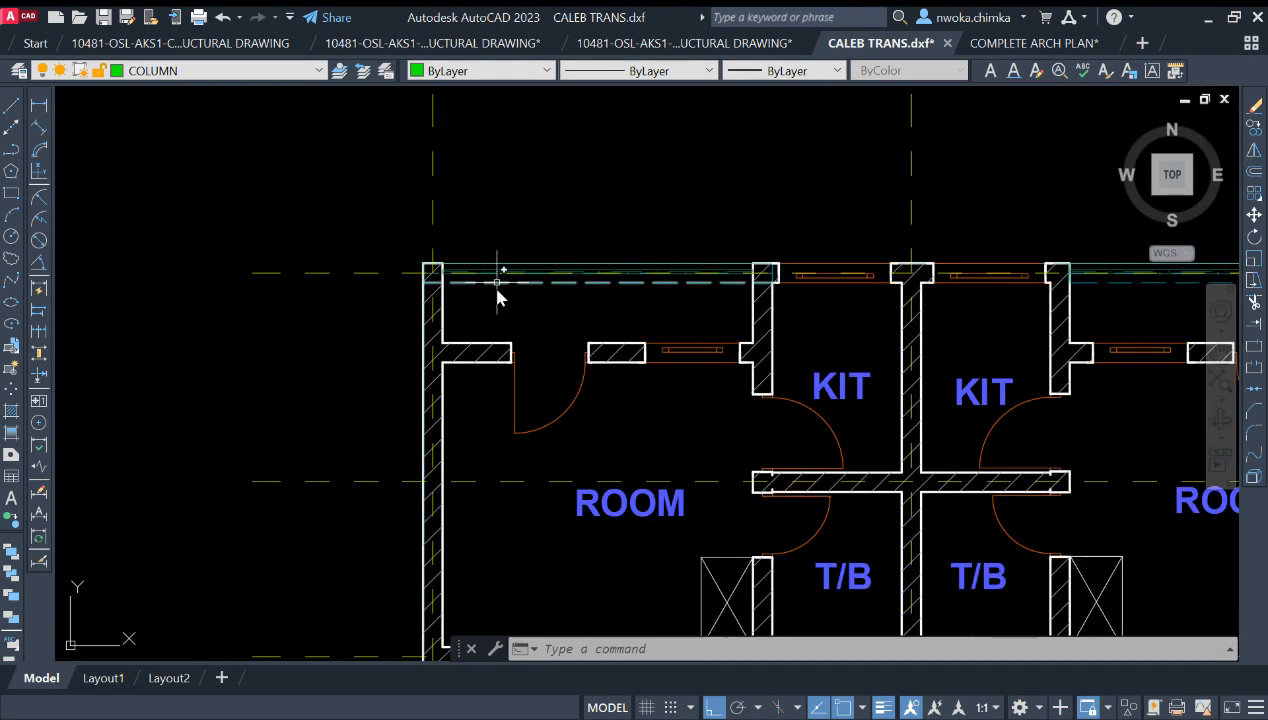
{"action": "middle_click_drag", "start_coordinate": [433, 52], "coordinate": [453, 292]}
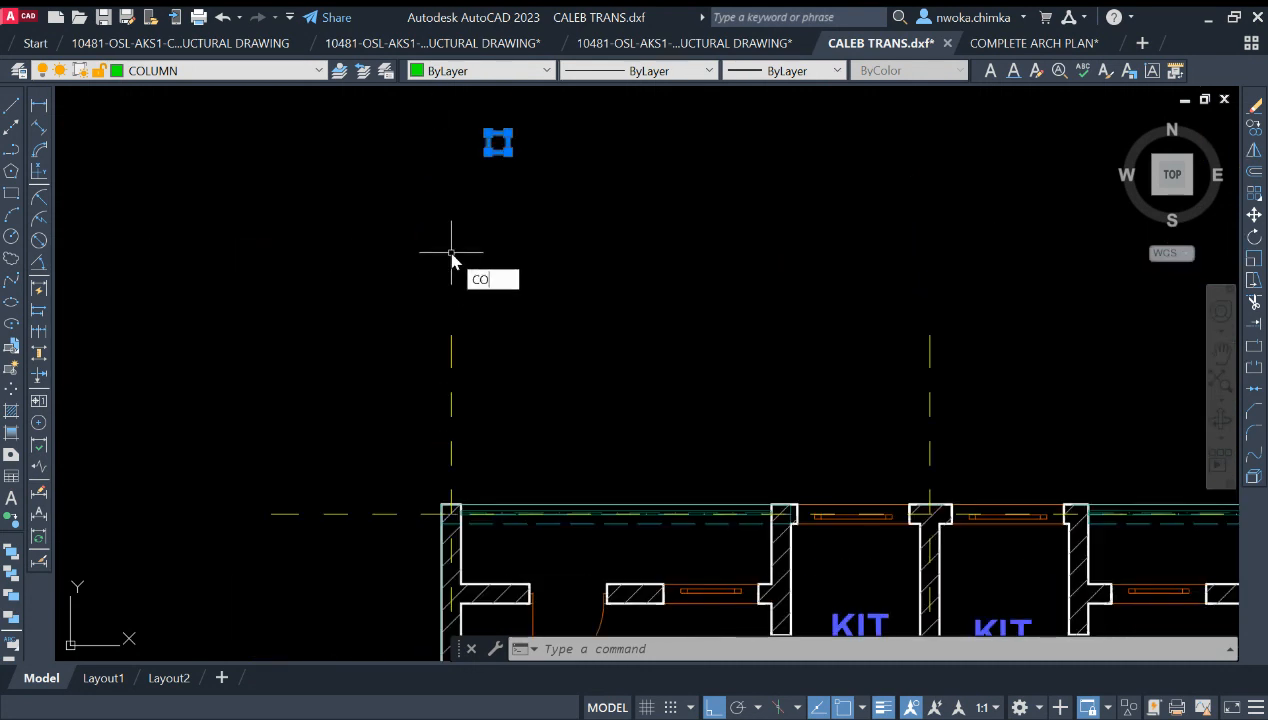
{"action": "type", "text": "co"}
{"action": "key", "text": "Return"}
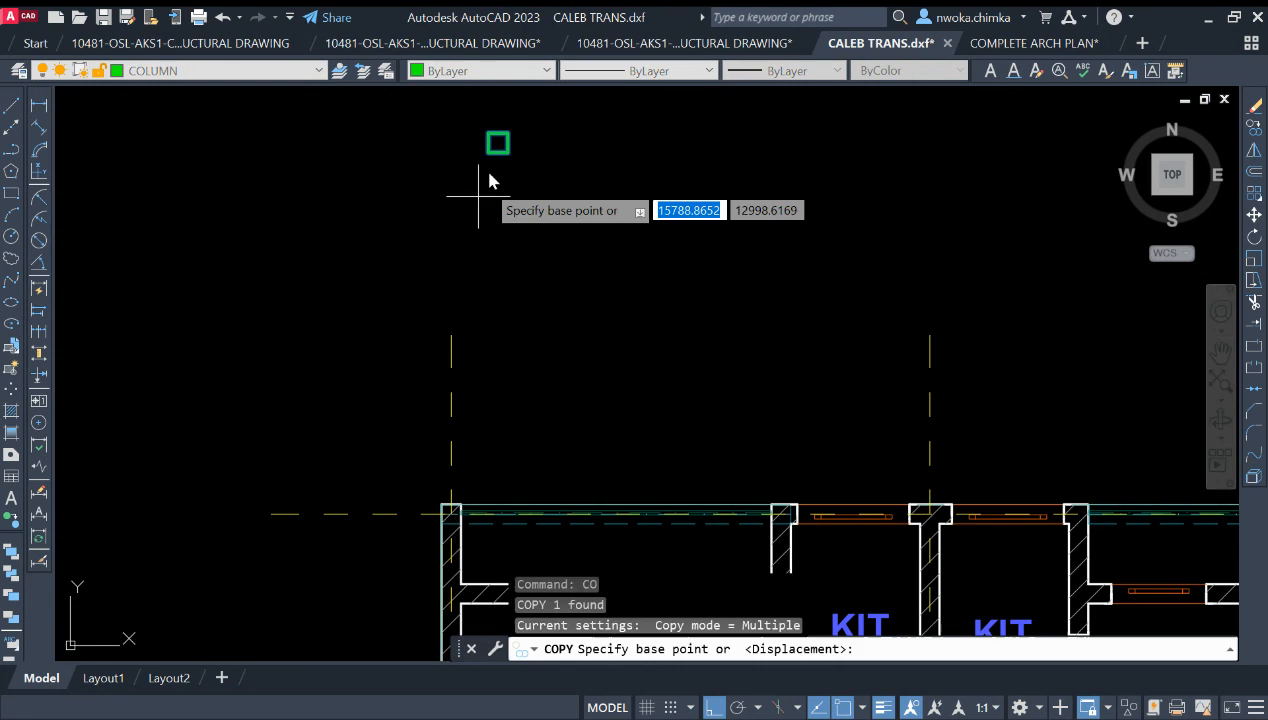
{"action": "scroll", "coordinate": [500, 145], "scroll_direction": "up", "scroll_amount": 4}
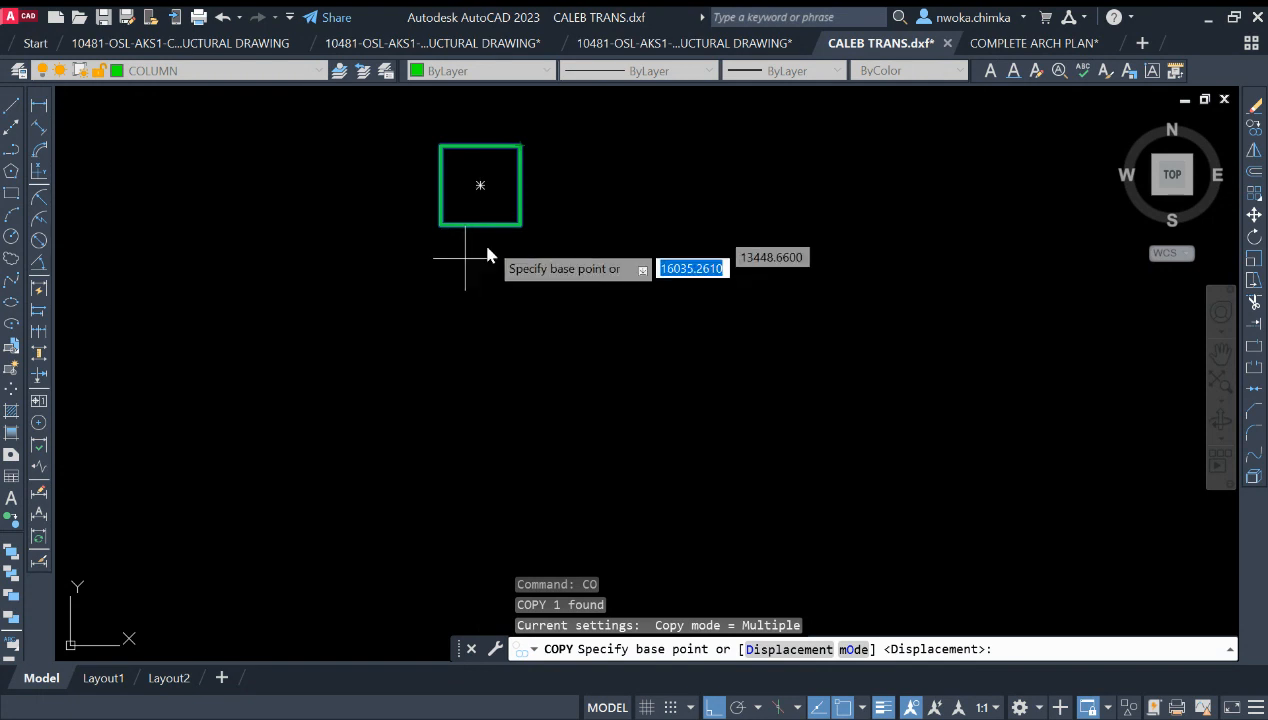
{"action": "key", "text": "Escape"}
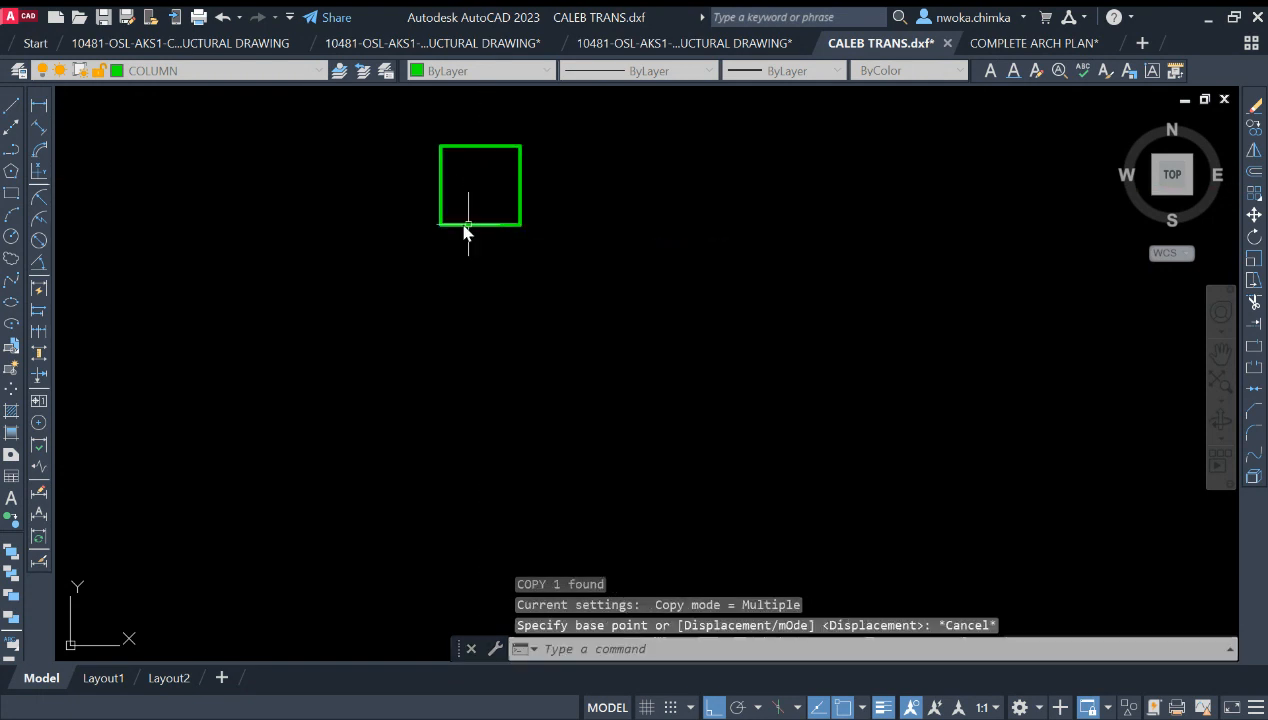
Make ArchiCAD Windows_Pen_No__3 the current layer and draw both corner-to-corner diagonal lines inside the column rectangle.
{"action": "left_click", "coordinate": [11, 104]}
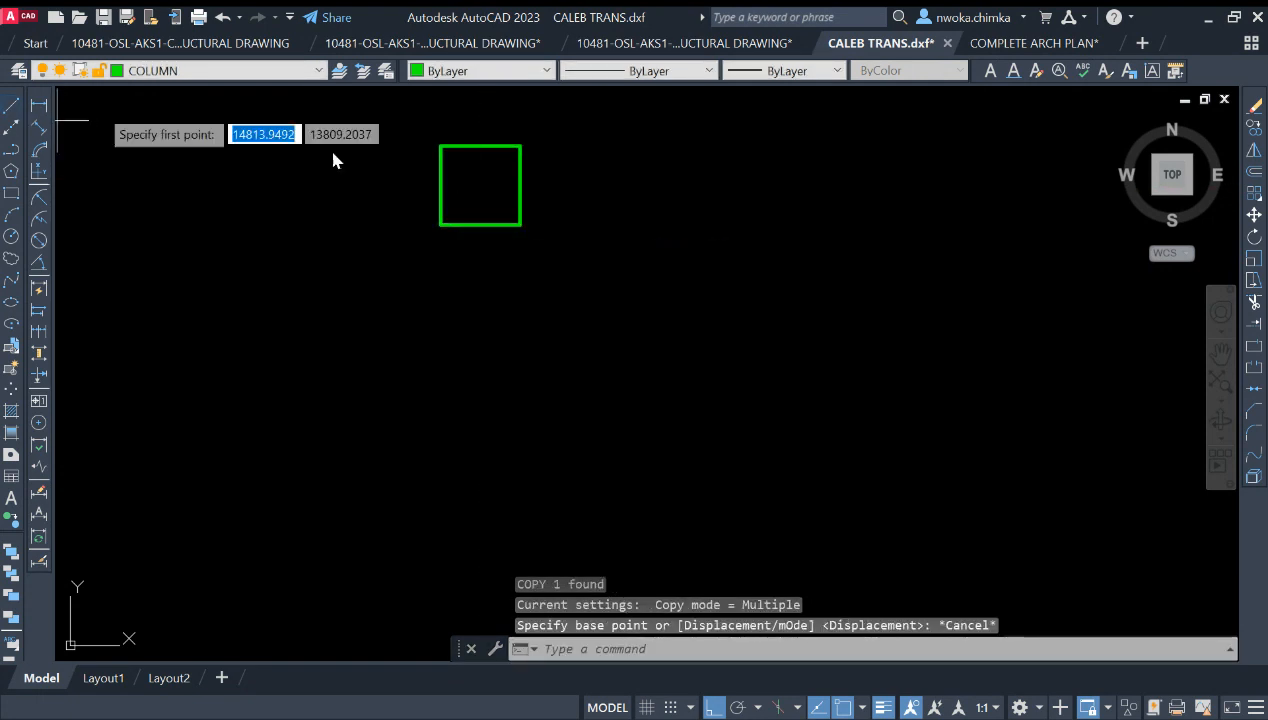
{"action": "key", "text": "Escape"}
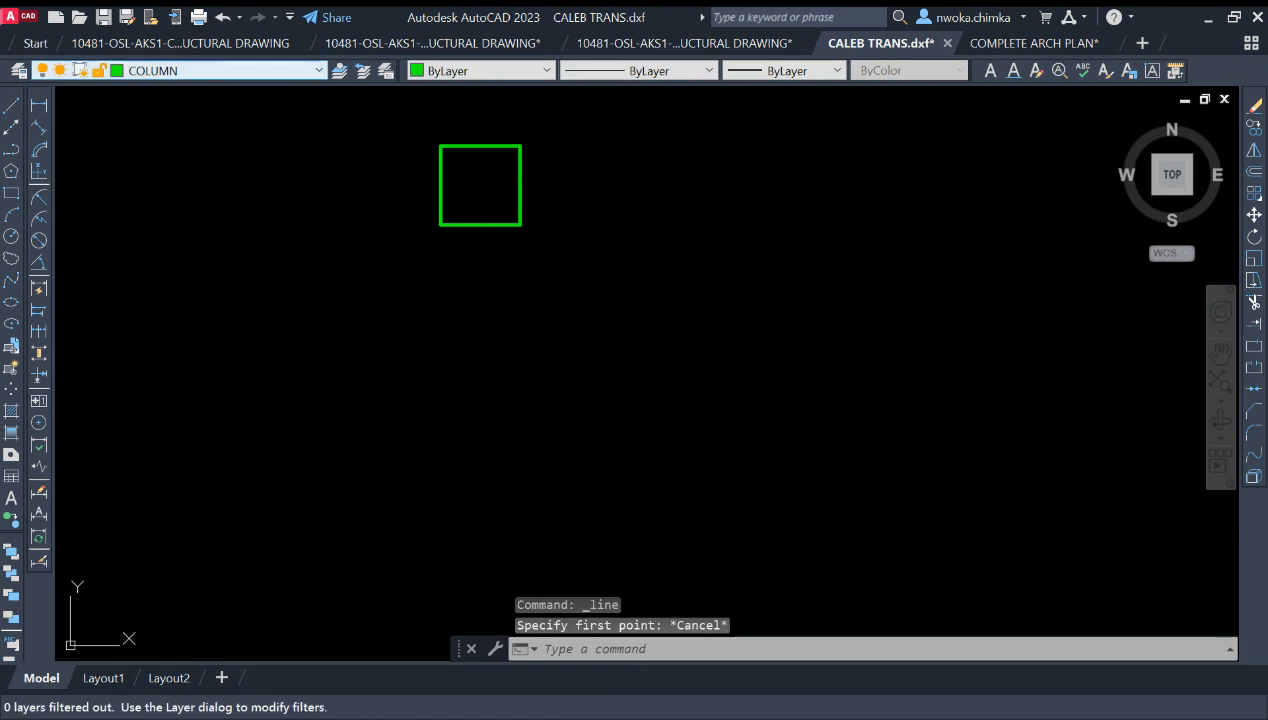
{"action": "scroll", "coordinate": [175, 70], "scroll_direction": "up", "scroll_amount": 1}
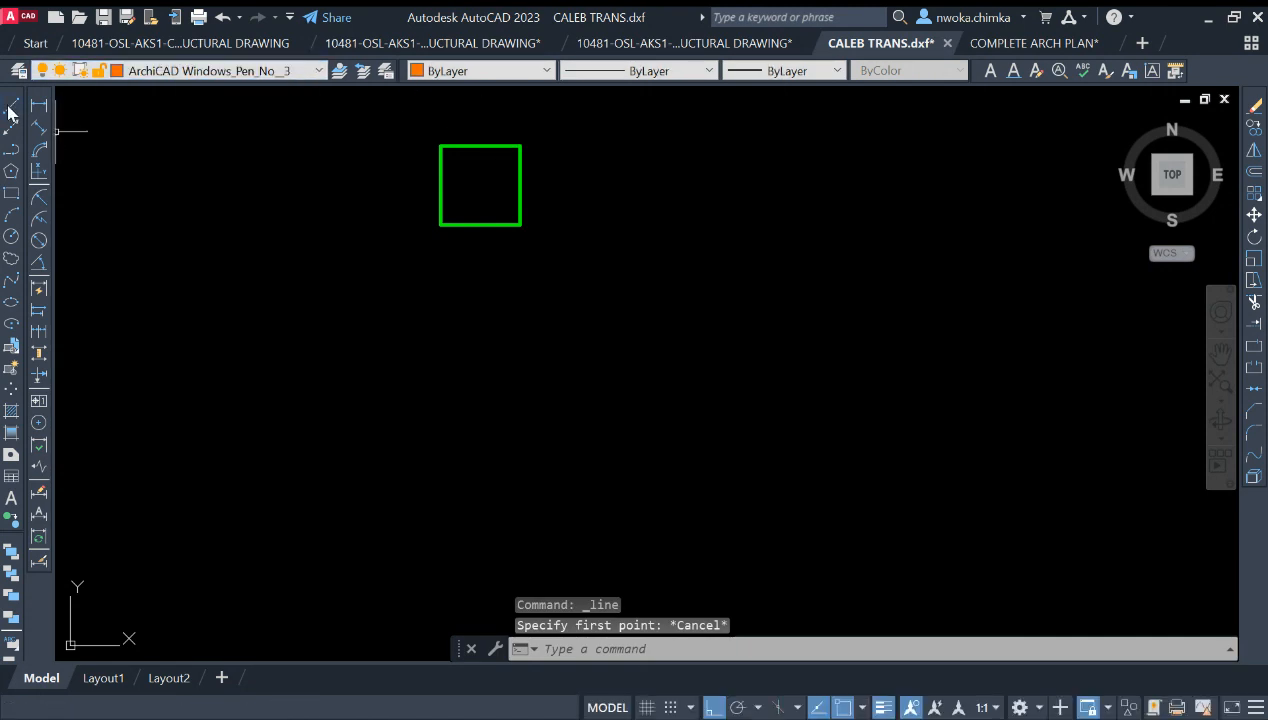
{"action": "left_click", "coordinate": [11, 104]}
{"action": "scroll", "coordinate": [428, 158], "scroll_direction": "up", "scroll_amount": 2}
{"action": "left_click", "coordinate": [421, 160]}
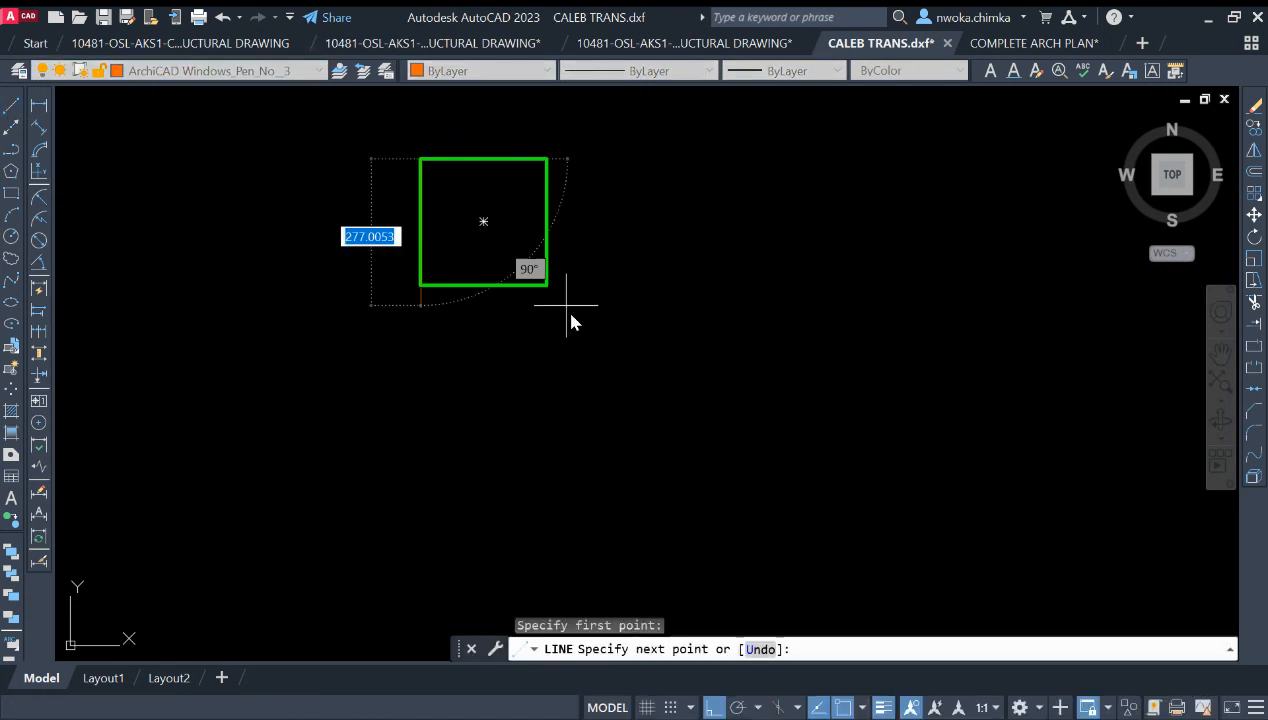
{"action": "left_click", "coordinate": [546, 285]}
{"action": "key", "text": "Return"}
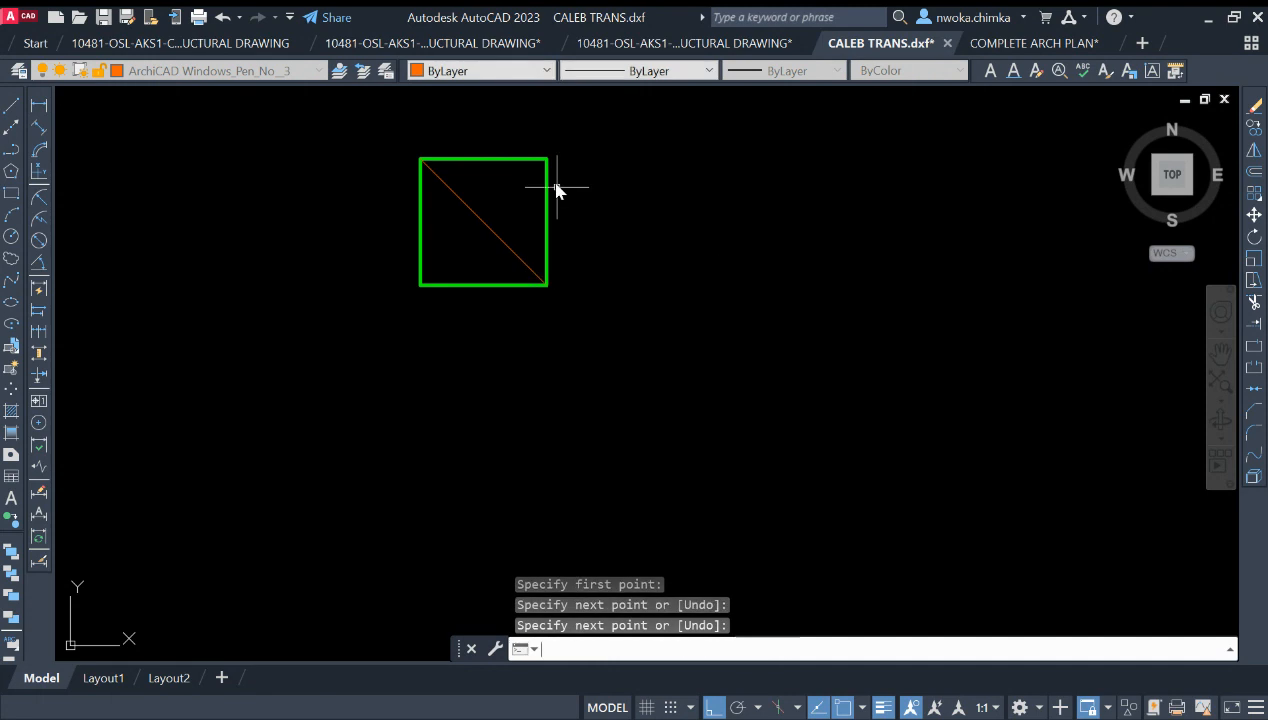
{"action": "key", "text": "Return"}
{"action": "left_click", "coordinate": [547, 159]}
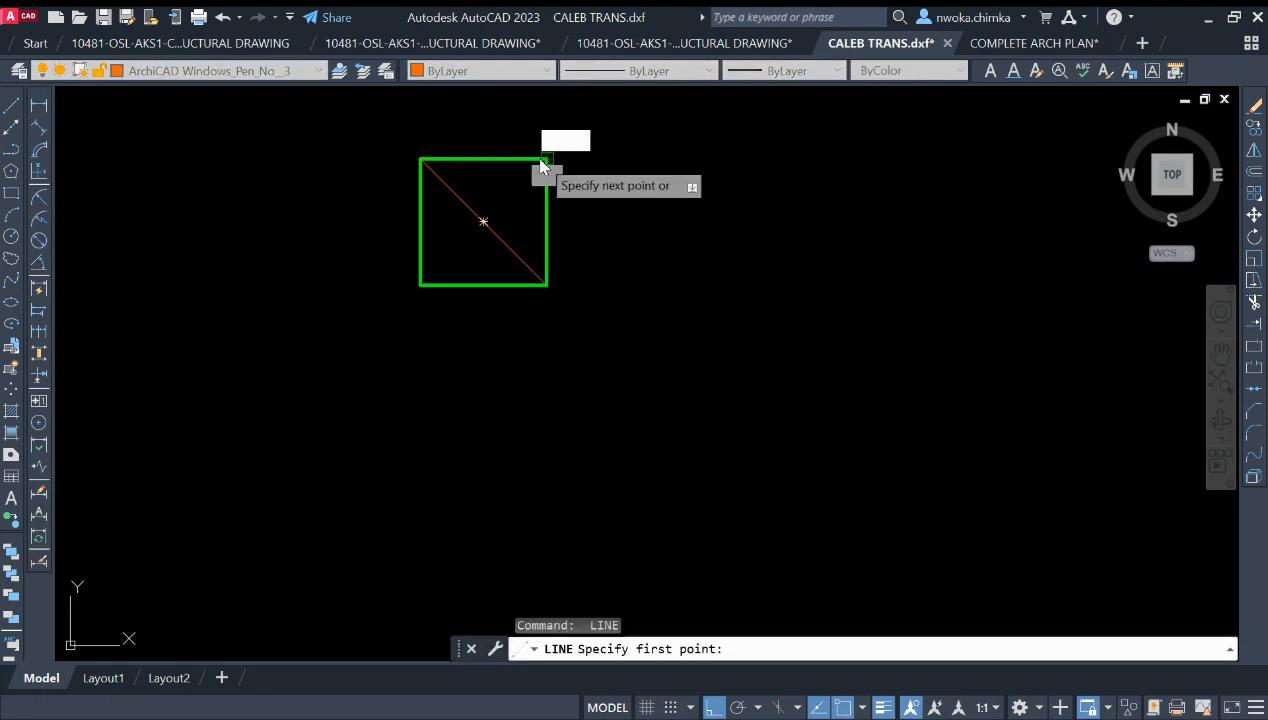
{"action": "left_click", "coordinate": [421, 284]}
{"action": "key", "text": "Escape"}
With Ortho off, copy the column rectangle from the diagonals' crossing point to the ground floor plan's upper-left gridline intersection.
{"action": "left_click", "coordinate": [547, 224]}
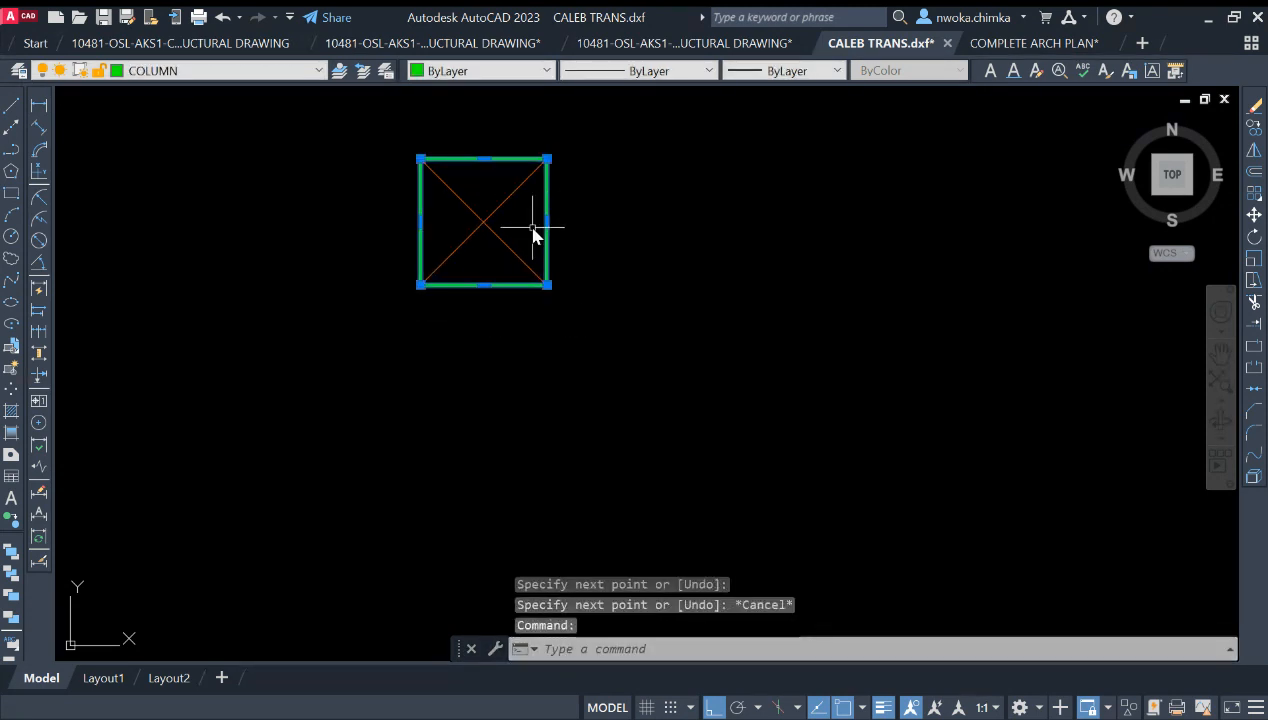
{"action": "type", "text": "co"}
{"action": "key", "text": "Return"}
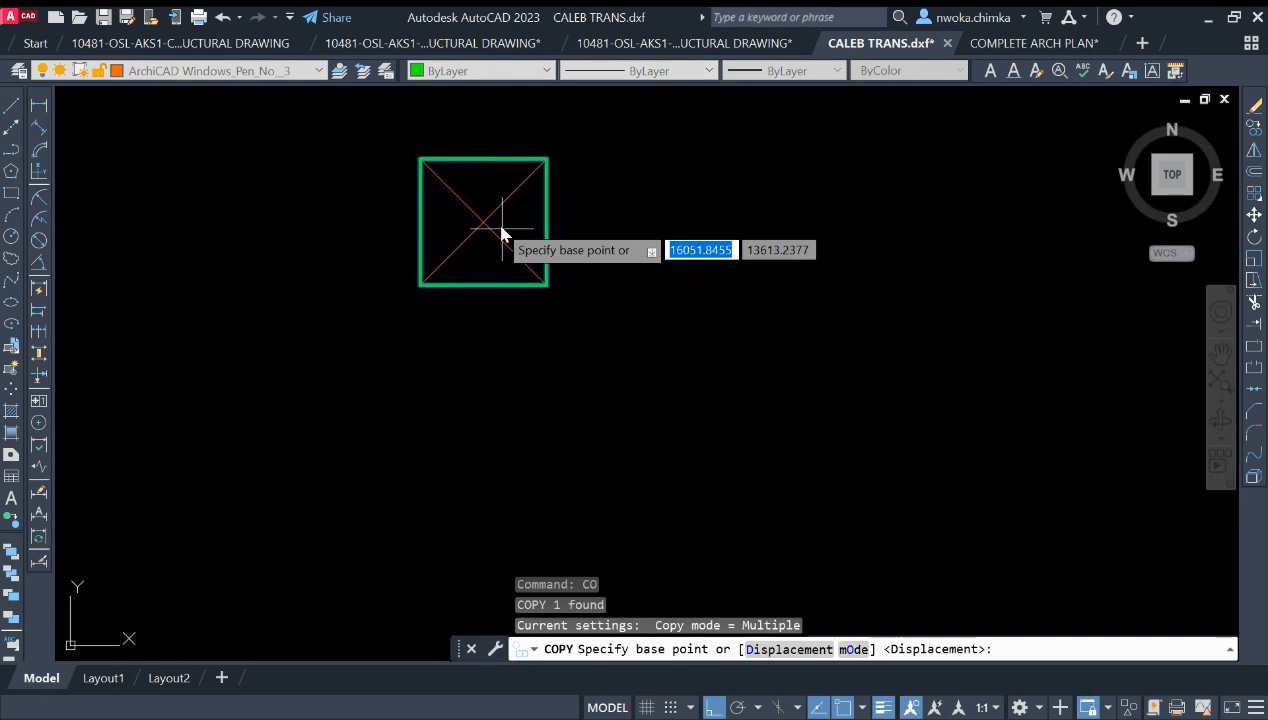
{"action": "left_click", "coordinate": [484, 221]}
{"action": "scroll", "coordinate": [631, 195], "scroll_direction": "down", "scroll_amount": 5}
{"action": "scroll", "coordinate": [650, 200], "scroll_direction": "down", "scroll_amount": 3}
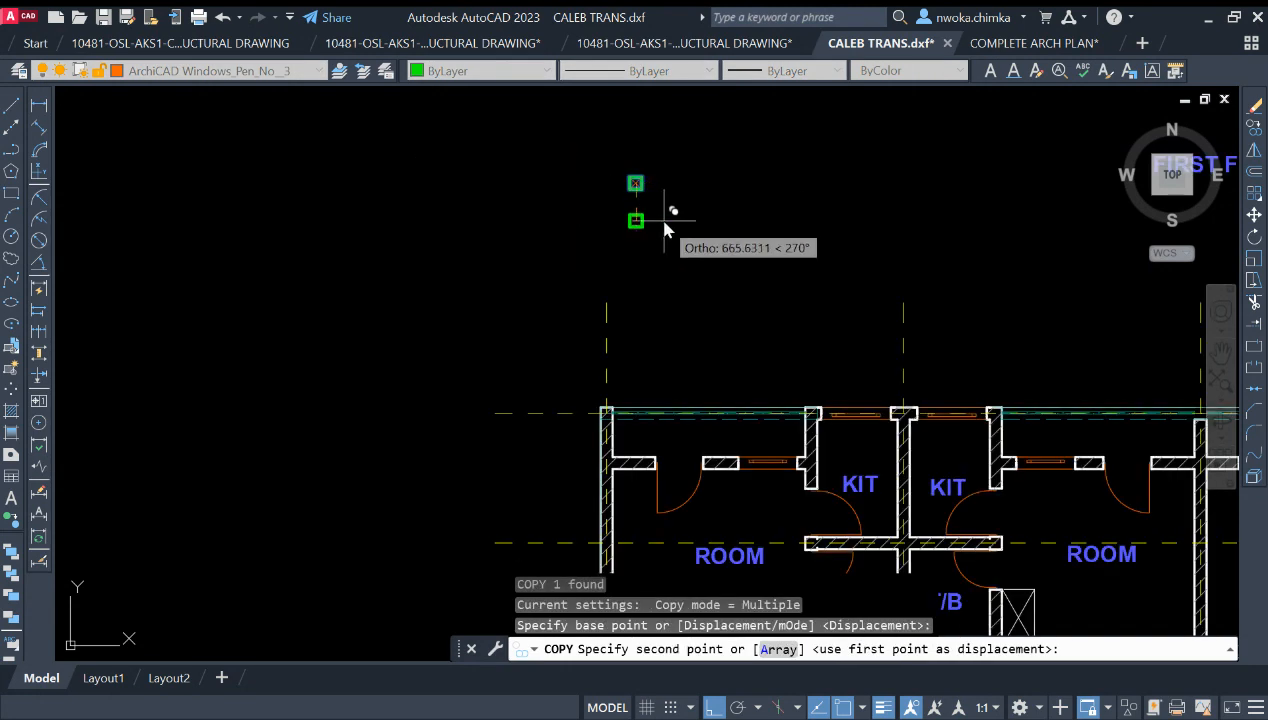
{"action": "key", "text": "F8"}
{"action": "scroll", "coordinate": [675, 235], "scroll_direction": "down", "scroll_amount": 2}
{"action": "scroll", "coordinate": [630, 355], "scroll_direction": "up", "scroll_amount": 5}
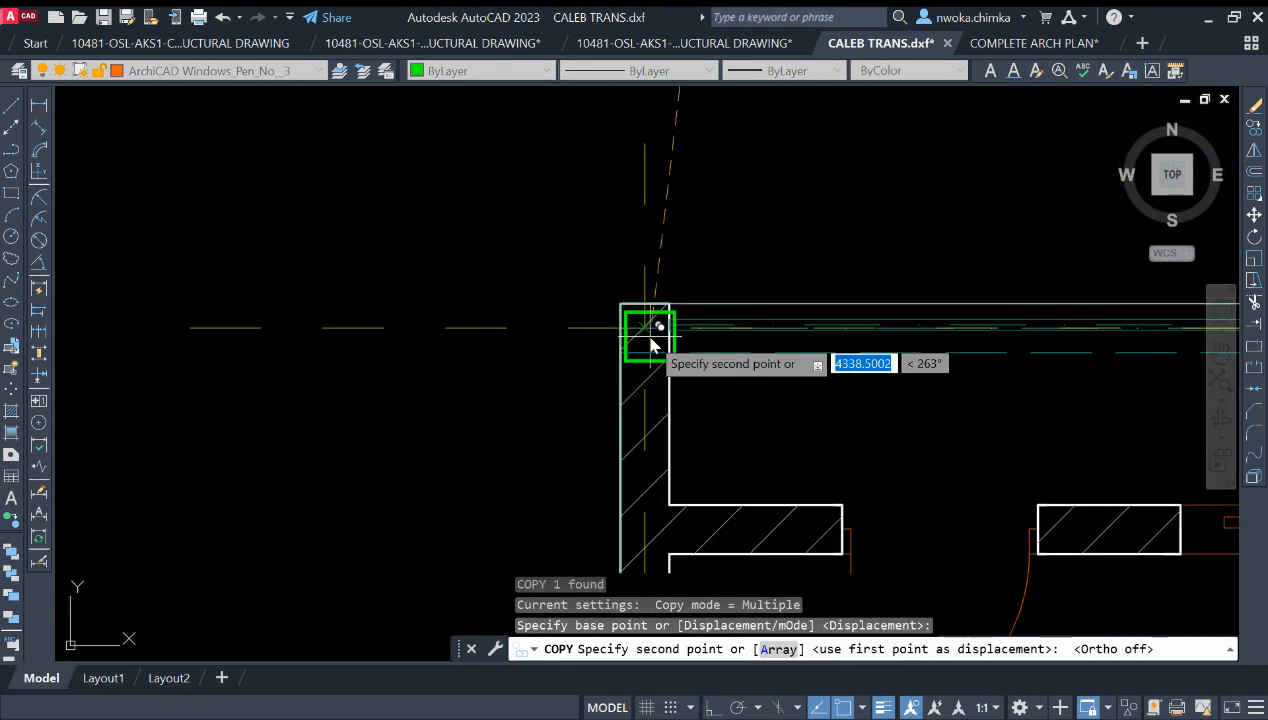
{"action": "scroll", "coordinate": [648, 322], "scroll_direction": "up", "scroll_amount": 5}
{"action": "left_click", "coordinate": [642, 322]}
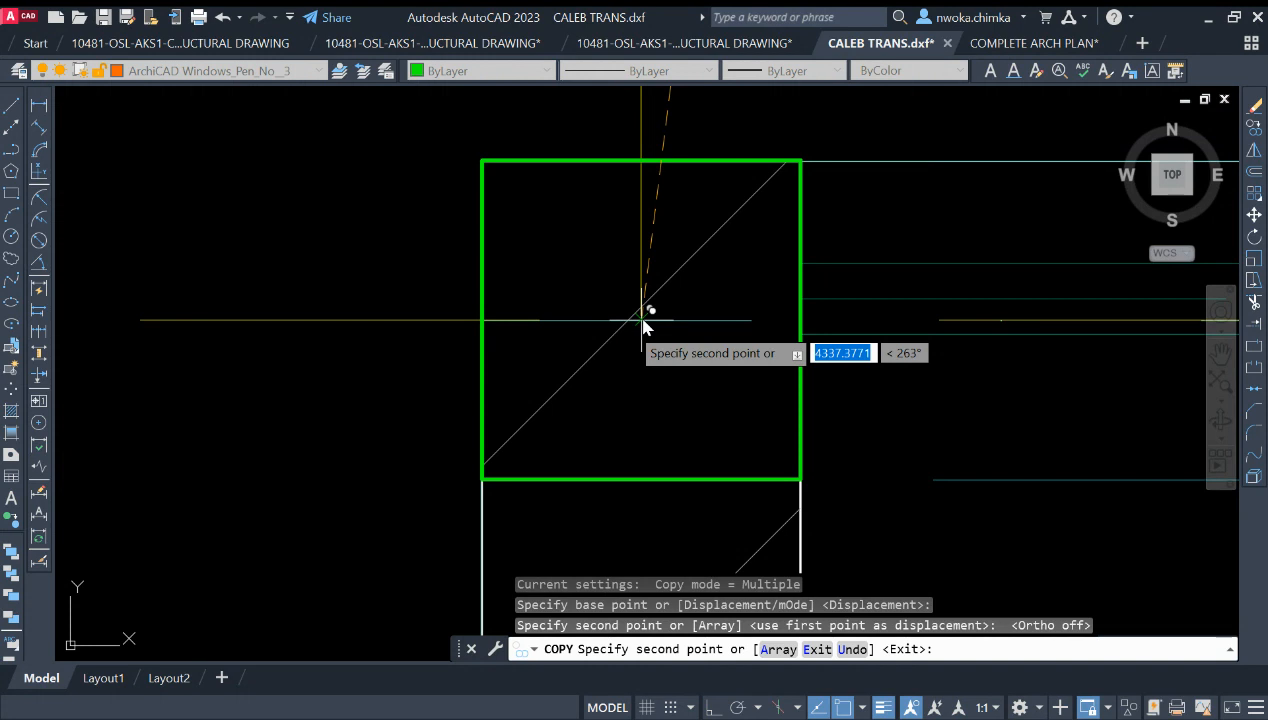
Place another column copy at the gridline intersection on the ground floor plan's lower-left wall corner.
{"action": "scroll", "coordinate": [462, 286], "scroll_direction": "down", "scroll_amount": 5}
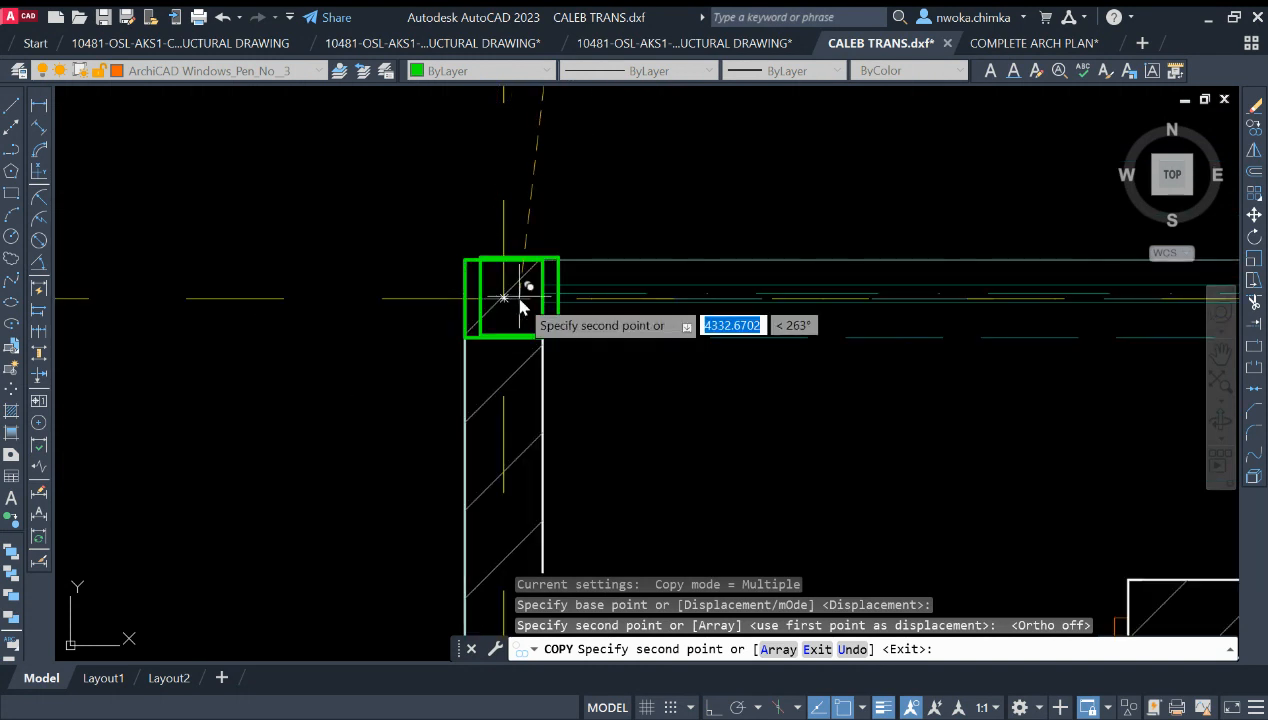
{"action": "scroll", "coordinate": [555, 245], "scroll_direction": "down", "scroll_amount": 2}
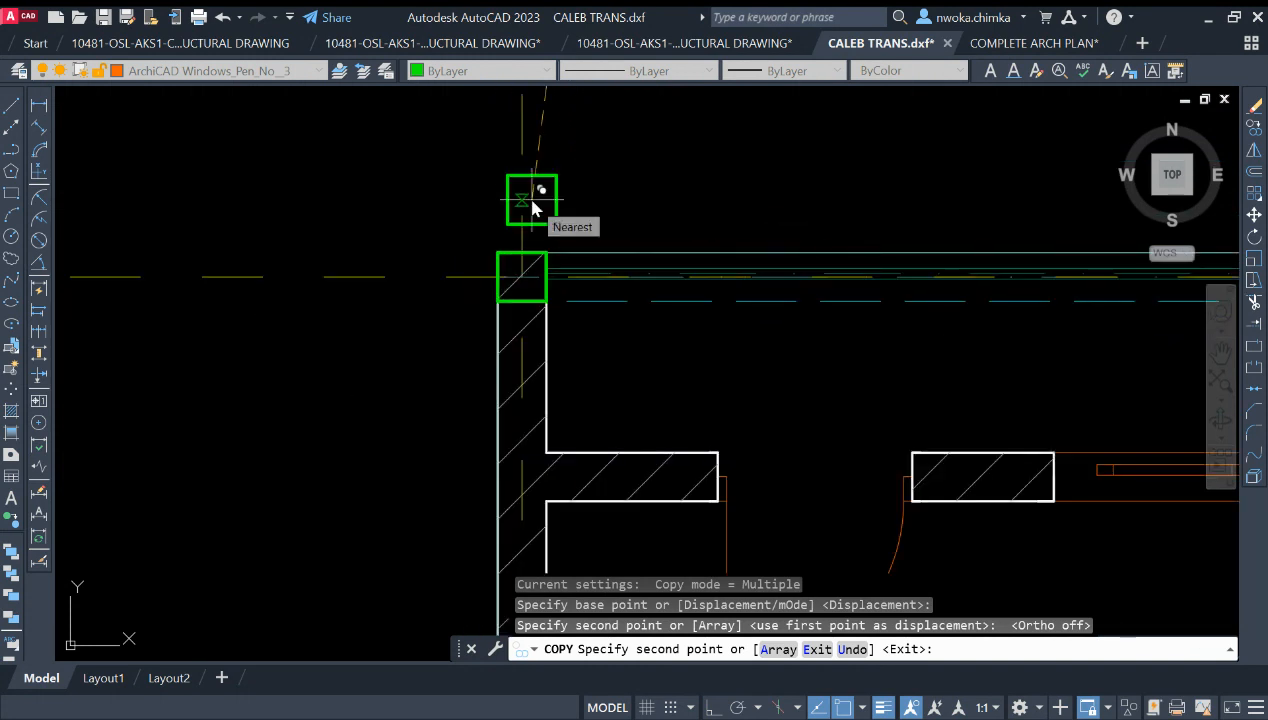
{"action": "scroll", "coordinate": [522, 208], "scroll_direction": "down", "scroll_amount": 4}
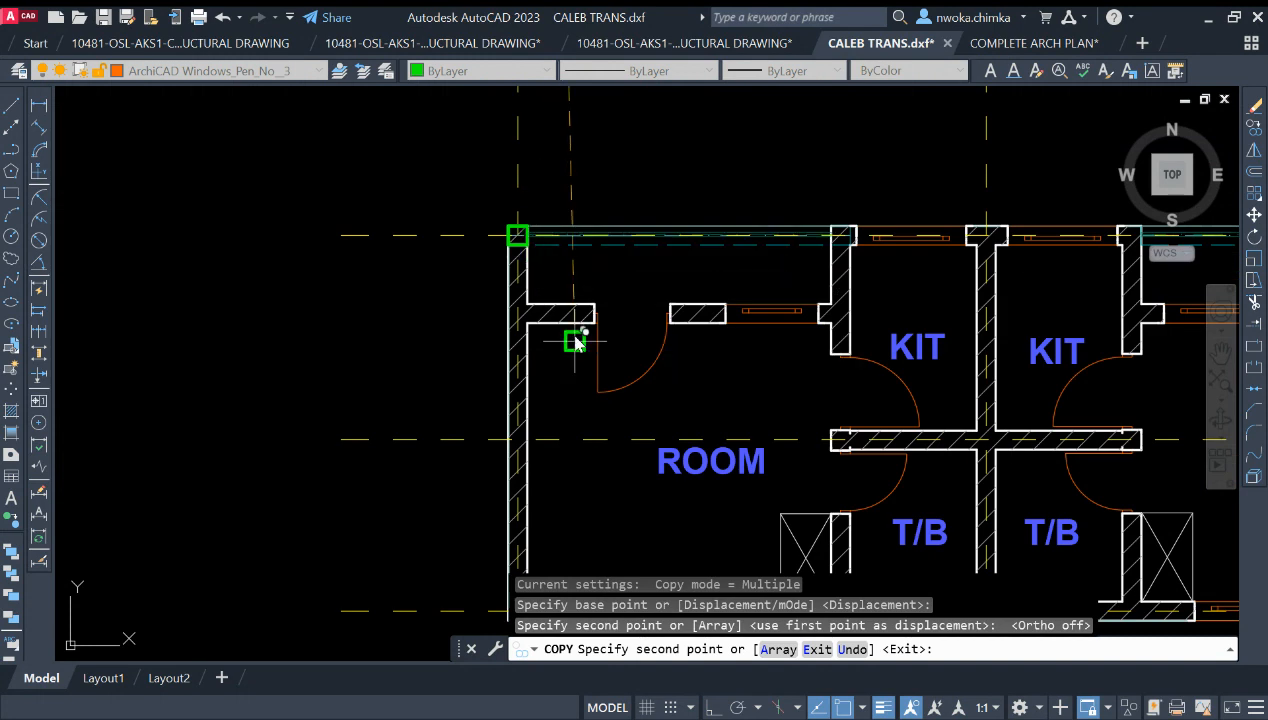
{"action": "middle_click_drag", "start_coordinate": [557, 293], "coordinate": [535, 230]}
{"action": "scroll", "coordinate": [515, 532], "scroll_direction": "up", "scroll_amount": 4}
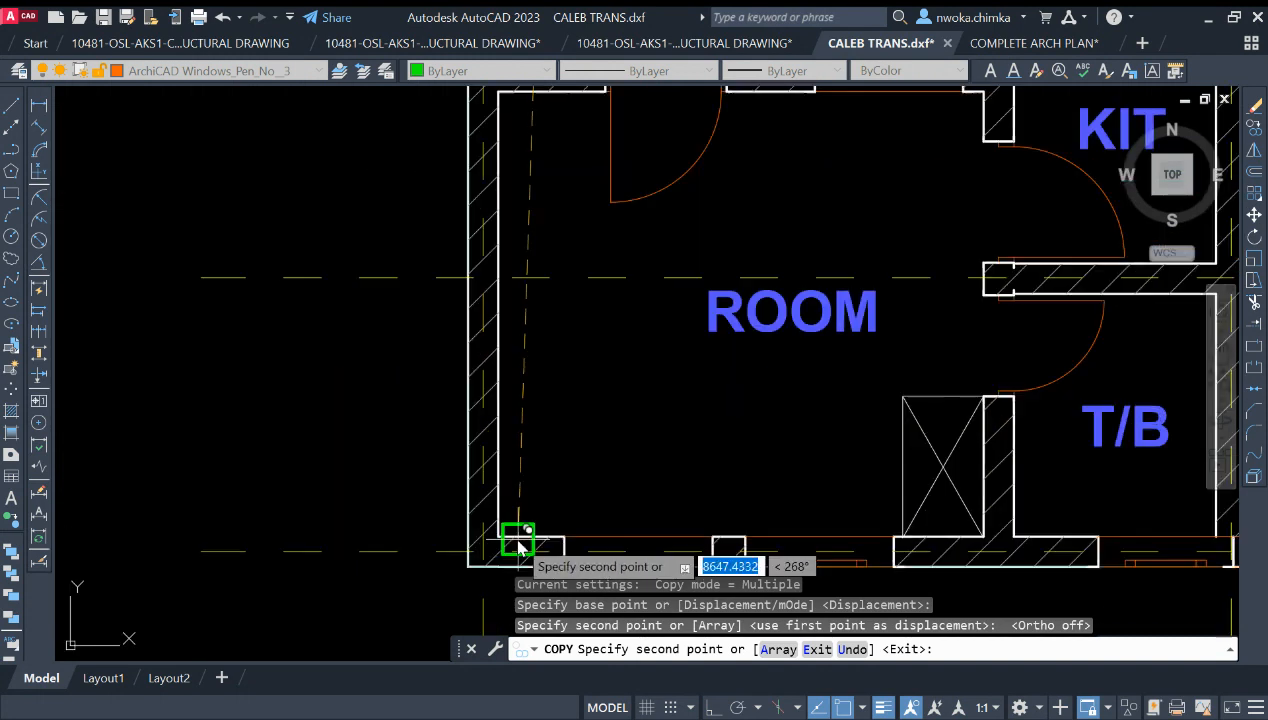
{"action": "scroll", "coordinate": [463, 566], "scroll_direction": "up", "scroll_amount": 4}
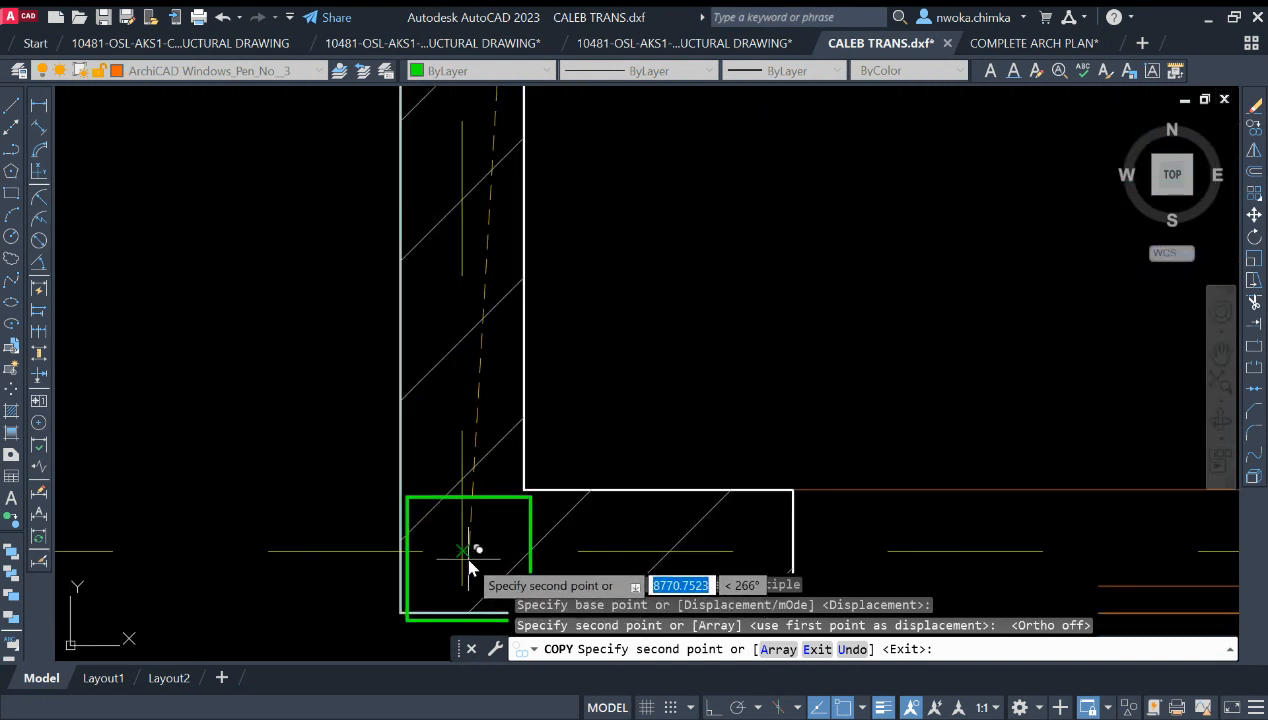
{"action": "scroll", "coordinate": [360, 410], "scroll_direction": "down", "scroll_amount": 6}
{"action": "scroll", "coordinate": [368, 400], "scroll_direction": "up", "scroll_amount": 2}
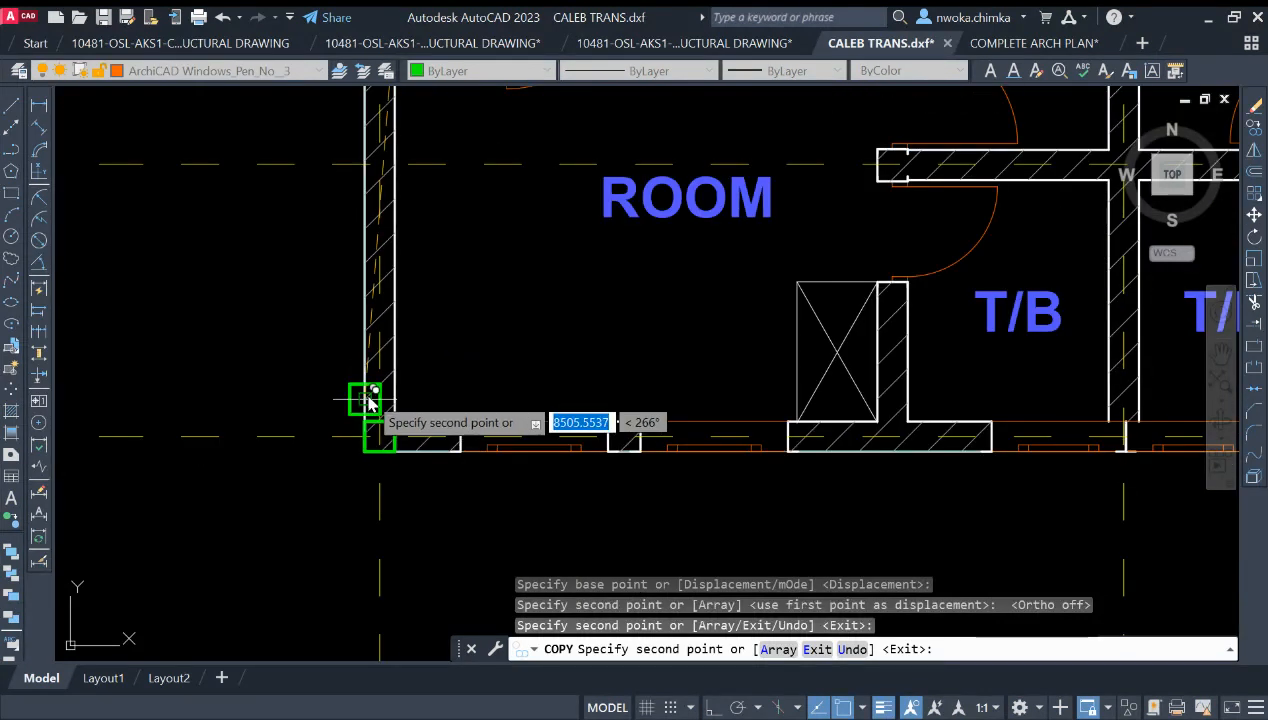
Place a column copy where the upper gridline meets the vertical gridline between the two kitchens.
{"action": "scroll", "coordinate": [370, 405], "scroll_direction": "down", "scroll_amount": 3}
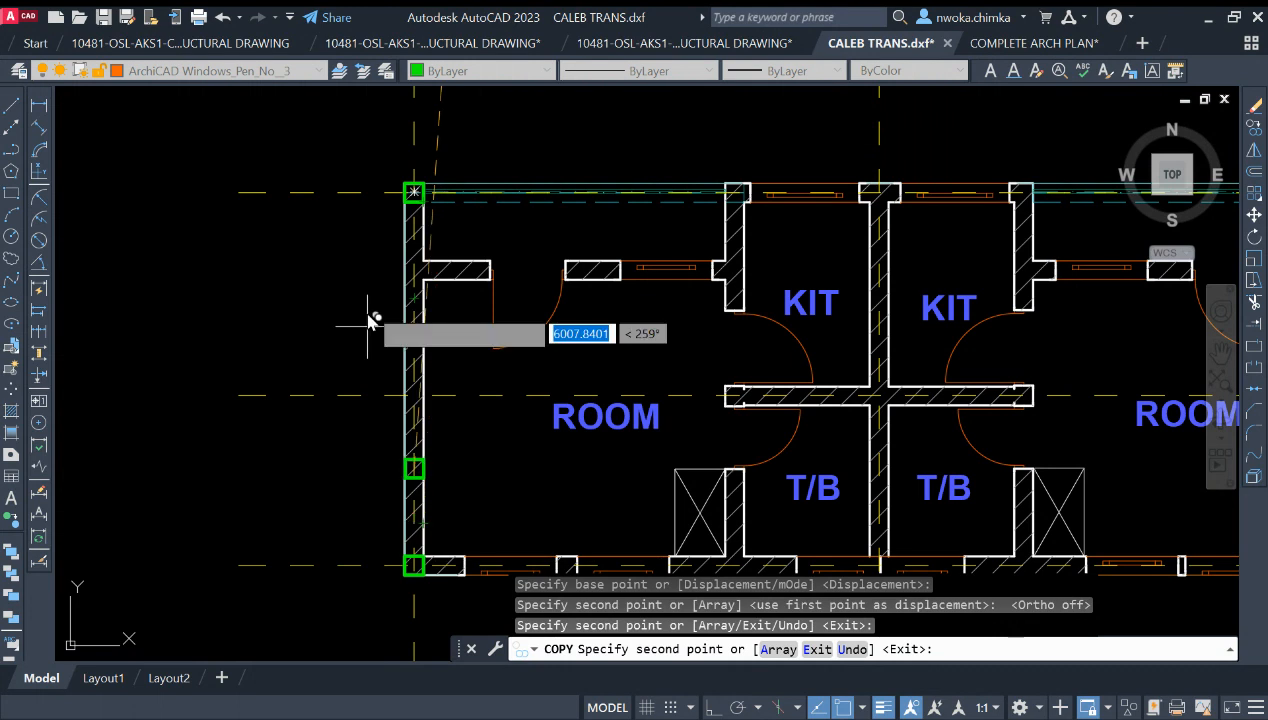
{"action": "scroll", "coordinate": [367, 315], "scroll_direction": "down", "scroll_amount": 2}
{"action": "scroll", "coordinate": [690, 236], "scroll_direction": "up", "scroll_amount": 5}
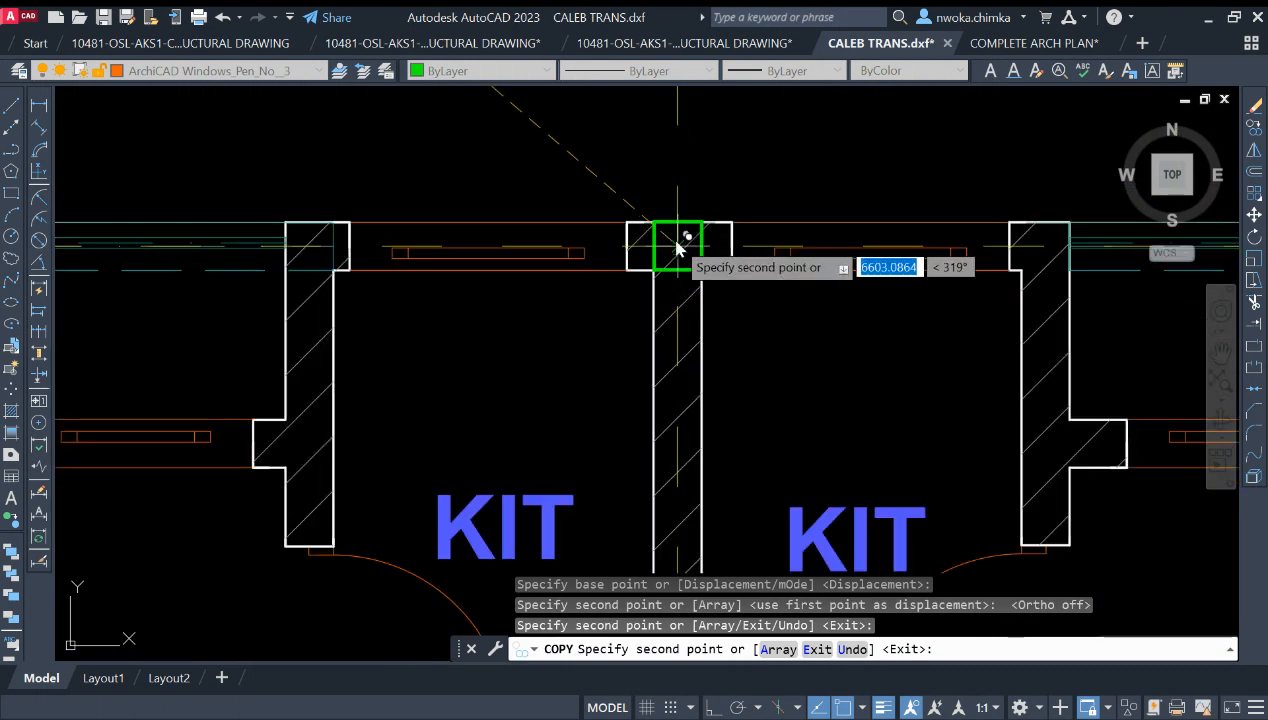
{"action": "left_click", "coordinate": [676, 248]}
{"action": "scroll", "coordinate": [623, 247], "scroll_direction": "down", "scroll_amount": 3}
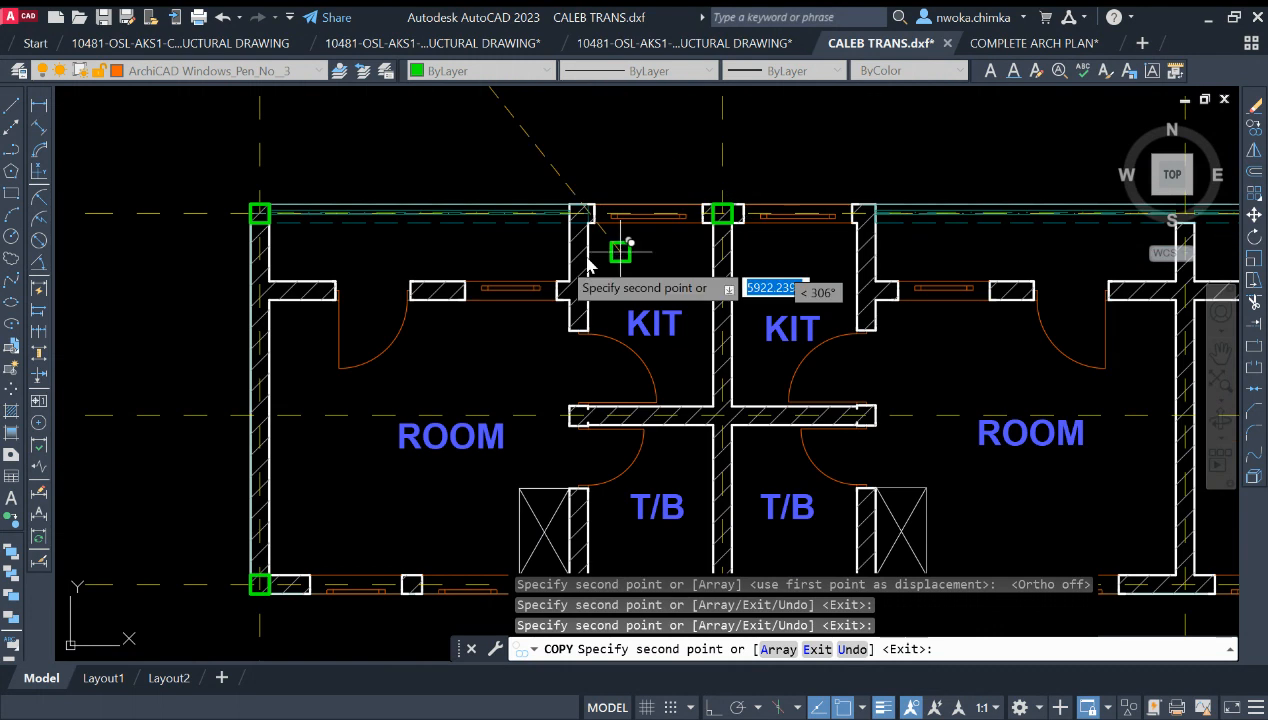
{"action": "scroll", "coordinate": [381, 258], "scroll_direction": "down", "scroll_amount": 2}
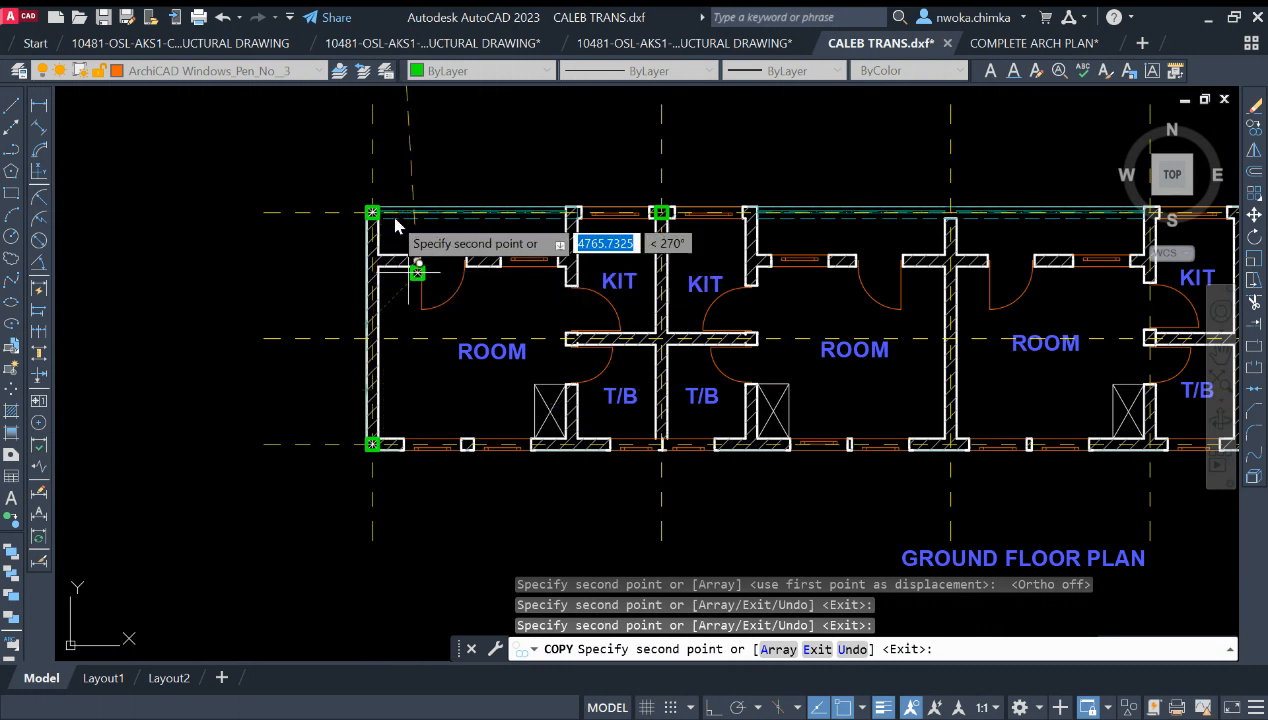
{"action": "scroll", "coordinate": [374, 212], "scroll_direction": "up", "scroll_amount": 2}
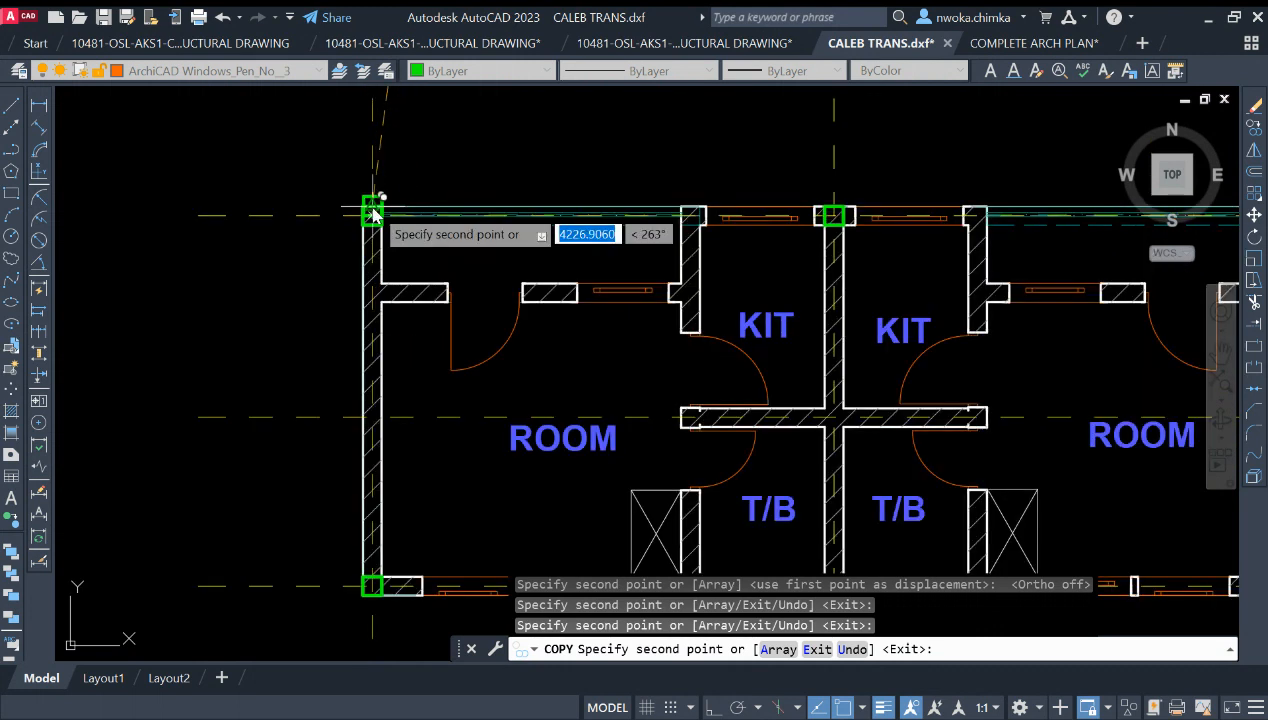
{"action": "scroll", "coordinate": [405, 182], "scroll_direction": "down", "scroll_amount": 3}
{"action": "scroll", "coordinate": [390, 350], "scroll_direction": "up", "scroll_amount": 3}
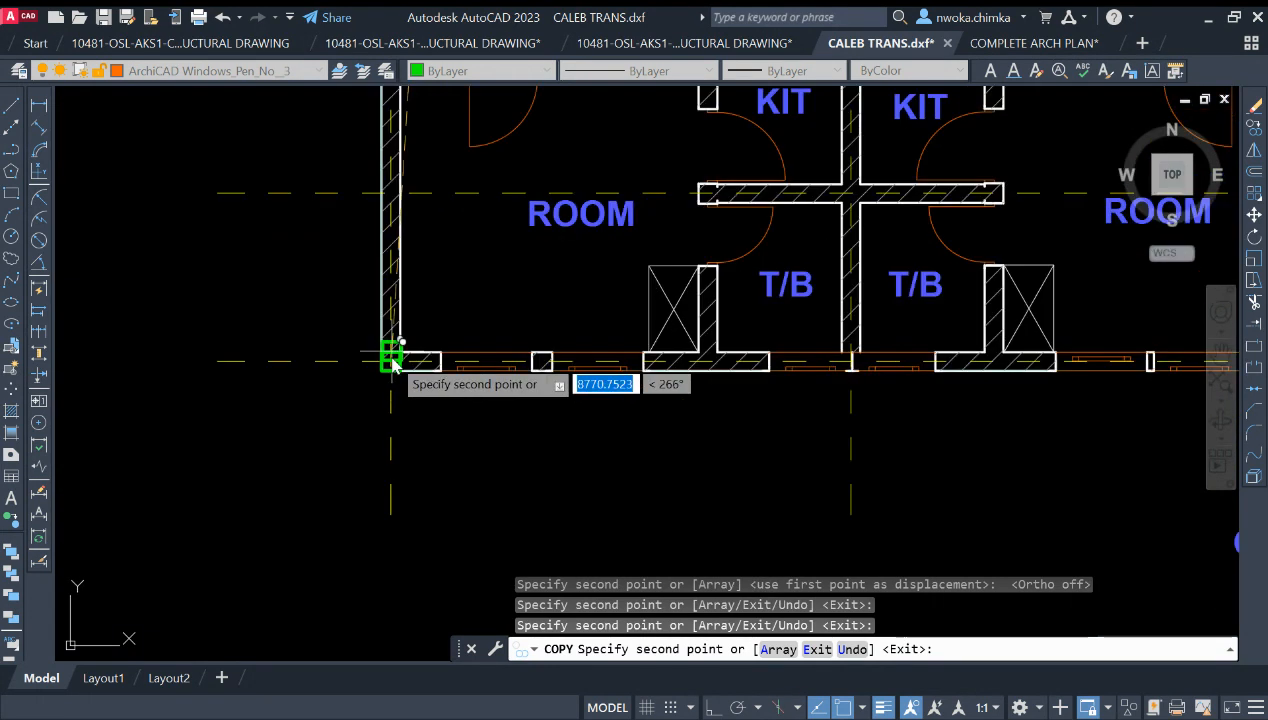
Finish copying the columns and set the Standard dimension style's text height to 200.
{"action": "scroll", "coordinate": [390, 360], "scroll_direction": "down", "scroll_amount": 3}
{"action": "key", "text": "Escape"}
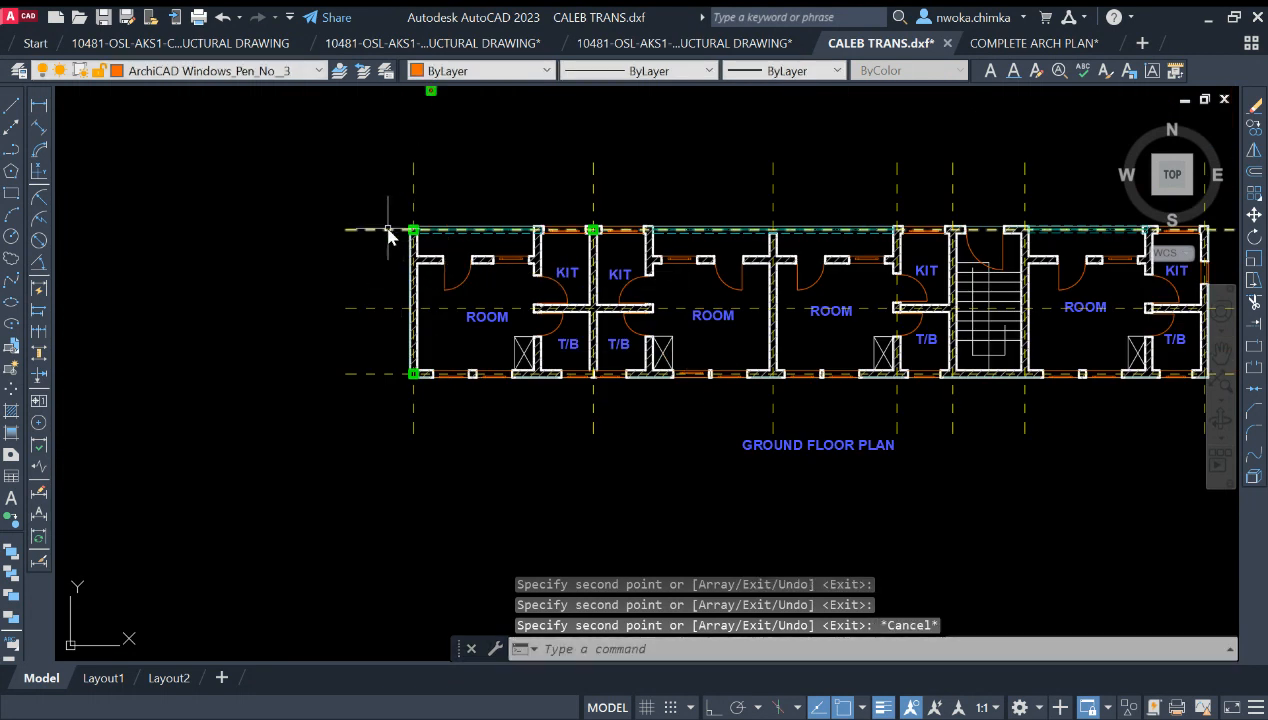
{"action": "left_click", "coordinate": [42, 105]}
{"action": "key", "text": "Escape"}
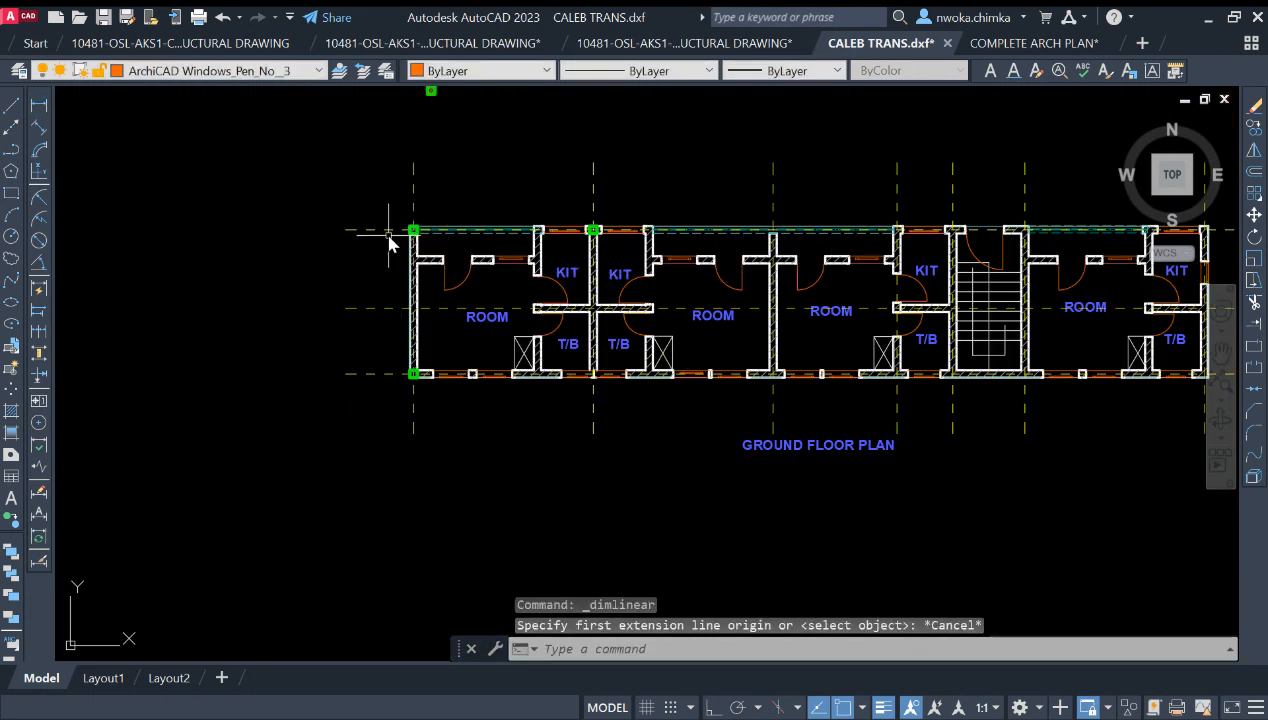
{"action": "type", "text": "D"}
{"action": "key", "text": "Return"}
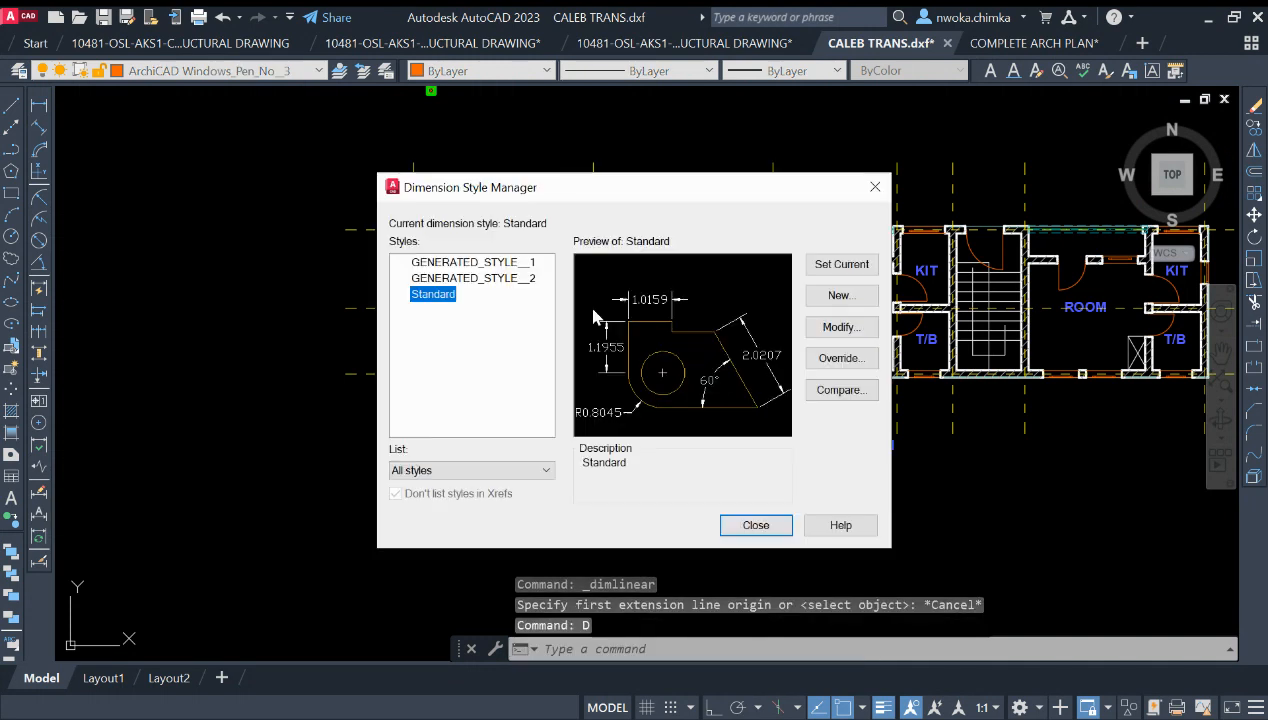
{"action": "left_click", "coordinate": [834, 334]}
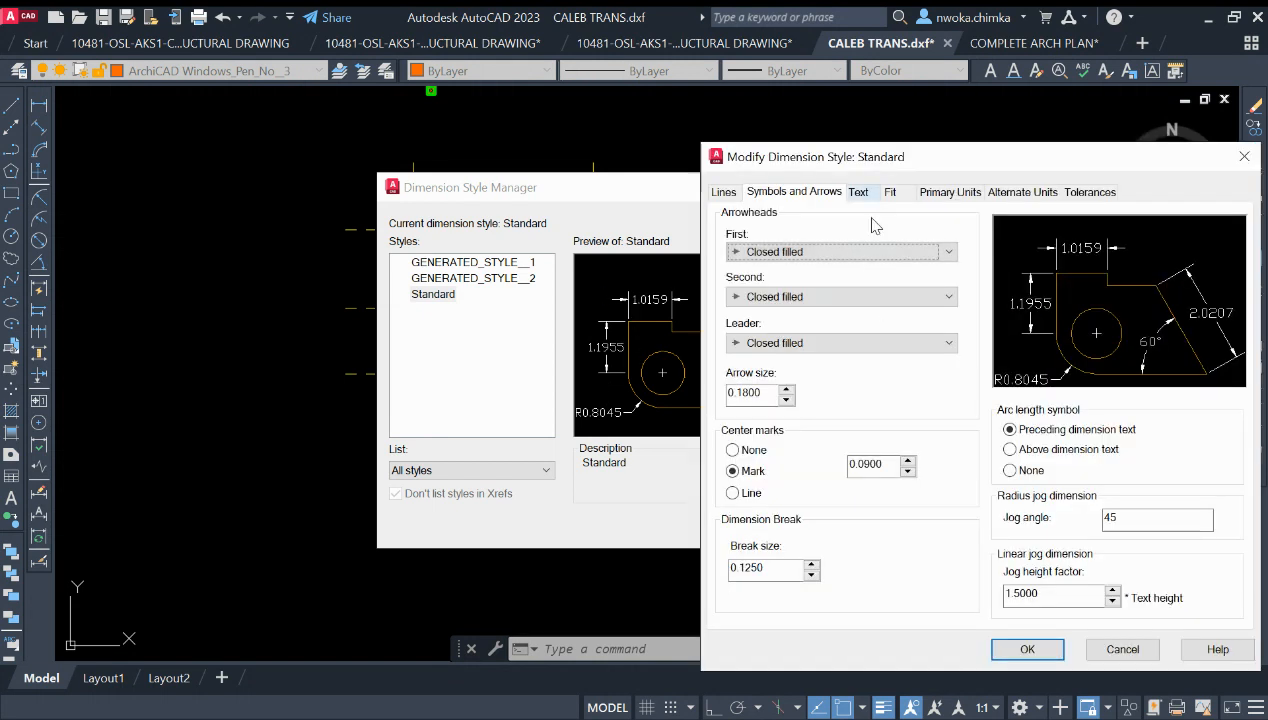
{"action": "left_click", "coordinate": [858, 192]}
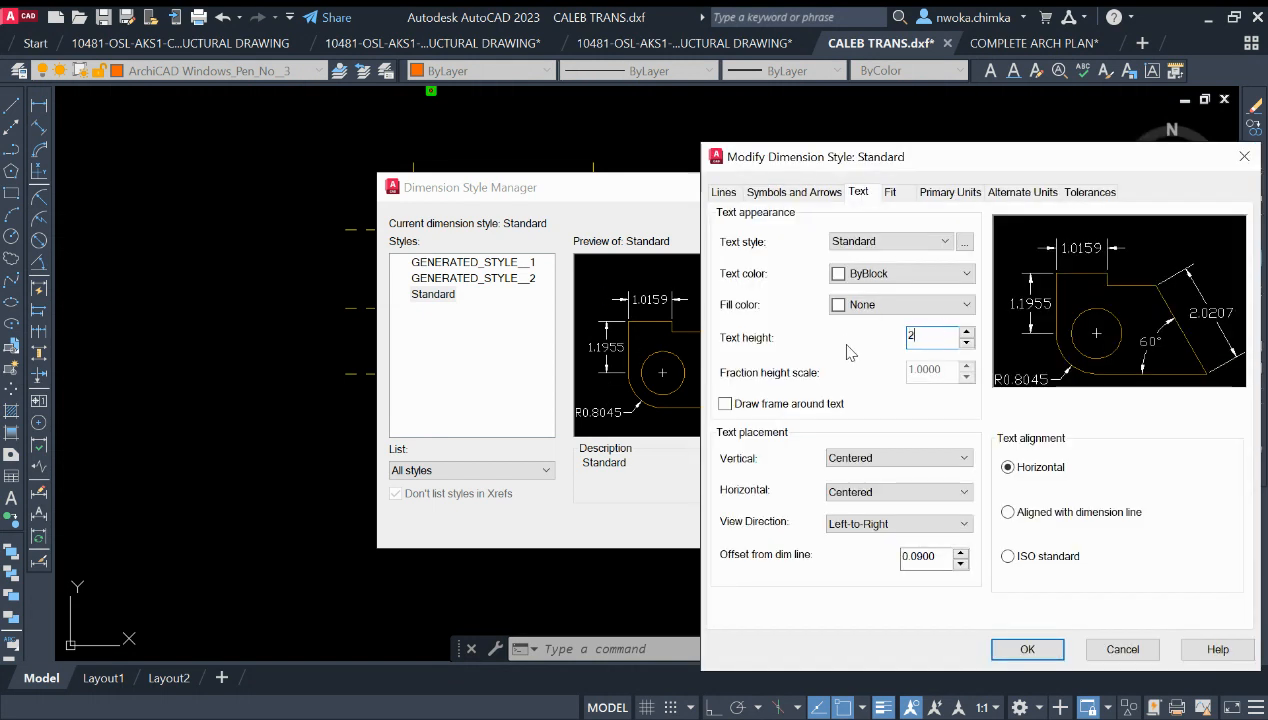
{"action": "left_click", "coordinate": [1028, 649]}
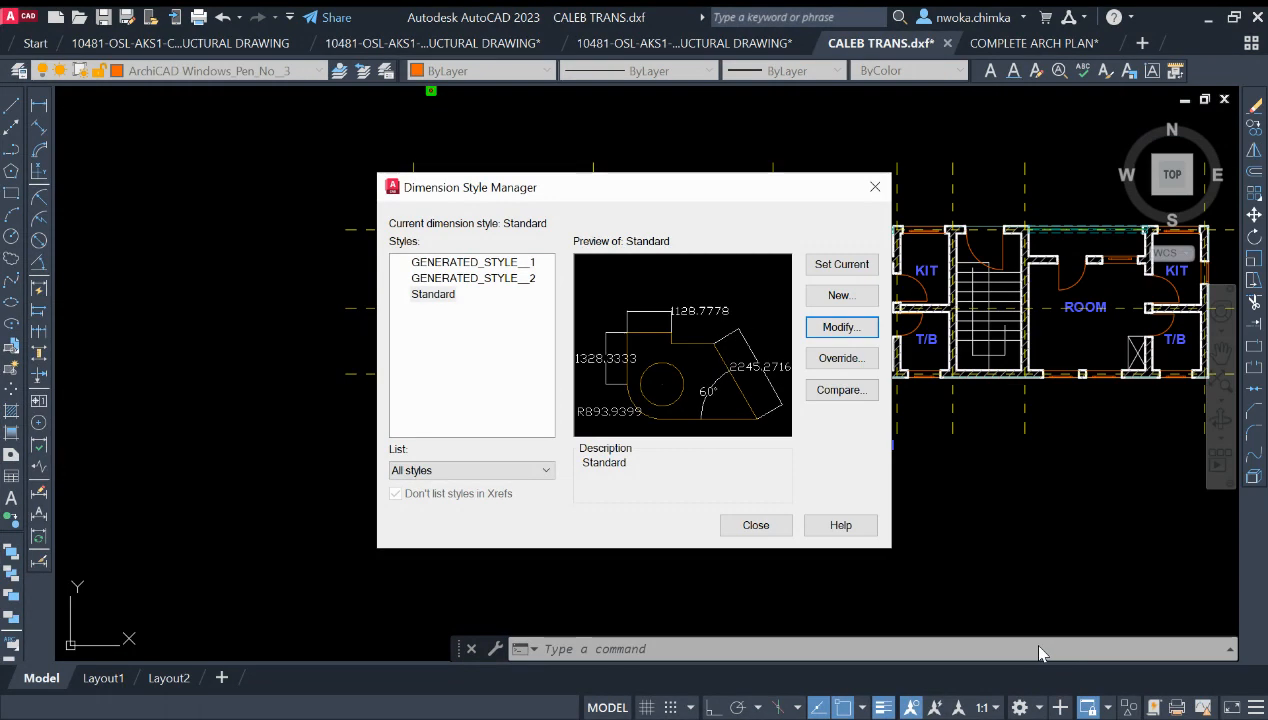
{"action": "left_click", "coordinate": [756, 525]}
Try a vertical linear dimension between the upper and lower horizontal gridlines, outside the ground floor plan's left wall.
{"action": "left_click", "coordinate": [38, 107]}
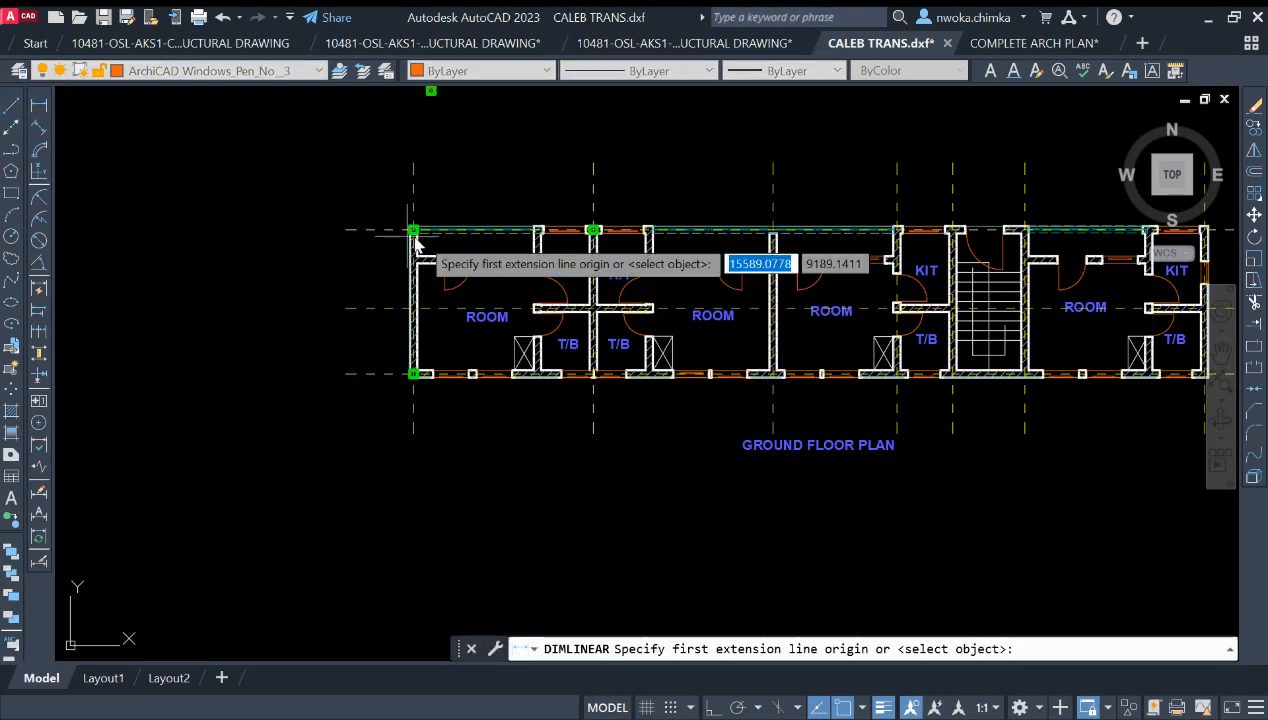
{"action": "left_click", "coordinate": [376, 230]}
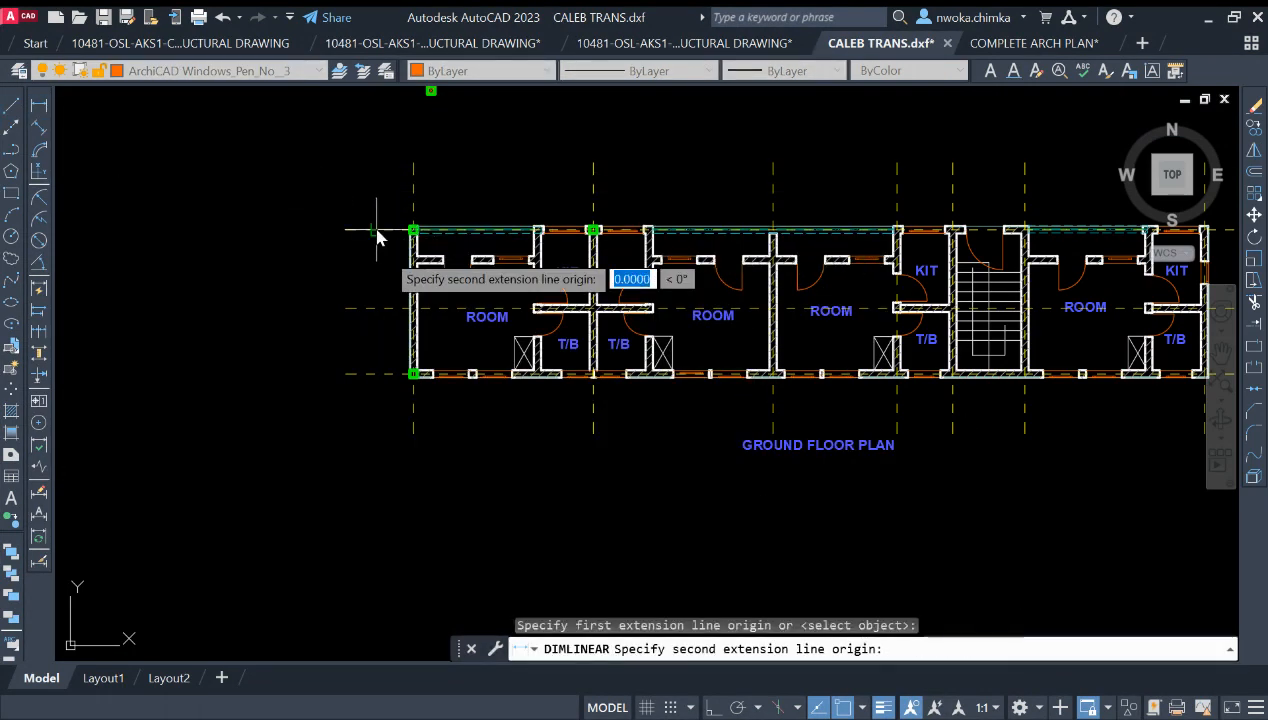
{"action": "left_click", "coordinate": [386, 374]}
{"action": "scroll", "coordinate": [305, 312], "scroll_direction": "up", "scroll_amount": 4}
{"action": "scroll", "coordinate": [300, 314], "scroll_direction": "up", "scroll_amount": 2}
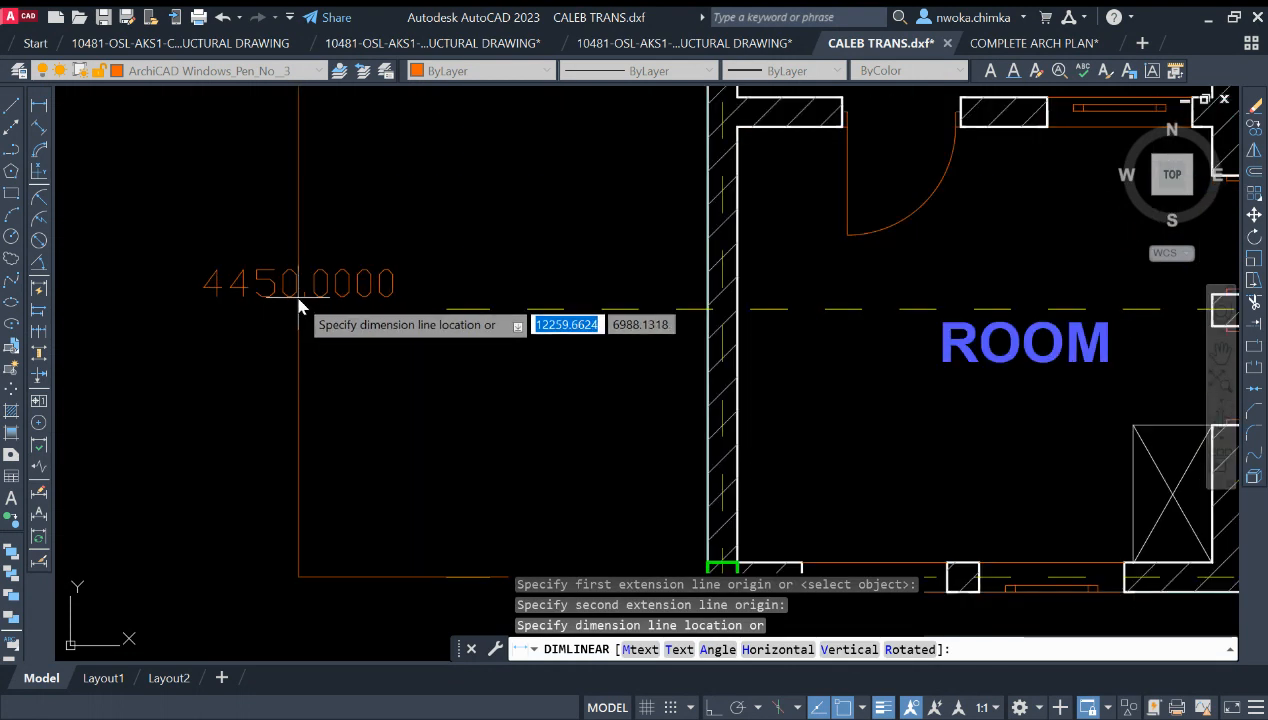
{"action": "key", "text": "Escape"}
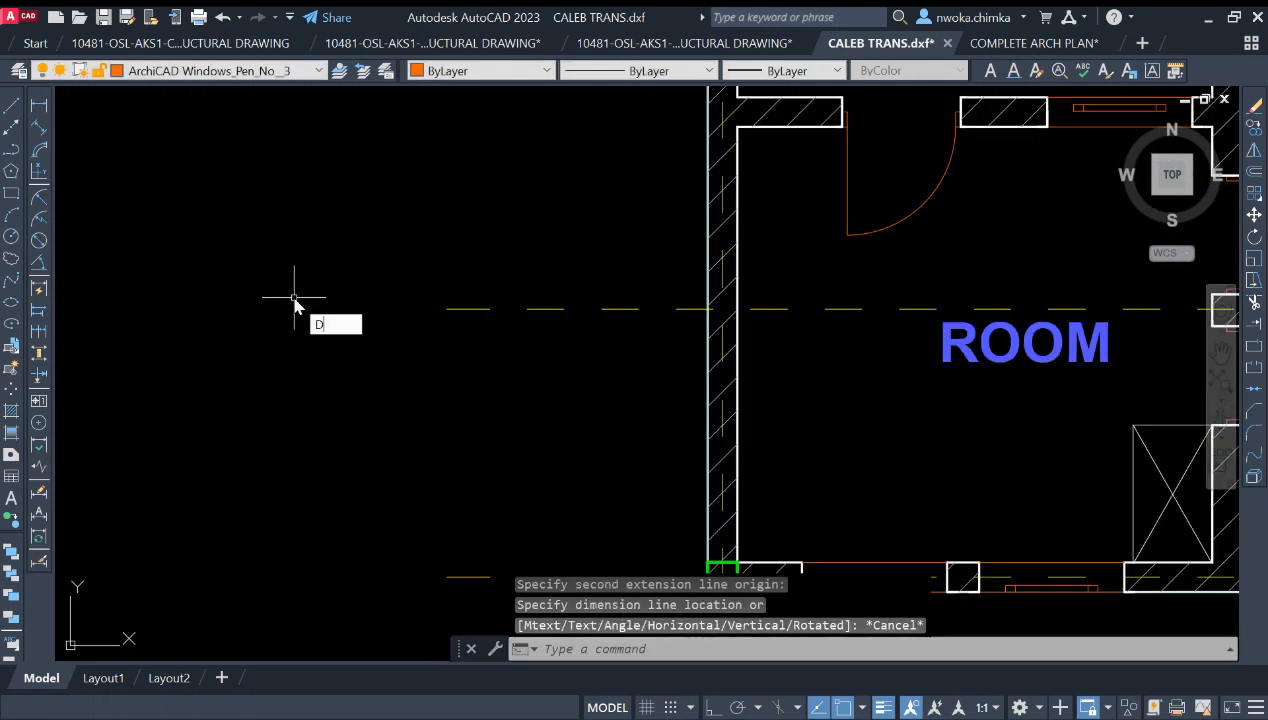
Set the linear dimension precision of the Standard dimension style to 0 and open the style's text settings.
{"action": "type", "text": "D"}
{"action": "key", "text": "Return"}
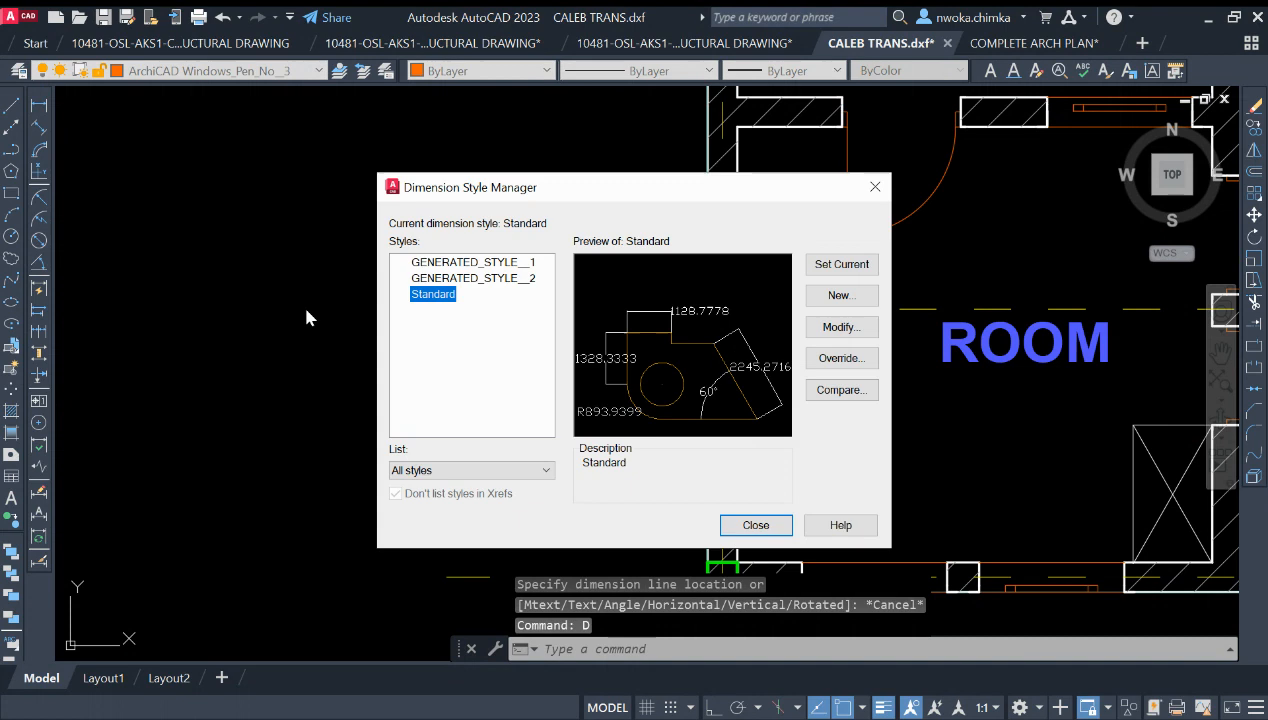
{"action": "left_click", "coordinate": [842, 327]}
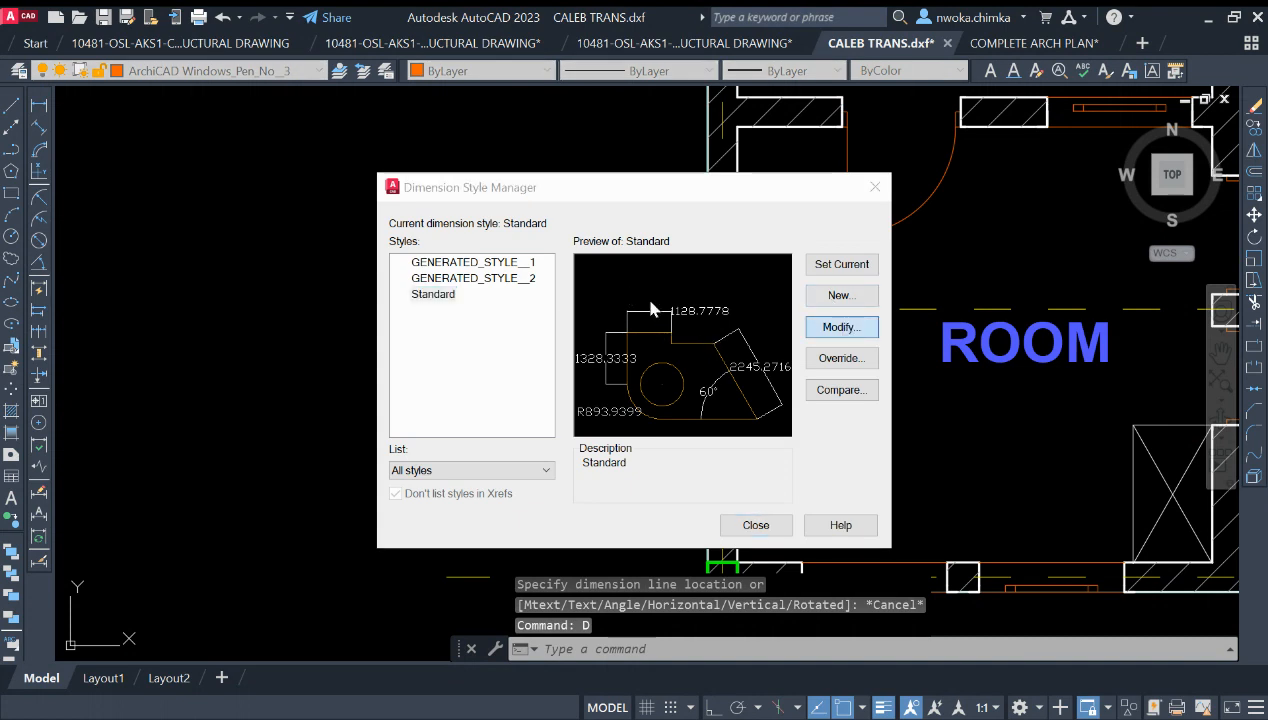
{"action": "left_click", "coordinate": [890, 193]}
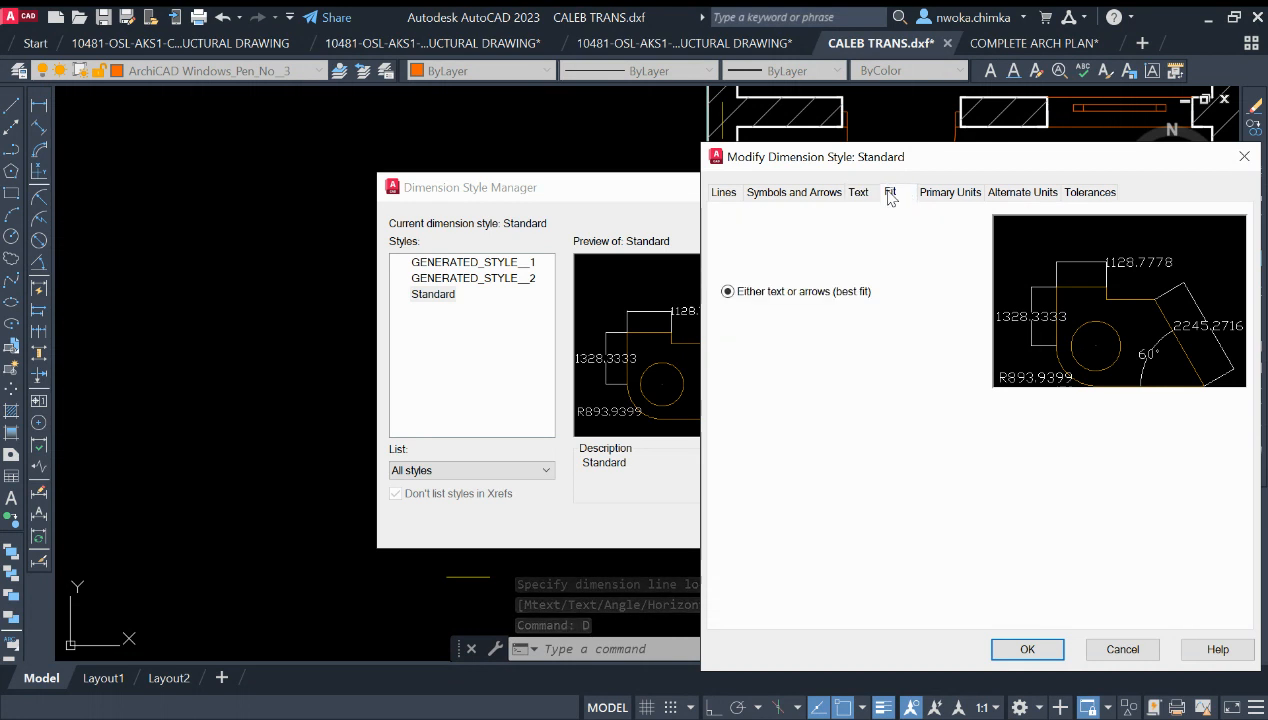
{"action": "left_click", "coordinate": [950, 192]}
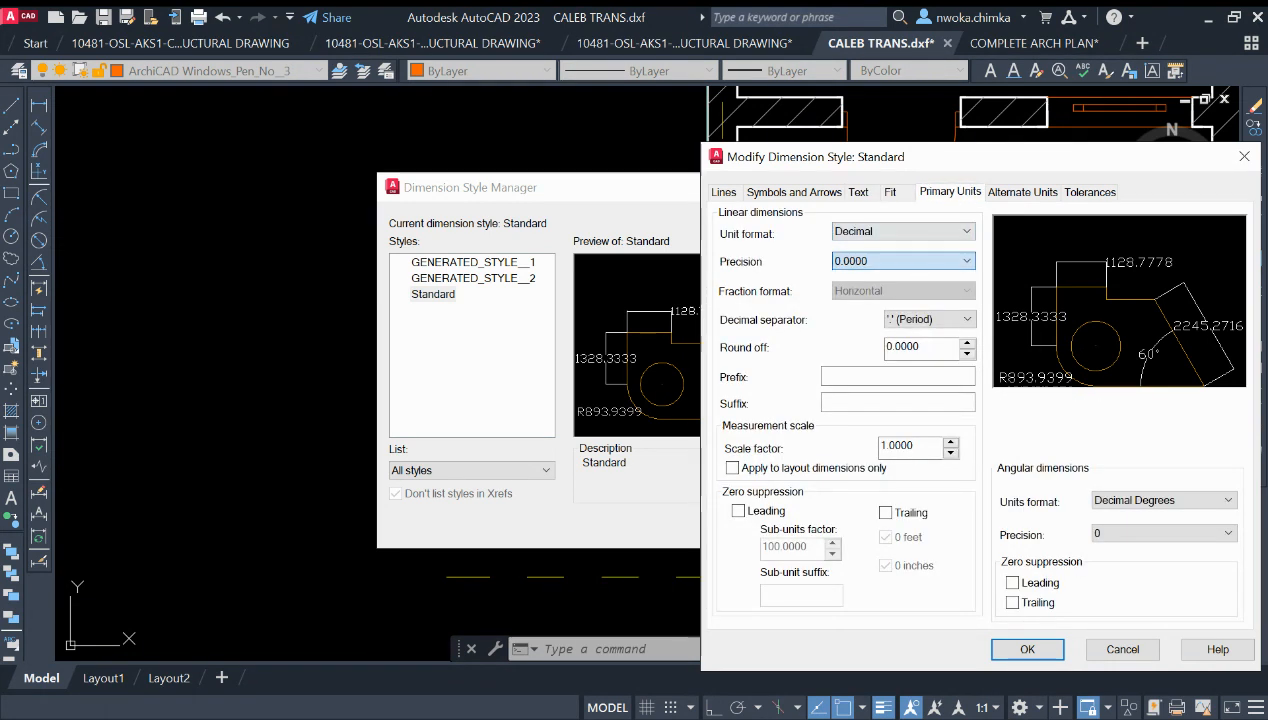
{"action": "left_click", "coordinate": [865, 277]}
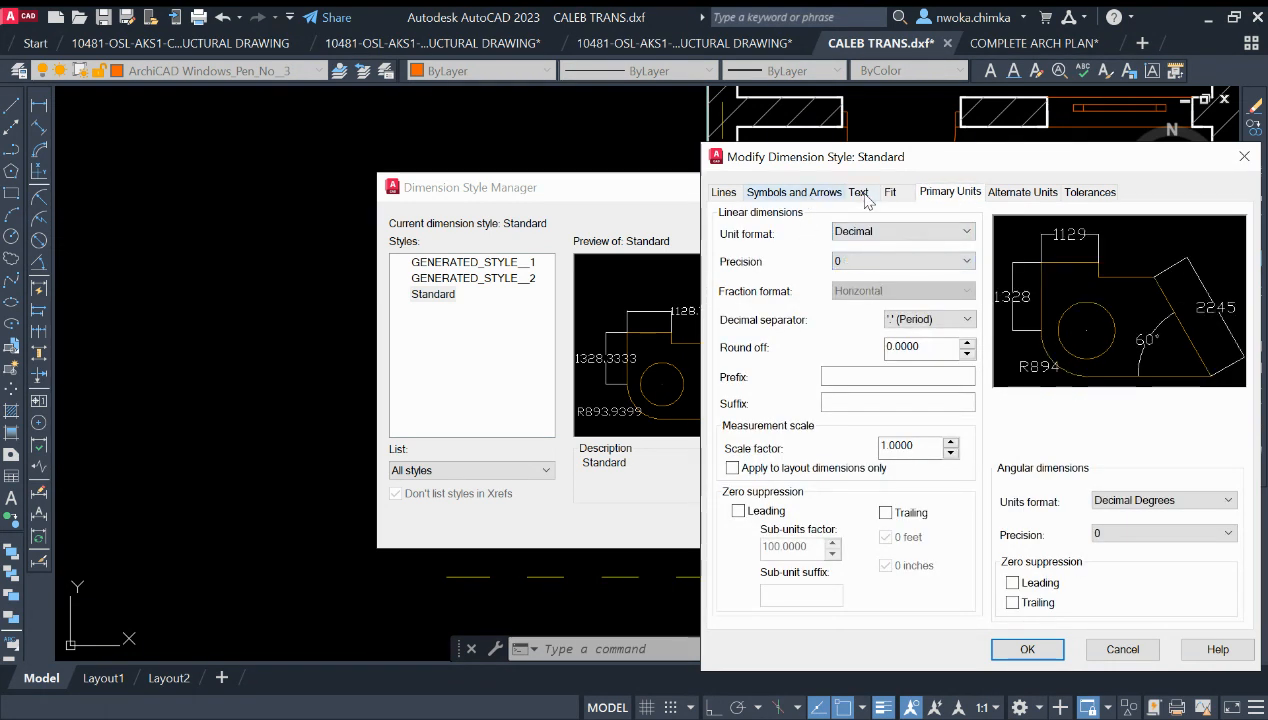
{"action": "left_click", "coordinate": [797, 192]}
{"action": "left_click", "coordinate": [858, 192]}
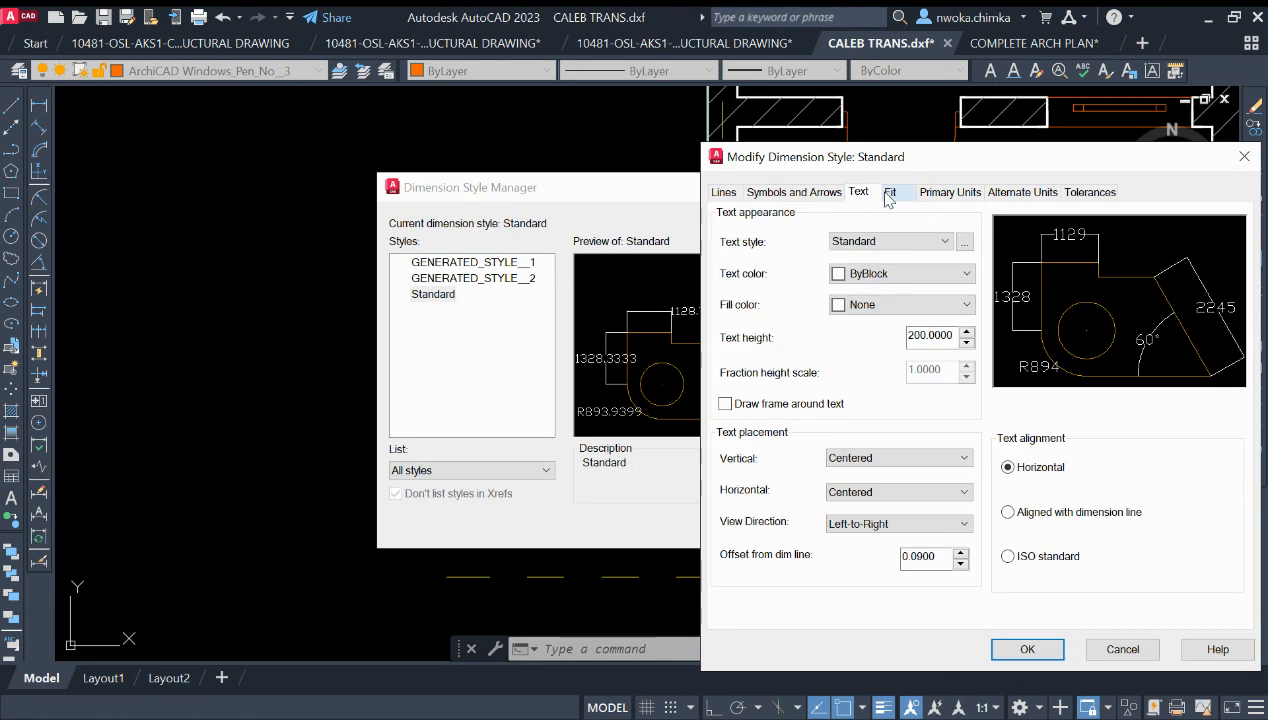
Review the fit options of the Standard dimension style, apply the style modifications and close the Dimension Style Manager.
{"action": "left_click", "coordinate": [889, 192]}
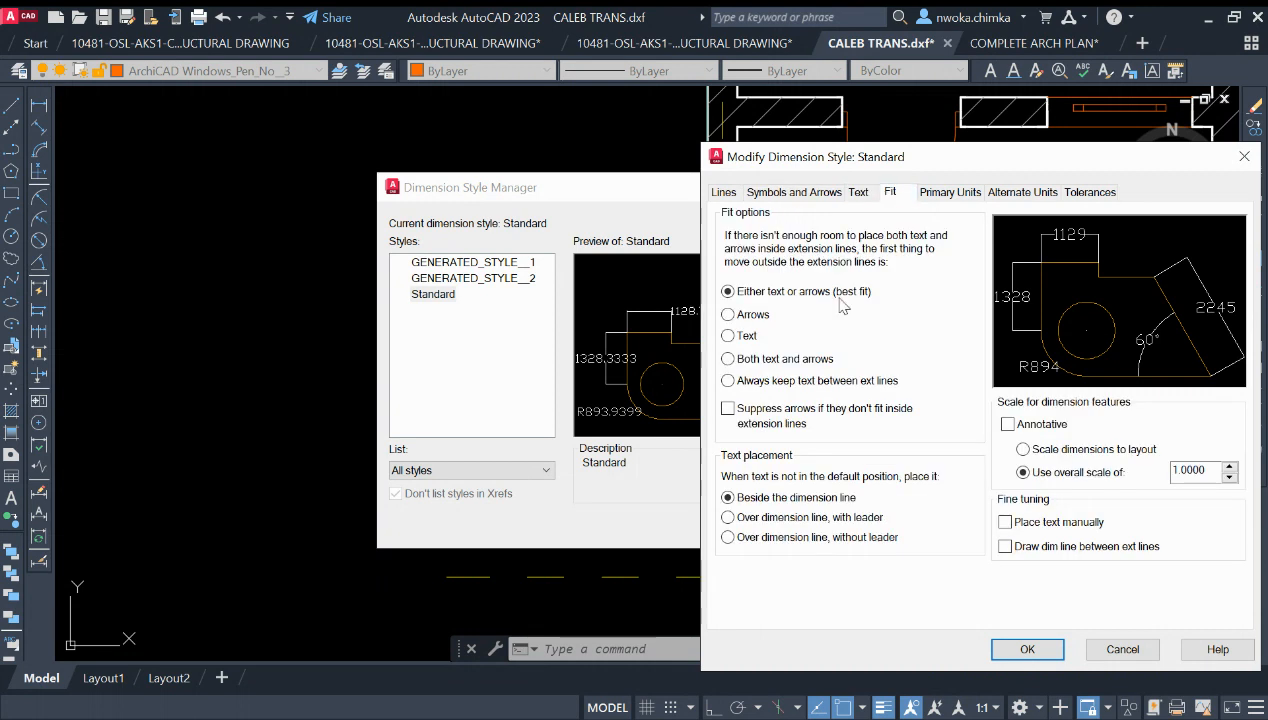
{"action": "left_click", "coordinate": [1027, 649]}
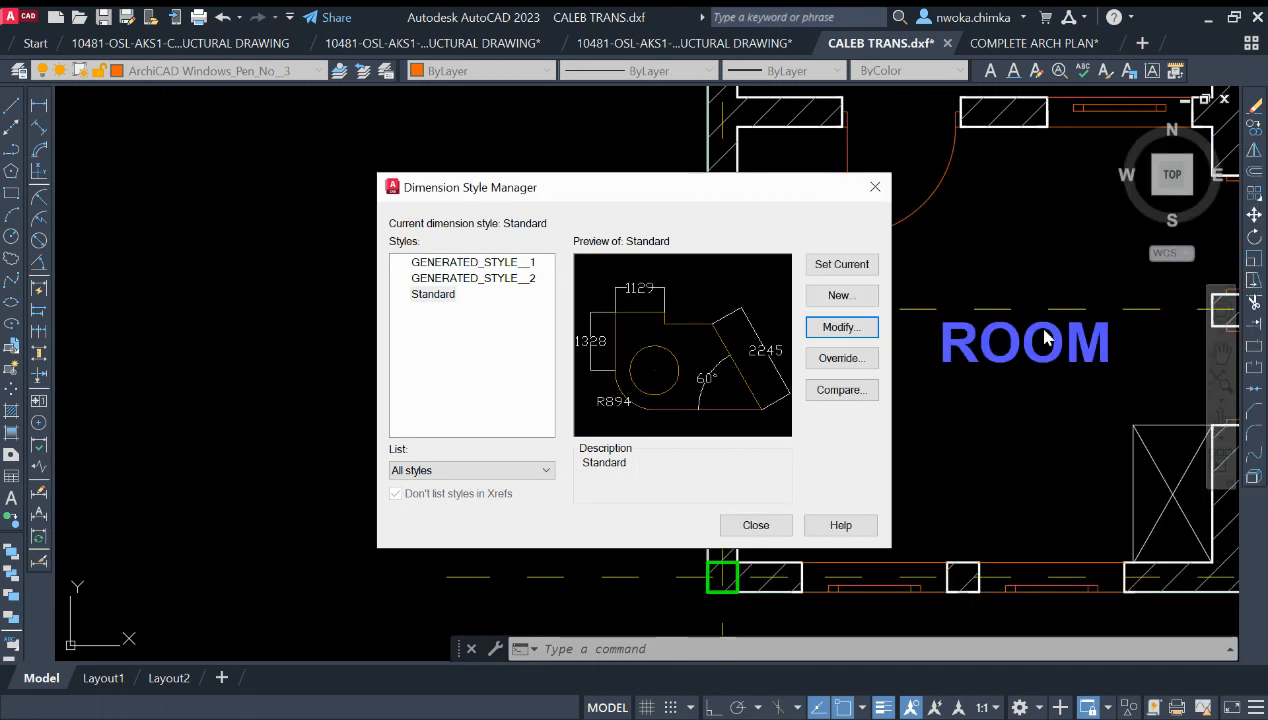
{"action": "left_click", "coordinate": [755, 524]}
Add a vertical linear dimension left of the ground floor plan between the uppermost and lowest horizontal grid lines.
{"action": "scroll", "coordinate": [550, 318], "scroll_direction": "down", "scroll_amount": 4}
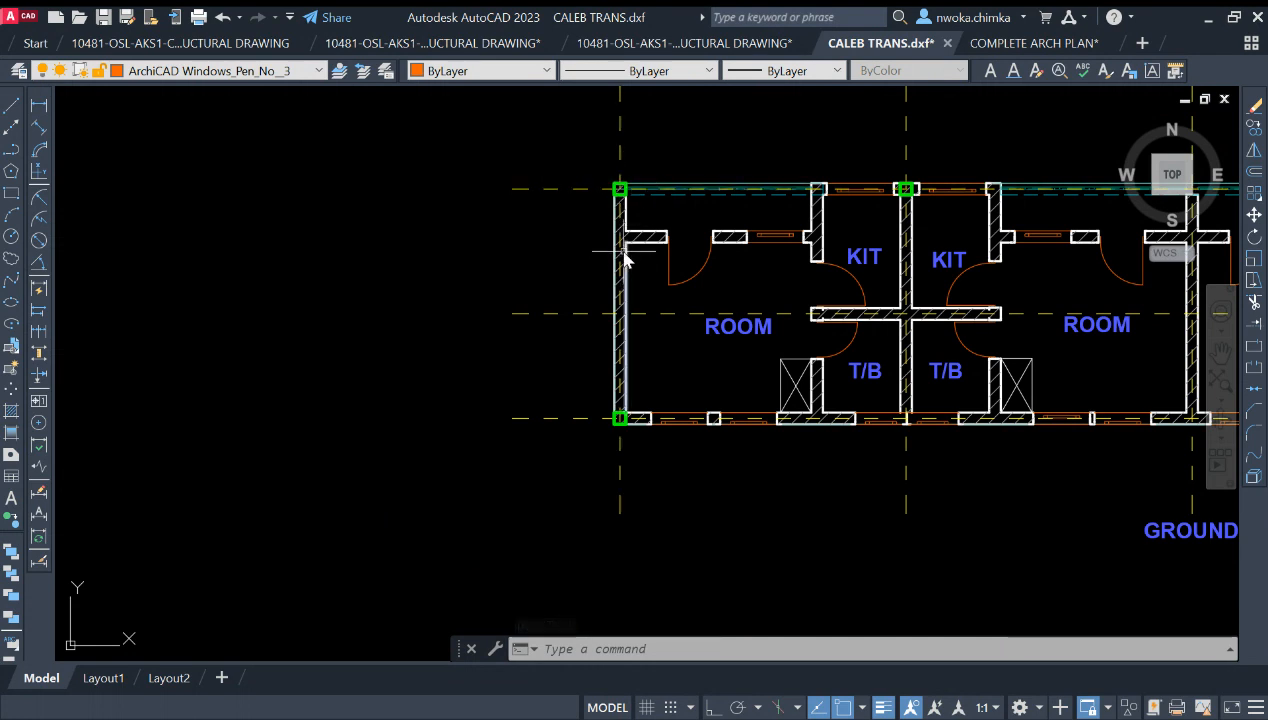
{"action": "left_click", "coordinate": [40, 110]}
{"action": "left_click", "coordinate": [563, 188]}
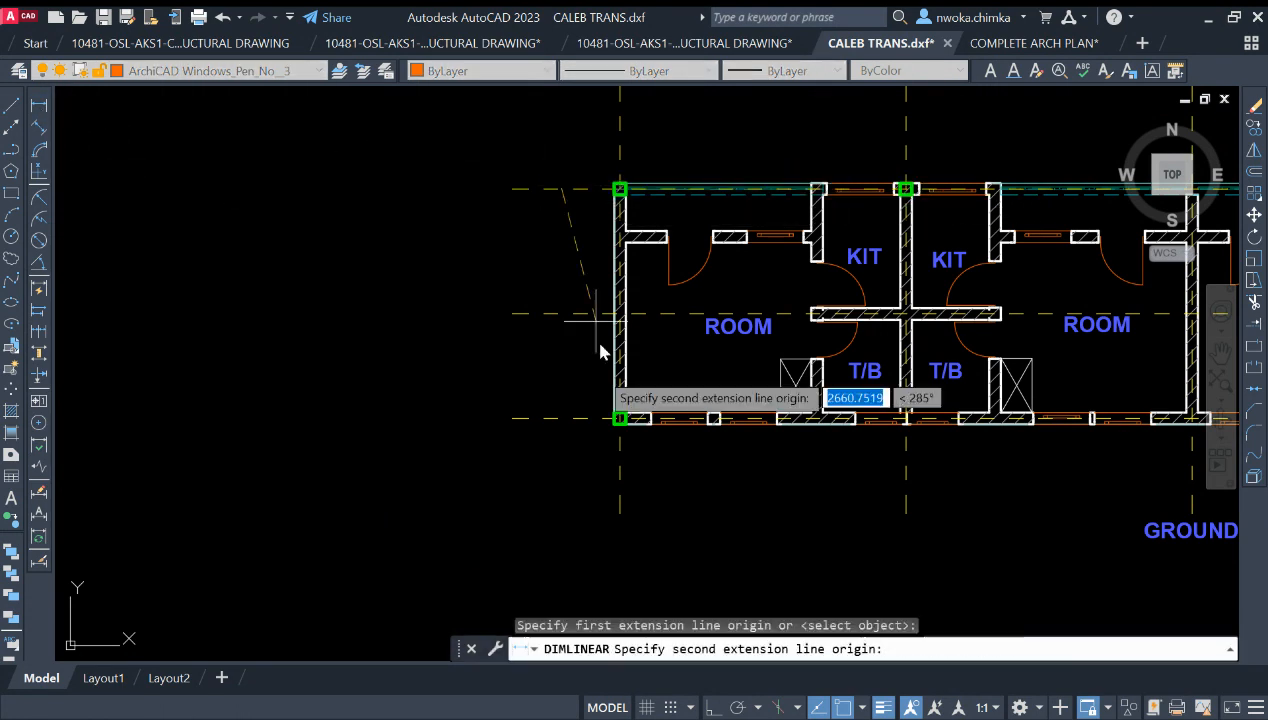
{"action": "left_click", "coordinate": [563, 419]}
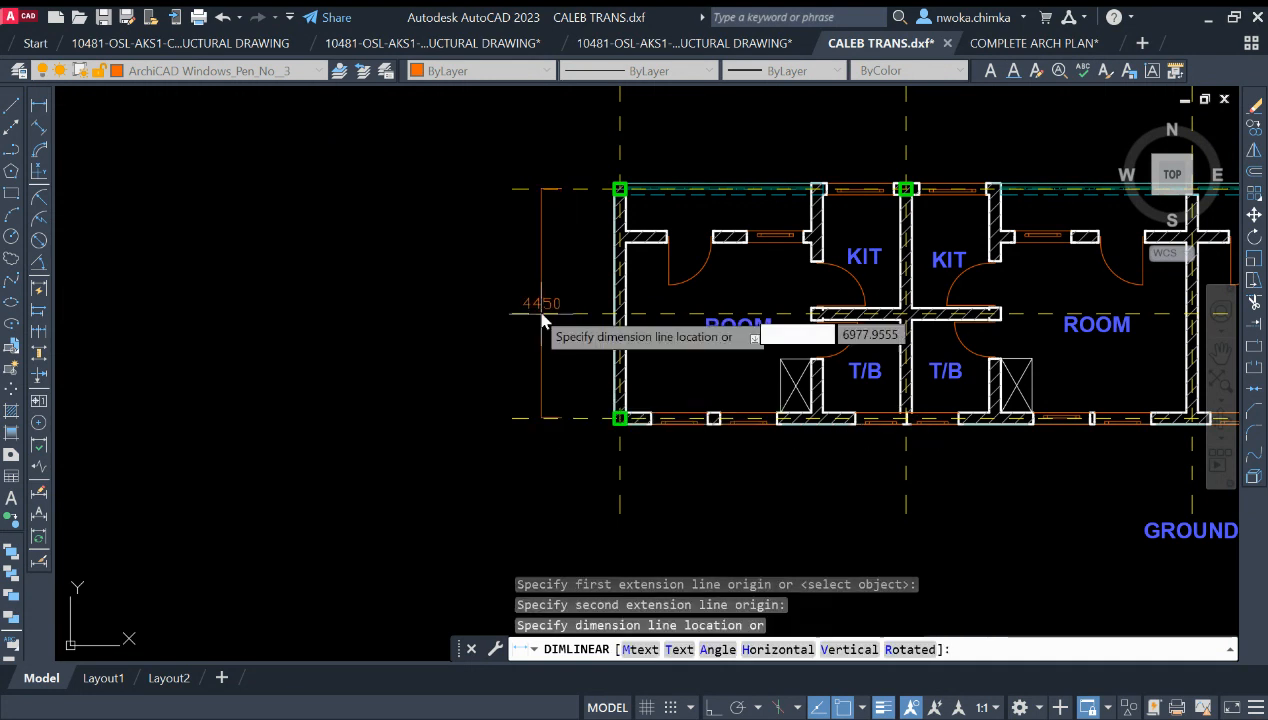
{"action": "scroll", "coordinate": [478, 307], "scroll_direction": "up", "scroll_amount": 6}
{"action": "left_click", "coordinate": [458, 308]}
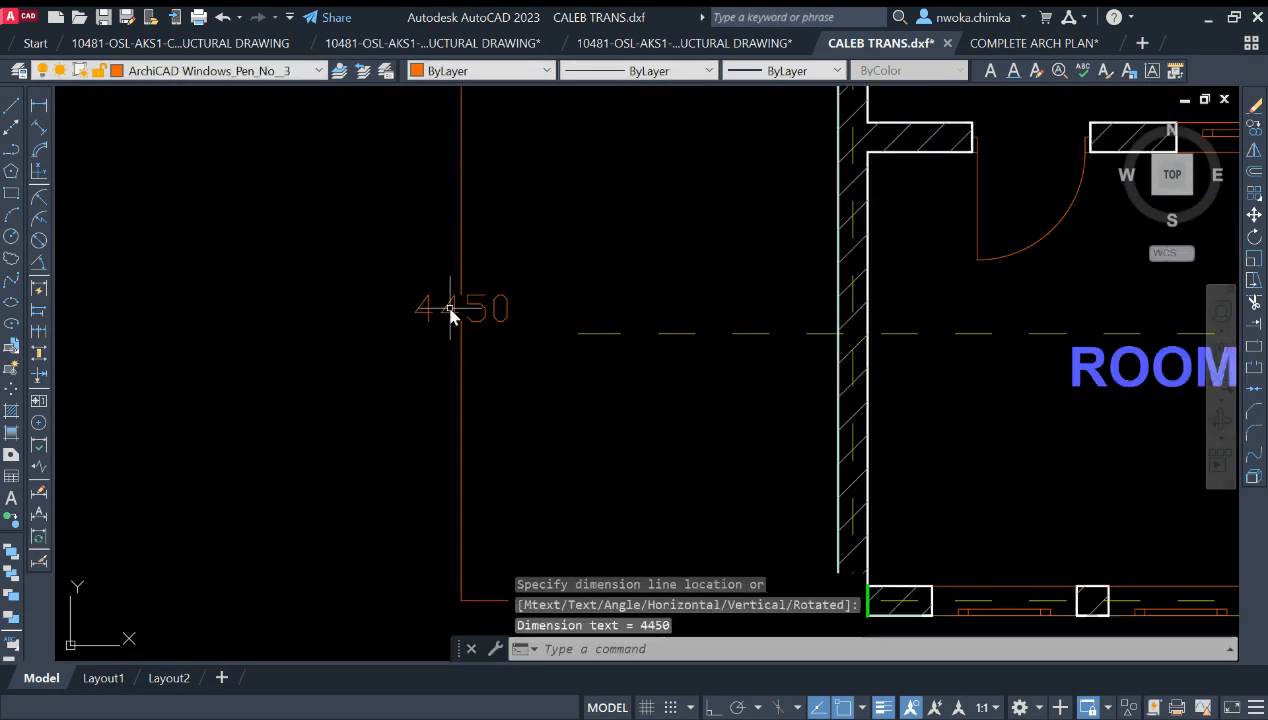
{"action": "scroll", "coordinate": [475, 320], "scroll_direction": "down", "scroll_amount": 5}
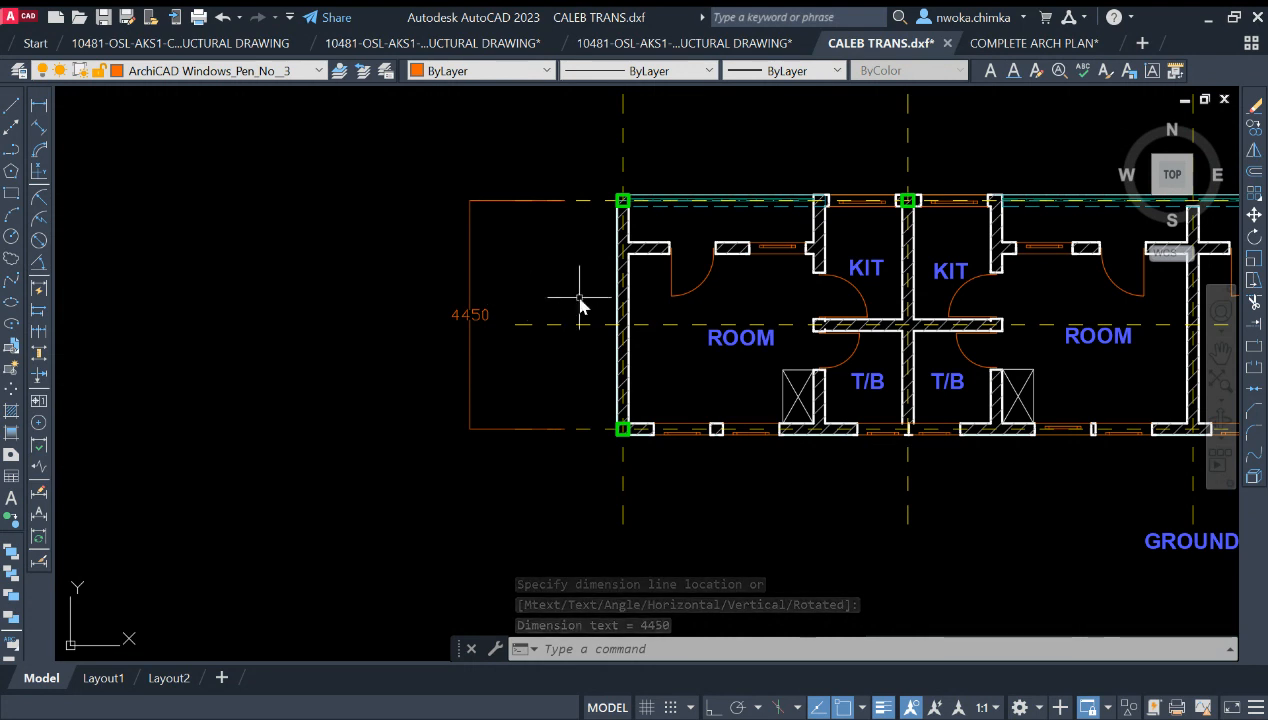
Measure the spacing between the two leftmost vertical grid lines using a linear dimension above the ground floor plan, without placing it.
{"action": "middle_click_drag", "start_coordinate": [451, 210], "coordinate": [355, 254]}
{"action": "left_click", "coordinate": [41, 106]}
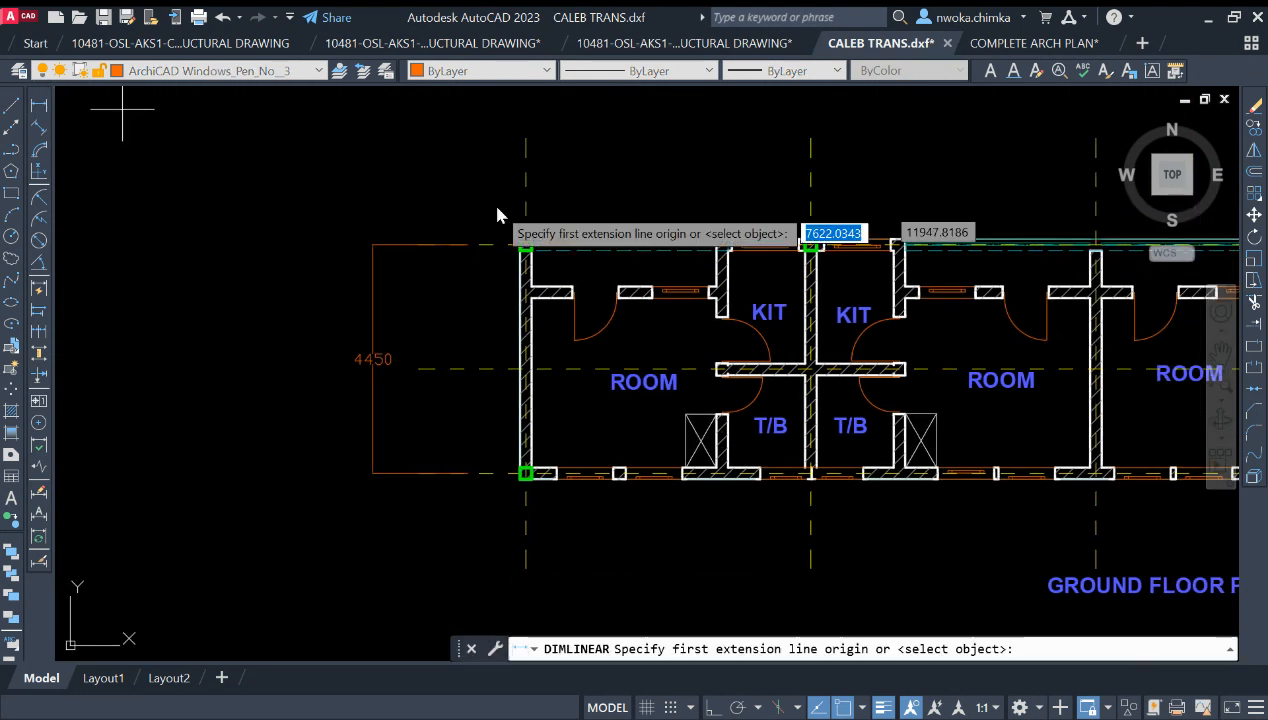
{"action": "left_click", "coordinate": [527, 182]}
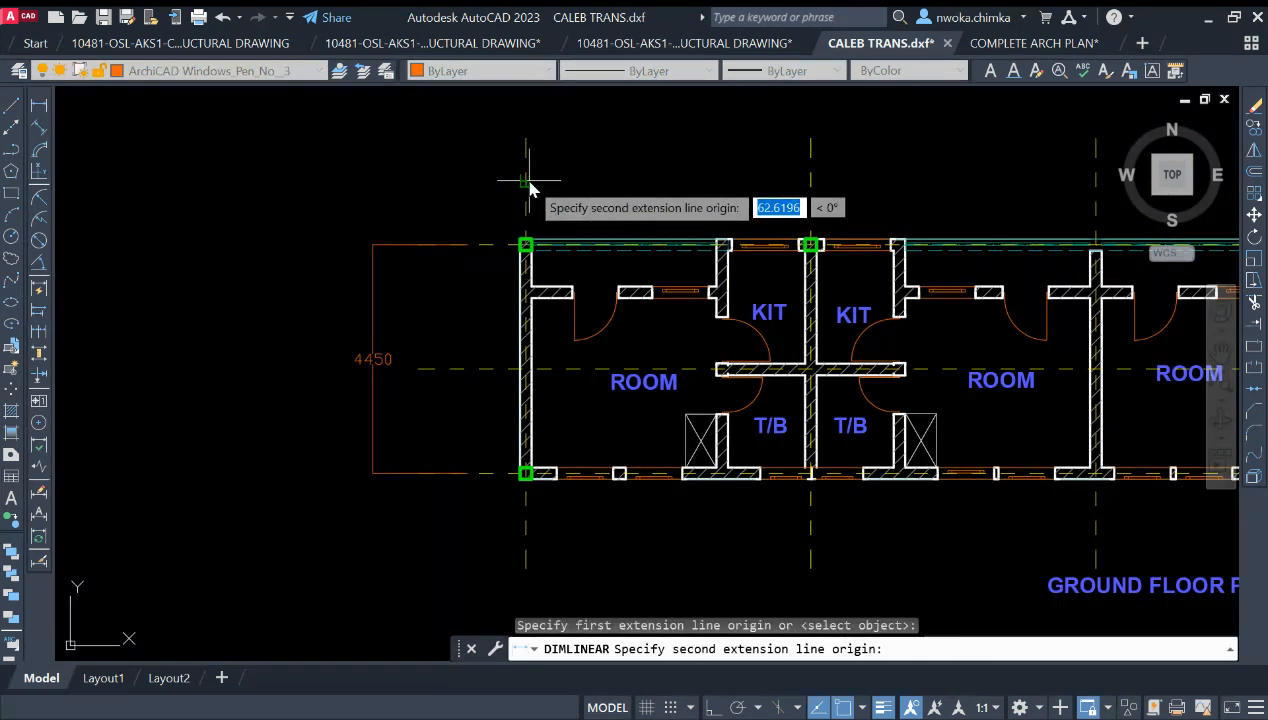
{"action": "left_click", "coordinate": [806, 184]}
{"action": "scroll", "coordinate": [660, 183], "scroll_direction": "up", "scroll_amount": 4}
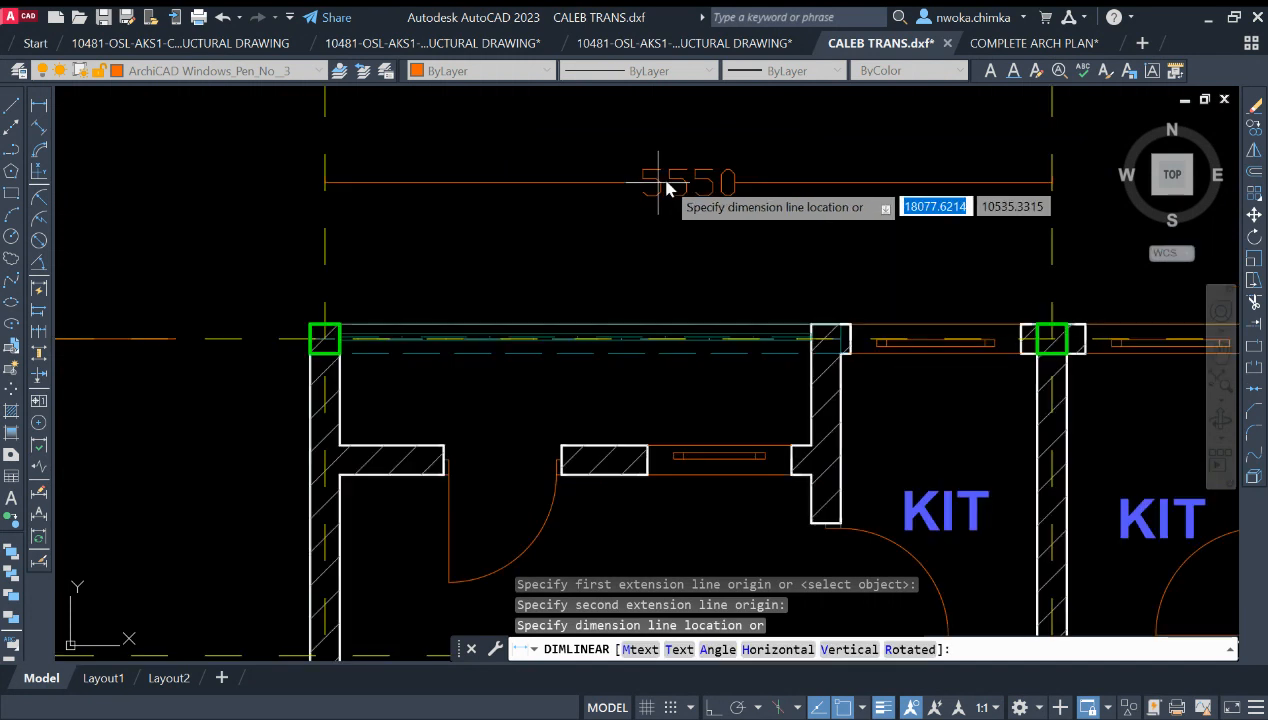
{"action": "scroll", "coordinate": [667, 186], "scroll_direction": "down", "scroll_amount": 2}
{"action": "key", "text": "Escape"}
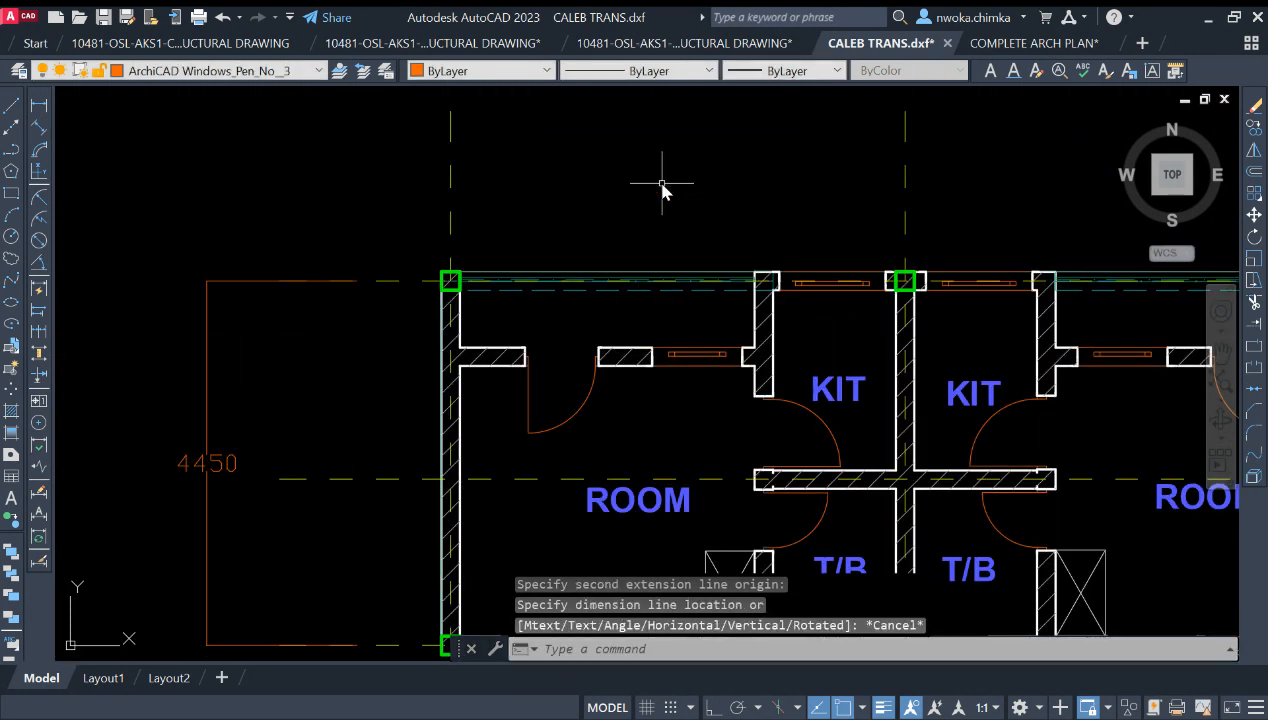
{"action": "scroll", "coordinate": [598, 222], "scroll_direction": "down", "scroll_amount": 2}
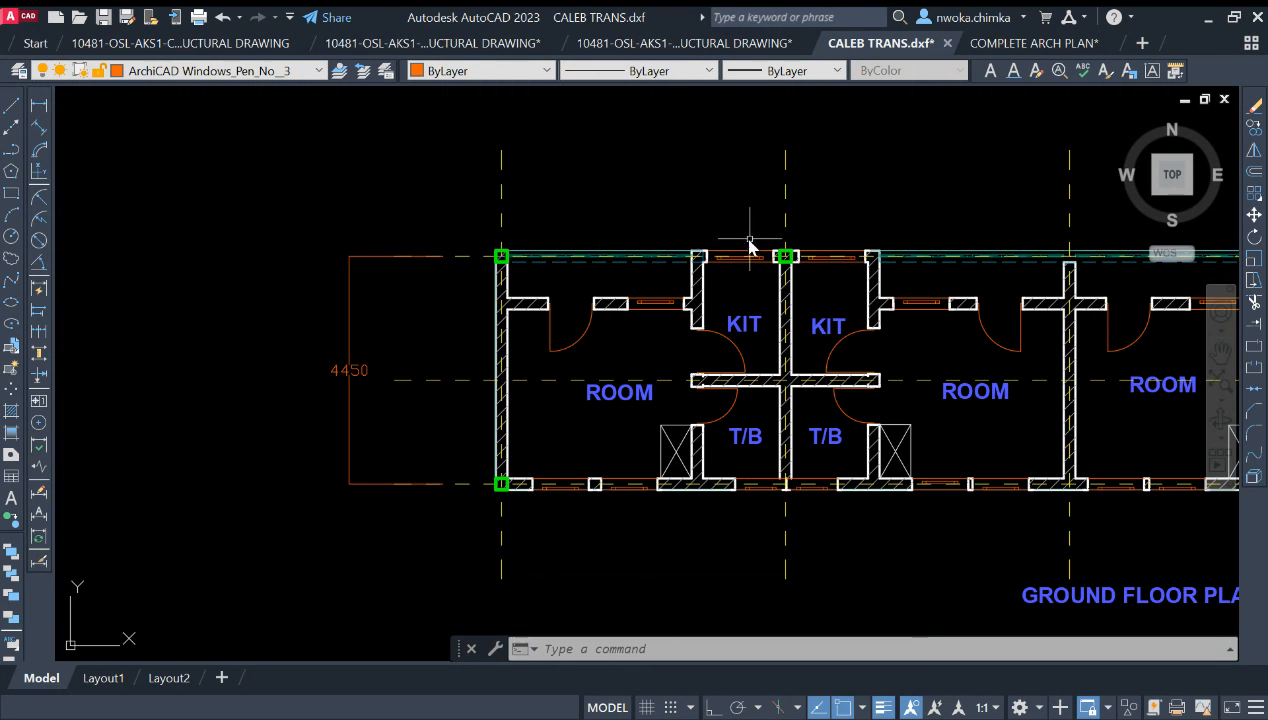
{"action": "middle_click_drag", "start_coordinate": [793, 252], "coordinate": [745, 266]}
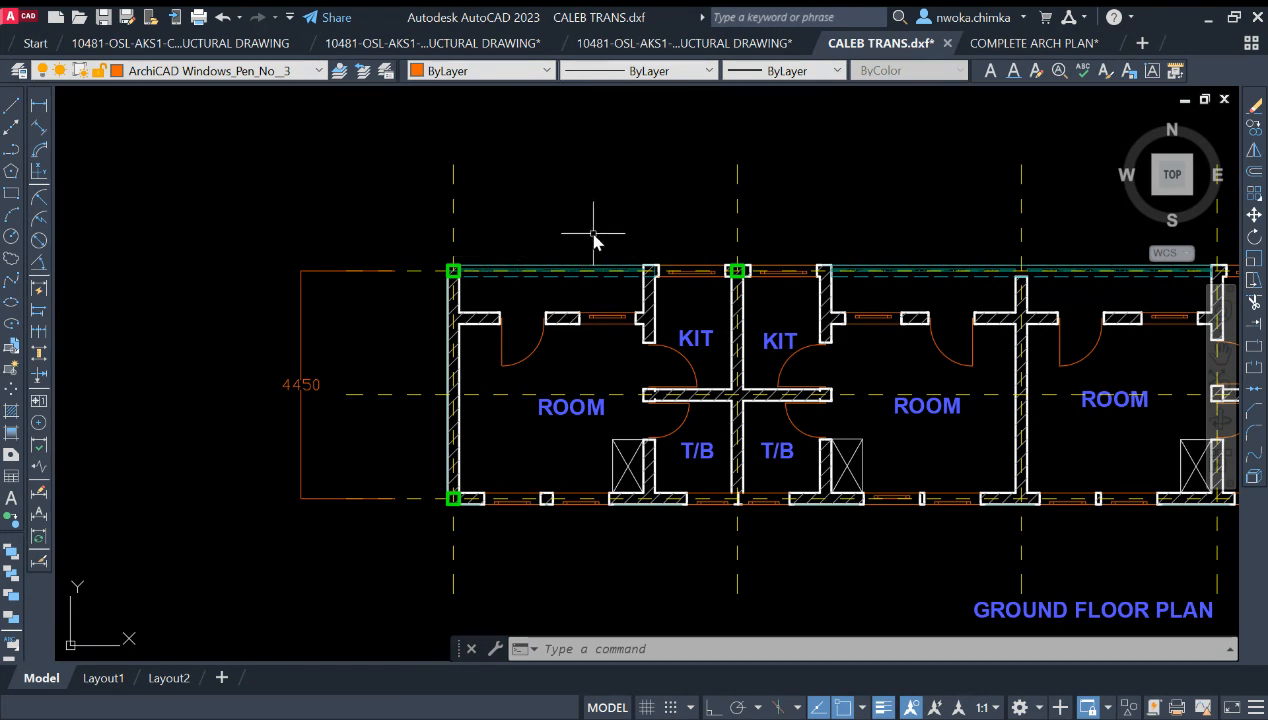
{"action": "middle_click_drag", "start_coordinate": [693, 226], "coordinate": [655, 249]}
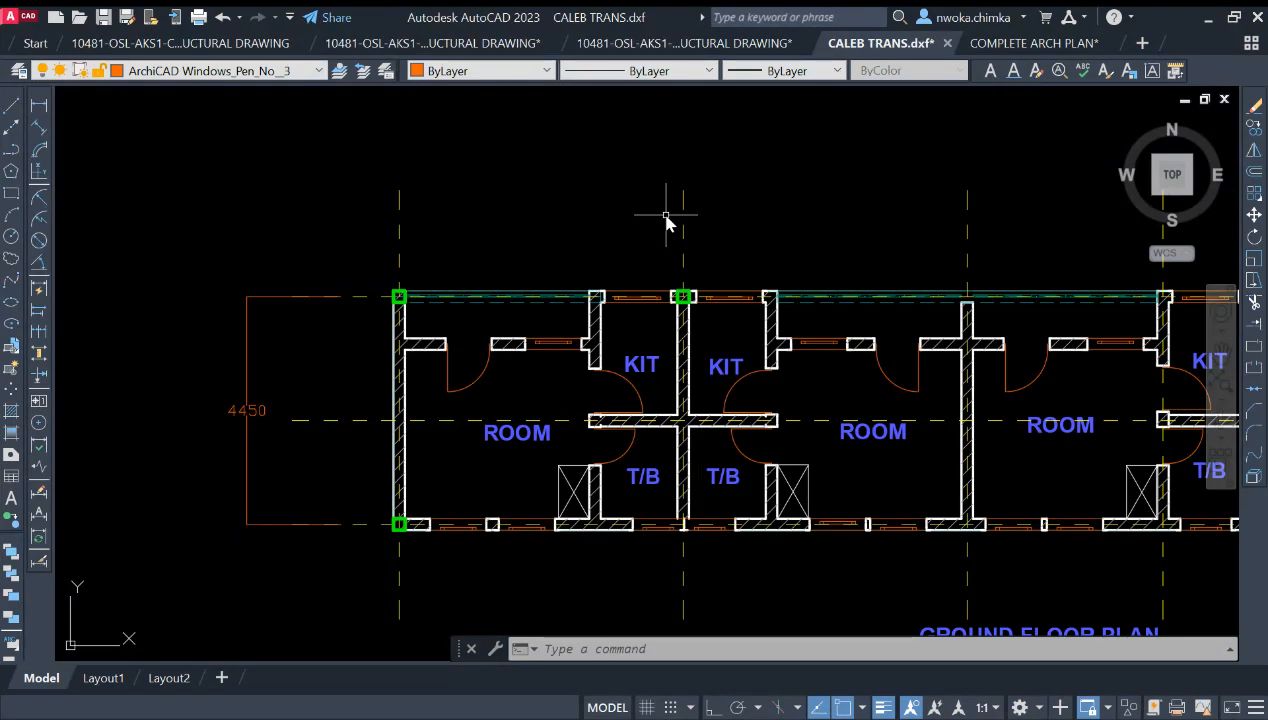
{"action": "scroll", "coordinate": [524, 358], "scroll_direction": "down", "scroll_amount": 2}
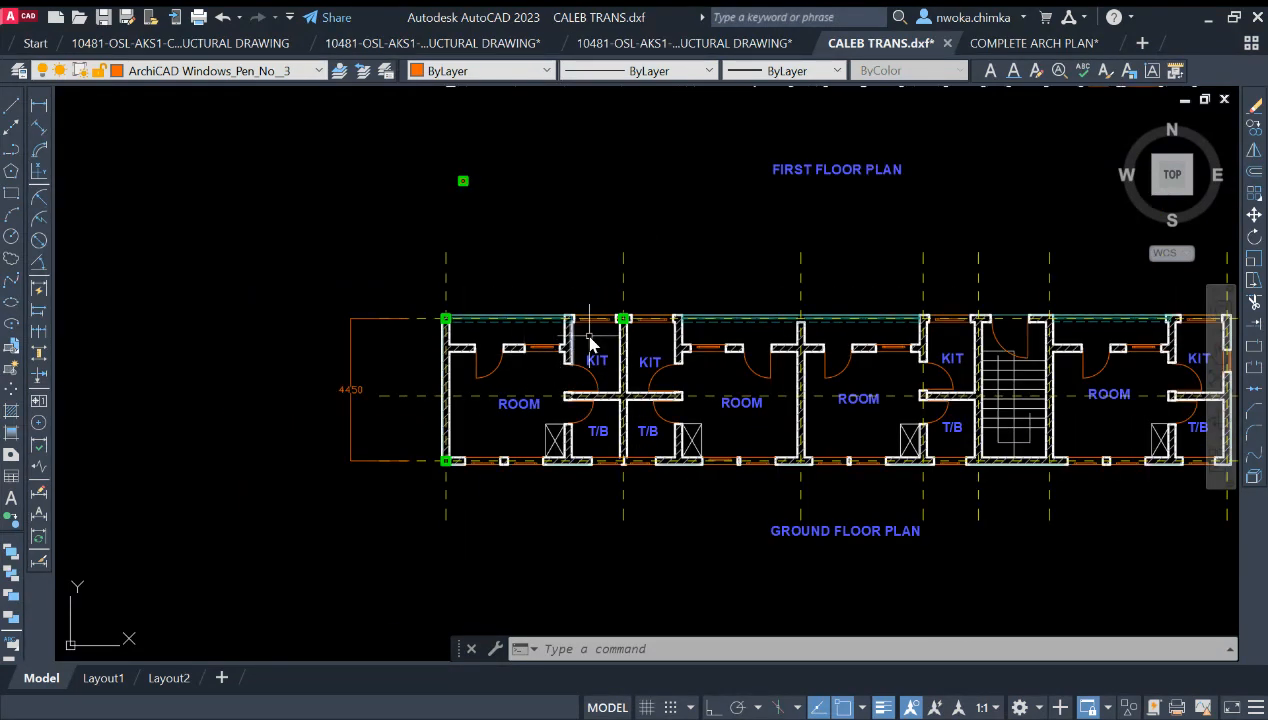
Erase the stray column symbol above the ground floor plan's upper-left corner, including everything drawn inside it.
{"action": "left_click", "coordinate": [494, 158]}
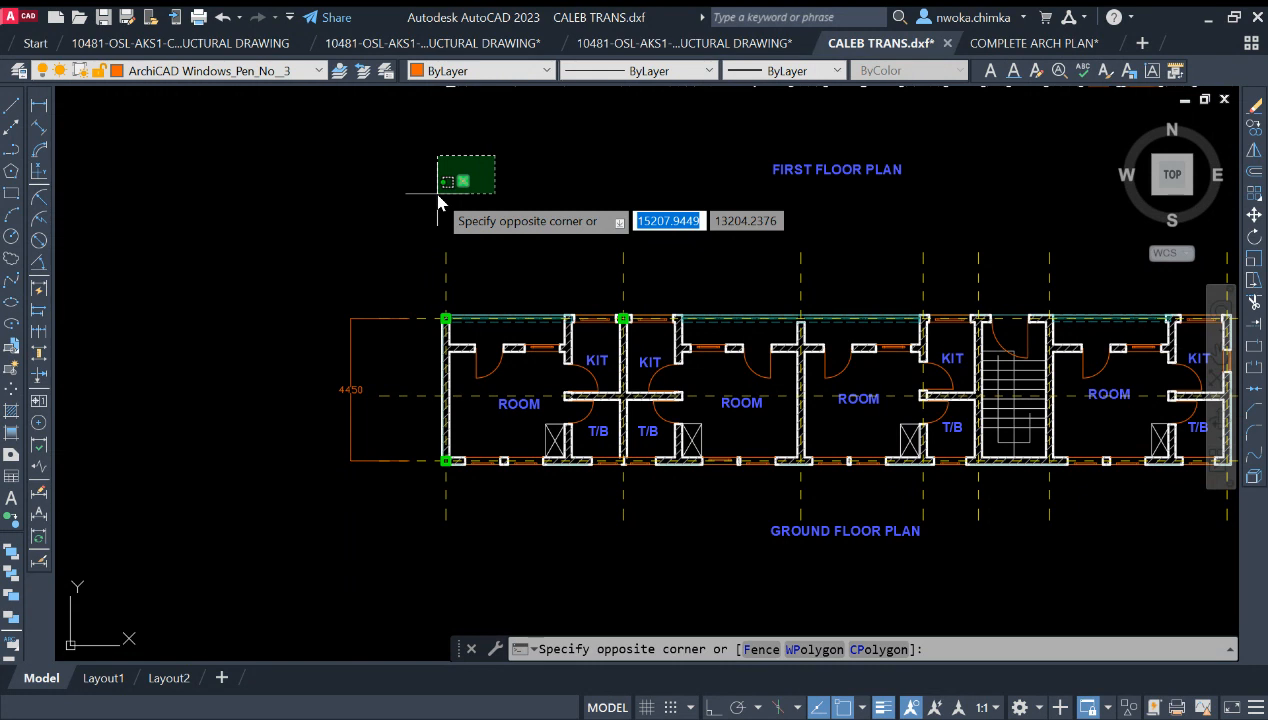
{"action": "left_click", "coordinate": [436, 192]}
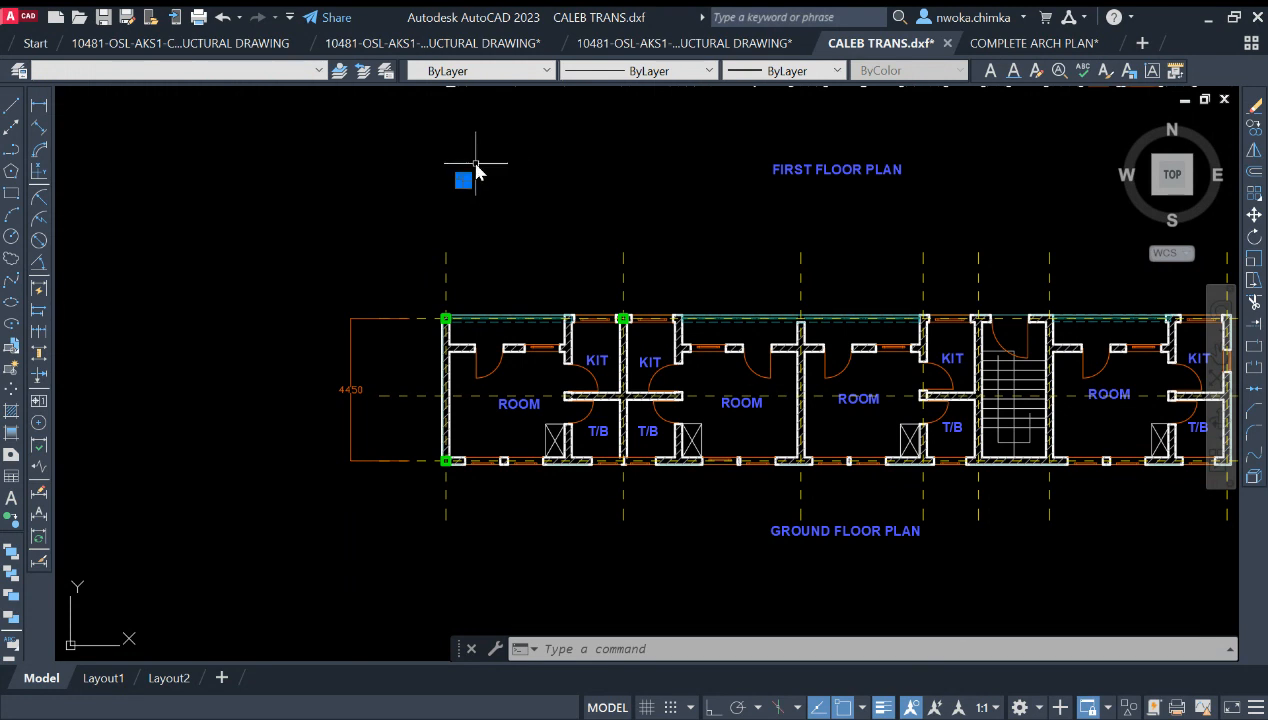
{"action": "scroll", "coordinate": [475, 183], "scroll_direction": "up", "scroll_amount": 2}
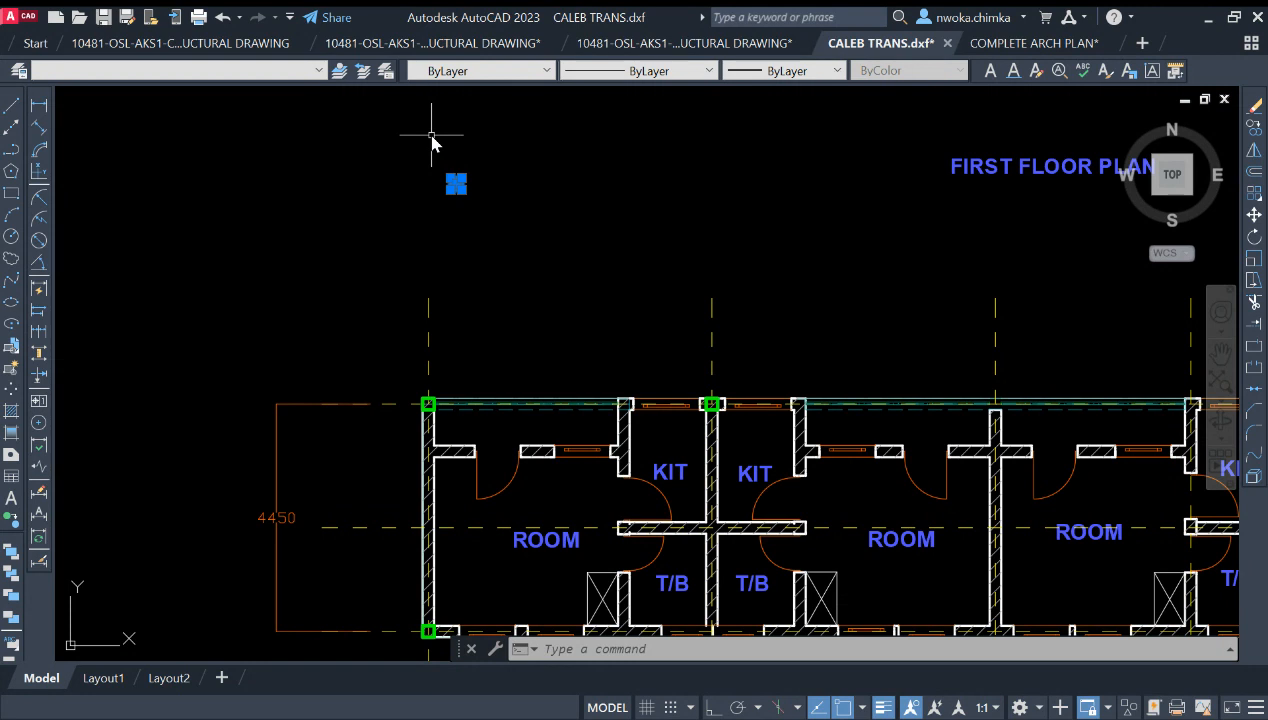
{"action": "scroll", "coordinate": [432, 143], "scroll_direction": "down", "scroll_amount": 2}
{"action": "type", "text": "e"}
{"action": "key", "text": "Return"}
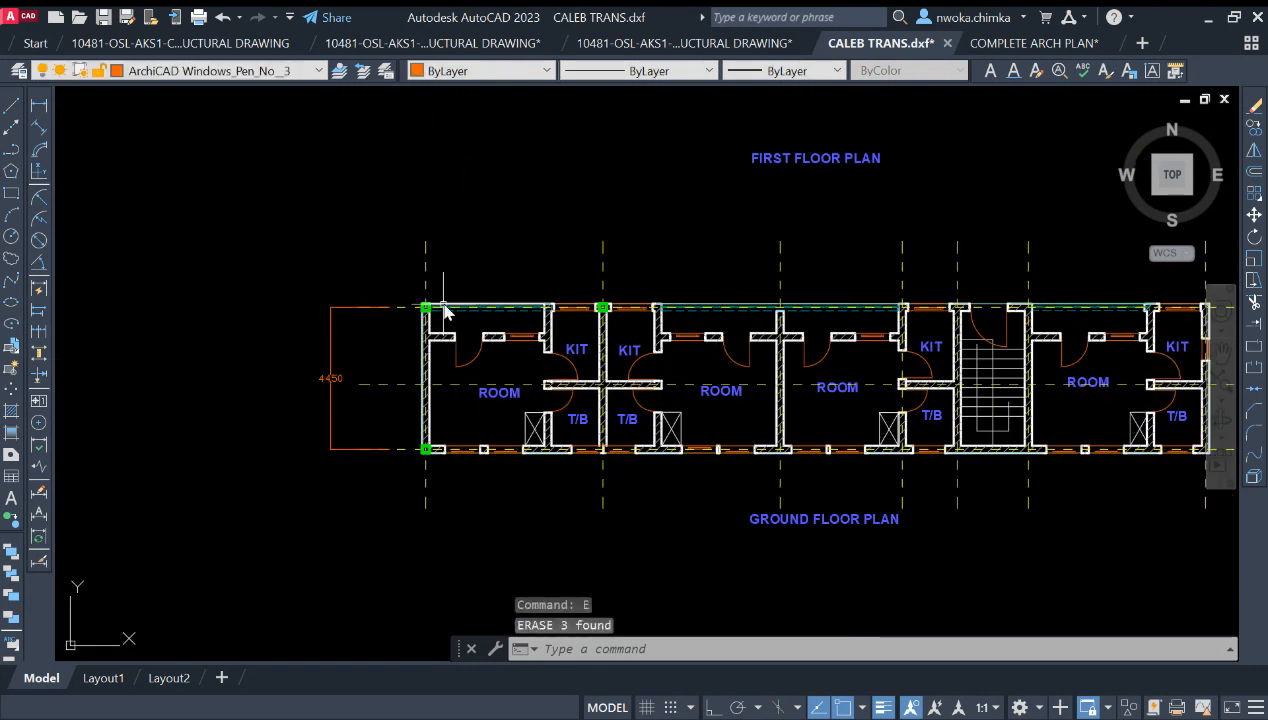
Erase the vertical linear dimension left of the ground floor plan.
{"action": "scroll", "coordinate": [445, 313], "scroll_direction": "up", "scroll_amount": 3}
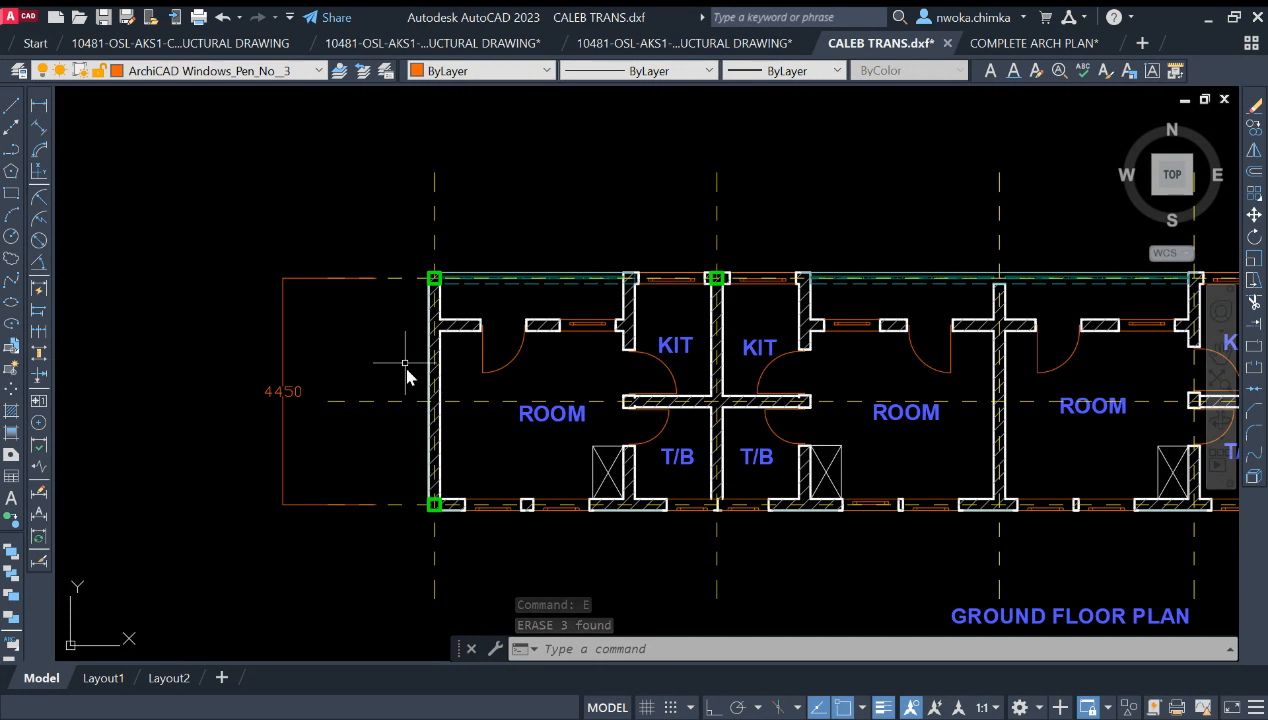
{"action": "left_click", "coordinate": [342, 331]}
{"action": "left_click", "coordinate": [276, 345]}
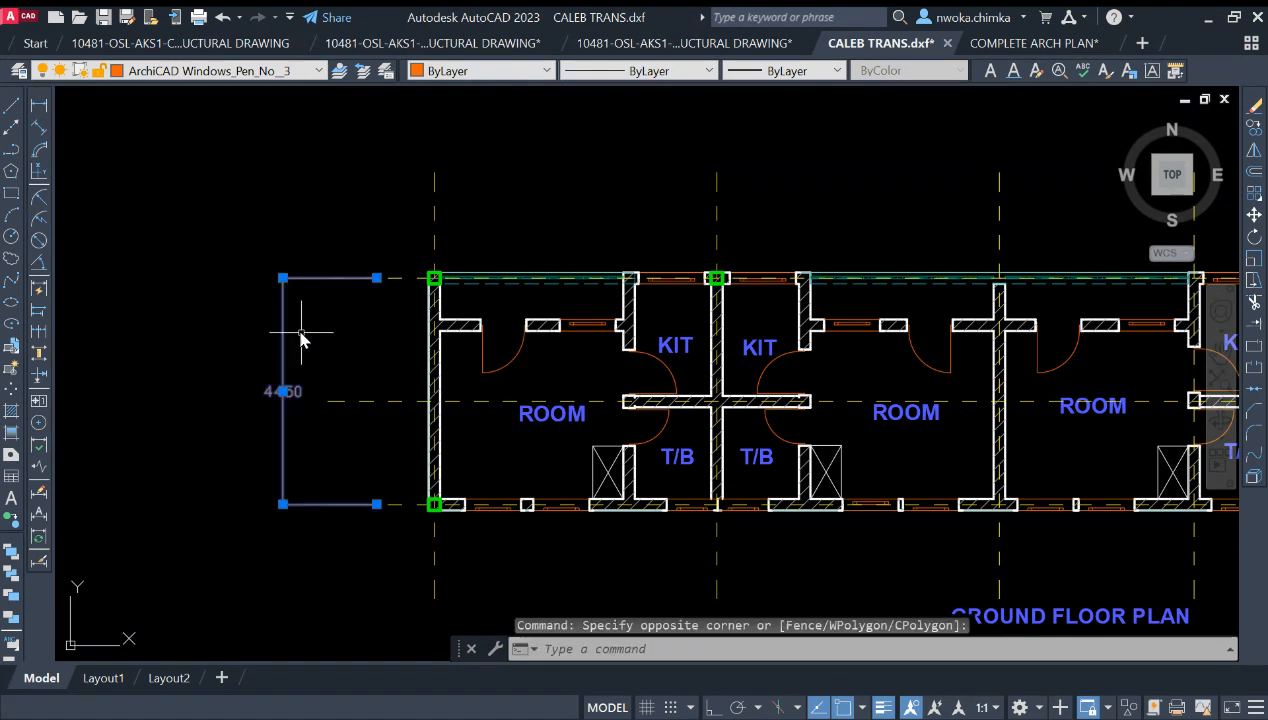
{"action": "scroll", "coordinate": [281, 391], "scroll_direction": "up", "scroll_amount": 2}
{"action": "scroll", "coordinate": [360, 353], "scroll_direction": "down", "scroll_amount": 3}
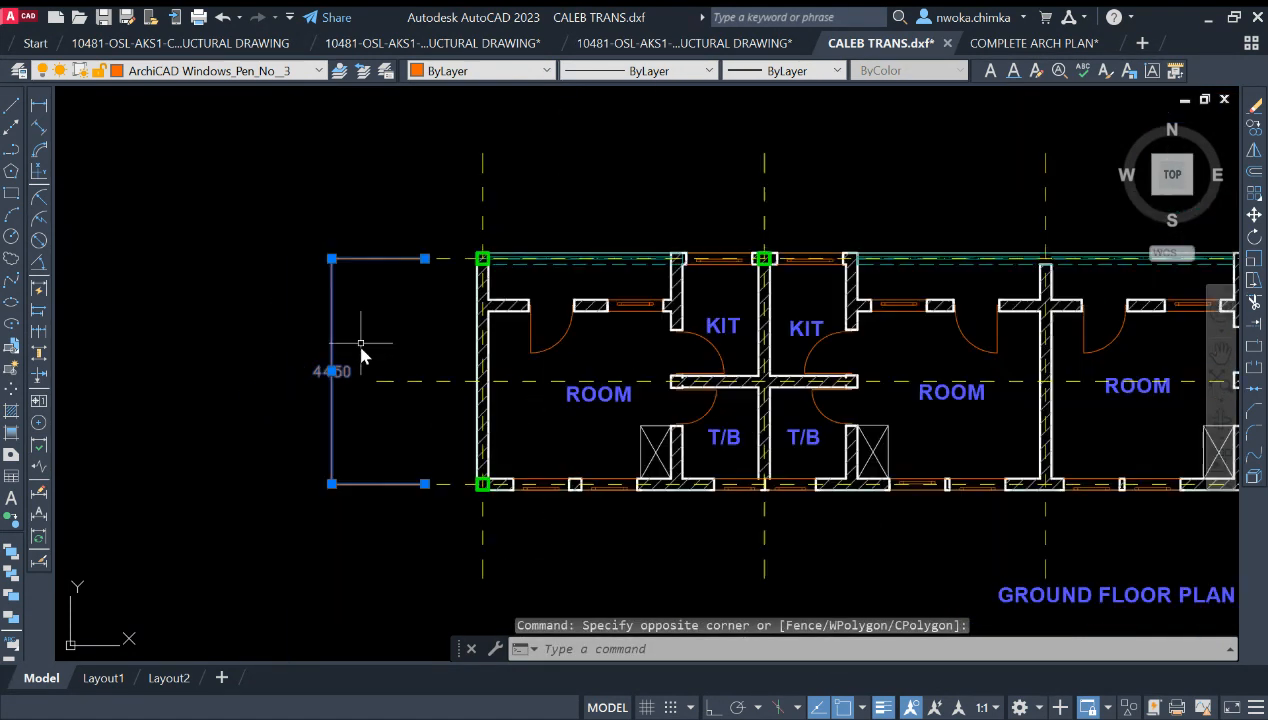
{"action": "type", "text": "E"}
{"action": "key", "text": "Return"}
{"action": "scroll", "coordinate": [382, 285], "scroll_direction": "down", "scroll_amount": 2}
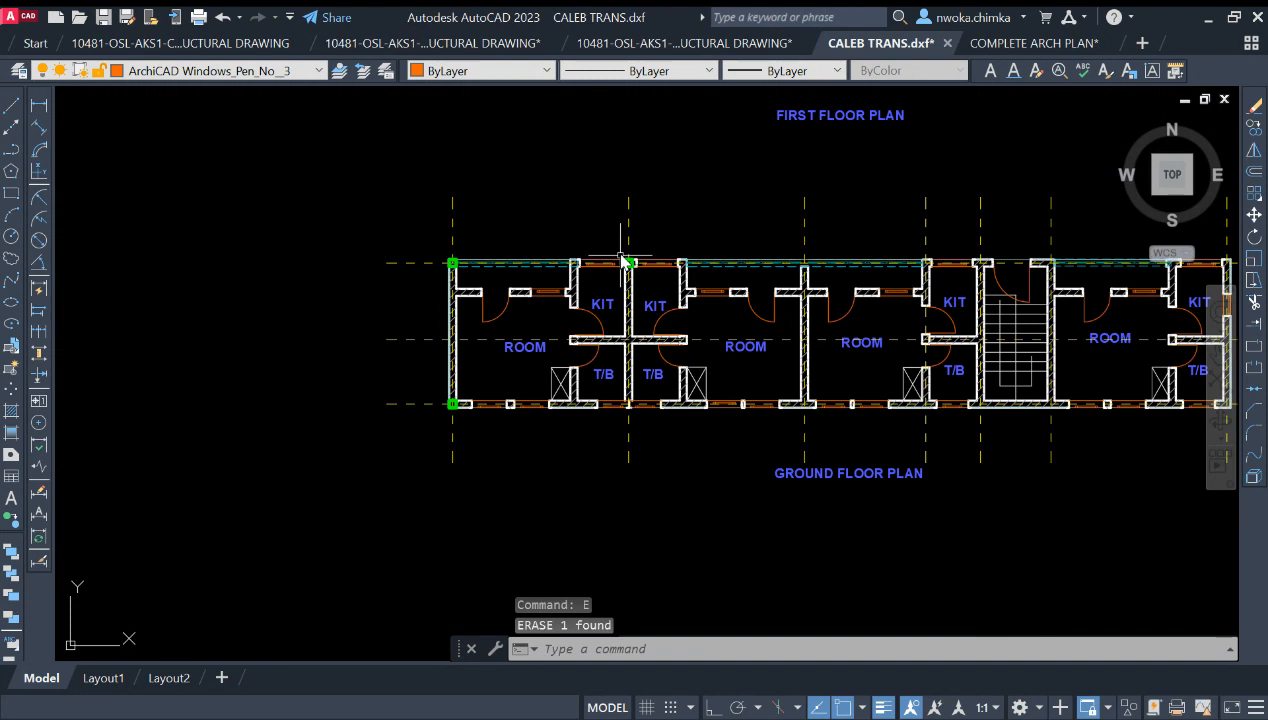
Copy the lower-left corner column from its center to the intersection of the second vertical grid line and the lowest horizontal grid line.
{"action": "middle_click_drag", "start_coordinate": [626, 261], "coordinate": [497, 285]}
{"action": "scroll", "coordinate": [320, 400], "scroll_direction": "up", "scroll_amount": 6}
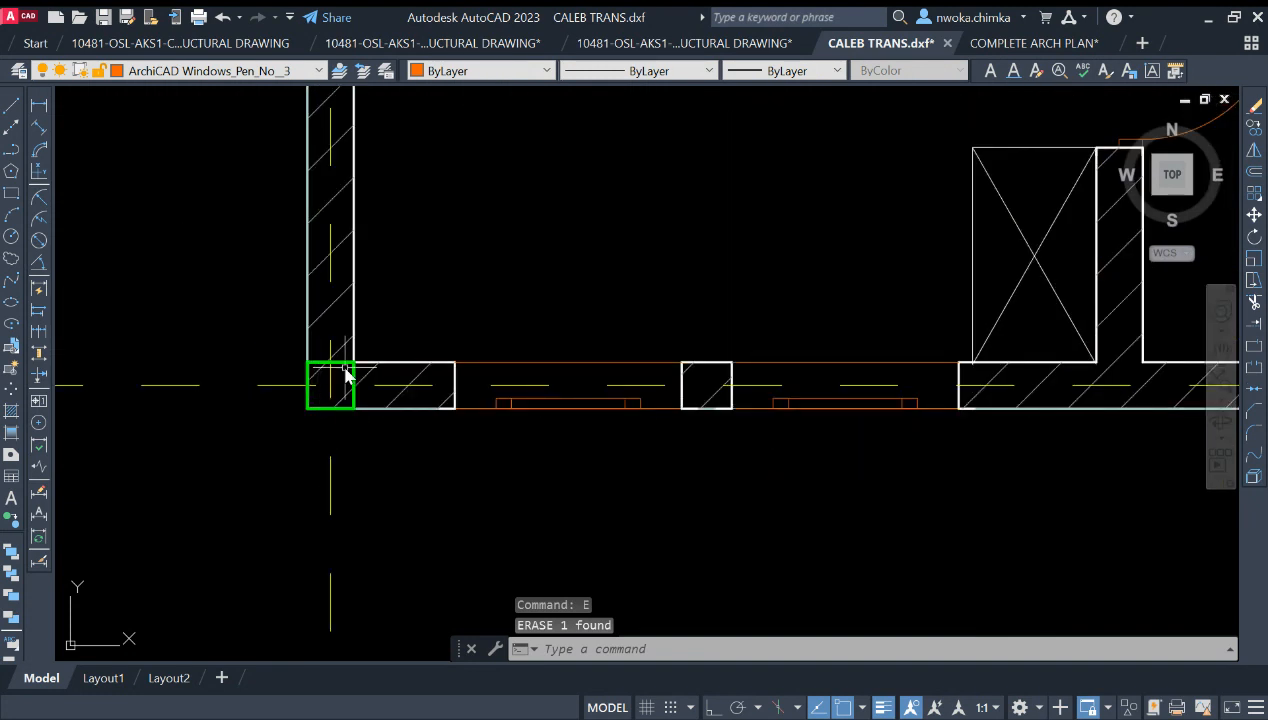
{"action": "left_click", "coordinate": [345, 372]}
{"action": "type", "text": "C"}
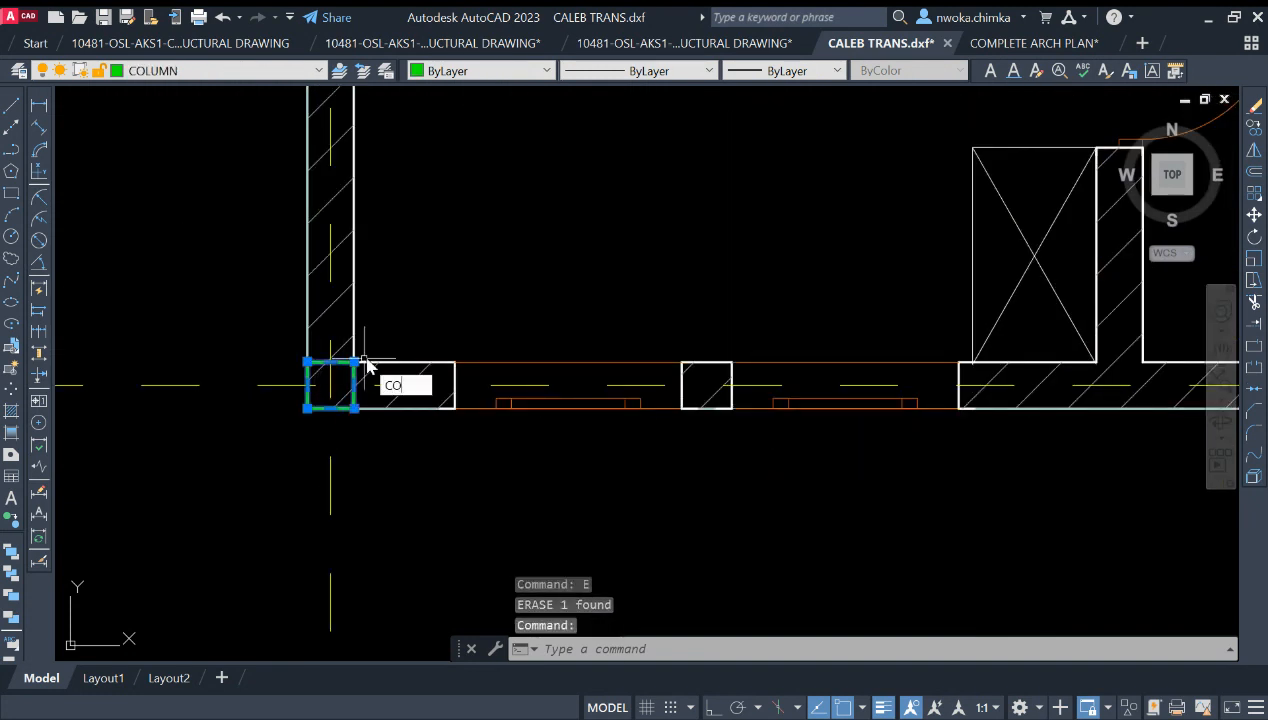
{"action": "type", "text": "O"}
{"action": "key", "text": "Return"}
{"action": "left_click", "coordinate": [334, 386]}
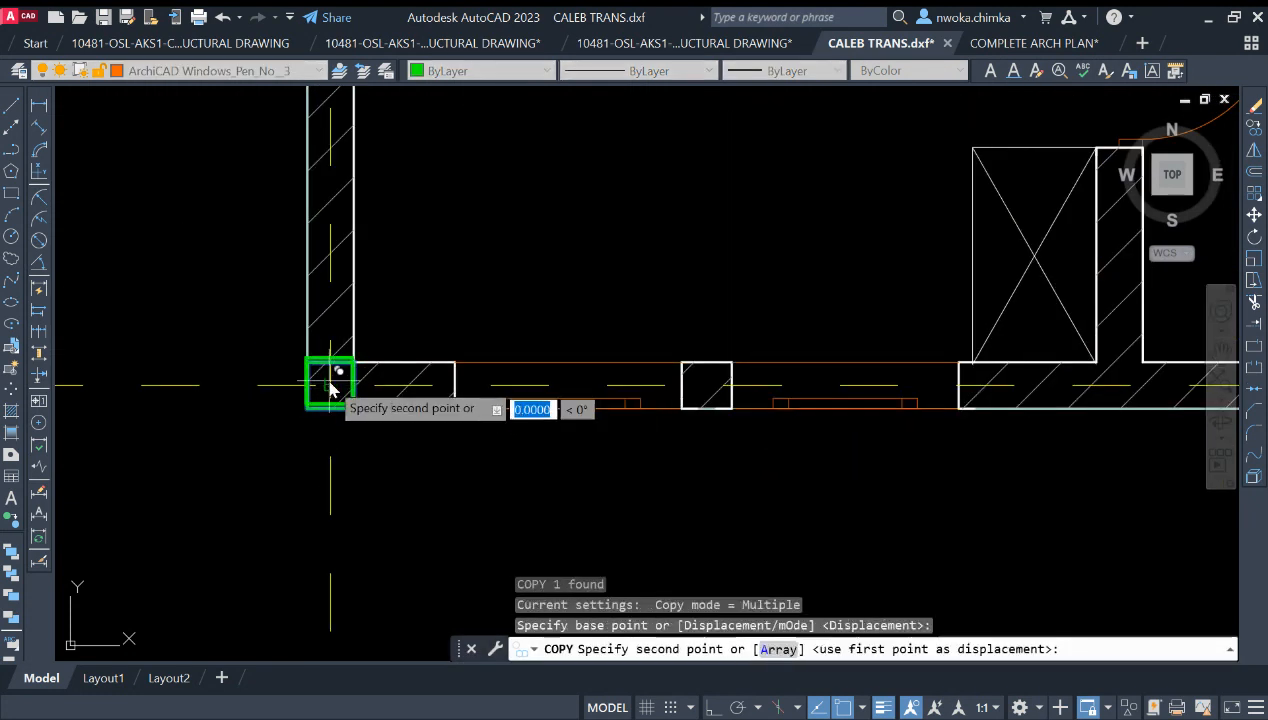
{"action": "scroll", "coordinate": [345, 370], "scroll_direction": "down", "scroll_amount": 4}
{"action": "middle_click_drag", "start_coordinate": [807, 368], "coordinate": [773, 409]}
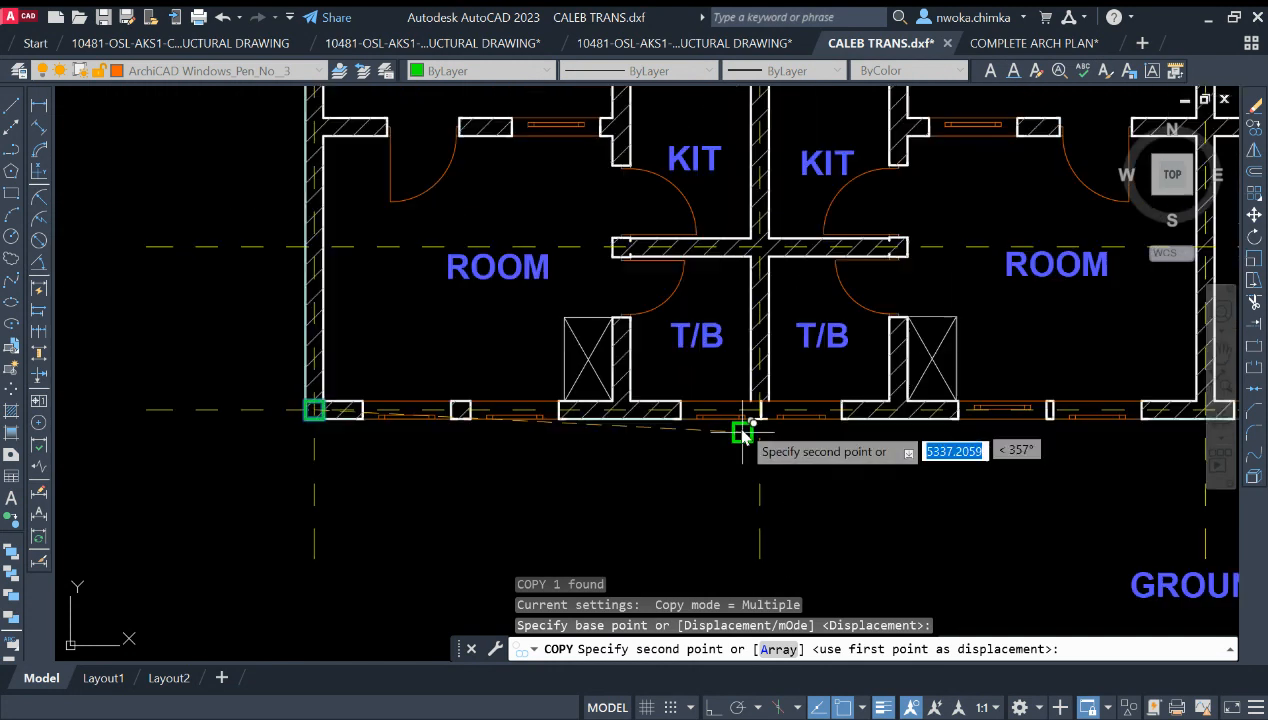
{"action": "scroll", "coordinate": [752, 416], "scroll_direction": "up", "scroll_amount": 8}
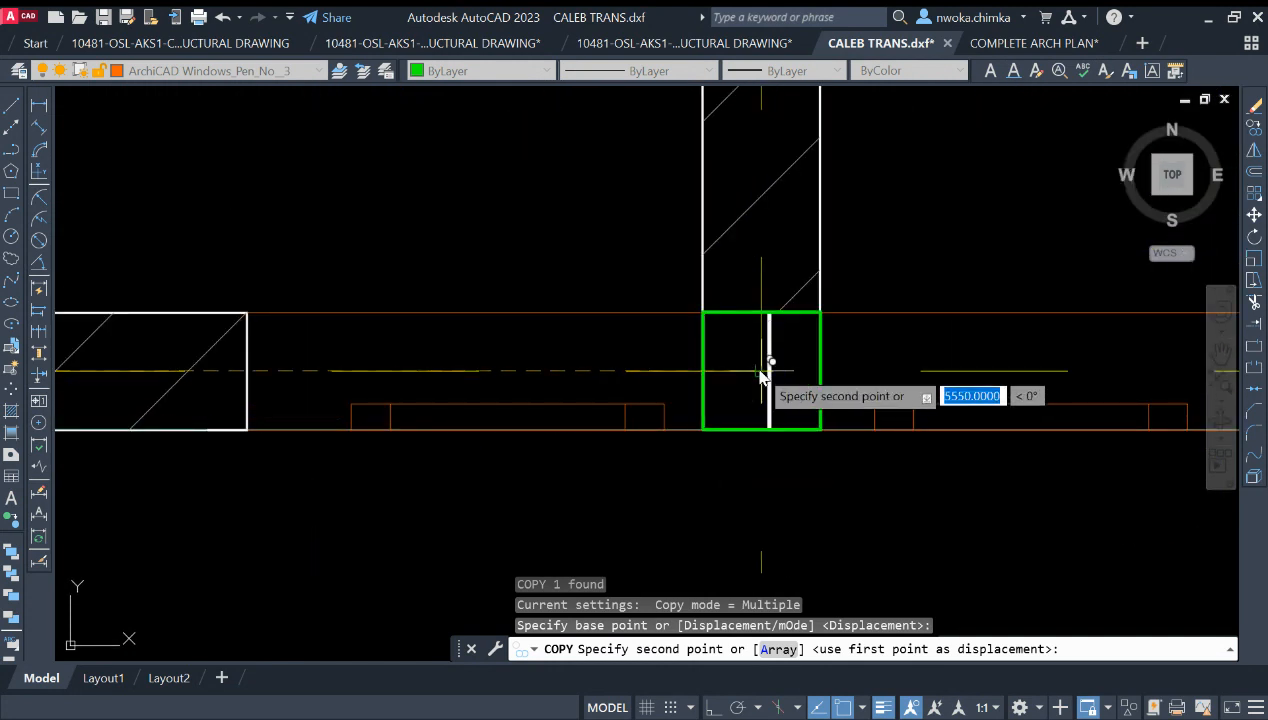
Place another column copy where the third vertical grid line meets the uppermost horizontal grid line.
{"action": "scroll", "coordinate": [760, 376], "scroll_direction": "down", "scroll_amount": 7}
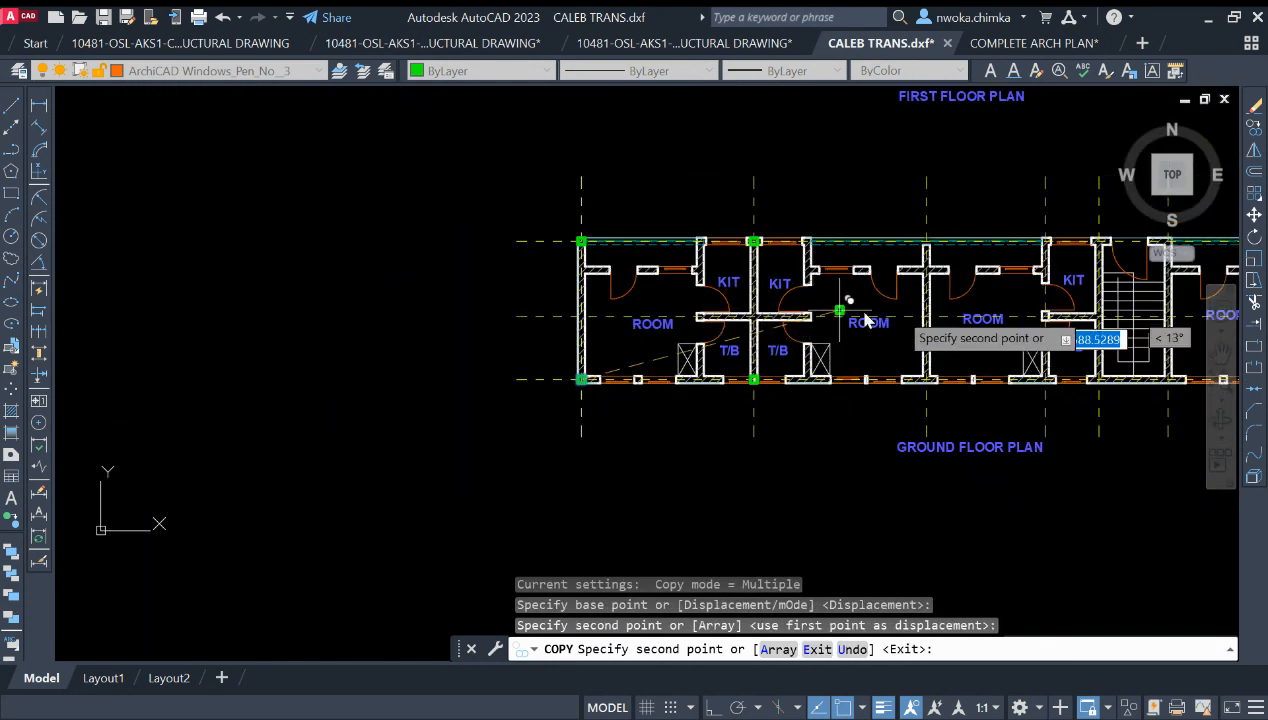
{"action": "scroll", "coordinate": [845, 290], "scroll_direction": "up", "scroll_amount": 6}
{"action": "scroll", "coordinate": [745, 240], "scroll_direction": "up", "scroll_amount": 3}
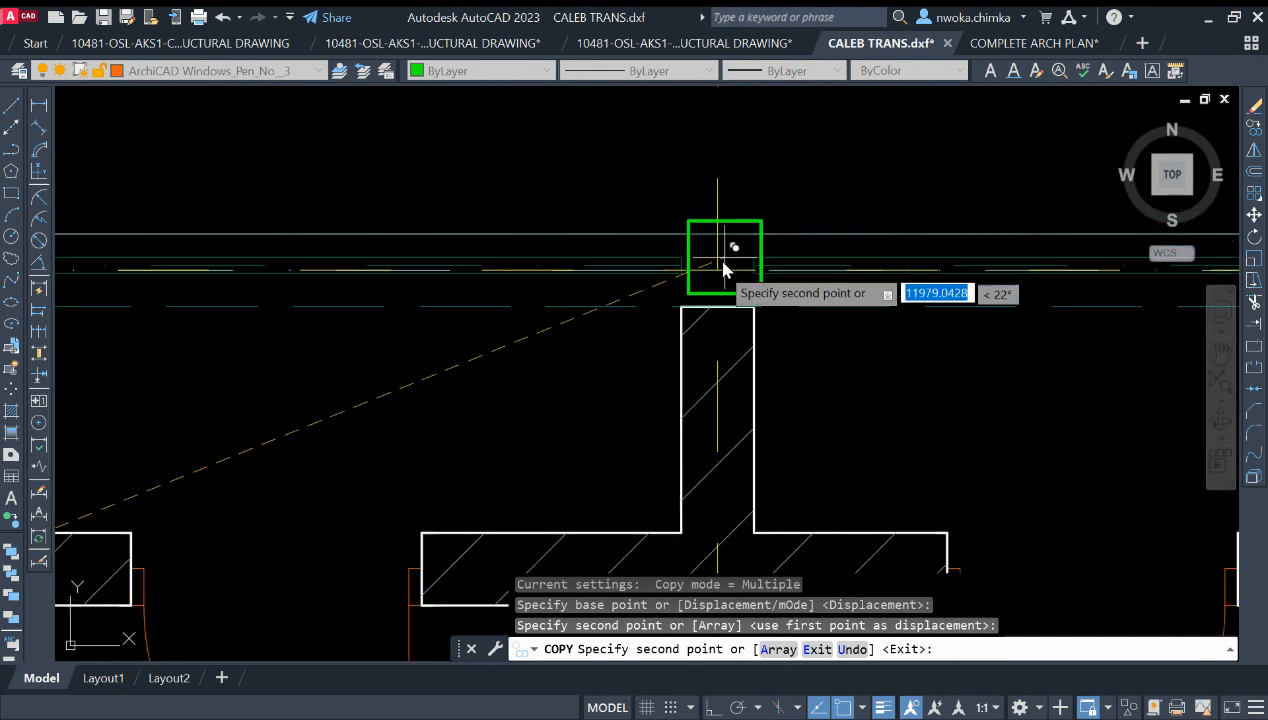
{"action": "left_click", "coordinate": [723, 265]}
Place another column copy where the third vertical grid line meets the lowest horizontal grid line.
{"action": "scroll", "coordinate": [712, 230], "scroll_direction": "down", "scroll_amount": 8}
{"action": "scroll", "coordinate": [705, 337], "scroll_direction": "up", "scroll_amount": 8}
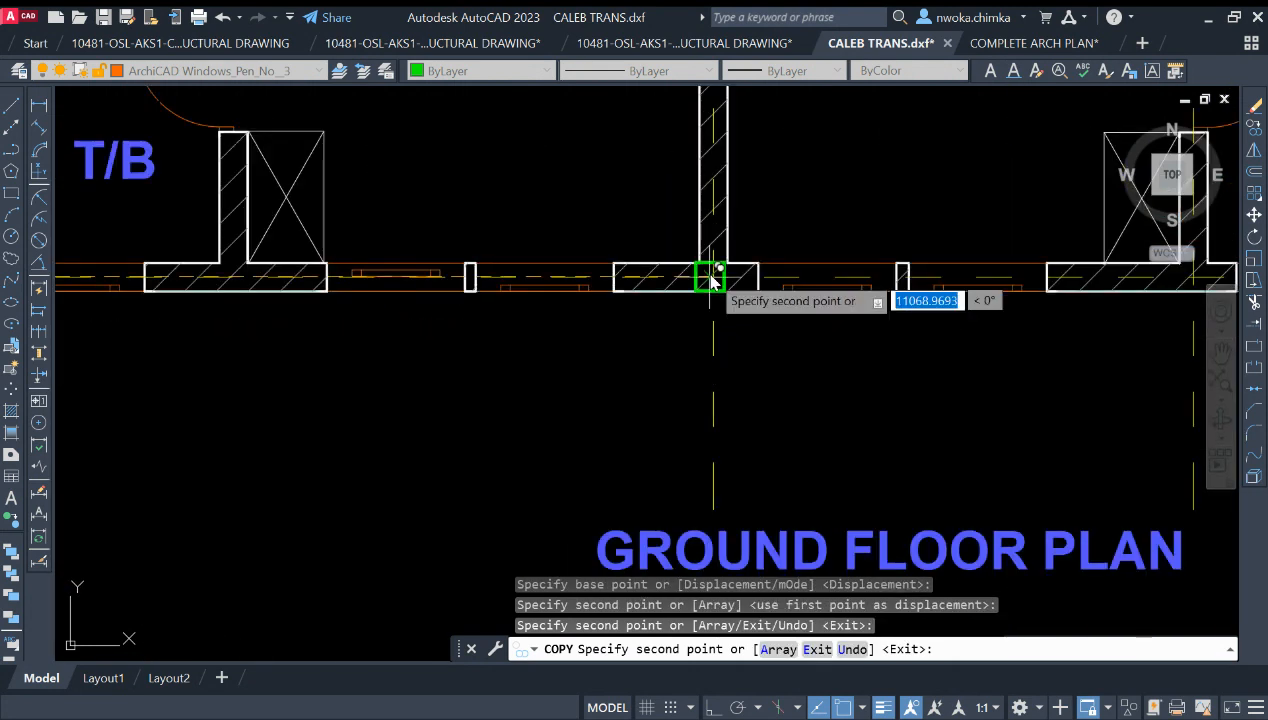
{"action": "scroll", "coordinate": [713, 282], "scroll_direction": "up", "scroll_amount": 4}
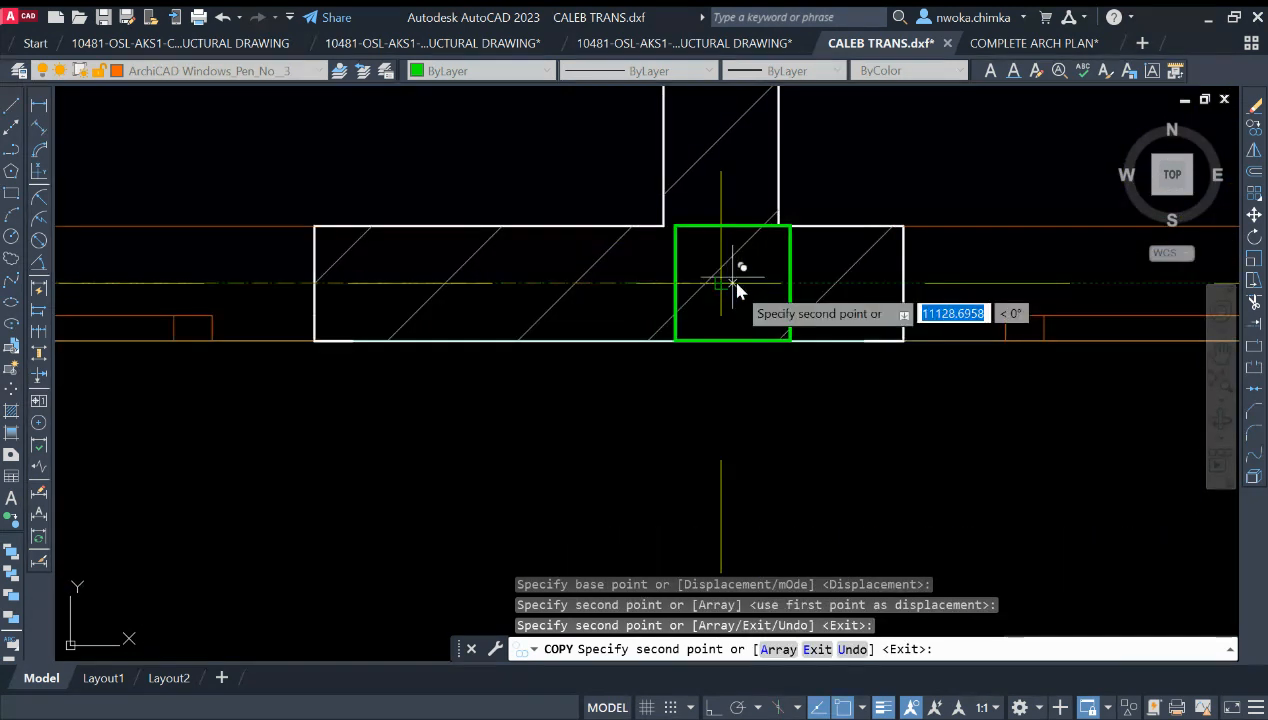
{"action": "scroll", "coordinate": [735, 288], "scroll_direction": "up", "scroll_amount": 2}
{"action": "left_click", "coordinate": [716, 275]}
Place column copies where the fifth vertical grid line meets the lowest and uppermost horizontal grid lines.
{"action": "scroll", "coordinate": [716, 275], "scroll_direction": "down", "scroll_amount": 10}
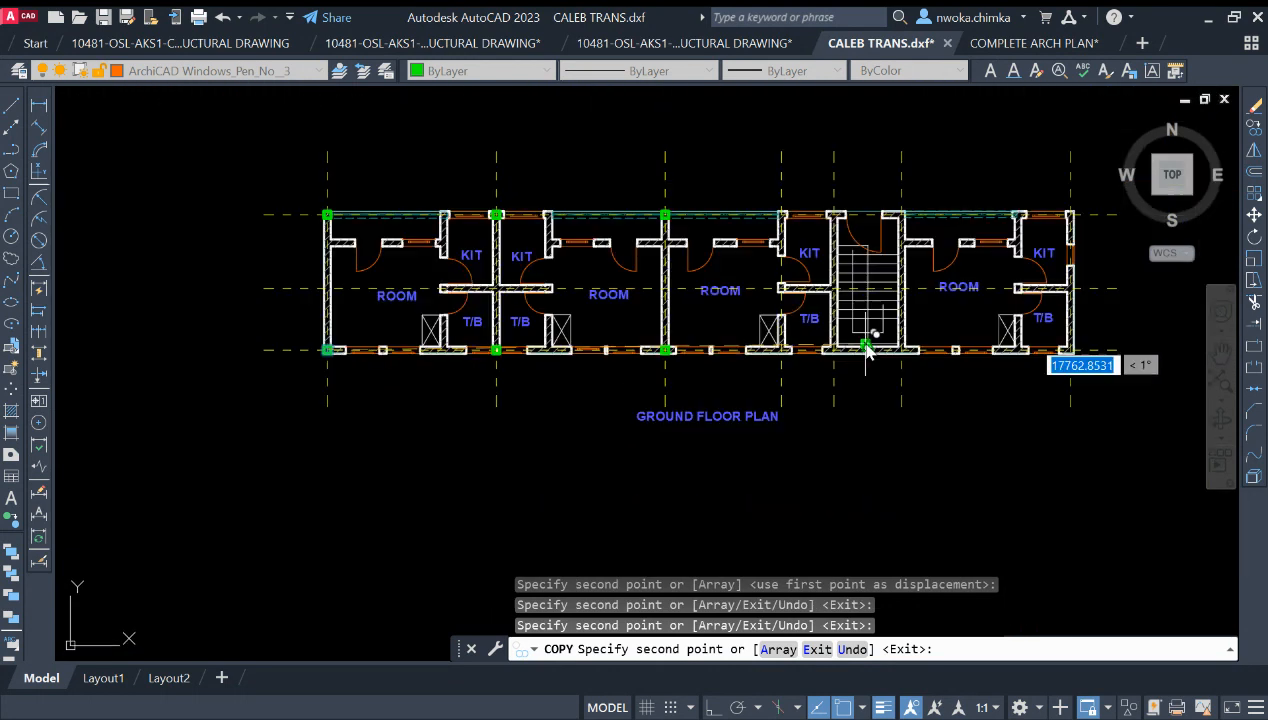
{"action": "scroll", "coordinate": [862, 360], "scroll_direction": "up", "scroll_amount": 10}
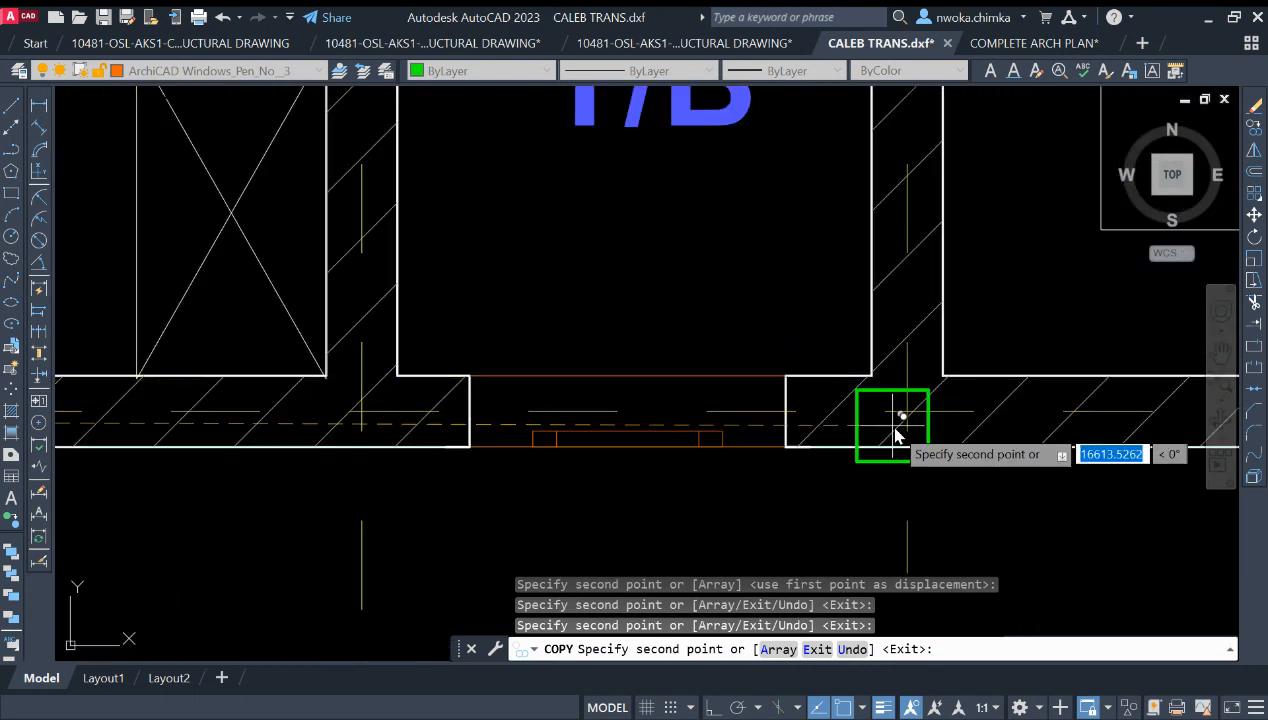
{"action": "scroll", "coordinate": [906, 417], "scroll_direction": "up", "scroll_amount": 4}
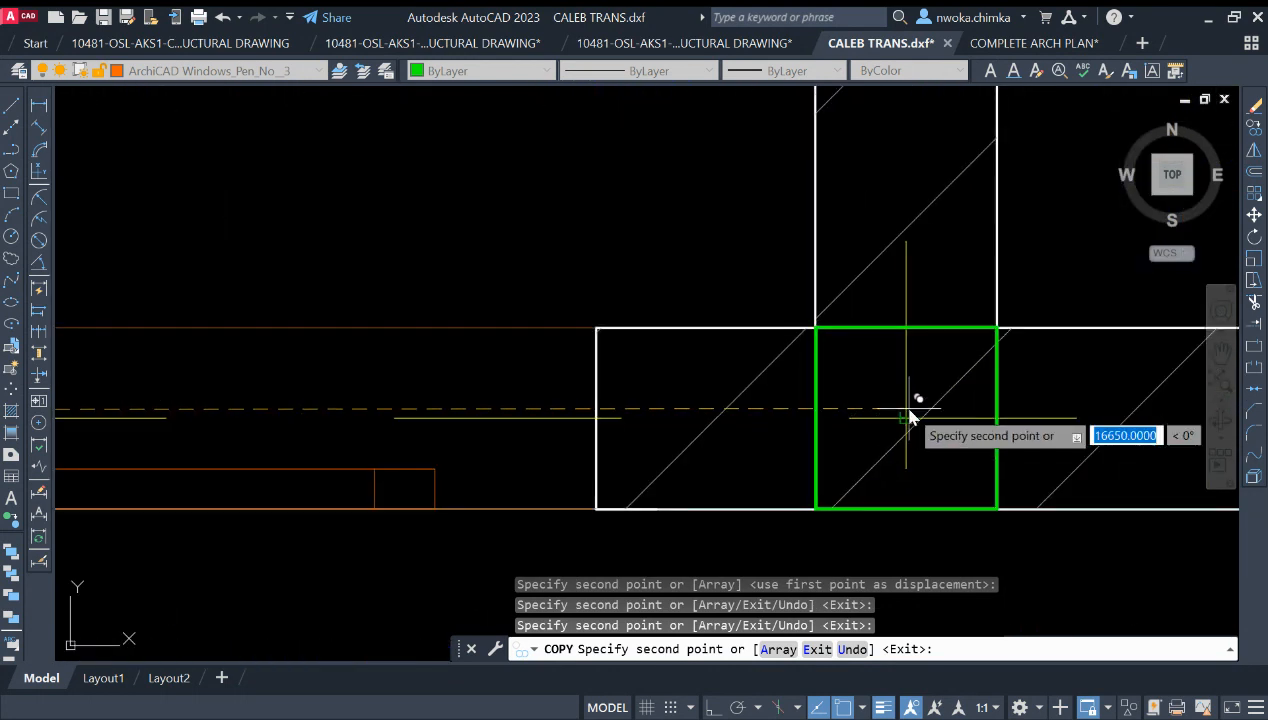
{"action": "scroll", "coordinate": [878, 432], "scroll_direction": "down", "scroll_amount": 5}
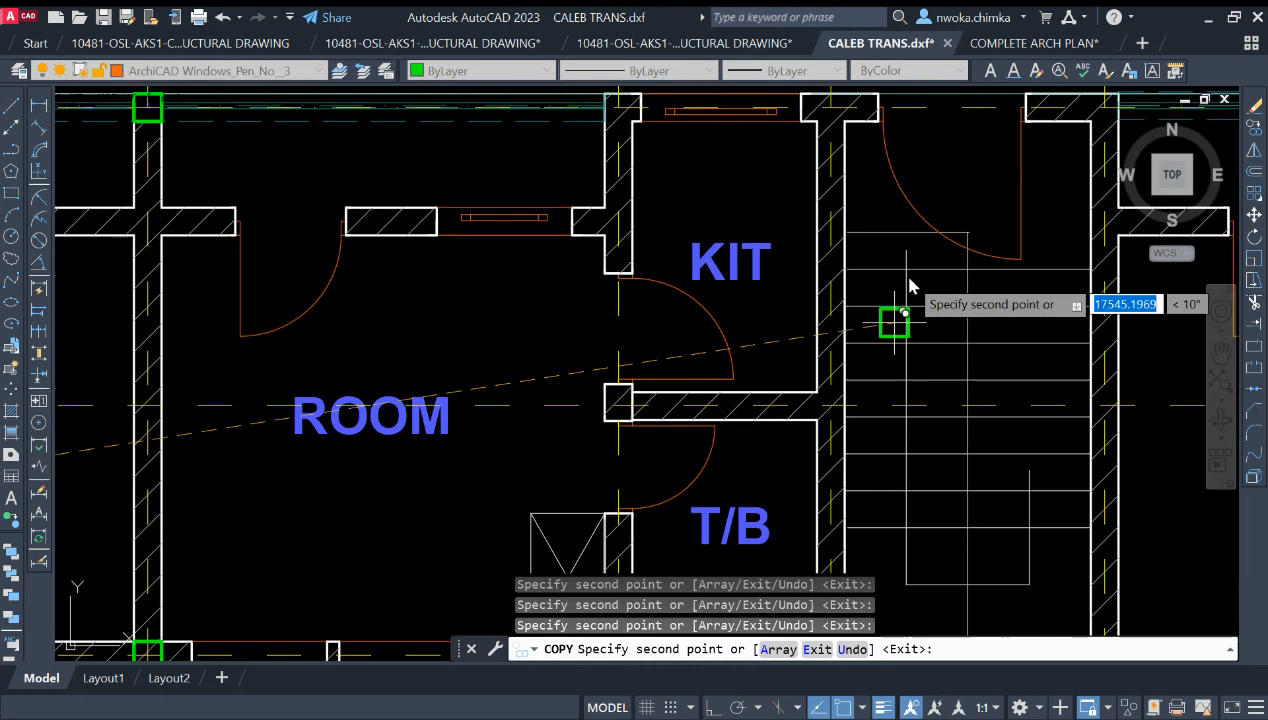
{"action": "middle_click_drag", "start_coordinate": [910, 287], "coordinate": [869, 359]}
{"action": "scroll", "coordinate": [850, 330], "scroll_direction": "up", "scroll_amount": 5}
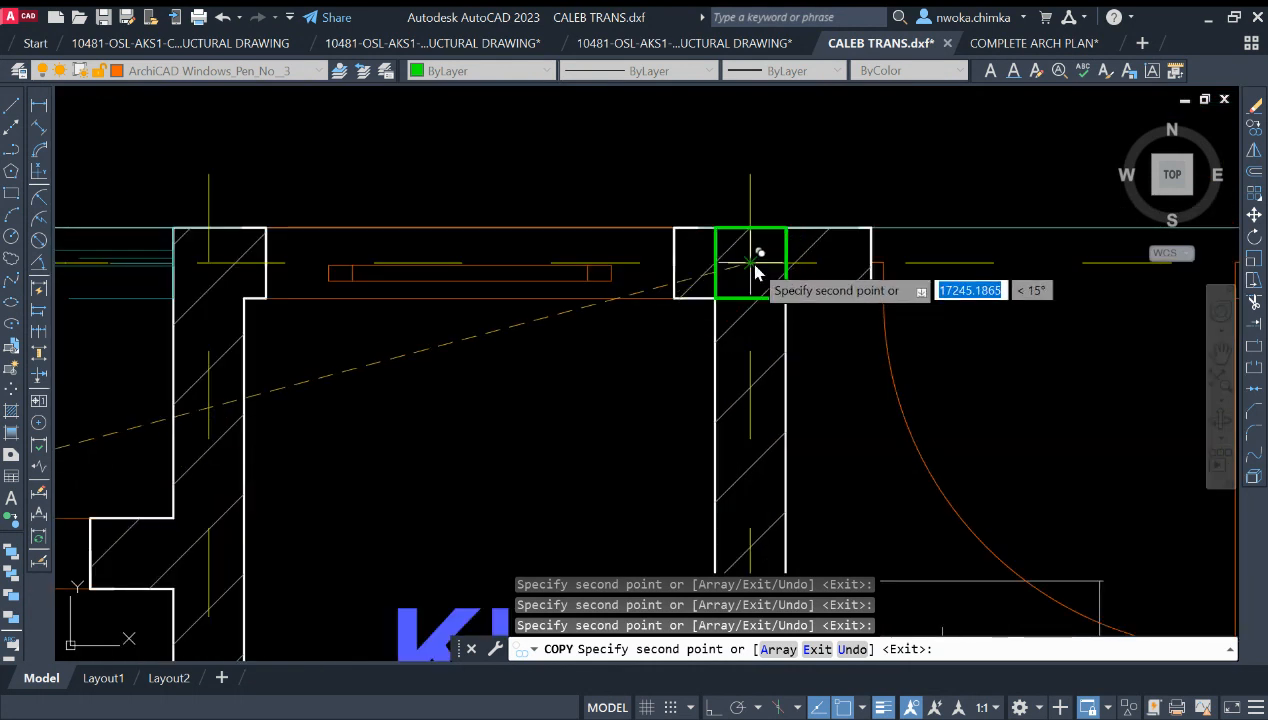
Place column copies where the sixth vertical grid line, along the staircase's right wall, meets the uppermost and lowest horizontal grid lines.
{"action": "scroll", "coordinate": [660, 278], "scroll_direction": "down", "scroll_amount": 5}
{"action": "scroll", "coordinate": [720, 287], "scroll_direction": "up", "scroll_amount": 5}
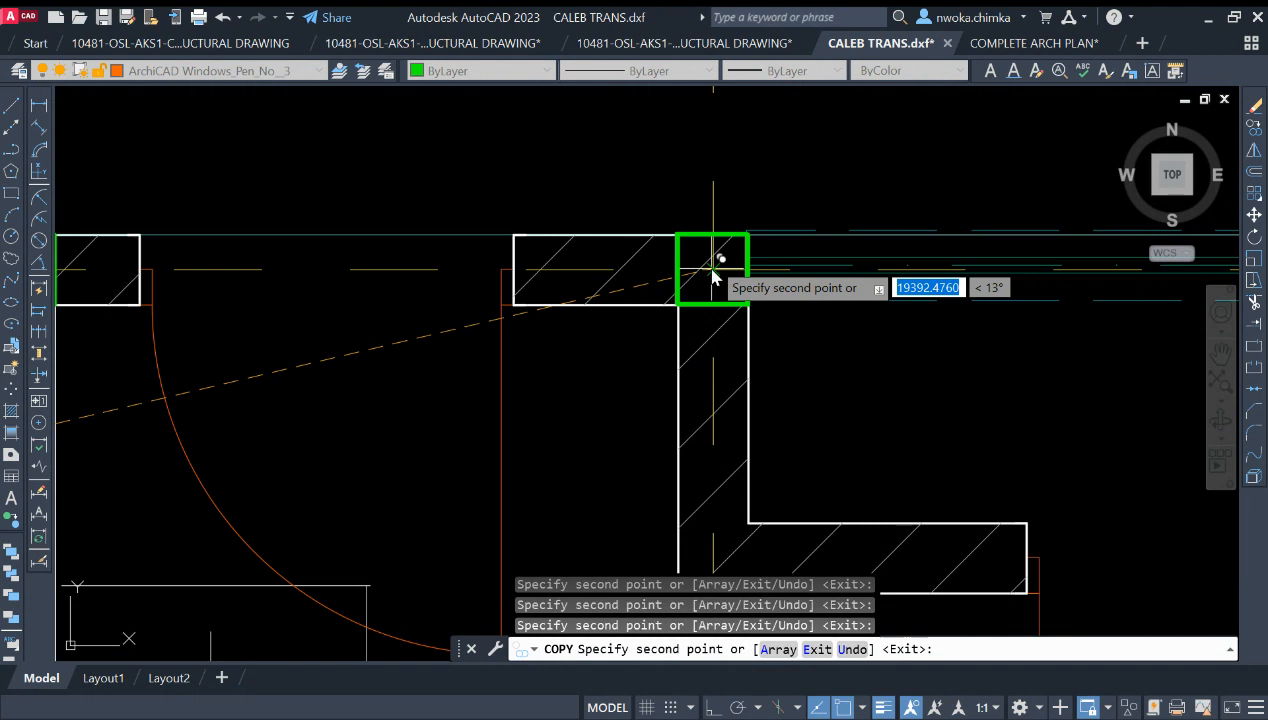
{"action": "scroll", "coordinate": [713, 278], "scroll_direction": "down", "scroll_amount": 5}
{"action": "scroll", "coordinate": [724, 560], "scroll_direction": "up", "scroll_amount": 5}
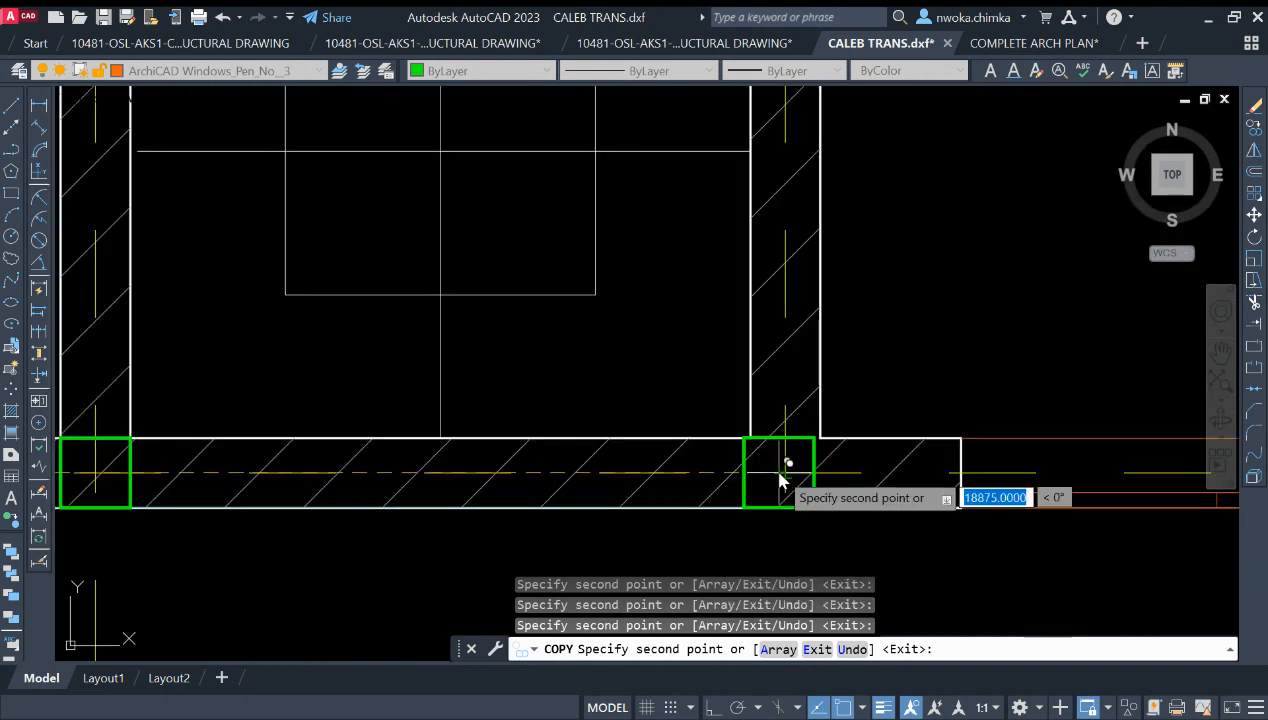
Place column copies at the upper and lower ends of the rightmost wall's grid line, and end the copying.
{"action": "scroll", "coordinate": [781, 481], "scroll_direction": "down", "scroll_amount": 7}
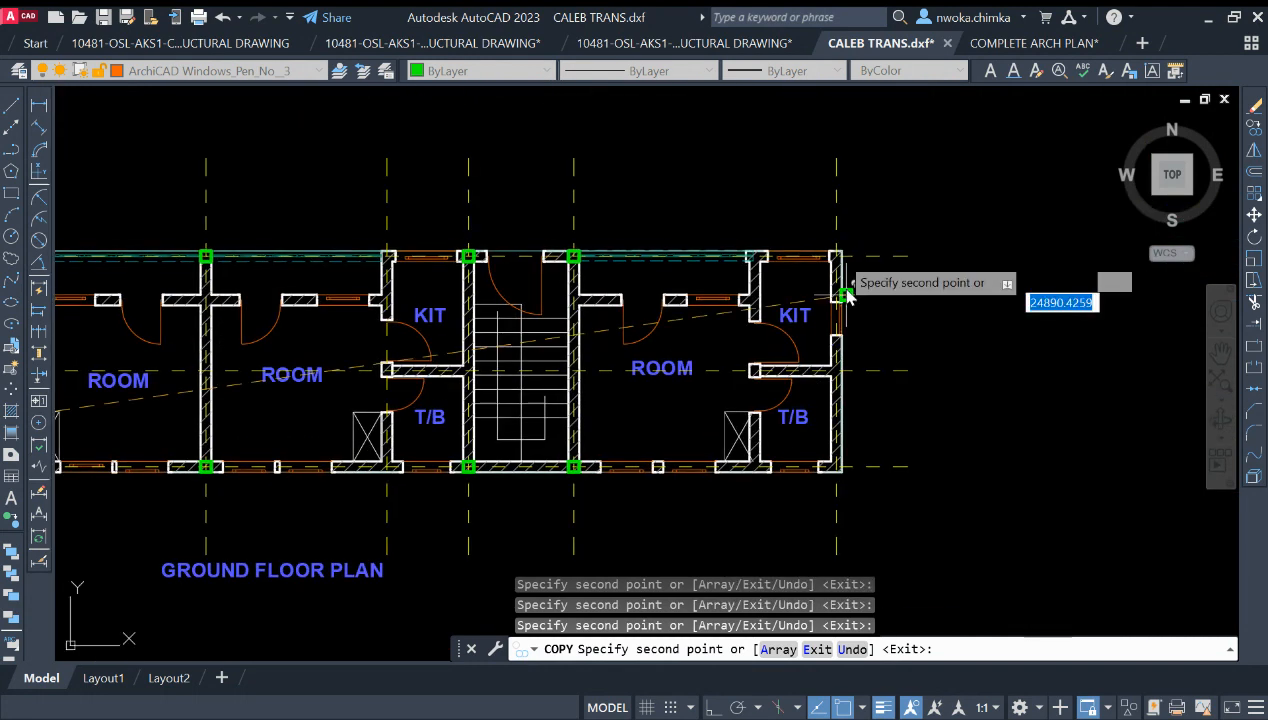
{"action": "scroll", "coordinate": [845, 295], "scroll_direction": "up", "scroll_amount": 8}
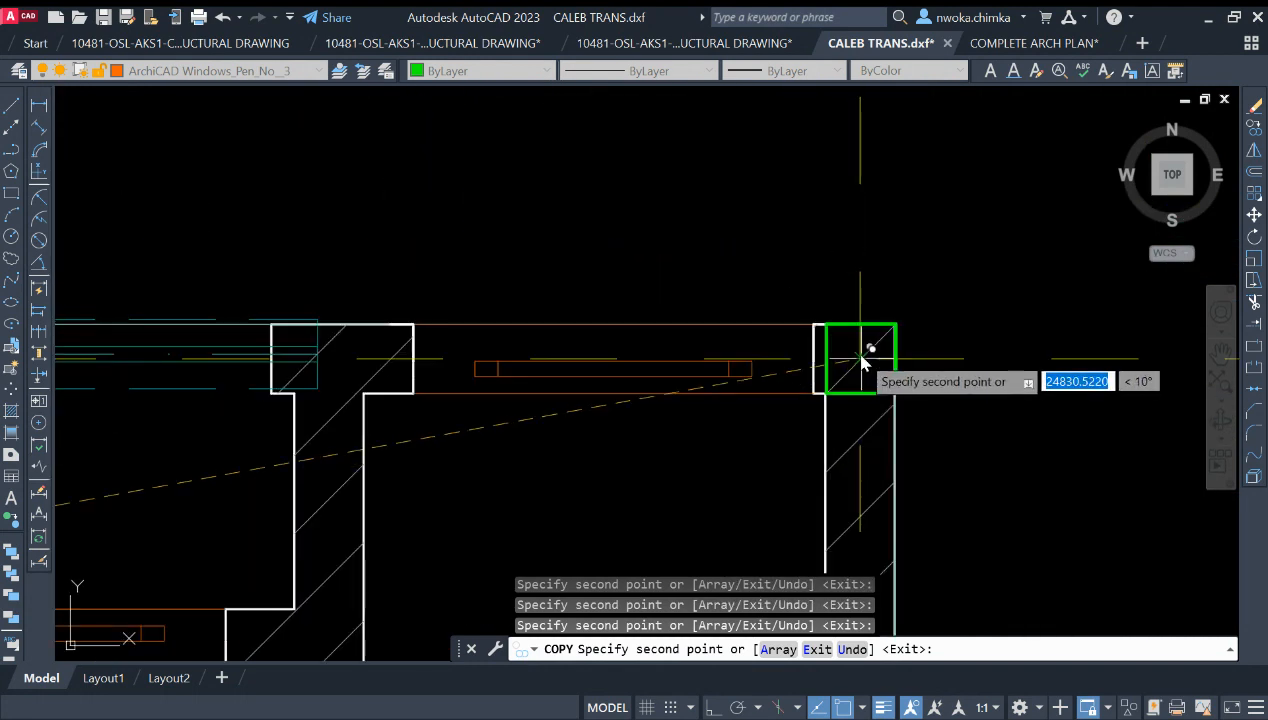
{"action": "scroll", "coordinate": [877, 300], "scroll_direction": "down", "scroll_amount": 5}
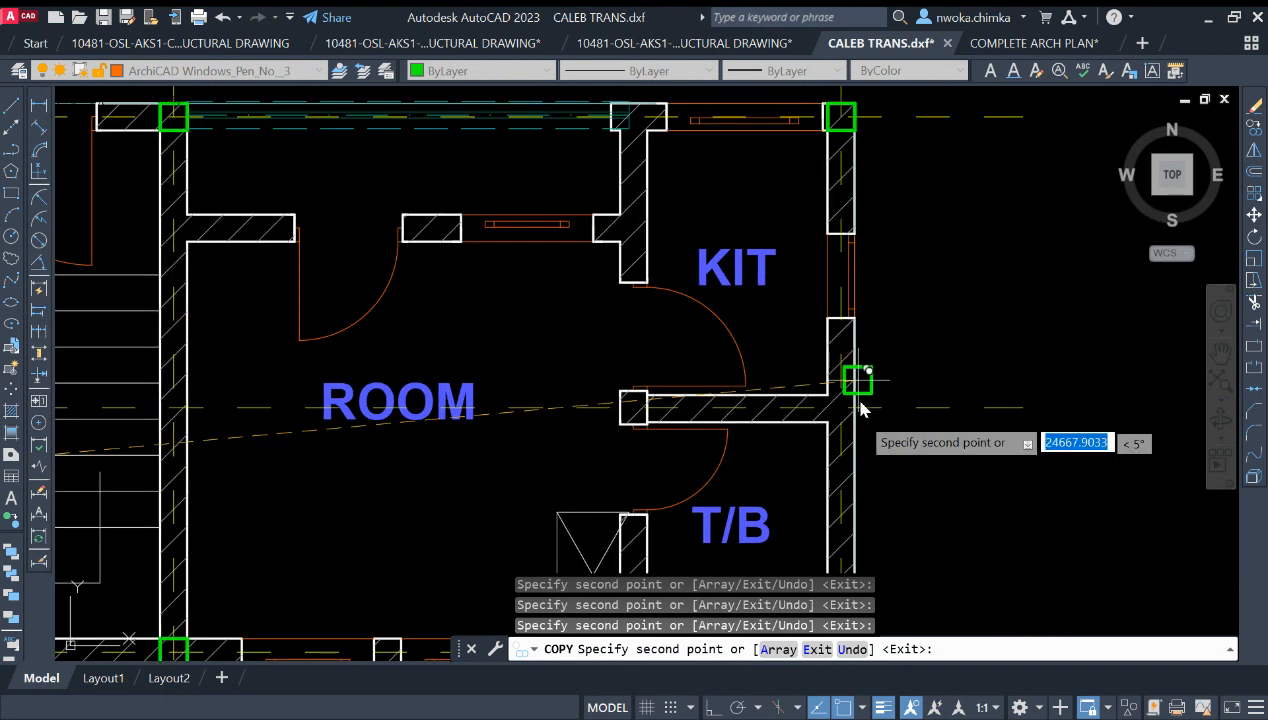
{"action": "middle_click_drag", "start_coordinate": [861, 408], "coordinate": [840, 238]}
{"action": "scroll", "coordinate": [840, 450], "scroll_direction": "up", "scroll_amount": 3}
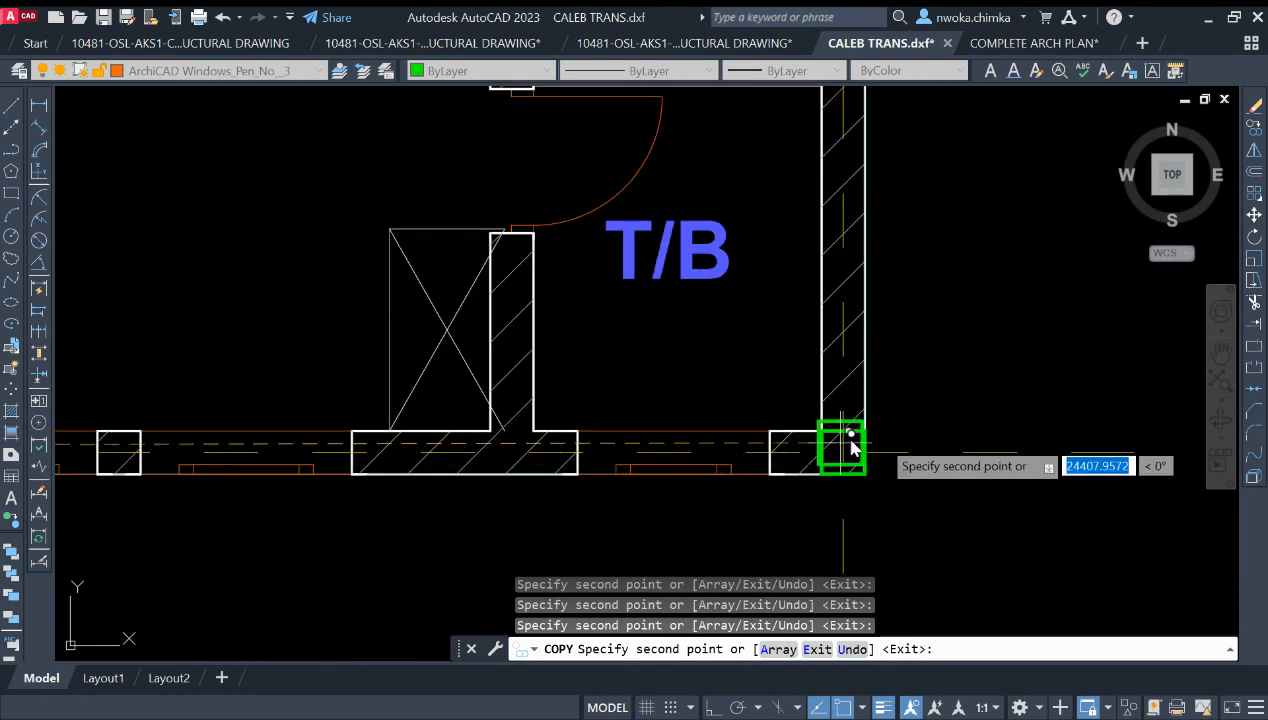
{"action": "scroll", "coordinate": [851, 447], "scroll_direction": "down", "scroll_amount": 6}
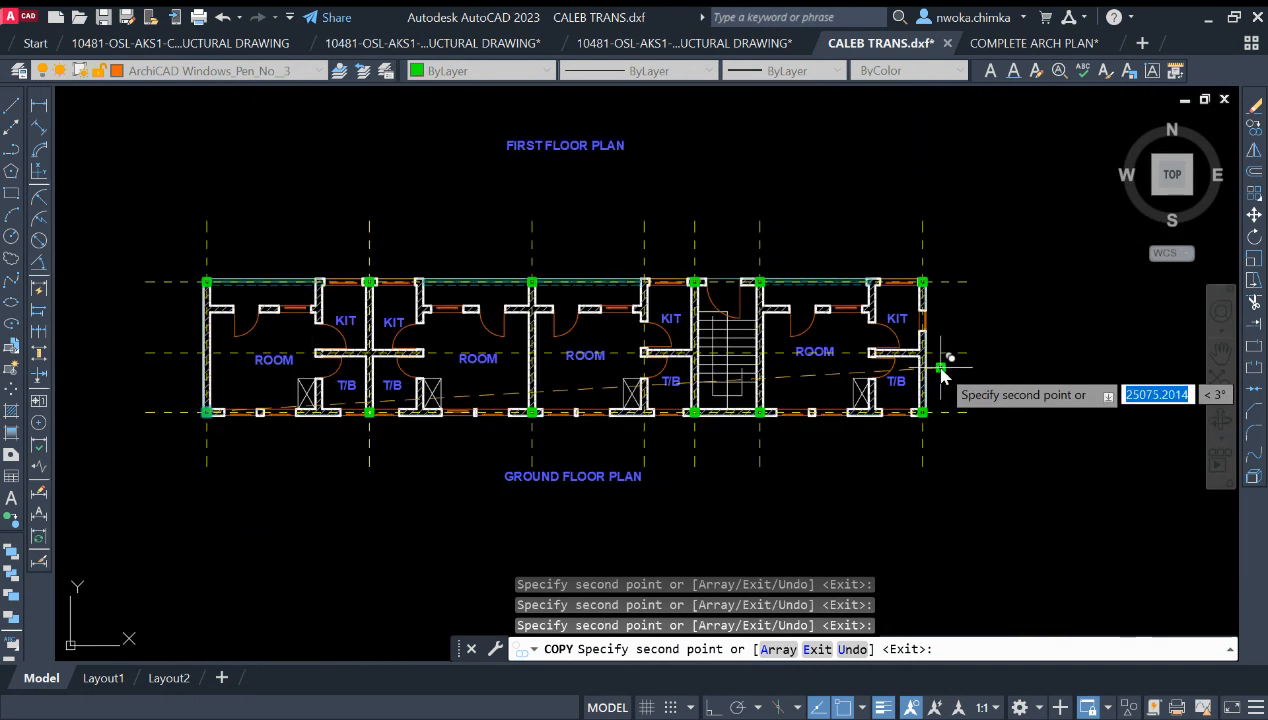
{"action": "scroll", "coordinate": [735, 365], "scroll_direction": "up", "scroll_amount": 2}
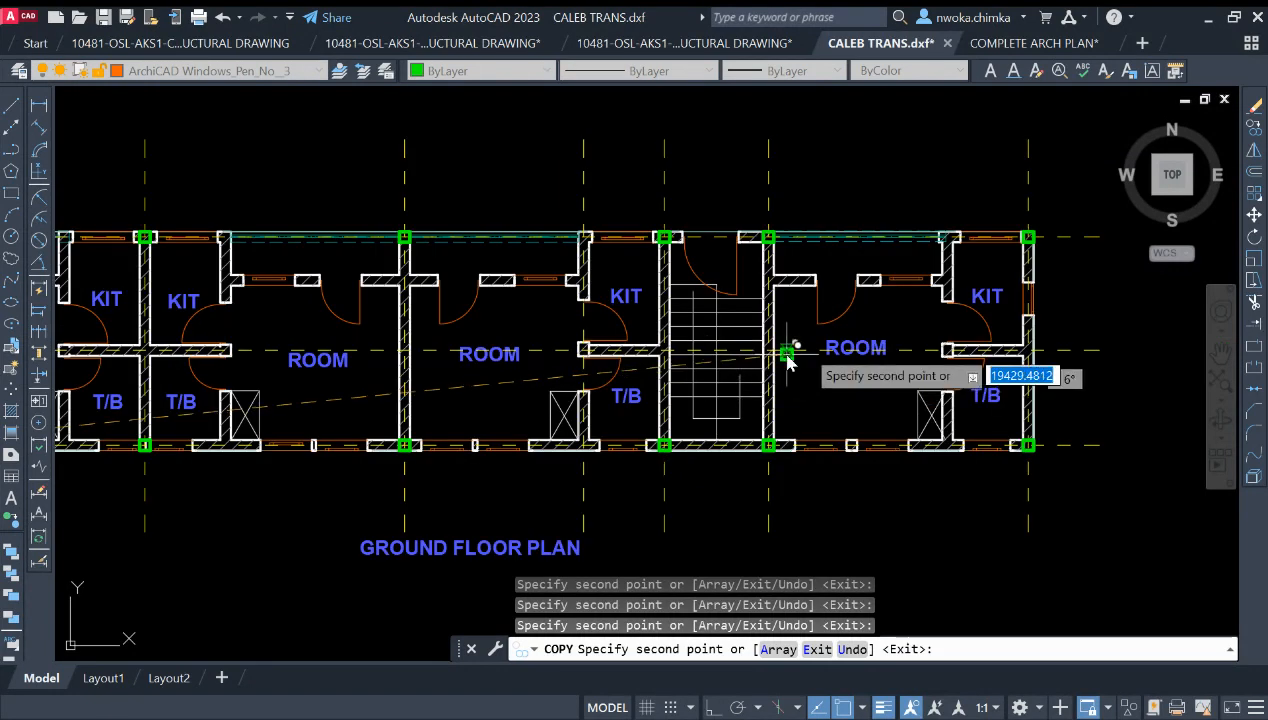
{"action": "scroll", "coordinate": [868, 320], "scroll_direction": "down", "scroll_amount": 1}
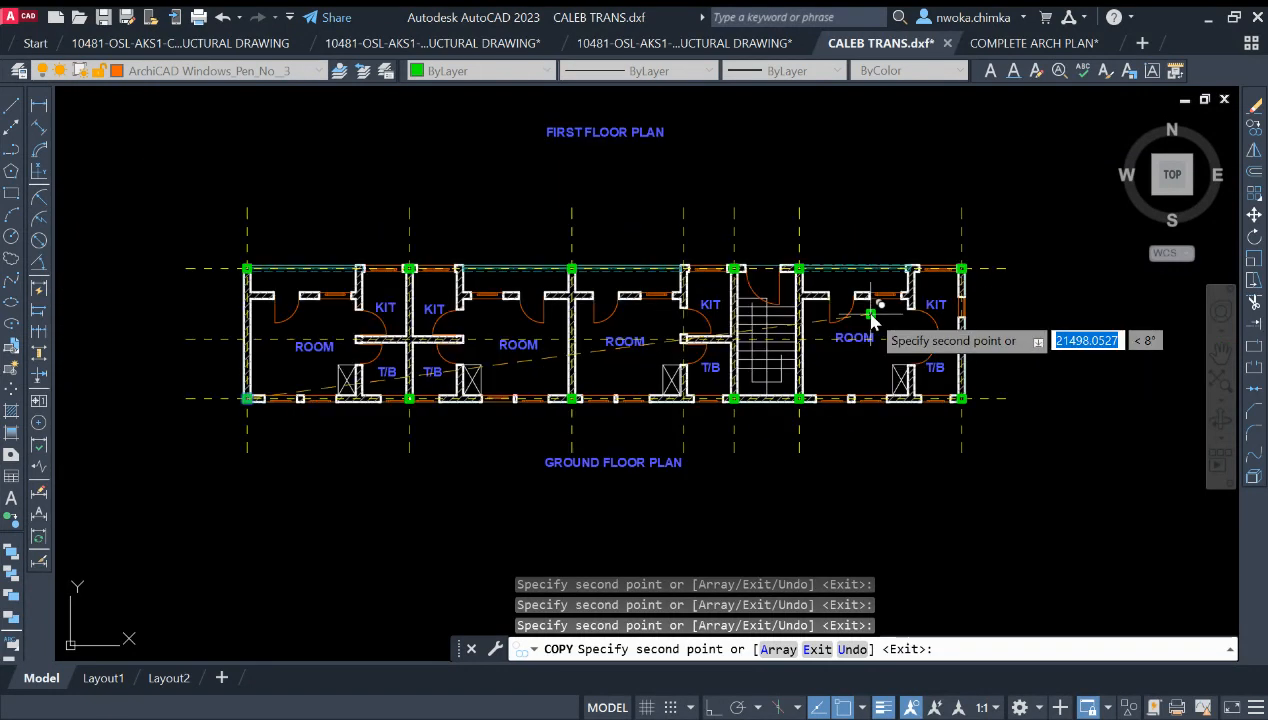
{"action": "key", "text": "Escape"}
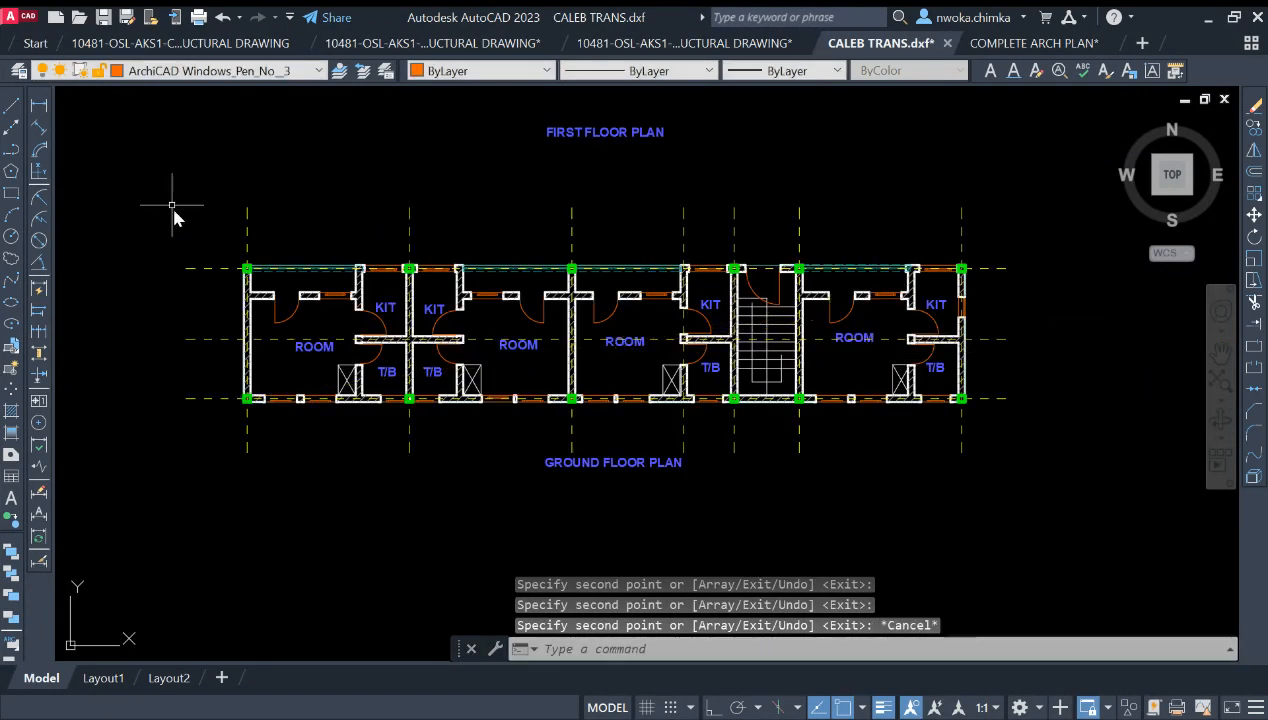
Check the spacing between the first and second vertical grid lines with a linear dimension, without placing it.
{"action": "left_click", "coordinate": [39, 104]}
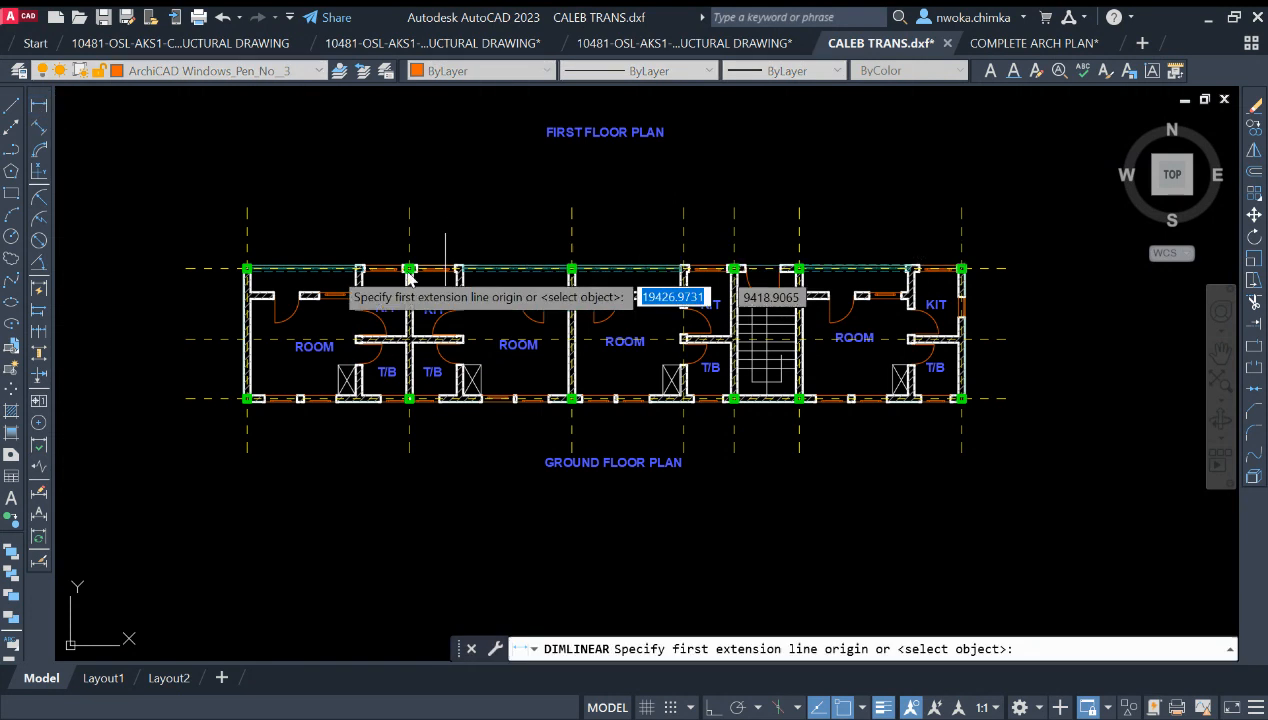
{"action": "scroll", "coordinate": [283, 255], "scroll_direction": "up", "scroll_amount": 2}
{"action": "left_click", "coordinate": [226, 217]}
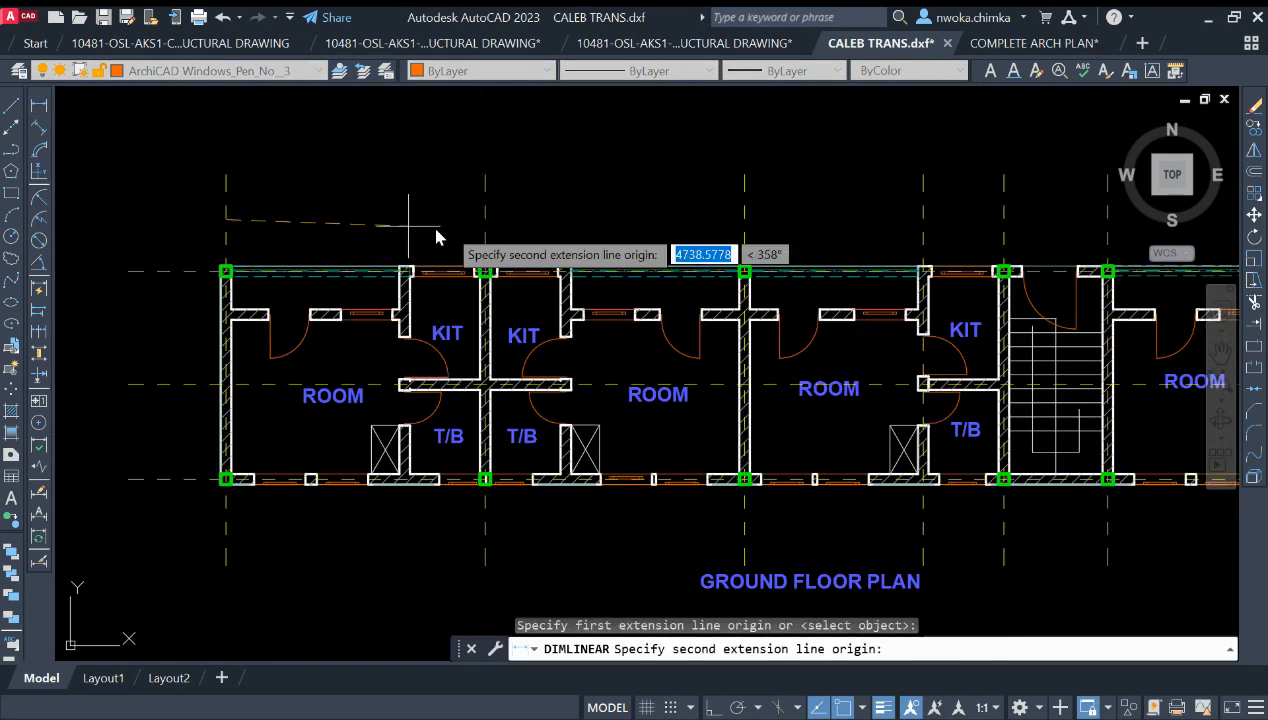
{"action": "left_click", "coordinate": [485, 221]}
{"action": "scroll", "coordinate": [363, 210], "scroll_direction": "up", "scroll_amount": 2}
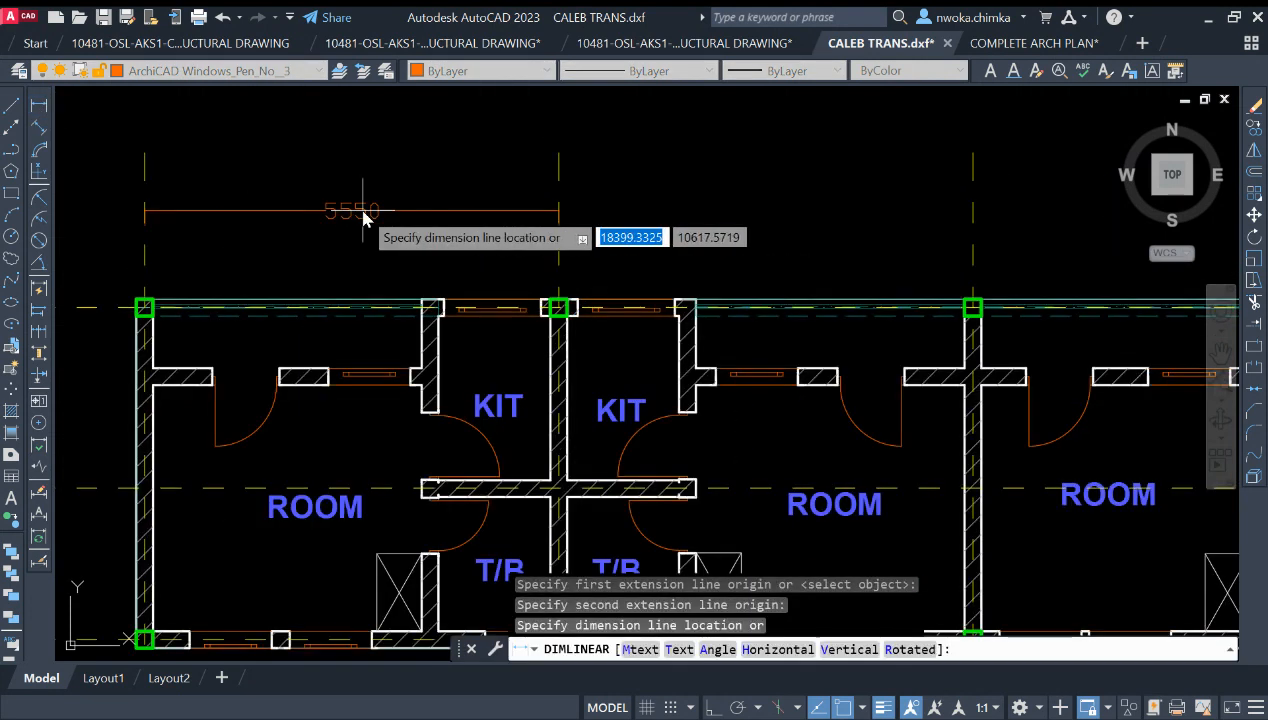
{"action": "key", "text": "Escape"}
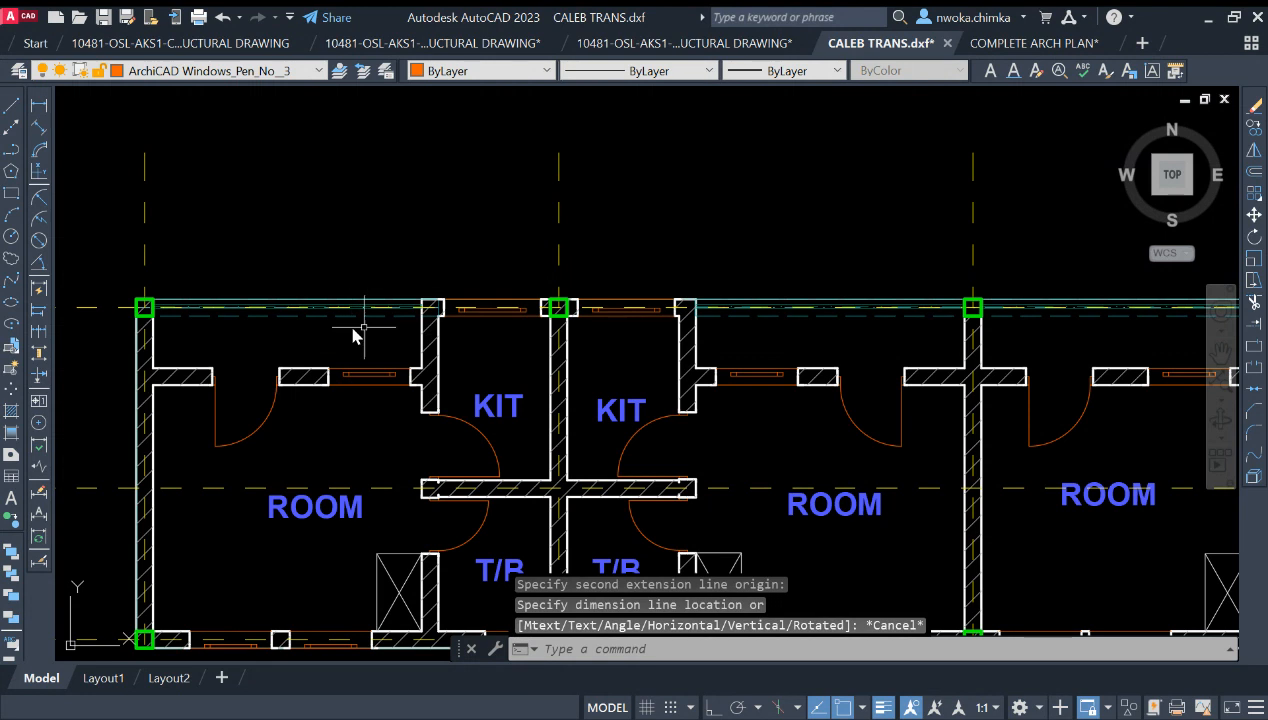
Check the spacing between the second and third vertical grid lines with a linear dimension, without placing it.
{"action": "scroll", "coordinate": [335, 312], "scroll_direction": "down", "scroll_amount": 2}
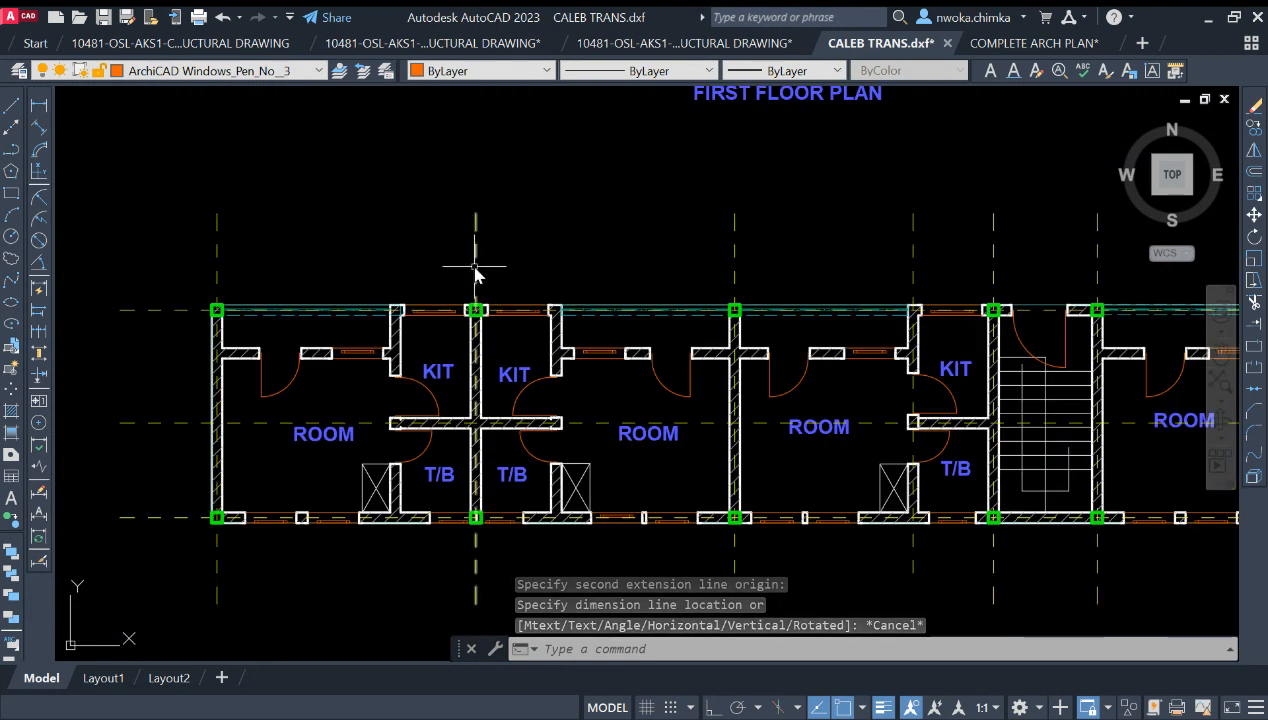
{"action": "key", "text": "Return"}
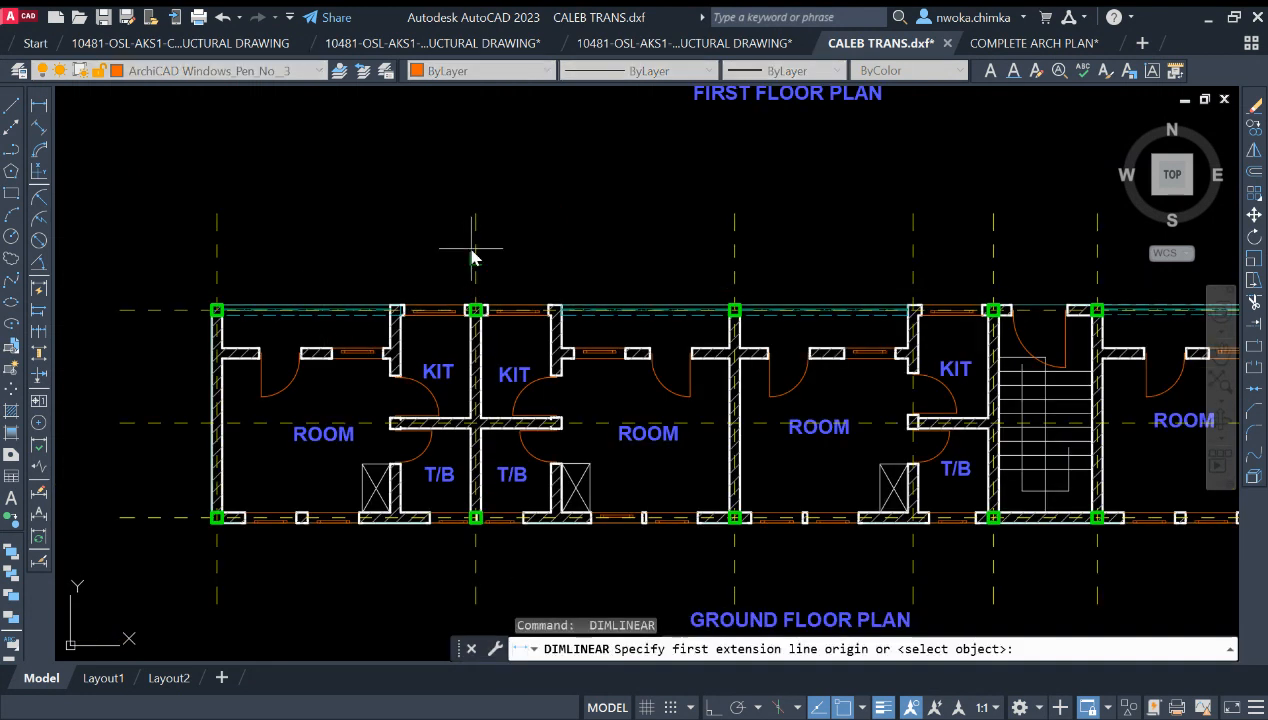
{"action": "left_click", "coordinate": [474, 257]}
{"action": "left_click", "coordinate": [735, 225]}
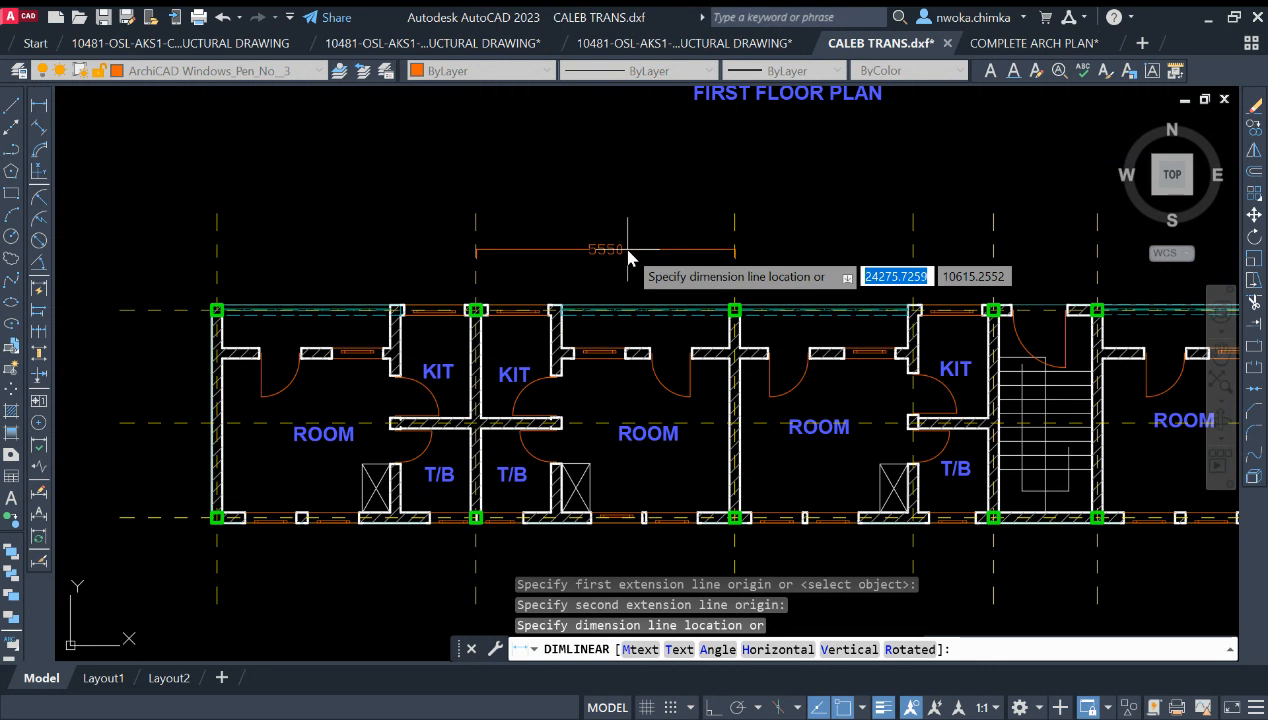
{"action": "key", "text": "Escape"}
Check the spacing between the third and fifth vertical grid lines with a linear dimension, without placing it.
{"action": "key", "text": "Return"}
{"action": "left_click", "coordinate": [735, 245]}
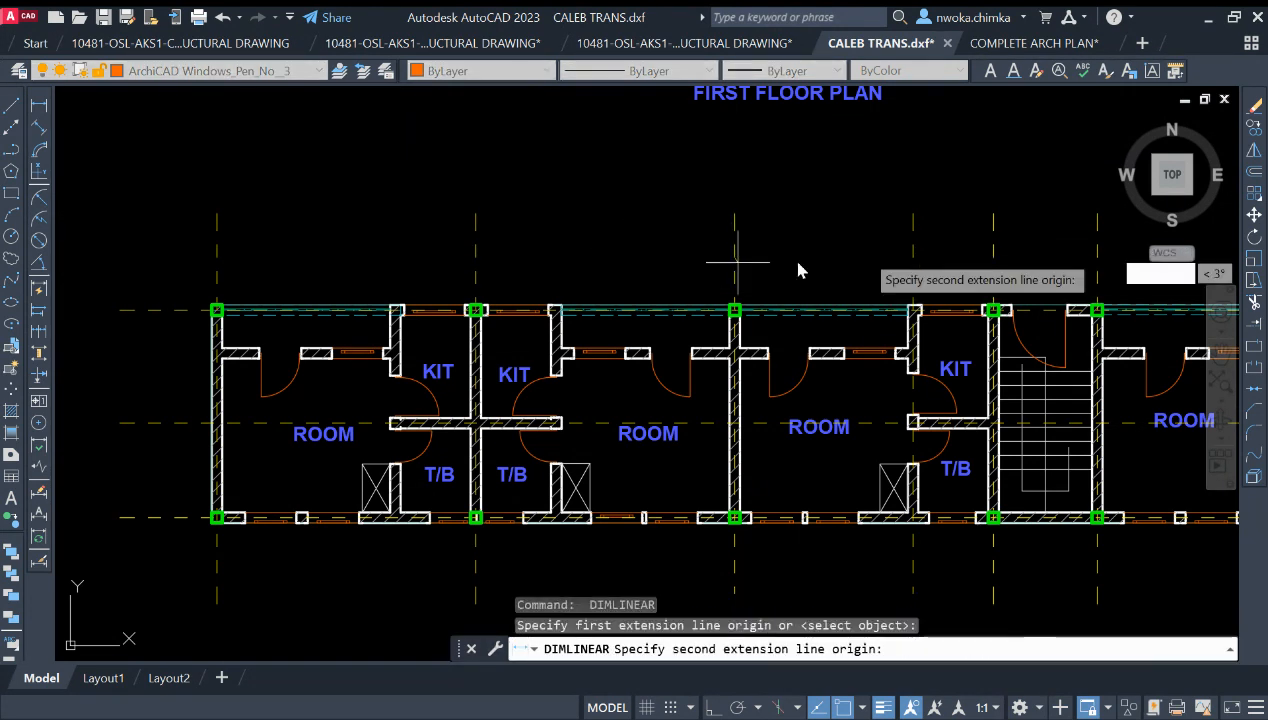
{"action": "left_click", "coordinate": [993, 256]}
{"action": "scroll", "coordinate": [948, 264], "scroll_direction": "up", "scroll_amount": 3}
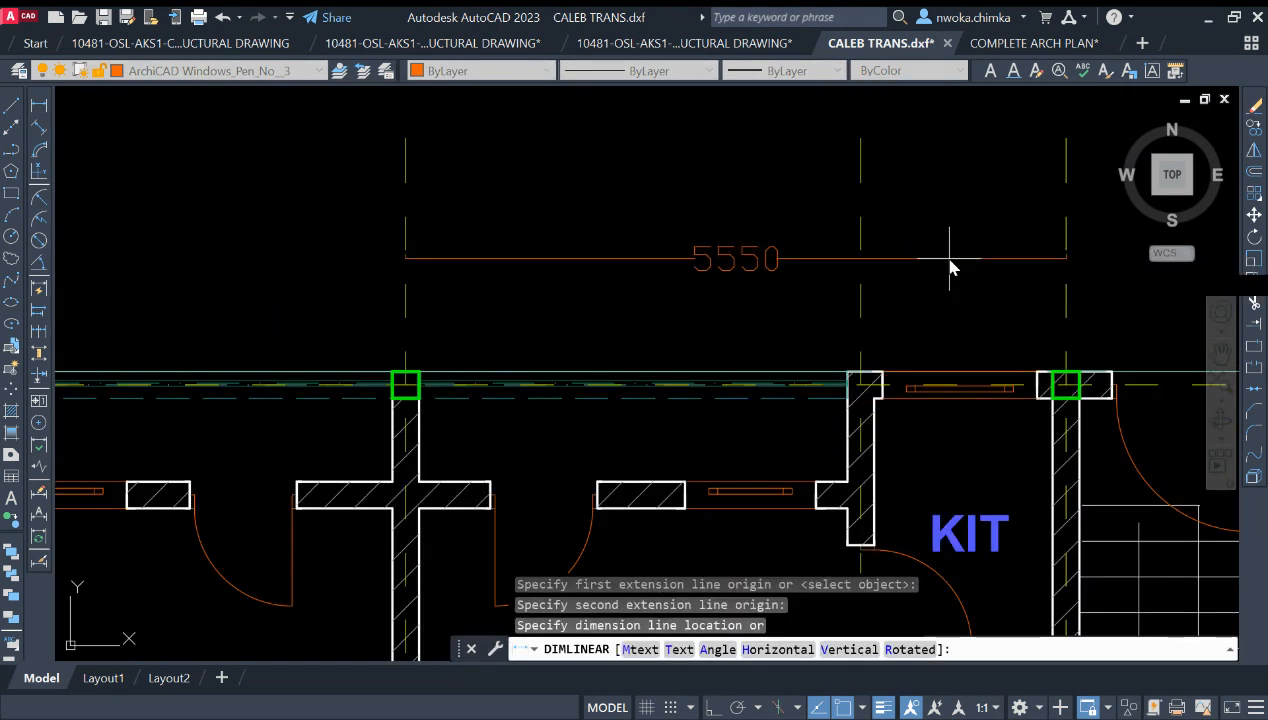
{"action": "middle_click_drag", "start_coordinate": [950, 266], "coordinate": [632, 228]}
{"action": "key", "text": "Escape"}
Check the spacing between the two vertical grid lines flanking the staircase with a linear dimension, without placing it.
{"action": "scroll", "coordinate": [449, 259], "scroll_direction": "down", "scroll_amount": 5}
{"action": "key", "text": "Return"}
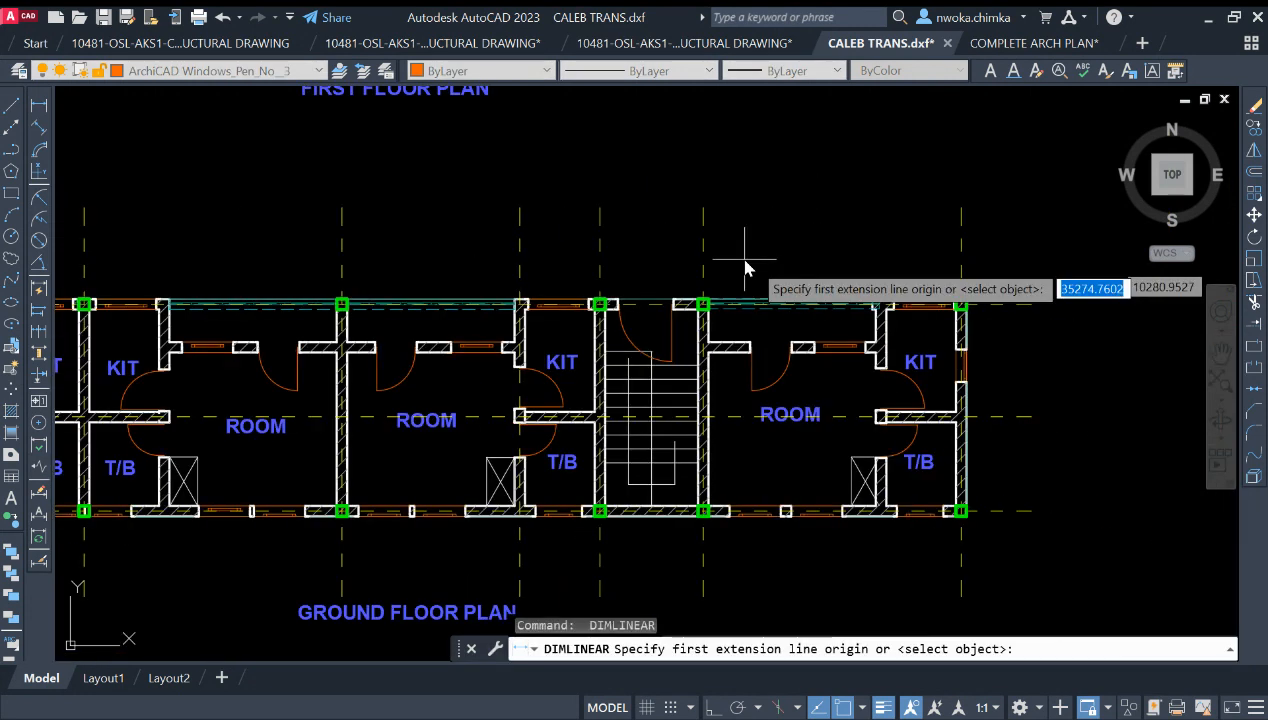
{"action": "middle_click_drag", "start_coordinate": [750, 255], "coordinate": [538, 263]}
{"action": "left_click", "coordinate": [502, 244]}
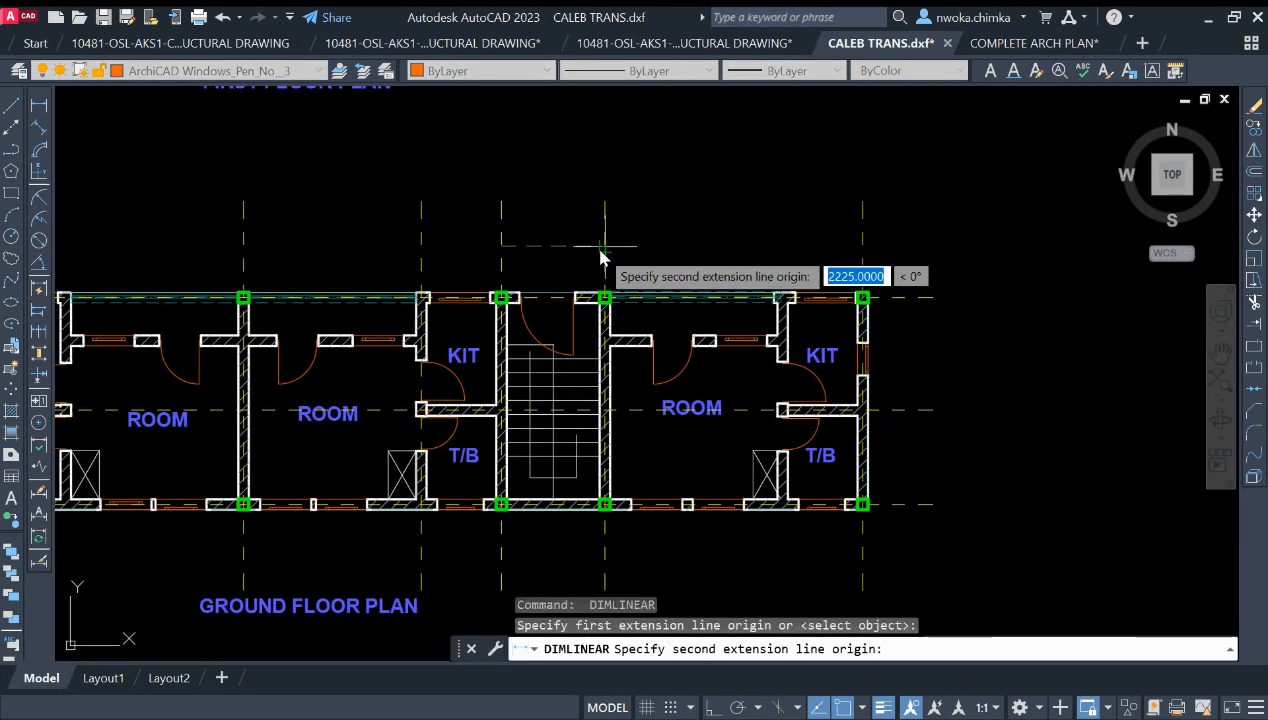
{"action": "left_click", "coordinate": [602, 252]}
{"action": "middle_click_drag", "start_coordinate": [510, 252], "coordinate": [432, 255]}
{"action": "key", "text": "Escape"}
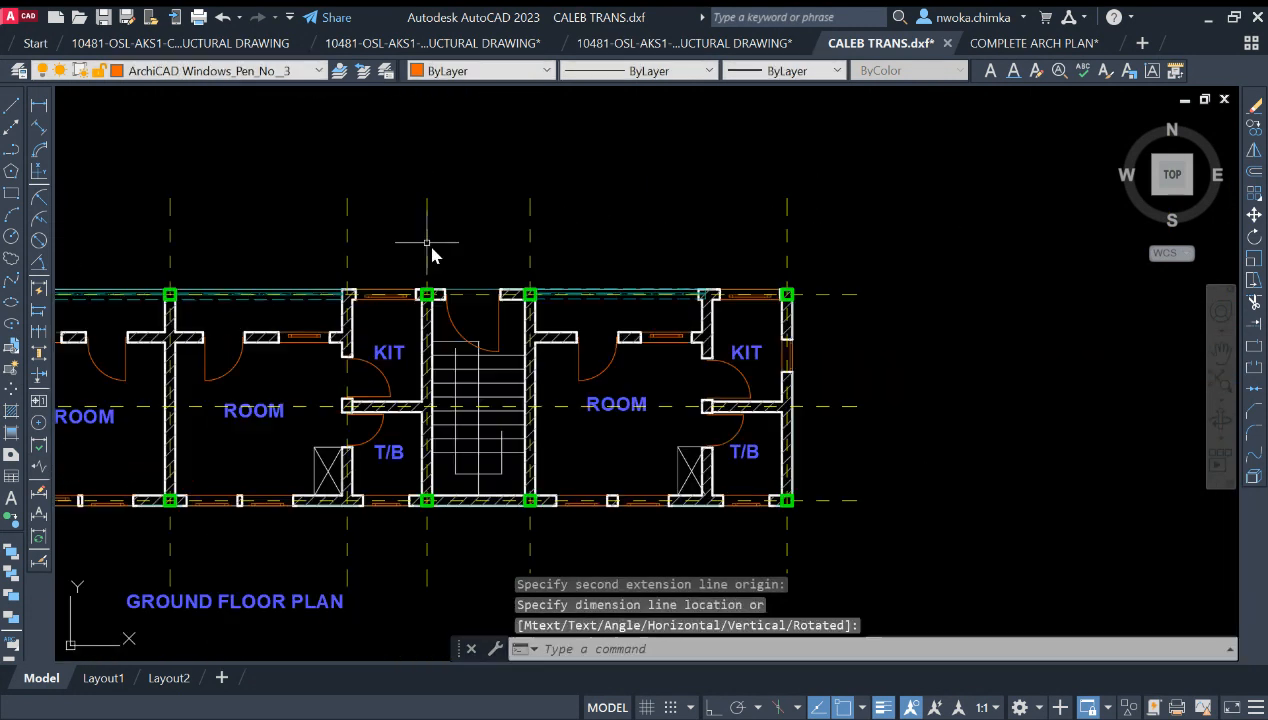
Check the spacing between the sixth and seventh vertical grid lines with a linear dimension, without placing it.
{"action": "key", "text": "Return"}
{"action": "left_click", "coordinate": [530, 257]}
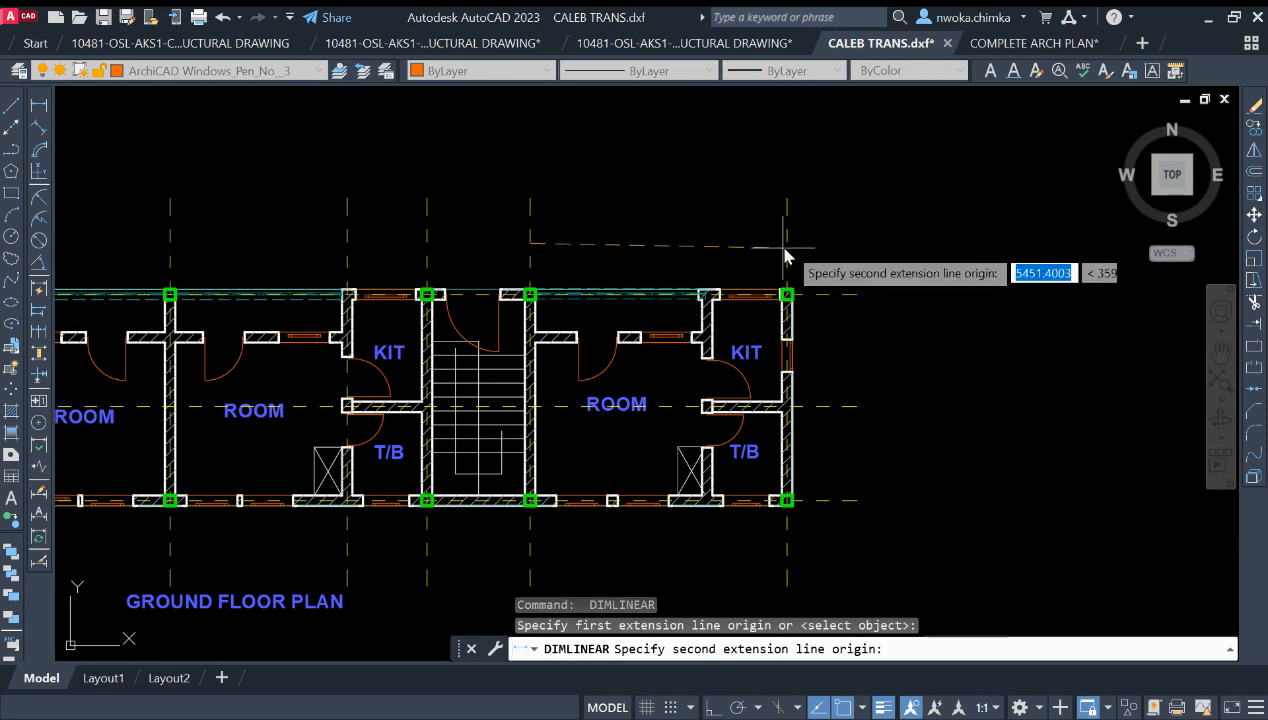
{"action": "left_click", "coordinate": [787, 254]}
{"action": "scroll", "coordinate": [693, 249], "scroll_direction": "up", "scroll_amount": 4}
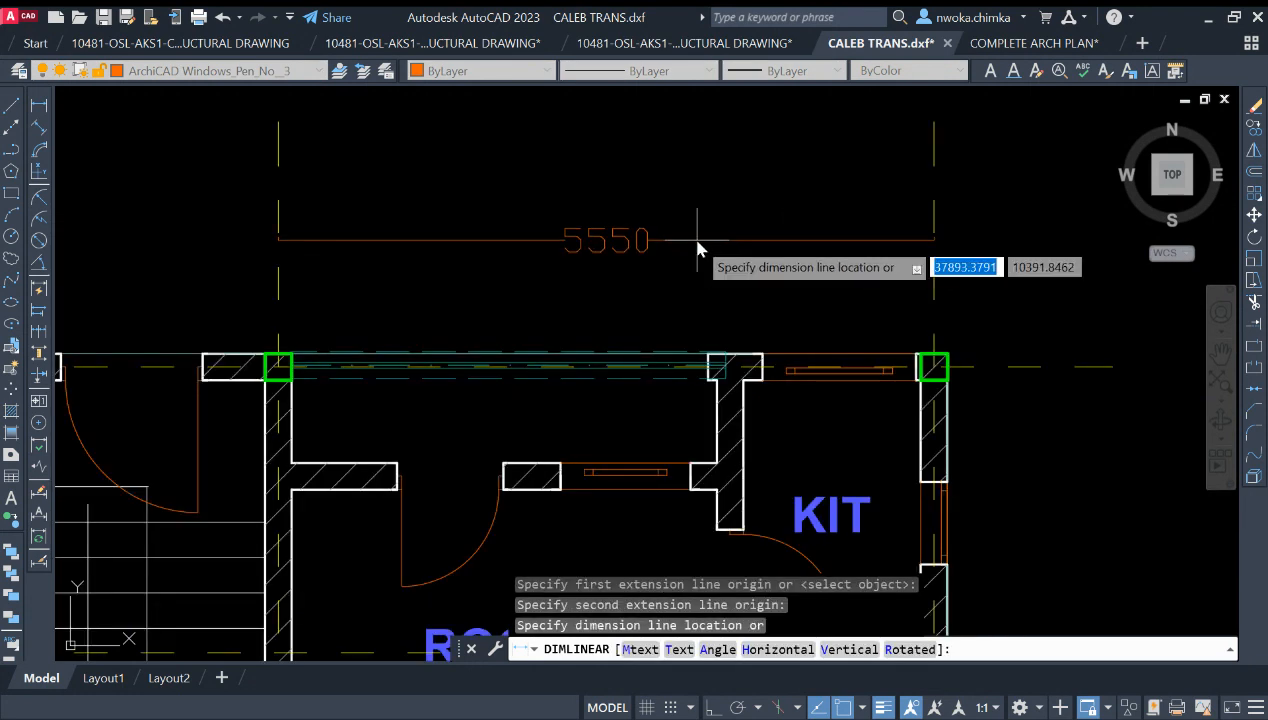
{"action": "scroll", "coordinate": [697, 250], "scroll_direction": "down", "scroll_amount": 4}
{"action": "key", "text": "Escape"}
{"action": "scroll", "coordinate": [758, 215], "scroll_direction": "down", "scroll_amount": 1}
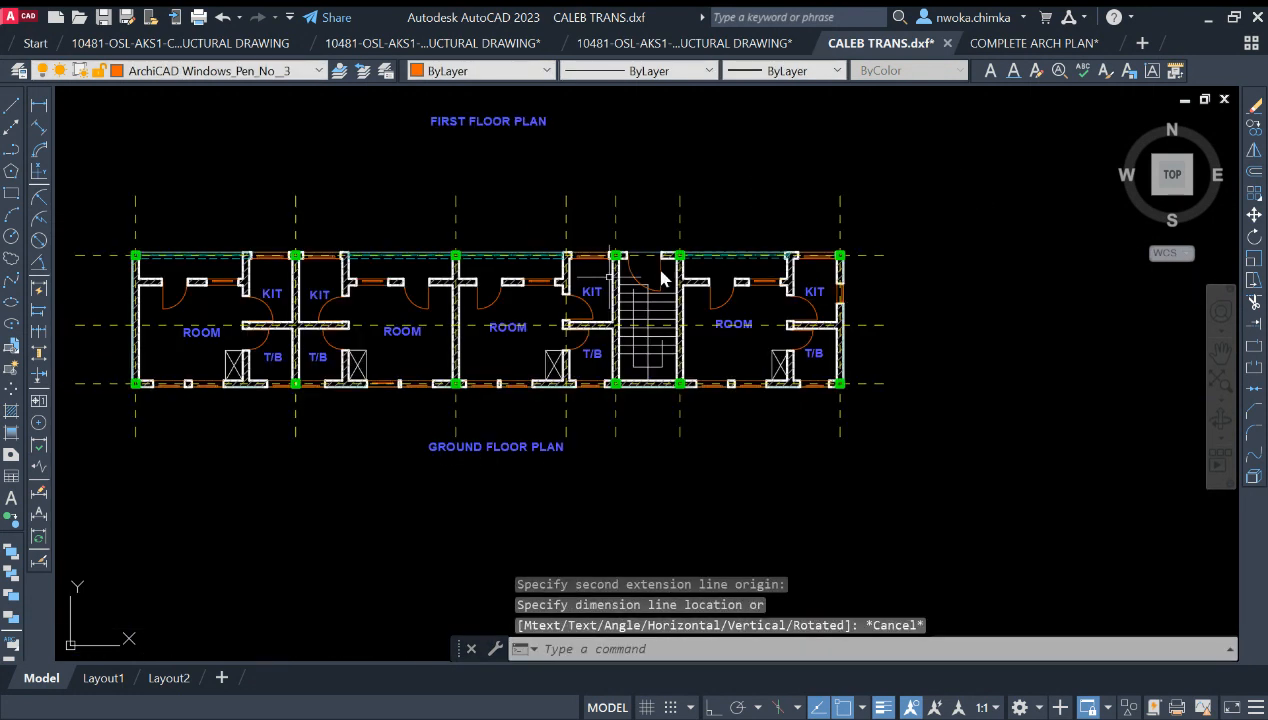
Check the distance between the uppermost and lowest horizontal grid lines with a vertical linear dimension, without placing it.
{"action": "middle_click_drag", "start_coordinate": [372, 302], "coordinate": [427, 302]}
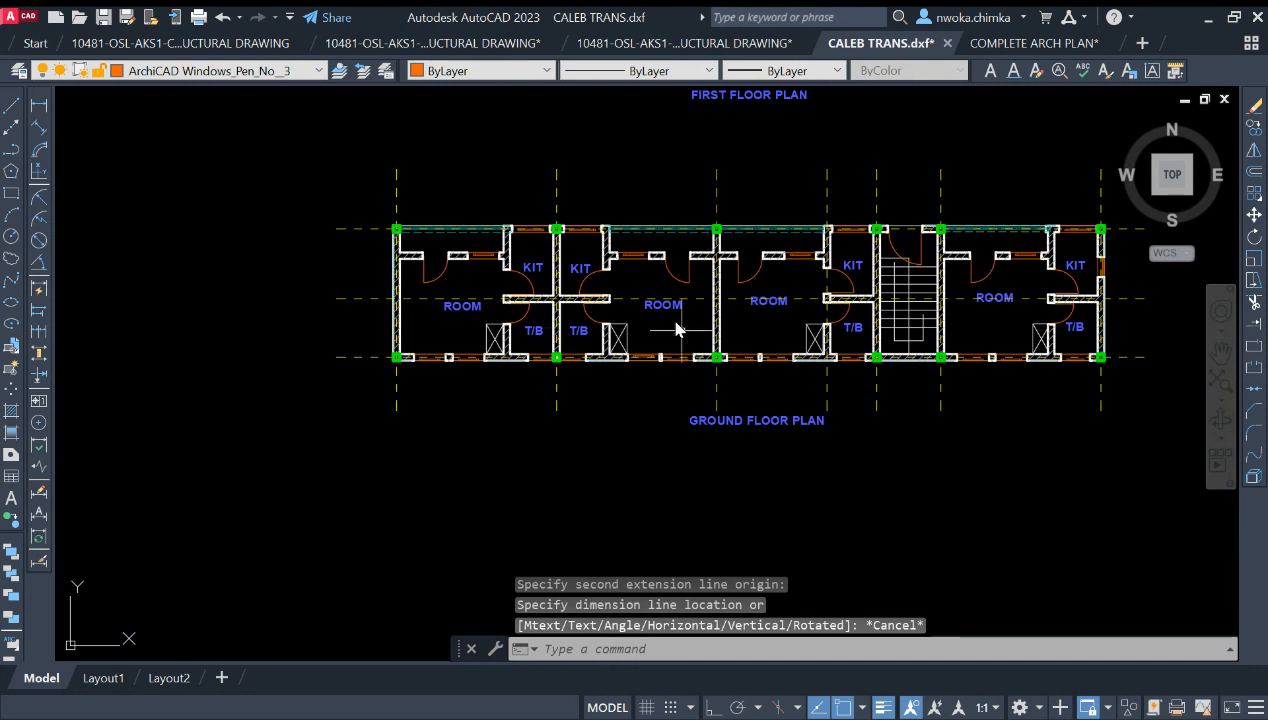
{"action": "key", "text": "Return"}
{"action": "left_click", "coordinate": [360, 229]}
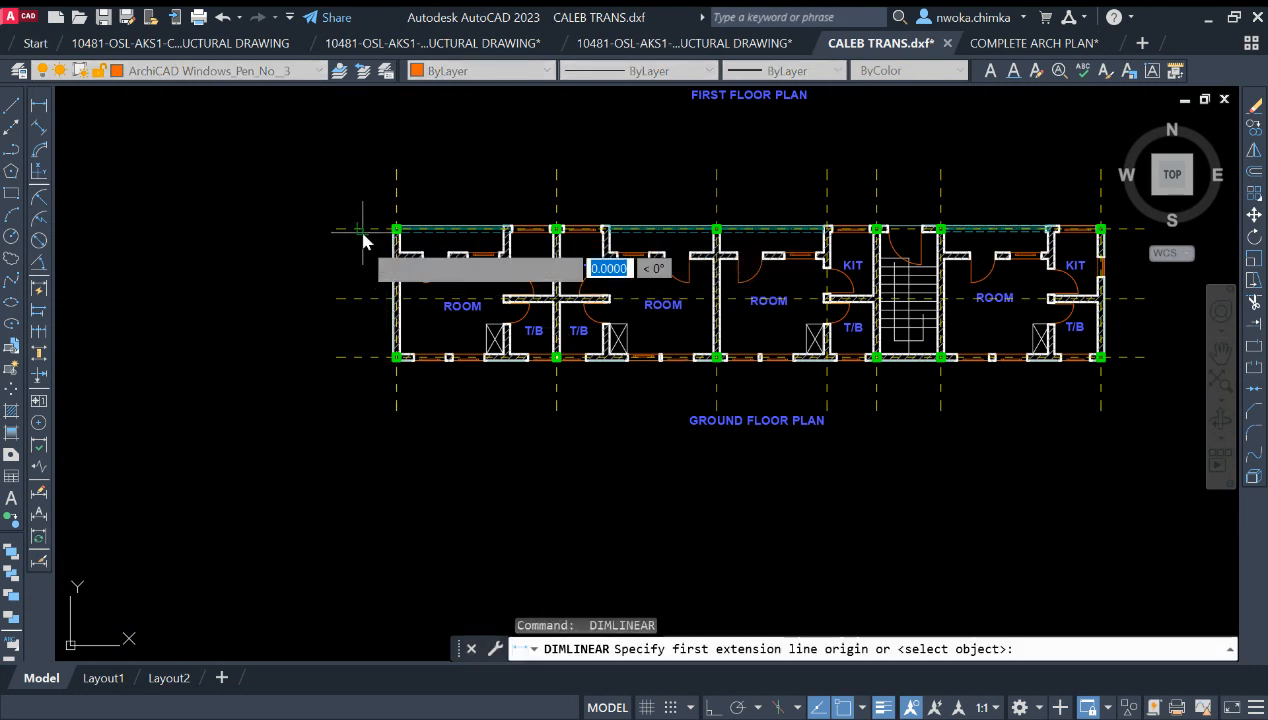
{"action": "left_click", "coordinate": [358, 358]}
{"action": "scroll", "coordinate": [355, 295], "scroll_direction": "up", "scroll_amount": 4}
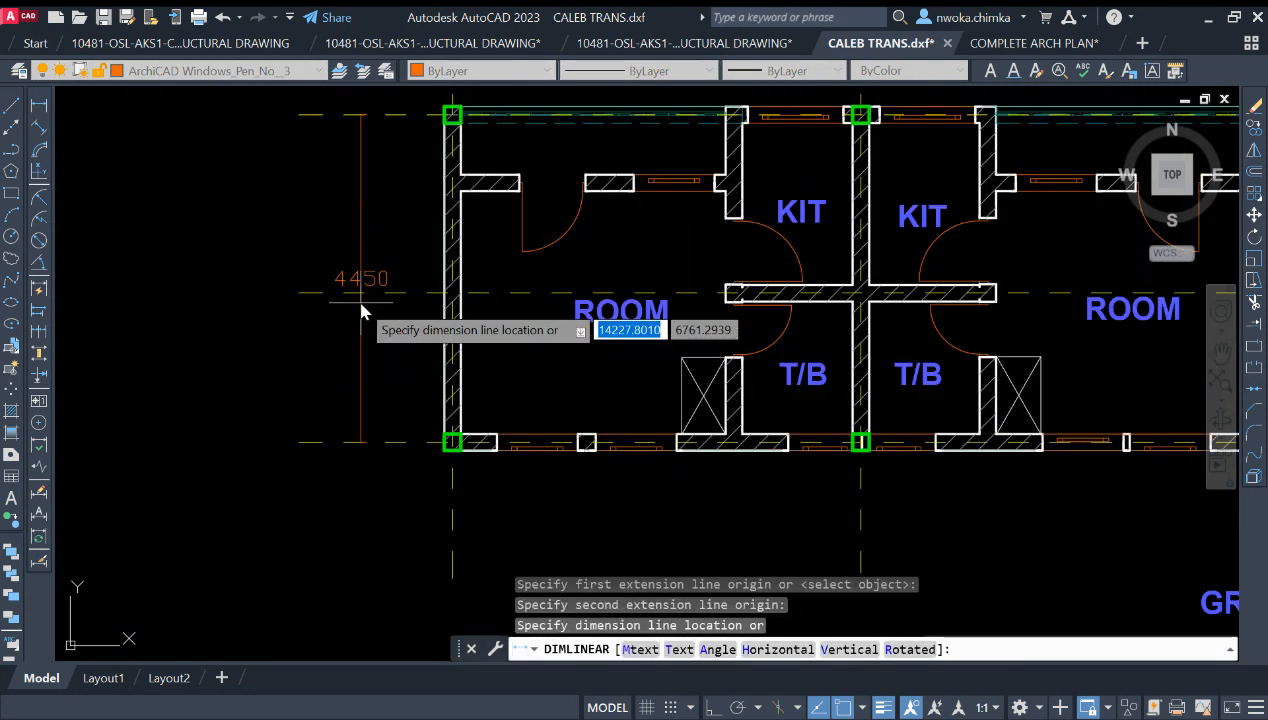
{"action": "key", "text": "Escape"}
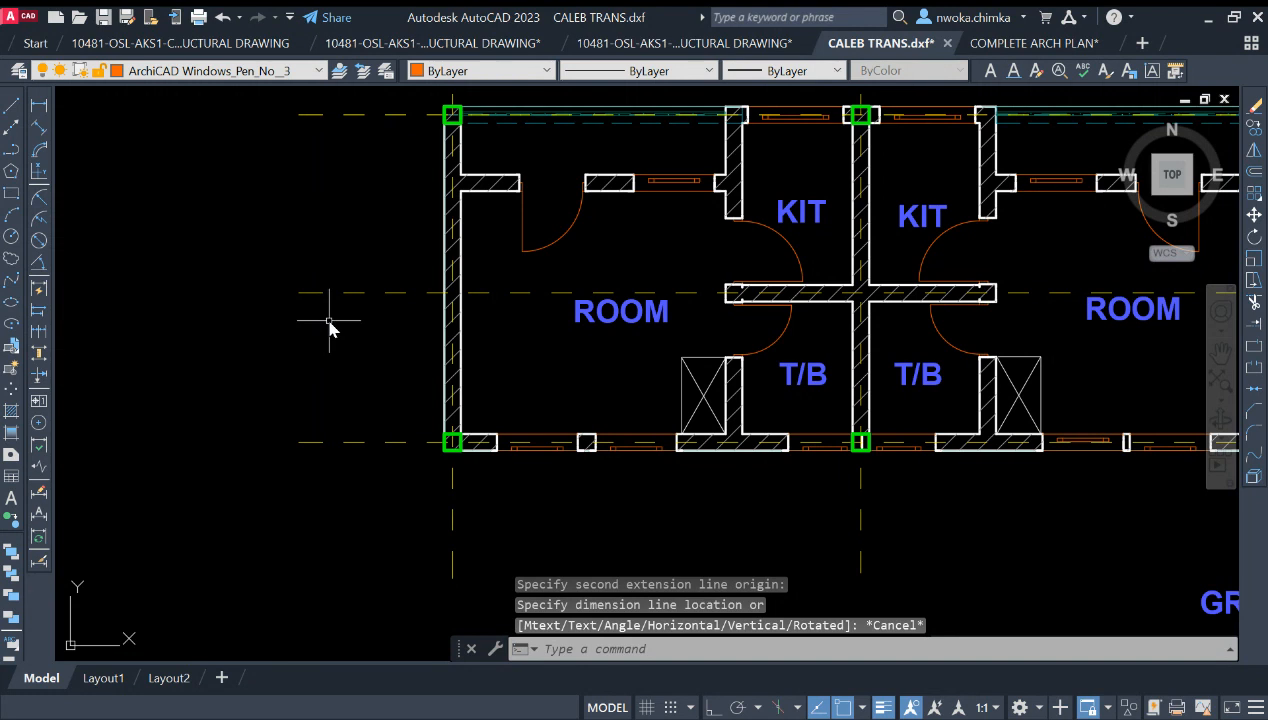
{"action": "scroll", "coordinate": [385, 301], "scroll_direction": "down", "scroll_amount": 2}
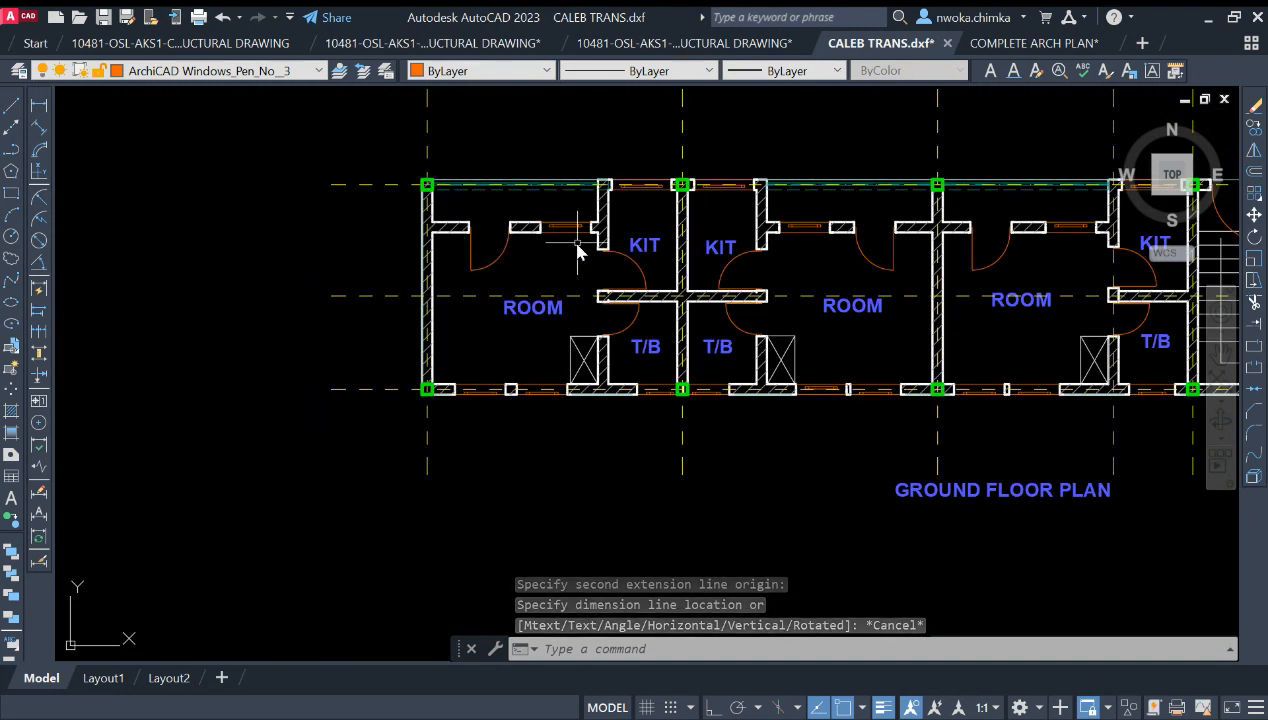
Erase the kitchen's interior walls, window and door swings together with the KIT label in the westernmost unit.
{"action": "scroll", "coordinate": [650, 212], "scroll_direction": "up", "scroll_amount": 2}
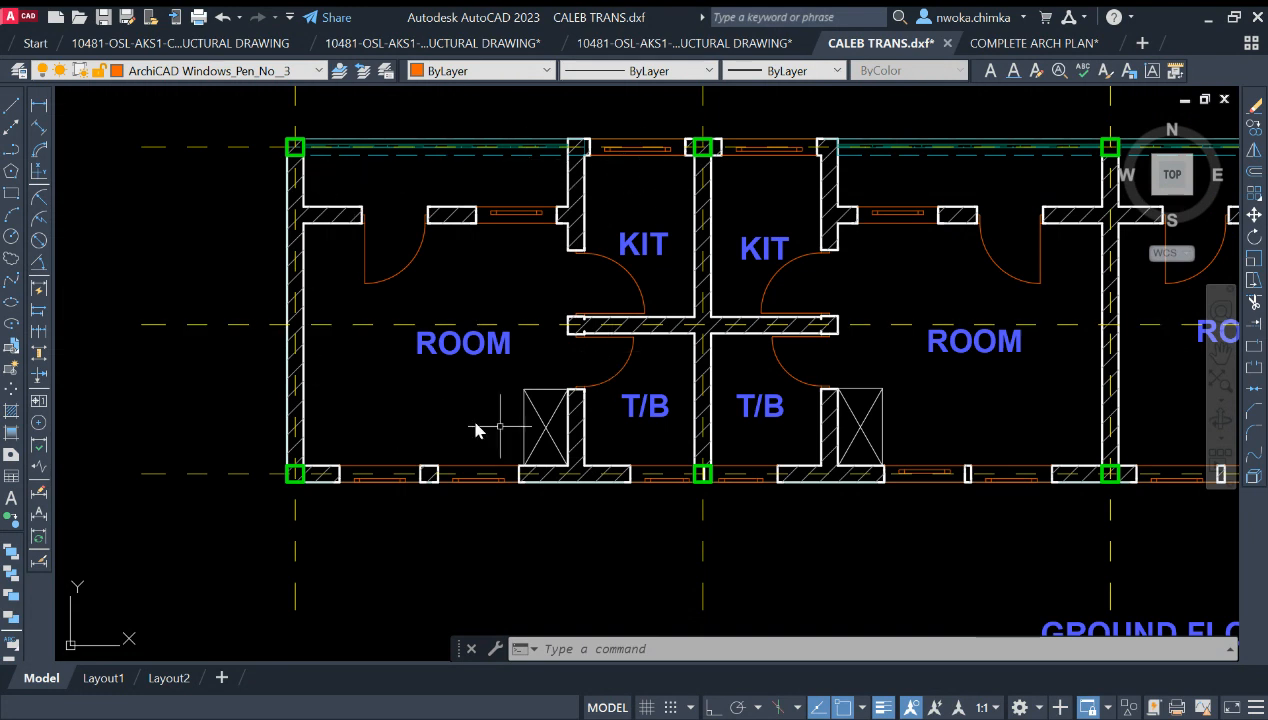
{"action": "left_click", "coordinate": [669, 183]}
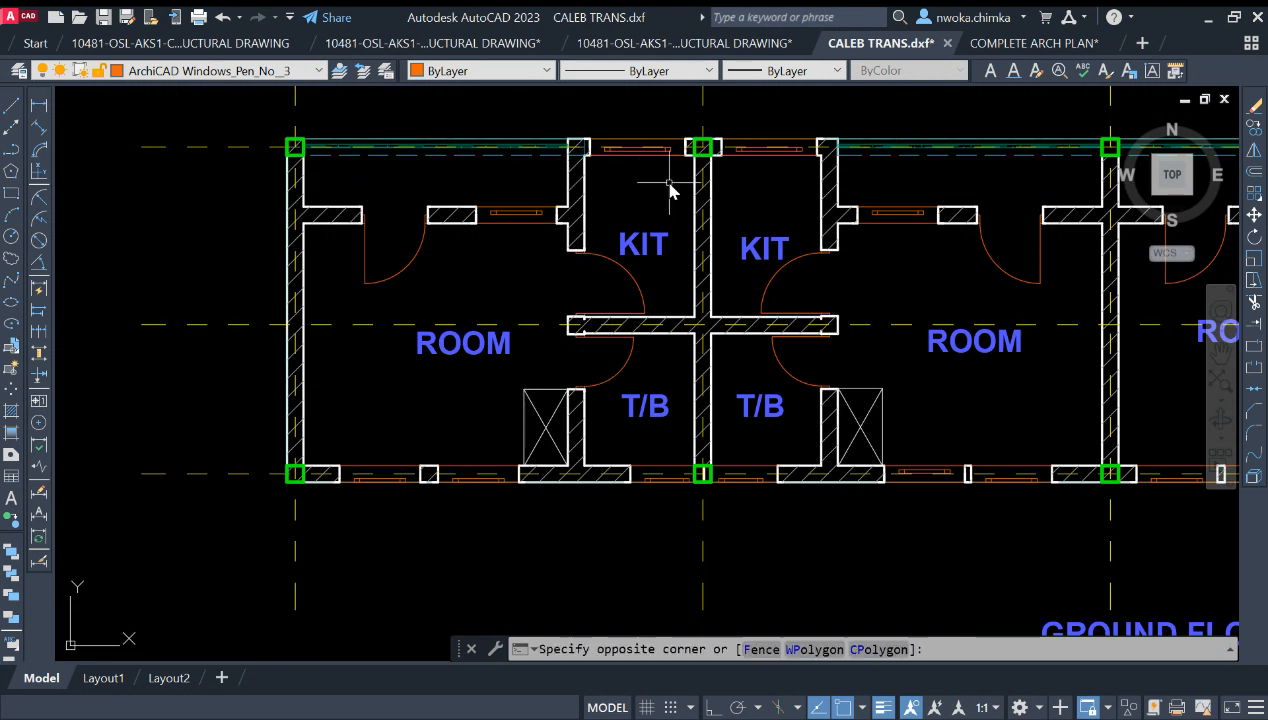
{"action": "left_click", "coordinate": [358, 278]}
{"action": "type", "text": "E"}
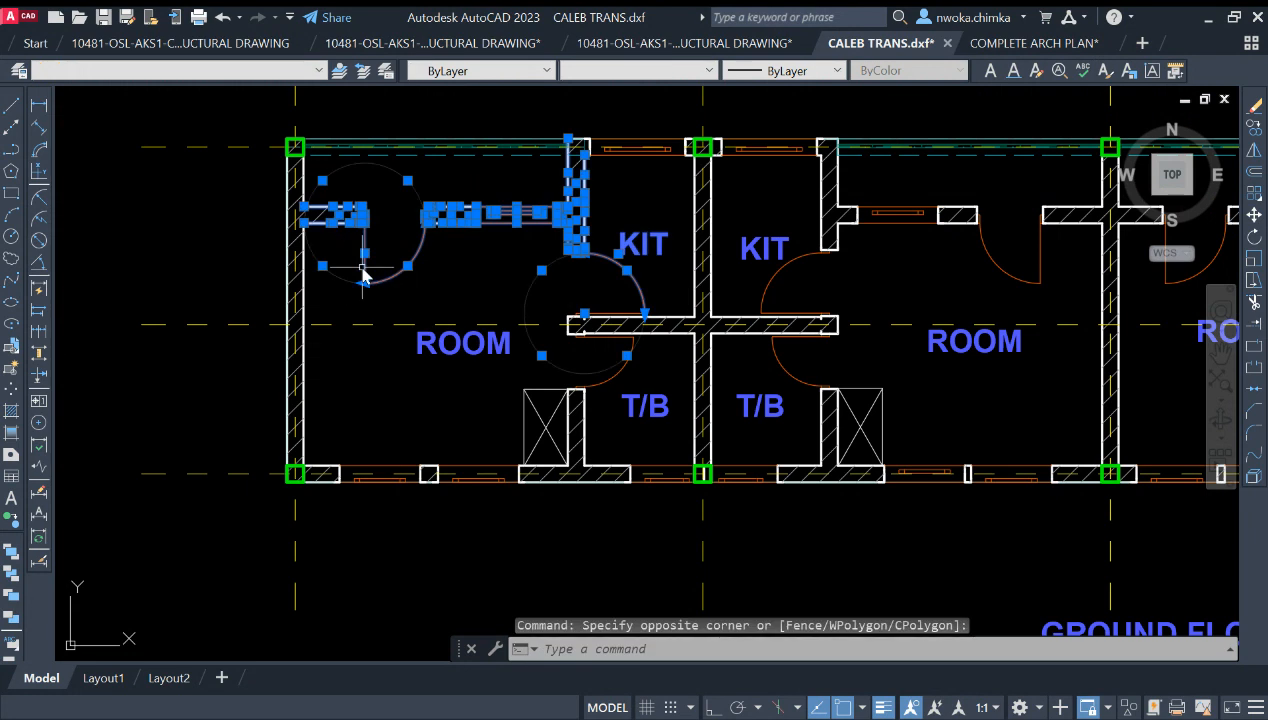
{"action": "key", "text": "Return"}
{"action": "left_click", "coordinate": [573, 178]}
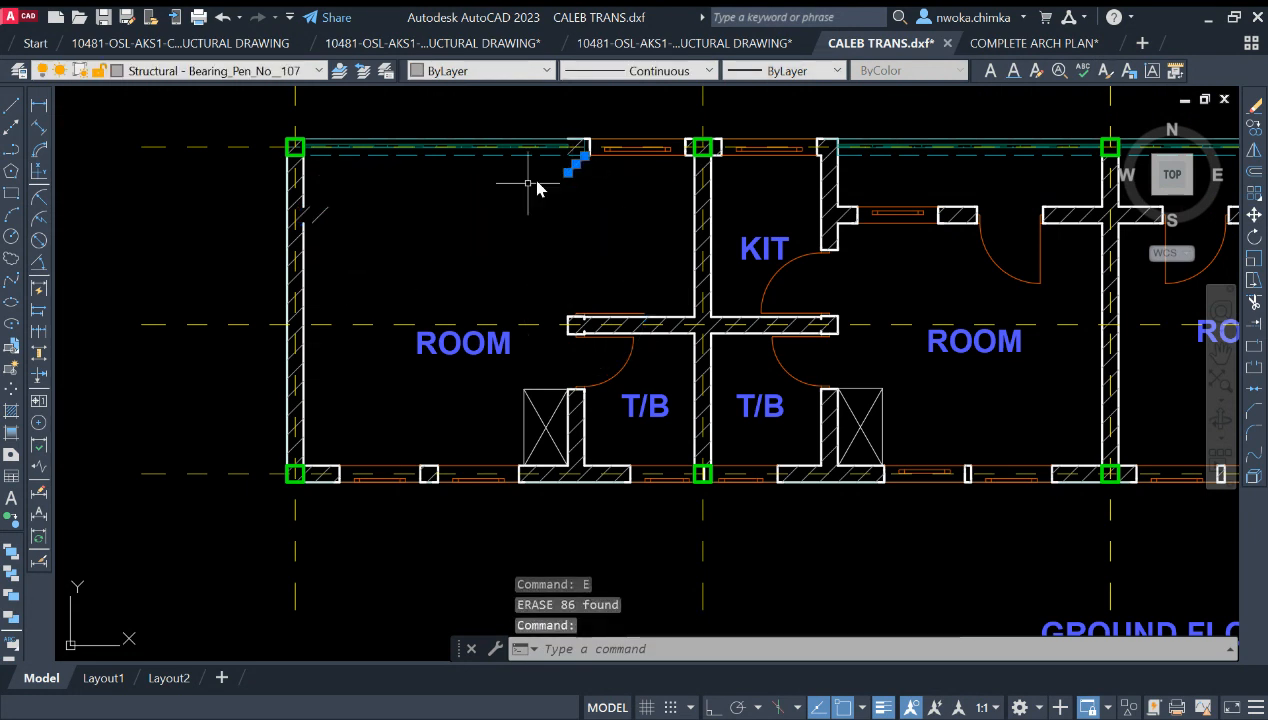
{"action": "left_click", "coordinate": [326, 209]}
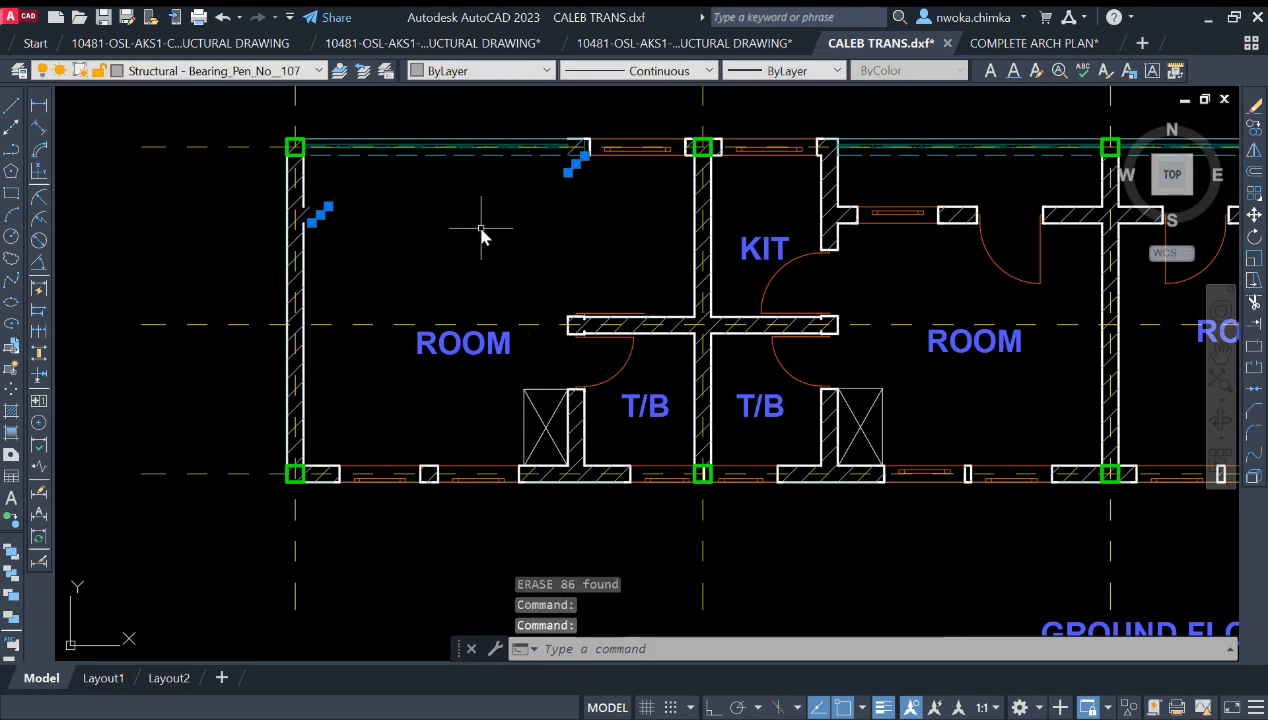
{"action": "key", "text": "Escape"}
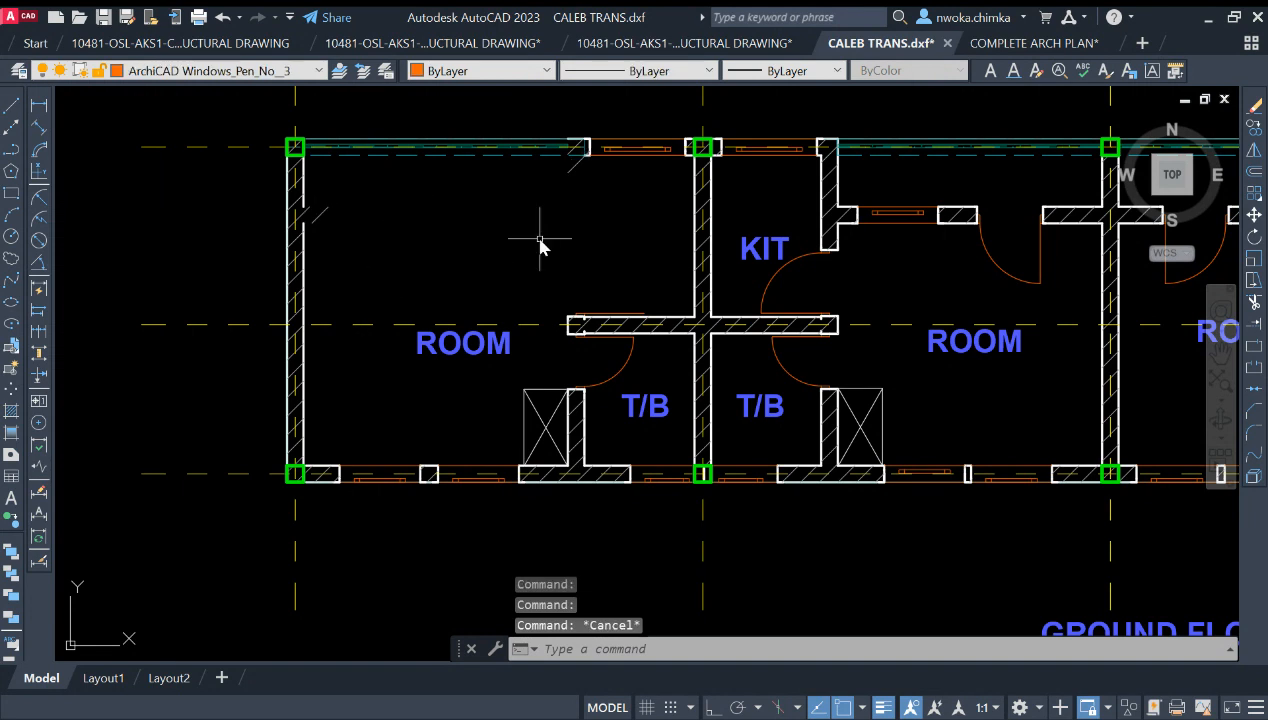
Erase the partition wall between the kitchen and toilet of the westernmost unit.
{"action": "scroll", "coordinate": [617, 275], "scroll_direction": "up", "scroll_amount": 3}
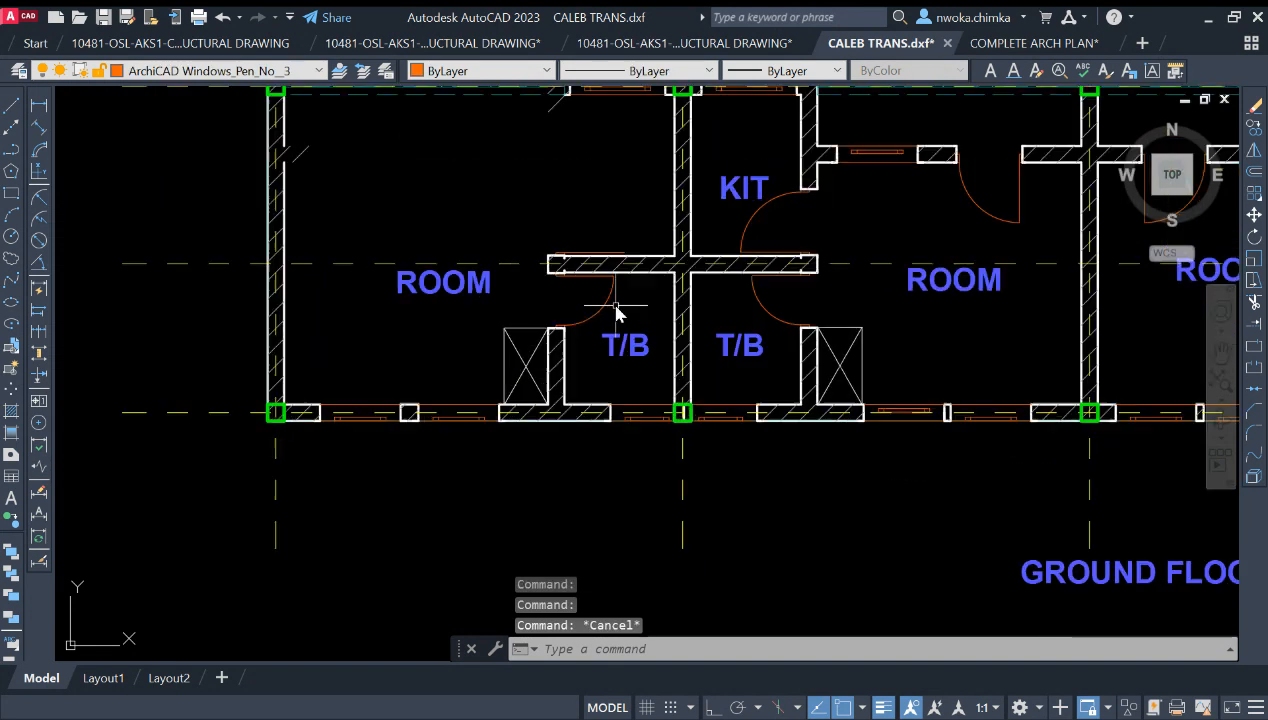
{"action": "left_click", "coordinate": [481, 209]}
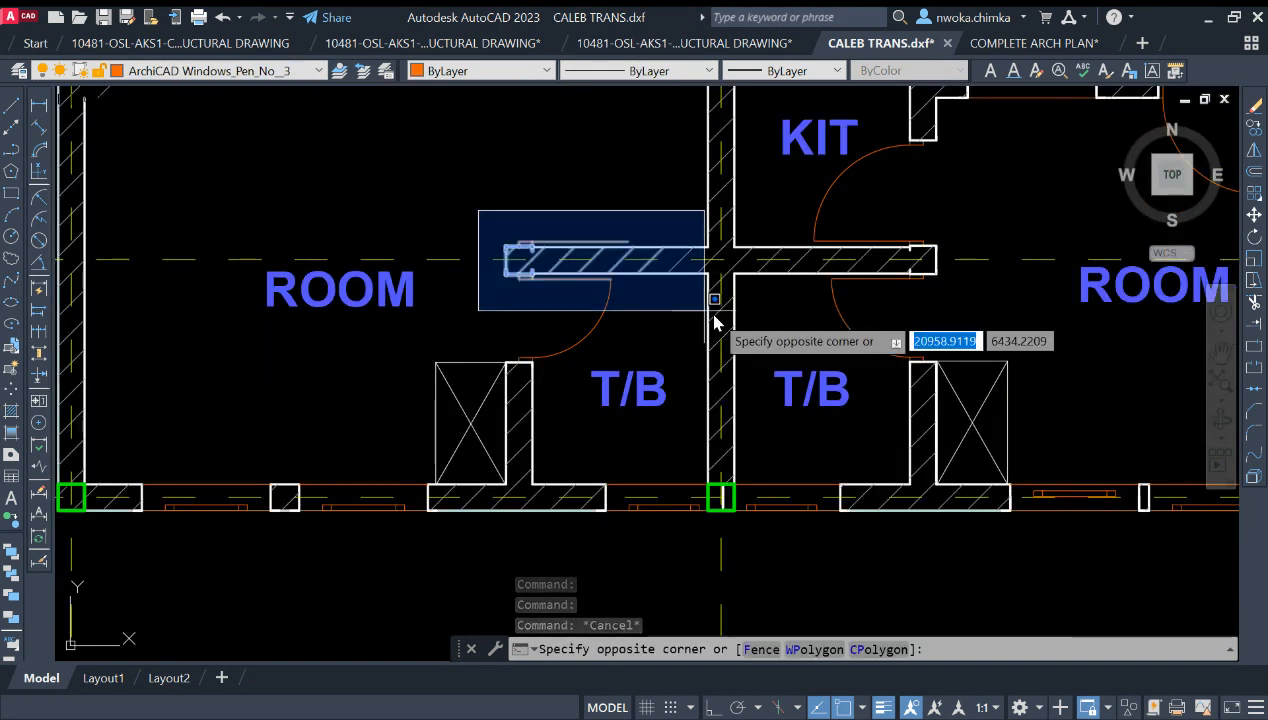
{"action": "left_click", "coordinate": [675, 317]}
{"action": "type", "text": "E"}
{"action": "key", "text": "Return"}
Erase the T/B label, toilet door swing, remaining partition wall and wardrobe of the westernmost unit.
{"action": "left_click", "coordinate": [625, 325]}
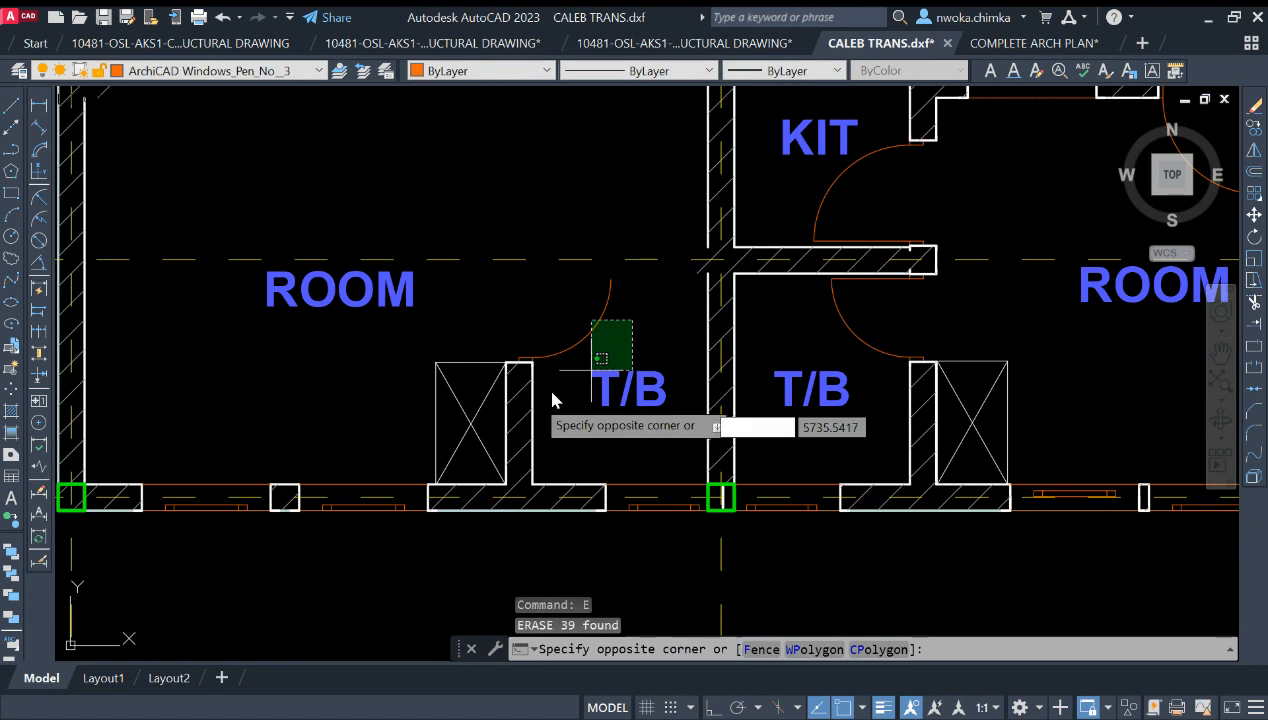
{"action": "left_click", "coordinate": [437, 443]}
{"action": "type", "text": "E"}
{"action": "key", "text": "Return"}
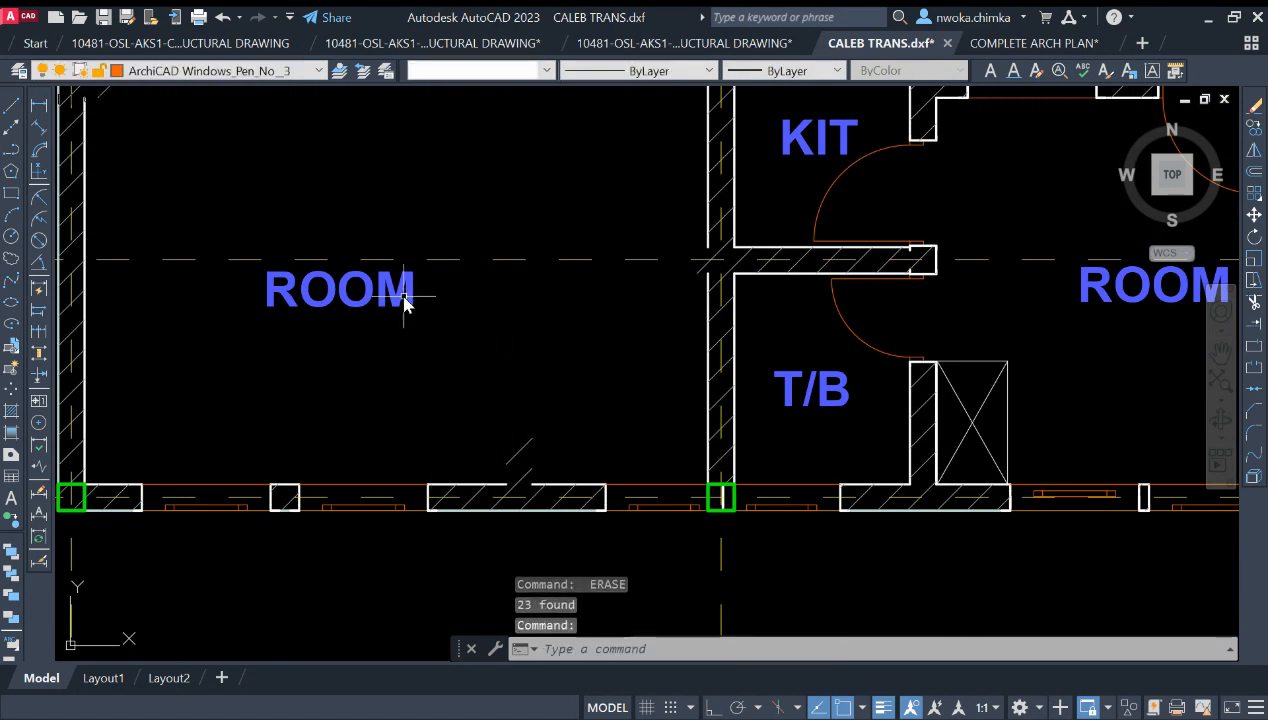
Change the ROOM label in the cleared westernmost bay to PANEL.
{"action": "double_click", "coordinate": [405, 303]}
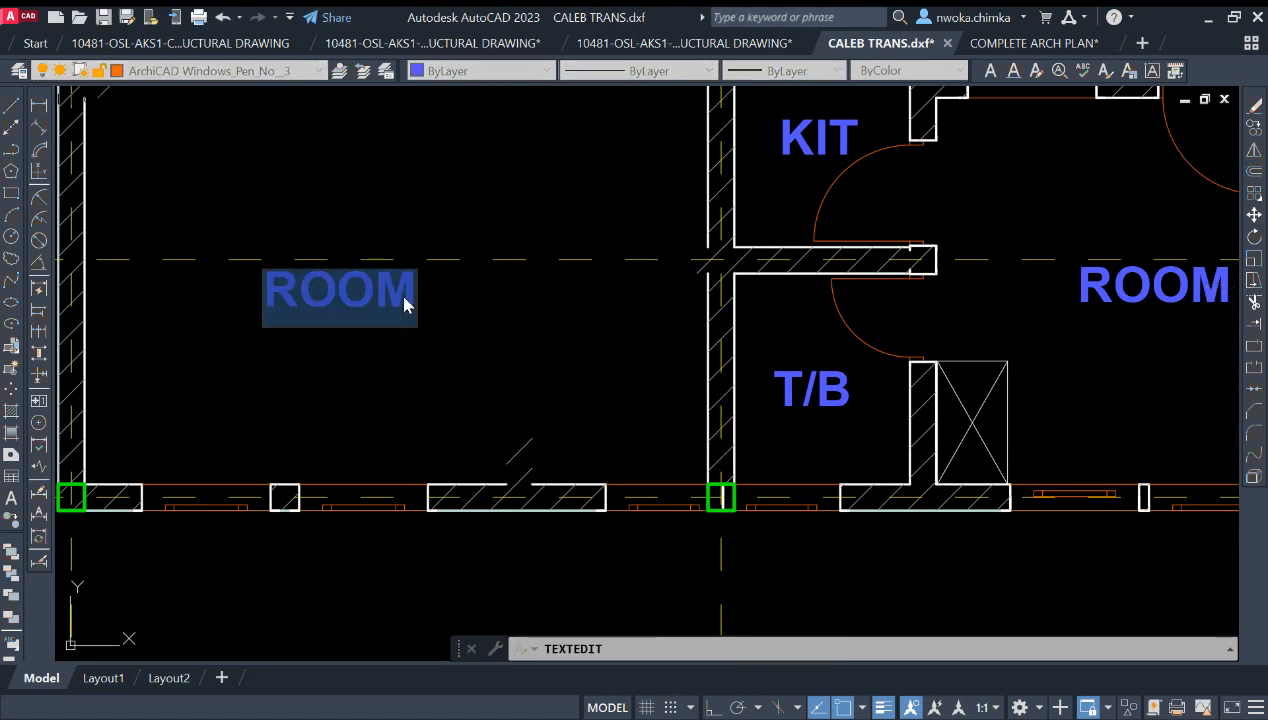
{"action": "type", "text": "PANEL"}
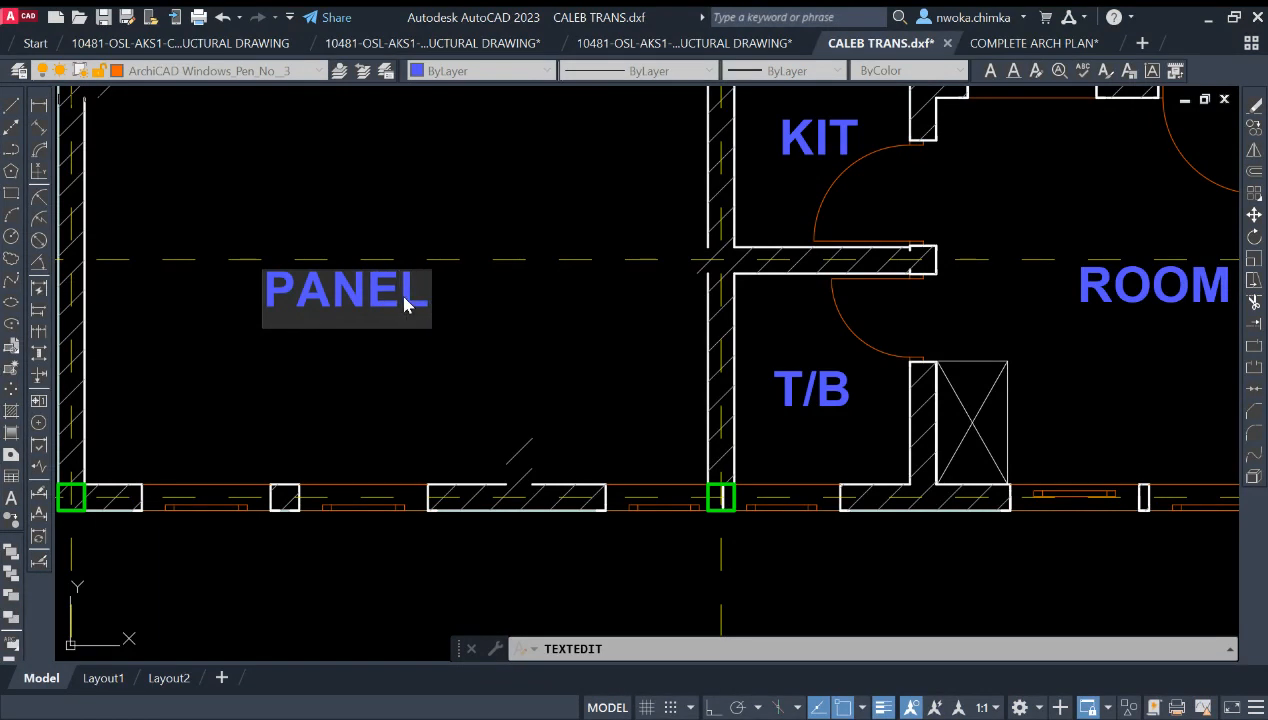
{"action": "key", "text": "Return"}
{"action": "scroll", "coordinate": [490, 330], "scroll_direction": "down", "scroll_amount": 3}
{"action": "key", "text": "Escape"}
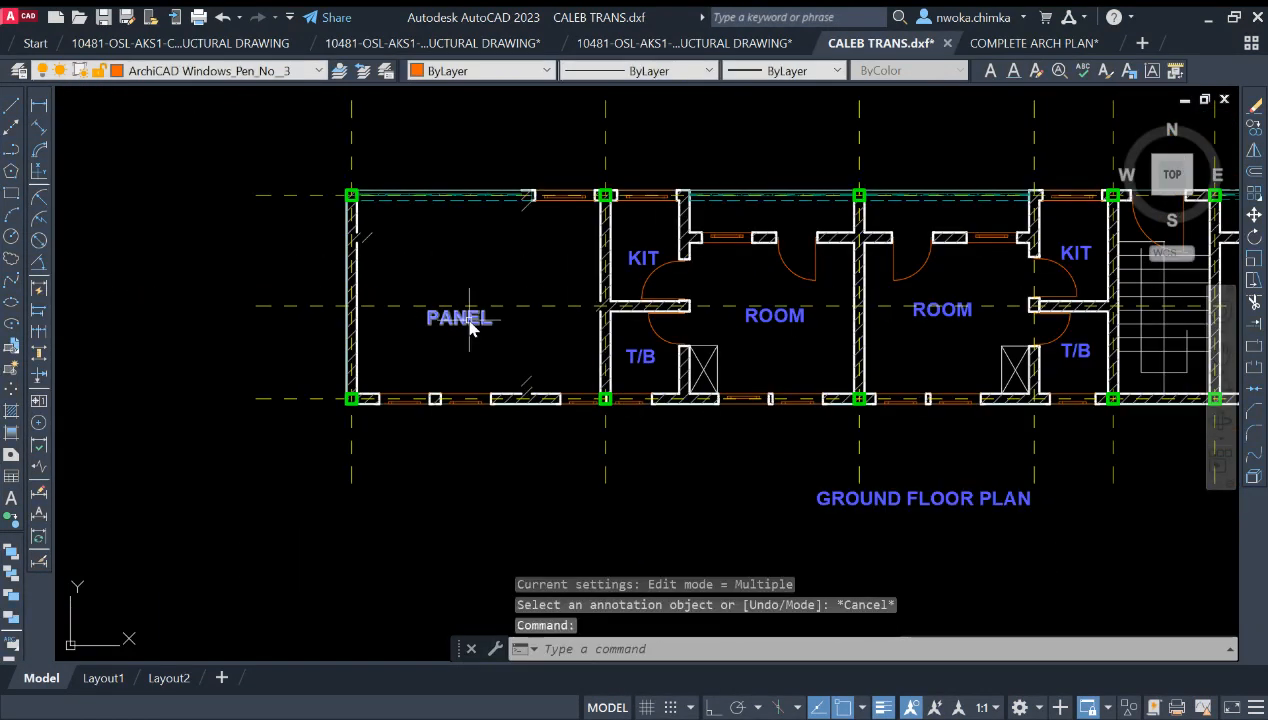
Move the PANEL label slightly upward so it sits clear of the middle horizontal grid line.
{"action": "type", "text": "m"}
{"action": "key", "text": "Return"}
{"action": "left_click", "coordinate": [458, 493]}
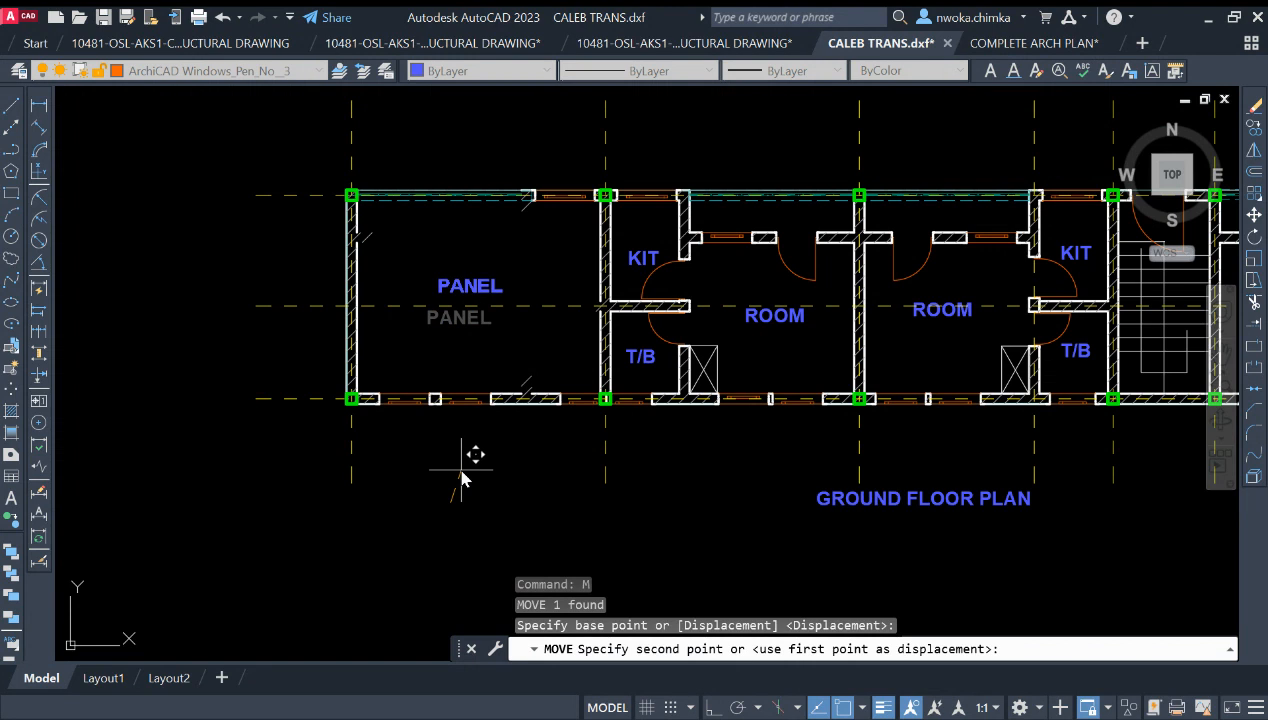
{"action": "left_click", "coordinate": [470, 460]}
{"action": "left_click", "coordinate": [517, 348]}
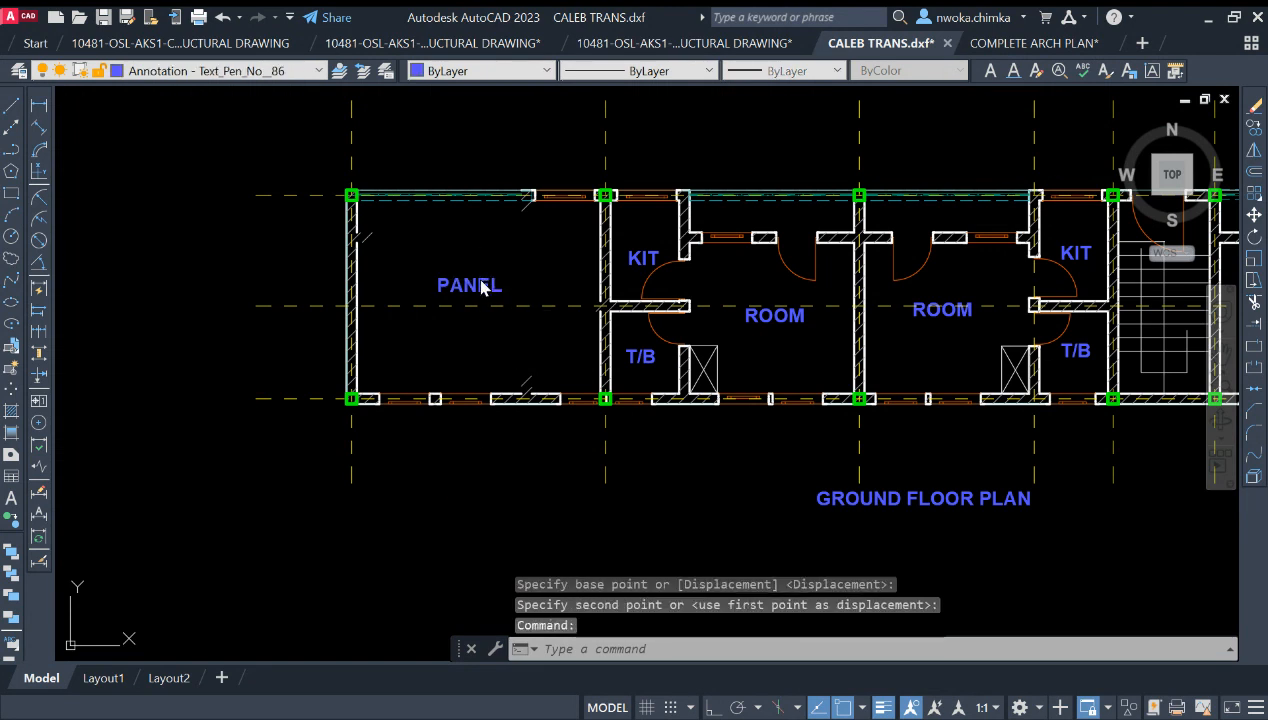
Shorten the PANEL label in the westernmost bay to P 1.
{"action": "double_click", "coordinate": [480, 299]}
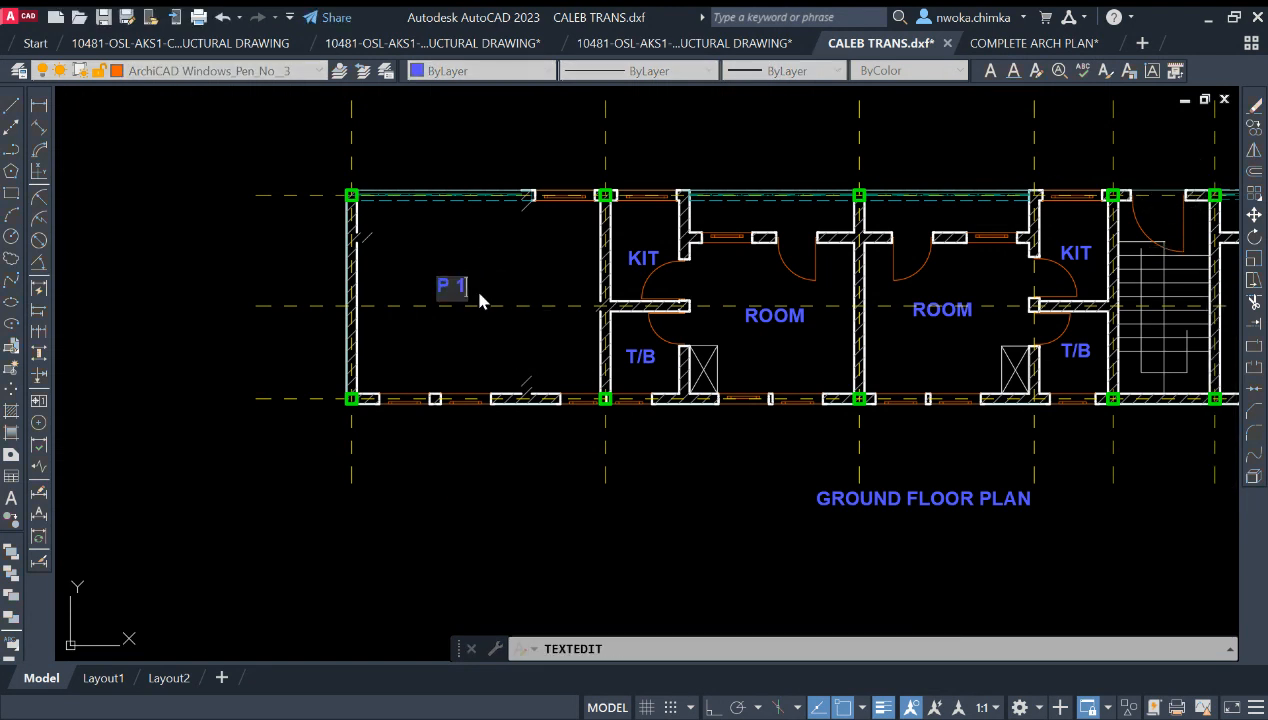
{"action": "type", "text": "P 1"}
{"action": "left_click", "coordinate": [483, 317]}
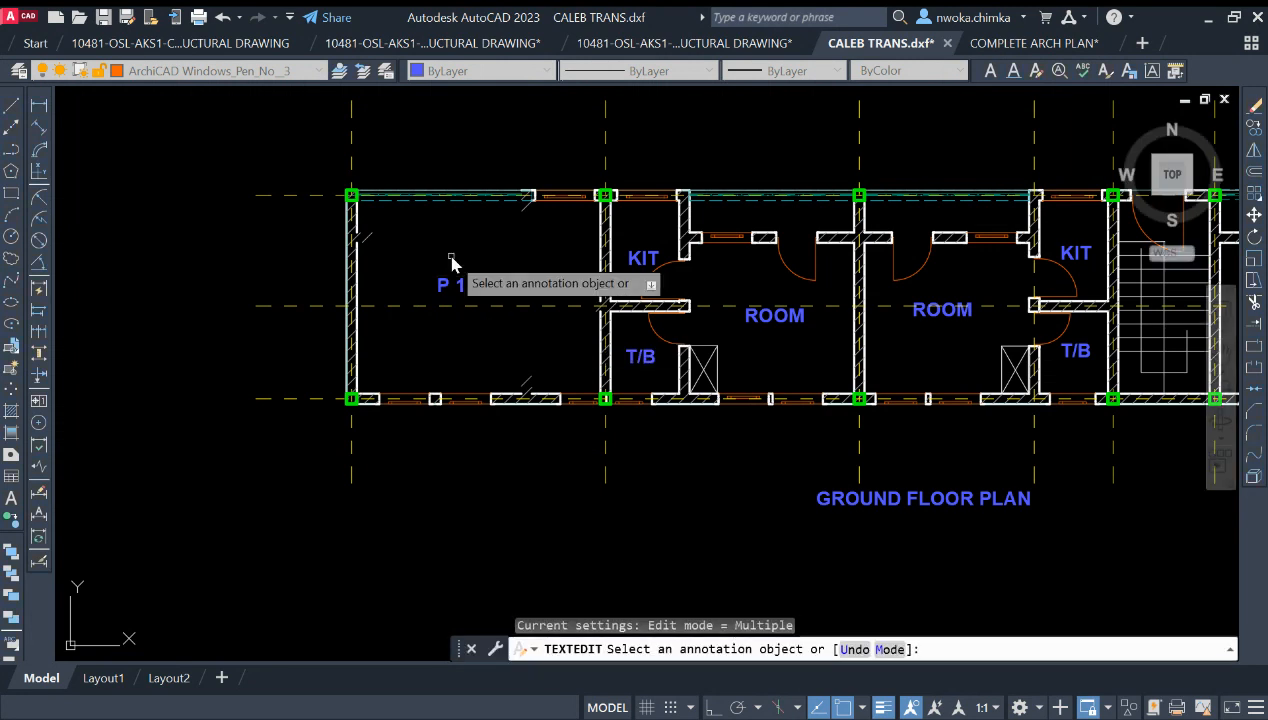
{"action": "key", "text": "Escape"}
{"action": "scroll", "coordinate": [390, 205], "scroll_direction": "up", "scroll_amount": 2}
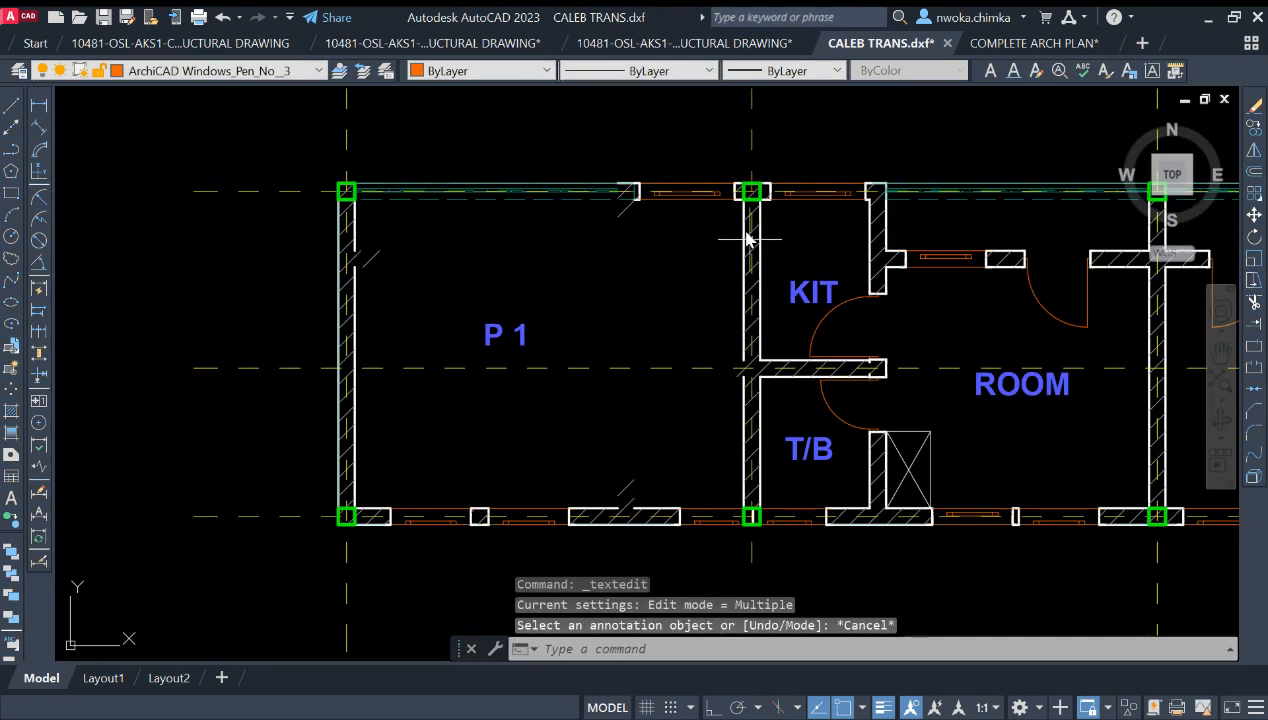
{"action": "scroll", "coordinate": [570, 300], "scroll_direction": "down", "scroll_amount": 2}
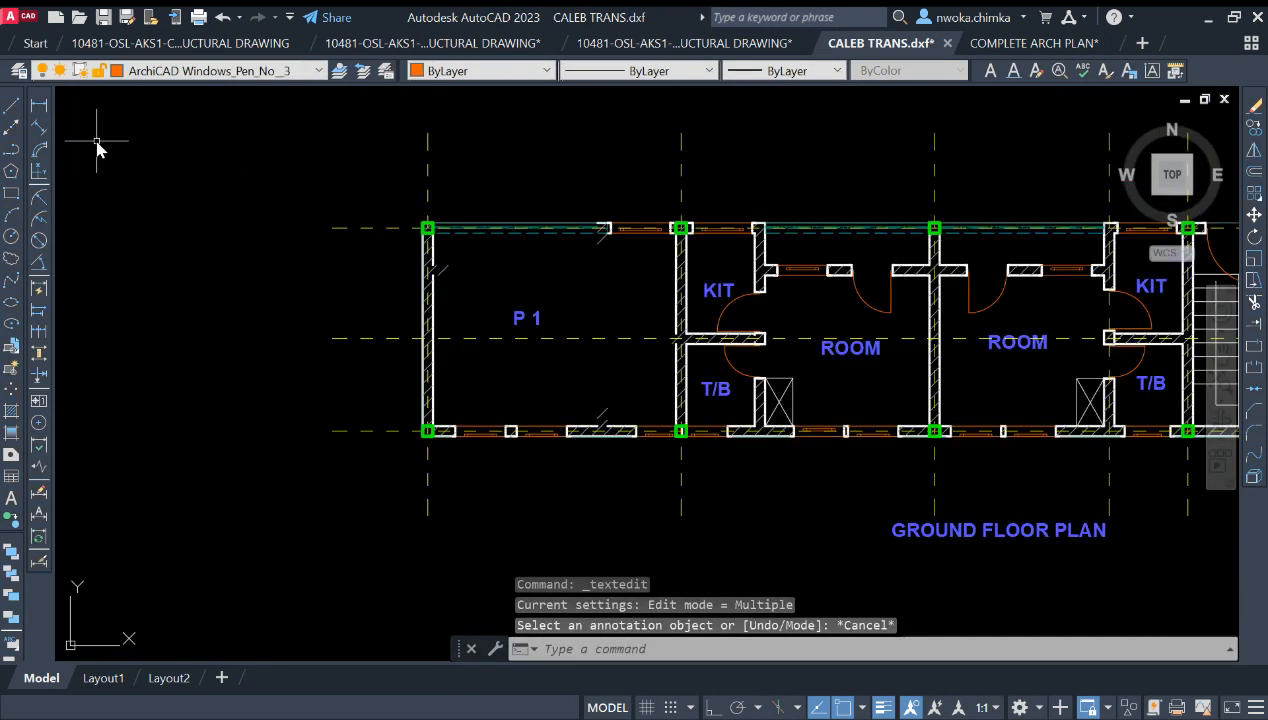
Place a horizontal linear dimension between the first and second vertical grid lines, above panel P 1.
{"action": "left_click", "coordinate": [40, 106]}
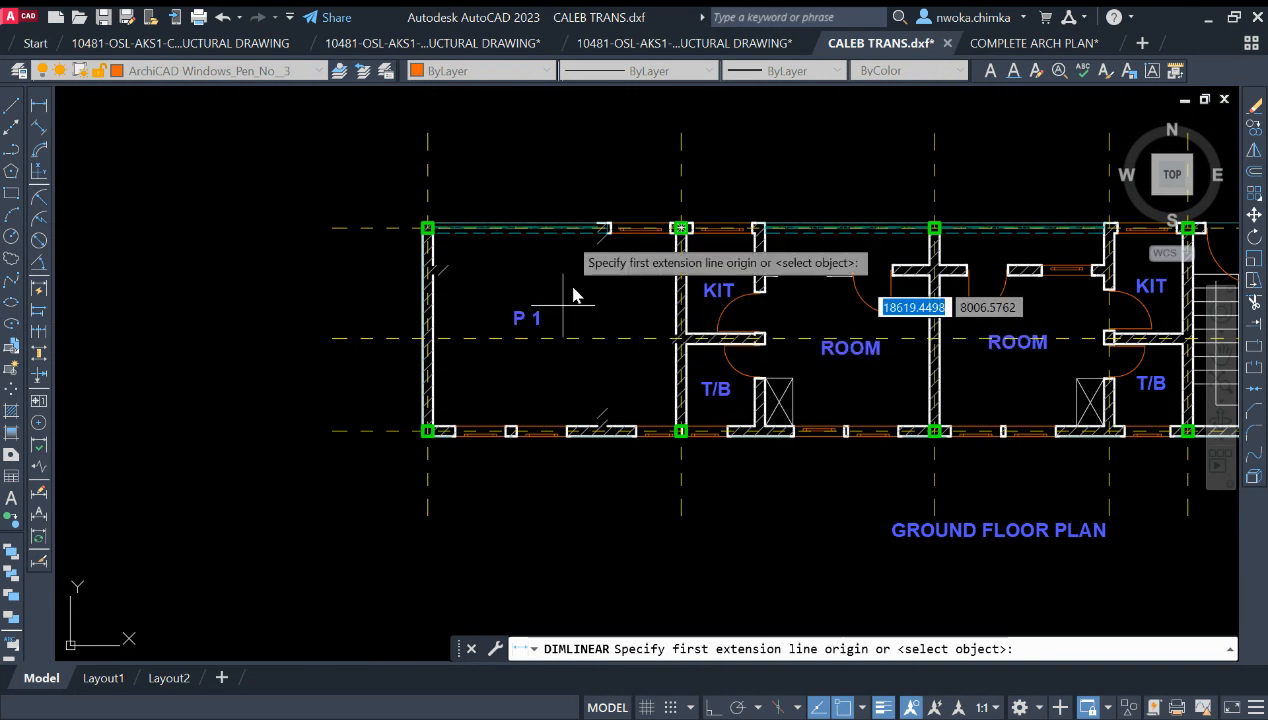
{"action": "left_click", "coordinate": [427, 172]}
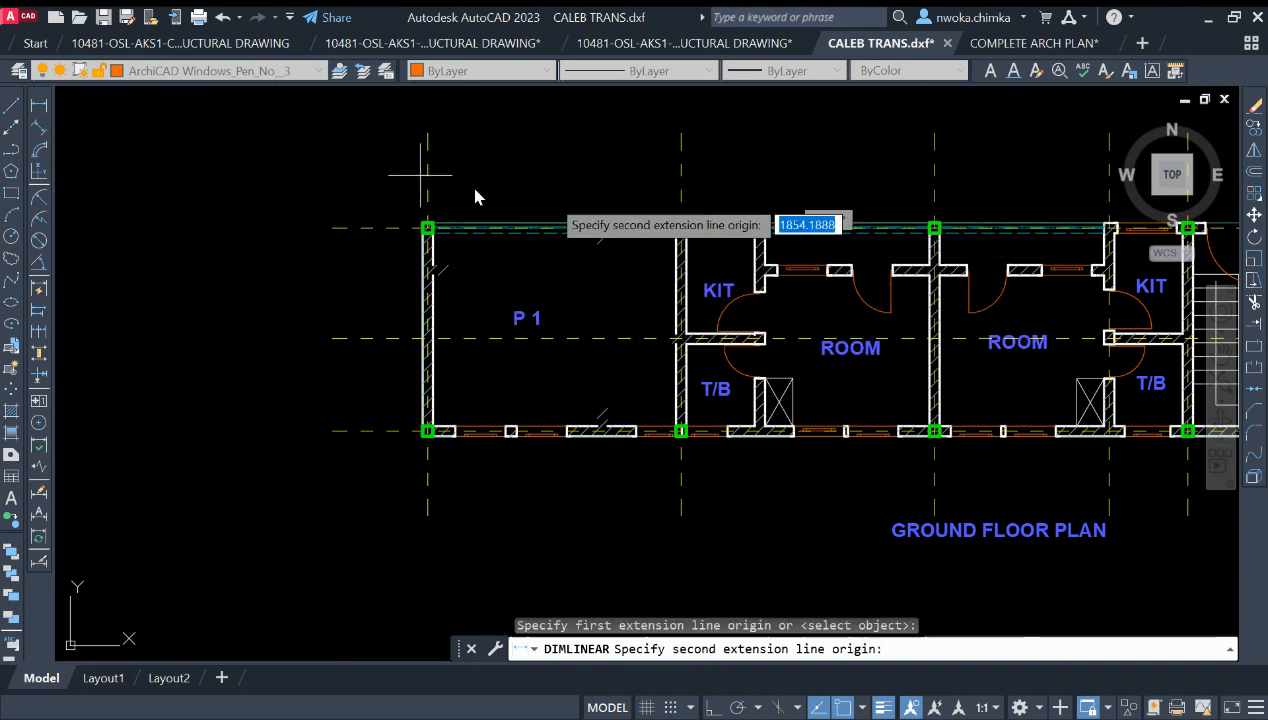
{"action": "left_click", "coordinate": [681, 175]}
{"action": "left_click", "coordinate": [560, 172]}
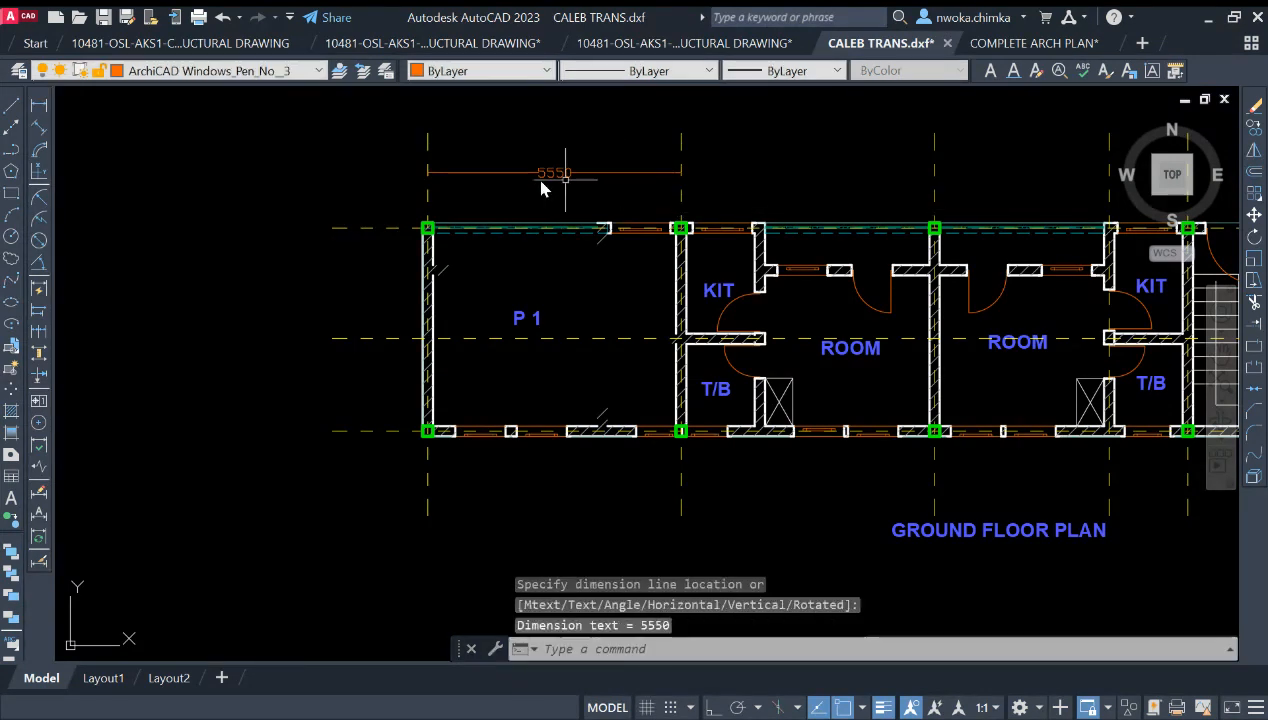
Place a vertical linear dimension between the uppermost and lowest horizontal grid lines, west of panel P 1.
{"action": "key", "text": "Return"}
{"action": "left_click", "coordinate": [371, 229]}
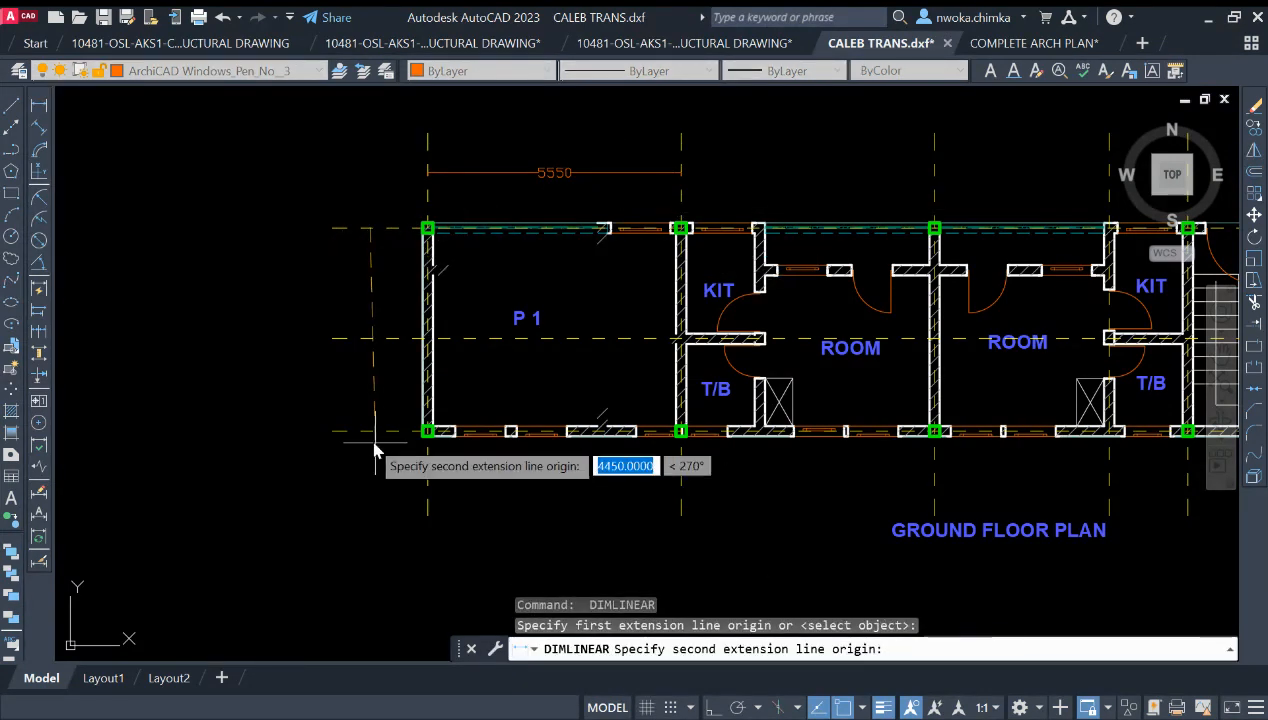
{"action": "left_click", "coordinate": [372, 431]}
{"action": "left_click", "coordinate": [288, 330]}
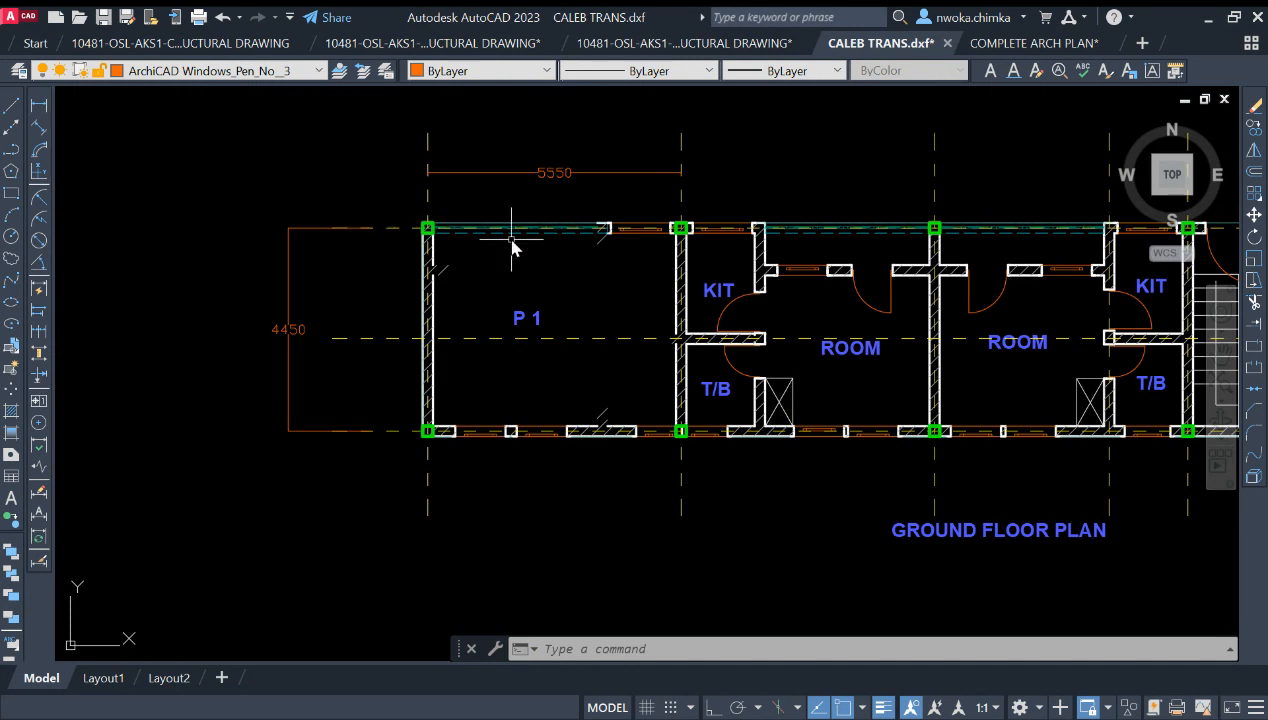
Calculate the area of panel P 1 as 5.55*4.45 with QuickCalc and close the calculator.
{"action": "type", "text": "QC"}
{"action": "key", "text": "Return"}
{"action": "left_click_drag", "start_coordinate": [710, 342], "coordinate": [1012, 242]}
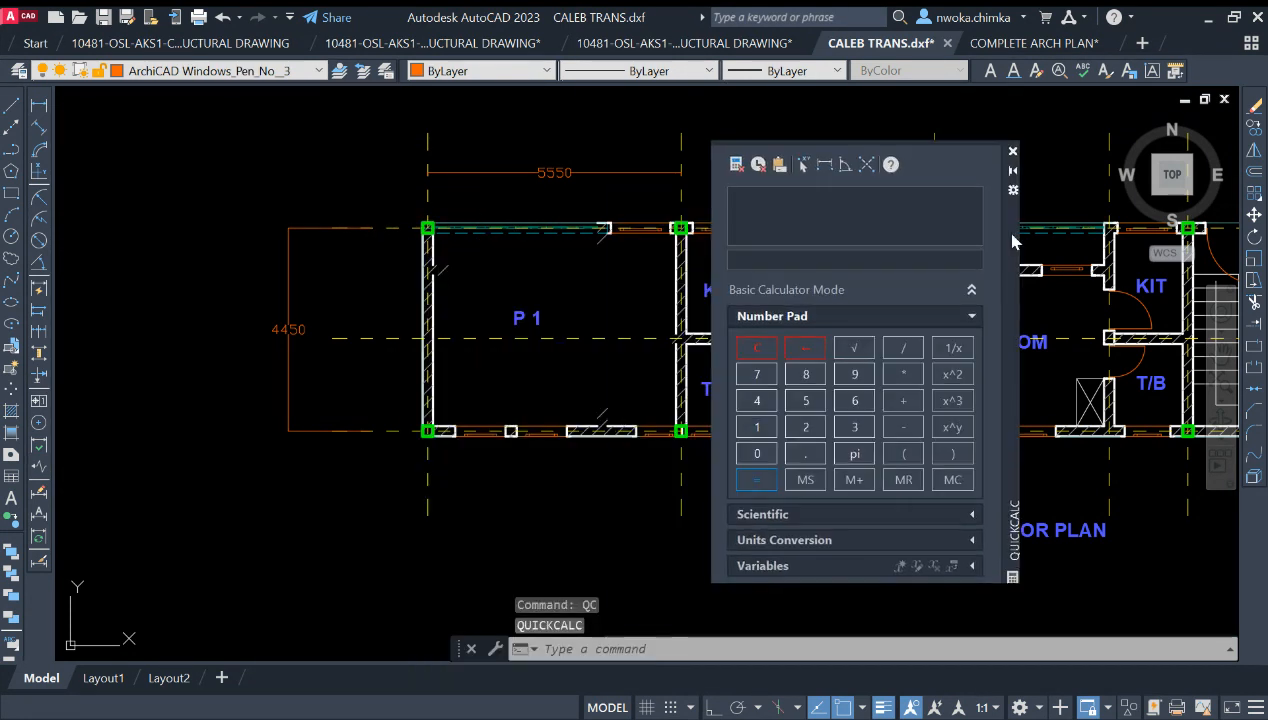
{"action": "left_click", "coordinate": [805, 400]}
{"action": "left_click", "coordinate": [812, 460]}
{"action": "left_click", "coordinate": [805, 400]}
{"action": "left_click", "coordinate": [805, 400]}
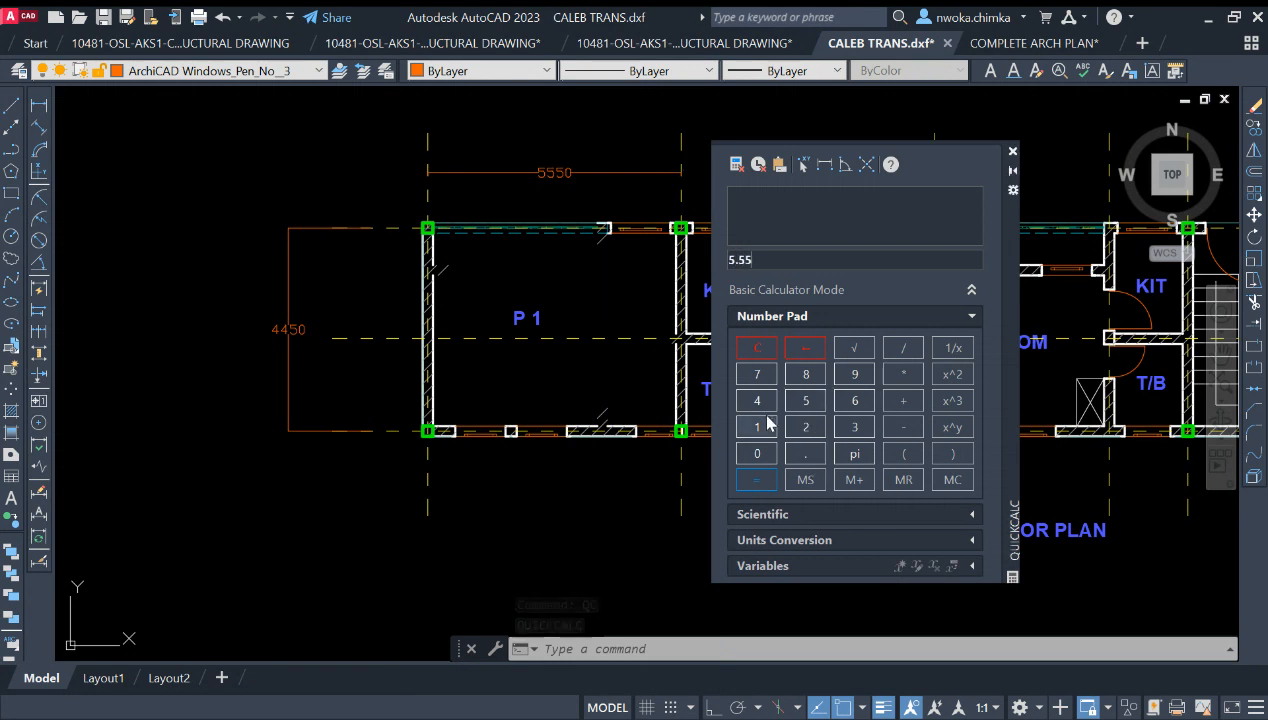
{"action": "left_click", "coordinate": [905, 378]}
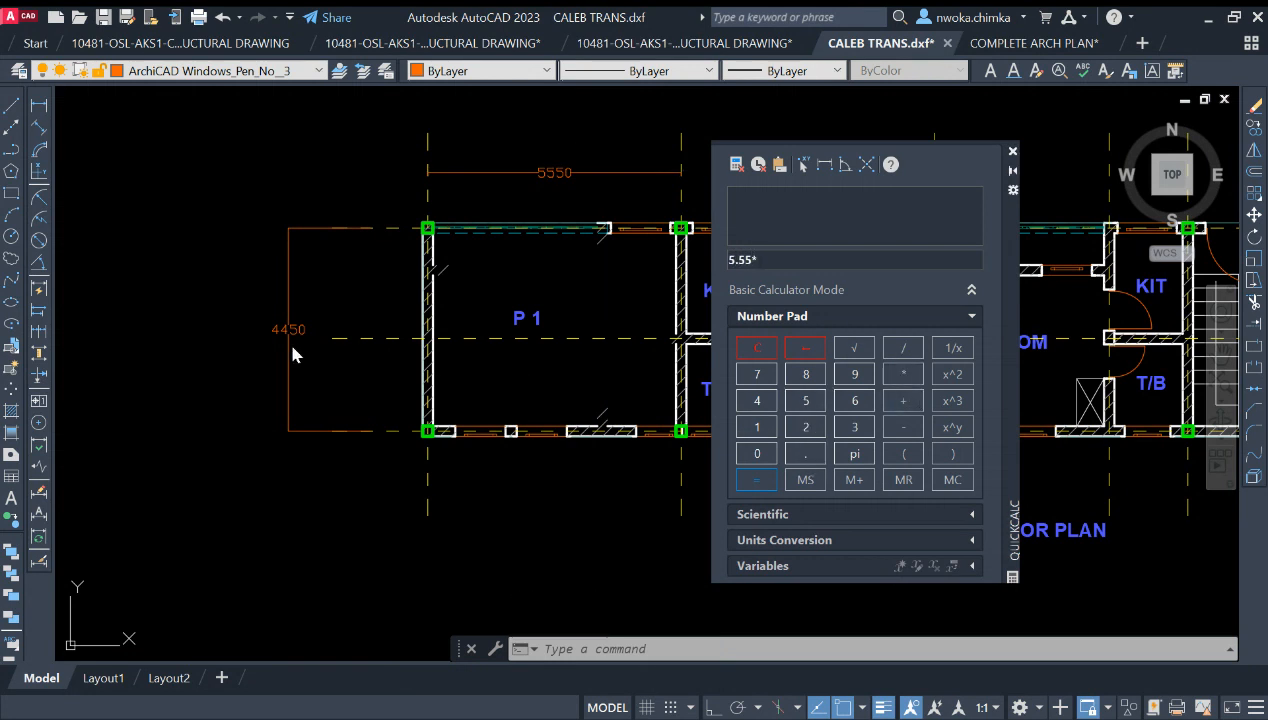
{"action": "left_click", "coordinate": [806, 453]}
{"action": "left_click", "coordinate": [757, 401]}
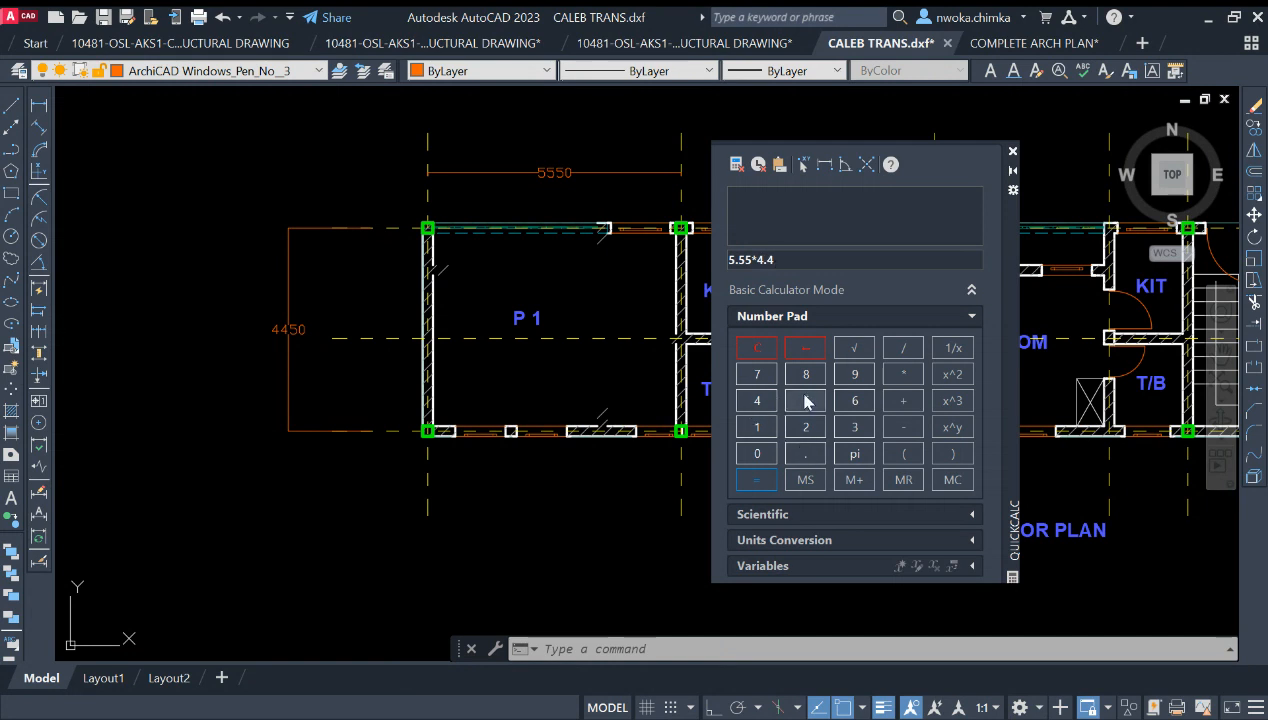
{"action": "left_click", "coordinate": [806, 401]}
{"action": "left_click", "coordinate": [757, 480]}
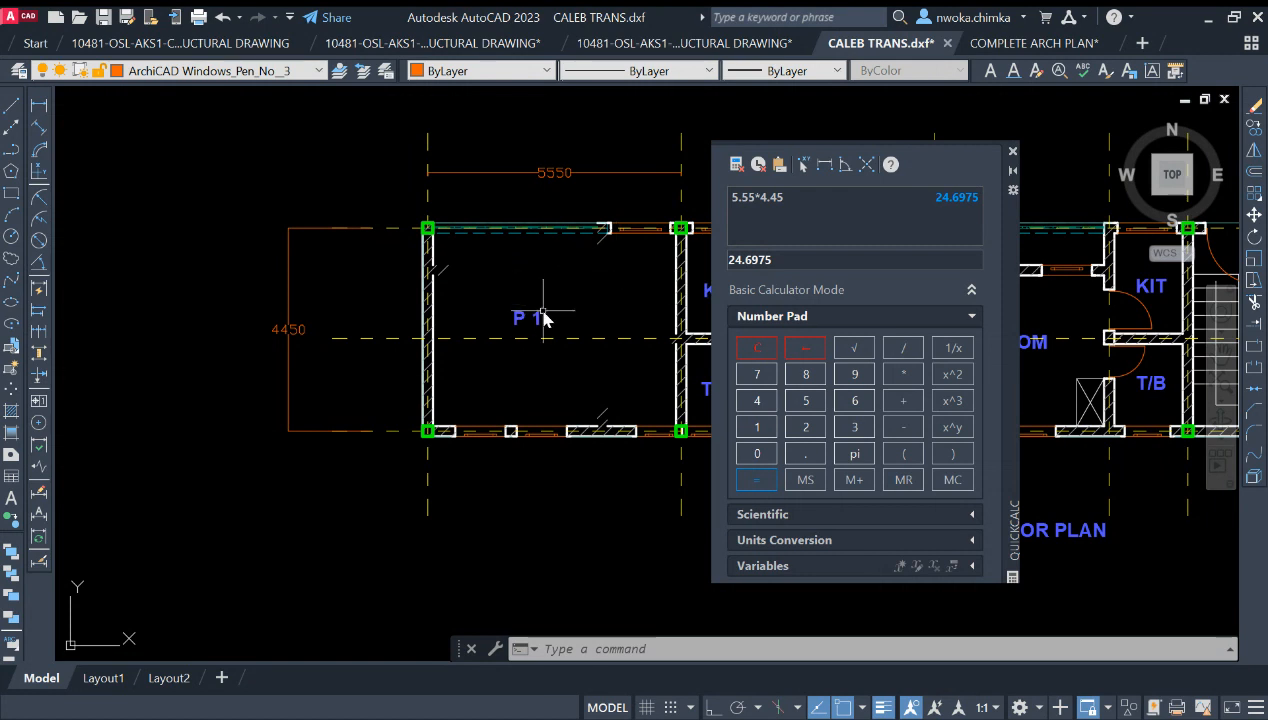
{"action": "scroll", "coordinate": [480, 316], "scroll_direction": "down", "scroll_amount": 2}
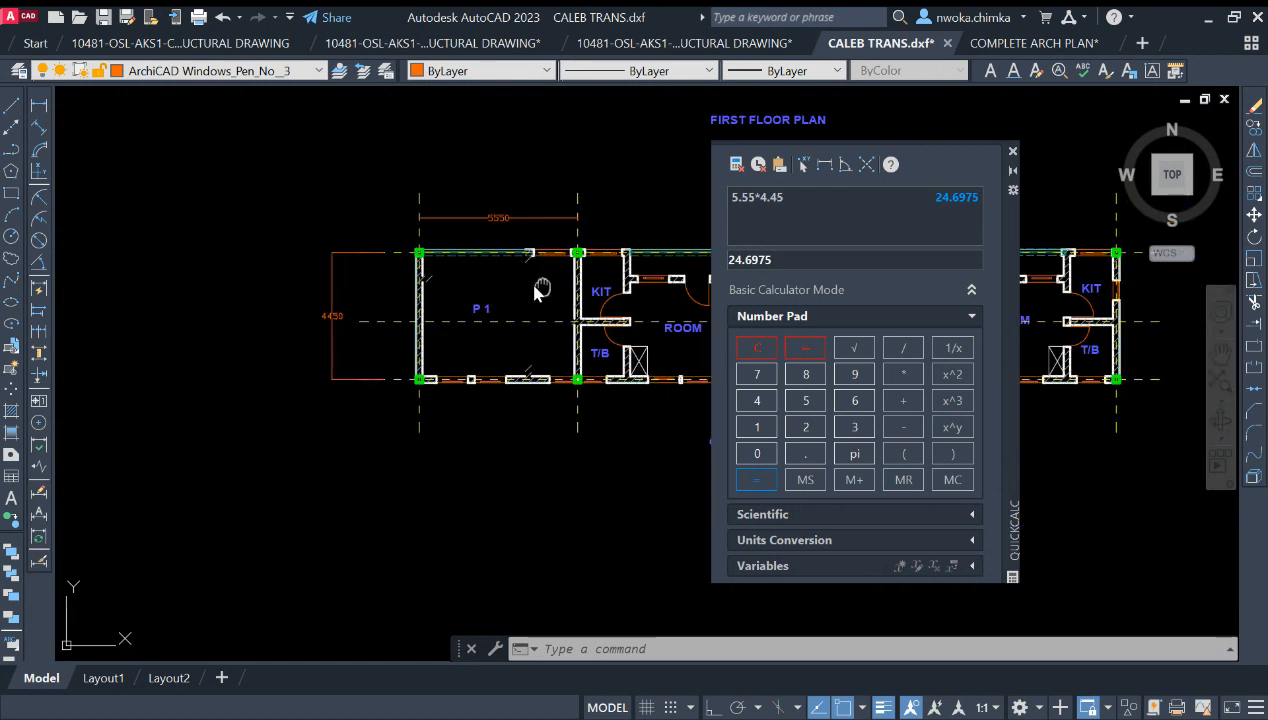
{"action": "scroll", "coordinate": [427, 270], "scroll_direction": "up", "scroll_amount": 2}
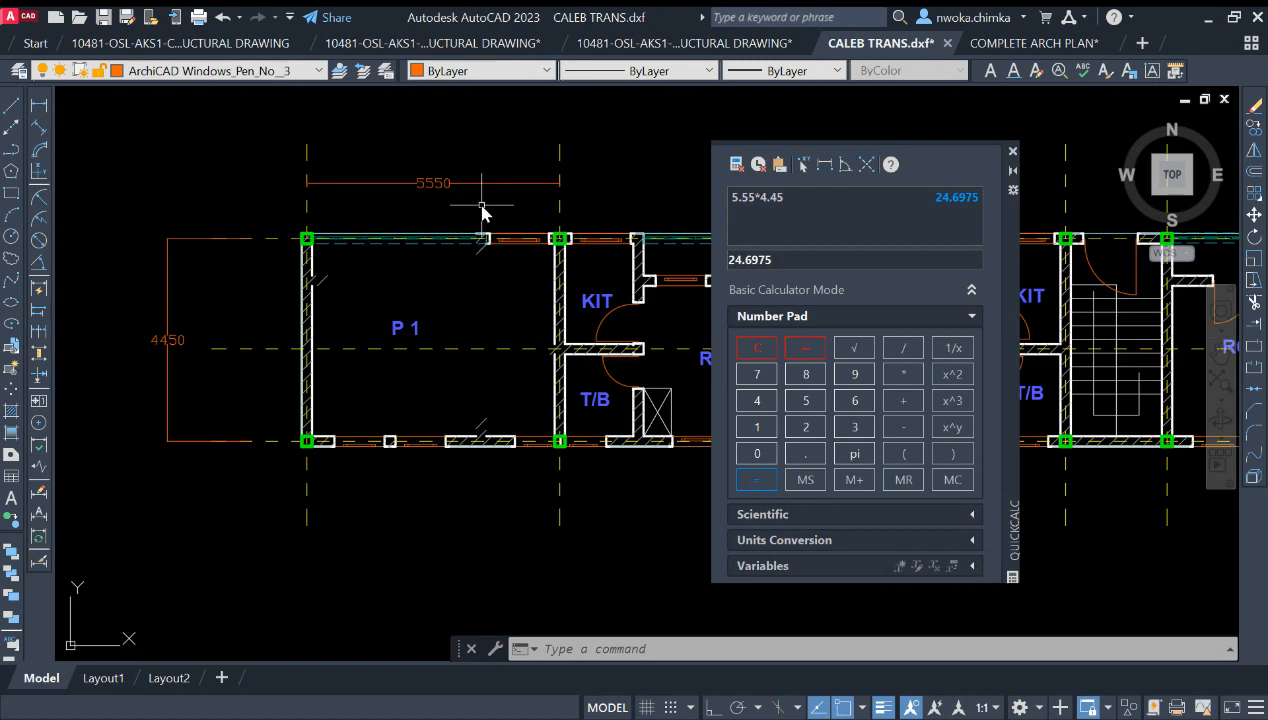
{"action": "left_click", "coordinate": [1012, 154]}
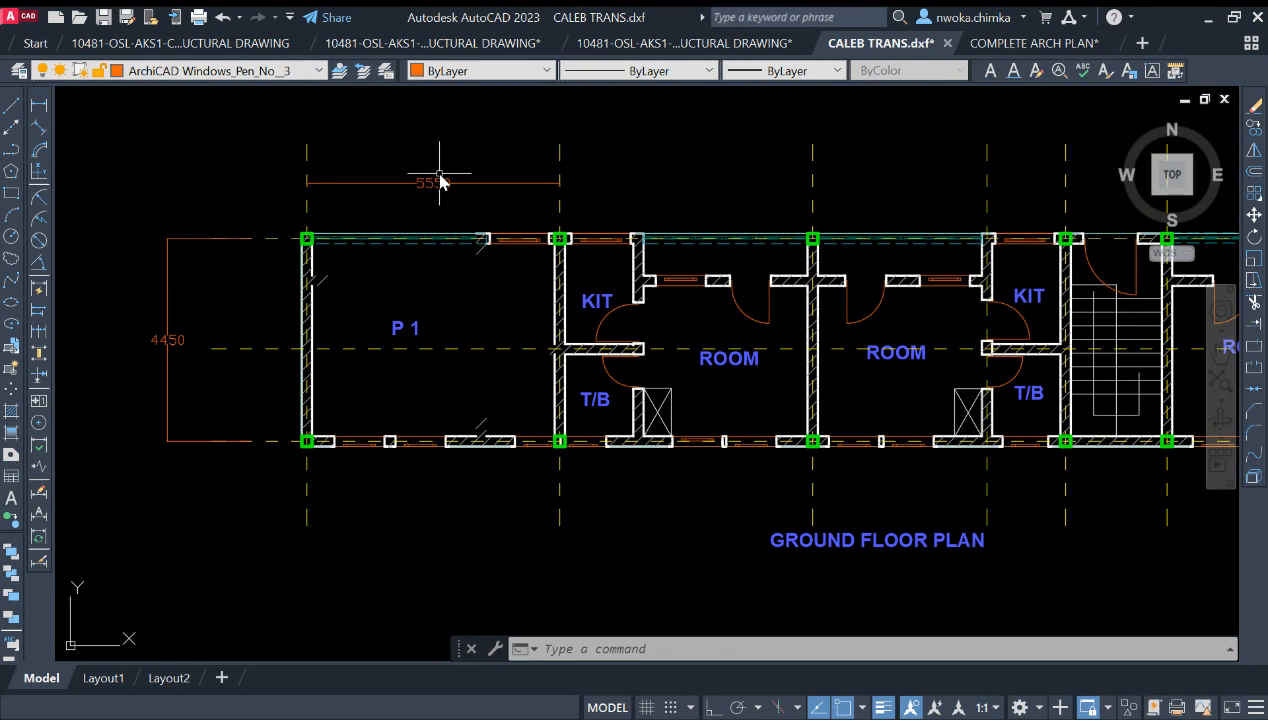
Erase the horizontal and vertical dimensions around panel P 1.
{"action": "left_click", "coordinate": [439, 173]}
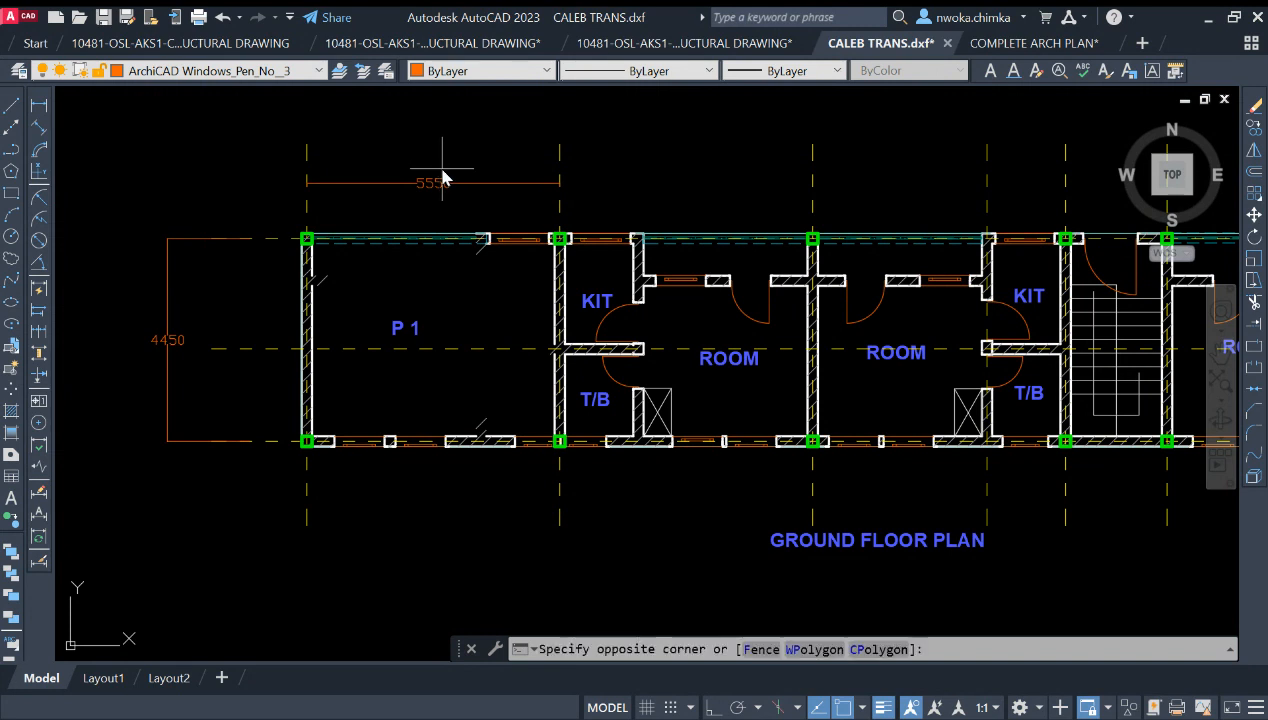
{"action": "left_click", "coordinate": [410, 192]}
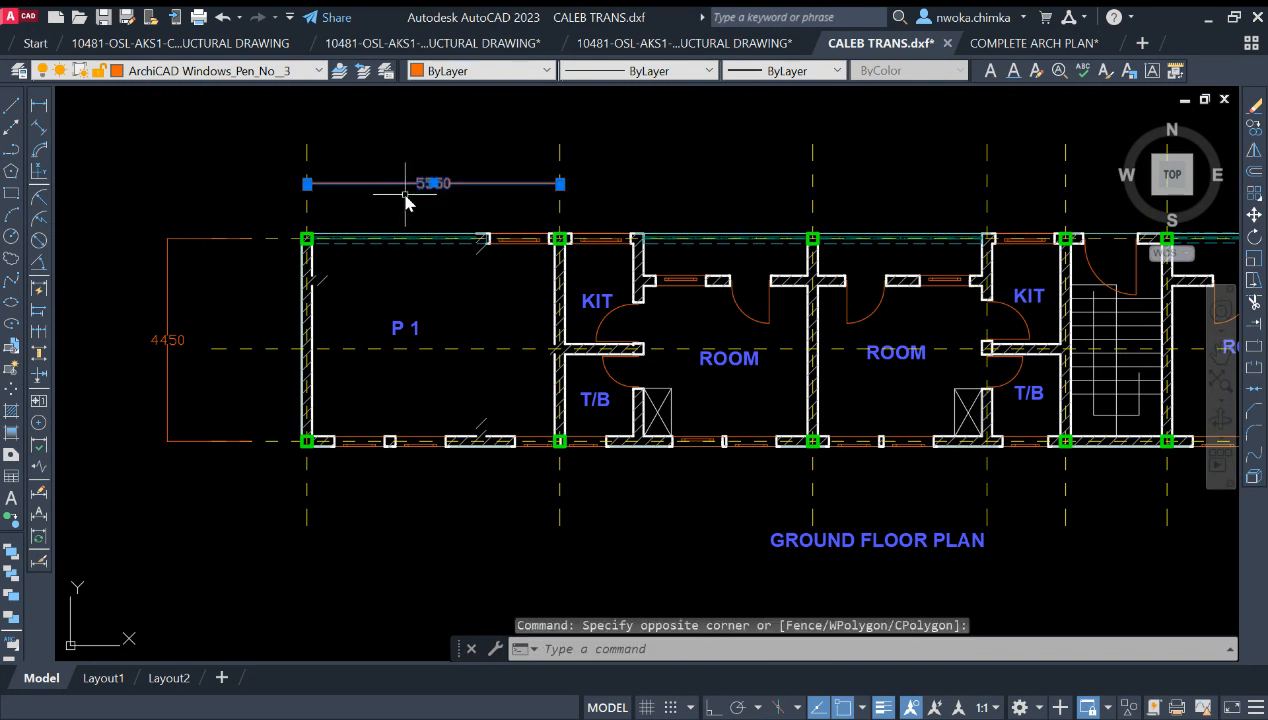
{"action": "left_click", "coordinate": [215, 287]}
{"action": "left_click", "coordinate": [157, 294]}
{"action": "type", "text": "e"}
{"action": "key", "text": "Return"}
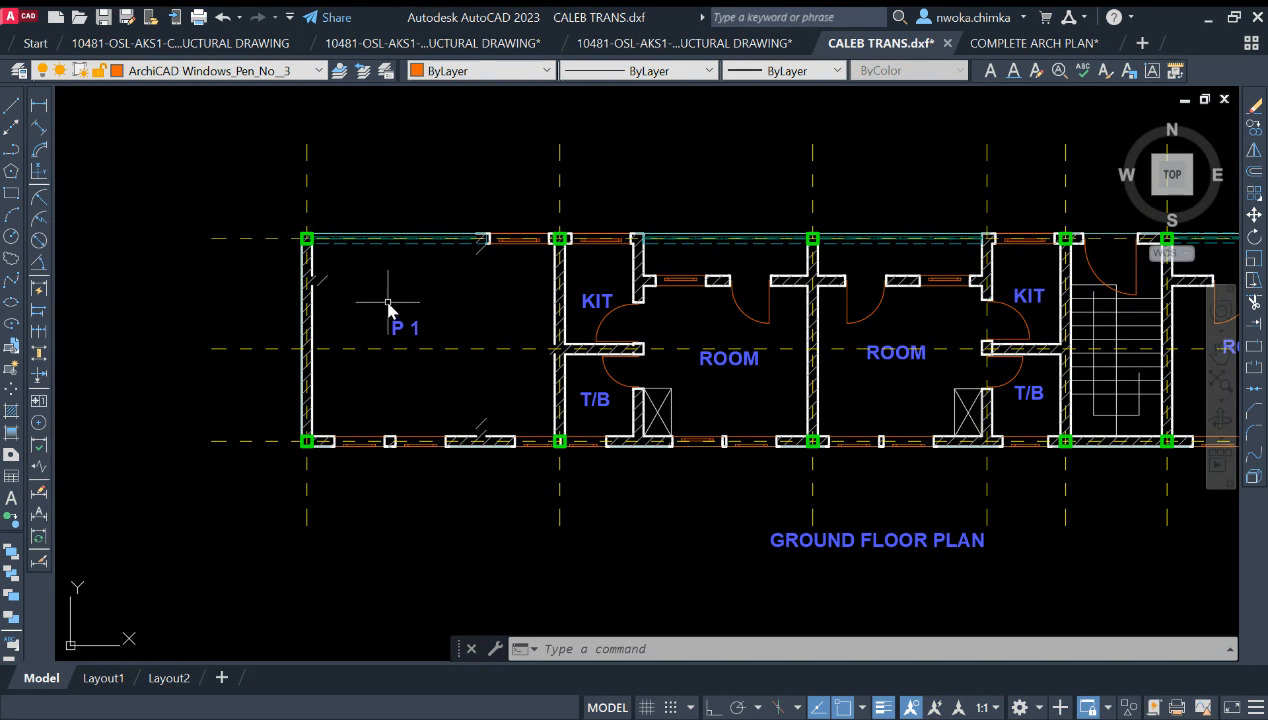
Draw a horizontal line in the empty area west of the floor plans, with Ortho on.
{"action": "scroll", "coordinate": [388, 298], "scroll_direction": "up", "scroll_amount": 2}
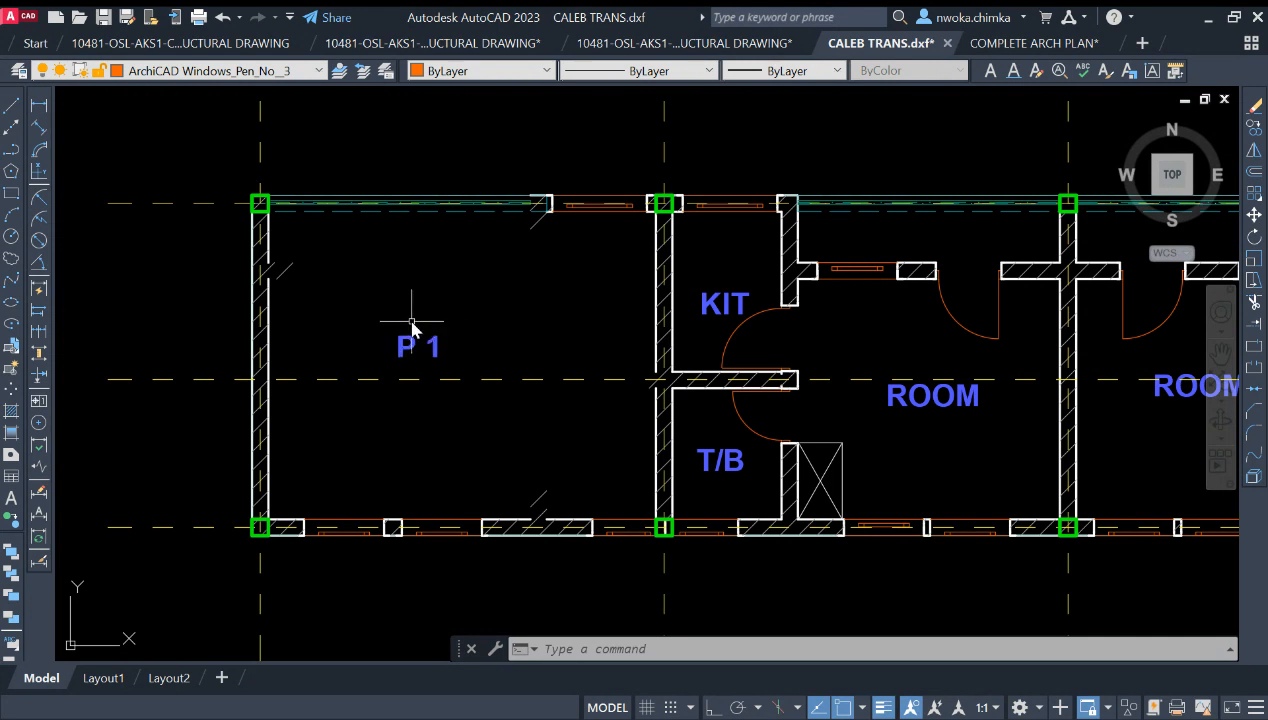
{"action": "scroll", "coordinate": [413, 325], "scroll_direction": "down", "scroll_amount": 2}
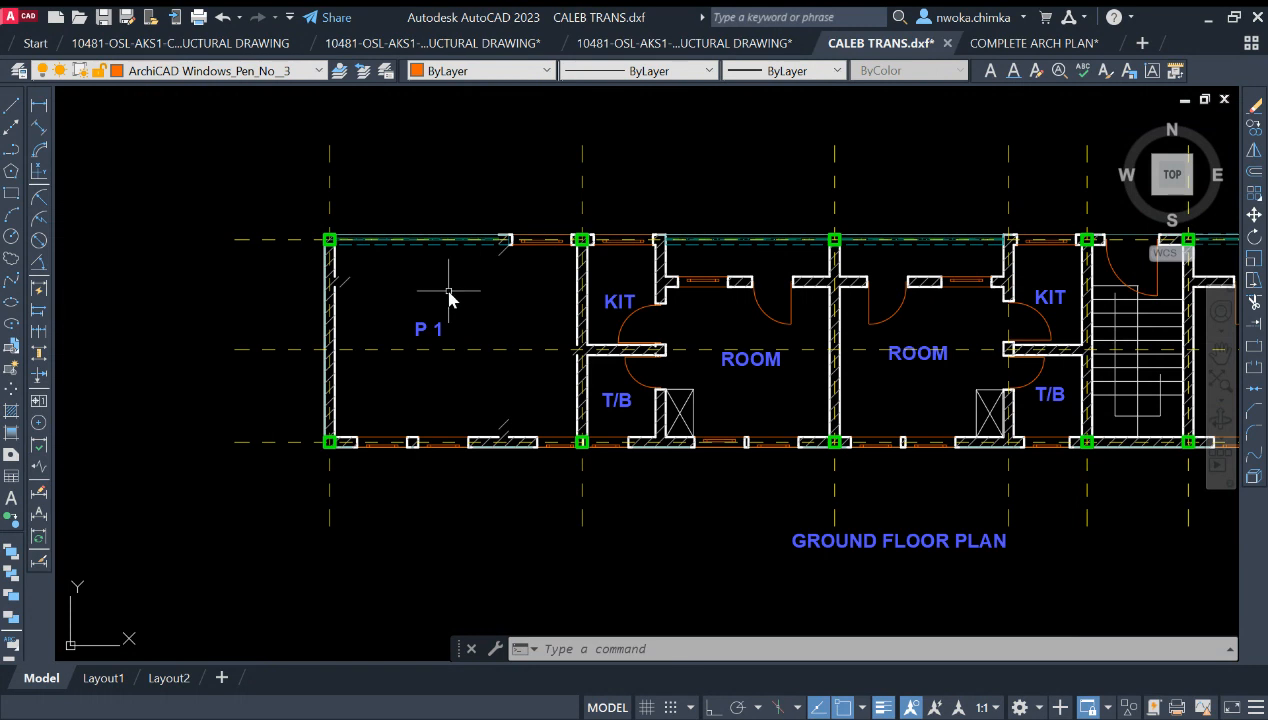
{"action": "middle_click_drag", "start_coordinate": [464, 204], "coordinate": [470, 310]}
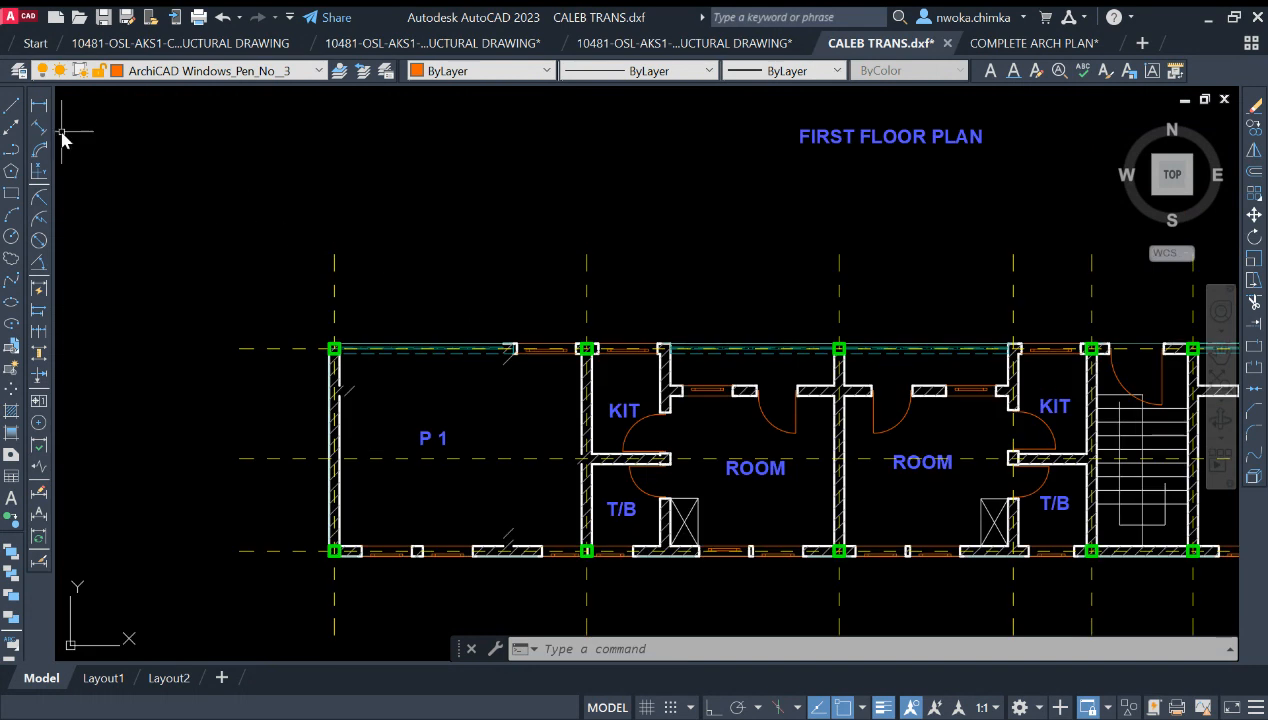
{"action": "left_click", "coordinate": [8, 113]}
{"action": "middle_click_drag", "start_coordinate": [379, 184], "coordinate": [504, 379]}
{"action": "scroll", "coordinate": [1036, 283], "scroll_direction": "down", "scroll_amount": 3}
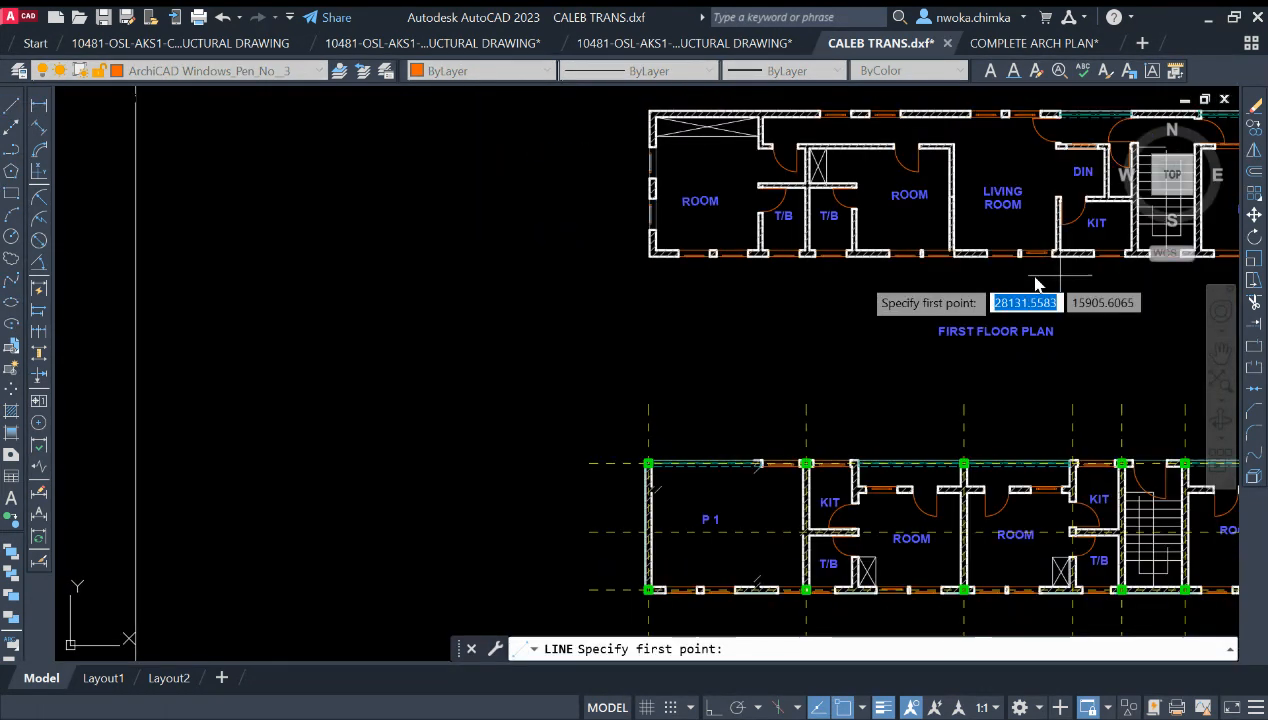
{"action": "left_click", "coordinate": [533, 269]}
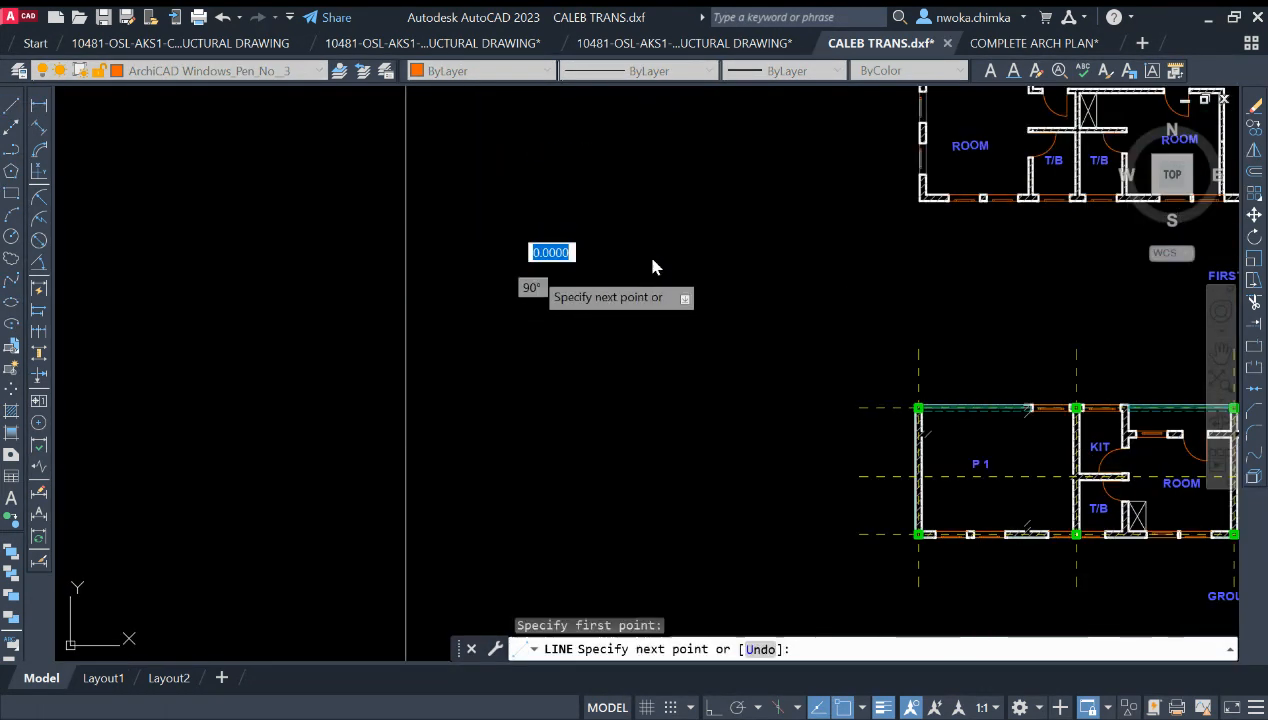
{"action": "key", "text": "F8"}
{"action": "left_click", "coordinate": [793, 270]}
{"action": "key", "text": "Escape"}
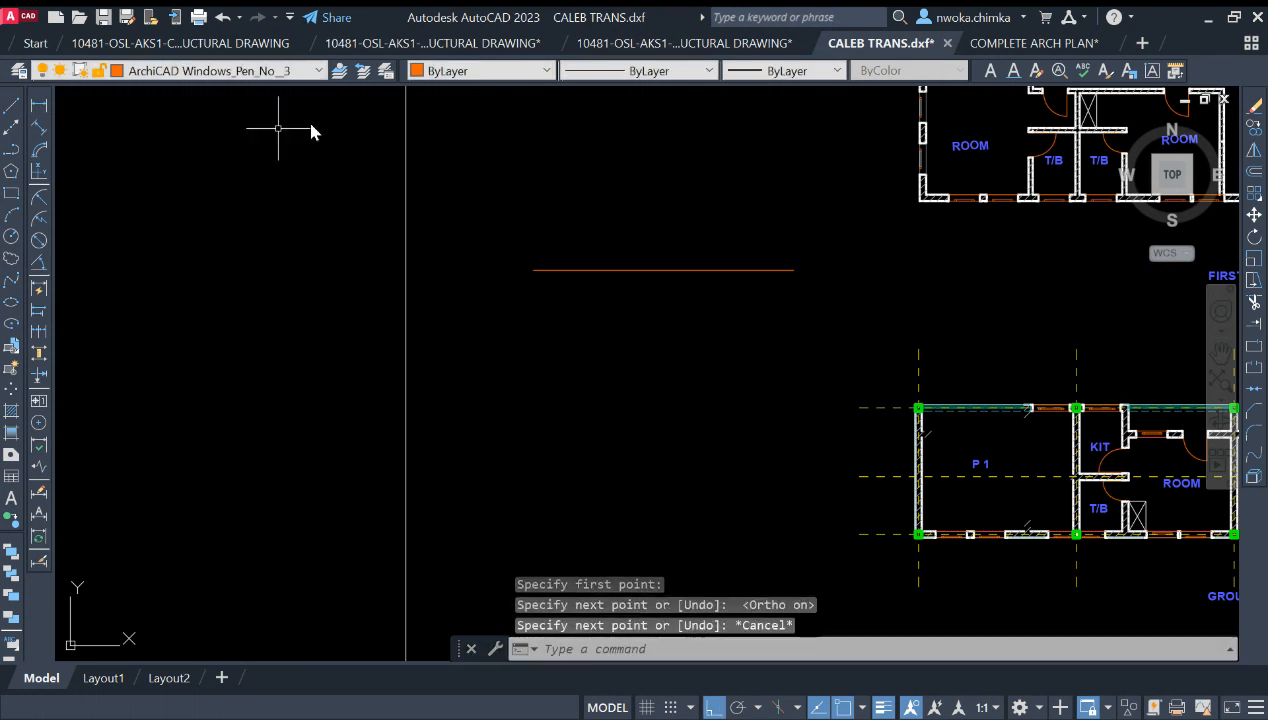
Draw a circle with a radius of about 604 above the horizontal line as a stick figure's head.
{"action": "left_click", "coordinate": [11, 104]}
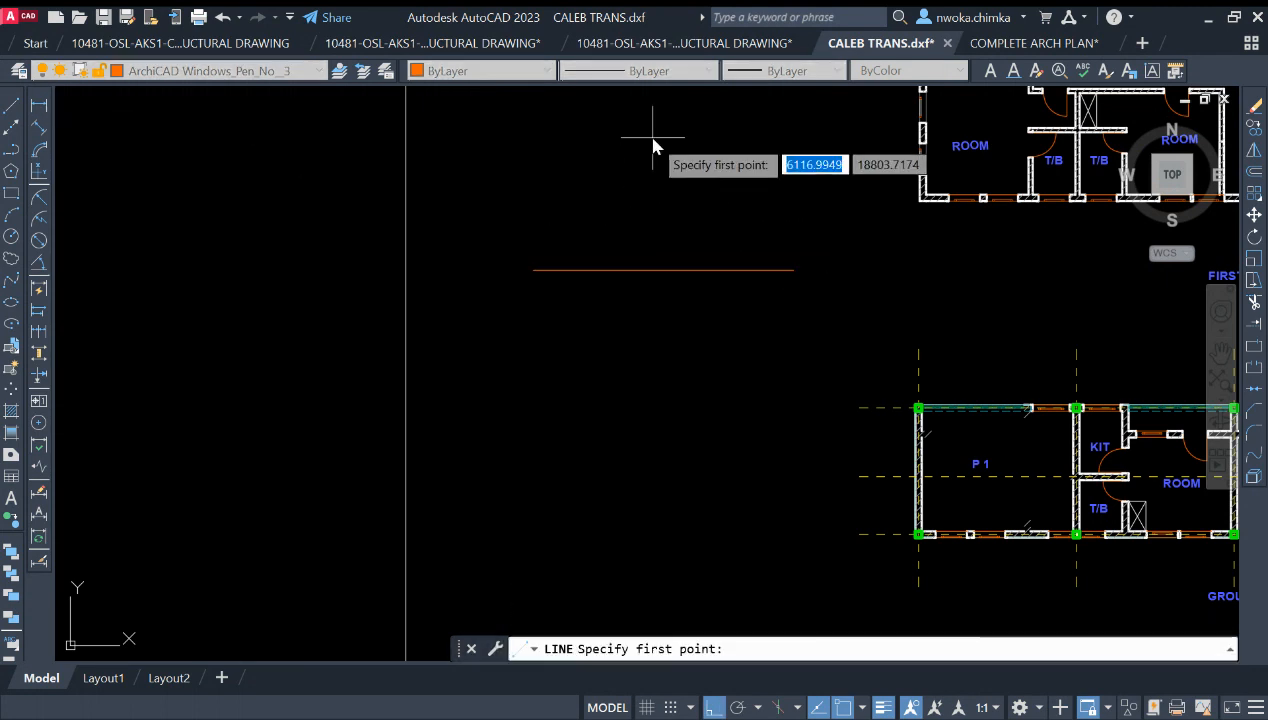
{"action": "key", "text": "Escape"}
{"action": "left_click", "coordinate": [12, 236]}
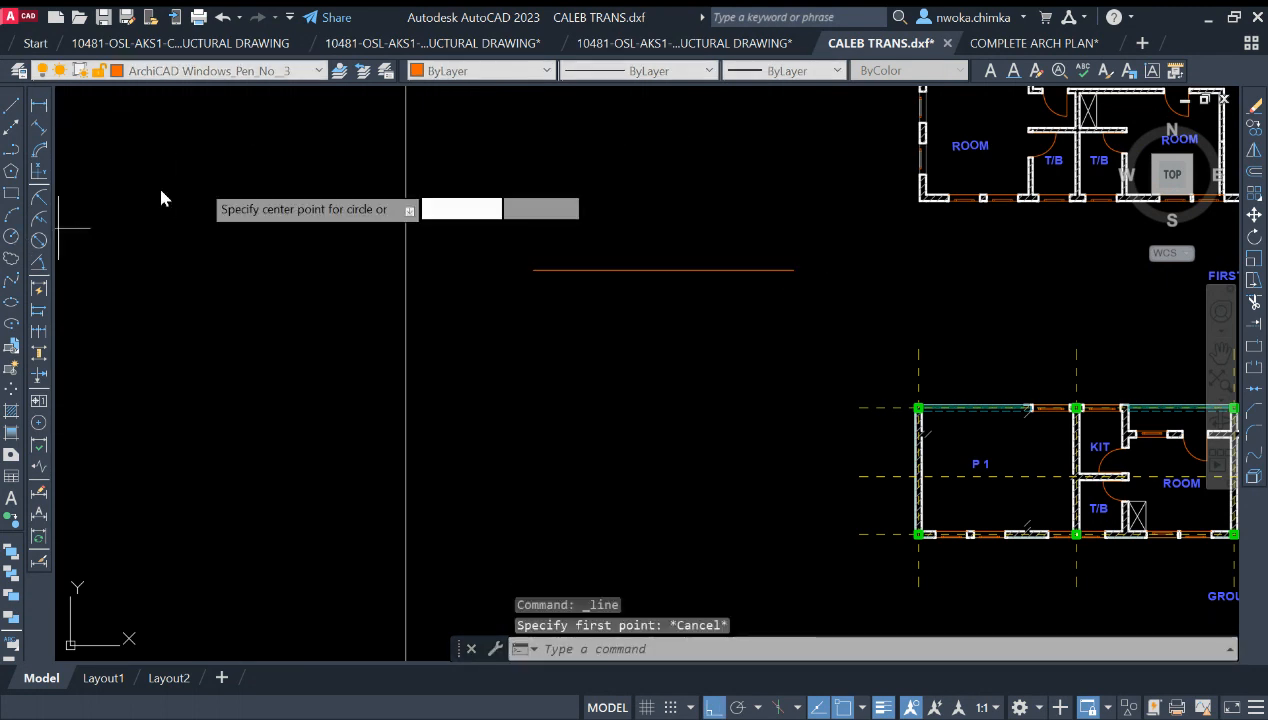
{"action": "left_click", "coordinate": [640, 160]}
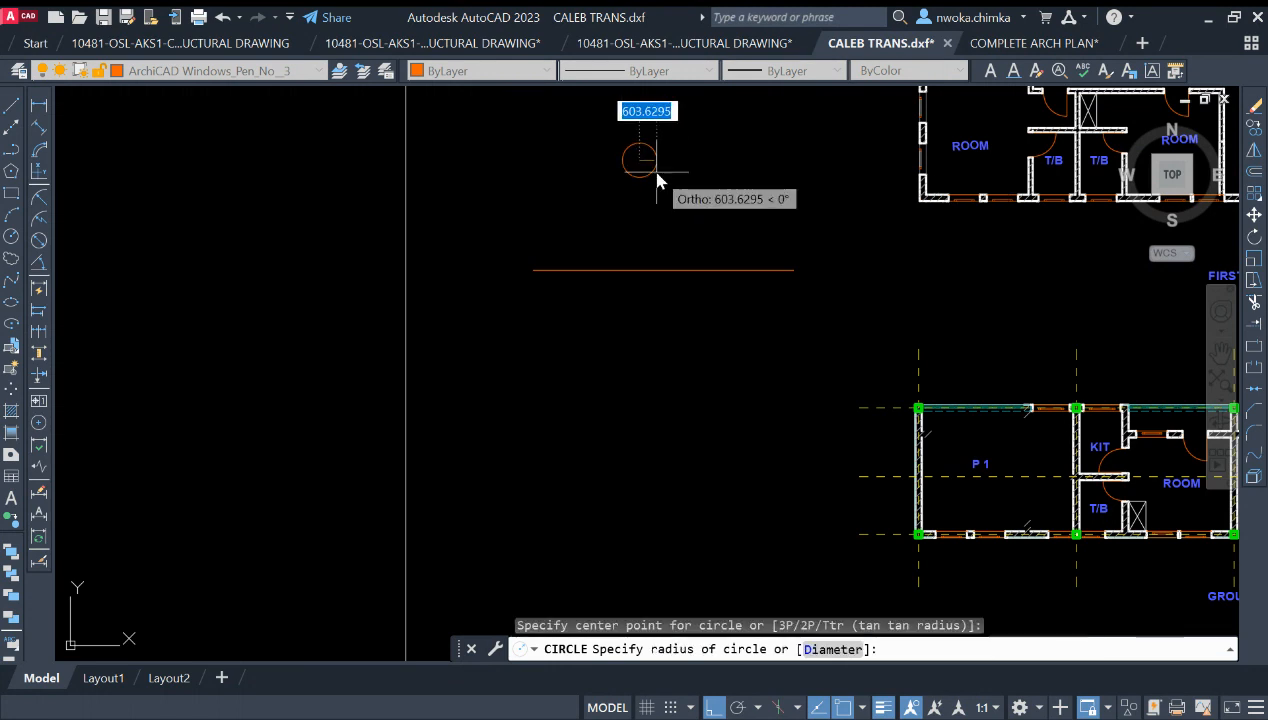
{"action": "left_click", "coordinate": [657, 180]}
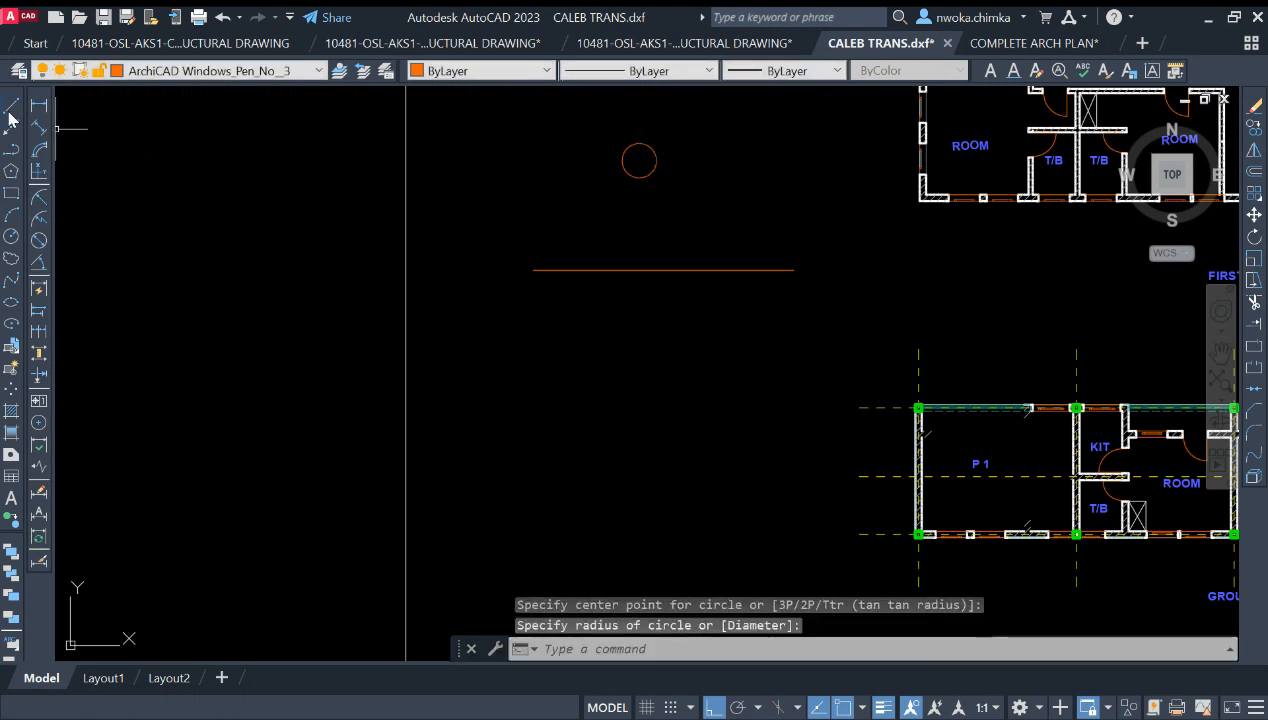
Draw the stick figure's vertical torso below the head and two slanted legs from its lower end.
{"action": "type", "text": "l"}
{"action": "key", "text": "Return"}
{"action": "left_click", "coordinate": [640, 160]}
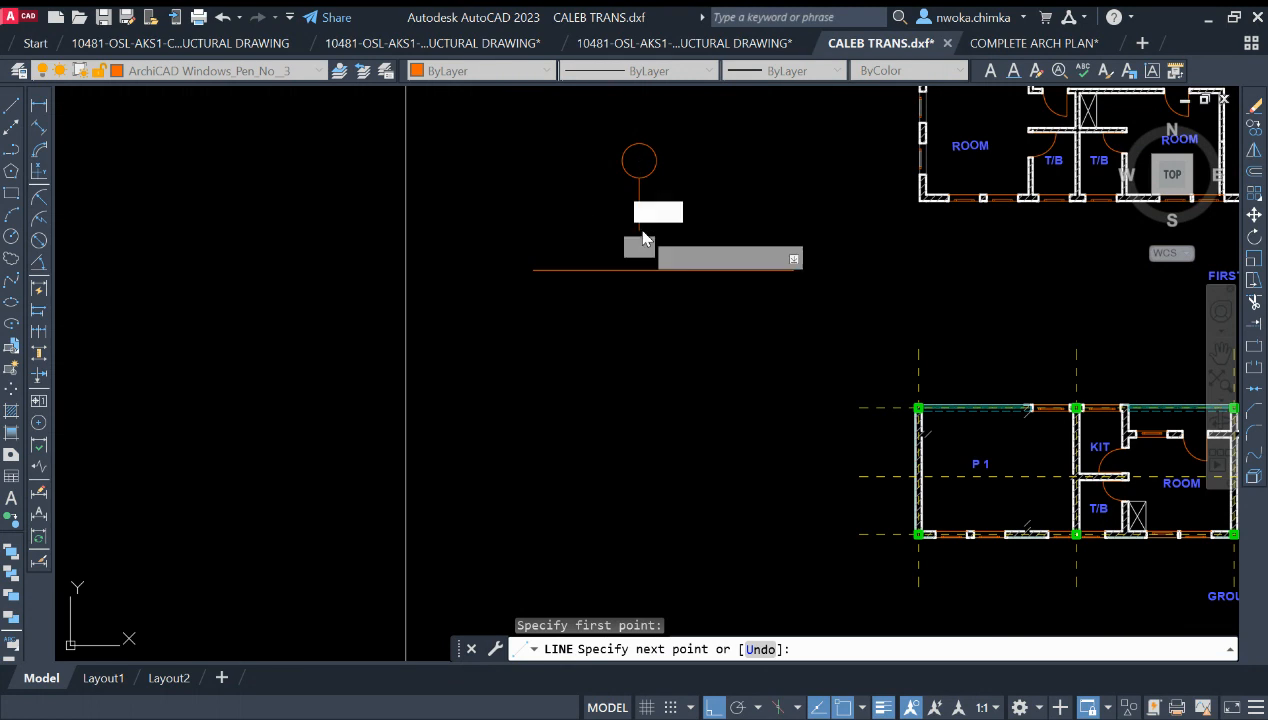
{"action": "left_click", "coordinate": [641, 229]}
{"action": "key", "text": "F8"}
{"action": "left_click", "coordinate": [614, 246]}
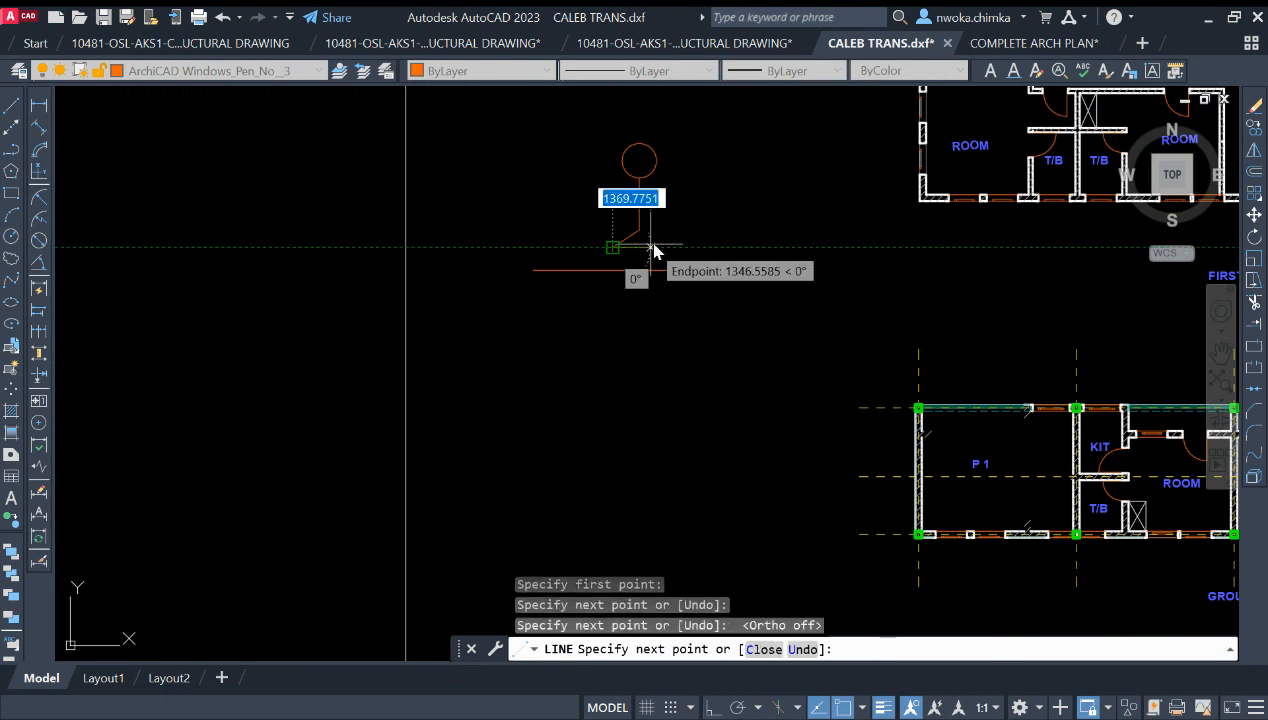
{"action": "key", "text": "F8"}
{"action": "key", "text": "Escape"}
{"action": "left_click", "coordinate": [644, 238]}
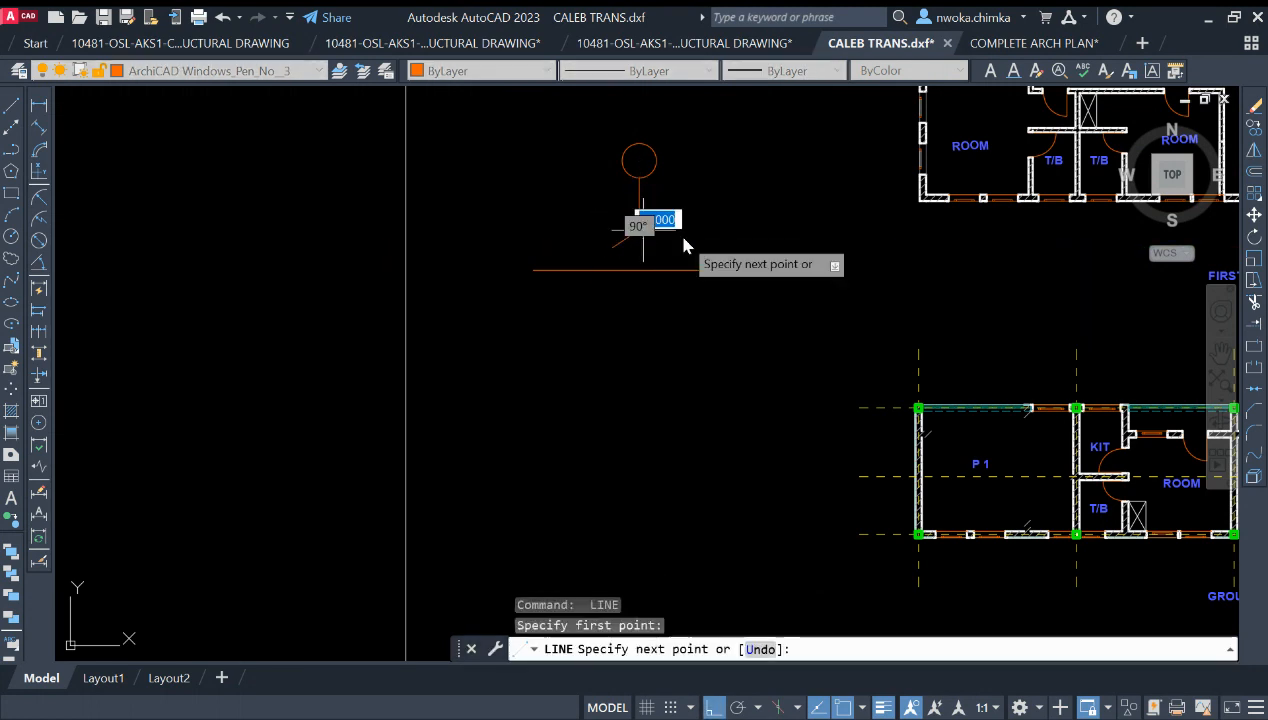
{"action": "key", "text": "F8"}
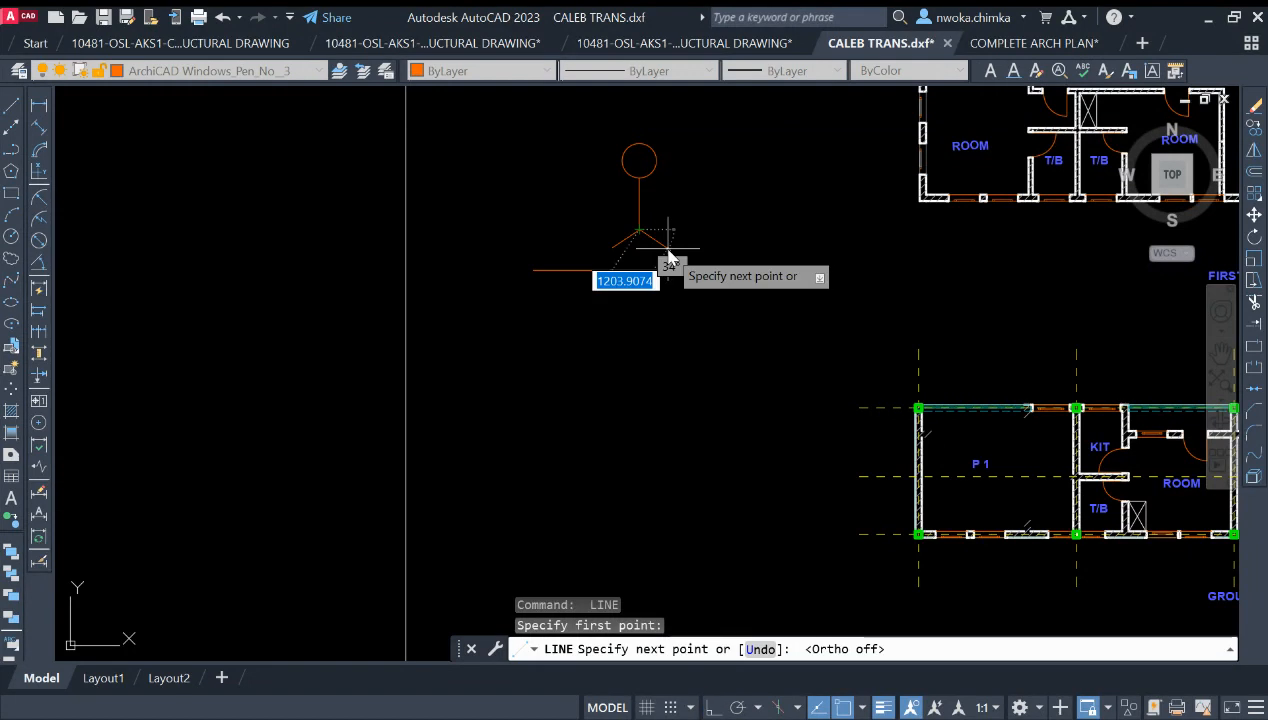
{"action": "key", "text": "Escape"}
Draw two bent arms, one on each side of the stick figure's torso.
{"action": "key", "text": "Return"}
{"action": "left_click", "coordinate": [640, 205]}
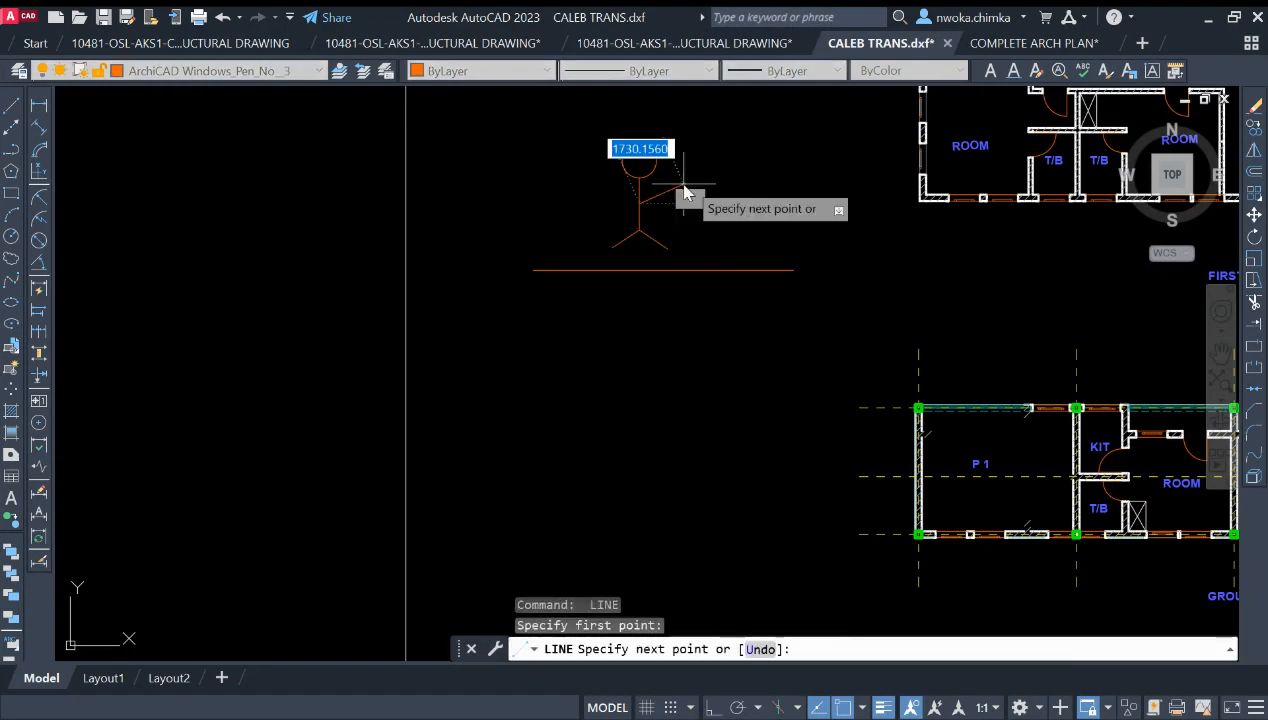
{"action": "left_click", "coordinate": [690, 181]}
{"action": "left_click", "coordinate": [698, 196]}
{"action": "key", "text": "Return"}
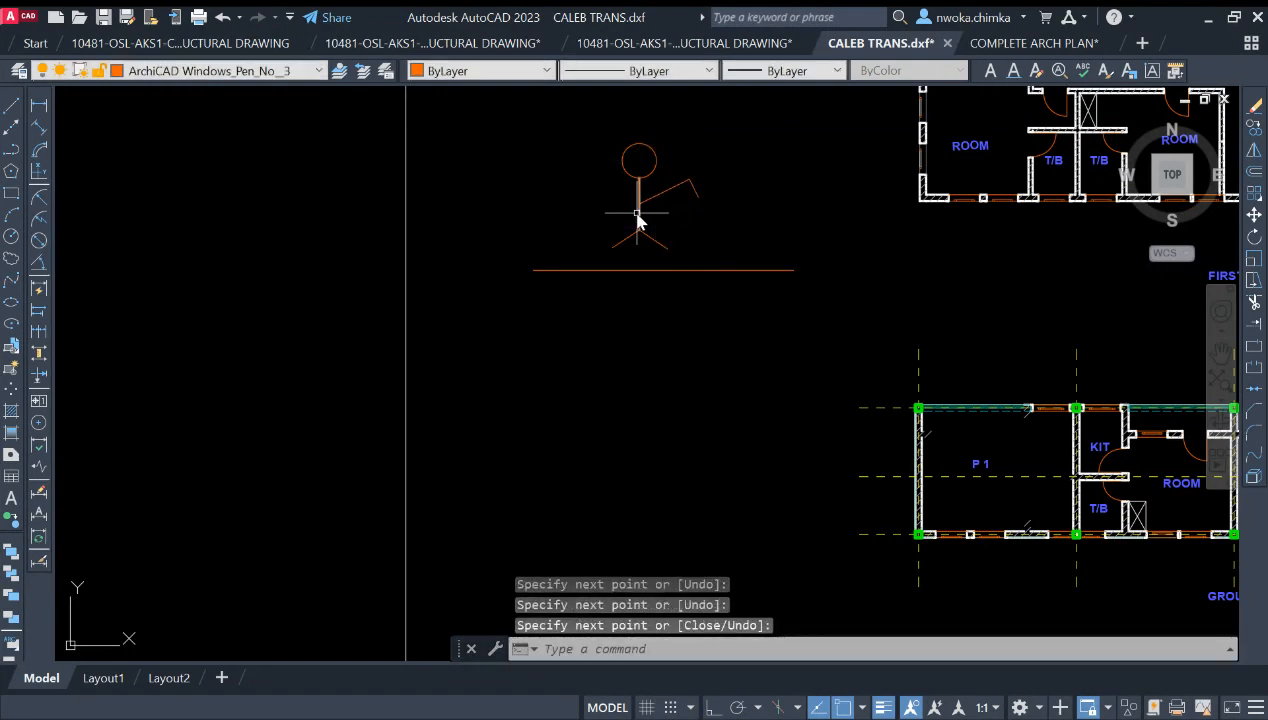
{"action": "key", "text": "Return"}
{"action": "left_click", "coordinate": [631, 197]}
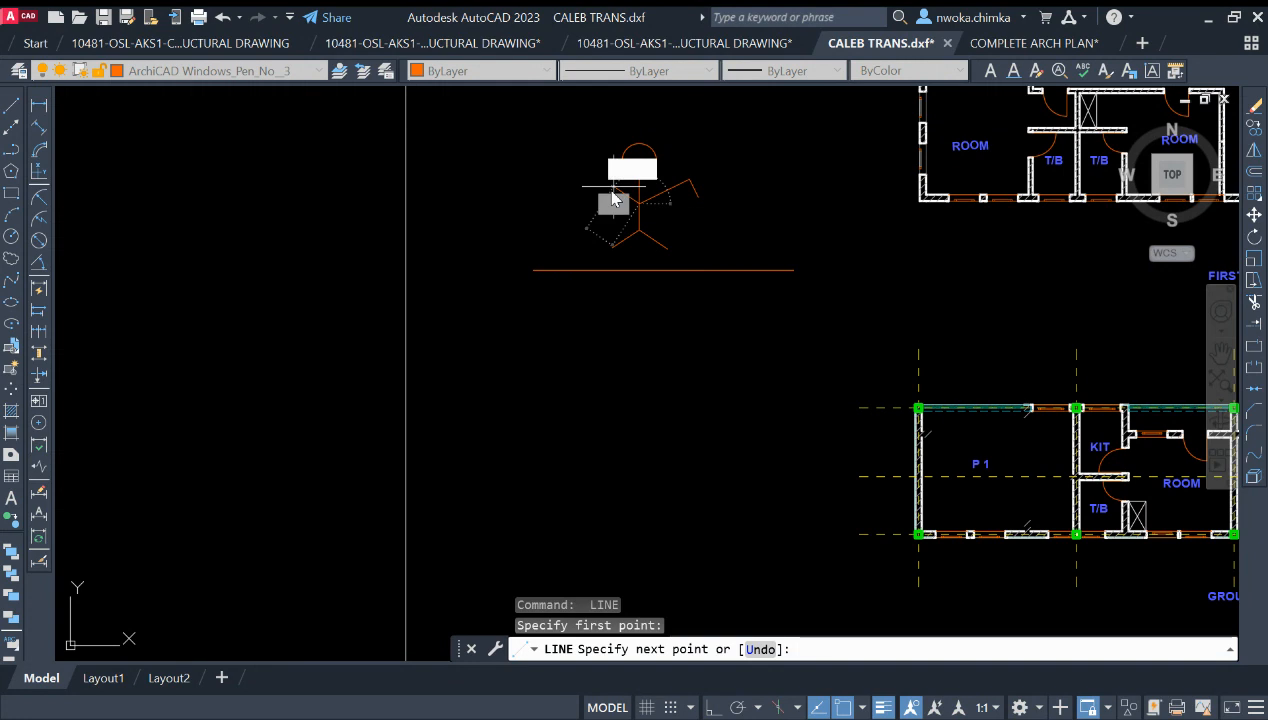
{"action": "left_click", "coordinate": [600, 189]}
{"action": "left_click", "coordinate": [611, 211]}
{"action": "key", "text": "Escape"}
{"action": "type", "text": "0"}
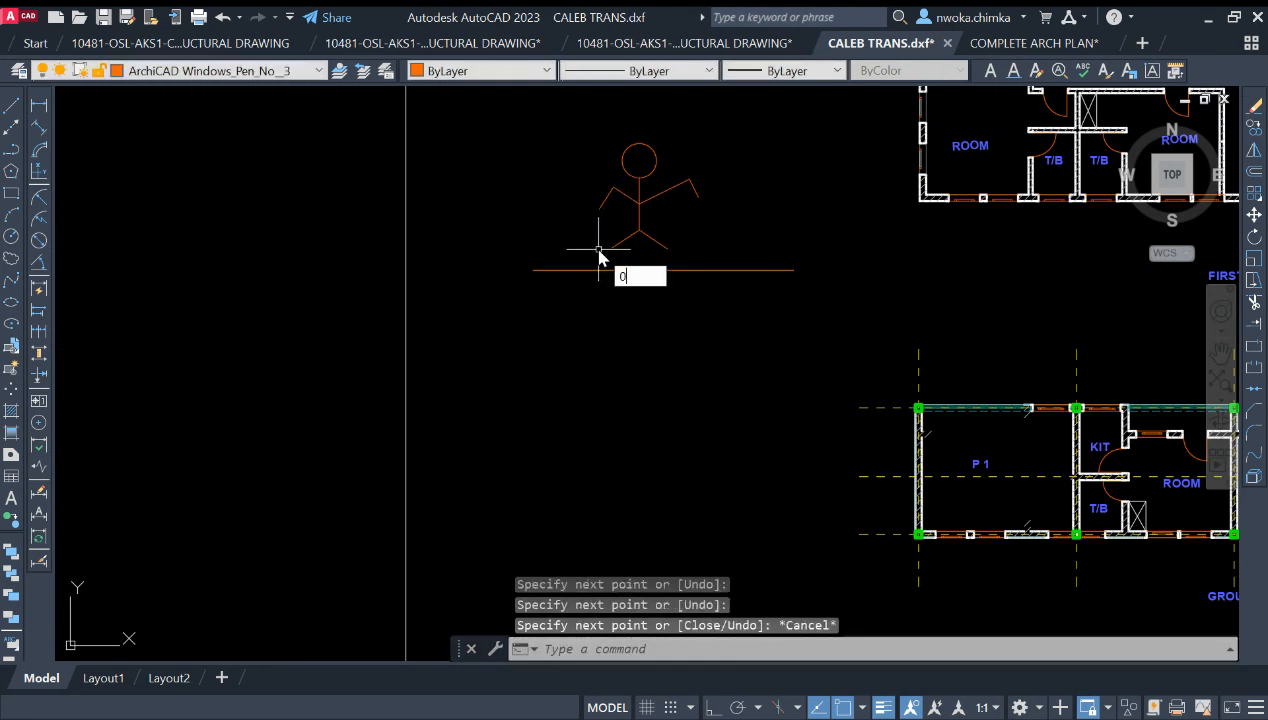
{"action": "key", "text": "Return"}
{"action": "key", "text": "Escape"}
Offset the horizontal line under the stick figure downward by 150 to form the slab thickness.
{"action": "type", "text": "o"}
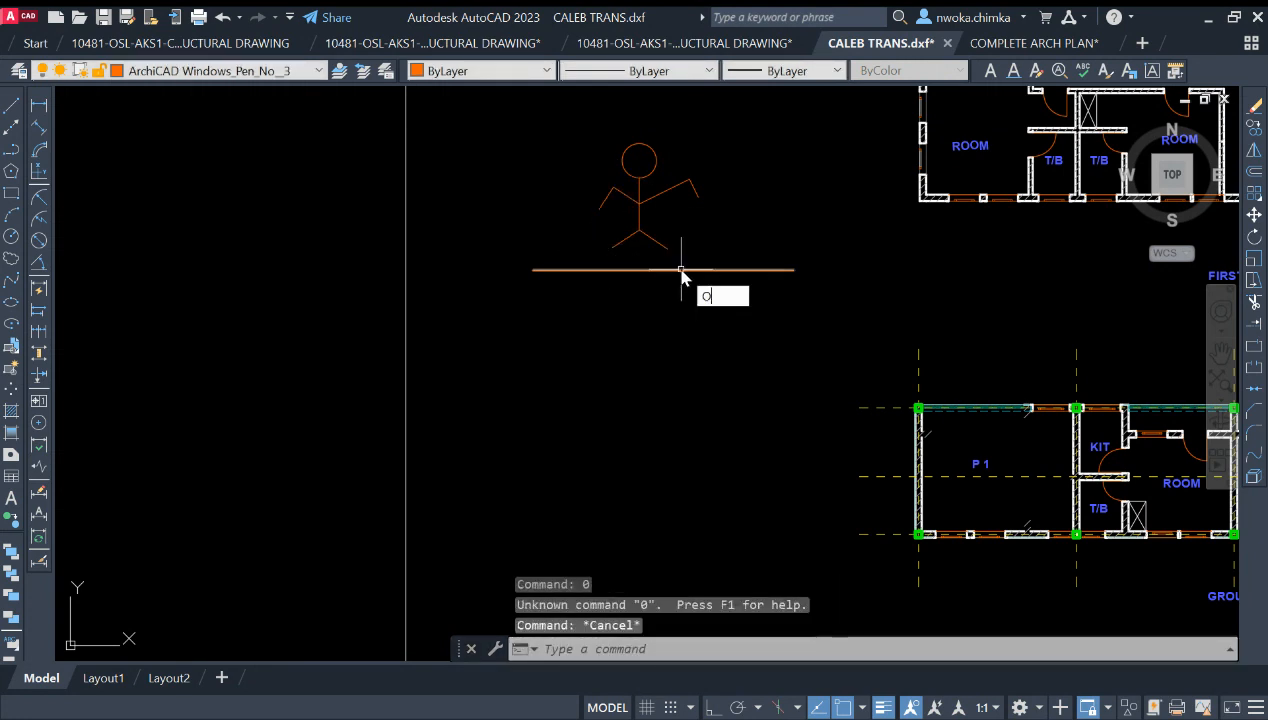
{"action": "key", "text": "Return"}
{"action": "type", "text": "150"}
{"action": "key", "text": "Return"}
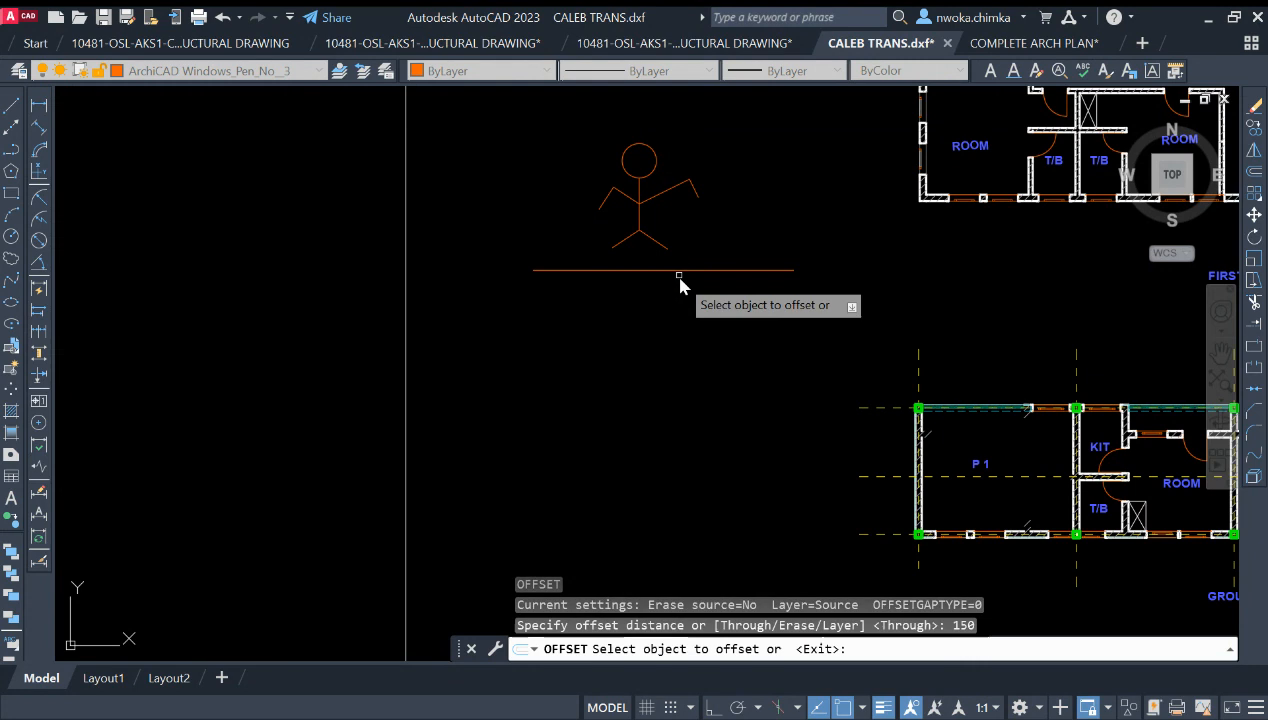
{"action": "left_click", "coordinate": [679, 270]}
{"action": "left_click", "coordinate": [679, 343]}
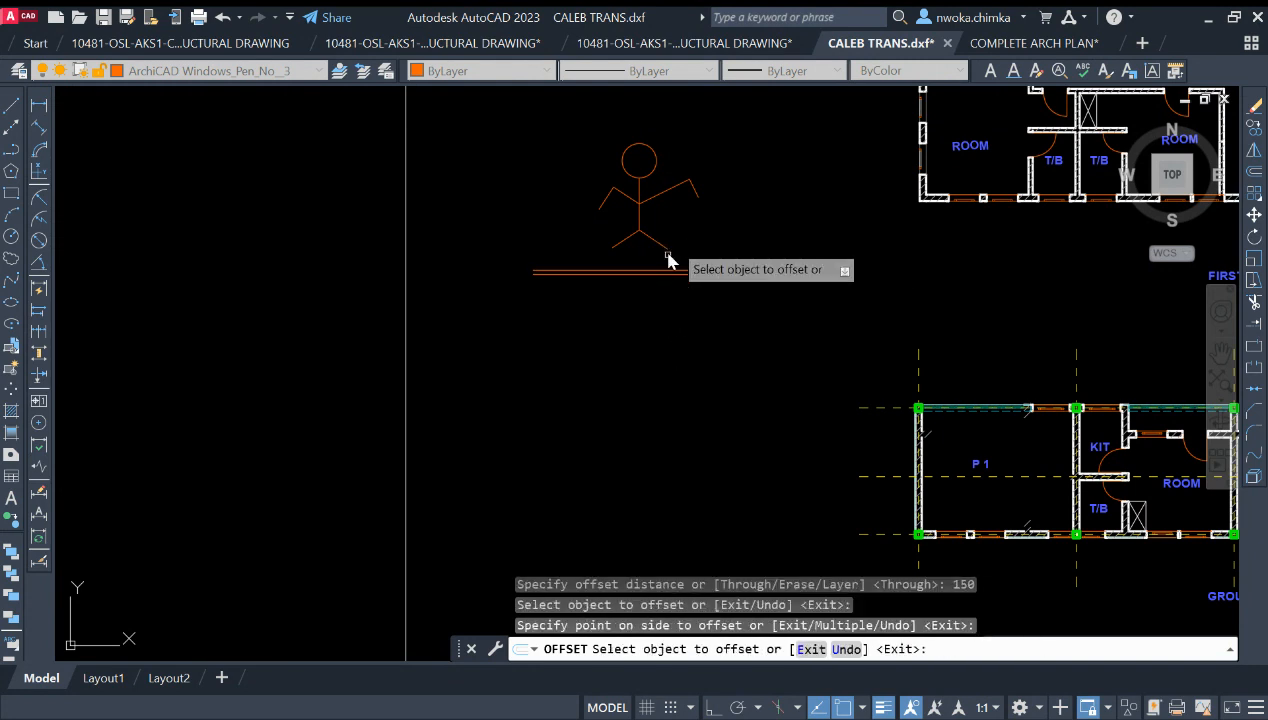
{"action": "scroll", "coordinate": [694, 278], "scroll_direction": "up", "scroll_amount": 2}
{"action": "key", "text": "Escape"}
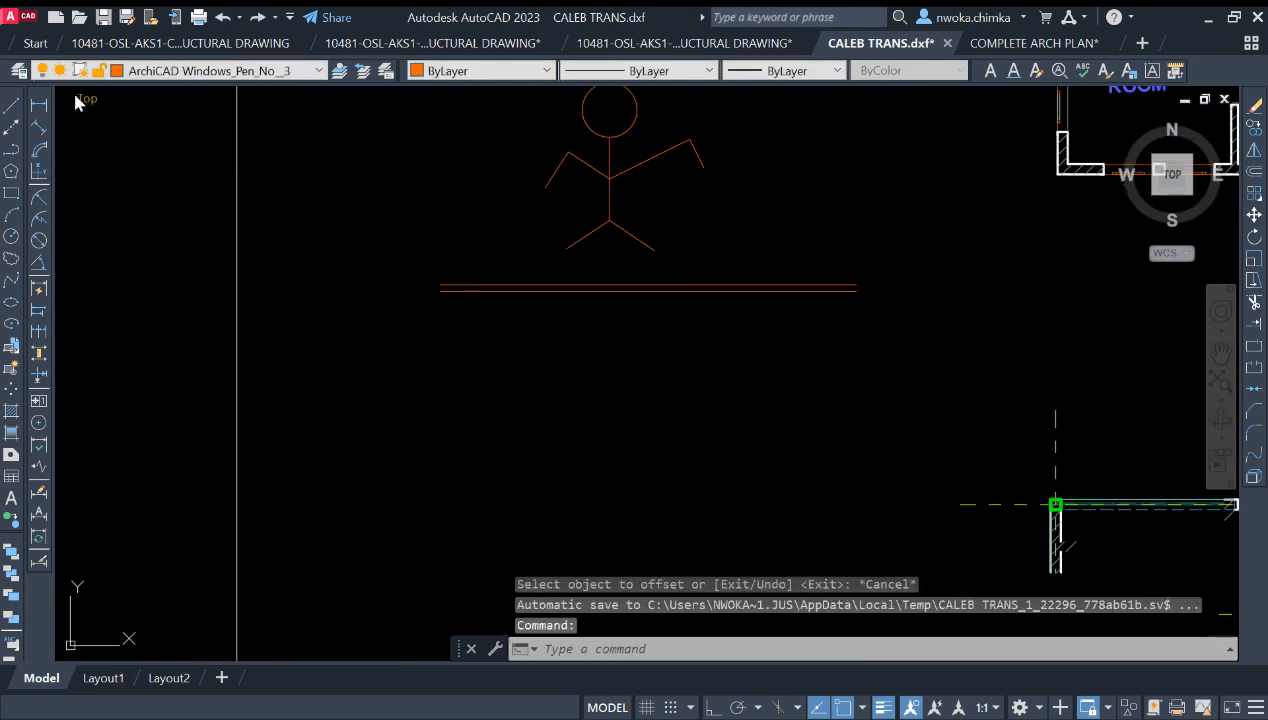
{"action": "left_click", "coordinate": [40, 106]}
{"action": "left_click", "coordinate": [439, 286]}
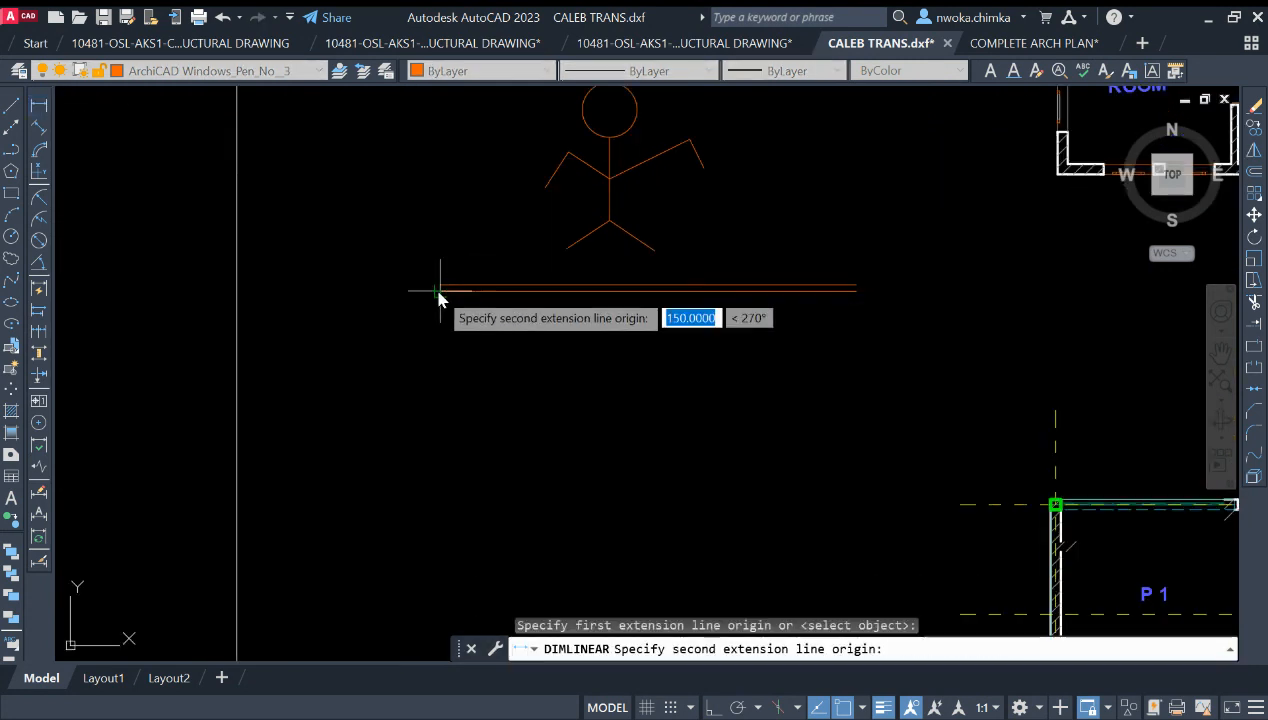
{"action": "left_click", "coordinate": [440, 292]}
{"action": "key", "text": "Escape"}
{"action": "key", "text": "Escape"}
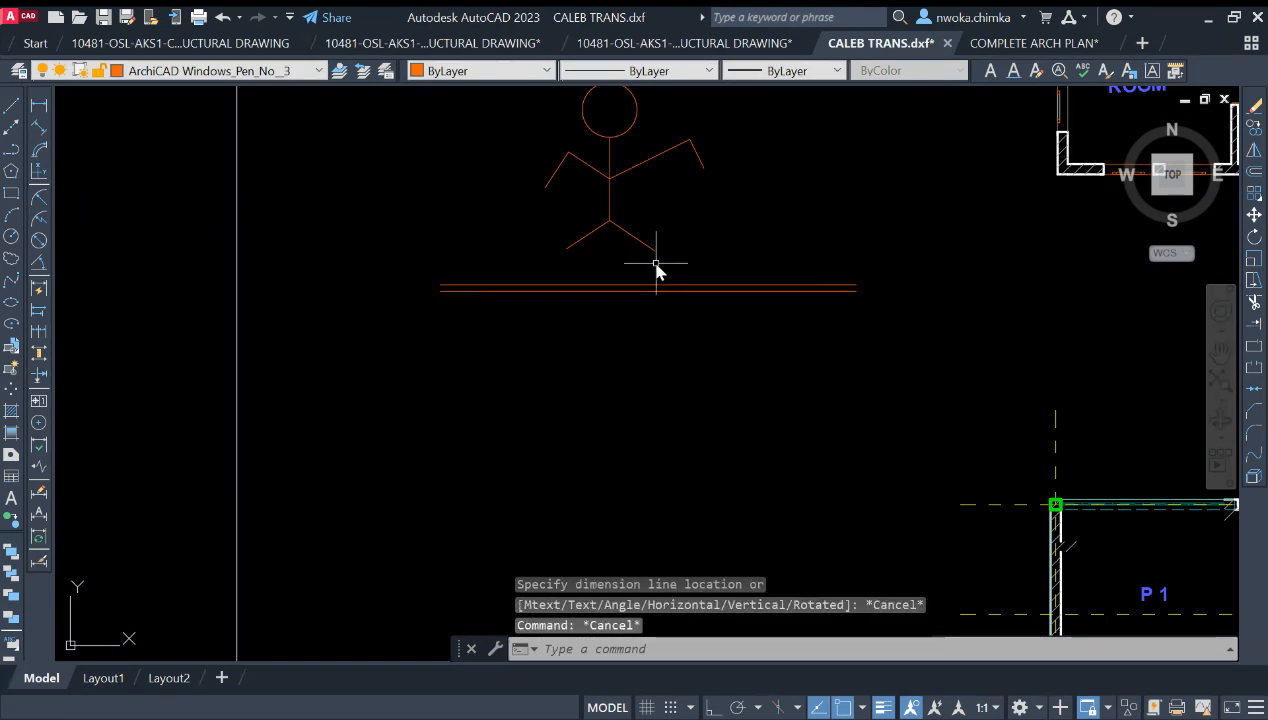
Close both ends of the slab outline with short vertical lines.
{"action": "left_click", "coordinate": [440, 291]}
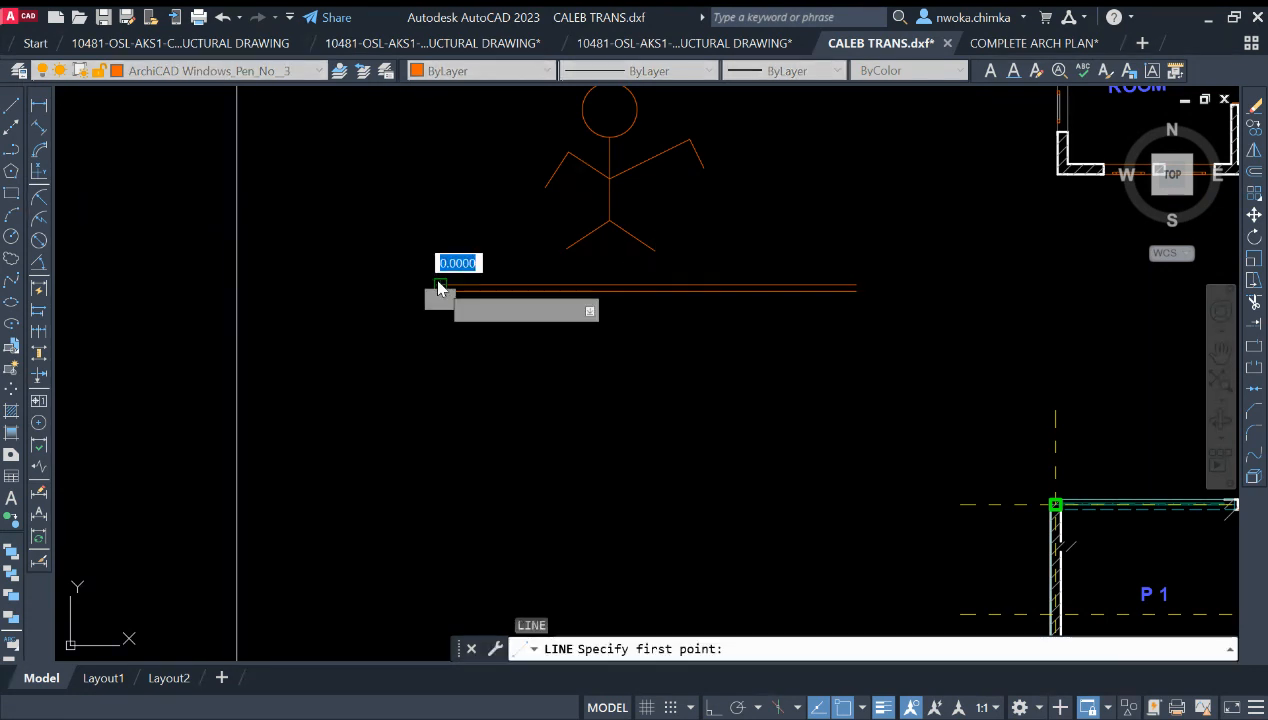
{"action": "key", "text": "Escape"}
{"action": "key", "text": "space"}
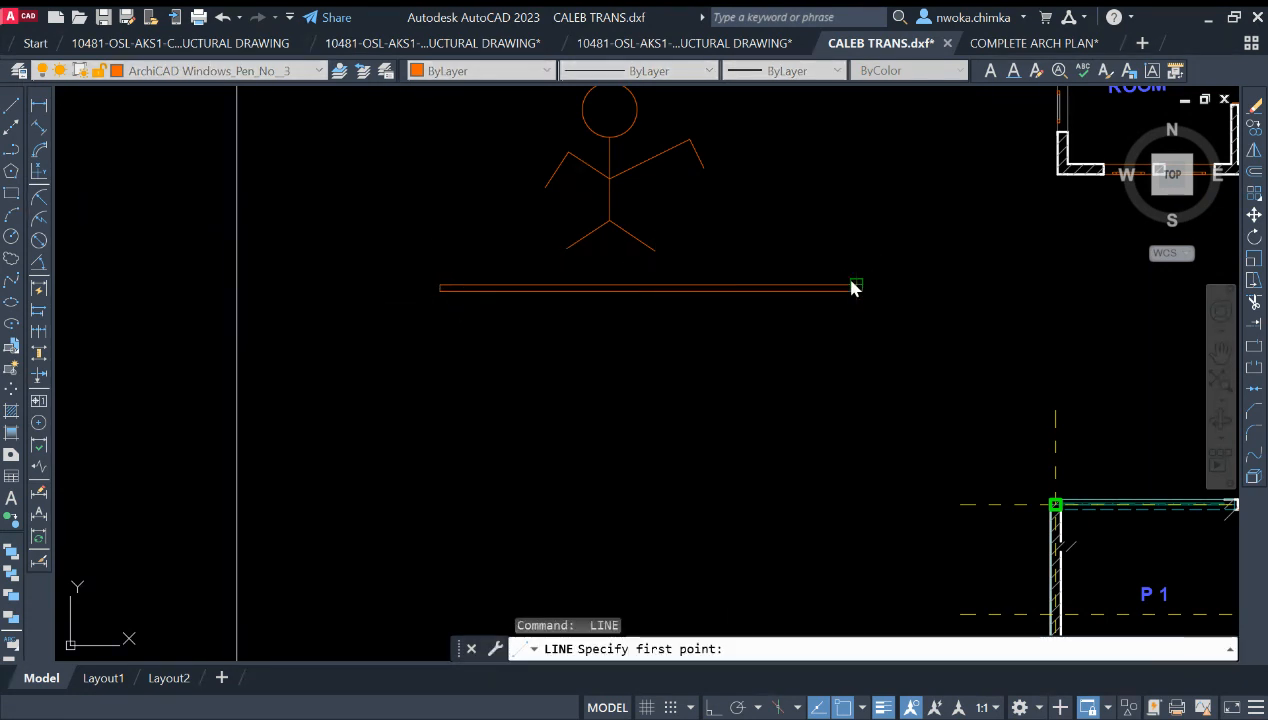
{"action": "left_click", "coordinate": [856, 287]}
{"action": "key", "text": "Escape"}
{"action": "scroll", "coordinate": [850, 300], "scroll_direction": "down", "scroll_amount": 3}
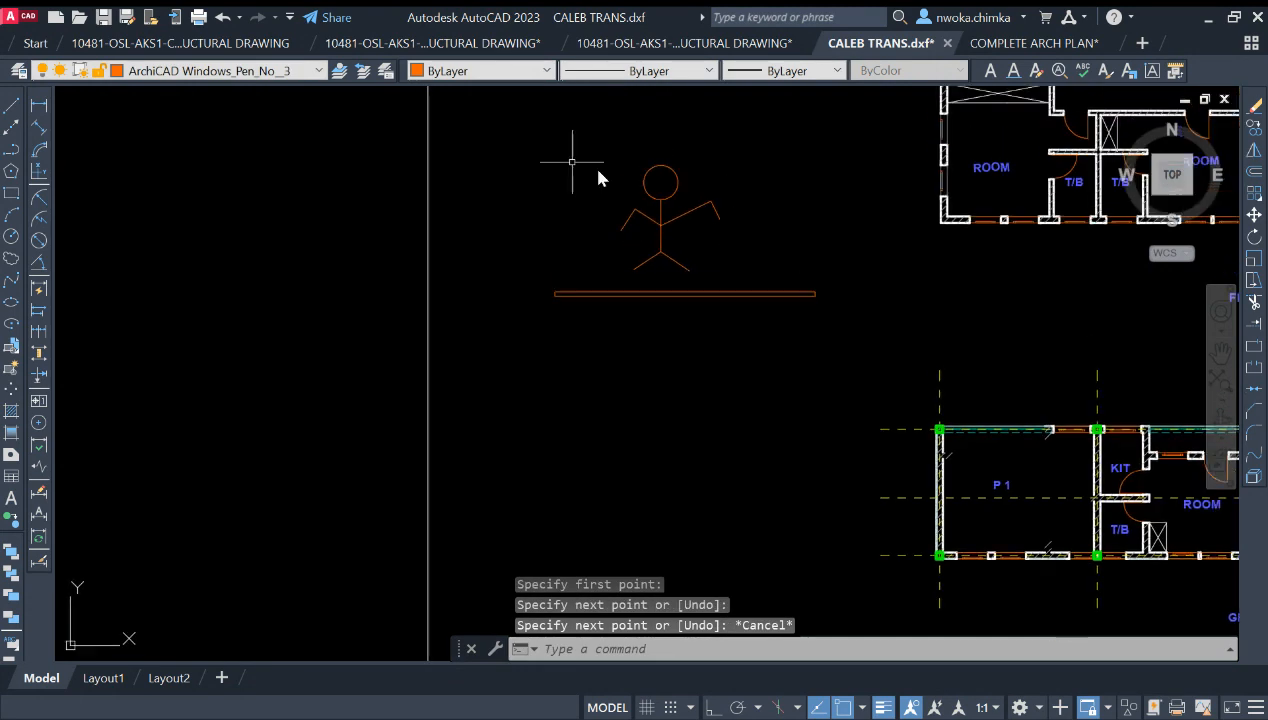
Move the whole stick figure down so that its feet stand on the slab.
{"action": "left_click", "coordinate": [531, 143]}
{"action": "left_click", "coordinate": [770, 274]}
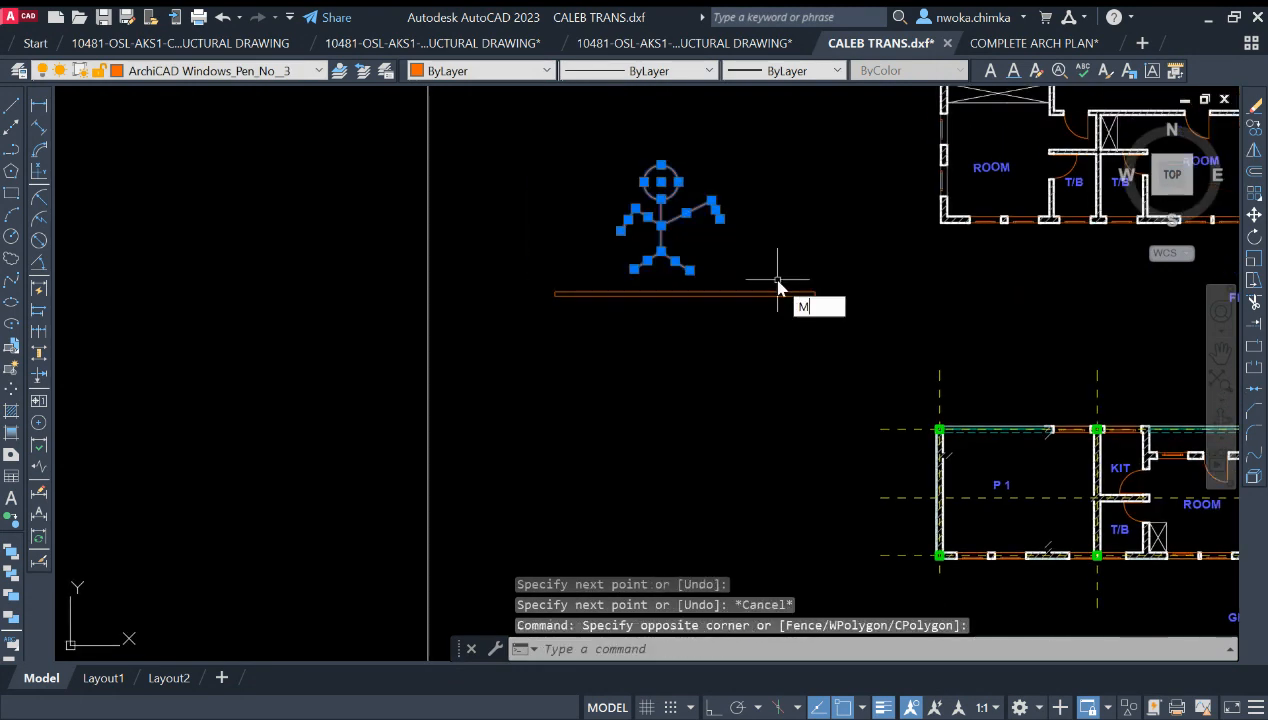
{"action": "type", "text": "m"}
{"action": "key", "text": "space"}
{"action": "scroll", "coordinate": [695, 276], "scroll_direction": "up", "scroll_amount": 2}
{"action": "left_click", "coordinate": [697, 279]}
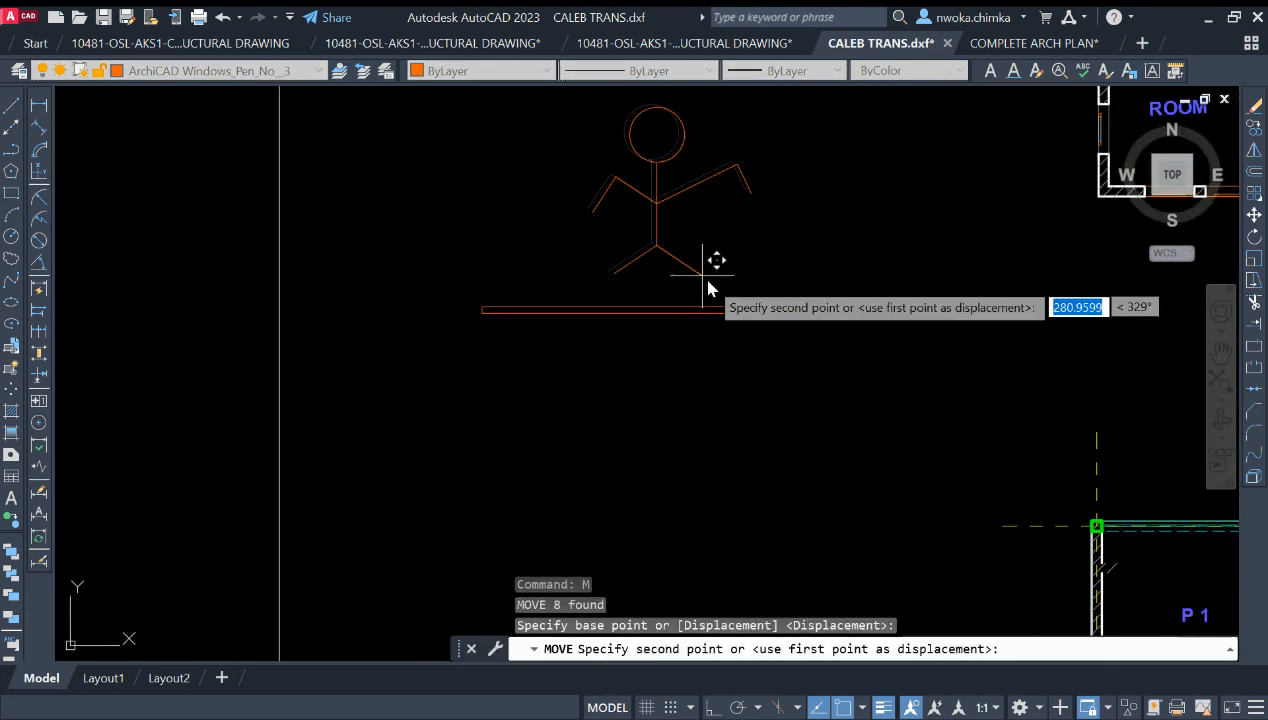
{"action": "left_click", "coordinate": [722, 292]}
{"action": "scroll", "coordinate": [652, 235], "scroll_direction": "down", "scroll_amount": 2}
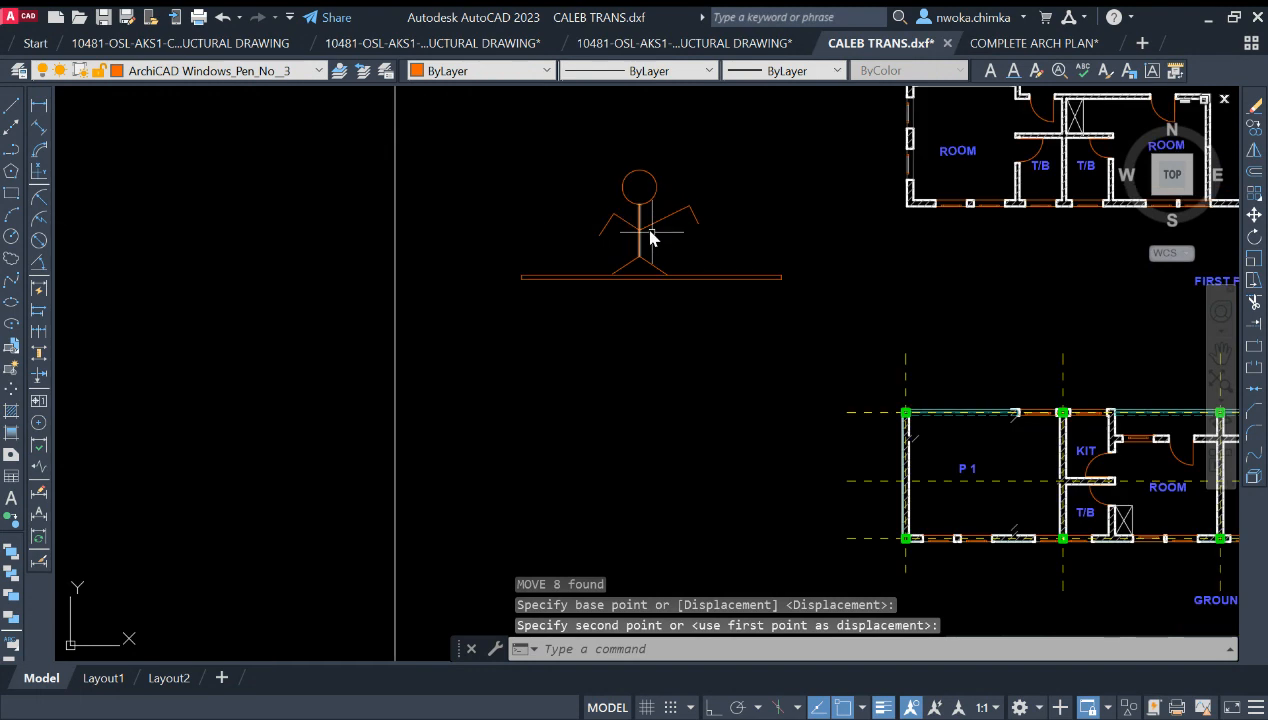
Copy the stick figure to a spot below the slab.
{"action": "left_click", "coordinate": [586, 157]}
{"action": "left_click", "coordinate": [737, 296]}
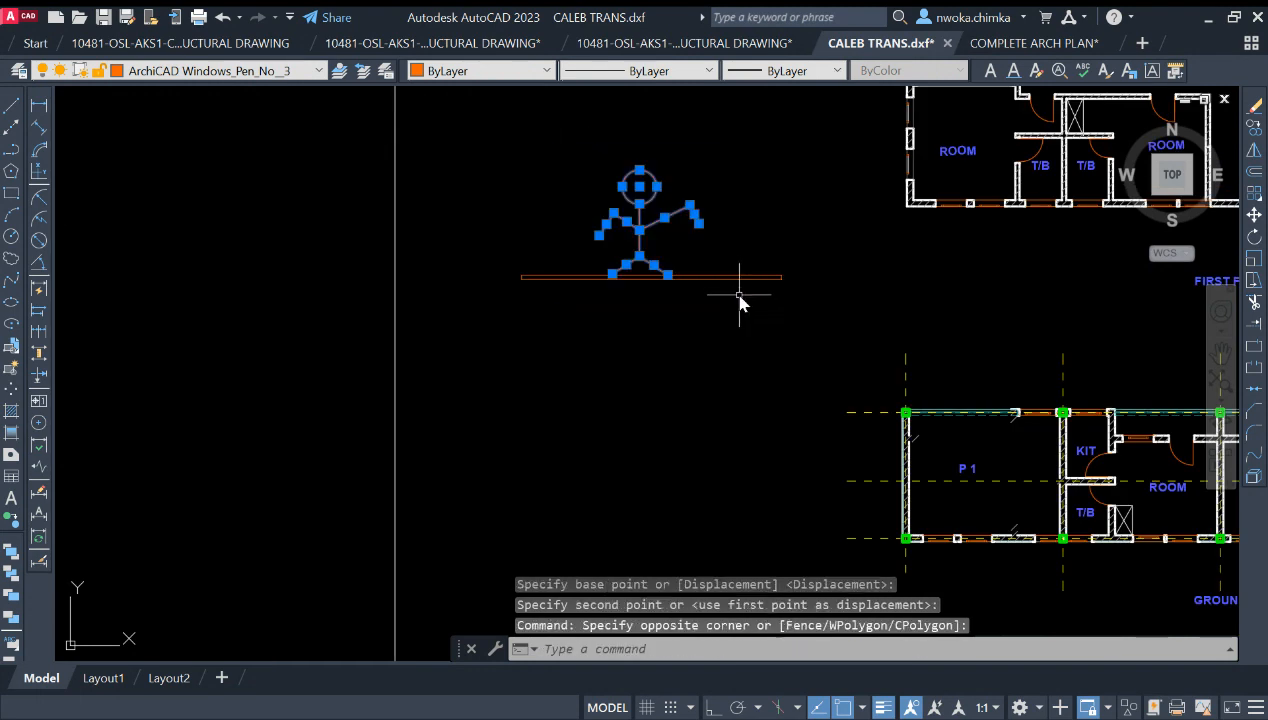
{"action": "type", "text": "co"}
{"action": "key", "text": "space"}
{"action": "left_click", "coordinate": [727, 156]}
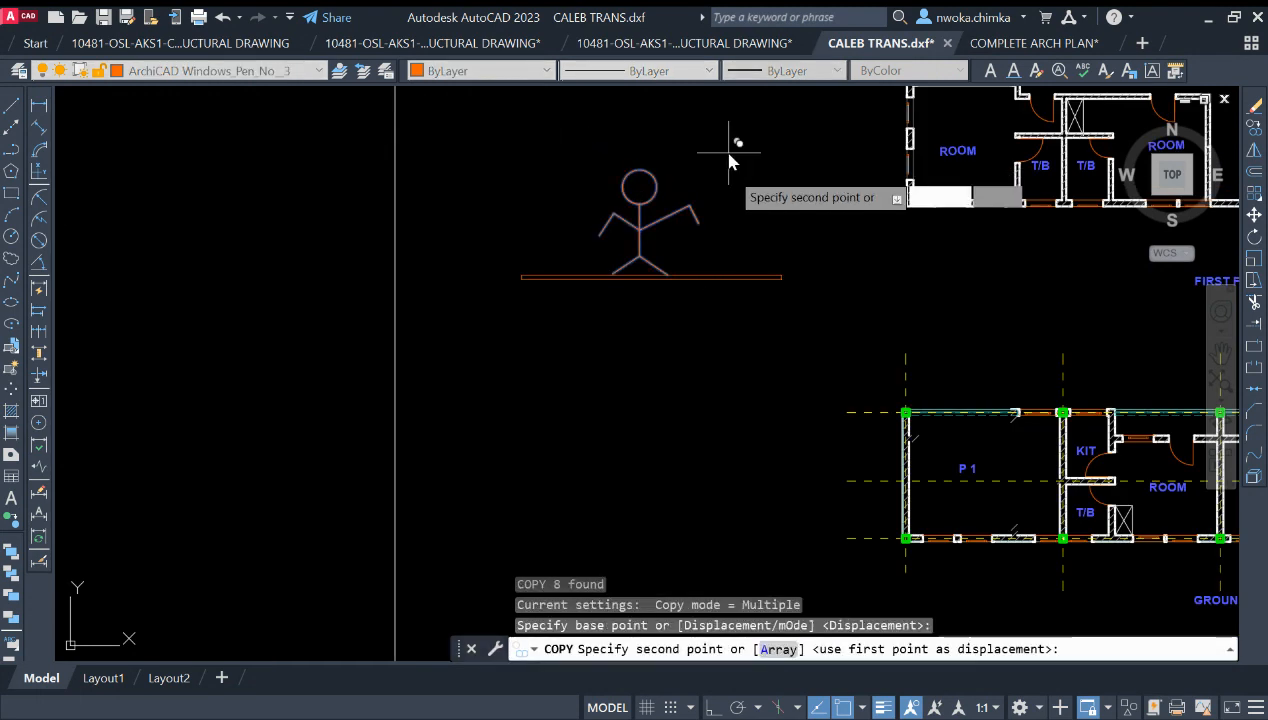
{"action": "left_click", "coordinate": [715, 293]}
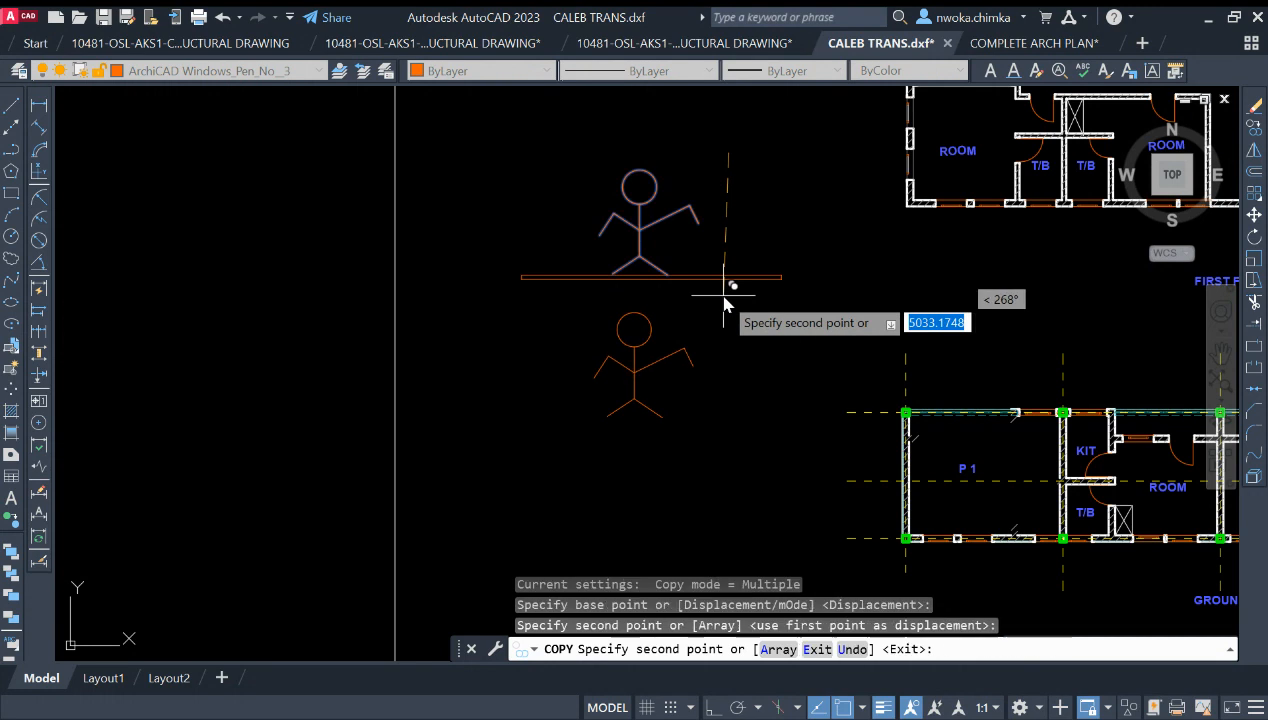
{"action": "key", "text": "Escape"}
{"action": "middle_click_drag", "start_coordinate": [646, 247], "coordinate": [632, 260]}
{"action": "scroll", "coordinate": [630, 248], "scroll_direction": "up", "scroll_amount": 2}
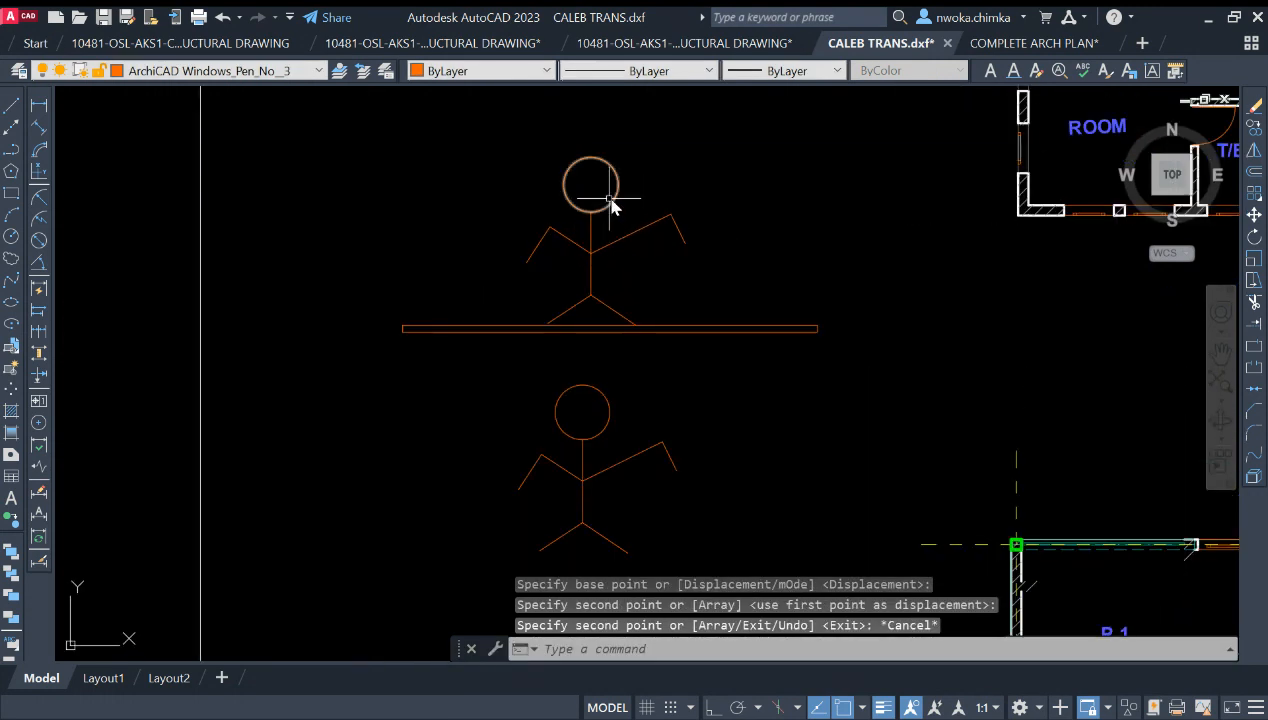
{"action": "scroll", "coordinate": [575, 224], "scroll_direction": "down", "scroll_amount": 2}
{"action": "mouse_move", "coordinate": [864, 321]}
{"action": "middle_mouse_down"}
{"action": "mouse_move", "coordinate": [748, 284]}
{"action": "mouse_move", "coordinate": [705, 246]}
{"action": "middle_mouse_up"}
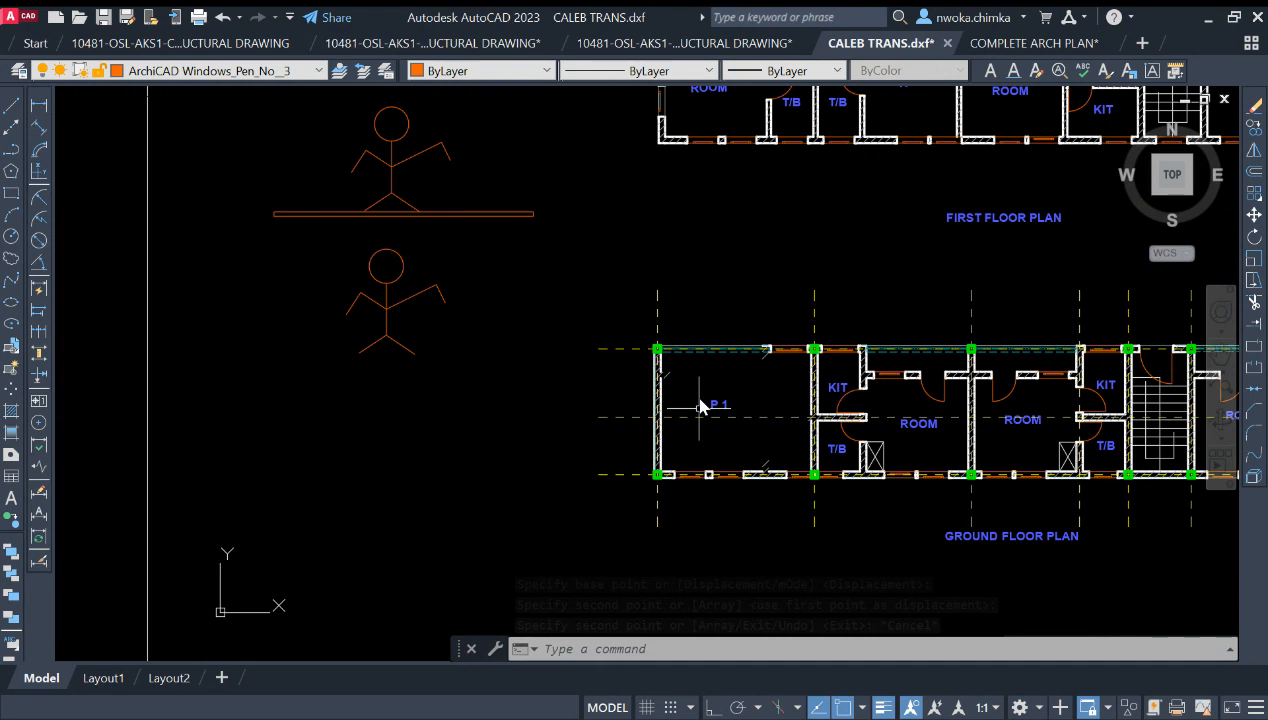
Change the colour of the slab outline between the two stick figures to White.
{"action": "left_click", "coordinate": [582, 193]}
{"action": "left_click", "coordinate": [425, 269]}
{"action": "left_click", "coordinate": [306, 193]}
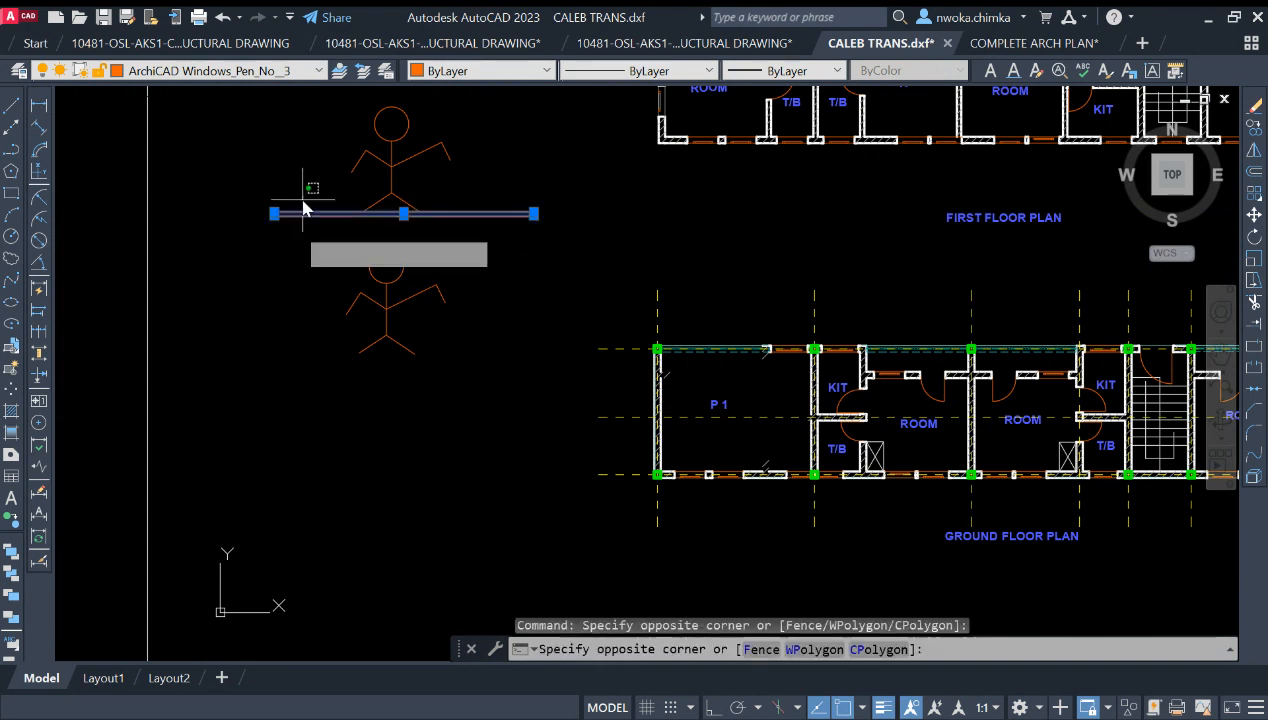
{"action": "left_click", "coordinate": [456, 115]}
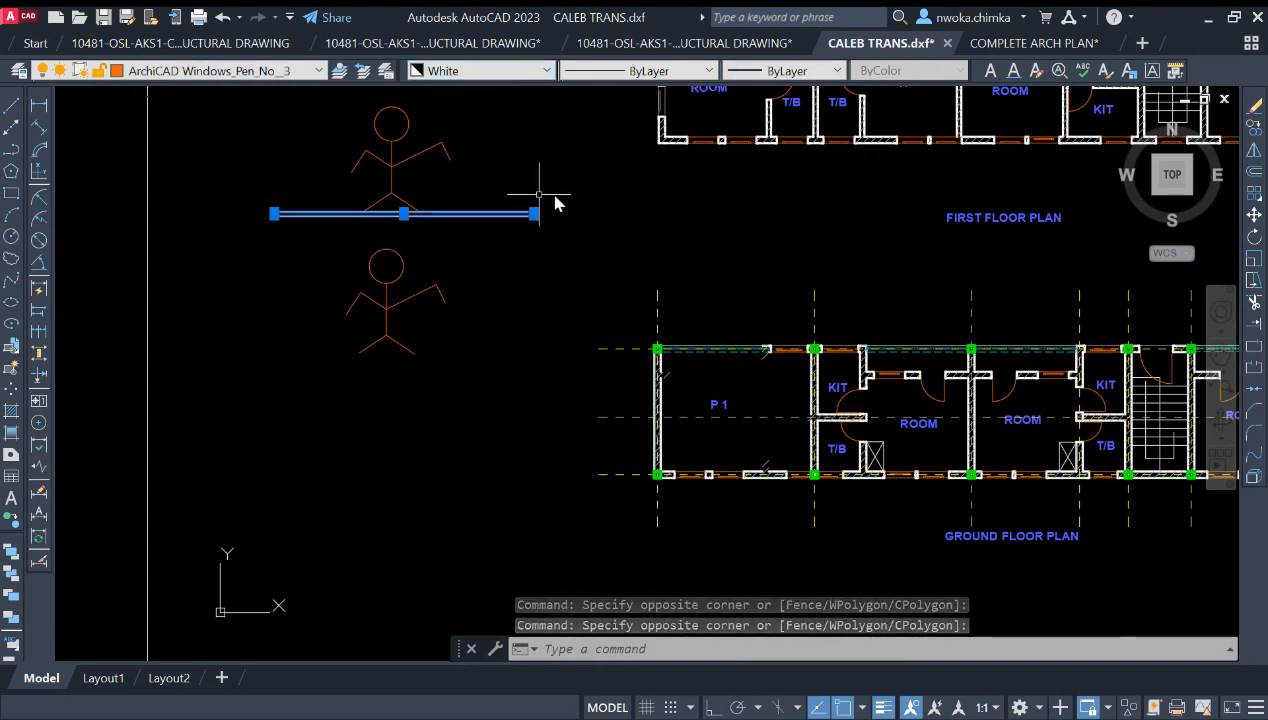
{"action": "key", "text": "Escape"}
{"action": "scroll", "coordinate": [748, 375], "scroll_direction": "up", "scroll_amount": 2}
{"action": "scroll", "coordinate": [715, 405], "scroll_direction": "down", "scroll_amount": 2}
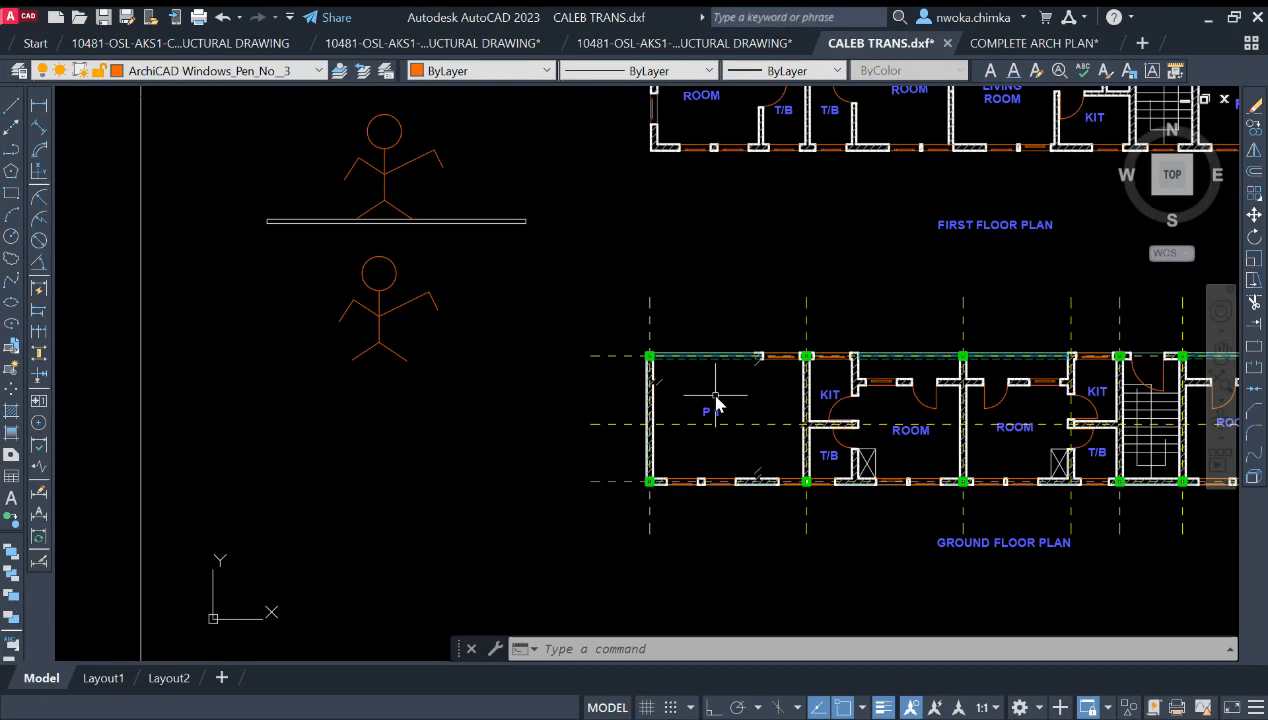
Draw three small rectangles in a column beside the upper stick figure's raised arm, with the lowest one standing on the slab.
{"action": "mouse_move", "coordinate": [578, 323]}
{"action": "middle_mouse_down"}
{"action": "mouse_move", "coordinate": [594, 207]}
{"action": "mouse_move", "coordinate": [601, 250]}
{"action": "middle_mouse_up"}
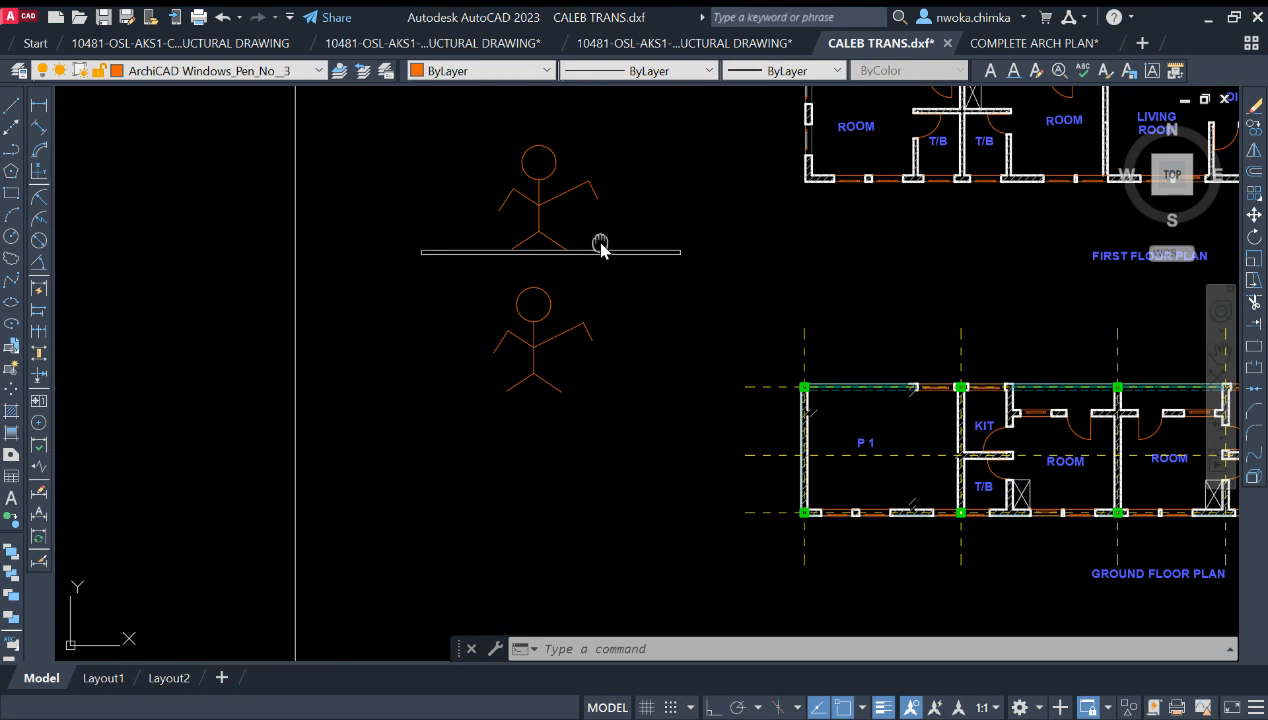
{"action": "middle_click_drag", "start_coordinate": [600, 247], "coordinate": [631, 329]}
{"action": "scroll", "coordinate": [628, 340], "scroll_direction": "up", "scroll_amount": 3}
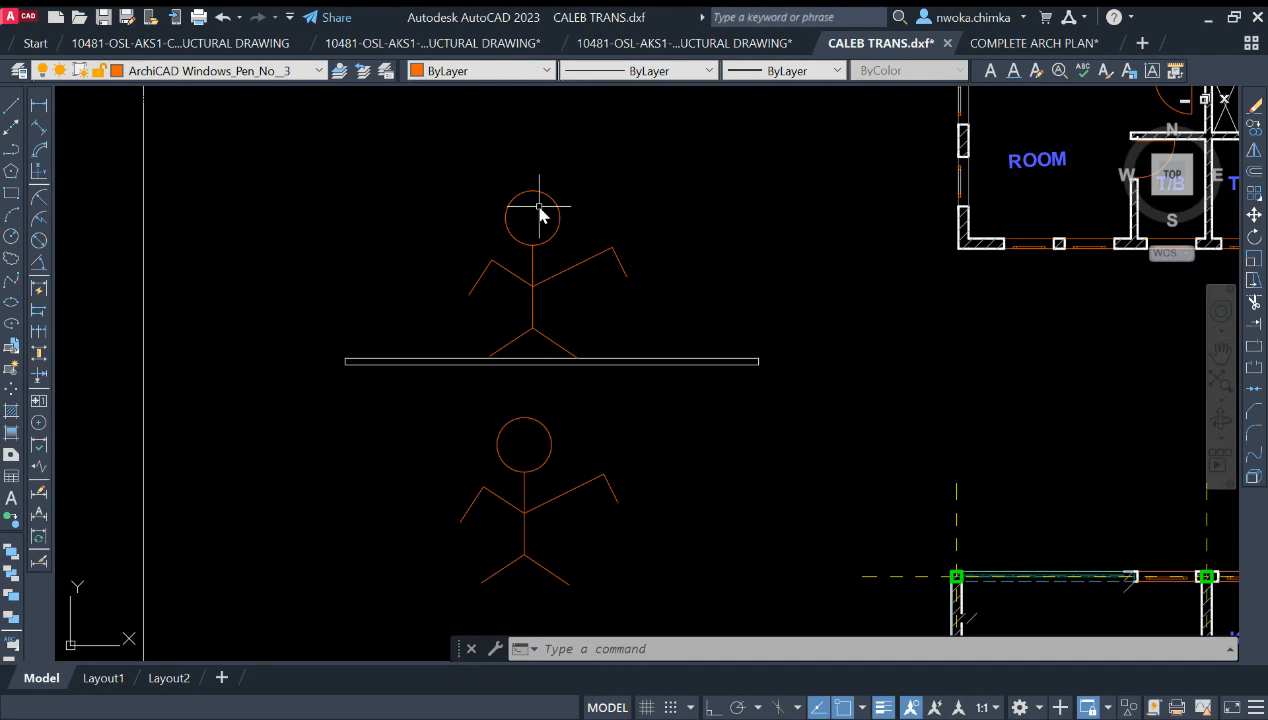
{"action": "left_click", "coordinate": [12, 194]}
{"action": "scroll", "coordinate": [655, 292], "scroll_direction": "up", "scroll_amount": 1}
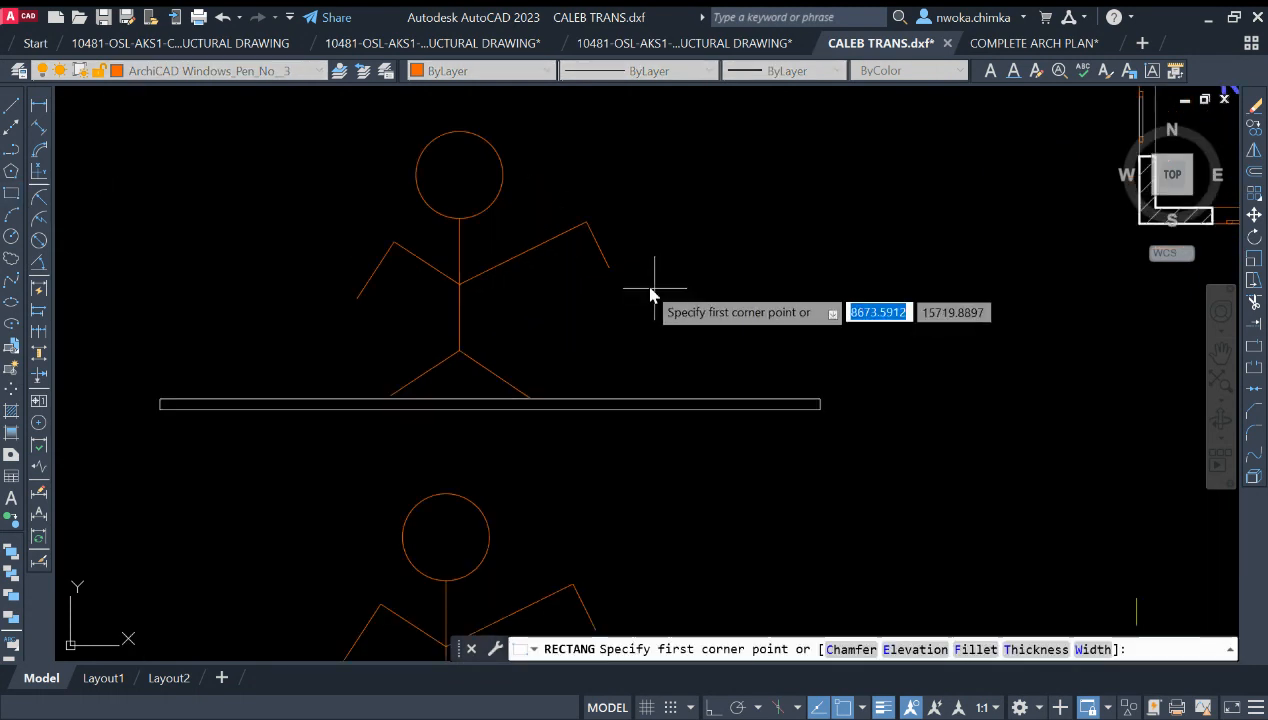
{"action": "left_click", "coordinate": [630, 287]}
{"action": "left_click", "coordinate": [662, 323]}
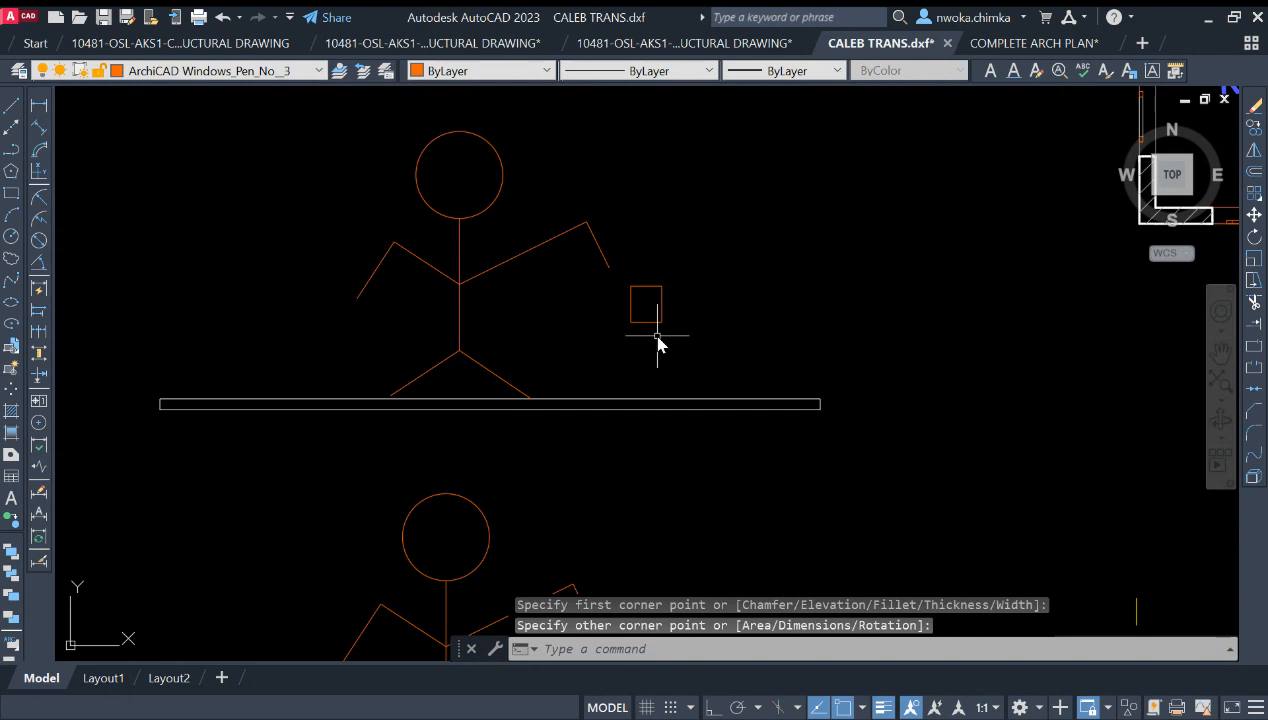
{"action": "key", "text": "Return"}
{"action": "left_click", "coordinate": [637, 342]}
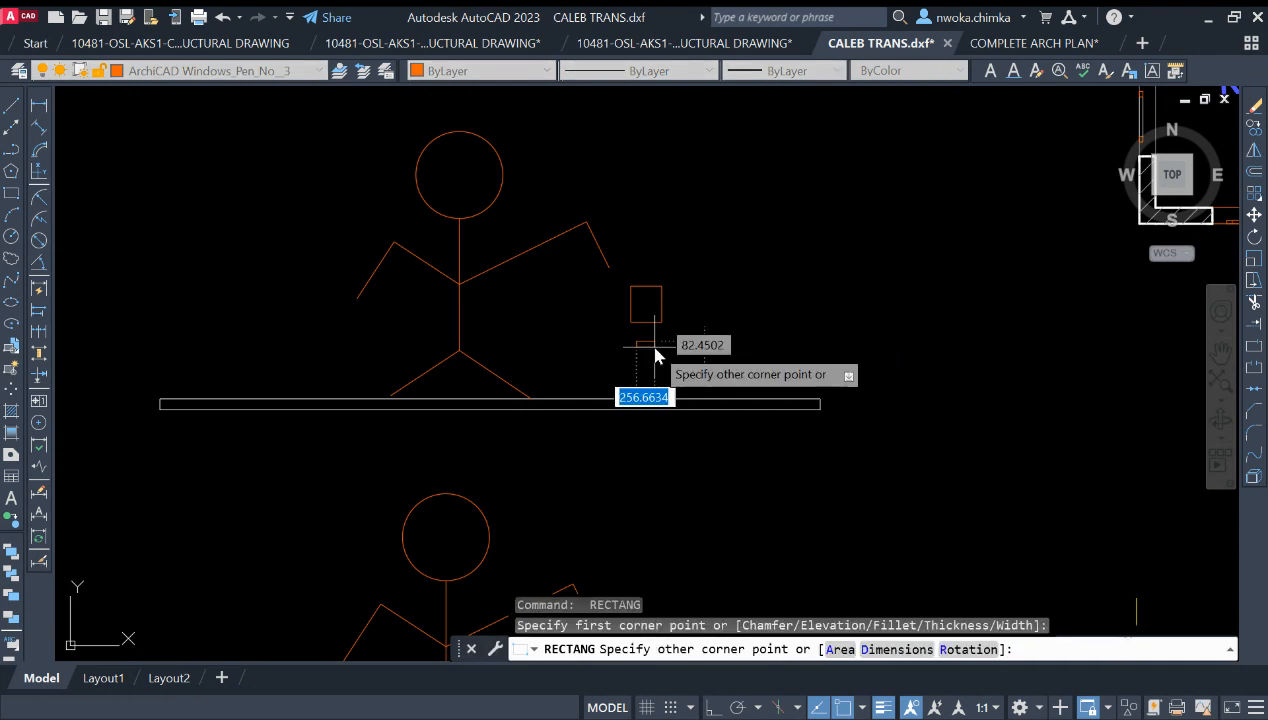
{"action": "left_click", "coordinate": [655, 350]}
{"action": "key", "text": "Return"}
{"action": "left_click", "coordinate": [642, 379]}
{"action": "left_click", "coordinate": [659, 397]}
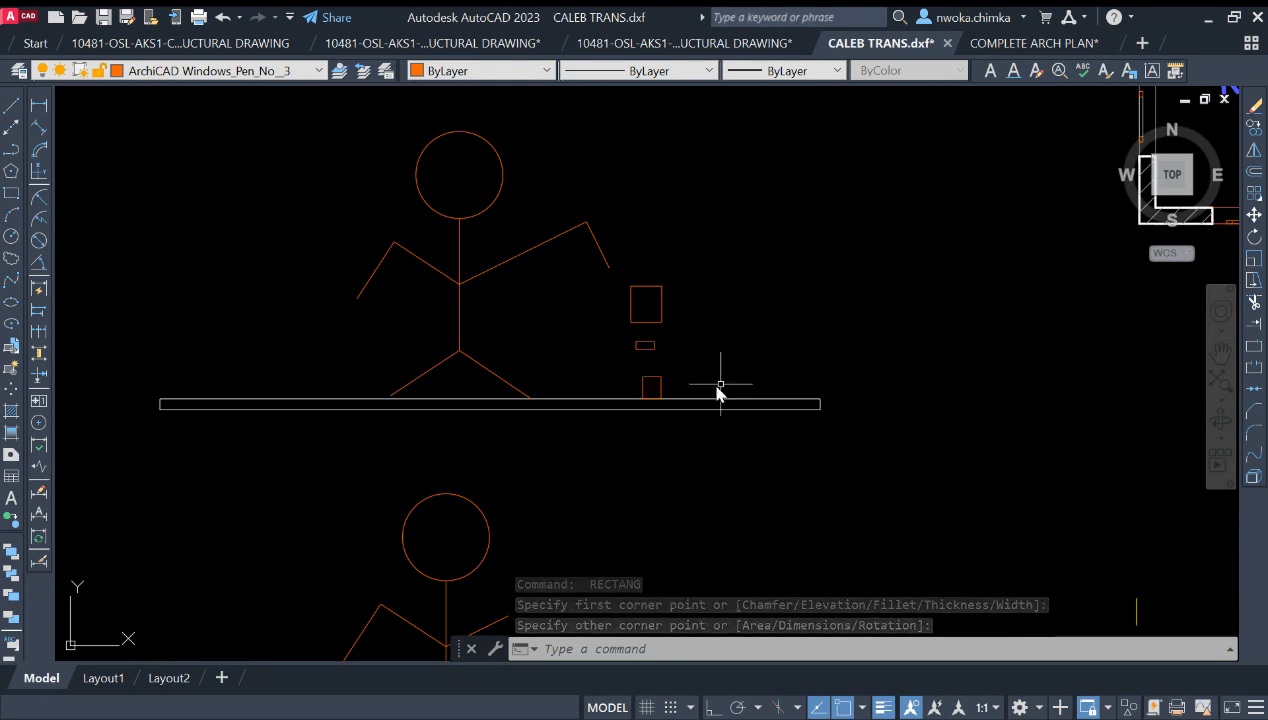
{"action": "left_click", "coordinate": [849, 366]}
{"action": "left_click", "coordinate": [805, 420]}
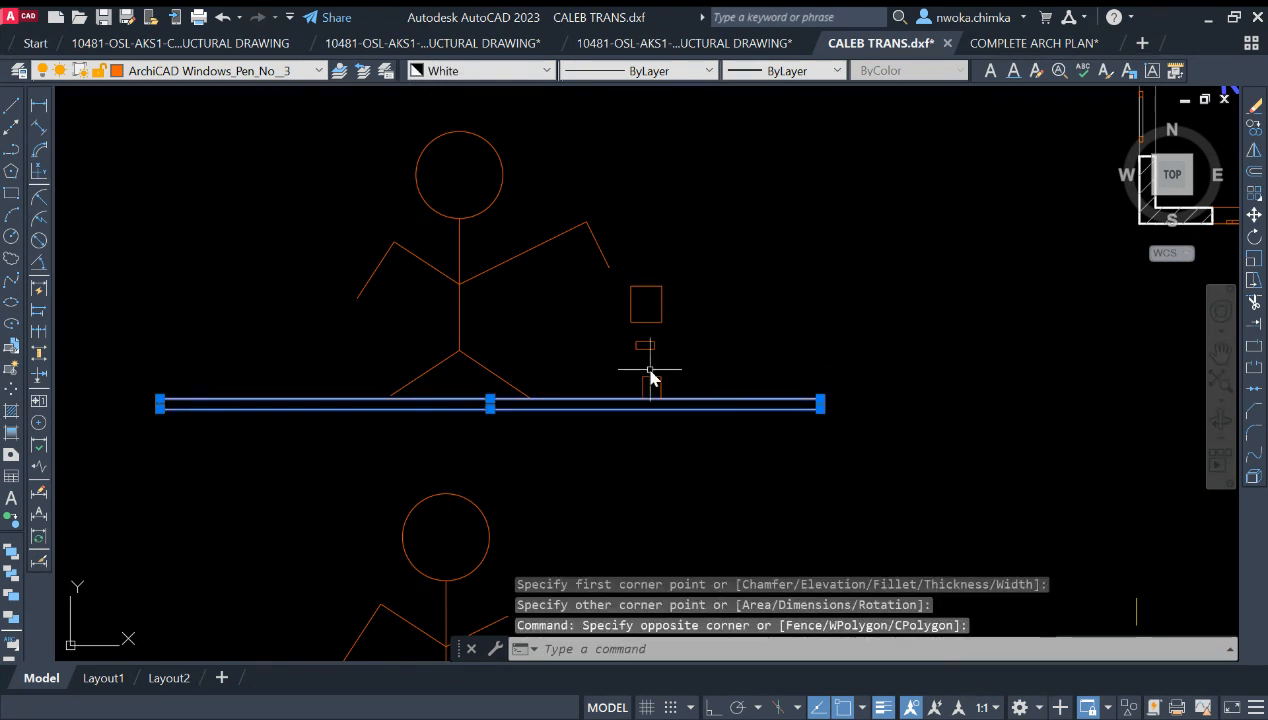
{"action": "key", "text": "Escape"}
{"action": "left_click", "coordinate": [647, 236]}
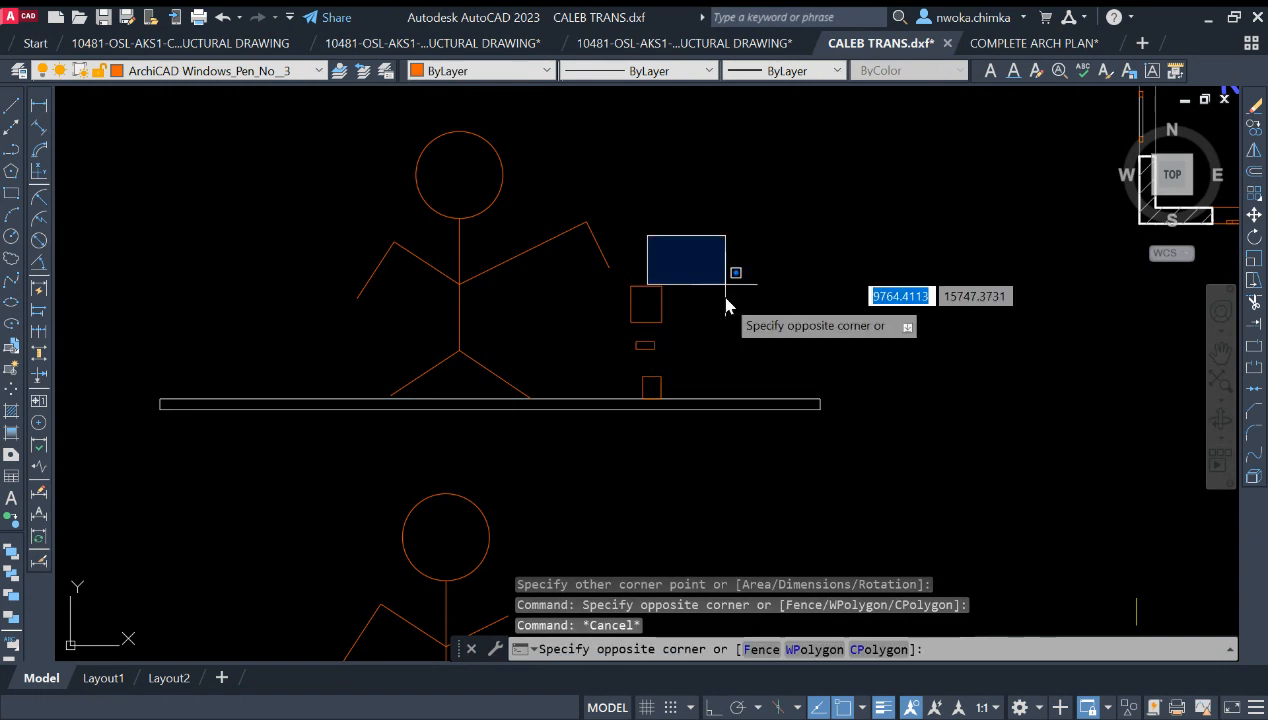
{"action": "key", "text": "Escape"}
Examine the loaded slab sketch alongside panel P 1 of the ground floor plan.
{"action": "mouse_move", "coordinate": [702, 340]}
{"action": "middle_mouse_down"}
{"action": "mouse_move", "coordinate": [634, 272]}
{"action": "mouse_move", "coordinate": [629, 318]}
{"action": "middle_mouse_up"}
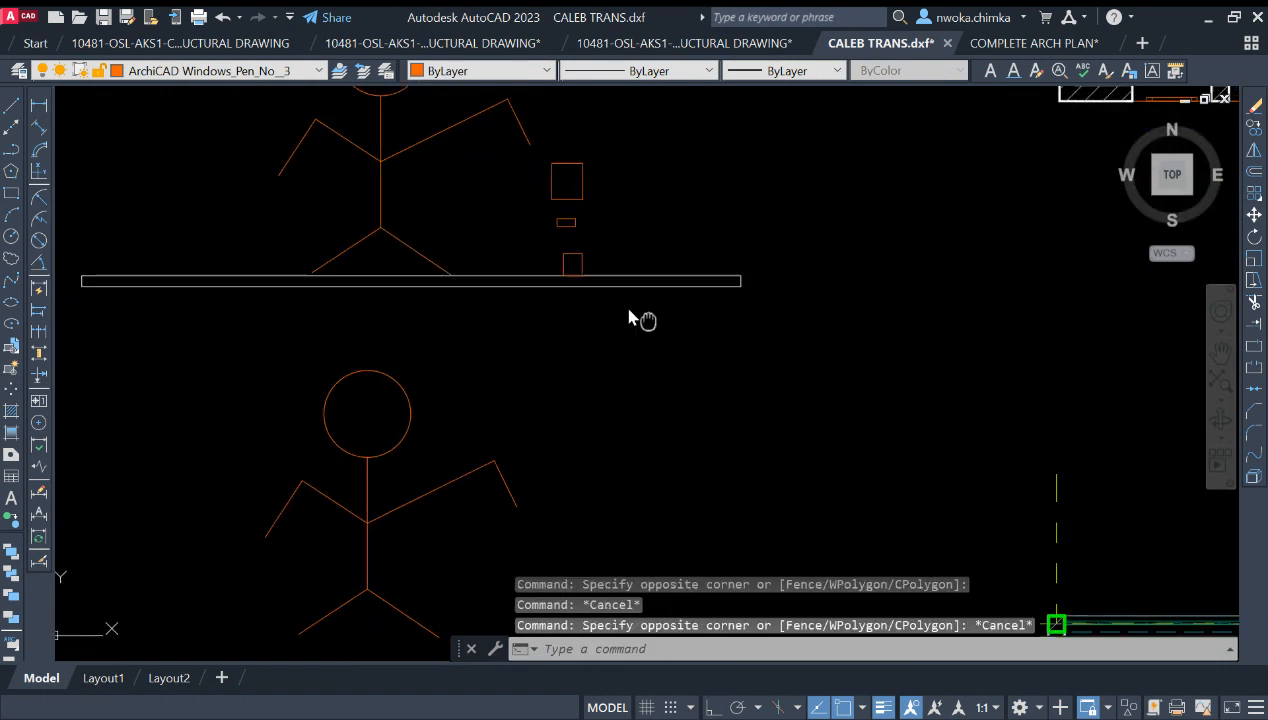
{"action": "scroll", "coordinate": [629, 318], "scroll_direction": "down", "scroll_amount": 2}
{"action": "middle_click_drag", "start_coordinate": [806, 311], "coordinate": [755, 283]}
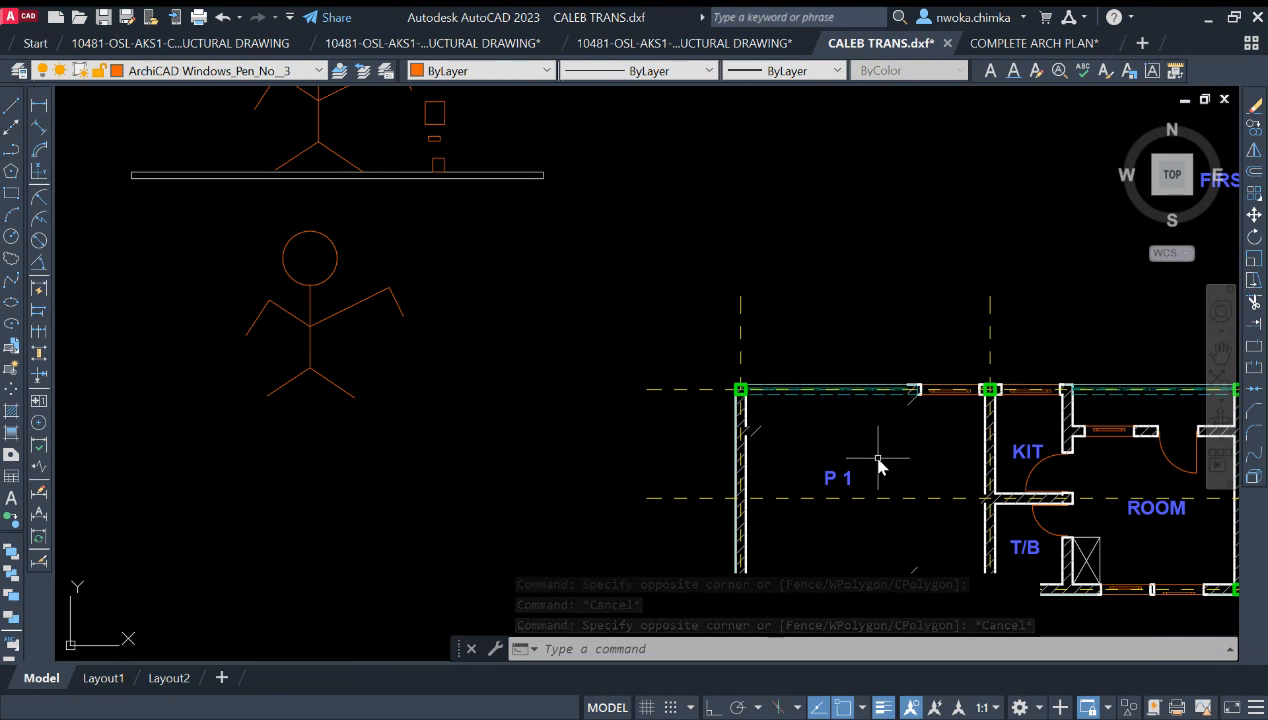
{"action": "middle_click_drag", "start_coordinate": [792, 420], "coordinate": [860, 425]}
{"action": "scroll", "coordinate": [518, 190], "scroll_direction": "up", "scroll_amount": 2}
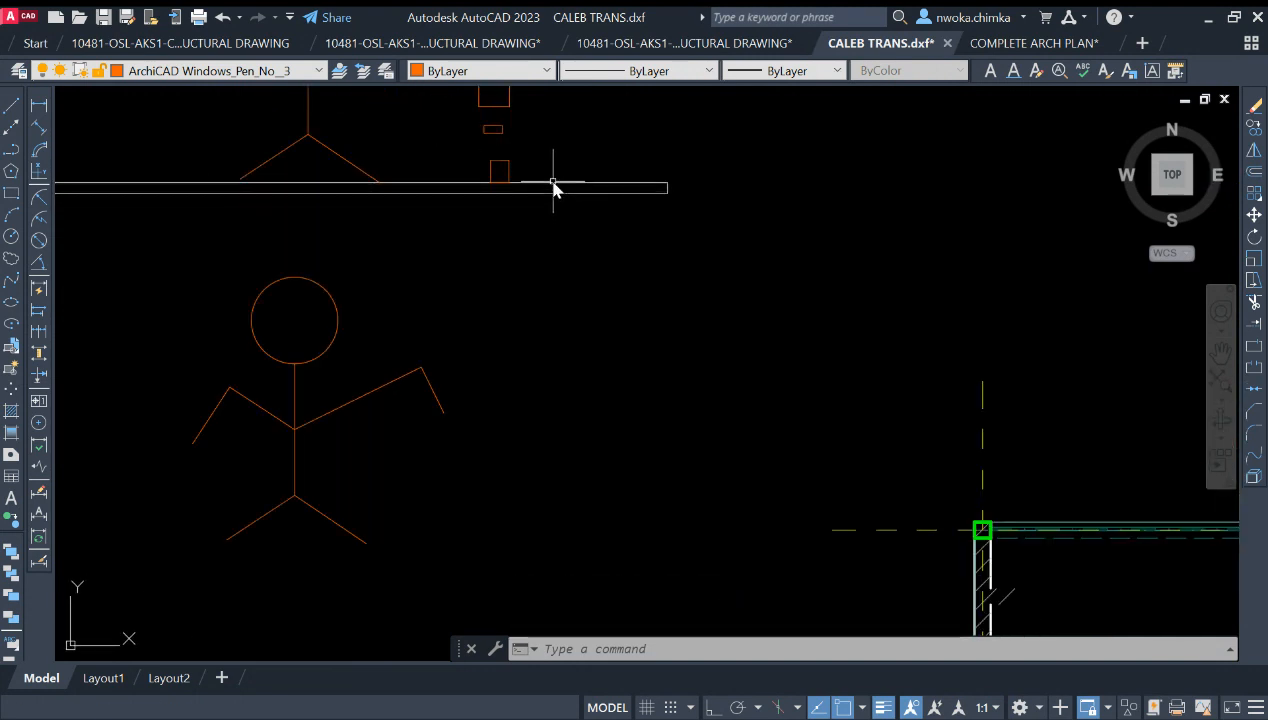
{"action": "mouse_move", "coordinate": [518, 187]}
{"action": "middle_mouse_down"}
{"action": "mouse_move", "coordinate": [528, 295]}
{"action": "mouse_move", "coordinate": [546, 231]}
{"action": "middle_mouse_up"}
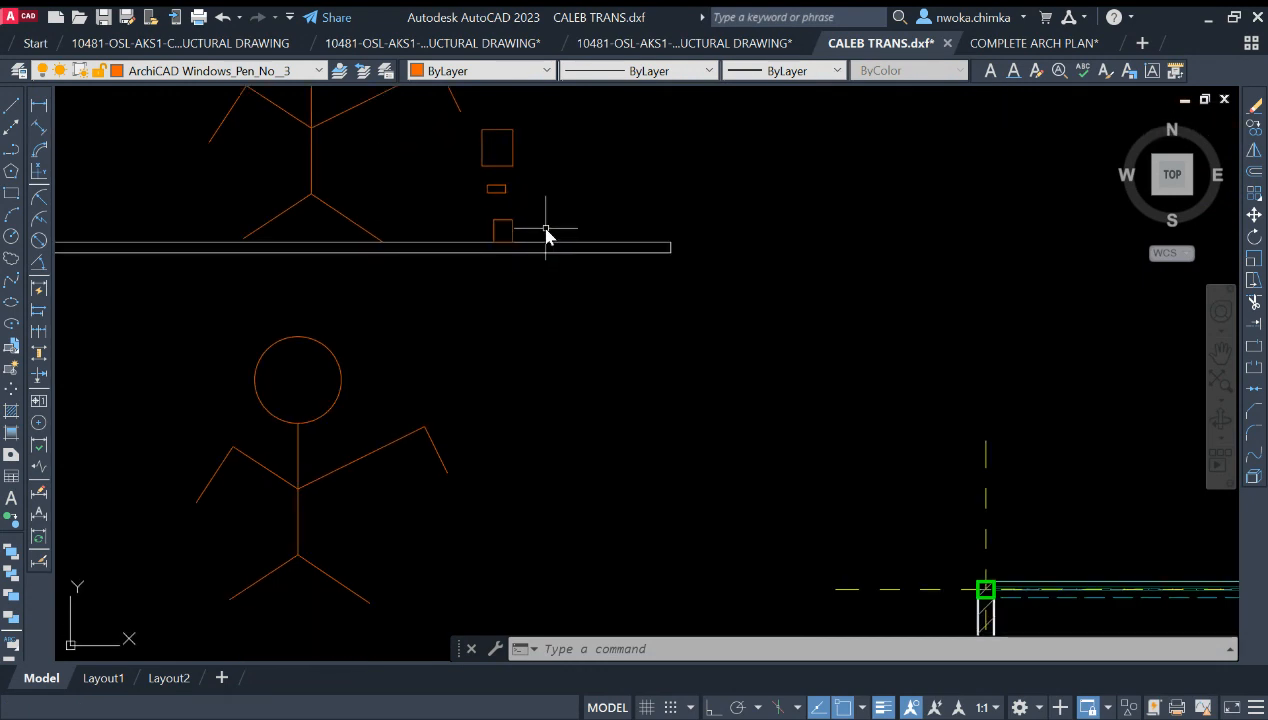
{"action": "scroll", "coordinate": [484, 292], "scroll_direction": "down", "scroll_amount": 1}
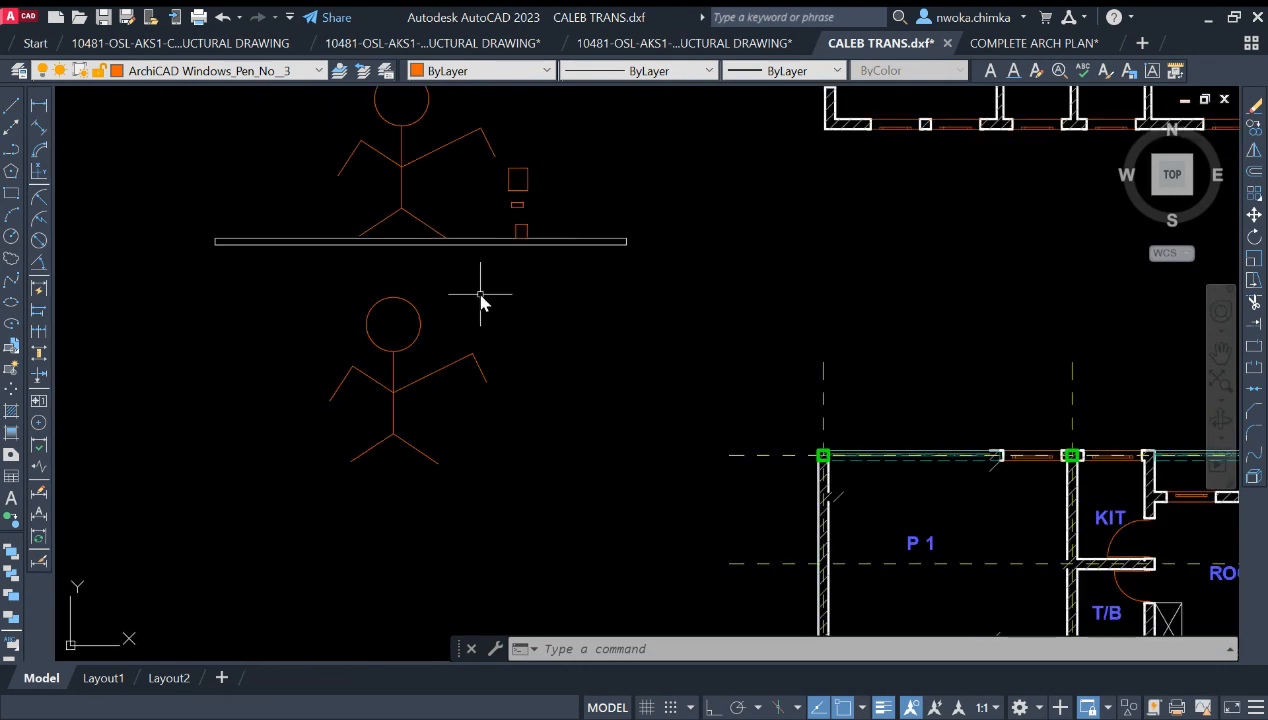
{"action": "scroll", "coordinate": [484, 295], "scroll_direction": "down", "scroll_amount": 1}
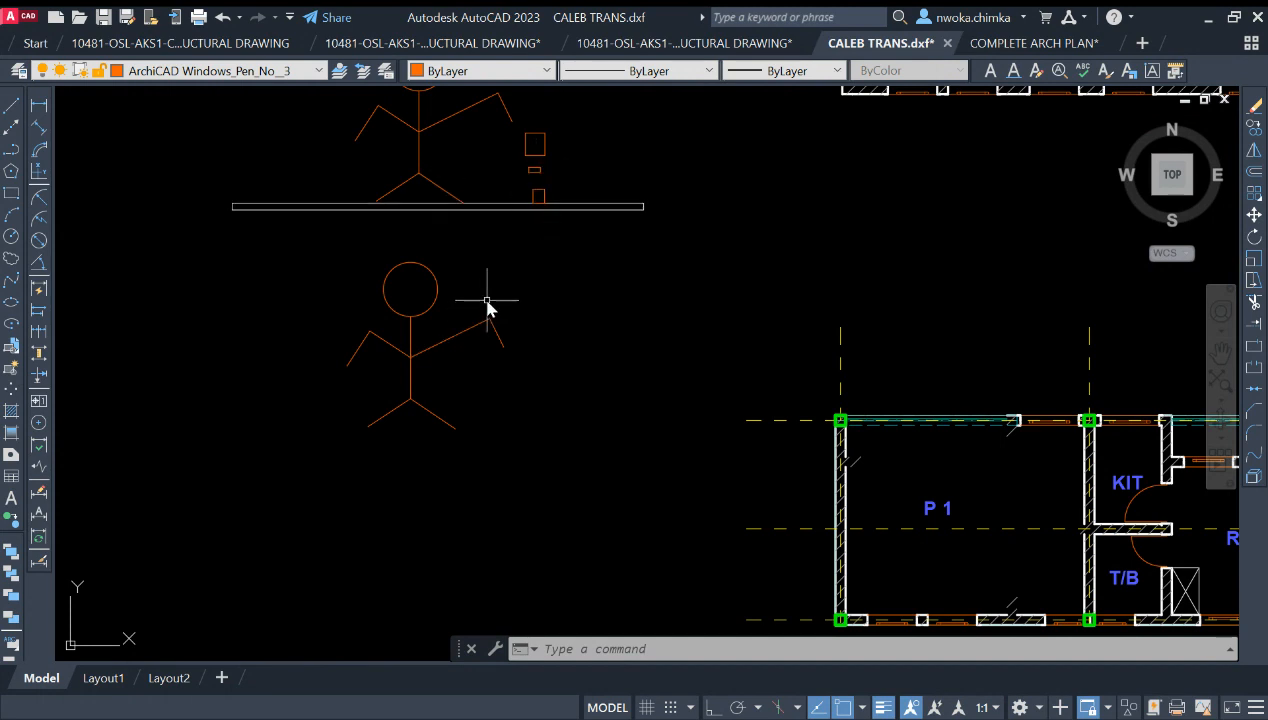
{"action": "scroll", "coordinate": [679, 306], "scroll_direction": "down", "scroll_amount": 1}
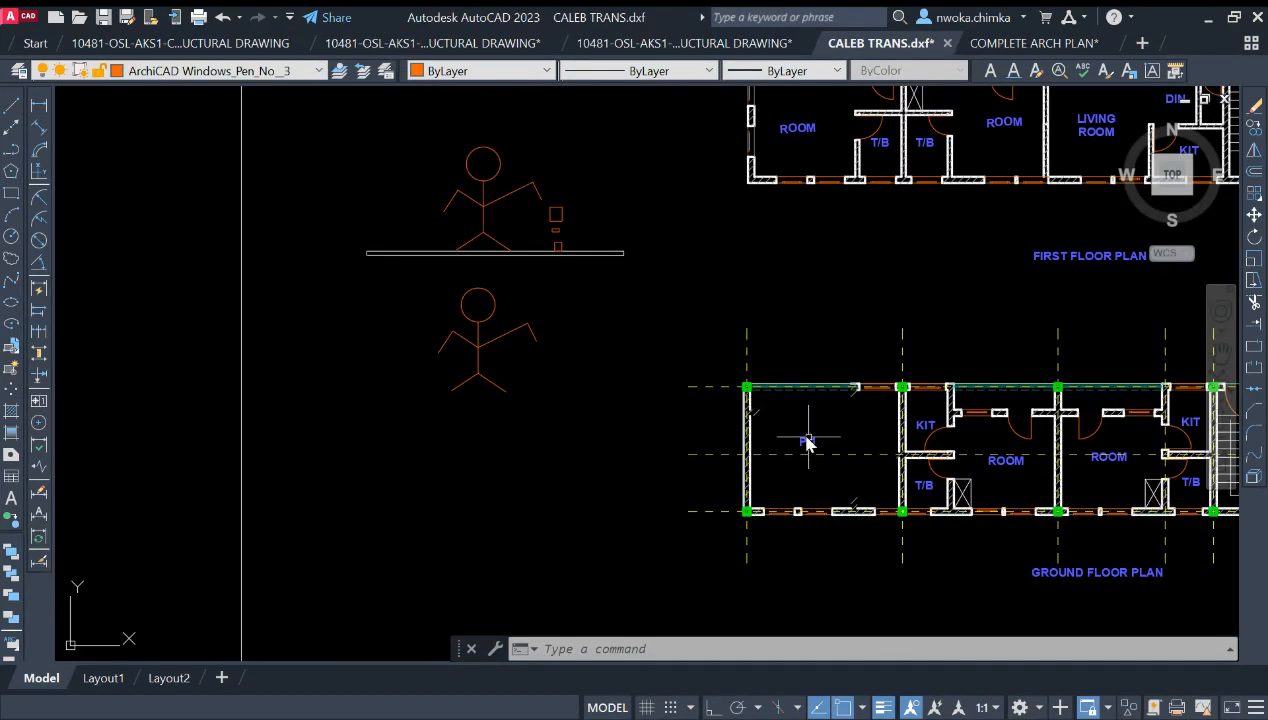
{"action": "scroll", "coordinate": [810, 445], "scroll_direction": "up", "scroll_amount": 1}
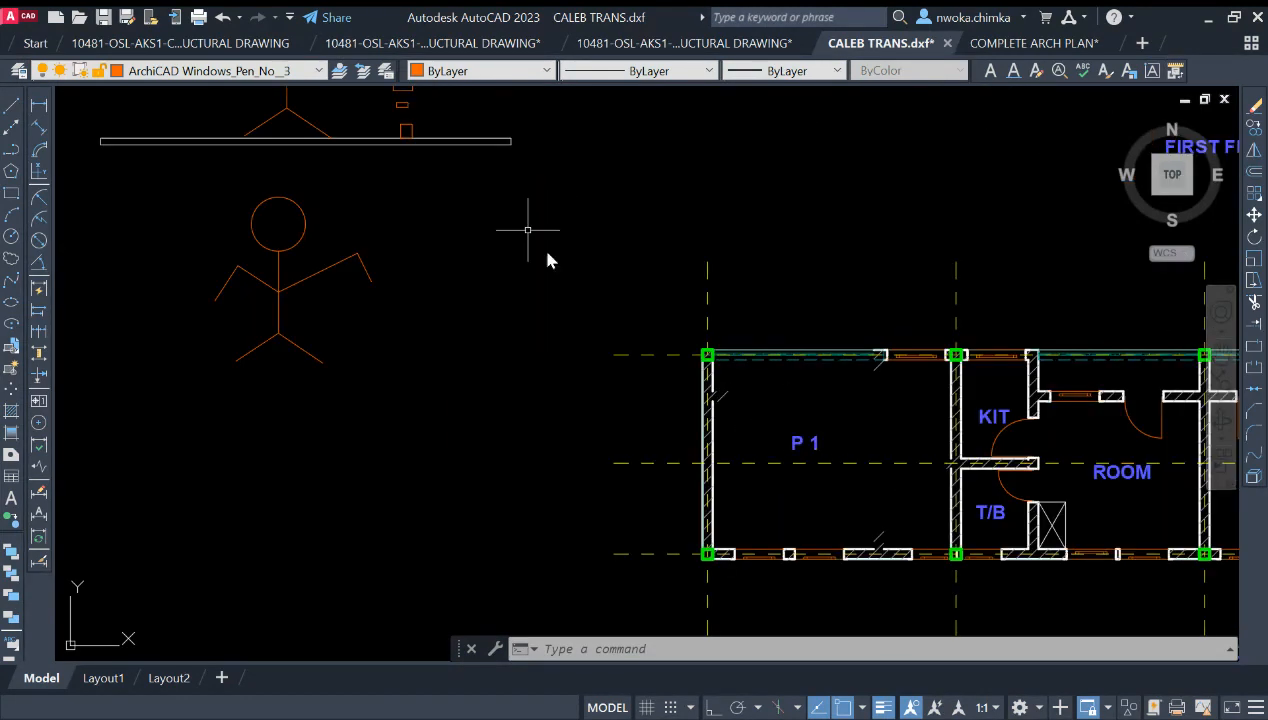
{"action": "mouse_move", "coordinate": [548, 260]}
{"action": "middle_mouse_down"}
{"action": "mouse_move", "coordinate": [725, 286]}
{"action": "mouse_move", "coordinate": [660, 212]}
{"action": "mouse_move", "coordinate": [523, 130]}
{"action": "middle_mouse_up"}
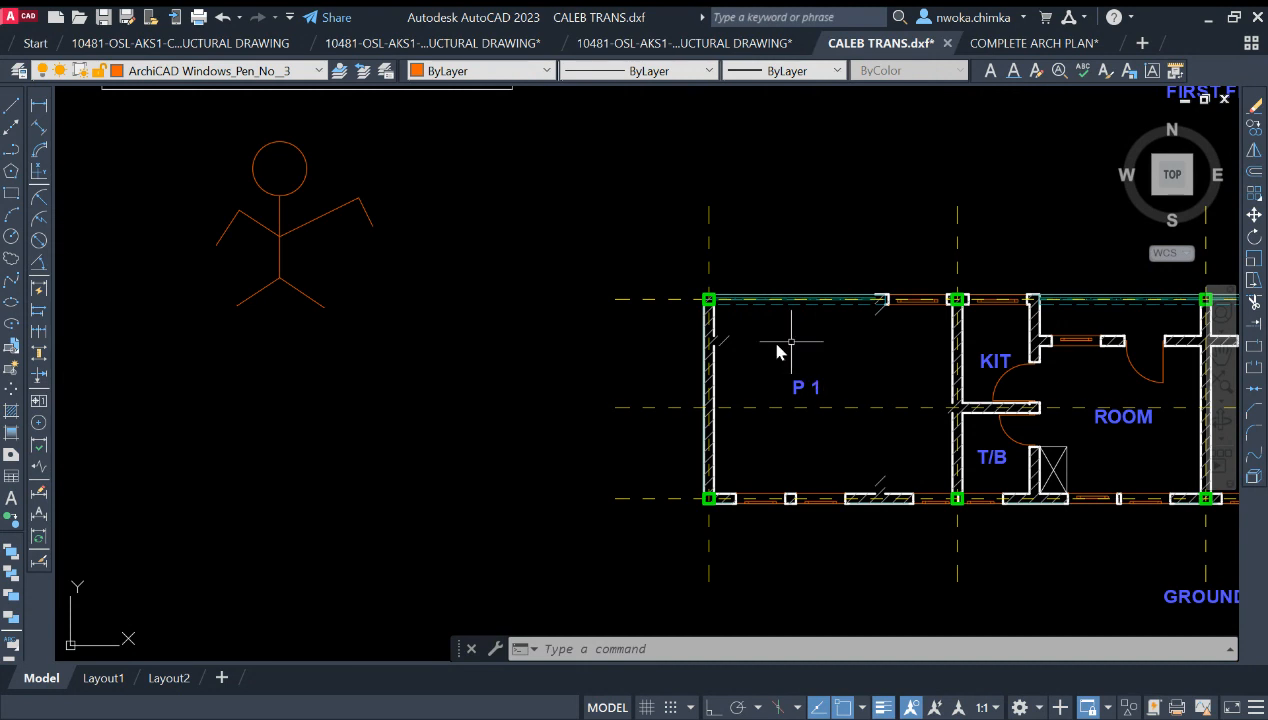
{"action": "middle_click_drag", "start_coordinate": [778, 332], "coordinate": [908, 462]}
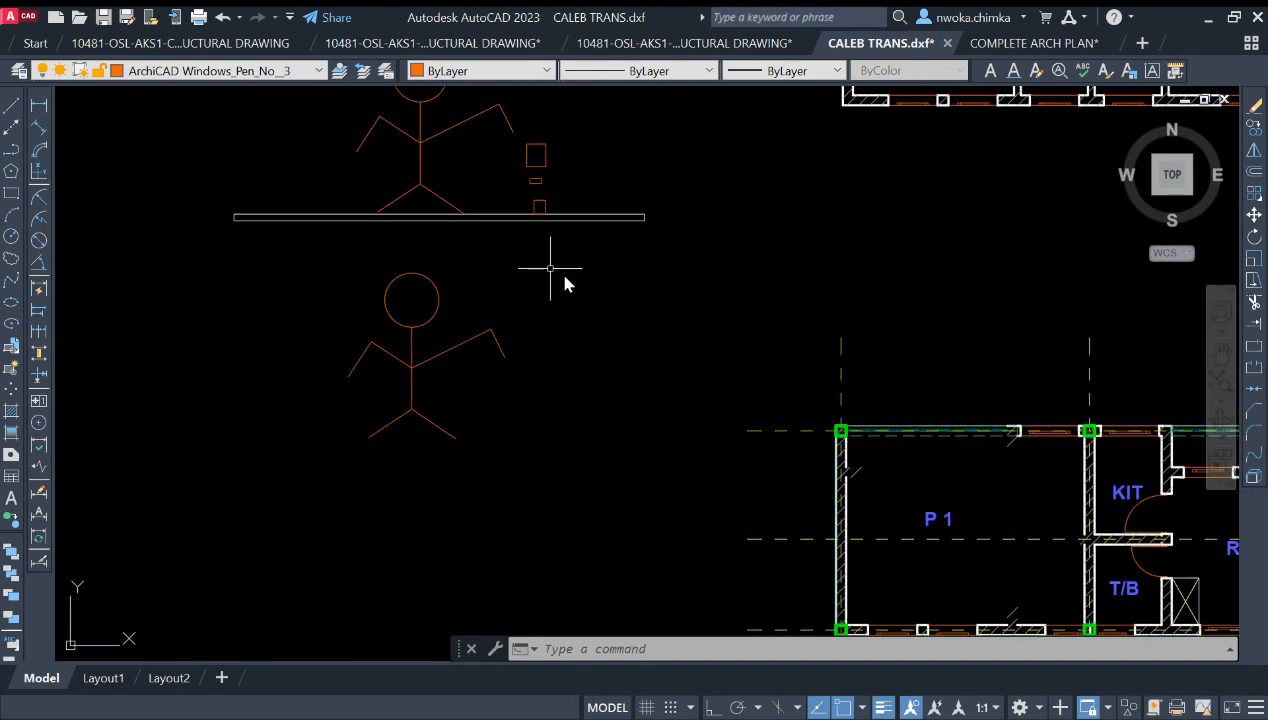
{"action": "scroll", "coordinate": [521, 200], "scroll_direction": "down", "scroll_amount": 2}
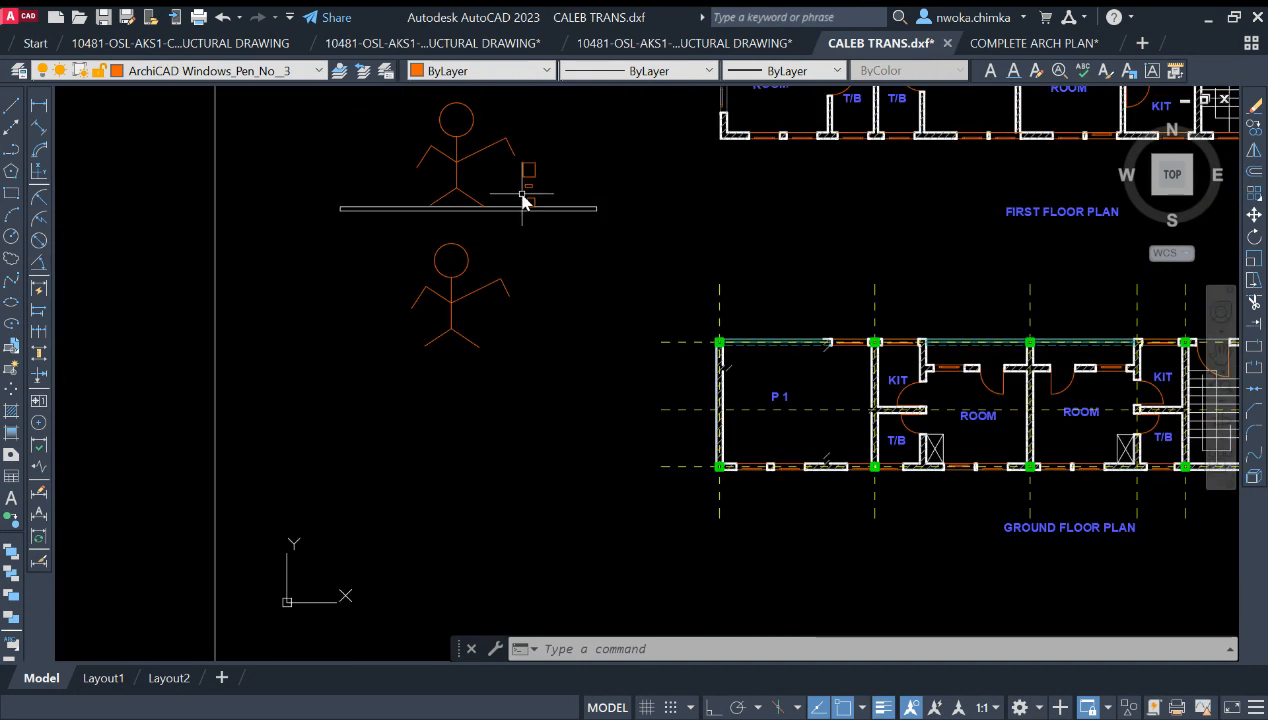
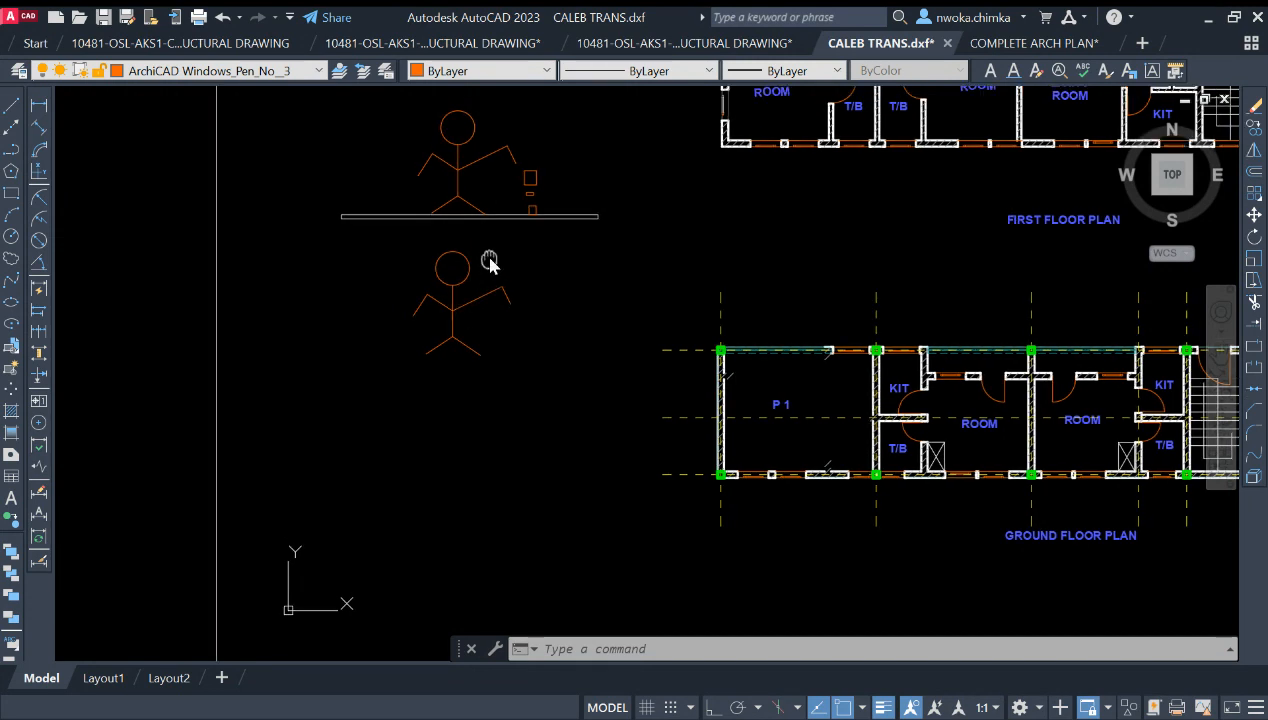
Compare the stick figures above and below the slab with the space over and under panel P 1.
{"action": "scroll", "coordinate": [535, 165], "scroll_direction": "up", "scroll_amount": 2}
{"action": "middle_click_drag", "start_coordinate": [540, 190], "coordinate": [526, 286]}
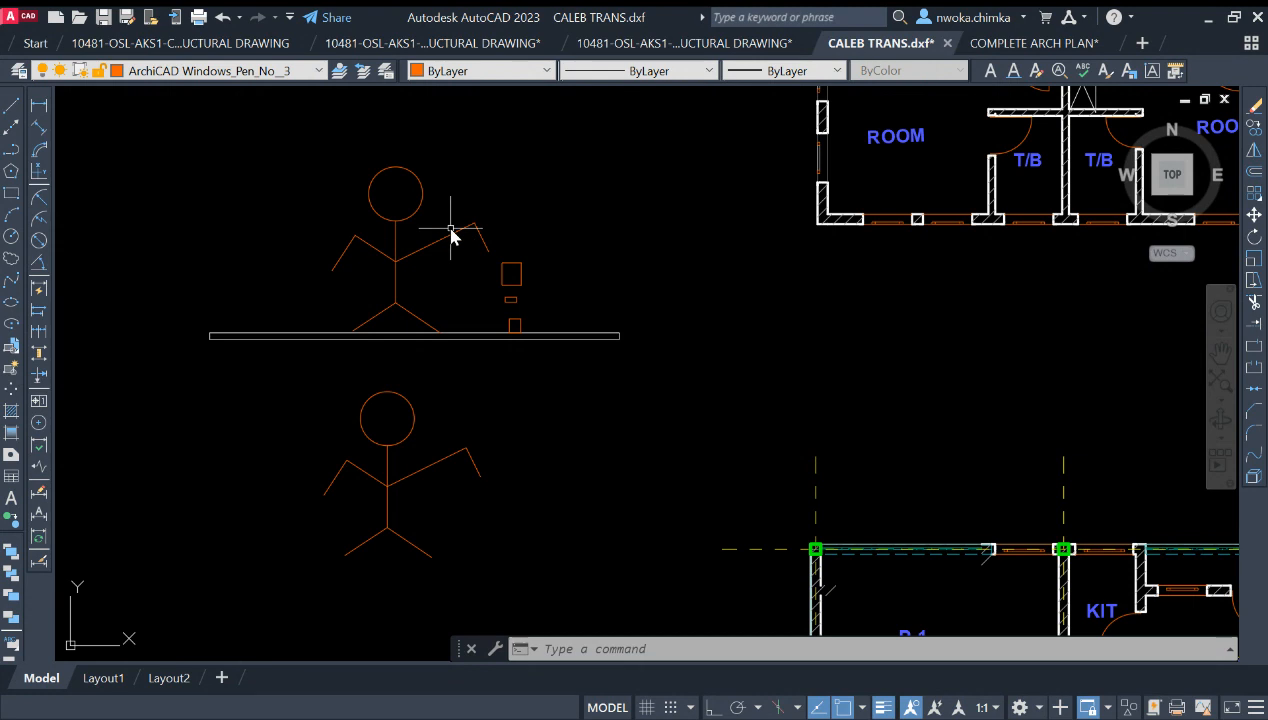
{"action": "scroll", "coordinate": [491, 232], "scroll_direction": "down", "scroll_amount": 2}
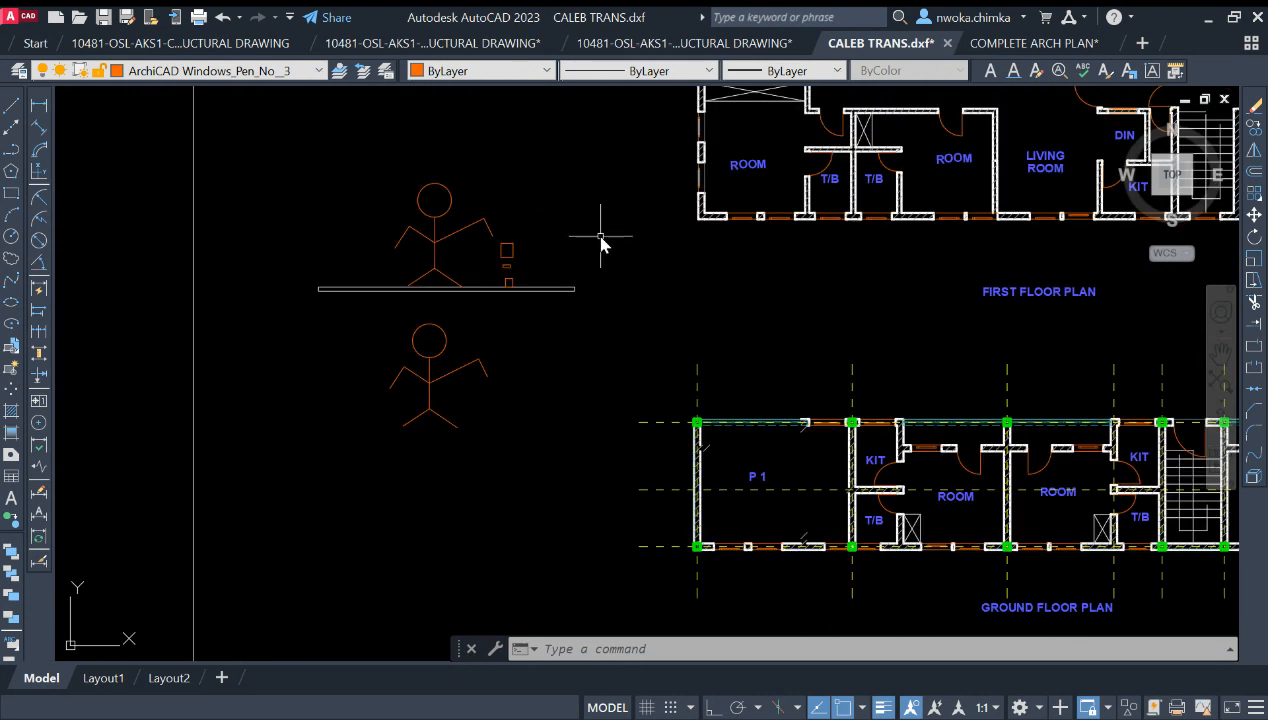
{"action": "middle_click_drag", "start_coordinate": [490, 297], "coordinate": [510, 238]}
{"action": "scroll", "coordinate": [510, 232], "scroll_direction": "up", "scroll_amount": 2}
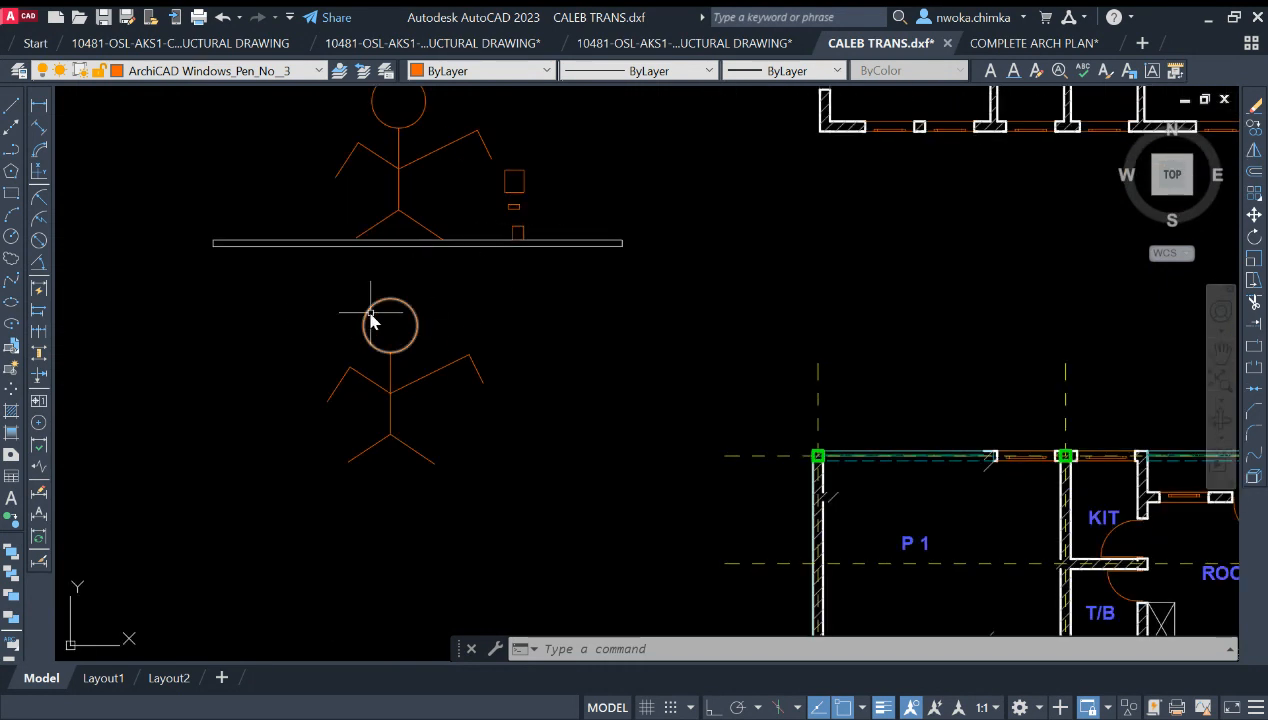
{"action": "mouse_move", "coordinate": [431, 160]}
{"action": "middle_mouse_down"}
{"action": "mouse_move", "coordinate": [439, 232]}
{"action": "mouse_move", "coordinate": [410, 248]}
{"action": "middle_mouse_up"}
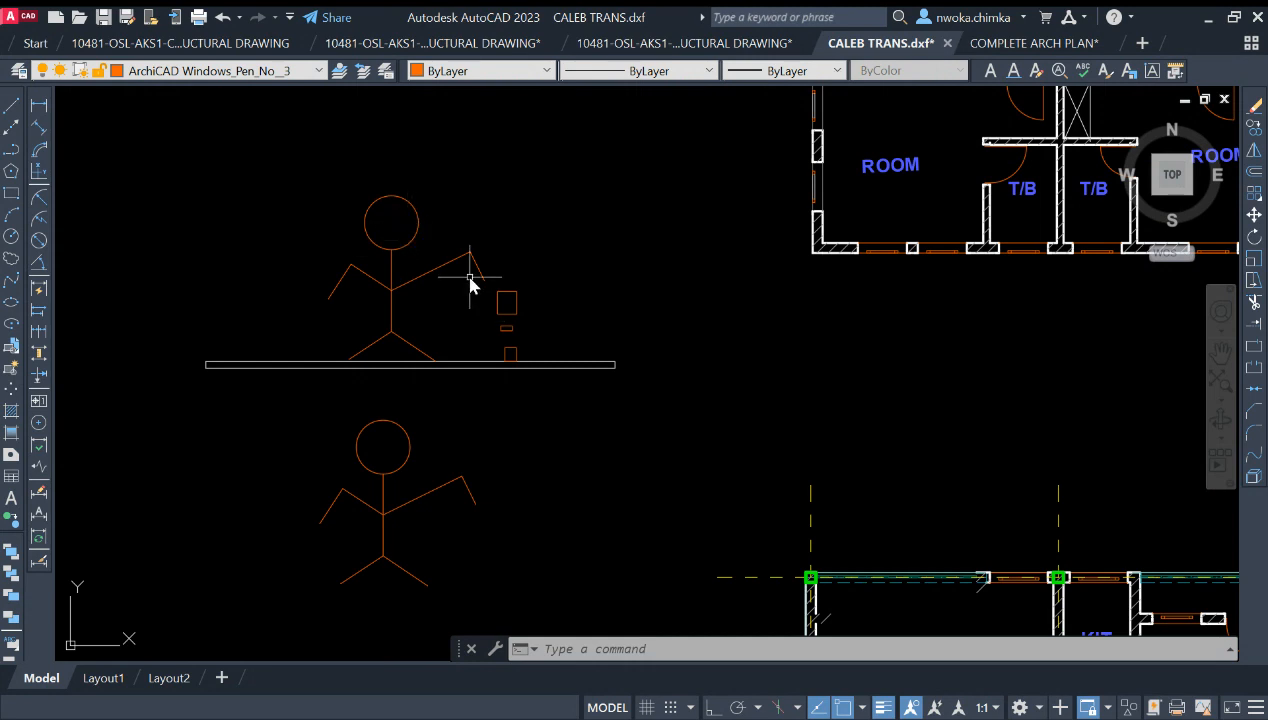
{"action": "scroll", "coordinate": [470, 285], "scroll_direction": "down", "scroll_amount": 2}
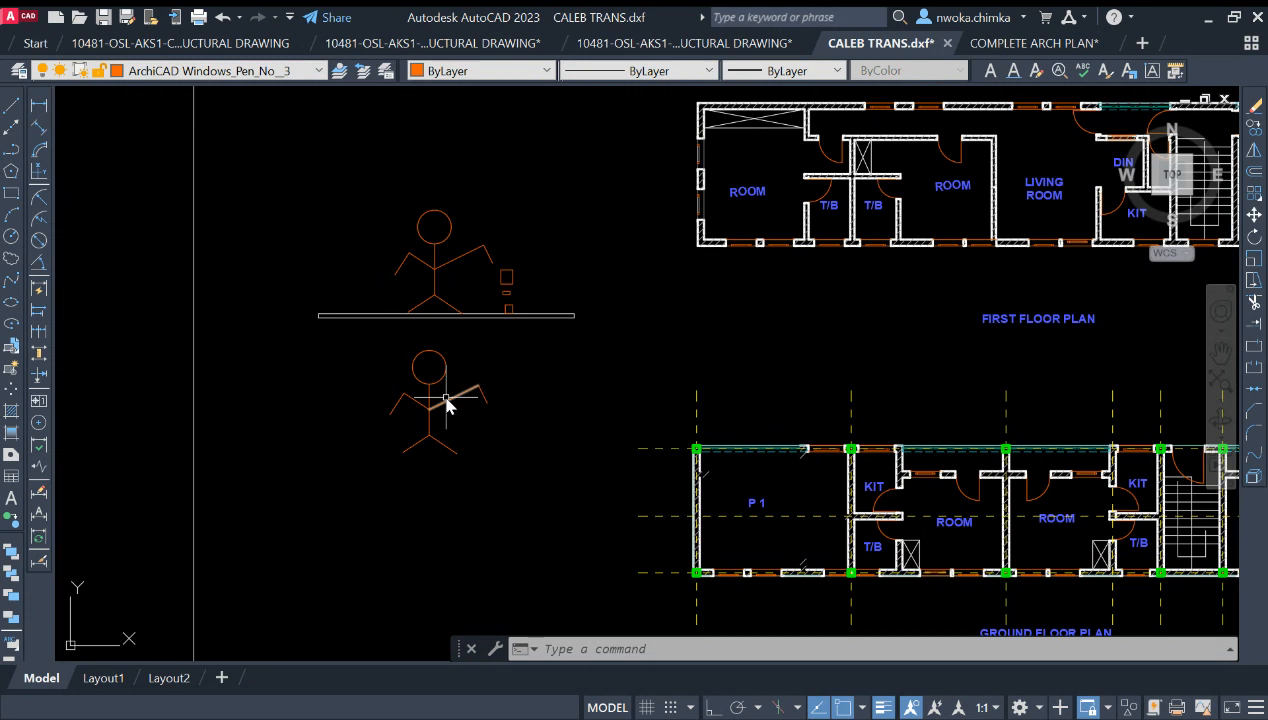
{"action": "scroll", "coordinate": [447, 404], "scroll_direction": "up", "scroll_amount": 2}
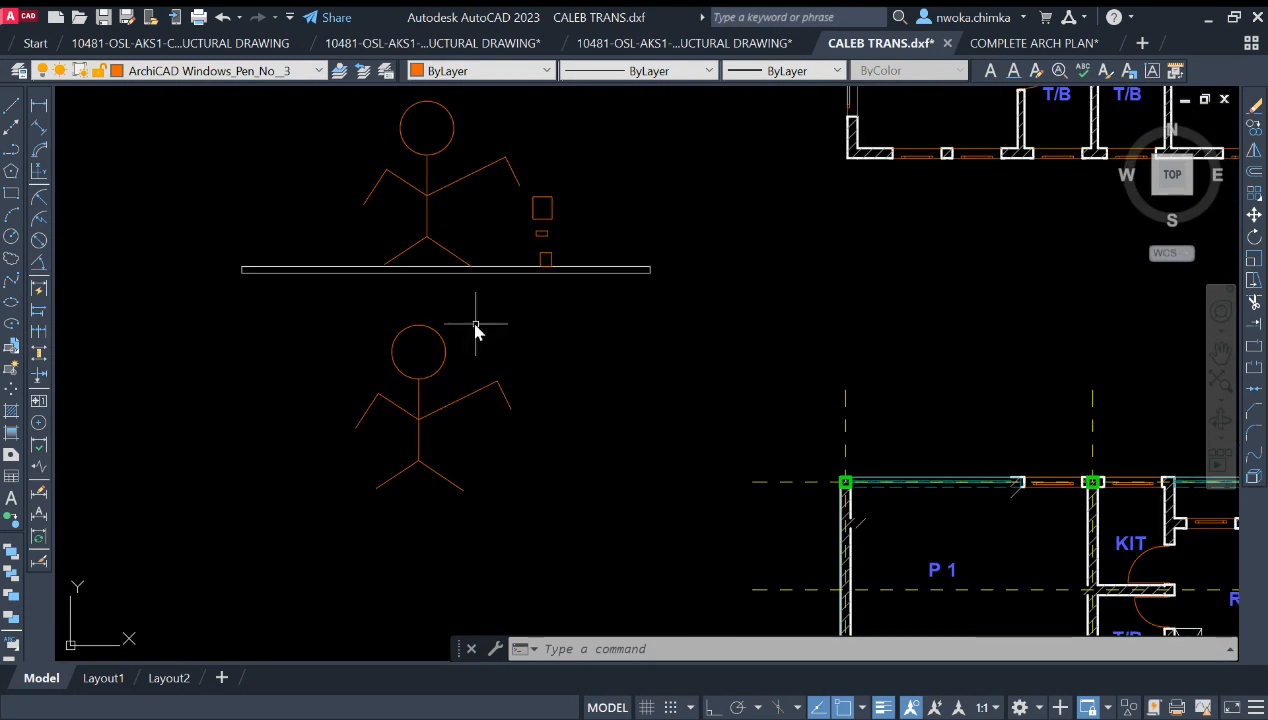
{"action": "scroll", "coordinate": [490, 335], "scroll_direction": "down", "scroll_amount": 2}
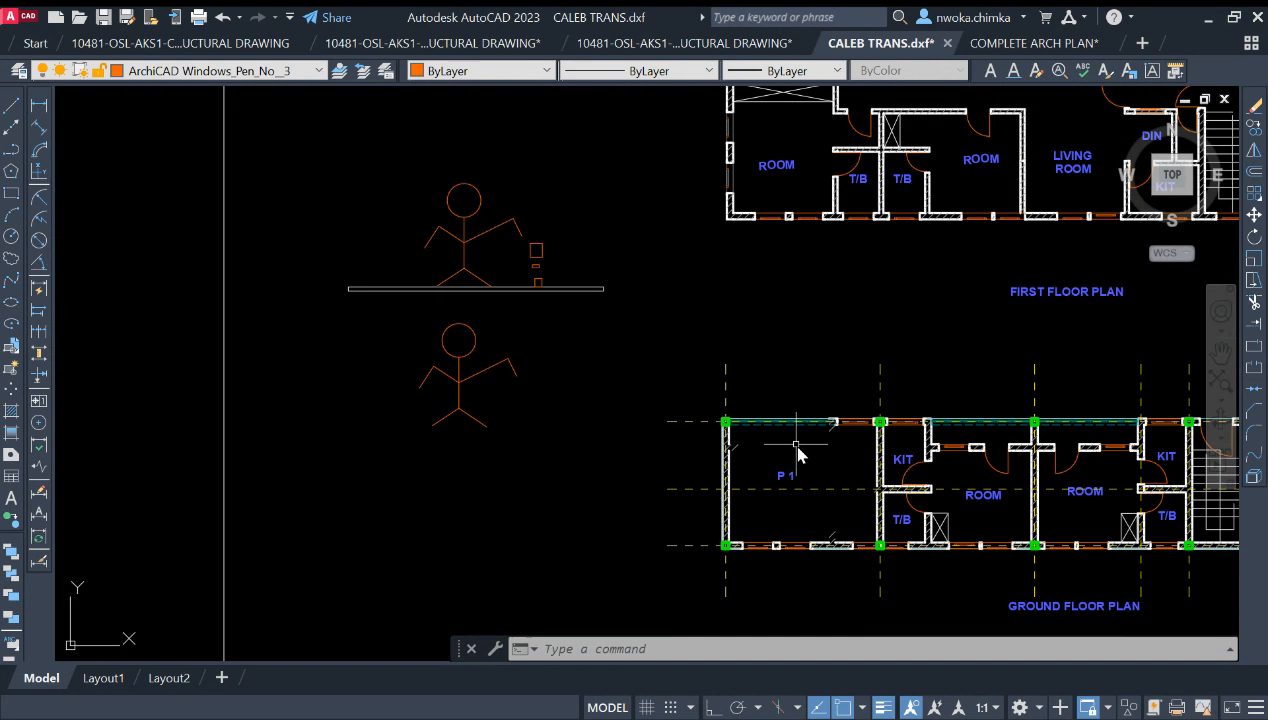
{"action": "scroll", "coordinate": [540, 300], "scroll_direction": "up", "scroll_amount": 2}
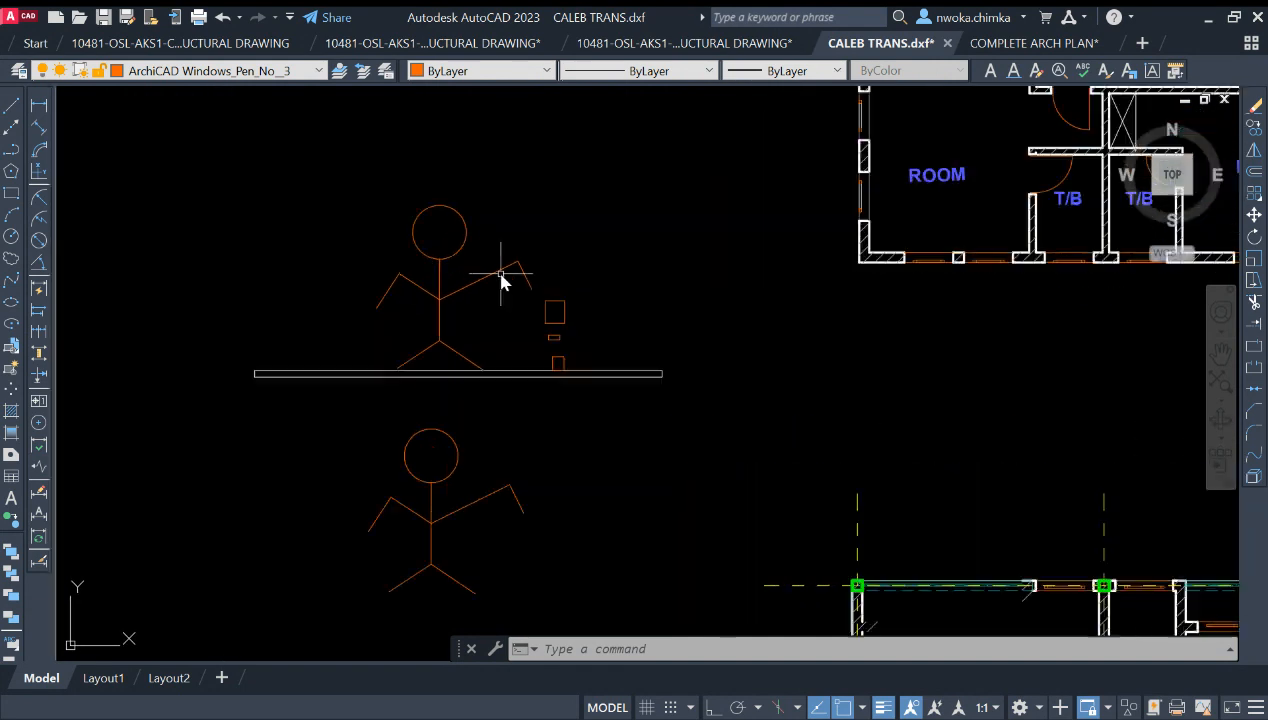
{"action": "scroll", "coordinate": [524, 336], "scroll_direction": "down", "scroll_amount": 2}
{"action": "middle_click_drag", "start_coordinate": [806, 494], "coordinate": [671, 331]}
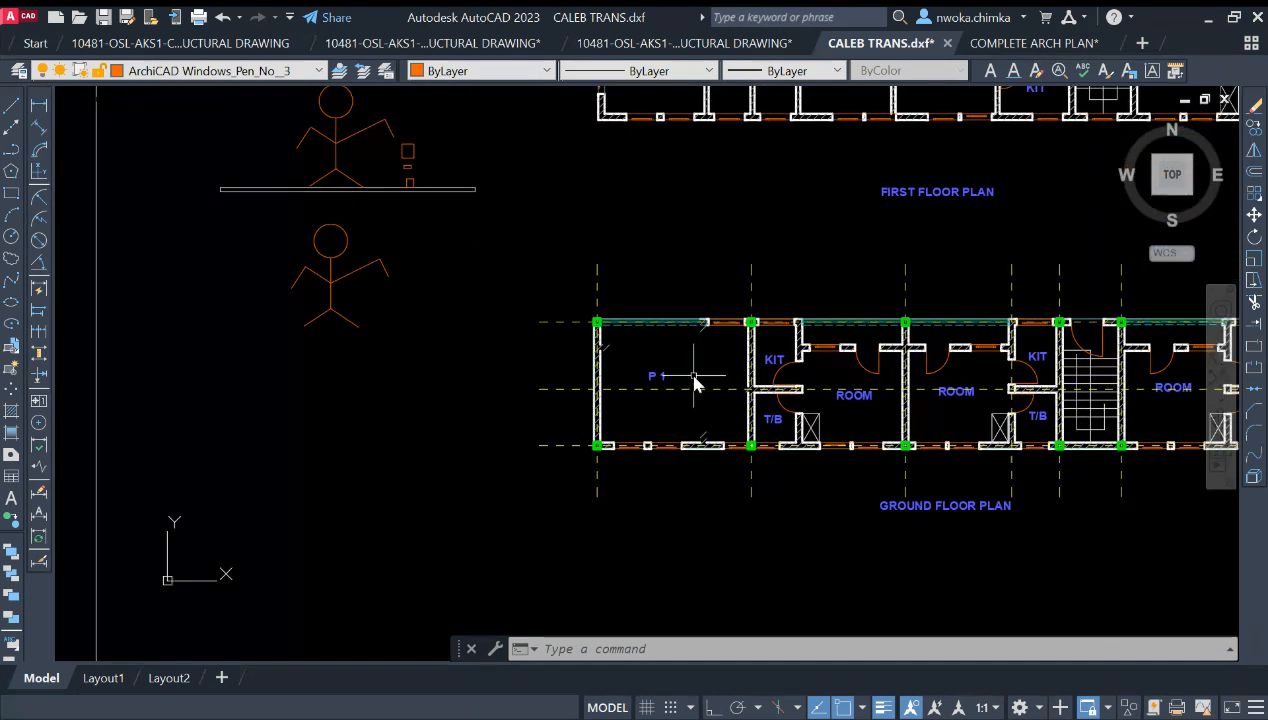
{"action": "scroll", "coordinate": [672, 415], "scroll_direction": "up", "scroll_amount": 2}
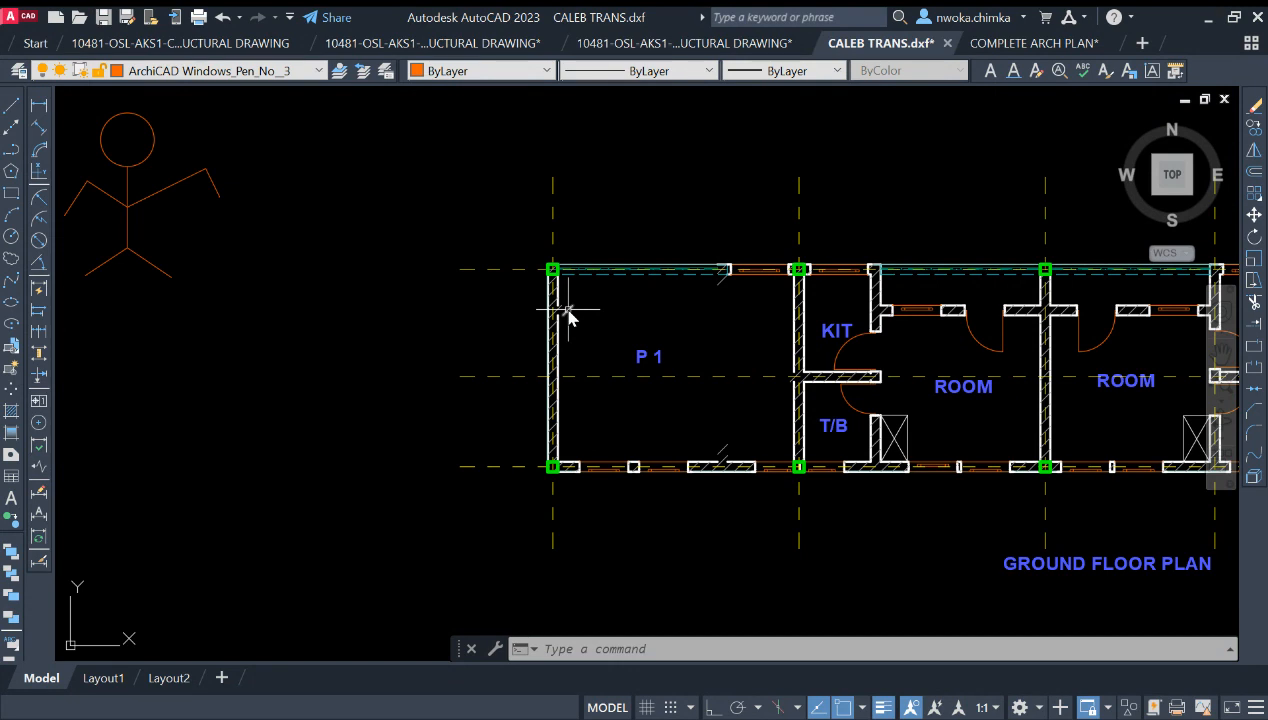
{"action": "scroll", "coordinate": [617, 334], "scroll_direction": "down", "scroll_amount": 2}
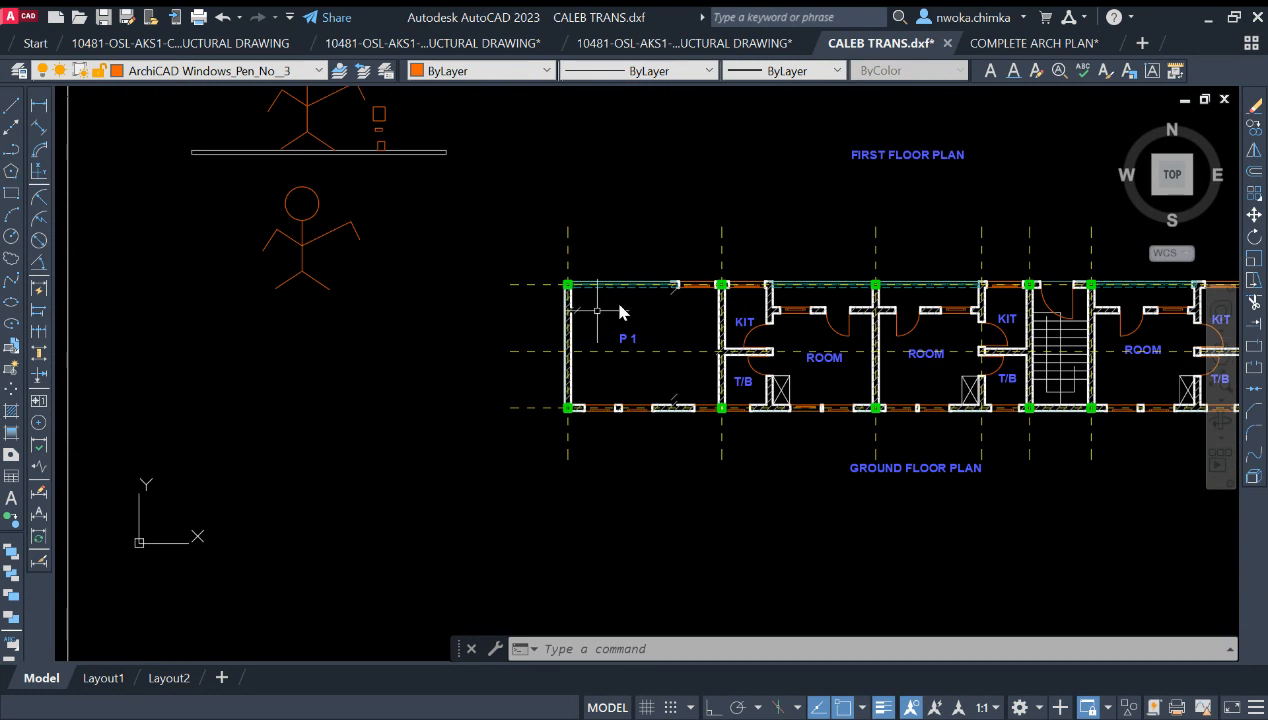
{"action": "middle_click_drag", "start_coordinate": [413, 195], "coordinate": [451, 253]}
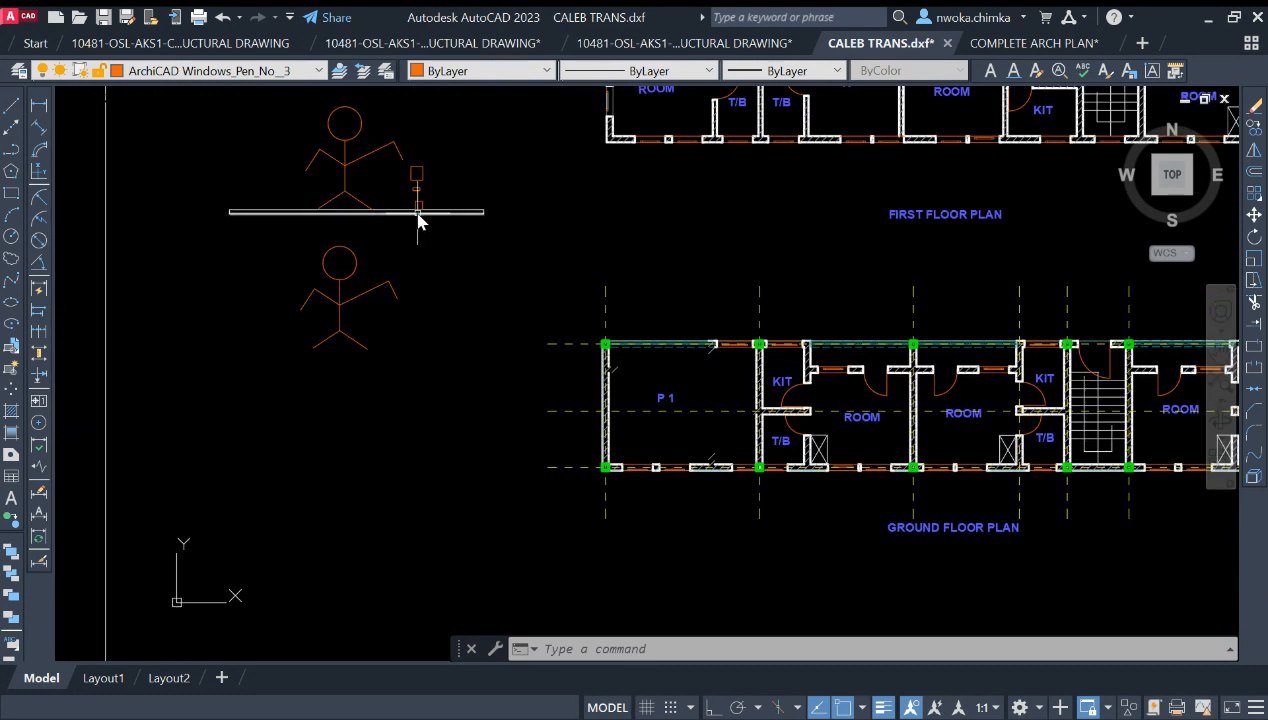
Review the slab sketch between the two stick figures against panel P 1 and the rest of the ground floor plan.
{"action": "scroll", "coordinate": [418, 222], "scroll_direction": "up", "scroll_amount": 2}
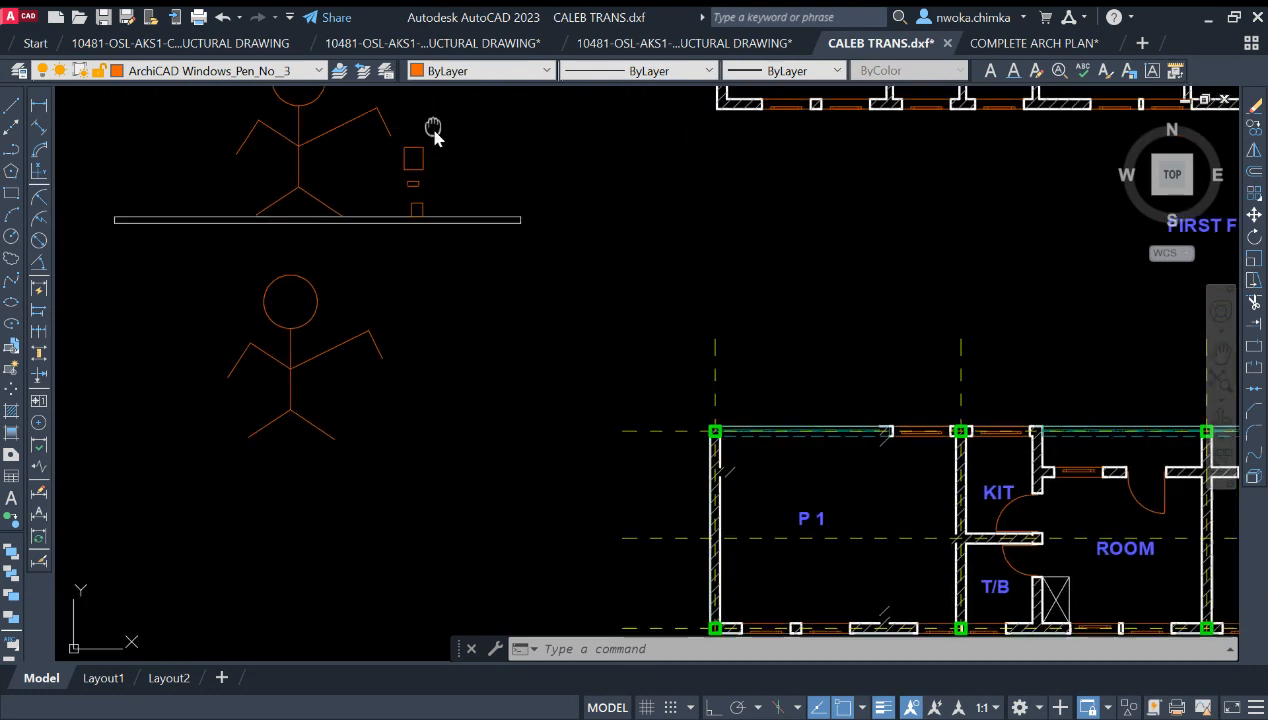
{"action": "middle_click_drag", "start_coordinate": [357, 110], "coordinate": [395, 197]}
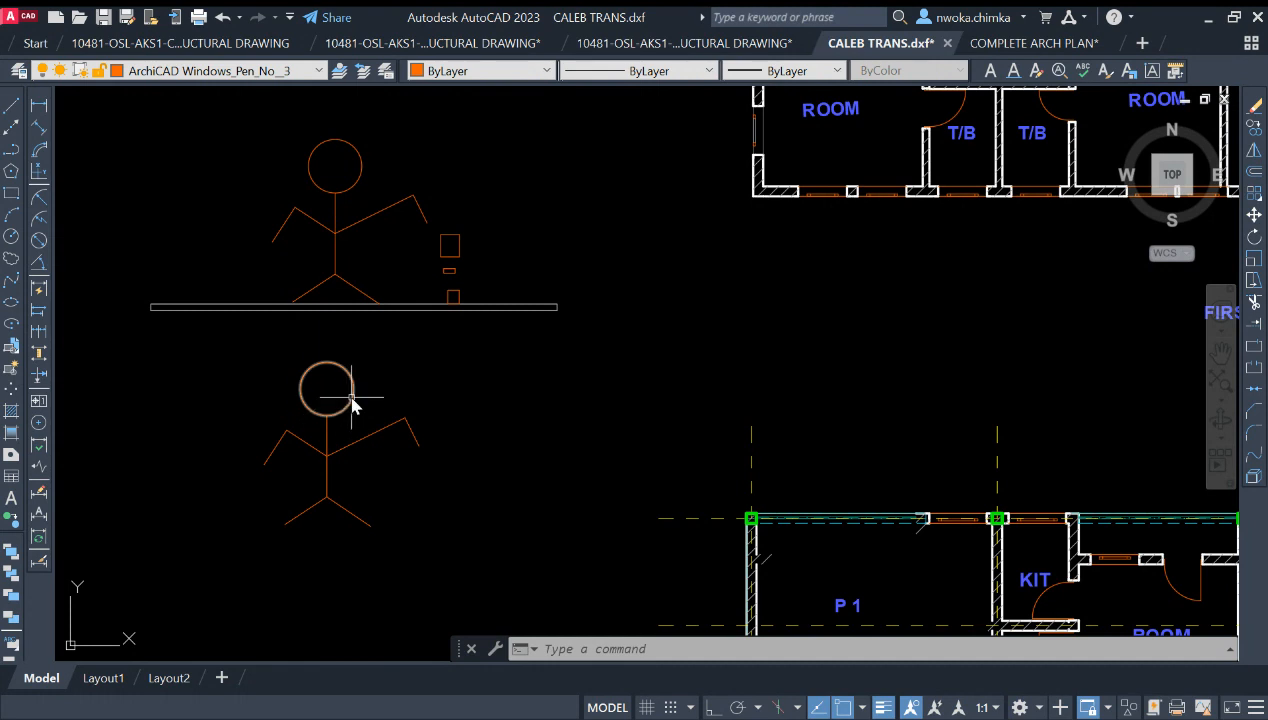
{"action": "scroll", "coordinate": [380, 383], "scroll_direction": "down", "scroll_amount": 2}
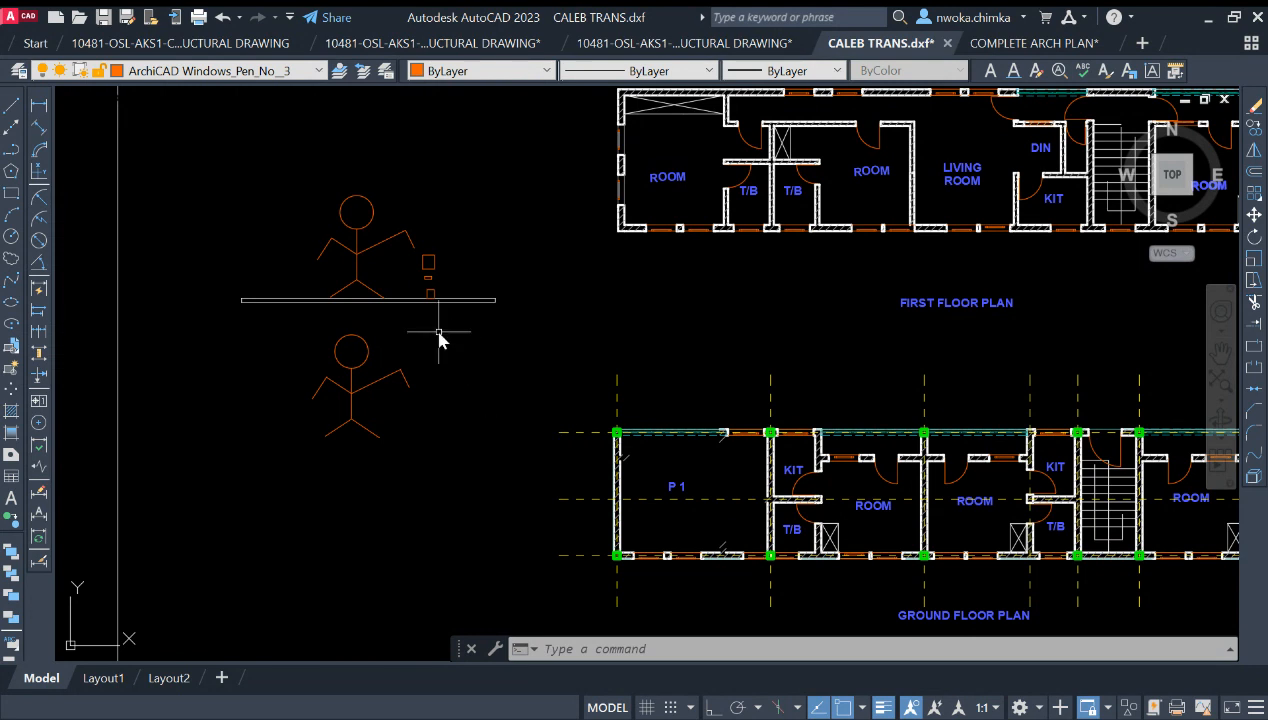
{"action": "scroll", "coordinate": [438, 340], "scroll_direction": "down", "scroll_amount": 4}
{"action": "scroll", "coordinate": [595, 440], "scroll_direction": "up", "scroll_amount": 4}
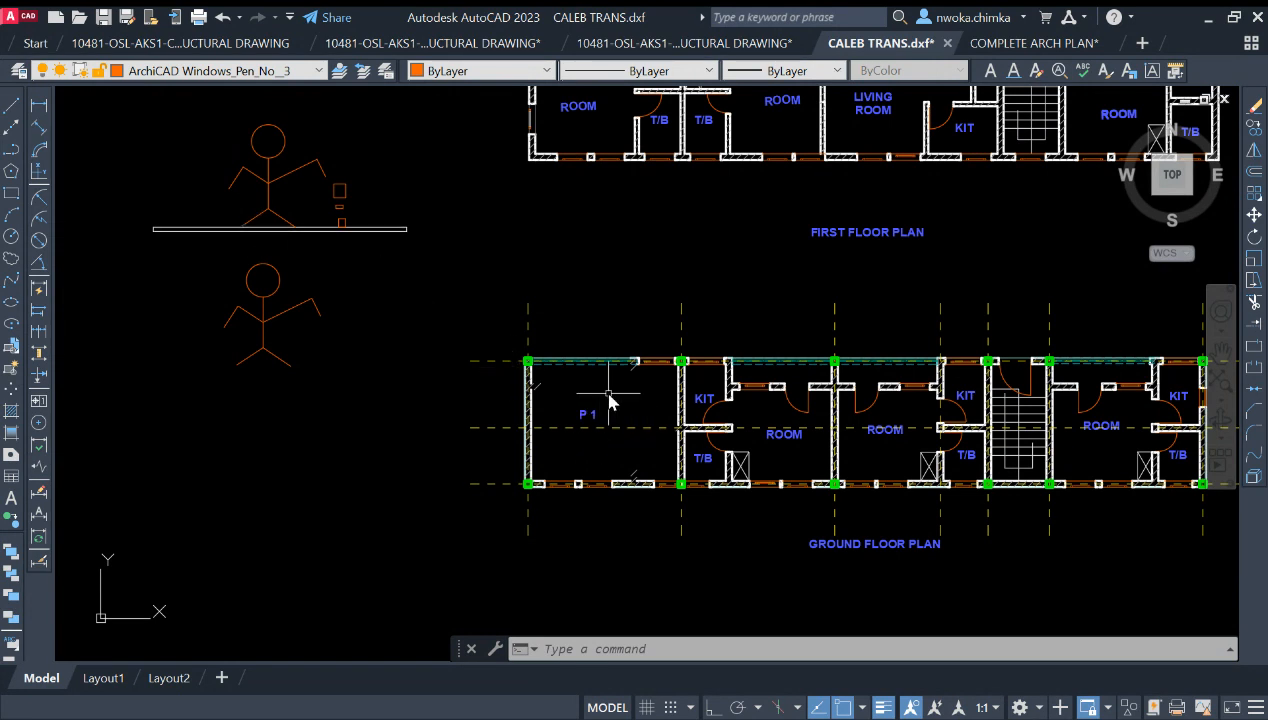
{"action": "scroll", "coordinate": [610, 400], "scroll_direction": "up", "scroll_amount": 2}
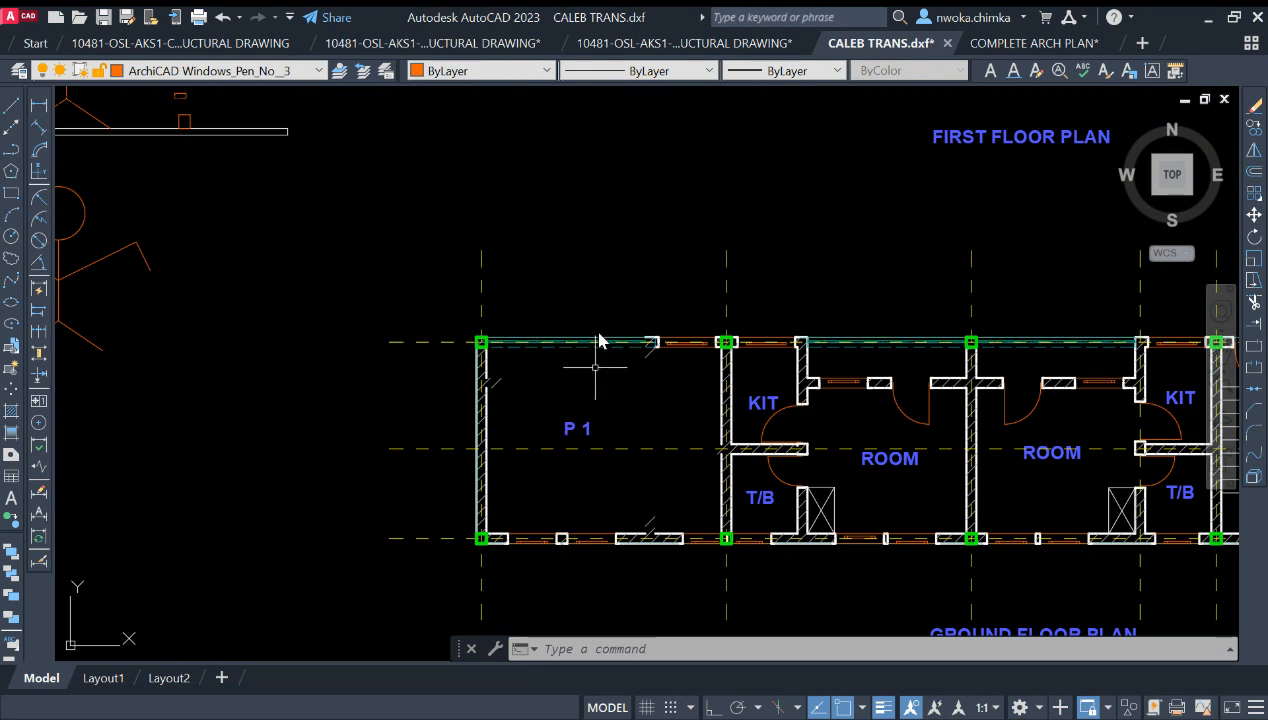
{"action": "scroll", "coordinate": [577, 378], "scroll_direction": "down", "scroll_amount": 2}
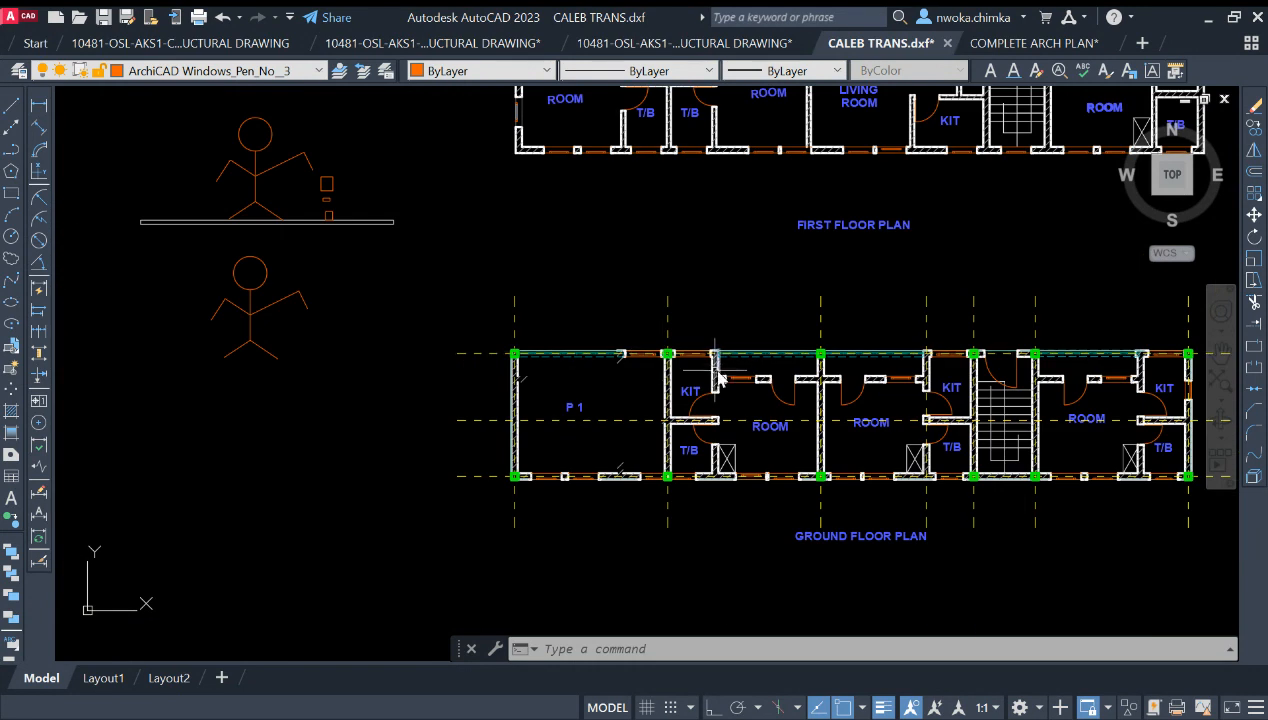
Erase the internal walls, doors, crossed box and the KIT, ROOM and T/B labels from the ground floor bay adjoining P 1.
{"action": "scroll", "coordinate": [654, 362], "scroll_direction": "up", "scroll_amount": 3}
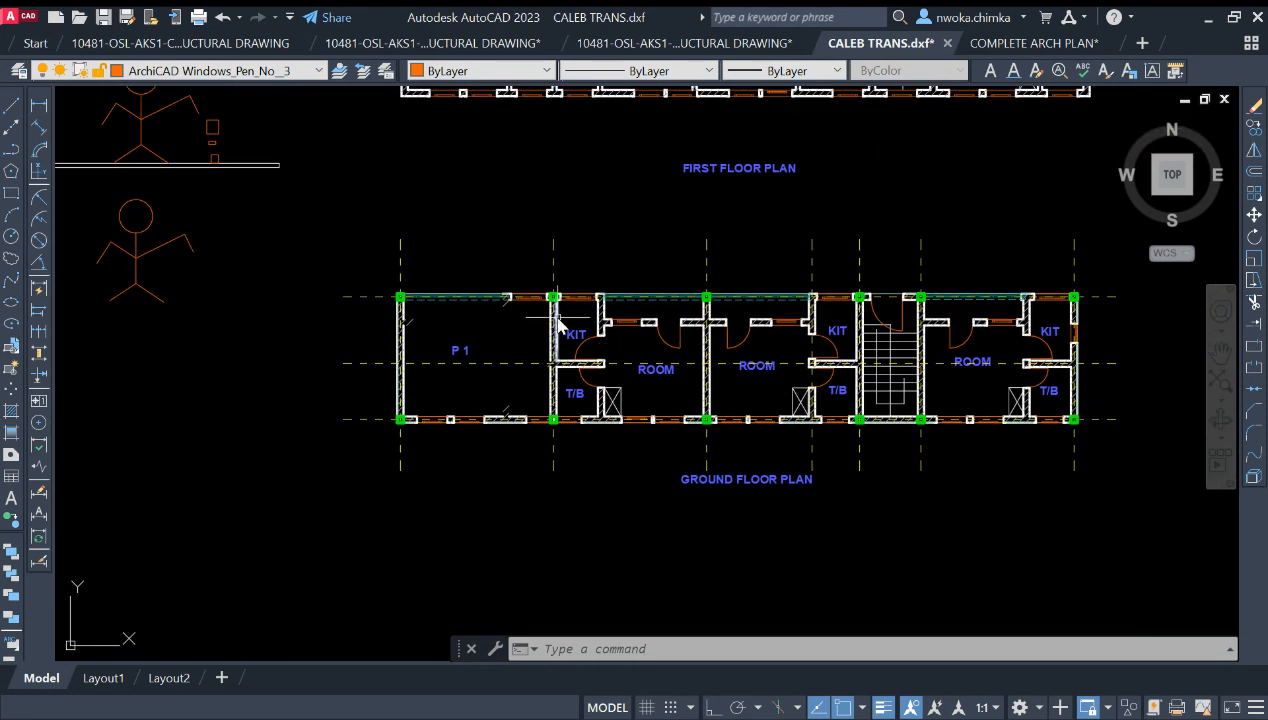
{"action": "left_click", "coordinate": [778, 318]}
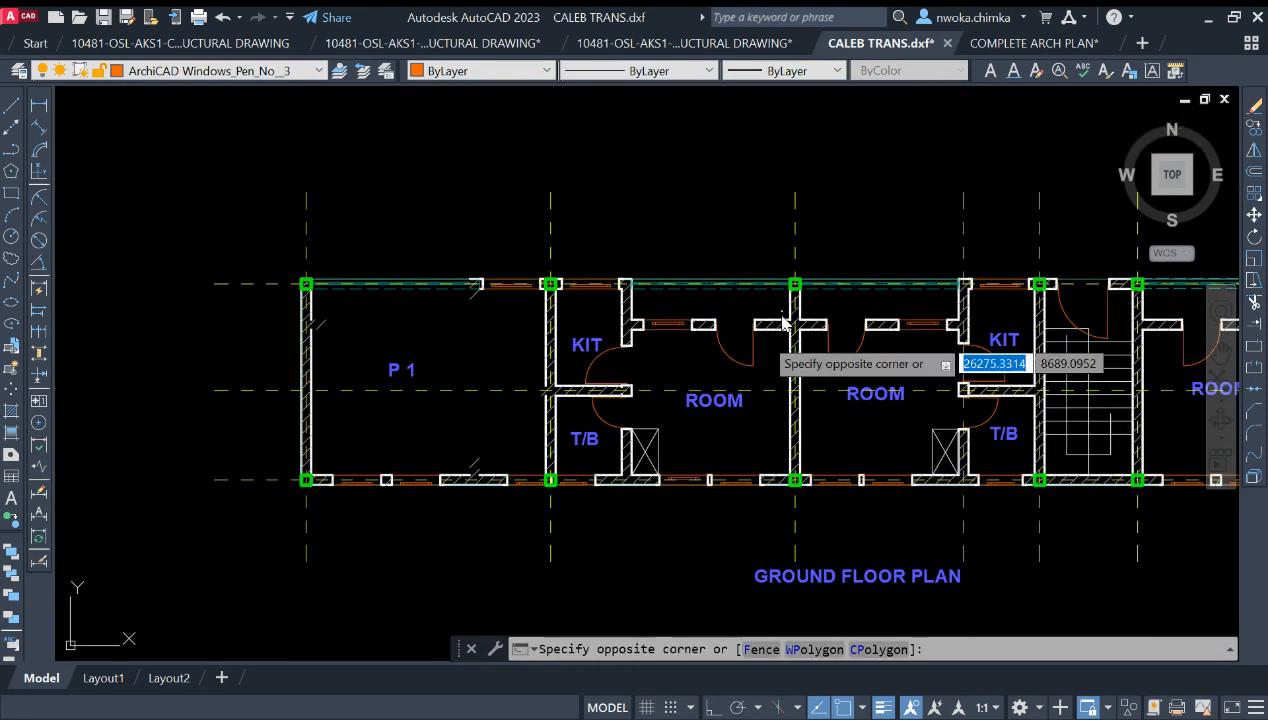
{"action": "left_click", "coordinate": [598, 383]}
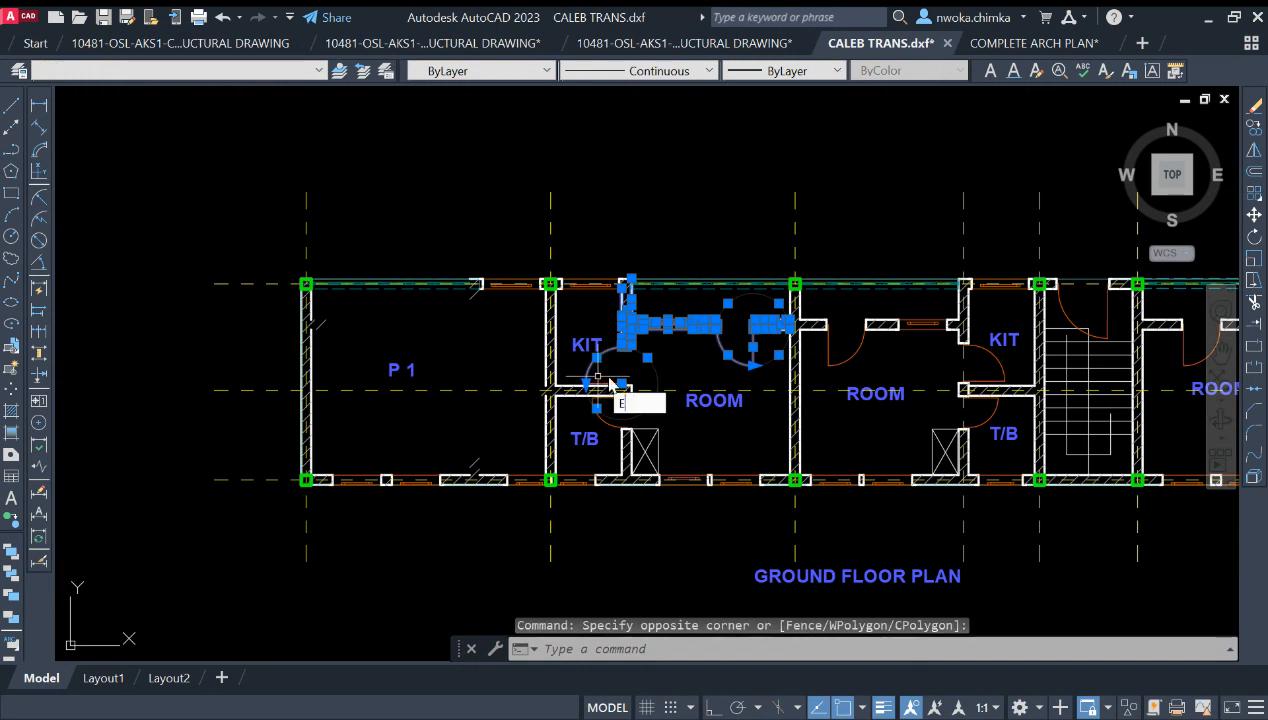
{"action": "key", "text": "Return"}
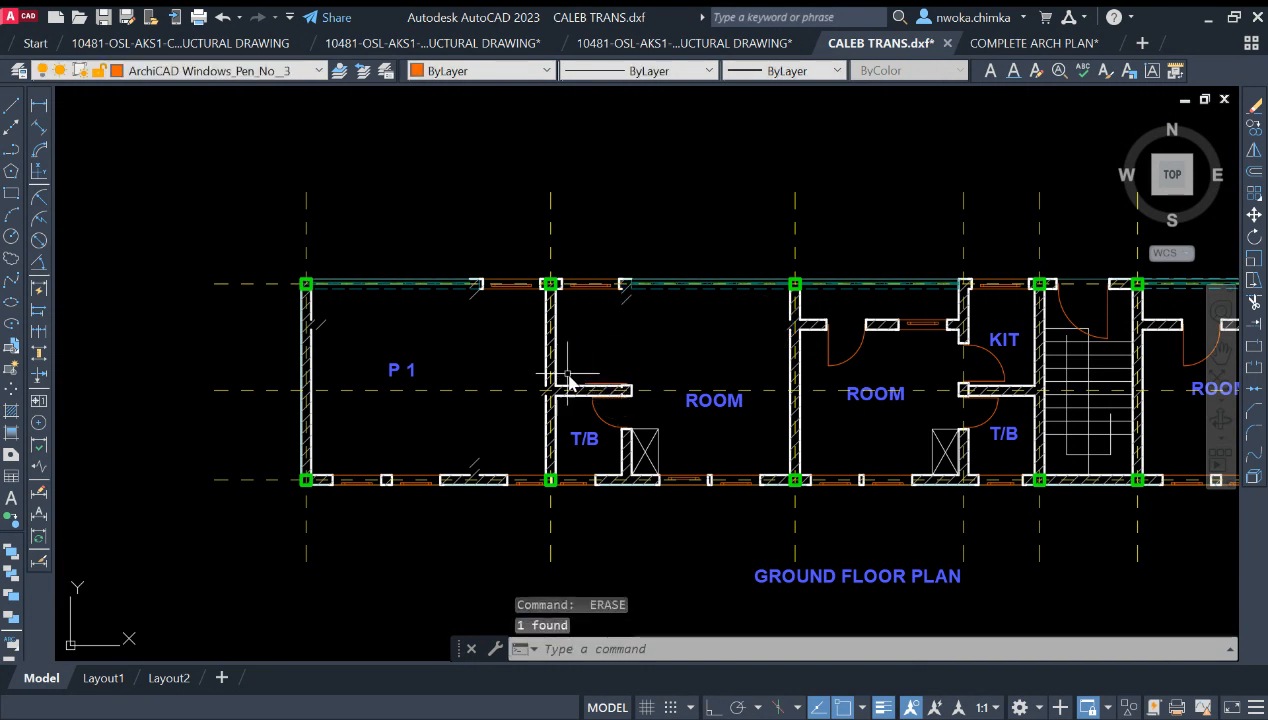
{"action": "left_click", "coordinate": [512, 359]}
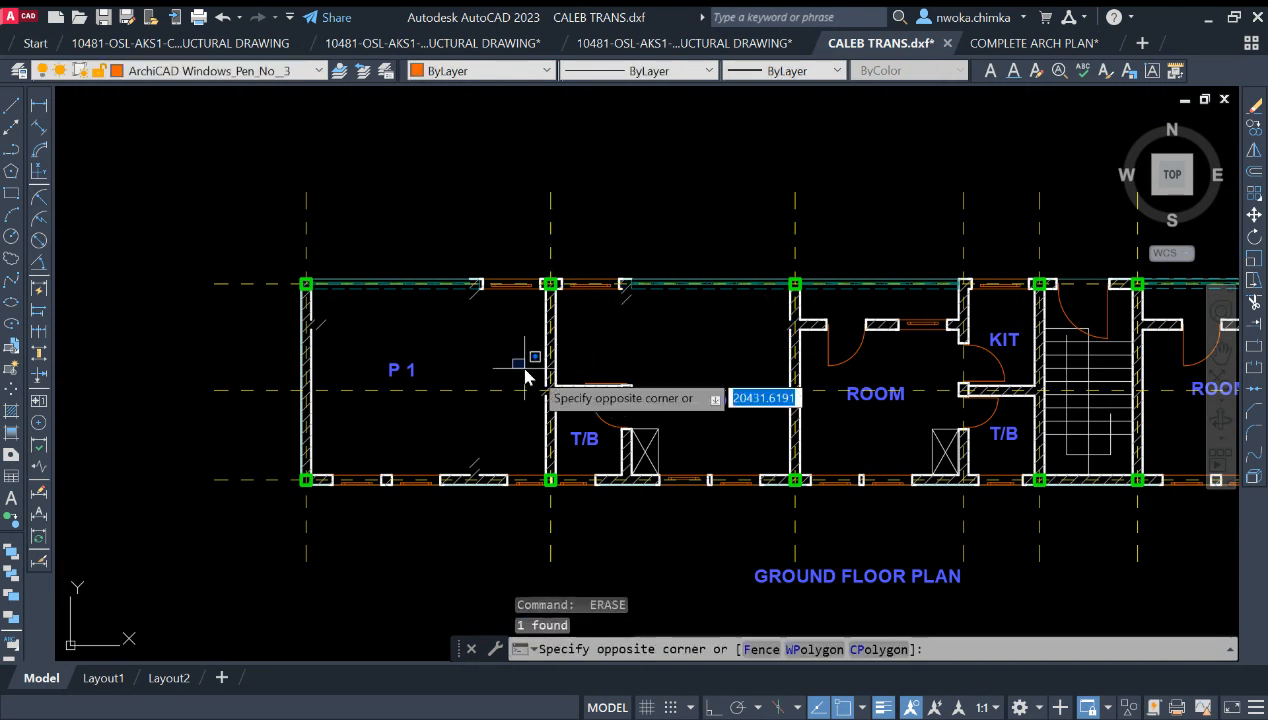
{"action": "left_click", "coordinate": [745, 437]}
{"action": "key", "text": "Return"}
{"action": "left_click", "coordinate": [690, 425]}
{"action": "left_click", "coordinate": [593, 435]}
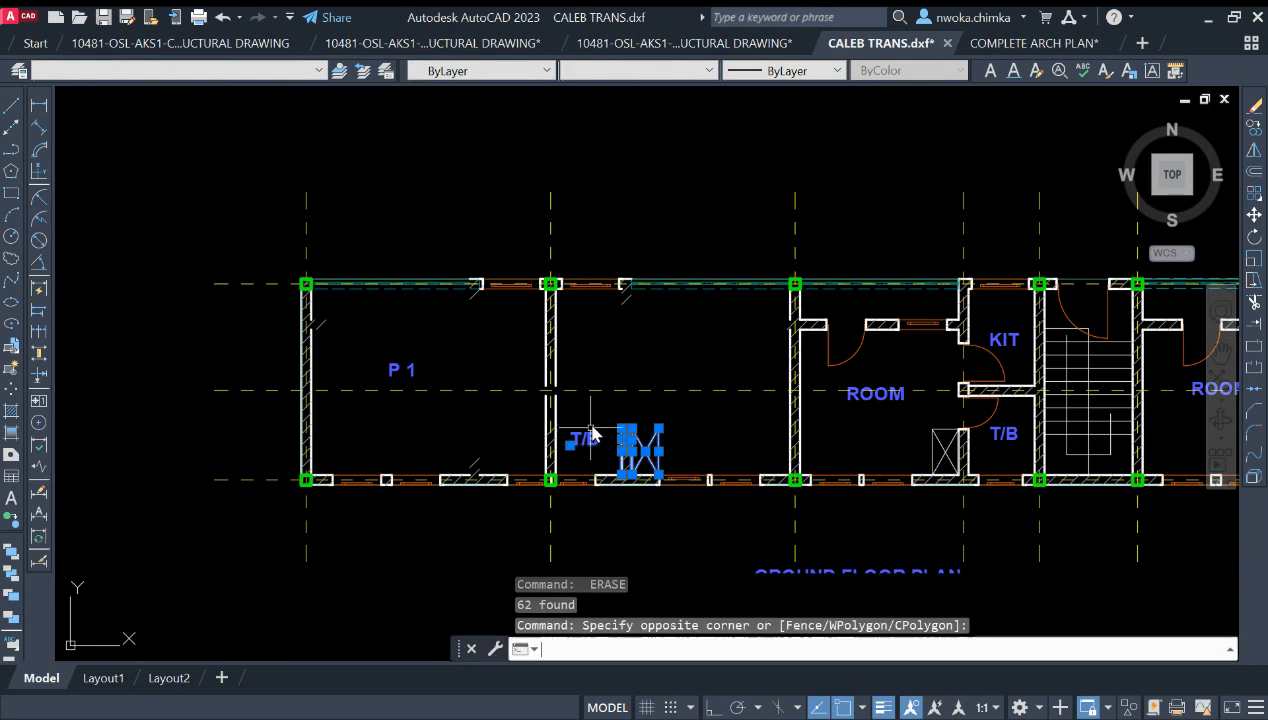
{"action": "key", "text": "Return"}
Add a horizontal linear dimension above the cleared bay, between the vertical grid lines on either side of it.
{"action": "left_click", "coordinate": [40, 106]}
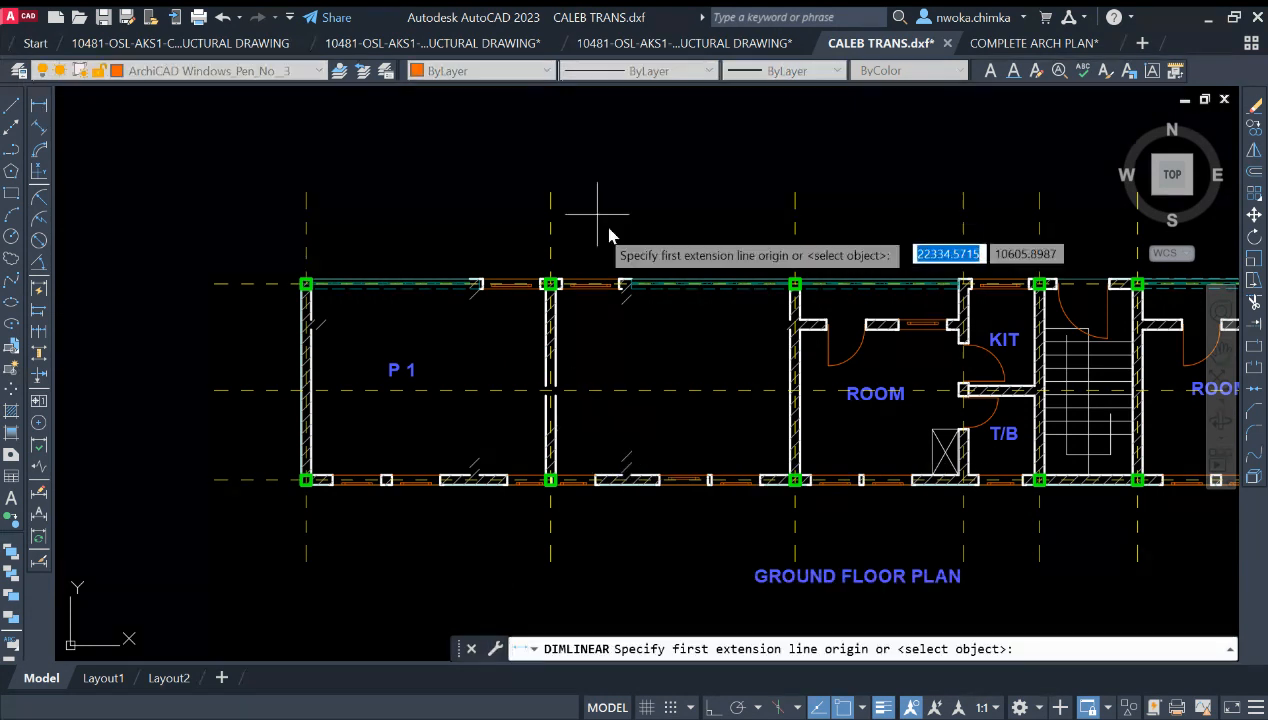
{"action": "left_click", "coordinate": [550, 229]}
{"action": "left_click", "coordinate": [795, 232]}
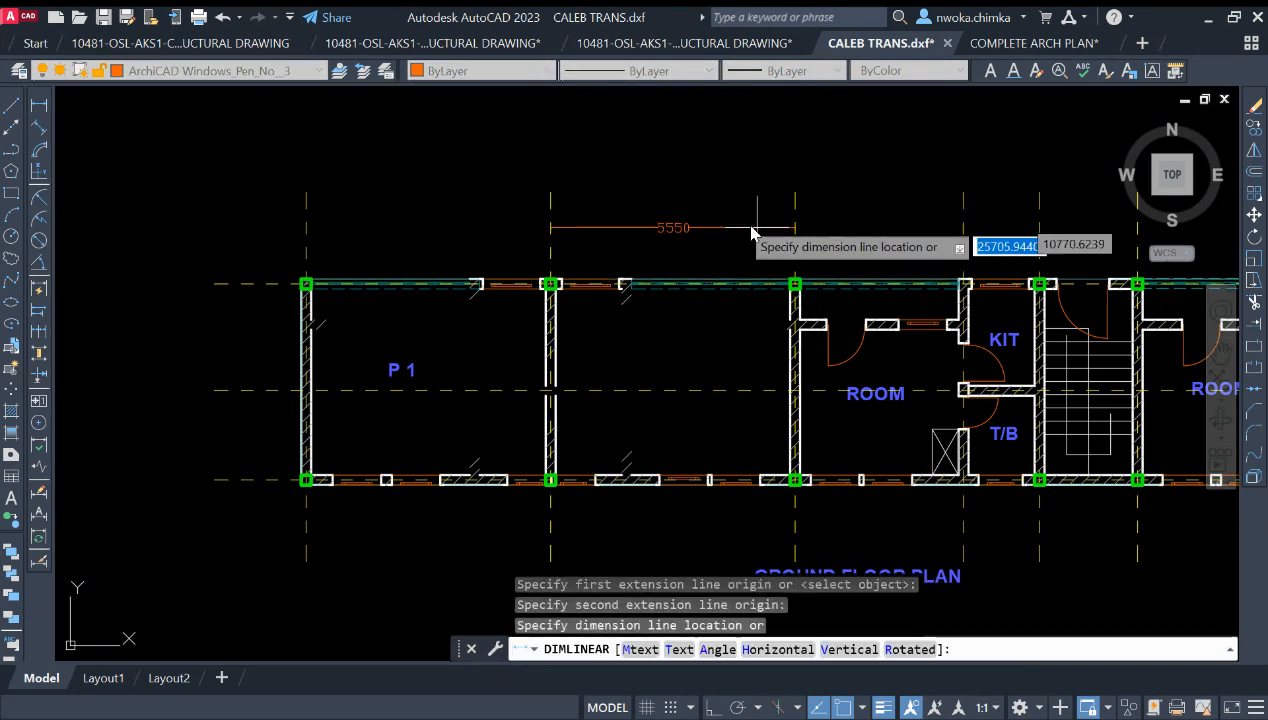
{"action": "left_click", "coordinate": [714, 205]}
{"action": "key", "text": "Escape"}
Measure the cleared bay's vertical span between the upper and lower grid lines with a temporary linear dimension.
{"action": "key", "text": "Return"}
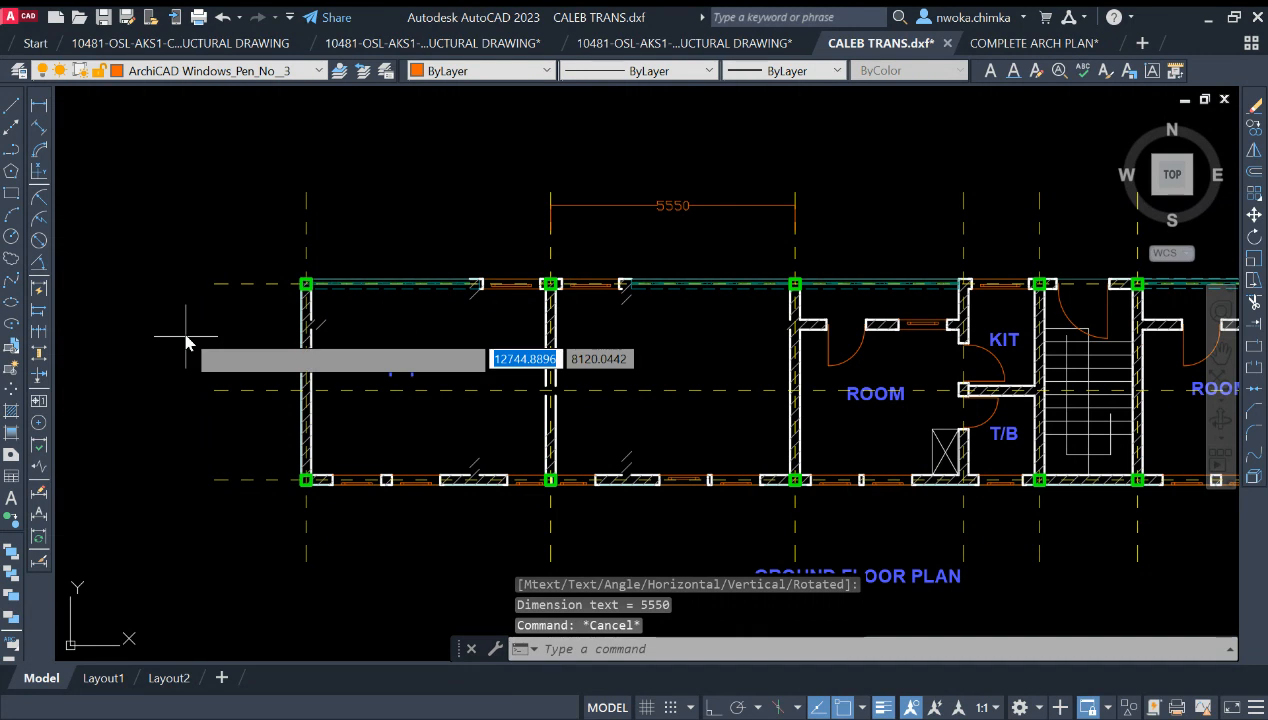
{"action": "scroll", "coordinate": [726, 290], "scroll_direction": "up", "scroll_amount": 4}
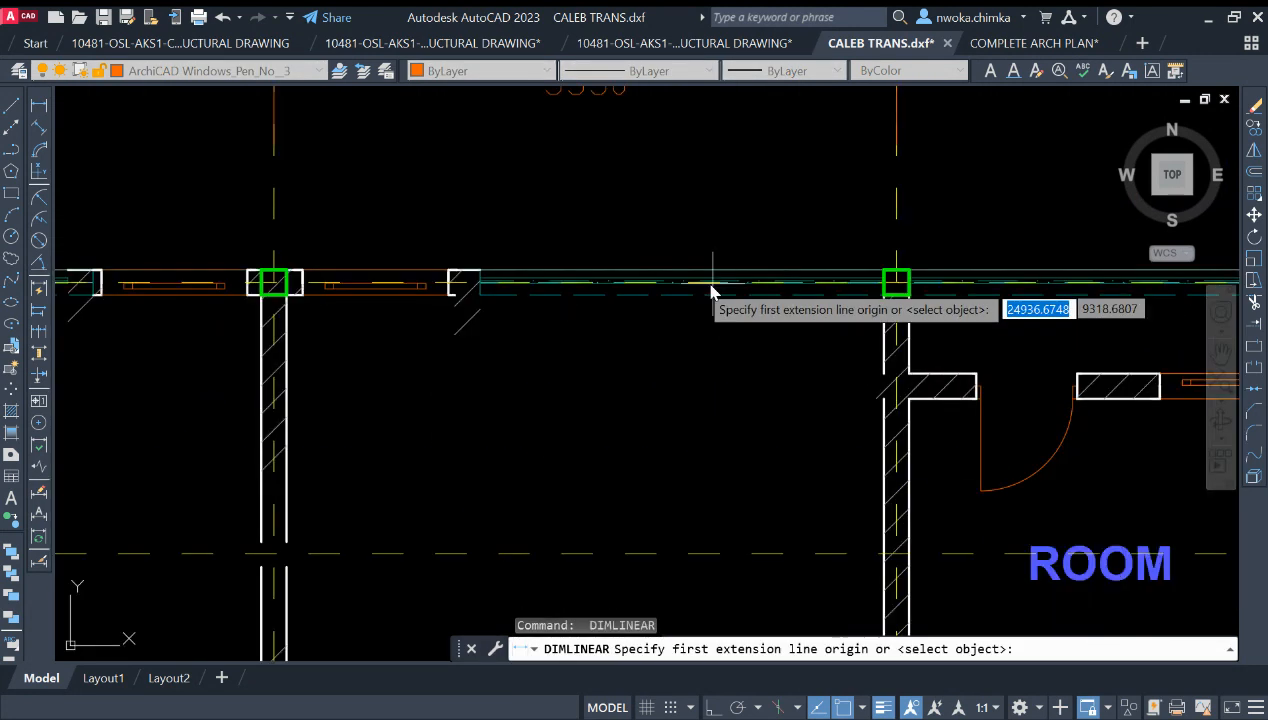
{"action": "left_click", "coordinate": [715, 286]}
{"action": "scroll", "coordinate": [715, 286], "scroll_direction": "down", "scroll_amount": 2}
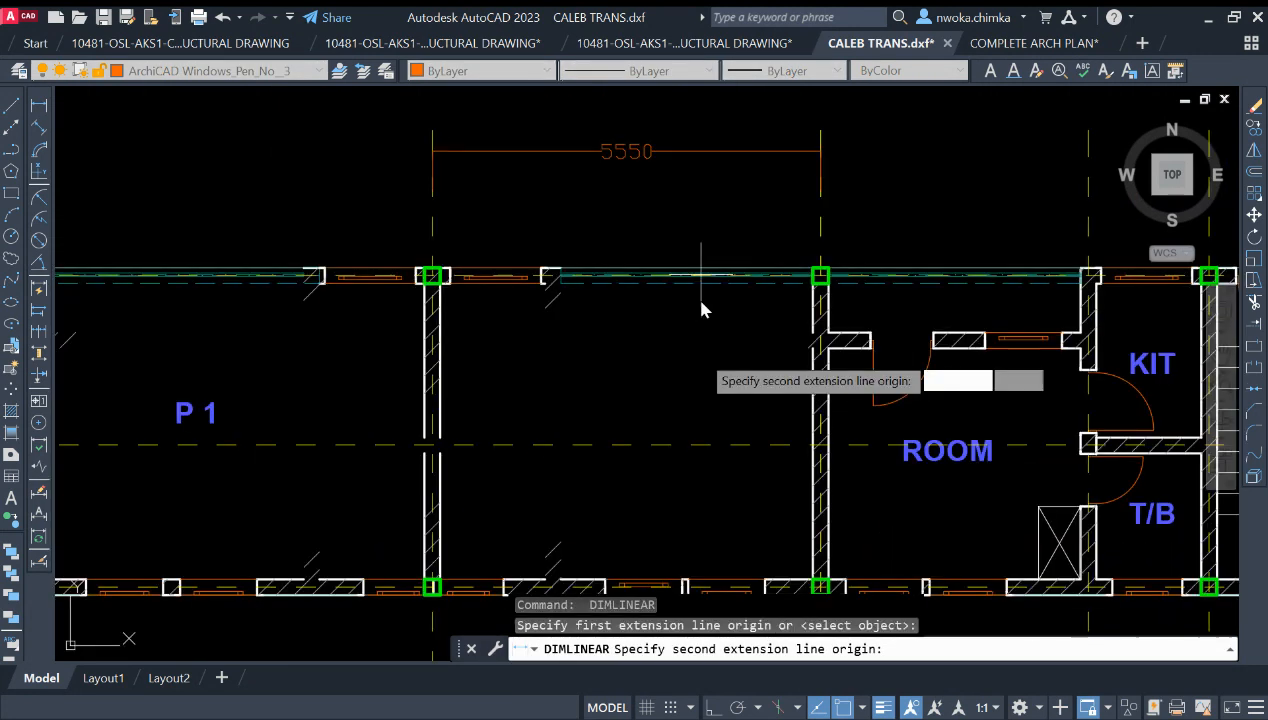
{"action": "left_click", "coordinate": [687, 580]}
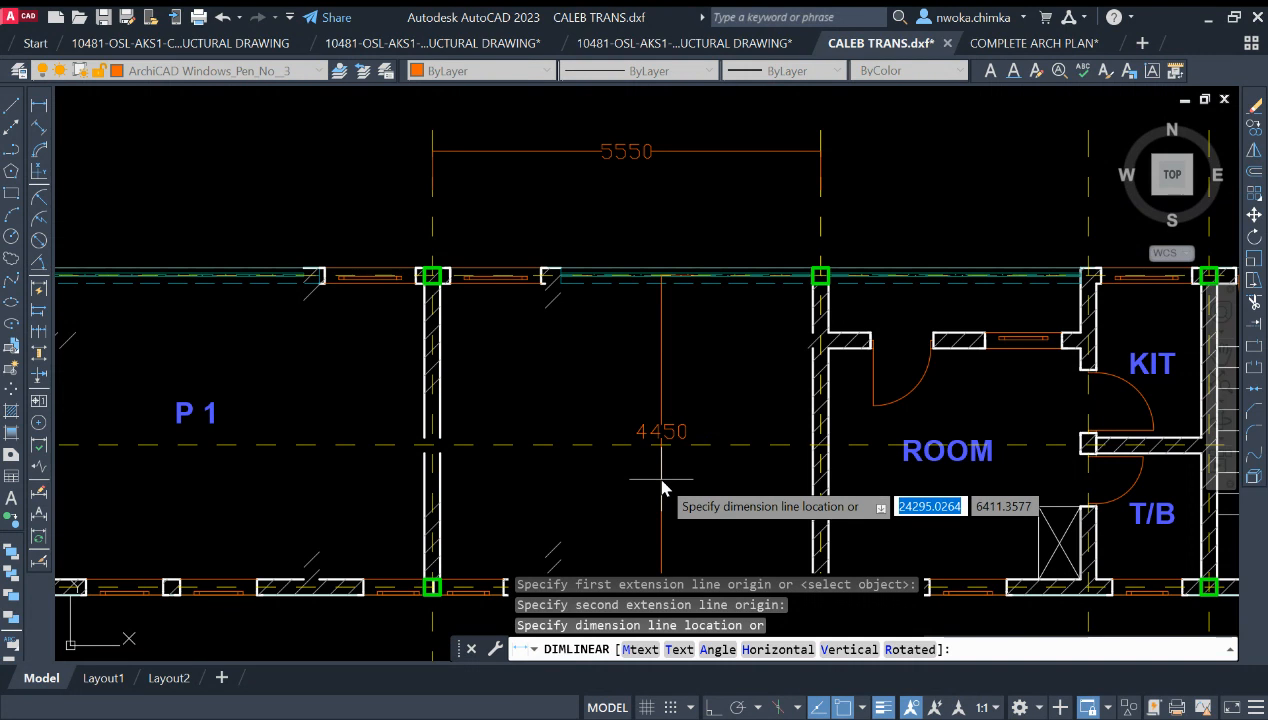
{"action": "key", "text": "Escape"}
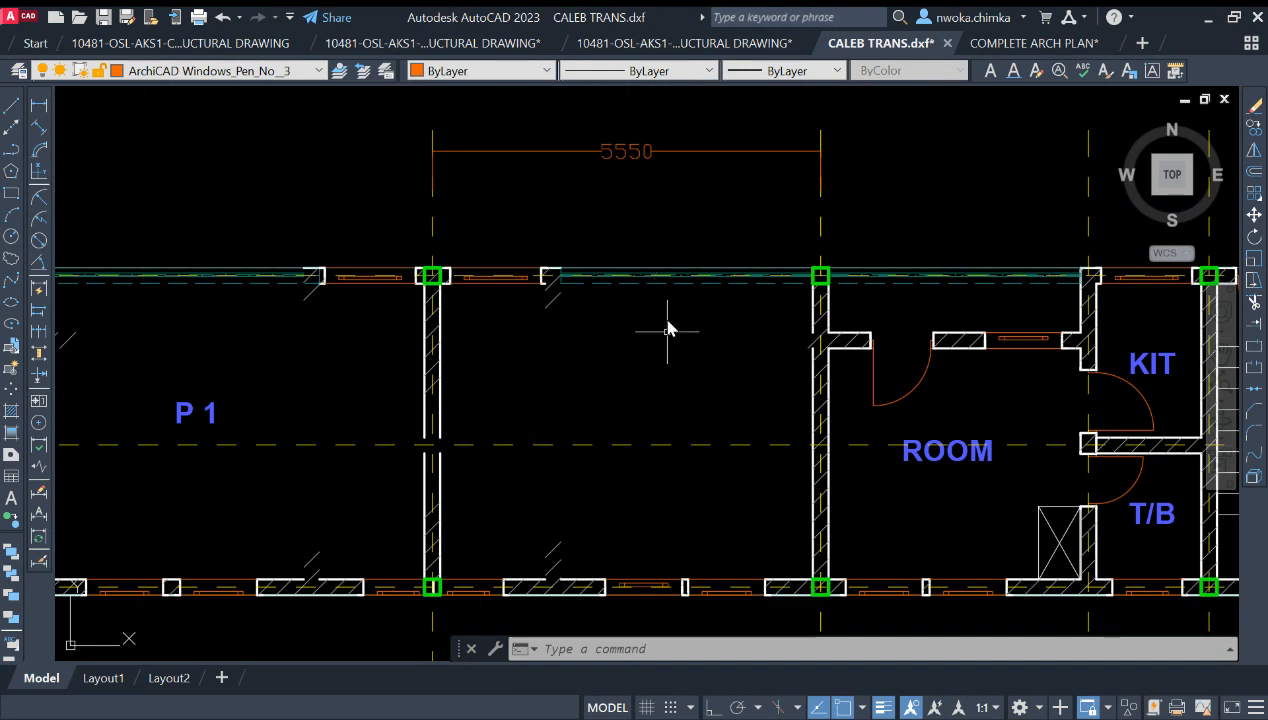
Copy the P 1 label into the middle of the cleared bay beside it.
{"action": "scroll", "coordinate": [650, 332], "scroll_direction": "down", "scroll_amount": 2}
{"action": "left_click", "coordinate": [372, 378]}
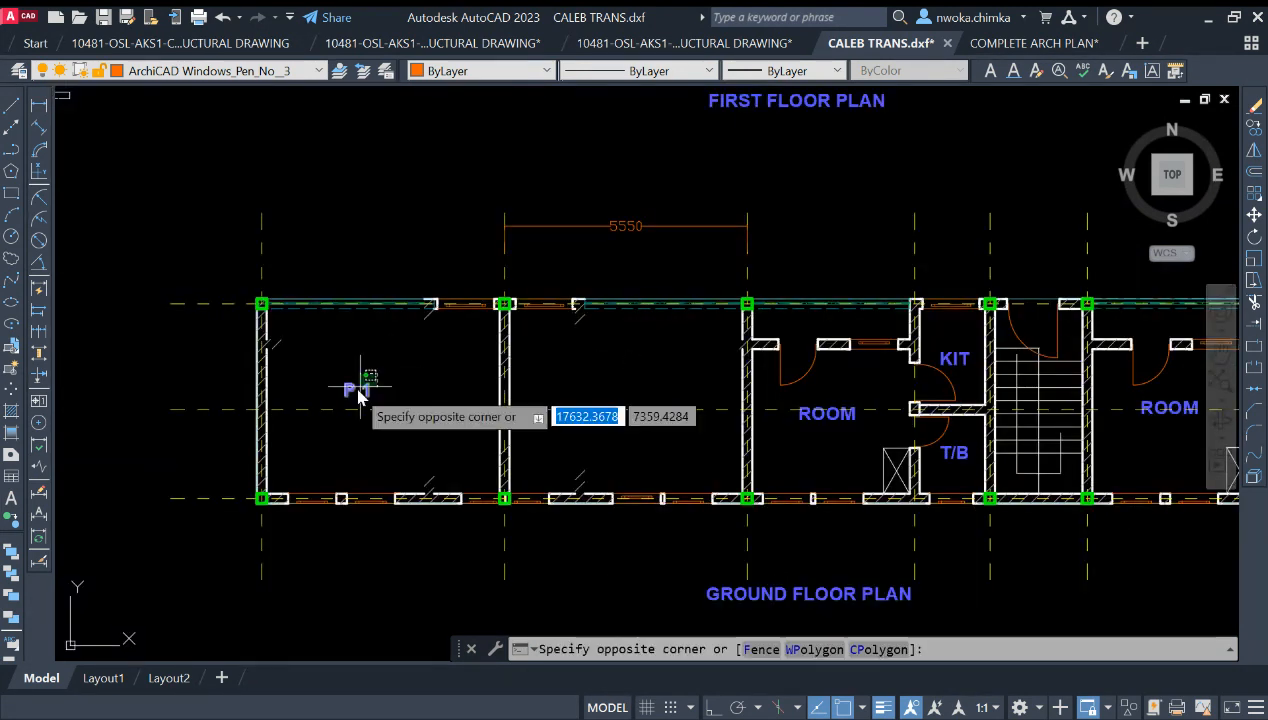
{"action": "left_click", "coordinate": [358, 385]}
{"action": "key", "text": "Return"}
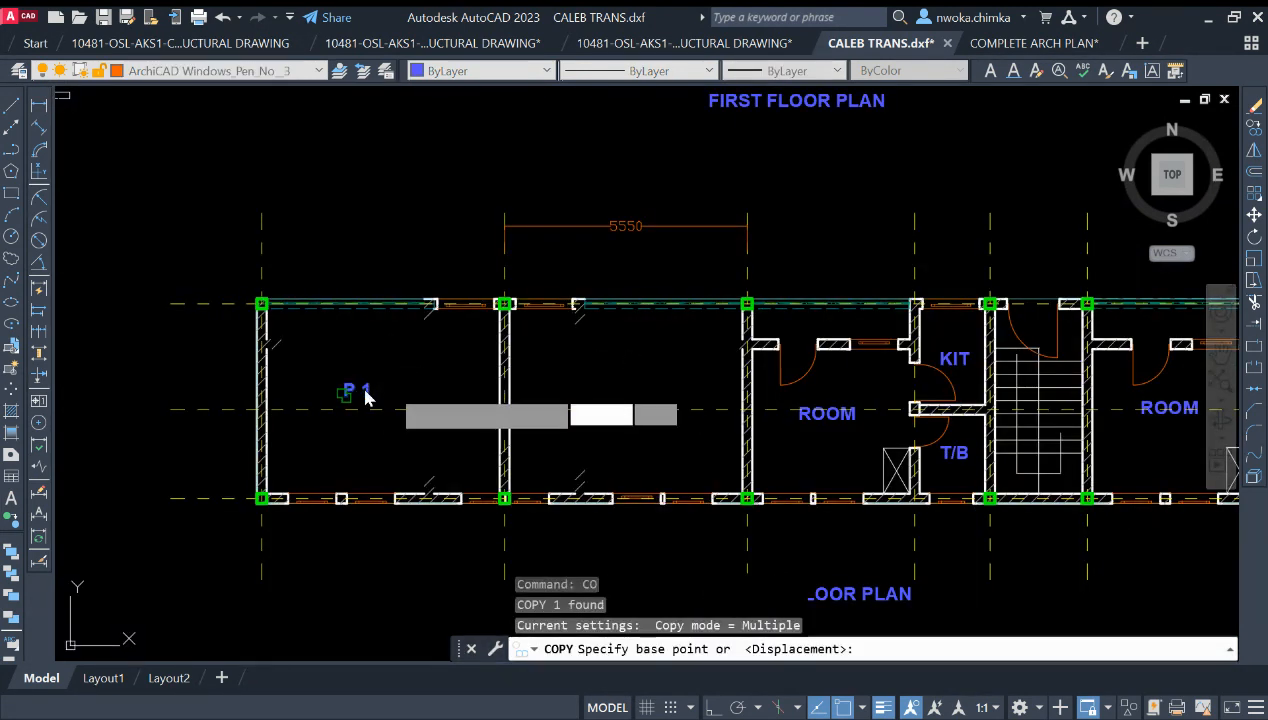
{"action": "left_click", "coordinate": [354, 393]}
{"action": "key", "text": "Escape"}
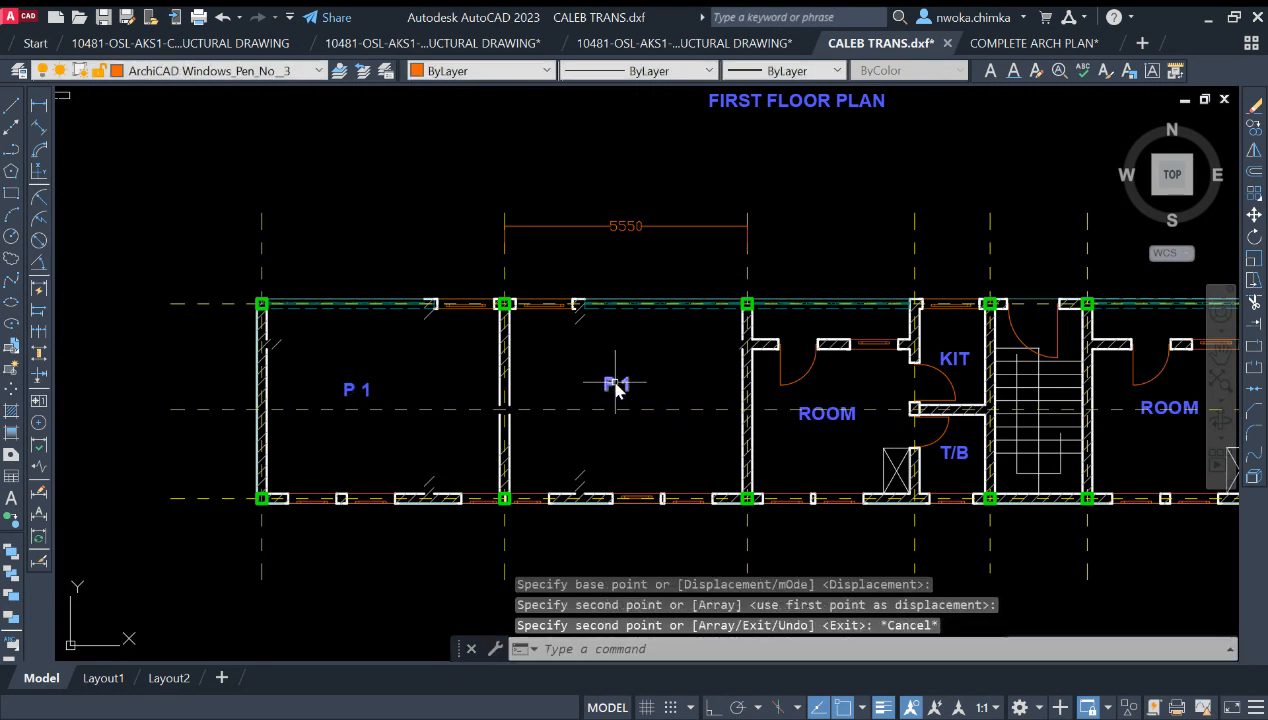
Change the copied label in the second bay to P 2.
{"action": "double_click", "coordinate": [618, 386]}
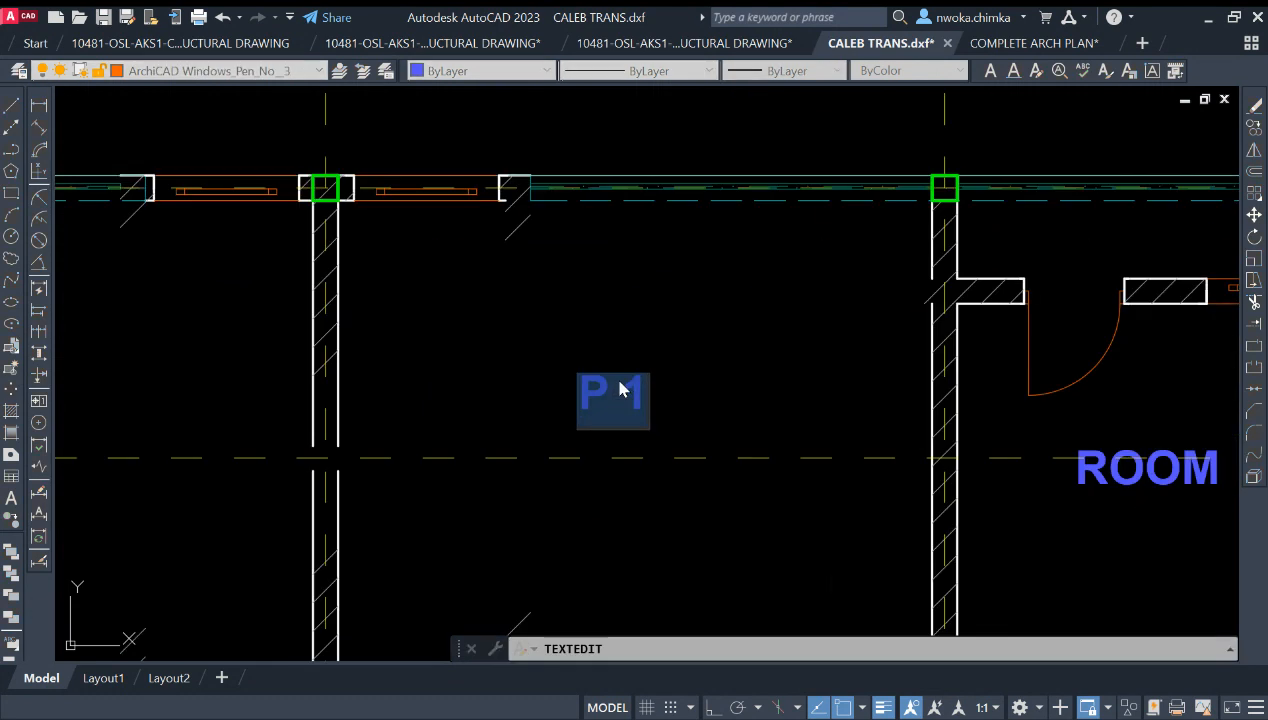
{"action": "type", "text": "2"}
{"action": "left_click", "coordinate": [660, 387]}
{"action": "key", "text": "Escape"}
Erase the internal wall segments with their door and window near the upper edge of the bay next to P 2.
{"action": "scroll", "coordinate": [670, 340], "scroll_direction": "down", "scroll_amount": 5}
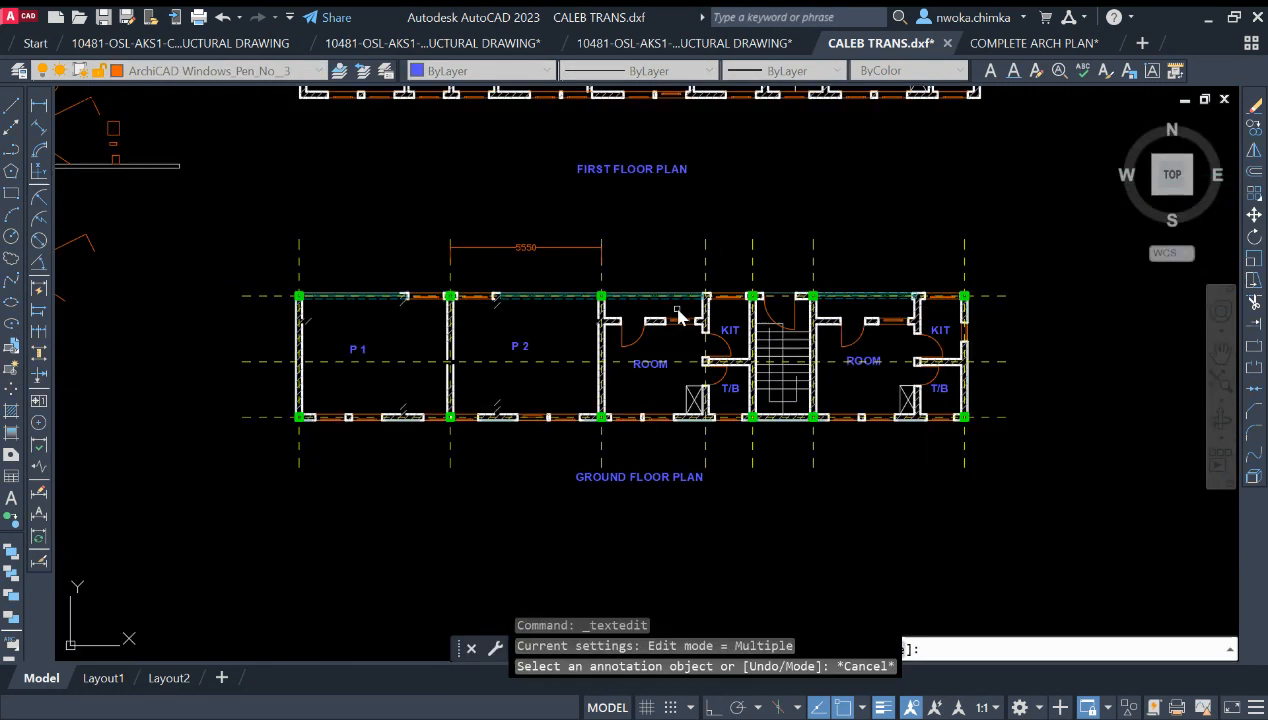
{"action": "scroll", "coordinate": [674, 330], "scroll_direction": "up", "scroll_amount": 5}
{"action": "scroll", "coordinate": [750, 283], "scroll_direction": "down", "scroll_amount": 2}
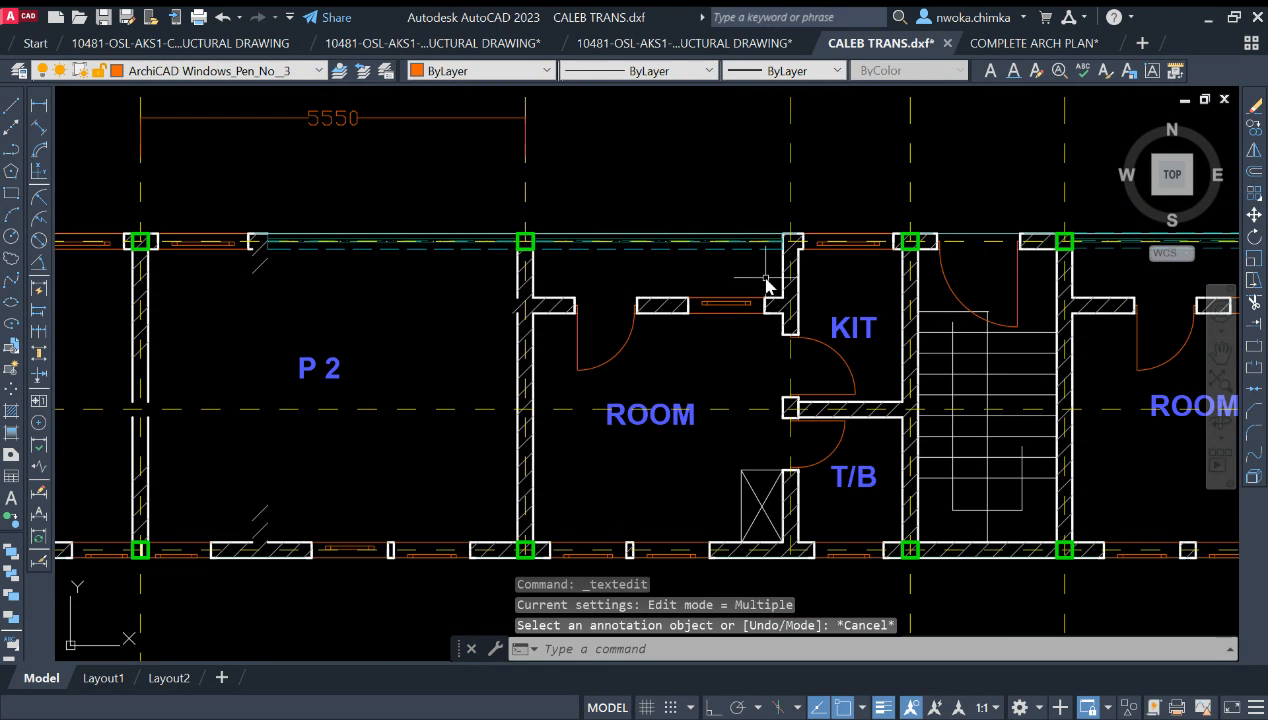
{"action": "left_click", "coordinate": [765, 280]}
{"action": "left_click", "coordinate": [585, 345]}
{"action": "type", "text": "E"}
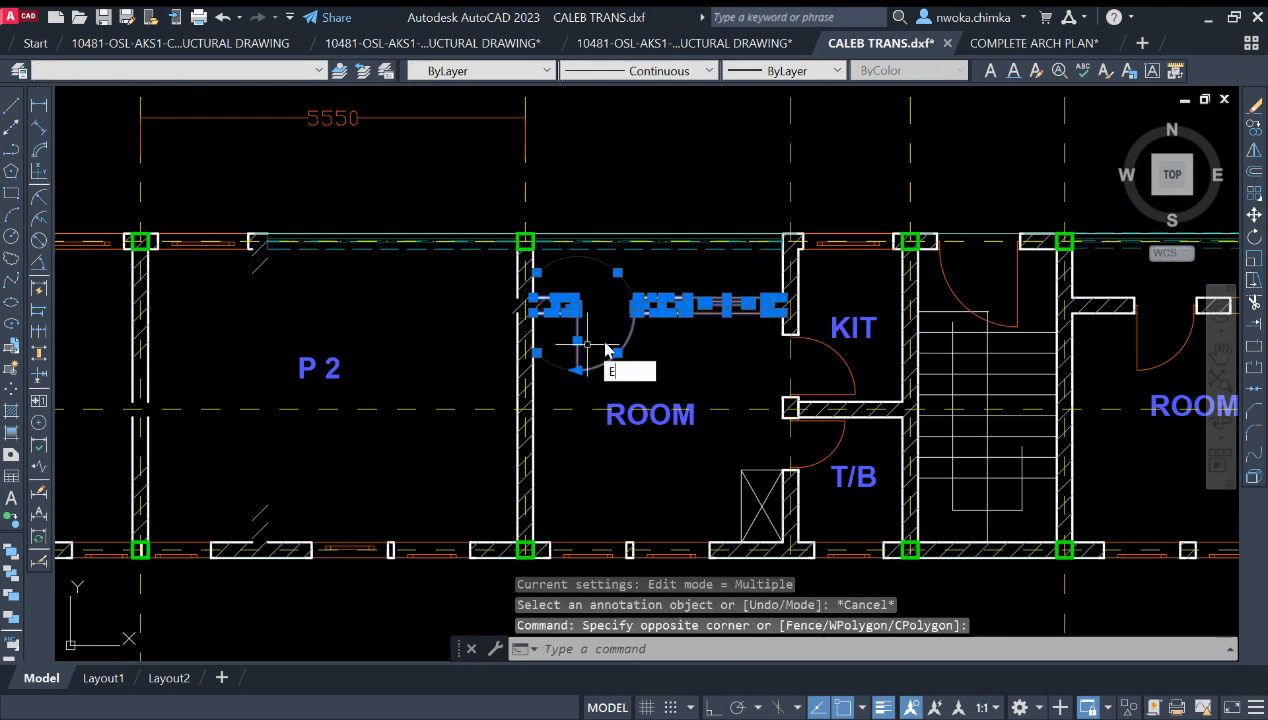
{"action": "key", "text": "Return"}
Erase the ROOM label and the crossed box from the bay next to P 2.
{"action": "left_click", "coordinate": [580, 368]}
{"action": "left_click", "coordinate": [744, 467]}
{"action": "key", "text": "Return"}
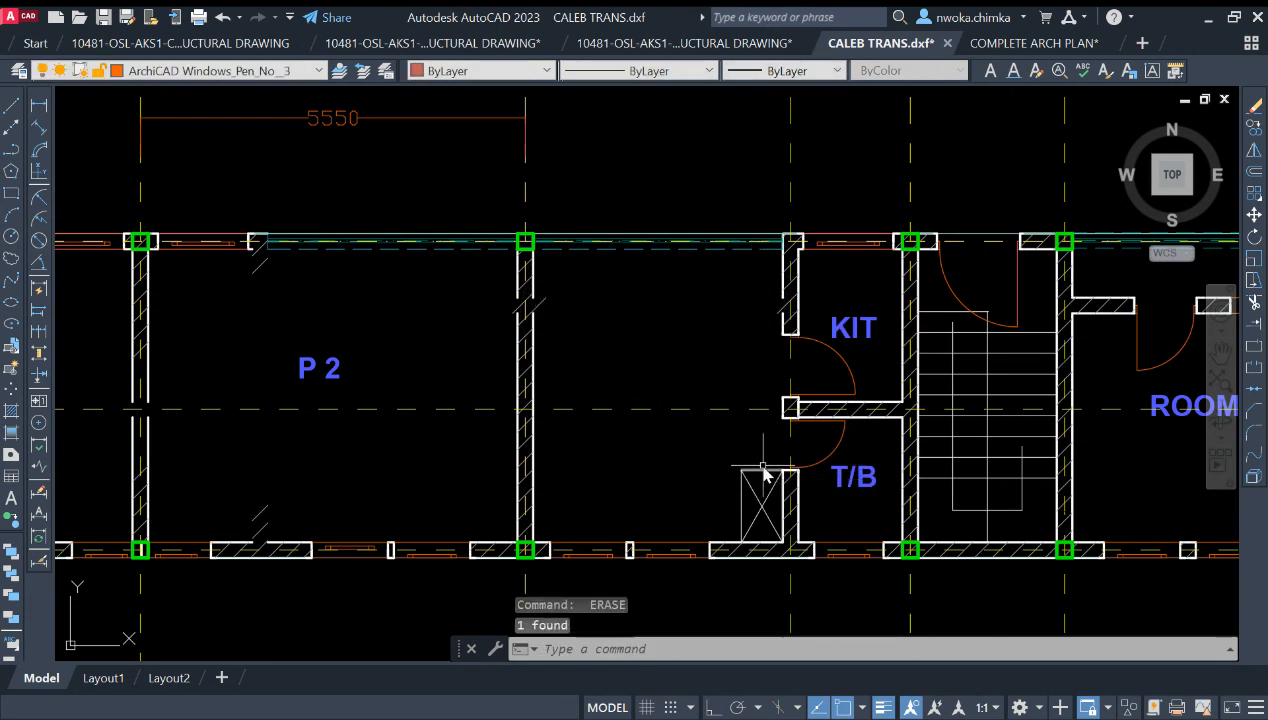
{"action": "left_click", "coordinate": [764, 474]}
{"action": "left_click", "coordinate": [745, 510]}
{"action": "type", "text": "E"}
{"action": "key", "text": "Return"}
Copy the P 2 label into the cleared third bay.
{"action": "left_click", "coordinate": [426, 347]}
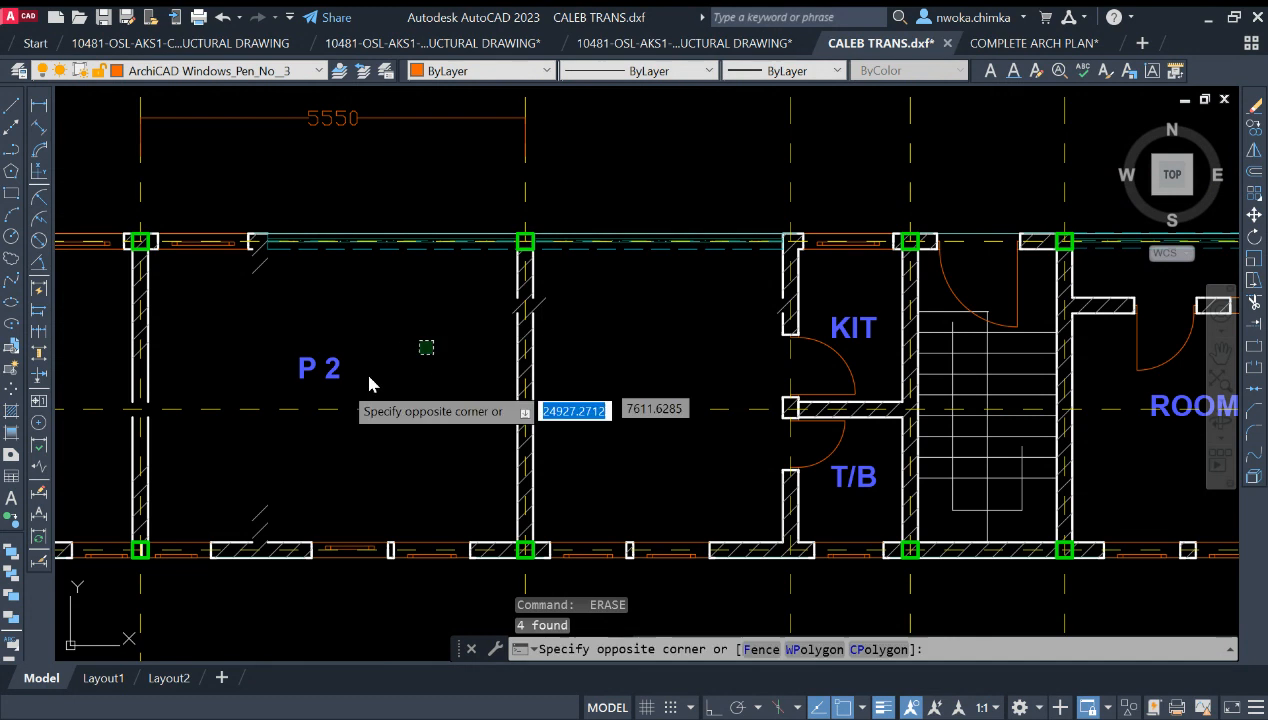
{"action": "left_click", "coordinate": [334, 391]}
{"action": "type", "text": "CO"}
{"action": "key", "text": "Return"}
{"action": "left_click", "coordinate": [298, 377]}
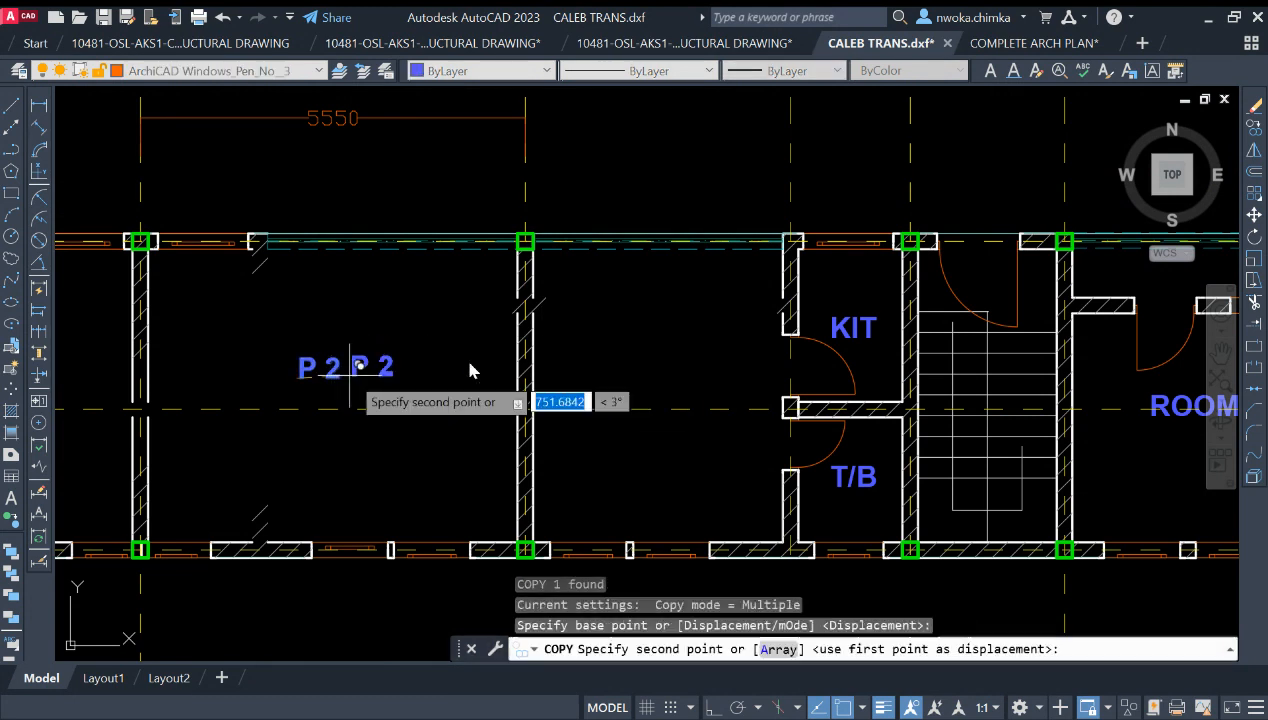
{"action": "key", "text": "Escape"}
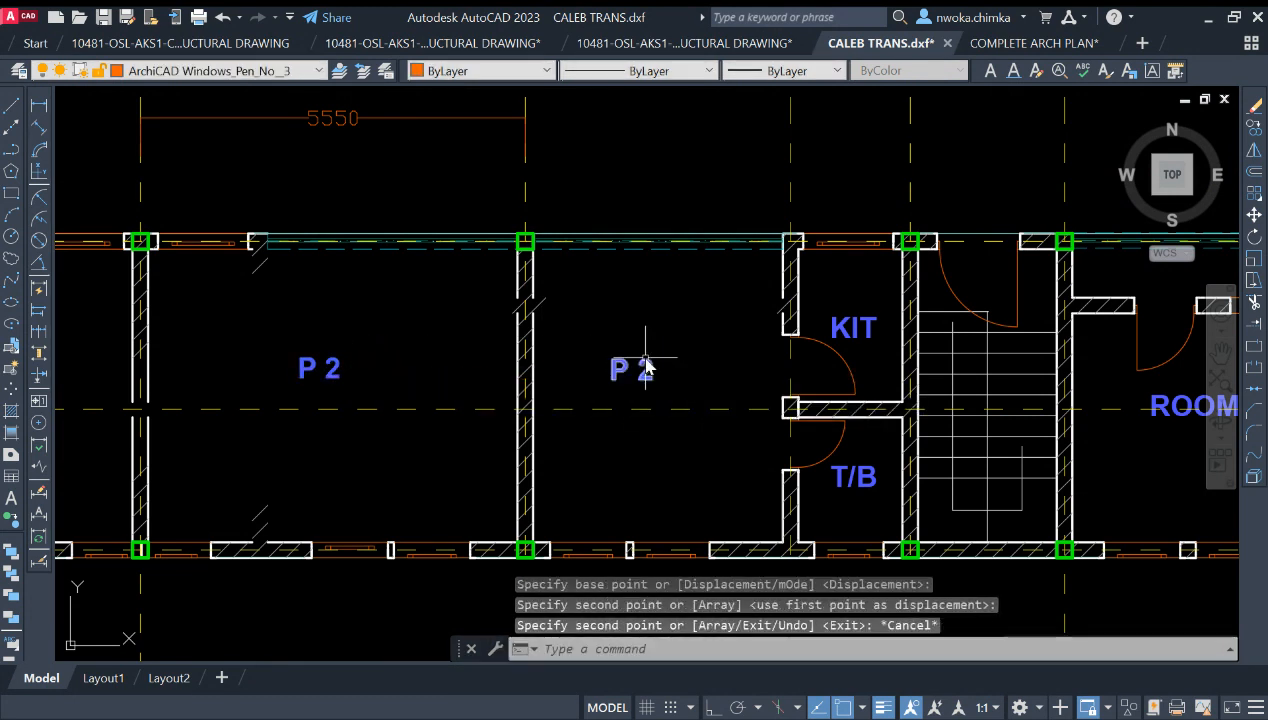
Change the copied label in the third bay to P 3.
{"action": "scroll", "coordinate": [645, 373], "scroll_direction": "up", "scroll_amount": 2}
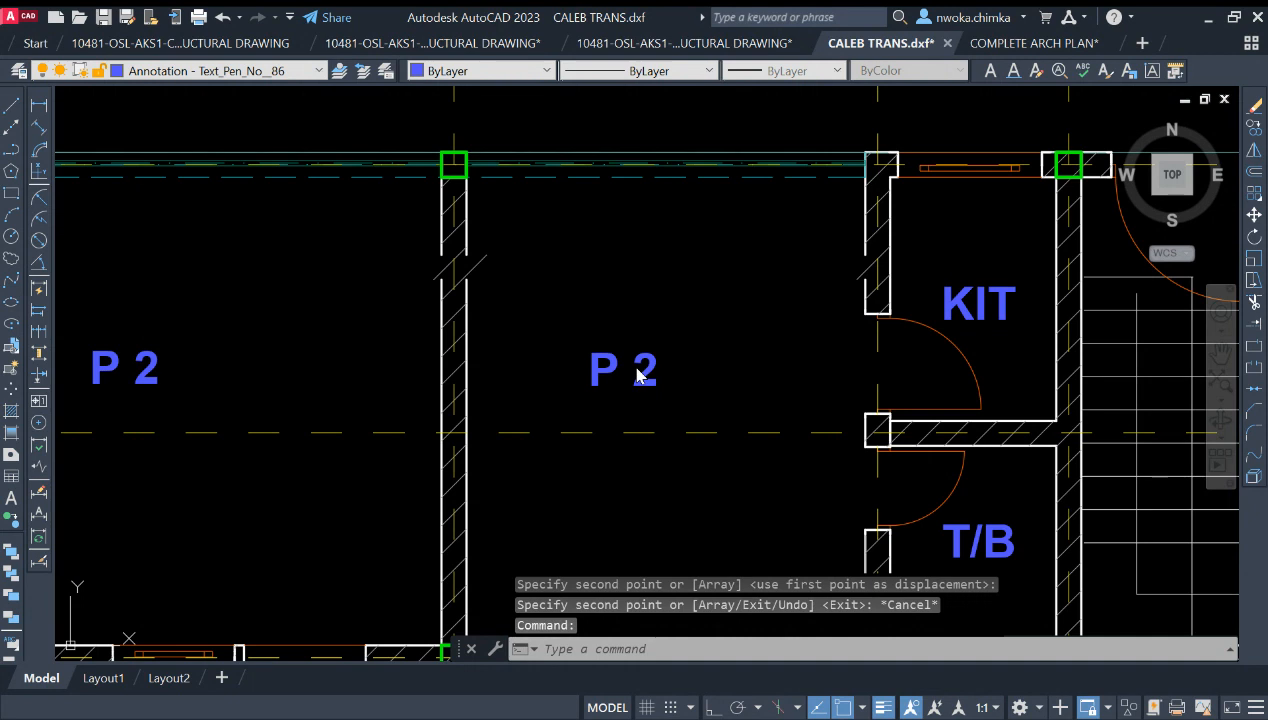
{"action": "double_click", "coordinate": [637, 372]}
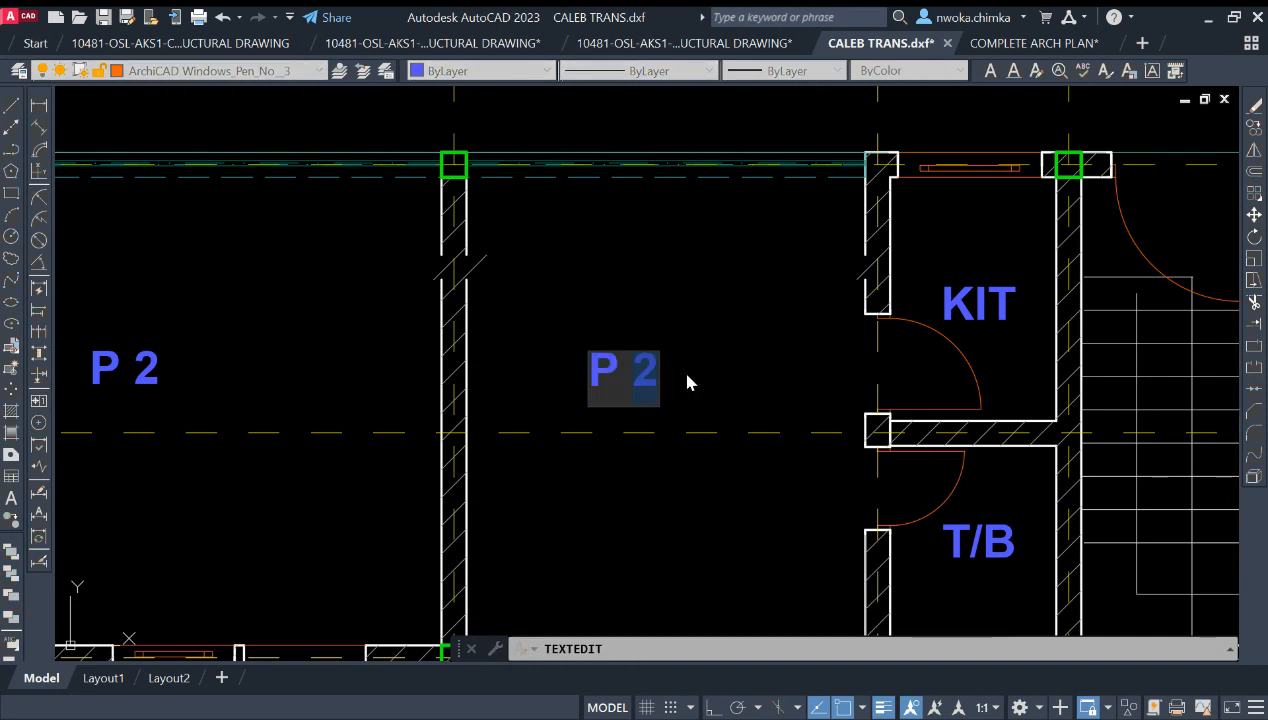
{"action": "type", "text": "3"}
{"action": "key", "text": "Return"}
{"action": "scroll", "coordinate": [625, 318], "scroll_direction": "down", "scroll_amount": 4}
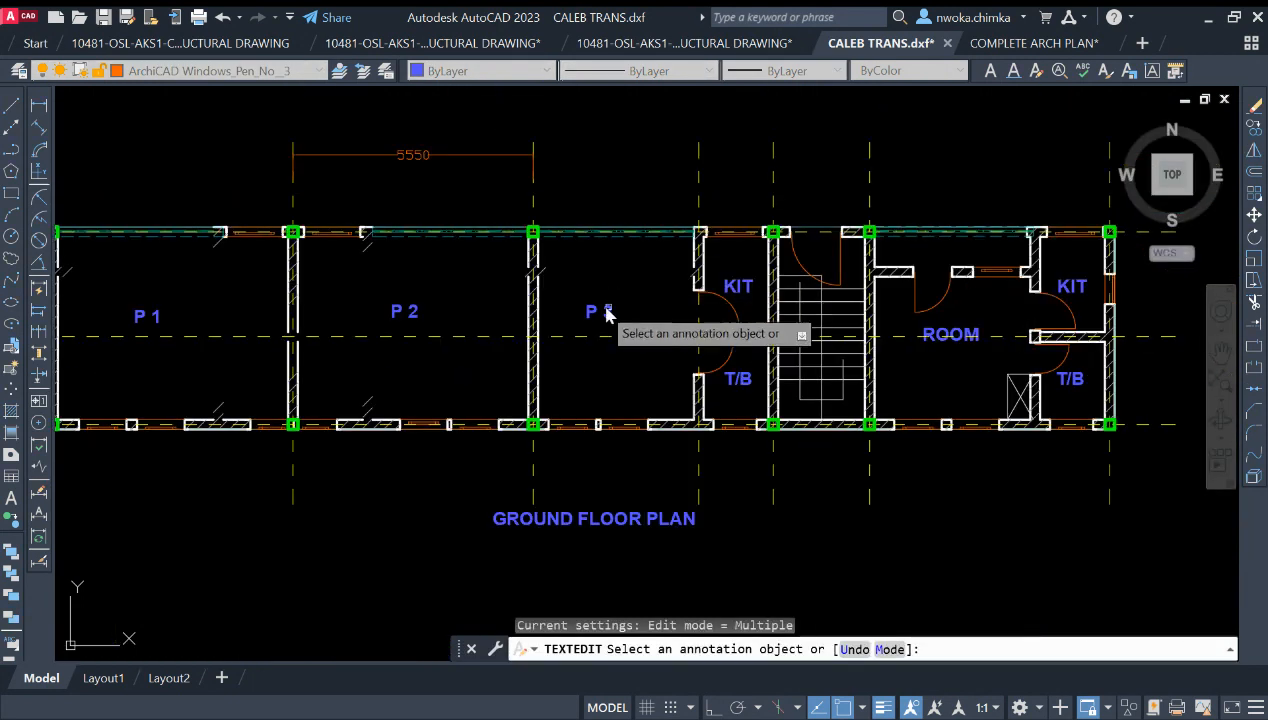
{"action": "key", "text": "Escape"}
Erase the KIT label, the kitchen door and the toilet door swing from the narrow bay beside P 3.
{"action": "scroll", "coordinate": [716, 300], "scroll_direction": "up", "scroll_amount": 4}
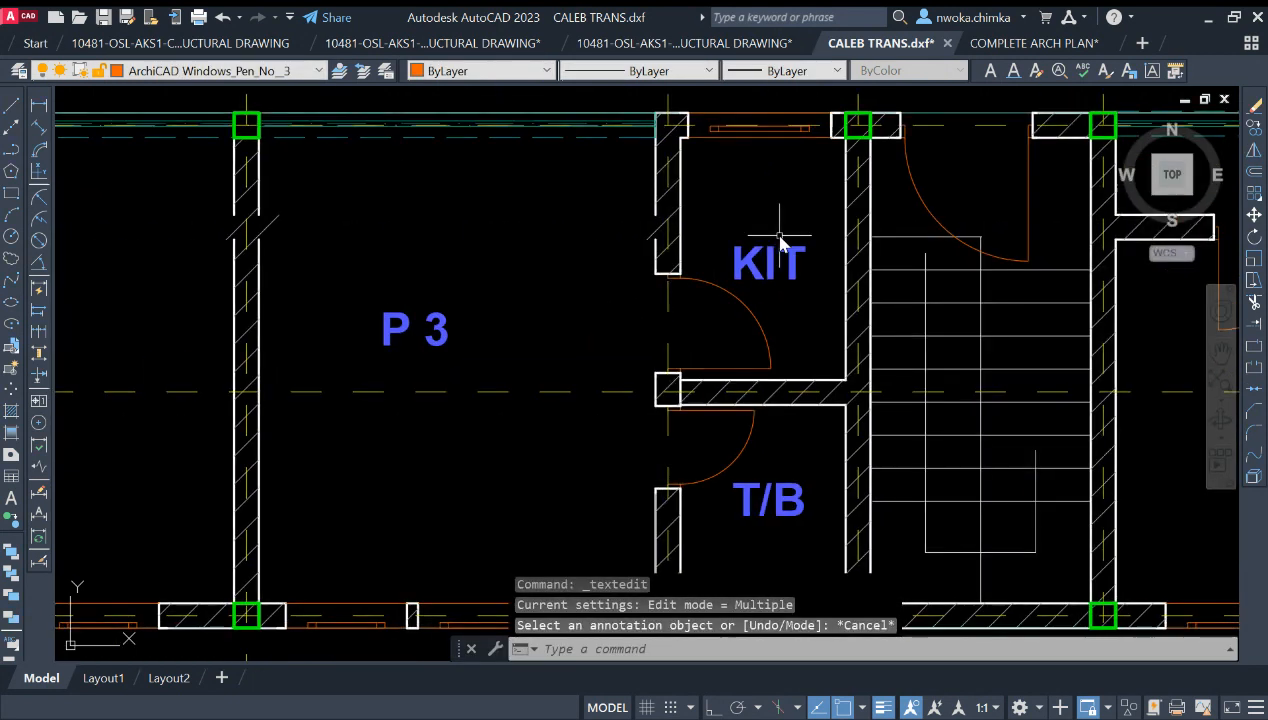
{"action": "scroll", "coordinate": [772, 250], "scroll_direction": "down", "scroll_amount": 2}
{"action": "scroll", "coordinate": [780, 236], "scroll_direction": "up", "scroll_amount": 2}
{"action": "left_click", "coordinate": [792, 232]}
{"action": "left_click", "coordinate": [738, 316]}
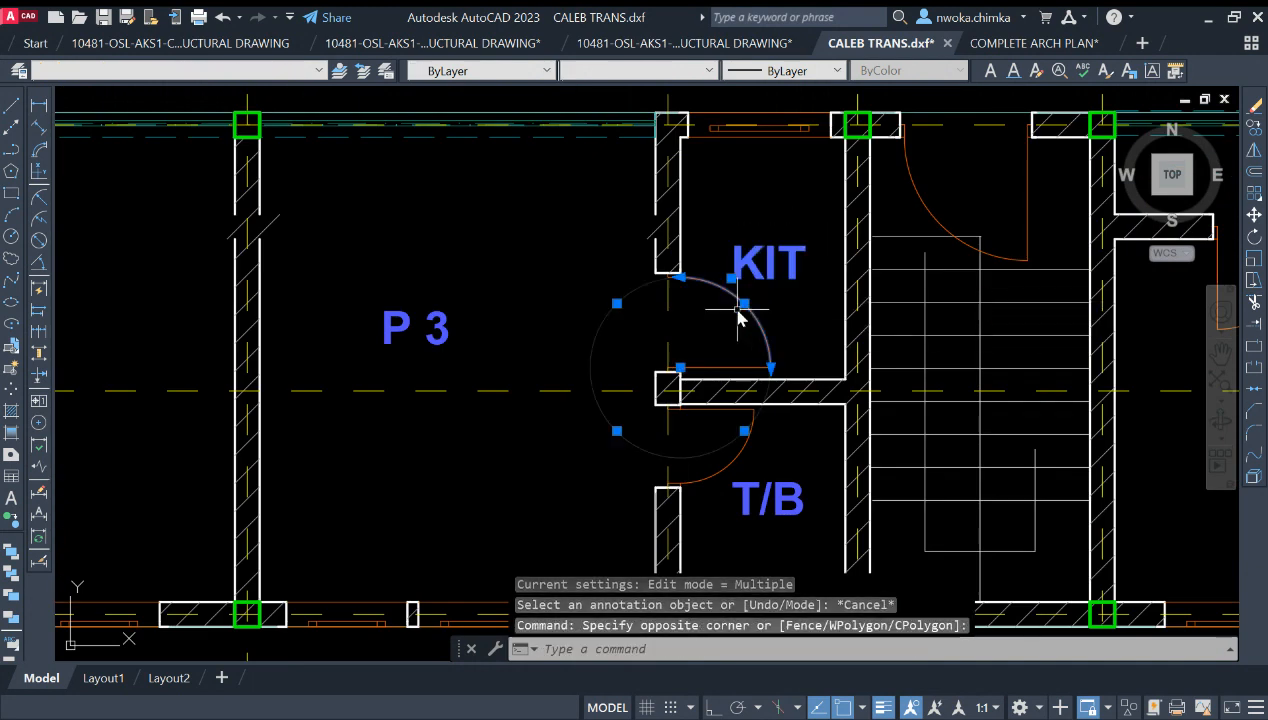
{"action": "key", "text": "Delete"}
{"action": "left_click", "coordinate": [742, 367]}
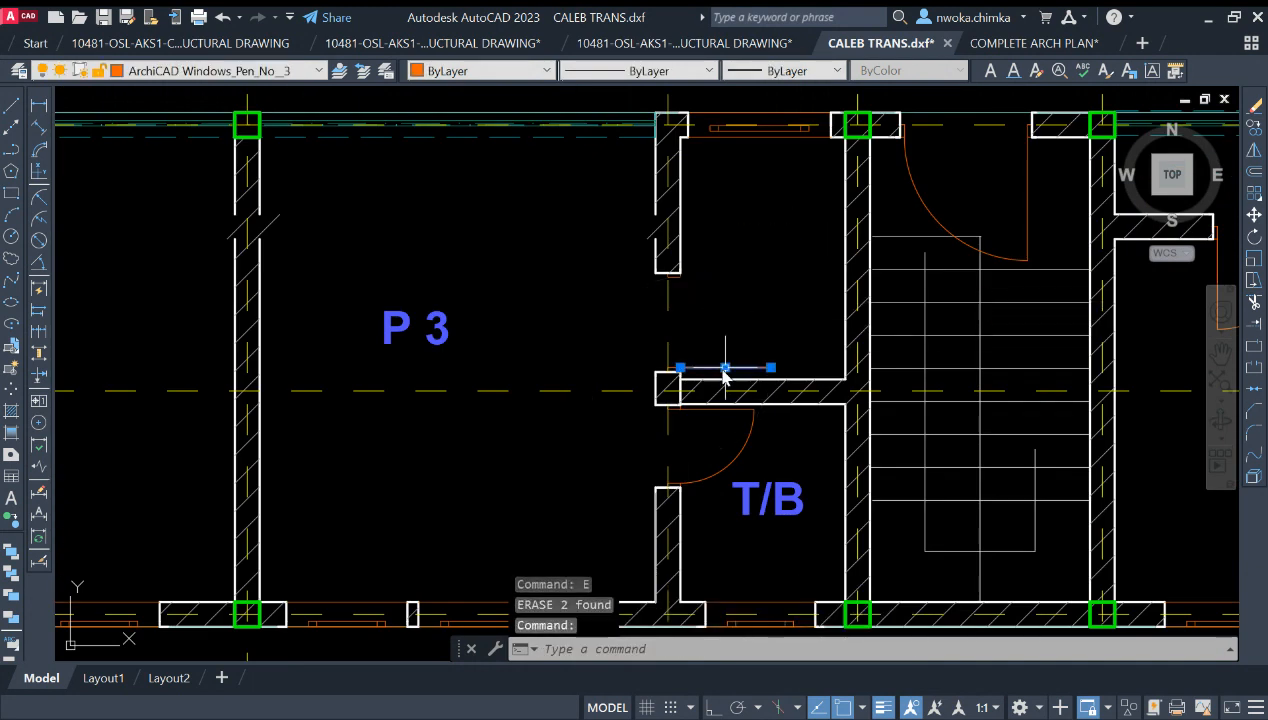
{"action": "key", "text": "Delete"}
{"action": "left_click", "coordinate": [760, 442]}
{"action": "key", "text": "Delete"}
Erase the partition wall between the kitchen and toilet together with the T/B label.
{"action": "left_click", "coordinate": [675, 358]}
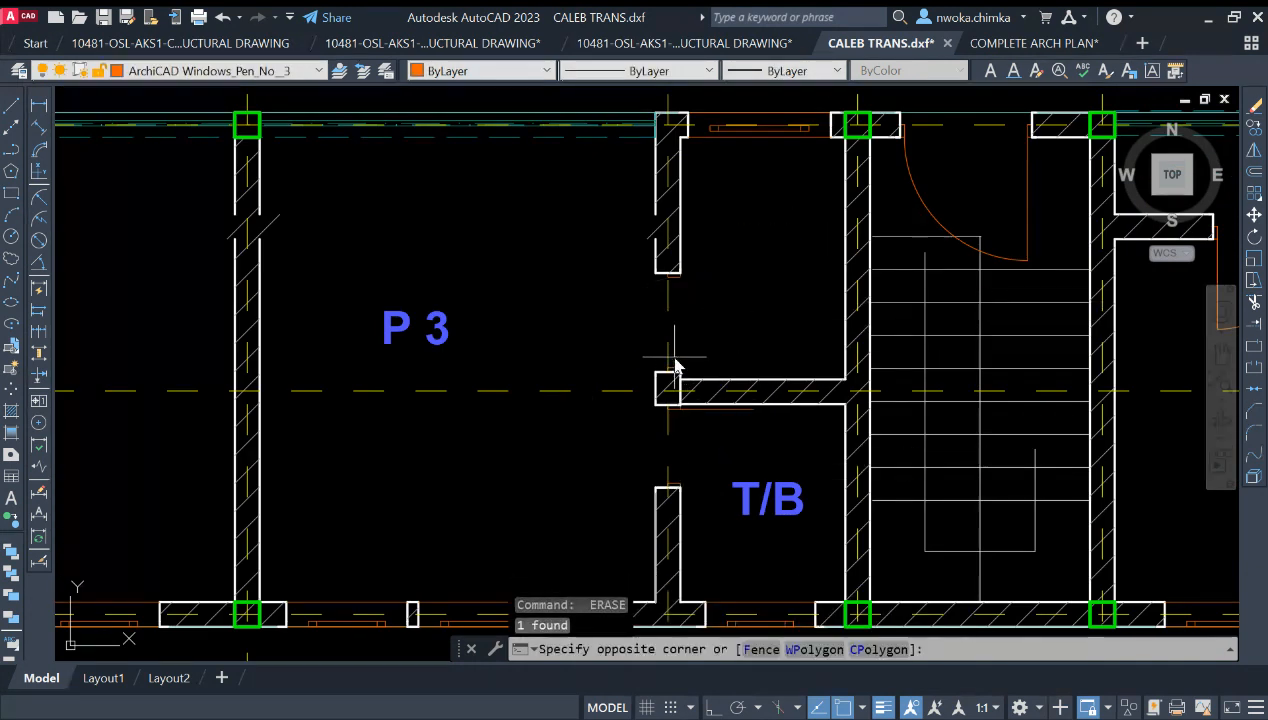
{"action": "left_click", "coordinate": [886, 430]}
{"action": "key", "text": "Delete"}
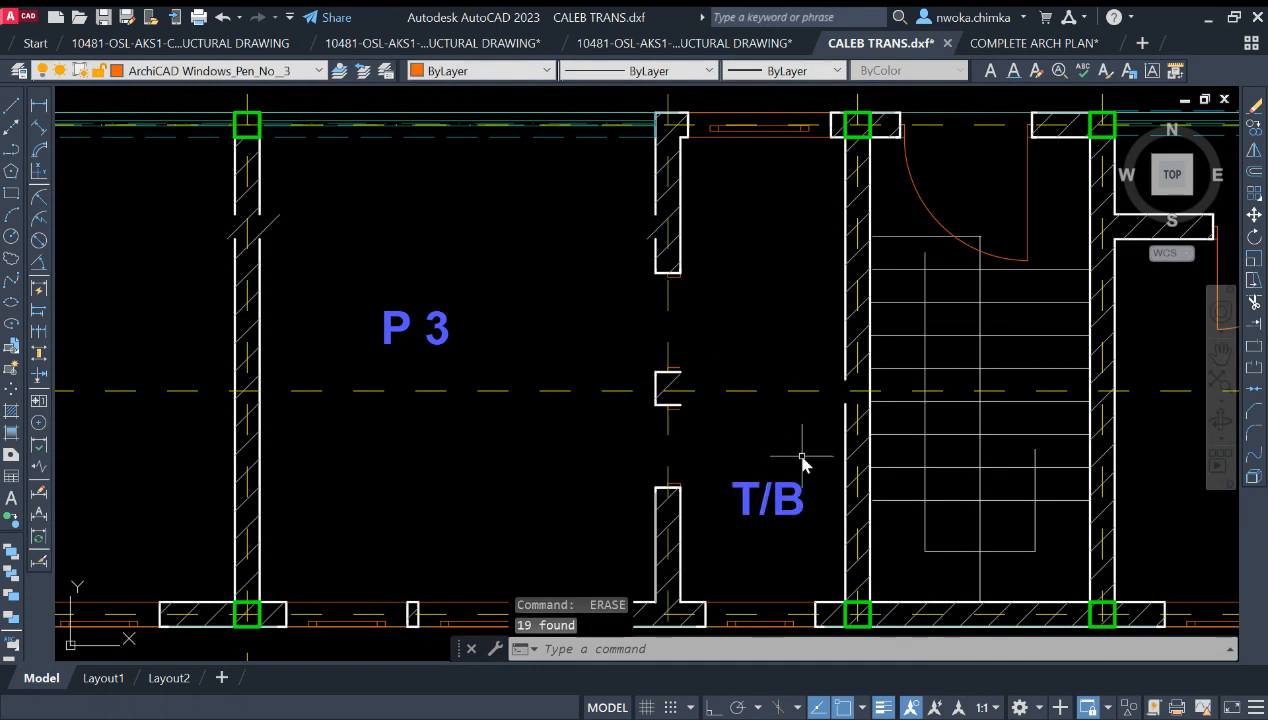
{"action": "left_click", "coordinate": [757, 476]}
{"action": "key", "text": "Delete"}
Join the upper and lower stair-side face lines of the wall beside P 3 across the door openings.
{"action": "scroll", "coordinate": [670, 180], "scroll_direction": "up", "scroll_amount": 2}
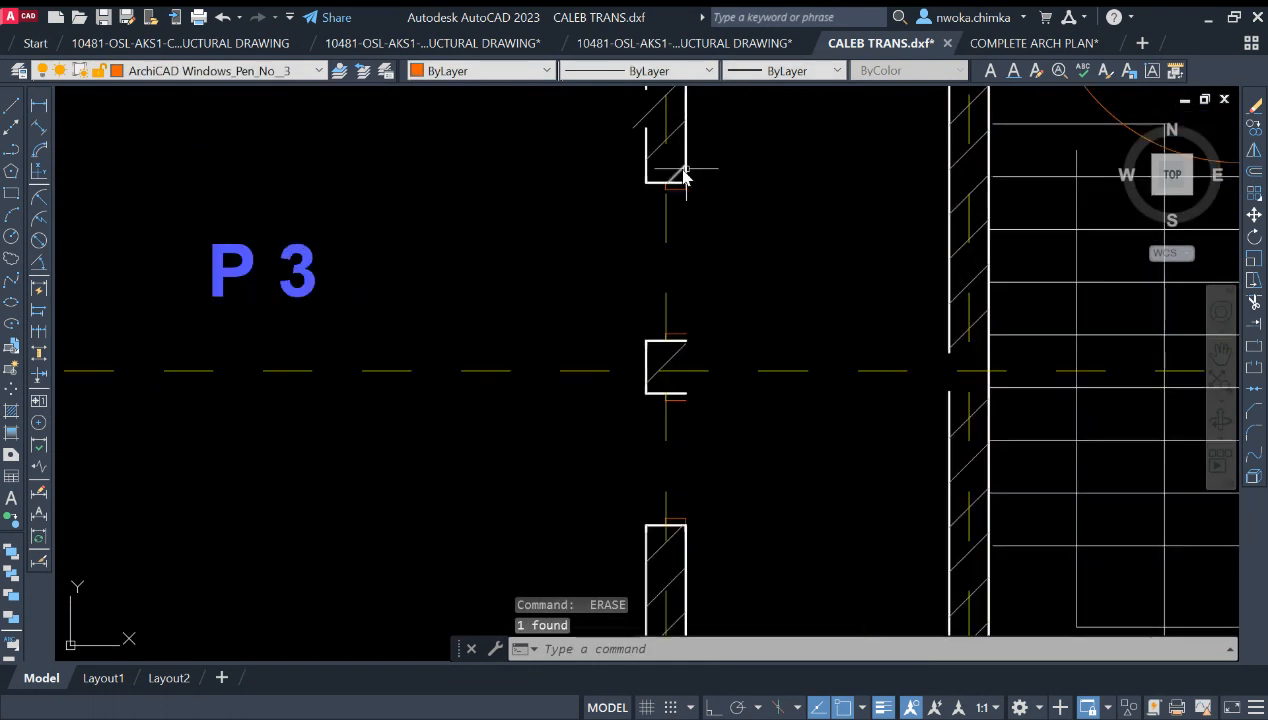
{"action": "type", "text": "j"}
{"action": "key", "text": "Return"}
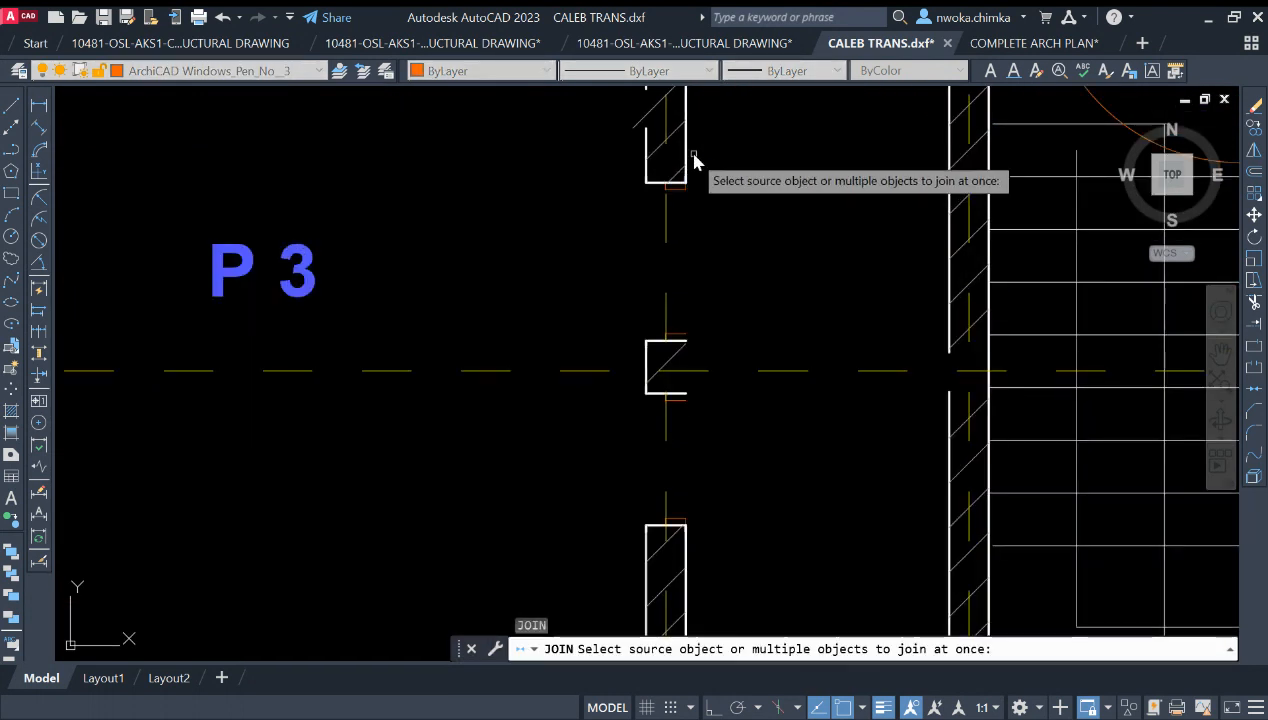
{"action": "left_click", "coordinate": [688, 163]}
{"action": "scroll", "coordinate": [784, 411], "scroll_direction": "down", "scroll_amount": 3}
{"action": "scroll", "coordinate": [764, 436], "scroll_direction": "up", "scroll_amount": 2}
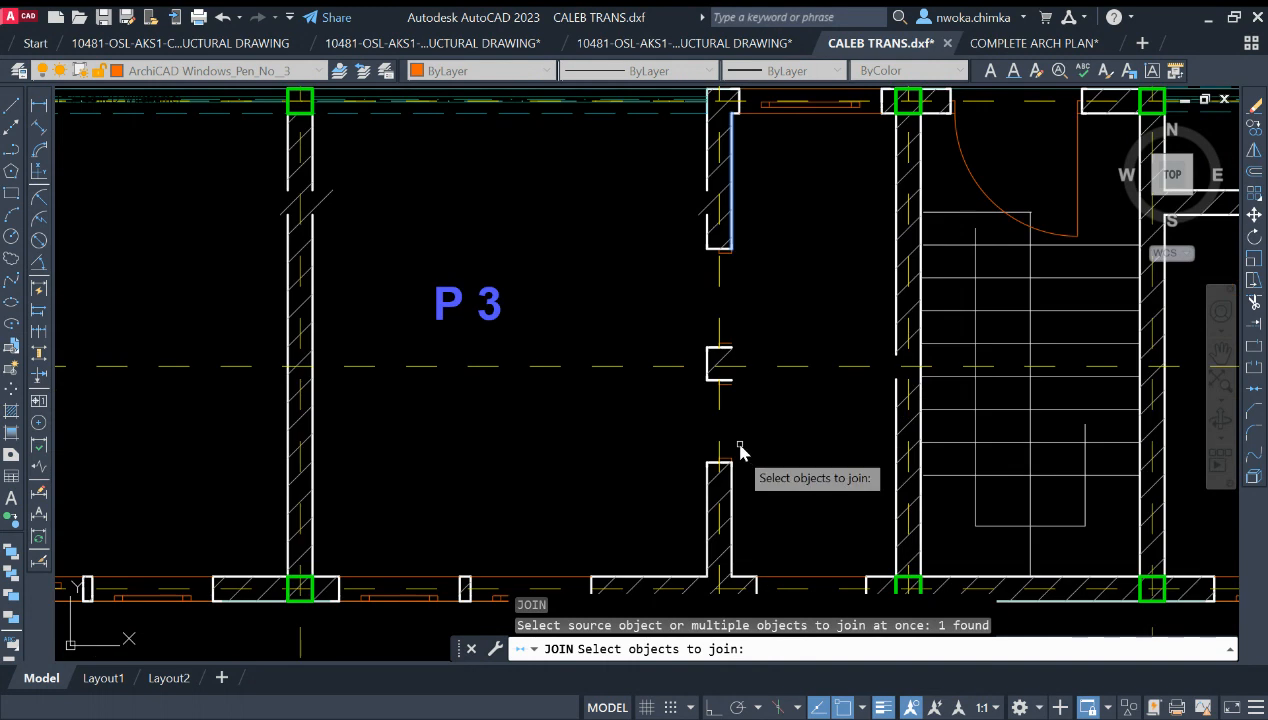
{"action": "left_click", "coordinate": [733, 487]}
{"action": "key", "text": "Return"}
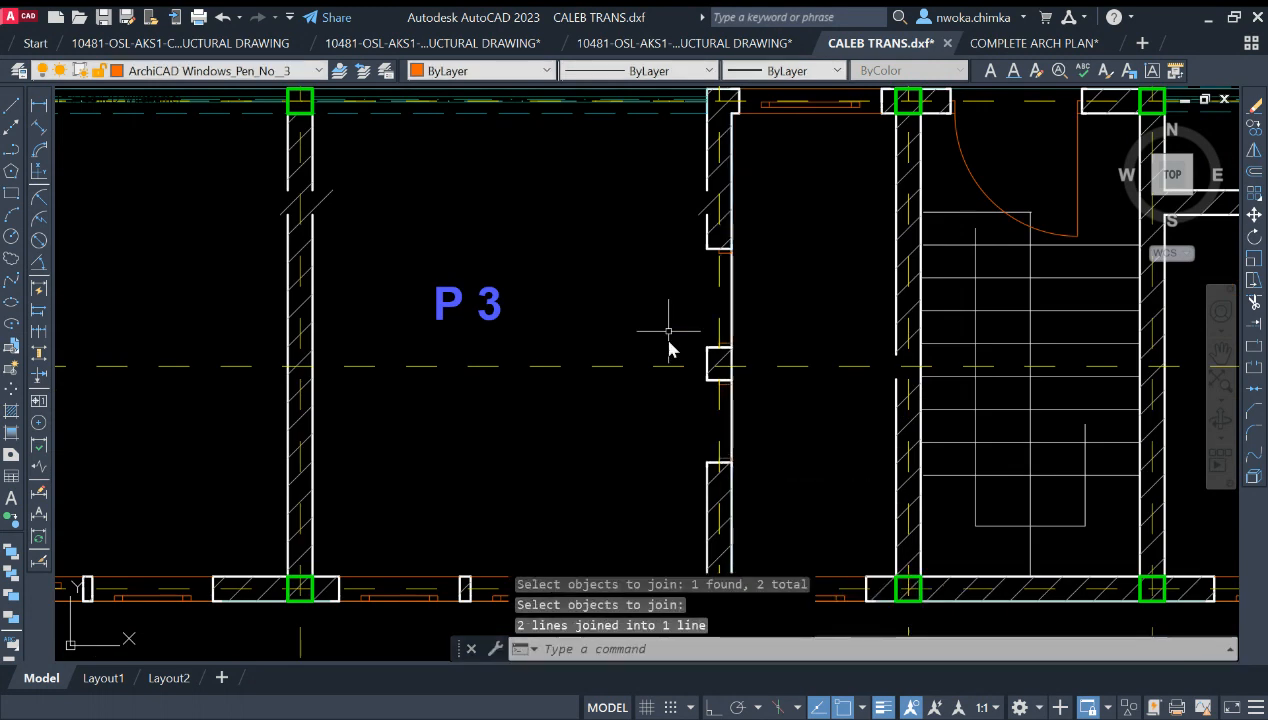
Join the upper and lower P 3-side face lines of the same wall into one line.
{"action": "key", "text": "Return"}
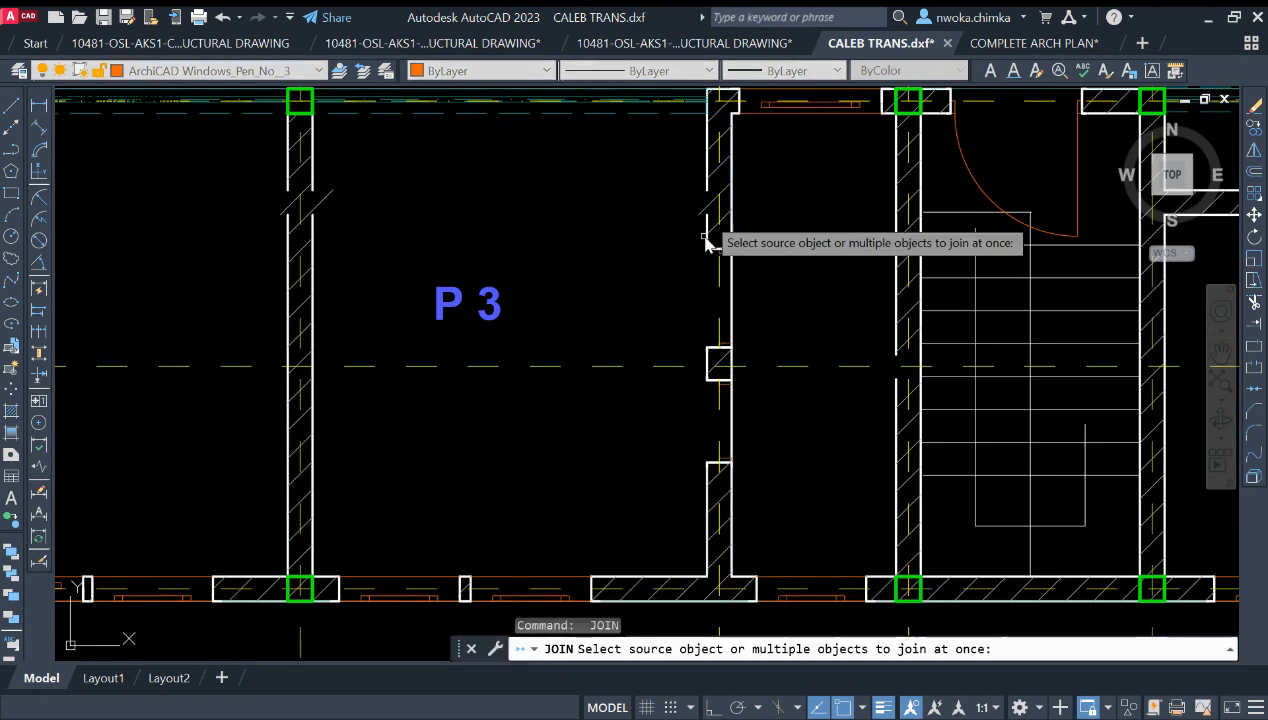
{"action": "left_click", "coordinate": [707, 178]}
{"action": "left_click", "coordinate": [709, 481]}
{"action": "key", "text": "Return"}
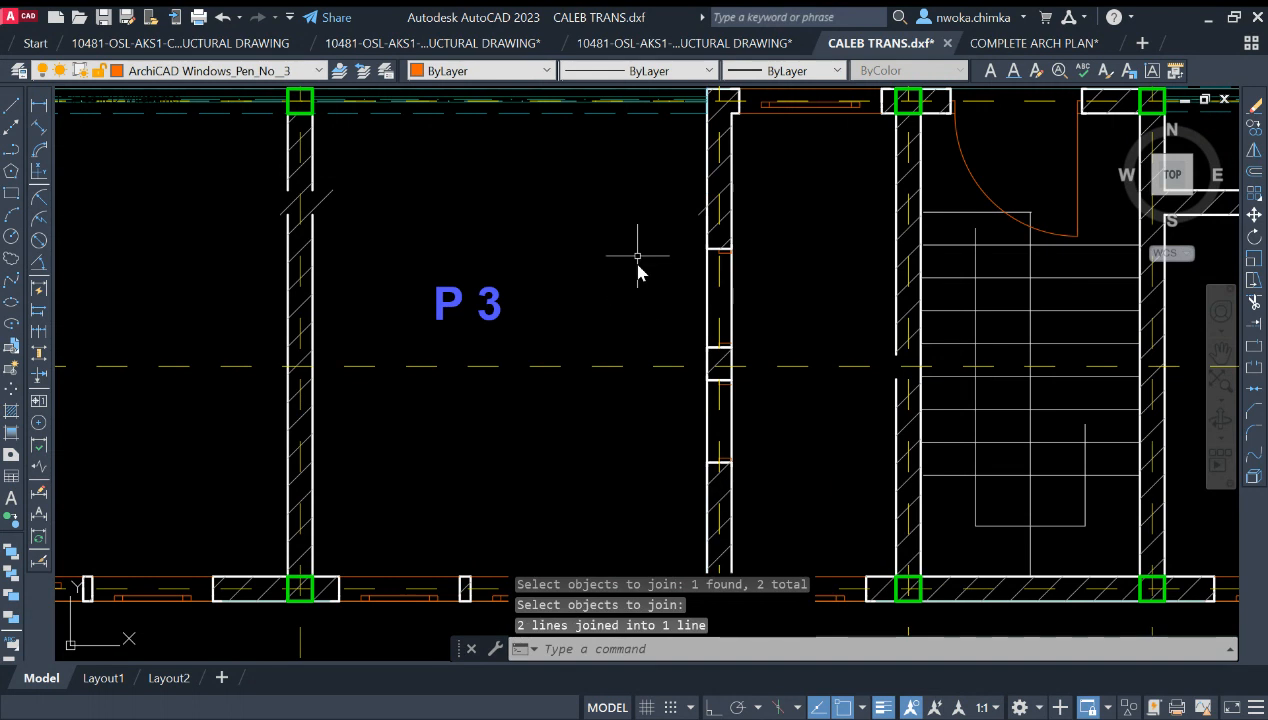
Erase the leftover door jambs, the wall stub and the hatch pieces between the joined wall lines.
{"action": "left_click", "coordinate": [646, 213]}
{"action": "left_click", "coordinate": [805, 500]}
{"action": "type", "text": "e"}
{"action": "key", "text": "Return"}
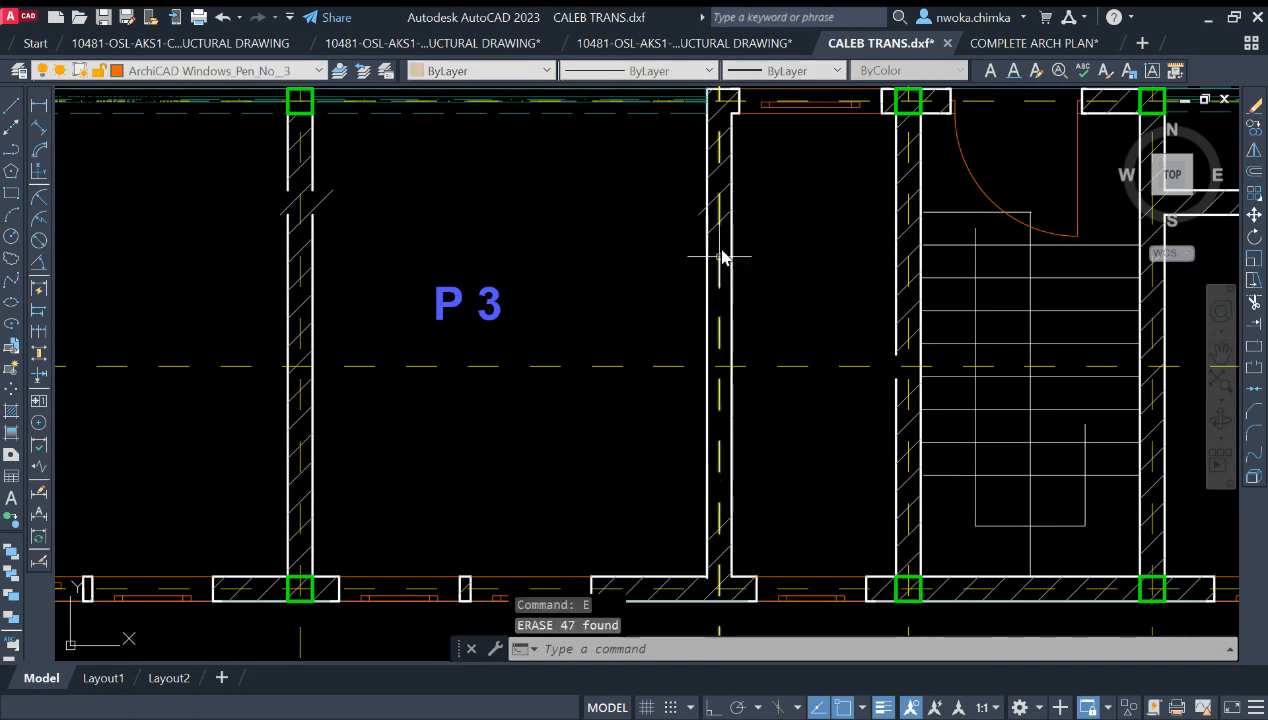
Copy the P 3 label into the narrow bay between P 3 and the stairwell.
{"action": "left_click", "coordinate": [568, 270]}
{"action": "left_click", "coordinate": [480, 320]}
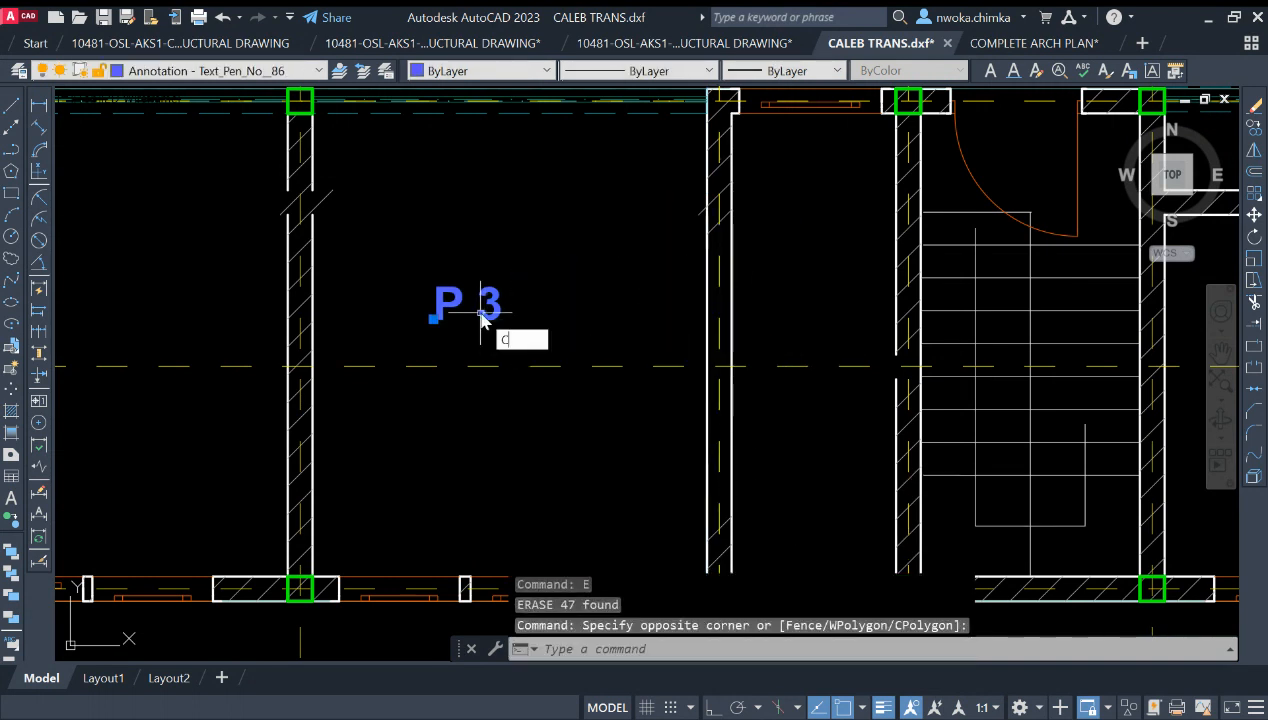
{"action": "key", "text": "Return"}
{"action": "left_click", "coordinate": [482, 316]}
{"action": "left_click", "coordinate": [816, 322]}
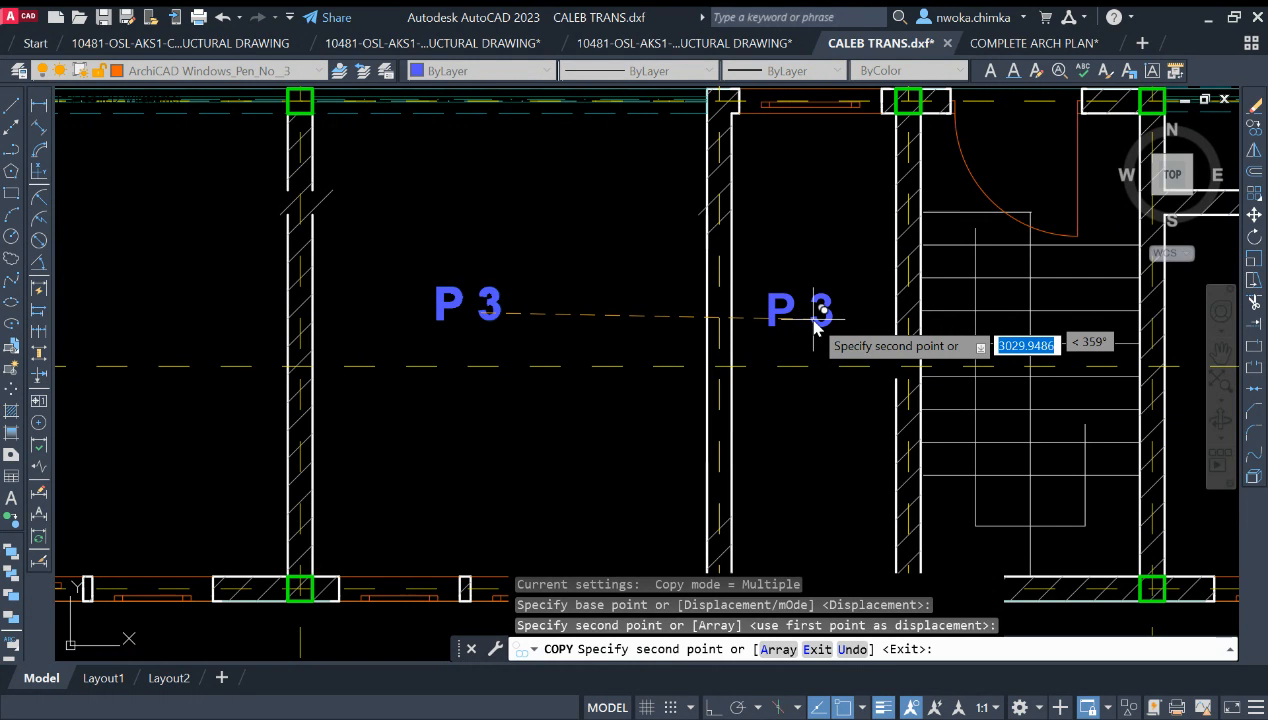
{"action": "key", "text": "Escape"}
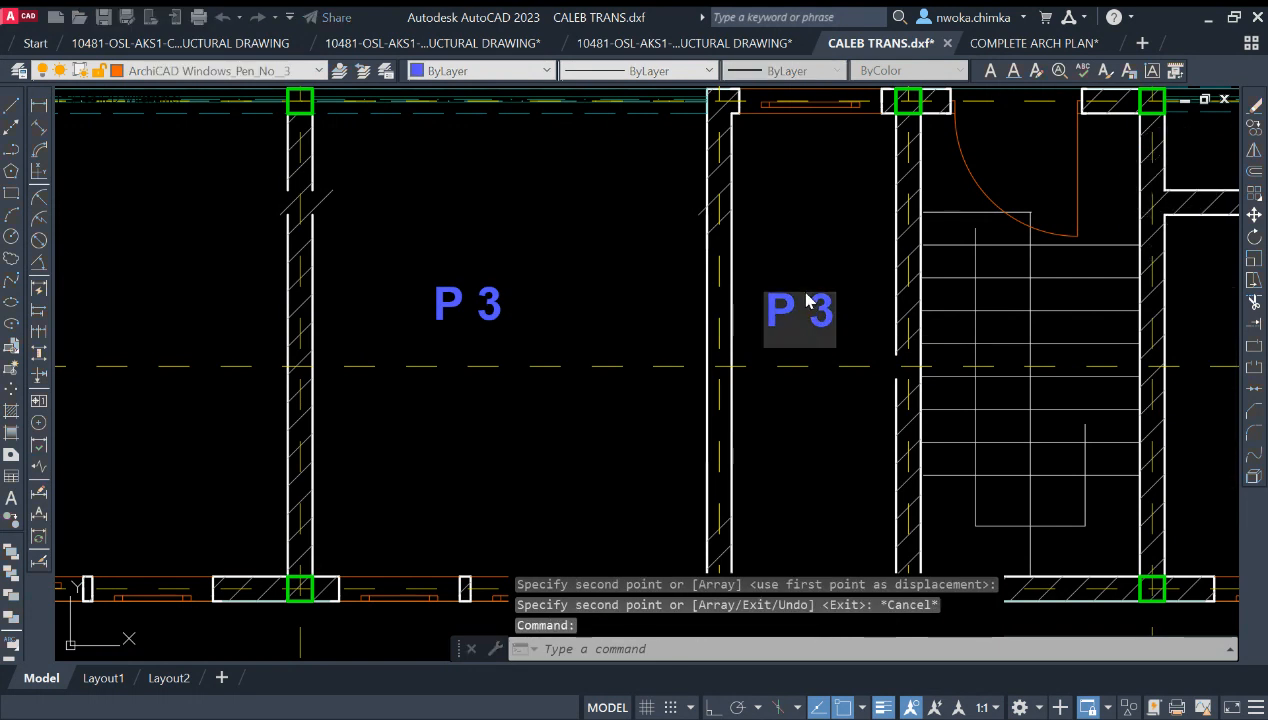
Change the copied label in the narrow bay to P4.
{"action": "double_click", "coordinate": [808, 305]}
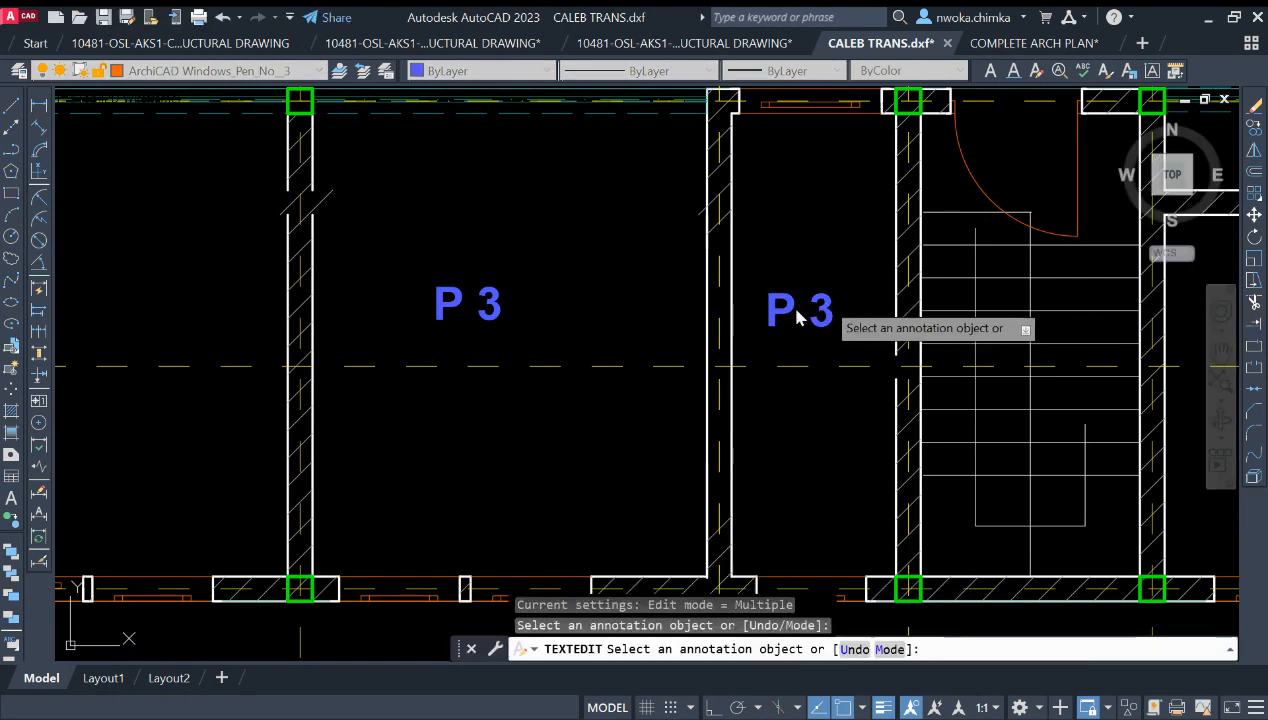
{"action": "left_click", "coordinate": [798, 316]}
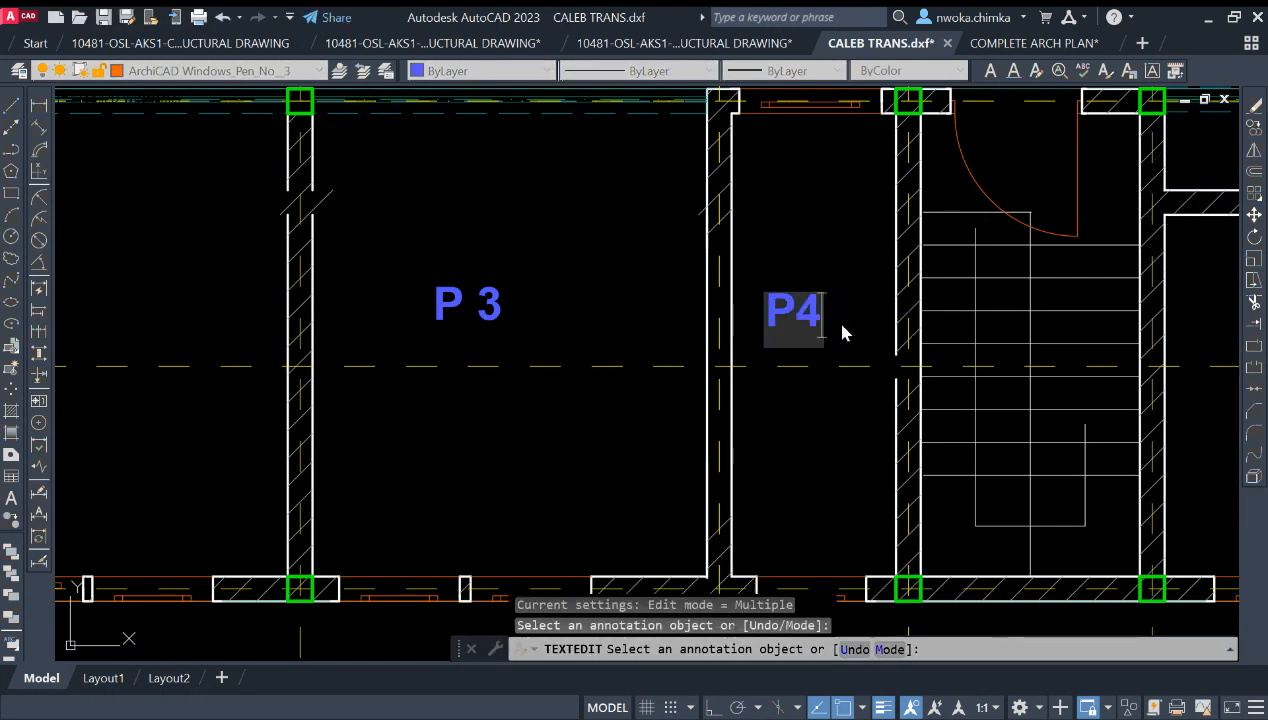
{"action": "left_click", "coordinate": [674, 351]}
{"action": "key", "text": "Escape"}
Draw a diagonal line on layer 0 across the stairwell, from its upper-left column corner to its lower-right column corner.
{"action": "scroll", "coordinate": [600, 310], "scroll_direction": "down", "scroll_amount": 4}
{"action": "scroll", "coordinate": [758, 277], "scroll_direction": "up", "scroll_amount": 4}
{"action": "scroll", "coordinate": [776, 283], "scroll_direction": "down", "scroll_amount": 4}
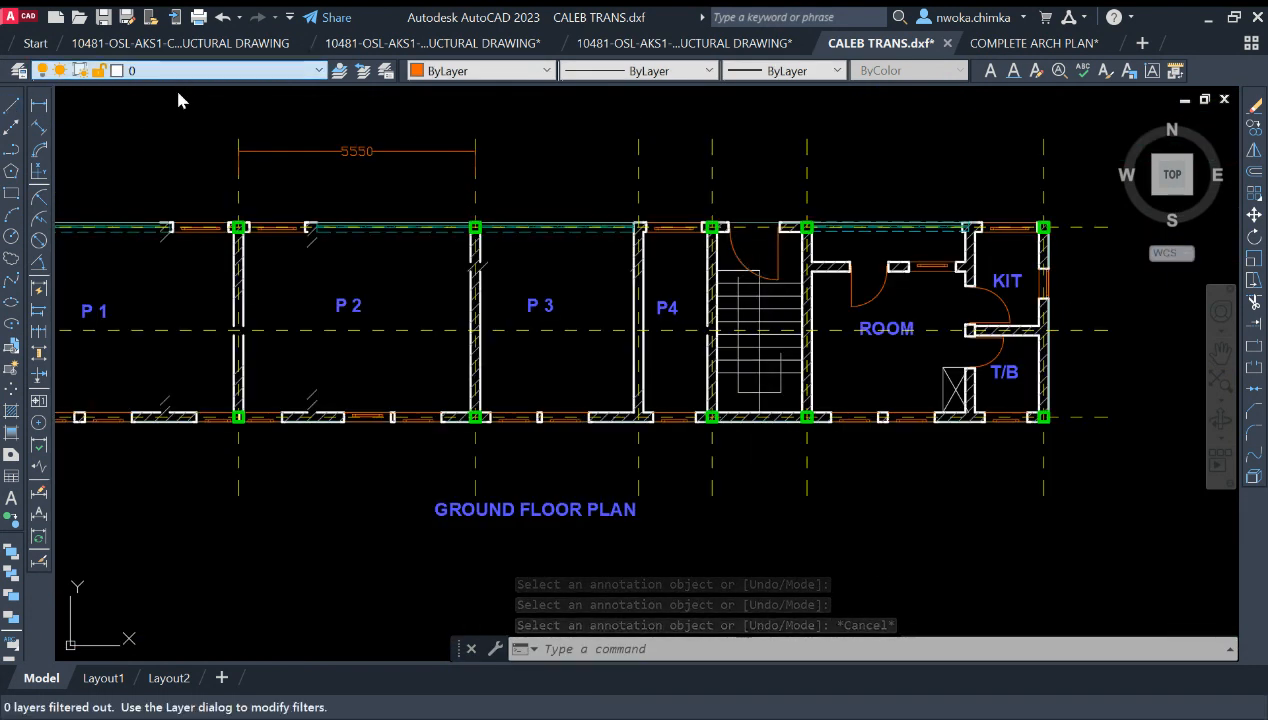
{"action": "left_click", "coordinate": [11, 104]}
{"action": "scroll", "coordinate": [646, 222], "scroll_direction": "up", "scroll_amount": 3}
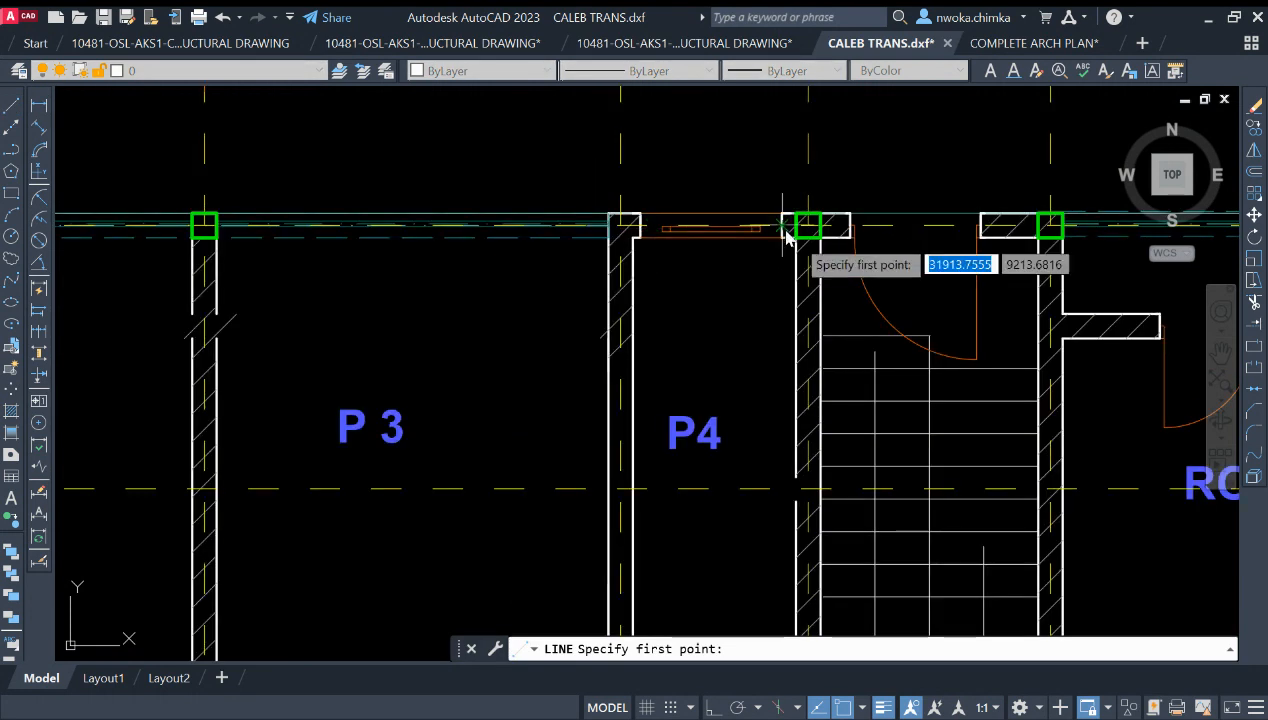
{"action": "left_click", "coordinate": [815, 247]}
{"action": "scroll", "coordinate": [625, 115], "scroll_direction": "down", "scroll_amount": 4}
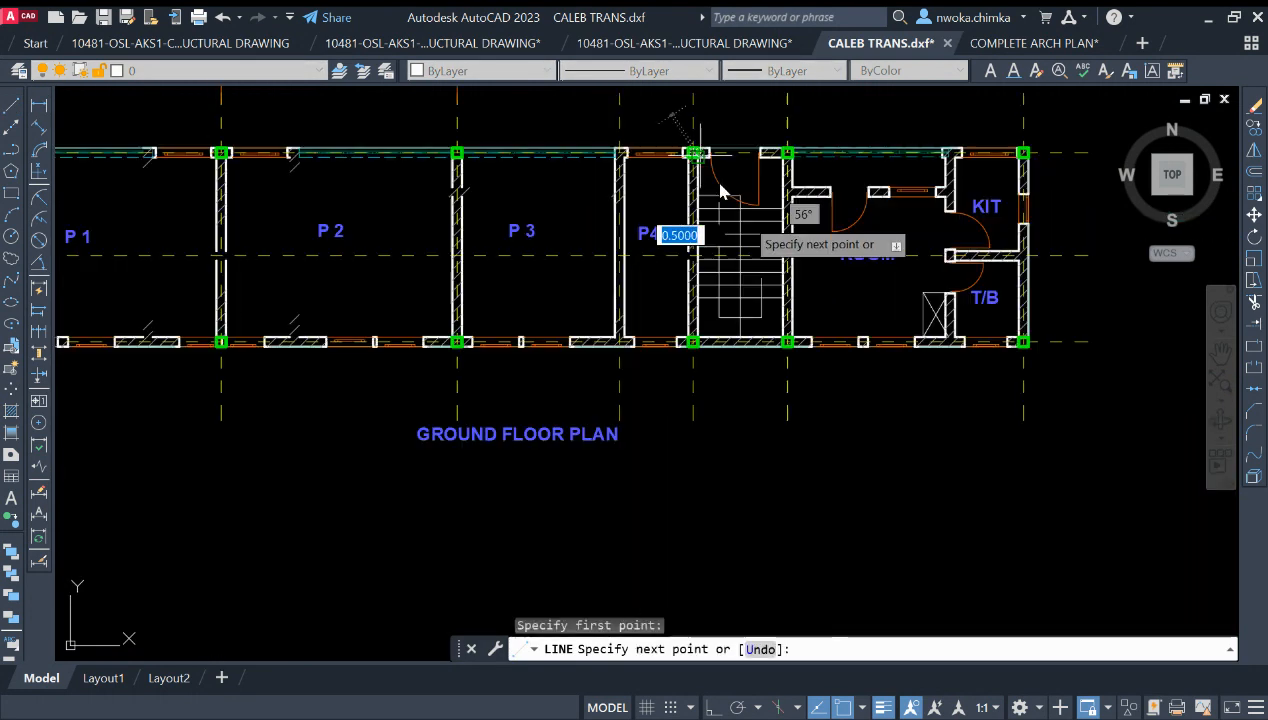
{"action": "scroll", "coordinate": [777, 345], "scroll_direction": "up", "scroll_amount": 4}
{"action": "left_click", "coordinate": [782, 340]}
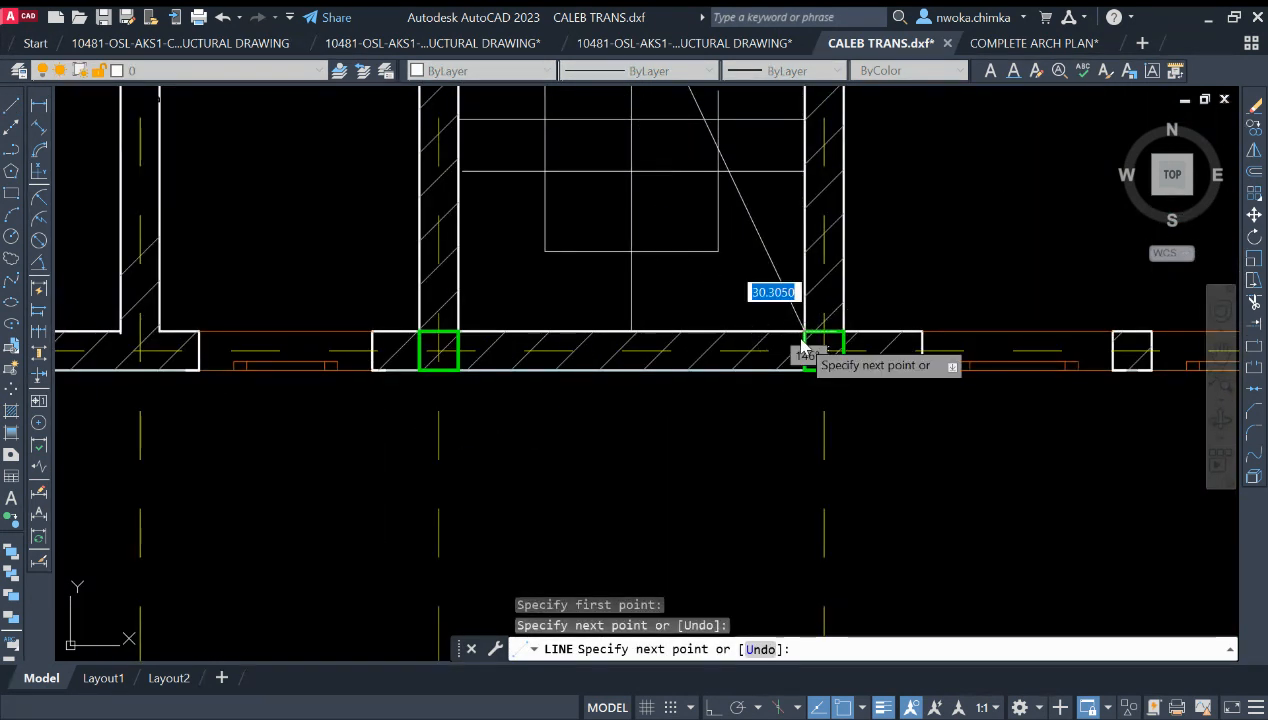
{"action": "key", "text": "Return"}
Draw the second diagonal across the stairwell, from its lower-left column corner to its upper-right column corner.
{"action": "middle_click_drag", "start_coordinate": [706, 400], "coordinate": [791, 420]}
{"action": "key", "text": "Return"}
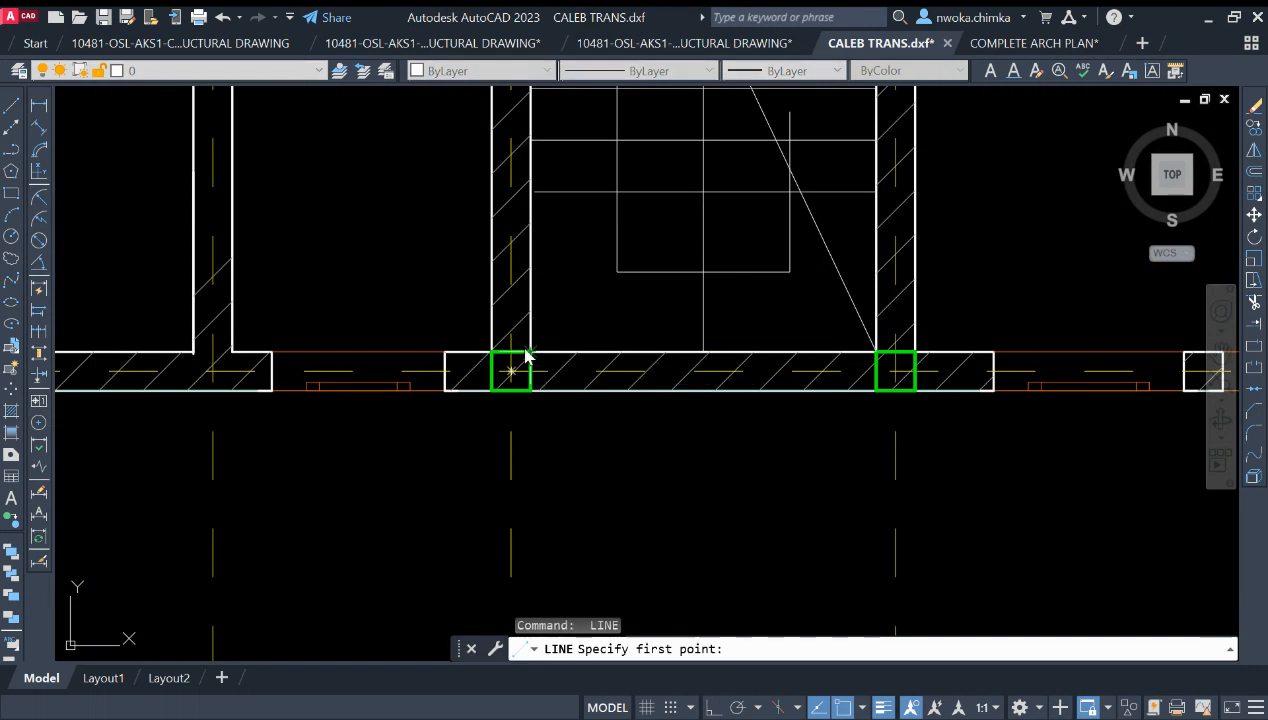
{"action": "left_click", "coordinate": [509, 362]}
{"action": "scroll", "coordinate": [610, 370], "scroll_direction": "down", "scroll_amount": 2}
{"action": "middle_click_drag", "start_coordinate": [719, 224], "coordinate": [702, 334]}
{"action": "mouse_move", "coordinate": [730, 581]}
{"action": "middle_mouse_down"}
{"action": "mouse_move", "coordinate": [730, 306]}
{"action": "mouse_move", "coordinate": [750, 249]}
{"action": "middle_mouse_up"}
{"action": "left_click", "coordinate": [748, 250]}
{"action": "key", "text": "Escape"}
Erase the lower stair treads, the centre line and the direction line segments crossing them in the stairwell.
{"action": "middle_click_drag", "start_coordinate": [730, 464], "coordinate": [730, 374]}
{"action": "scroll", "coordinate": [678, 375], "scroll_direction": "up", "scroll_amount": 2}
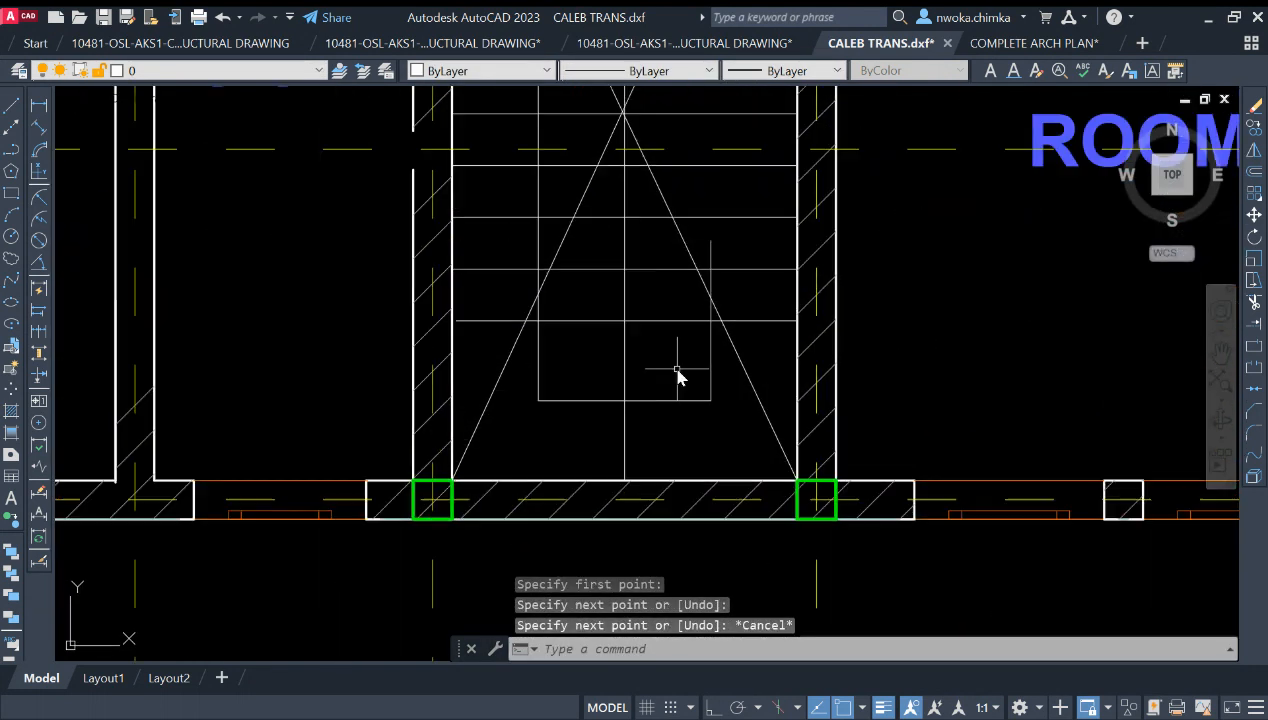
{"action": "left_click", "coordinate": [678, 428]}
{"action": "left_click", "coordinate": [593, 254]}
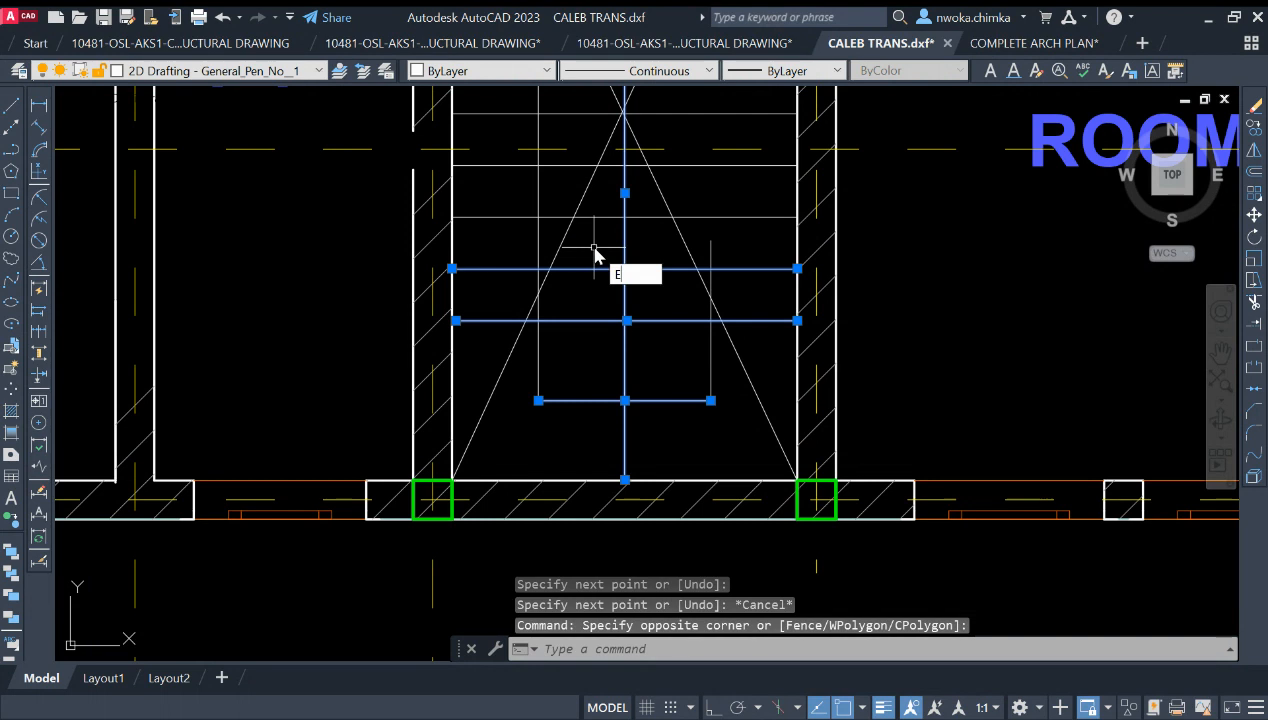
{"action": "type", "text": "E"}
{"action": "key", "text": "Return"}
{"action": "middle_click_drag", "start_coordinate": [611, 263], "coordinate": [679, 467]}
{"action": "left_click", "coordinate": [679, 452]}
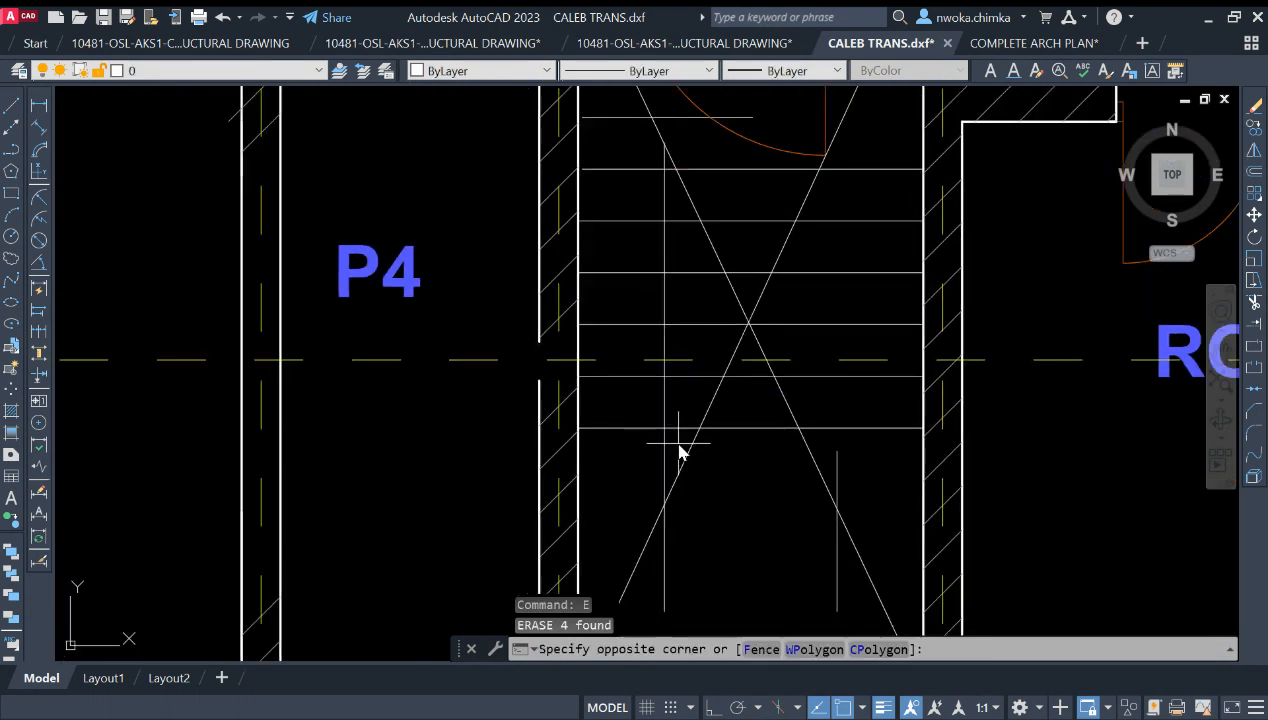
{"action": "left_click", "coordinate": [662, 362]}
{"action": "key", "text": "Return"}
Erase the remaining upper treads and the last vertical stair line, keeping only the two diagonals in the stairwell.
{"action": "middle_click_drag", "start_coordinate": [668, 355], "coordinate": [687, 488]}
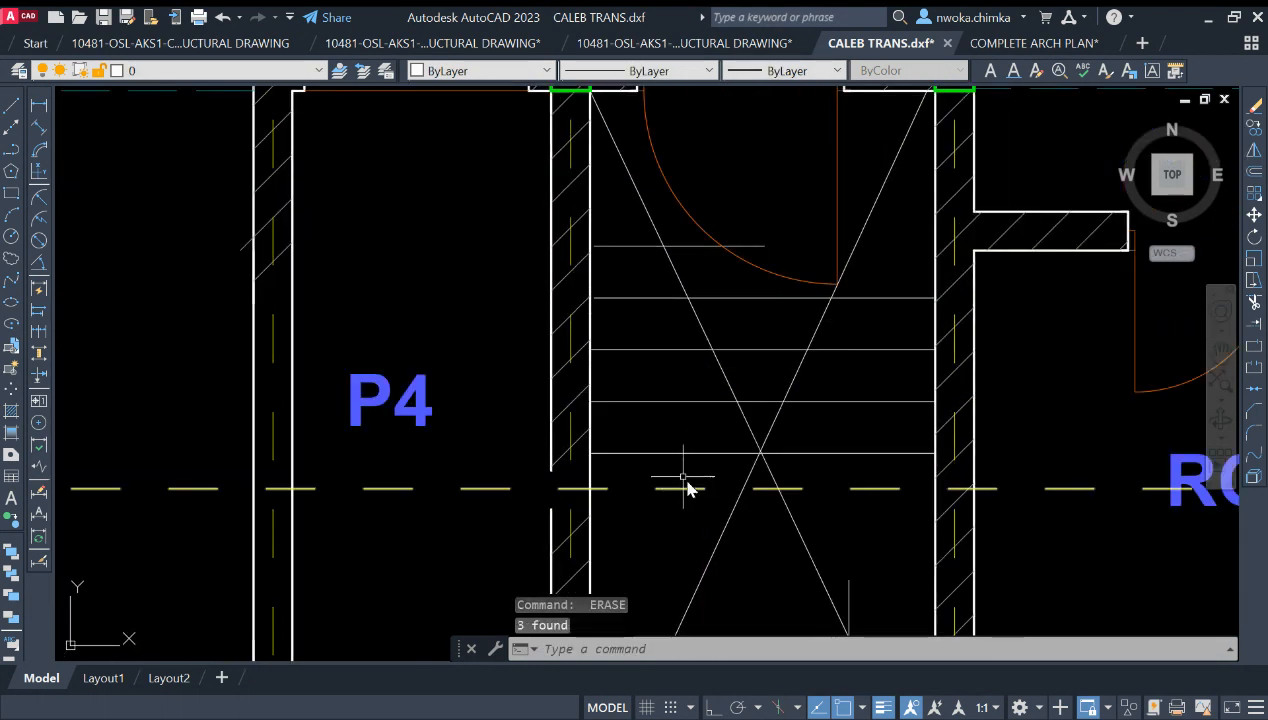
{"action": "left_click", "coordinate": [668, 472]}
{"action": "left_click", "coordinate": [634, 262]}
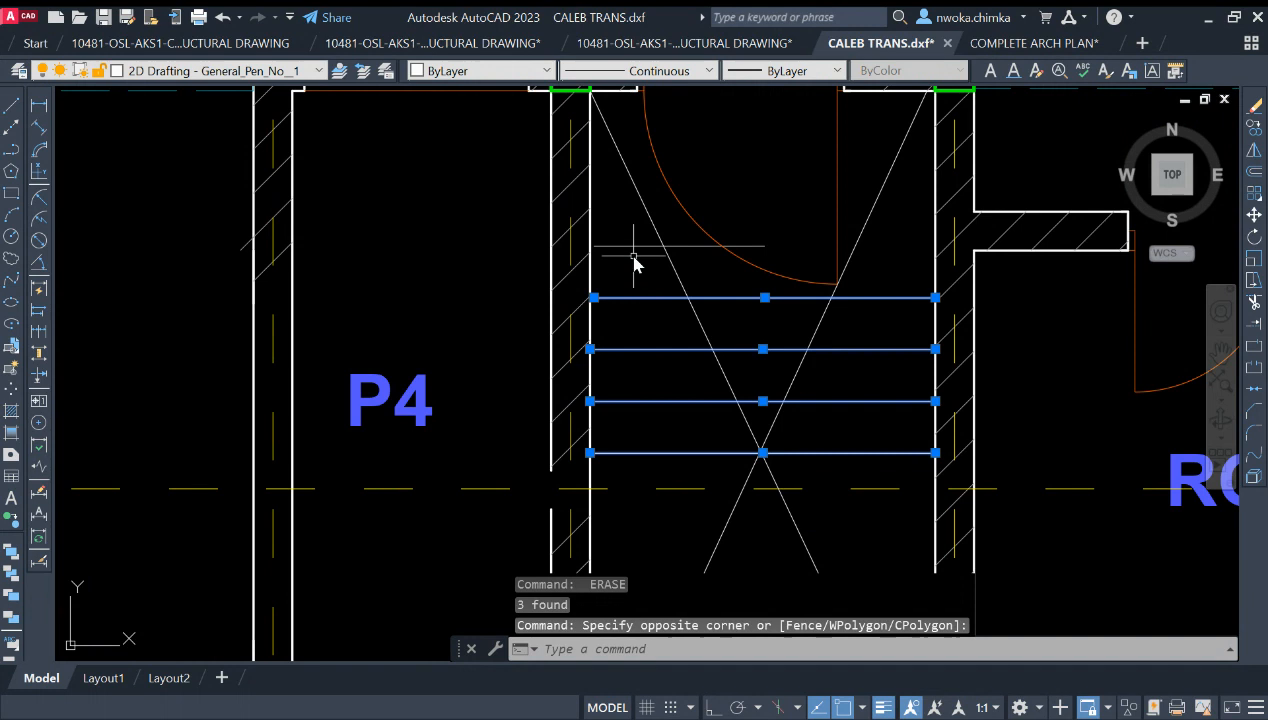
{"action": "key", "text": "Return"}
{"action": "scroll", "coordinate": [690, 280], "scroll_direction": "down", "scroll_amount": 2}
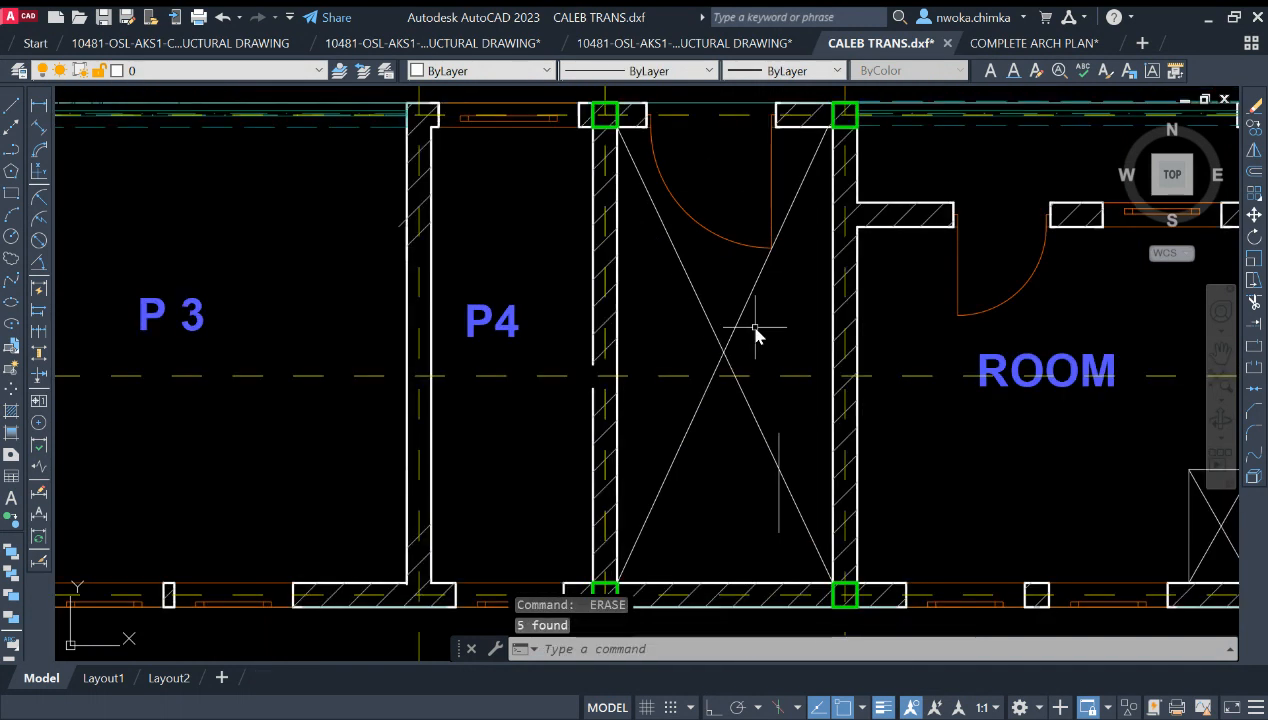
{"action": "scroll", "coordinate": [787, 453], "scroll_direction": "up", "scroll_amount": 2}
{"action": "left_click", "coordinate": [774, 470]}
{"action": "key", "text": "Return"}
Erase the door leaf and its swing arc at the upper end of the stairwell.
{"action": "scroll", "coordinate": [679, 283], "scroll_direction": "down", "scroll_amount": 4}
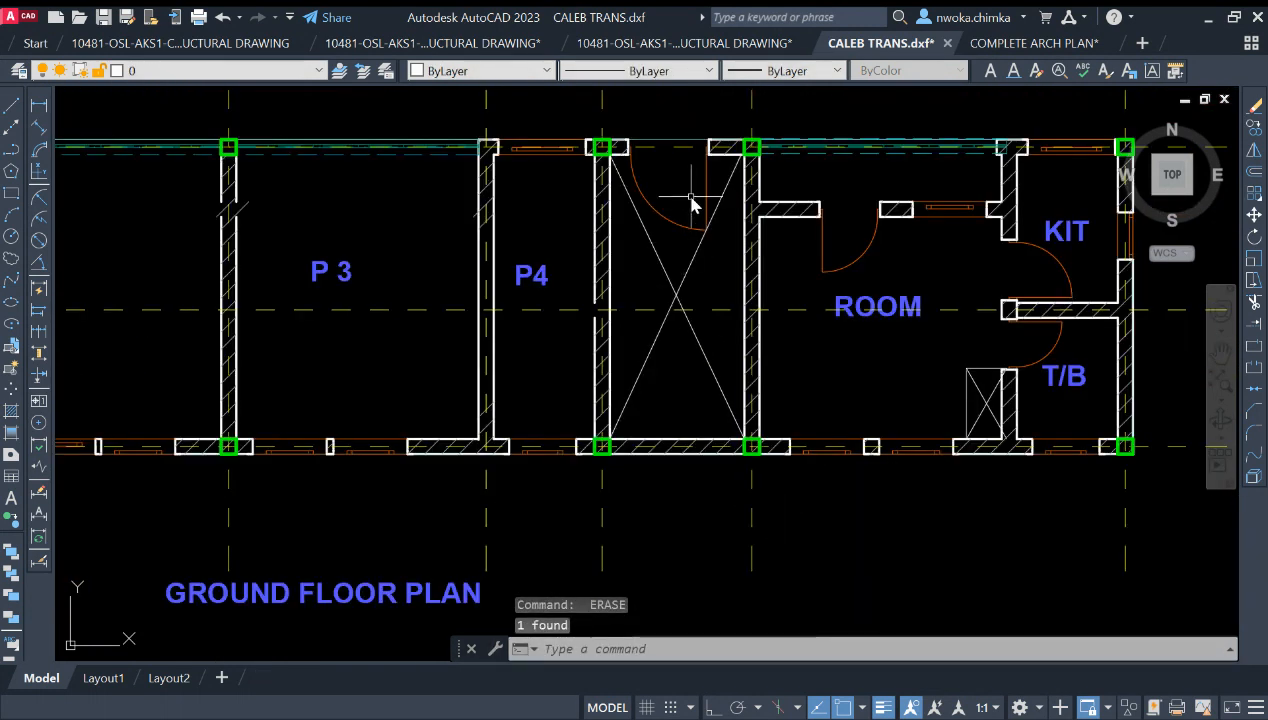
{"action": "scroll", "coordinate": [692, 202], "scroll_direction": "up", "scroll_amount": 2}
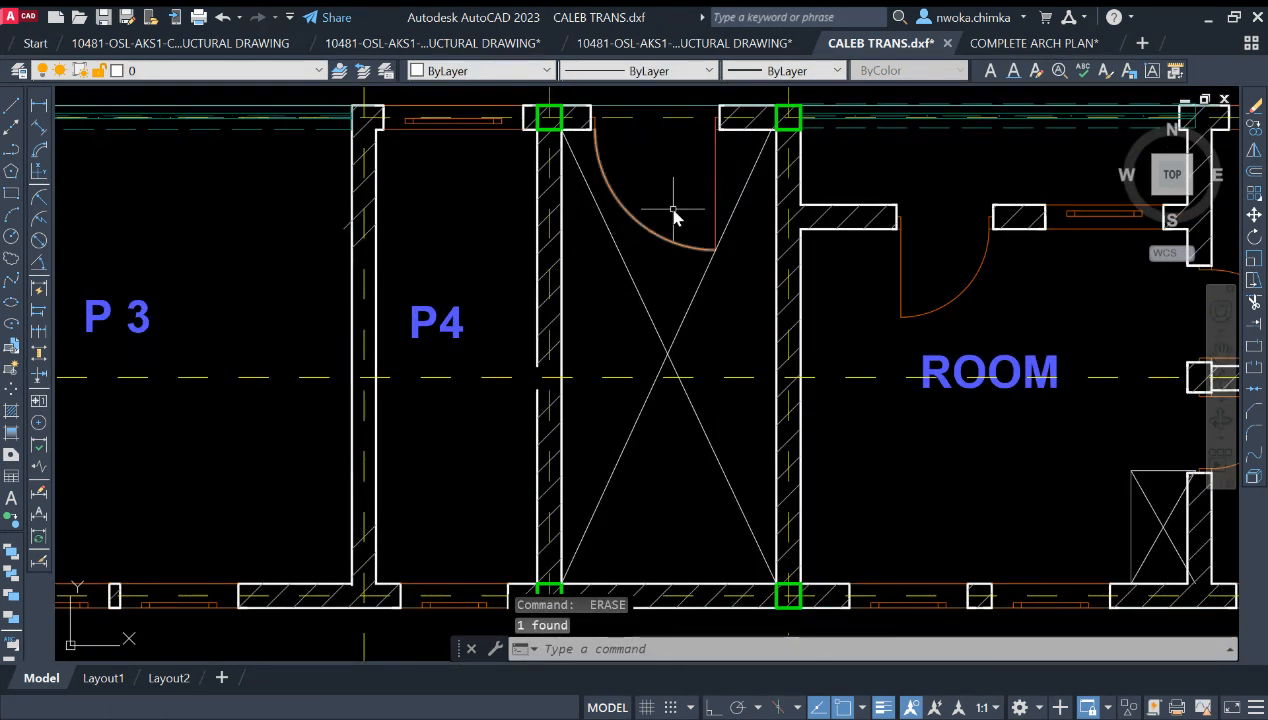
{"action": "left_click", "coordinate": [713, 195]}
{"action": "key", "text": "Delete"}
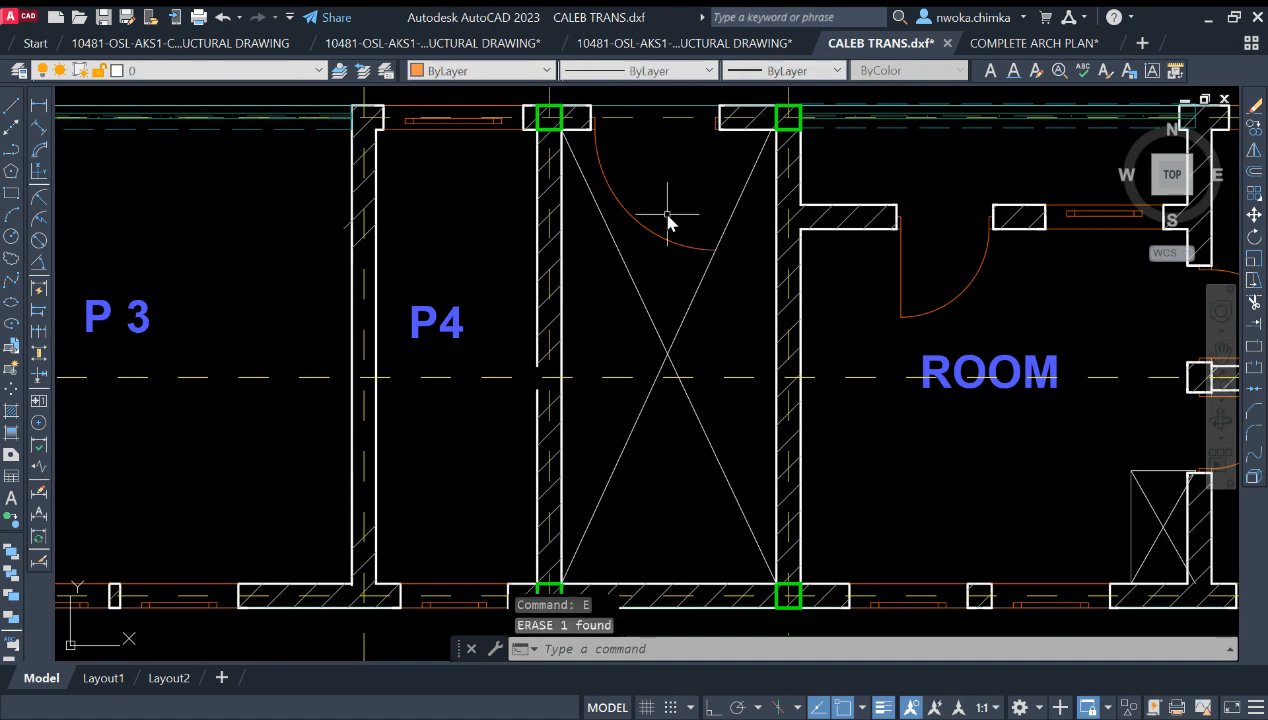
{"action": "left_click", "coordinate": [668, 212]}
{"action": "left_click", "coordinate": [668, 255]}
{"action": "key", "text": "Delete"}
{"action": "scroll", "coordinate": [691, 226], "scroll_direction": "down", "scroll_amount": 3}
{"action": "scroll", "coordinate": [655, 172], "scroll_direction": "up", "scroll_amount": 4}
{"action": "scroll", "coordinate": [631, 150], "scroll_direction": "up", "scroll_amount": 2}
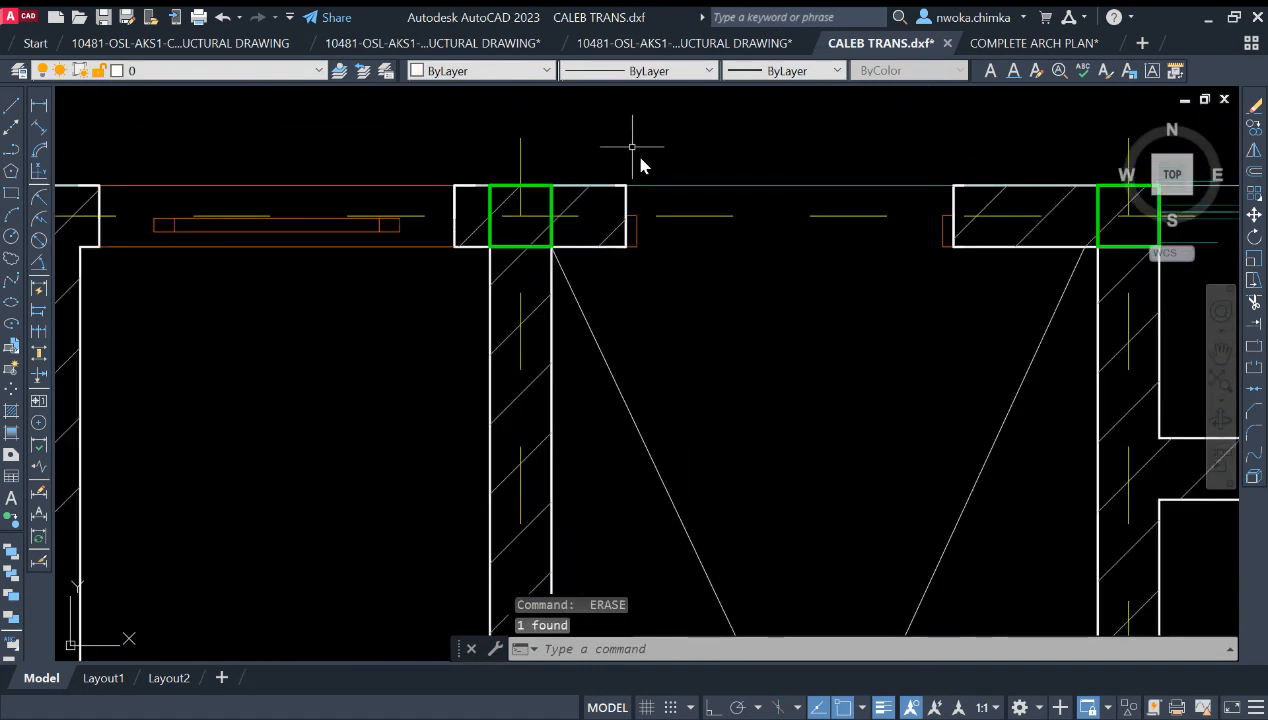
{"action": "type", "text": "j"}
{"action": "key", "text": "Return"}
{"action": "left_click", "coordinate": [609, 186]}
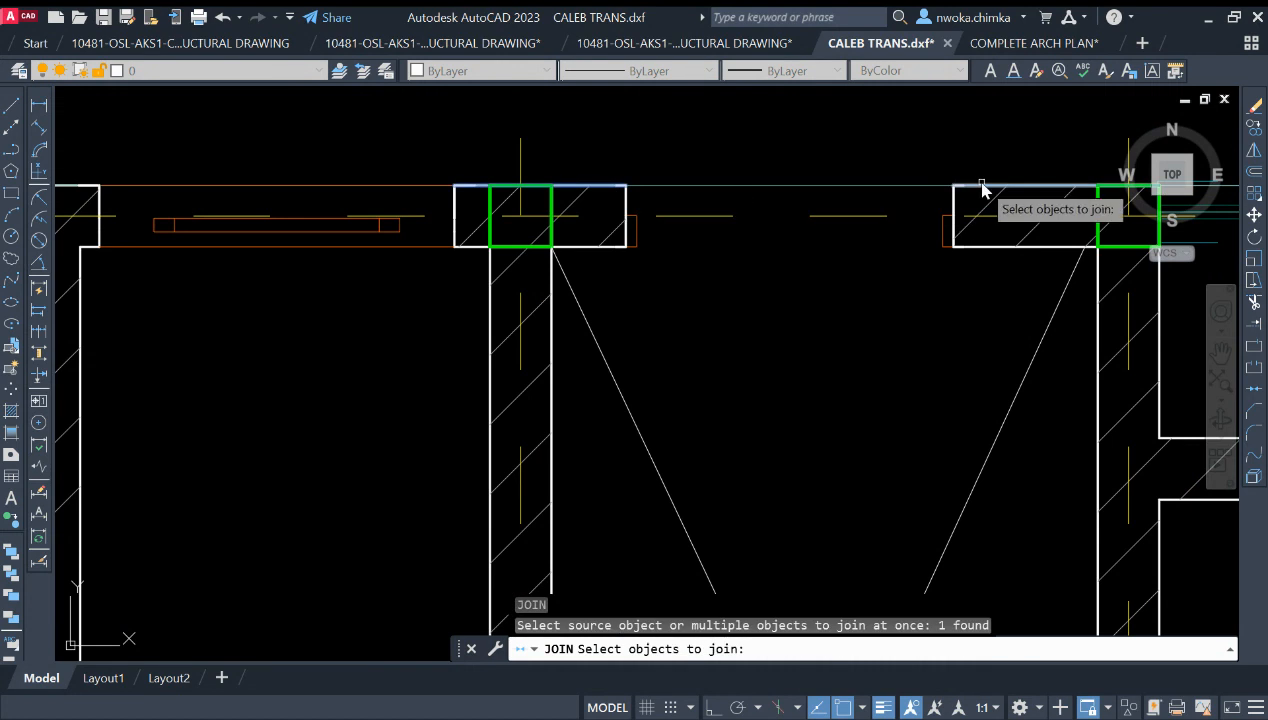
{"action": "key", "text": "Escape"}
Stretch the outer wall line above the stairwell across the door opening to the end of the opposite wall segment.
{"action": "left_click", "coordinate": [973, 187]}
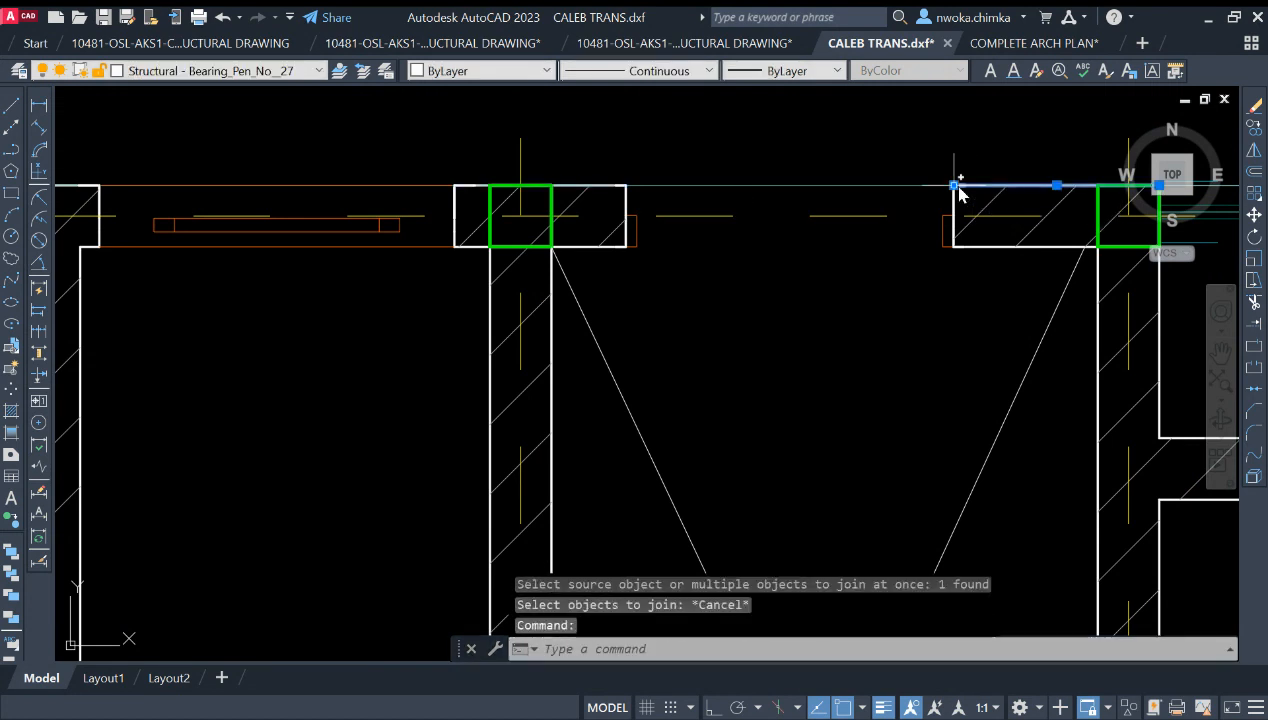
{"action": "left_click", "coordinate": [954, 186]}
{"action": "left_click", "coordinate": [626, 185]}
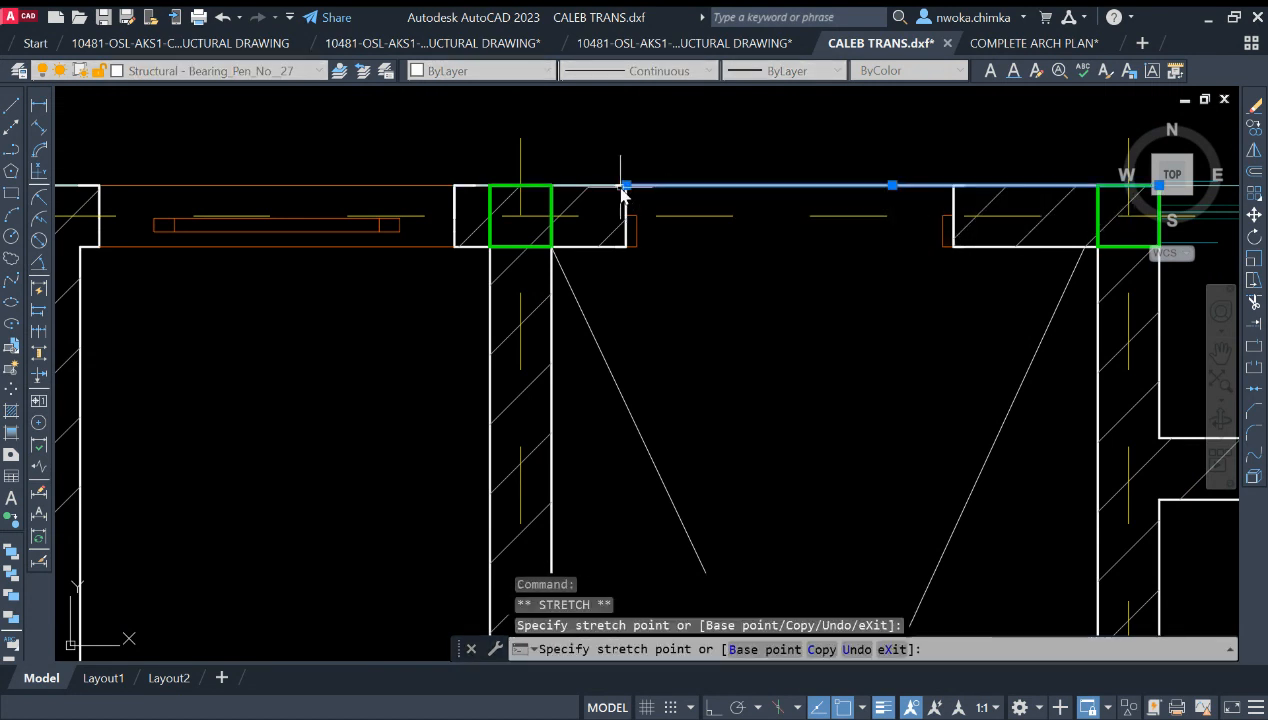
Stretch the inner wall line above the stairwell across the door opening to the end of the opposite wall segment.
{"action": "left_click", "coordinate": [985, 247]}
{"action": "left_click", "coordinate": [953, 247]}
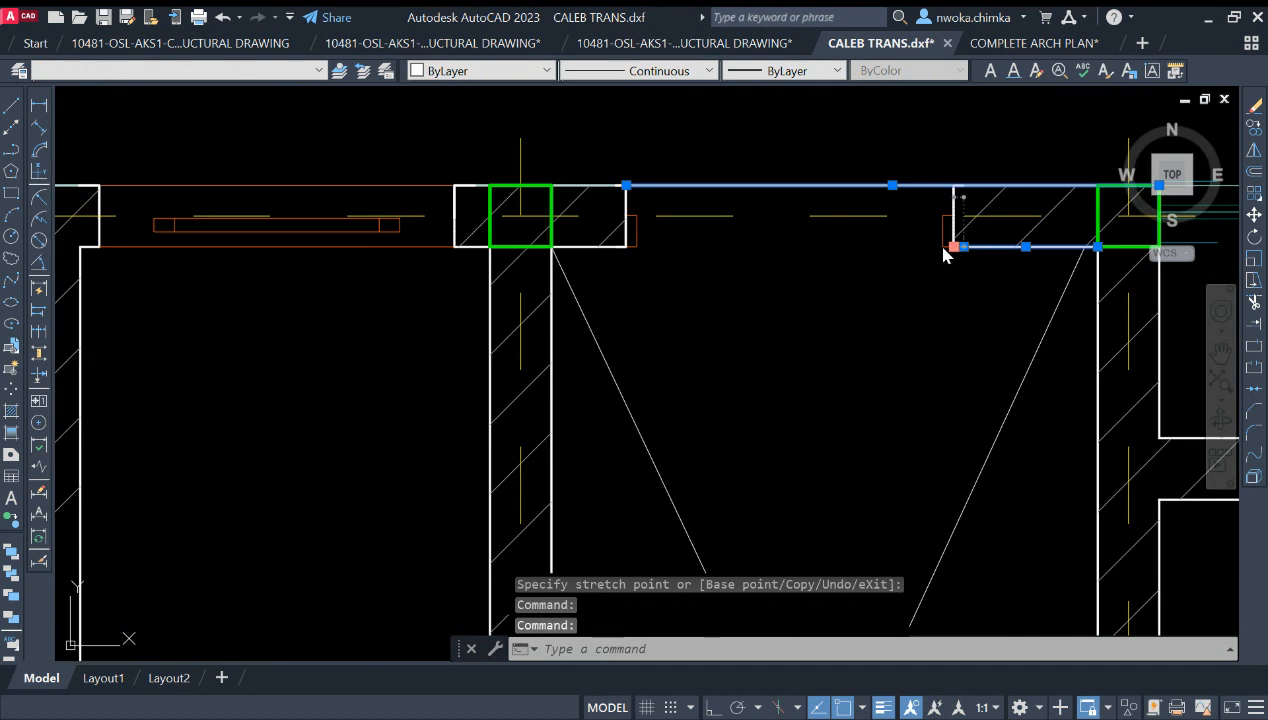
{"action": "left_click", "coordinate": [946, 250]}
{"action": "left_click", "coordinate": [625, 247]}
{"action": "key", "text": "Escape"}
{"action": "scroll", "coordinate": [590, 240], "scroll_direction": "down", "scroll_amount": 4}
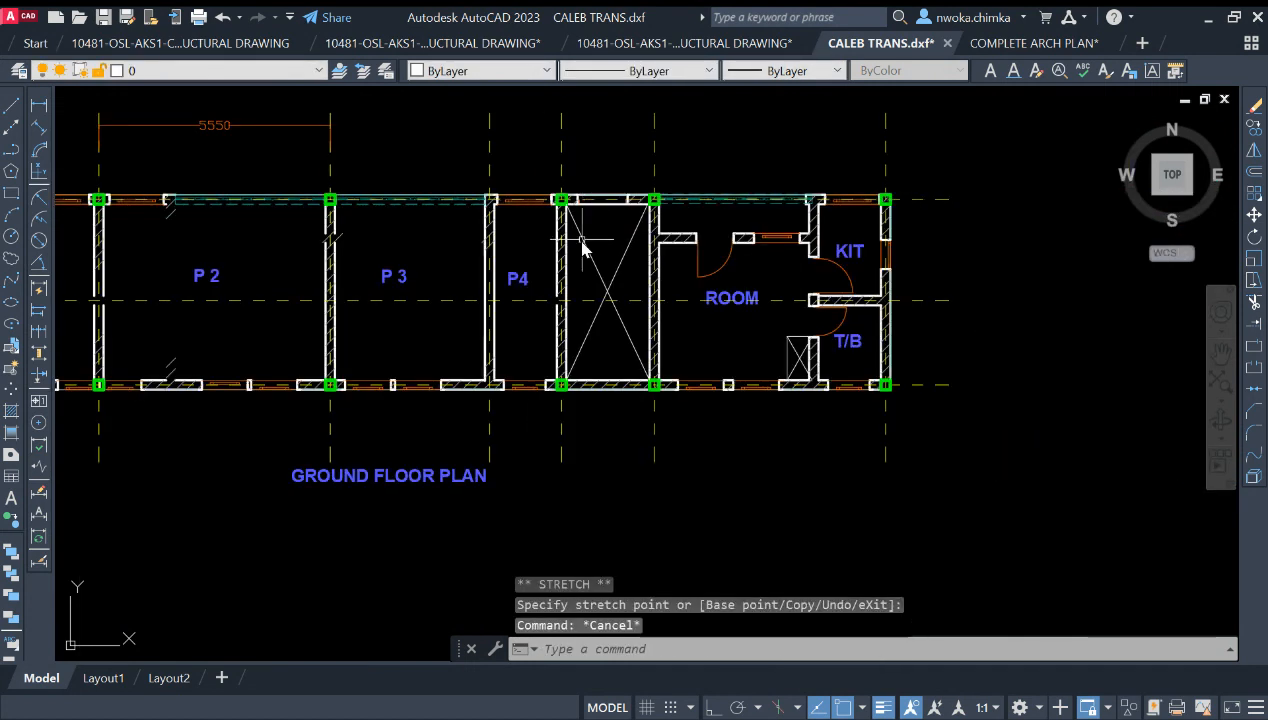
Erase the partition with its door and window and the ROOM label in the bay beside the stairwell.
{"action": "middle_click_drag", "start_coordinate": [420, 300], "coordinate": [595, 300]}
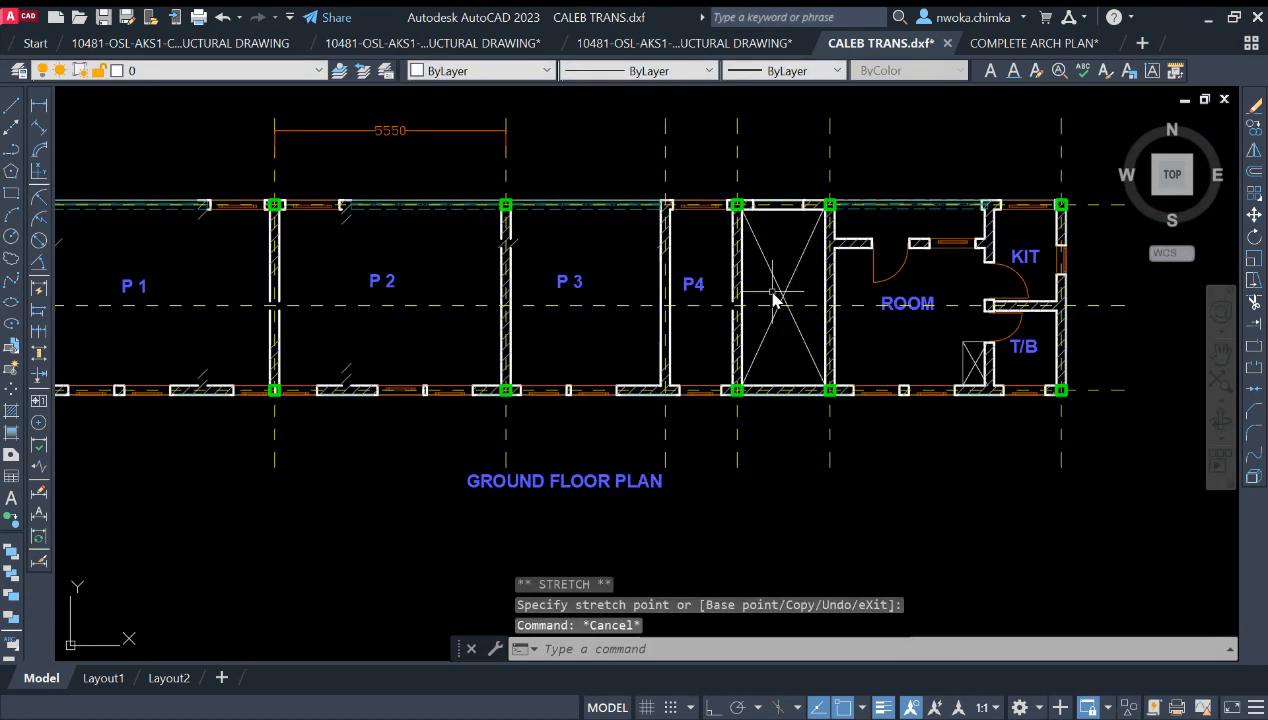
{"action": "middle_click_drag", "start_coordinate": [1023, 293], "coordinate": [820, 262]}
{"action": "scroll", "coordinate": [820, 250], "scroll_direction": "up", "scroll_amount": 4}
{"action": "left_click", "coordinate": [655, 203]}
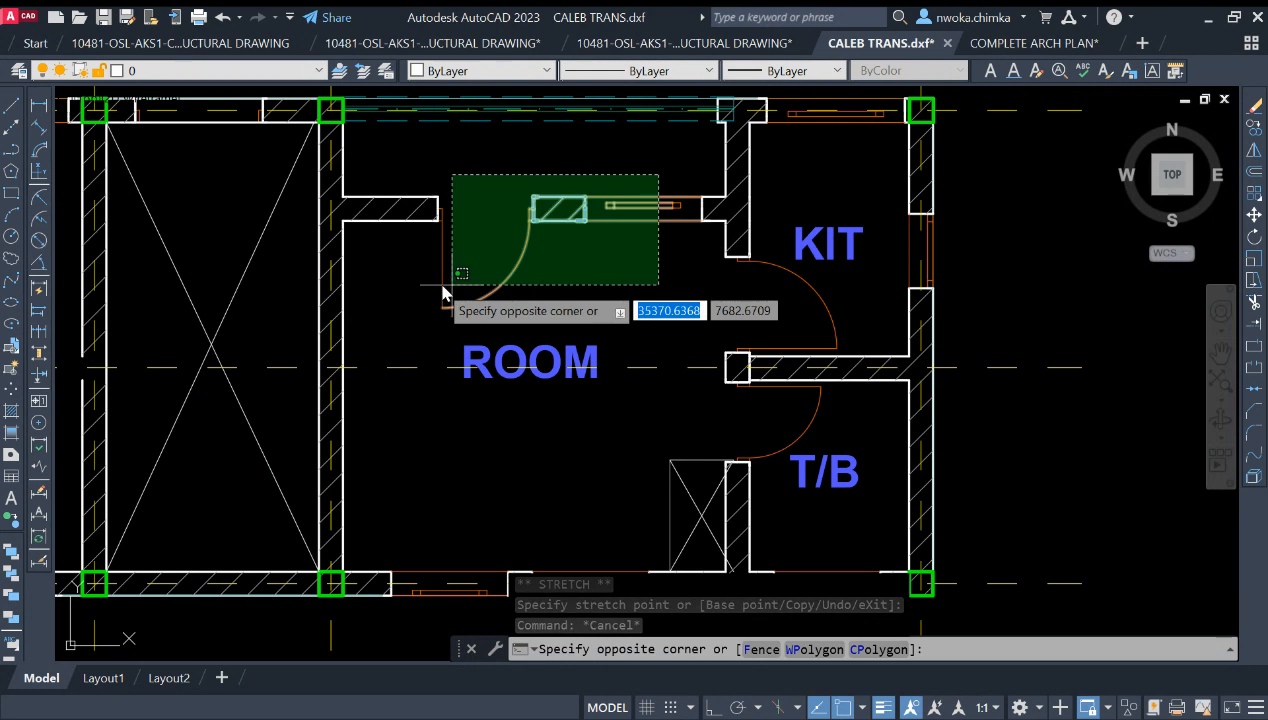
{"action": "left_click", "coordinate": [418, 296]}
{"action": "left_click", "coordinate": [543, 336]}
{"action": "left_click", "coordinate": [536, 347]}
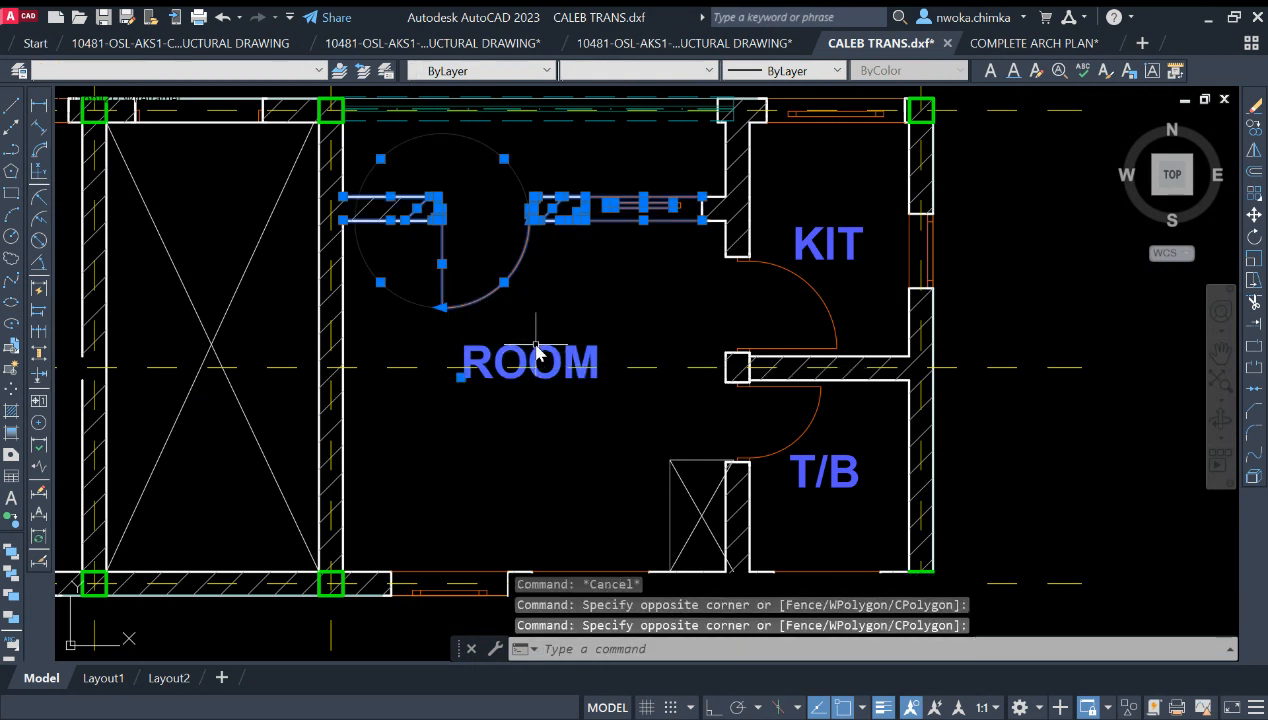
{"action": "type", "text": "e"}
{"action": "key", "text": "Return"}
Erase the crossed box beside the T/B wall and the leftover partition stub with its frame piece near KIT.
{"action": "scroll", "coordinate": [713, 306], "scroll_direction": "down", "scroll_amount": 2}
{"action": "scroll", "coordinate": [676, 393], "scroll_direction": "up", "scroll_amount": 2}
{"action": "left_click", "coordinate": [676, 393]}
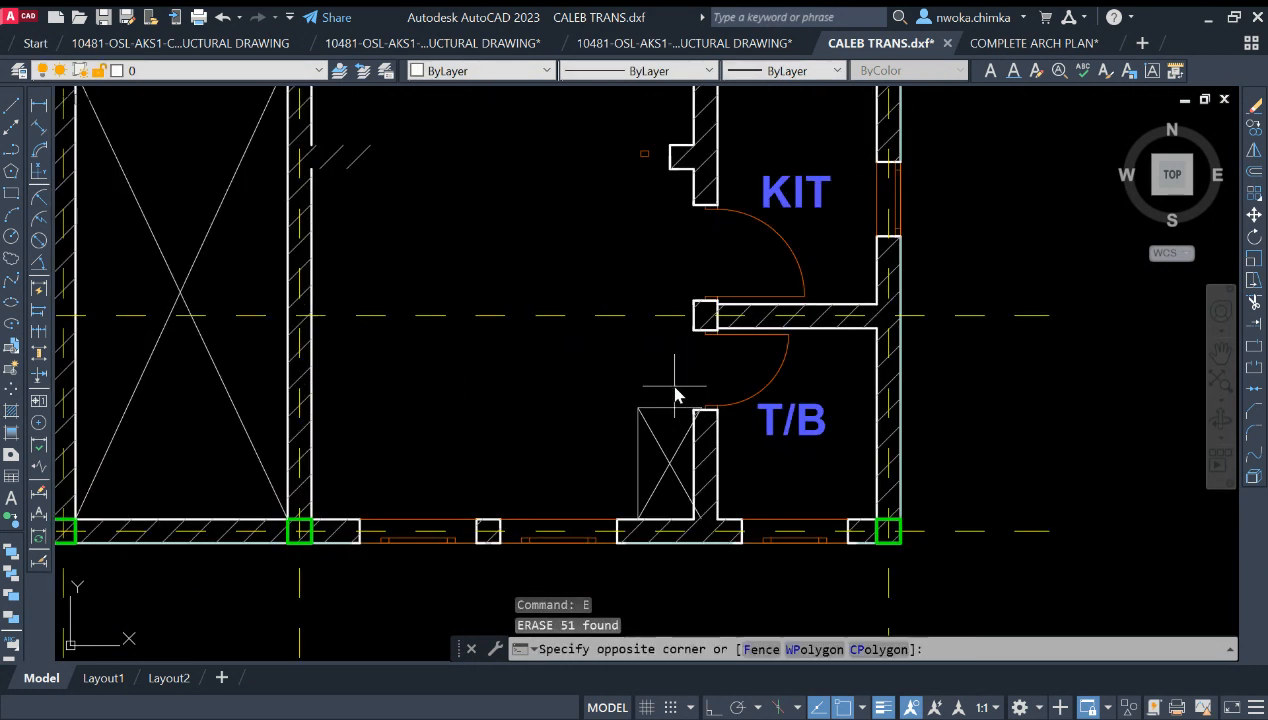
{"action": "left_click", "coordinate": [636, 483]}
{"action": "key", "text": "Return"}
{"action": "left_click", "coordinate": [680, 148]}
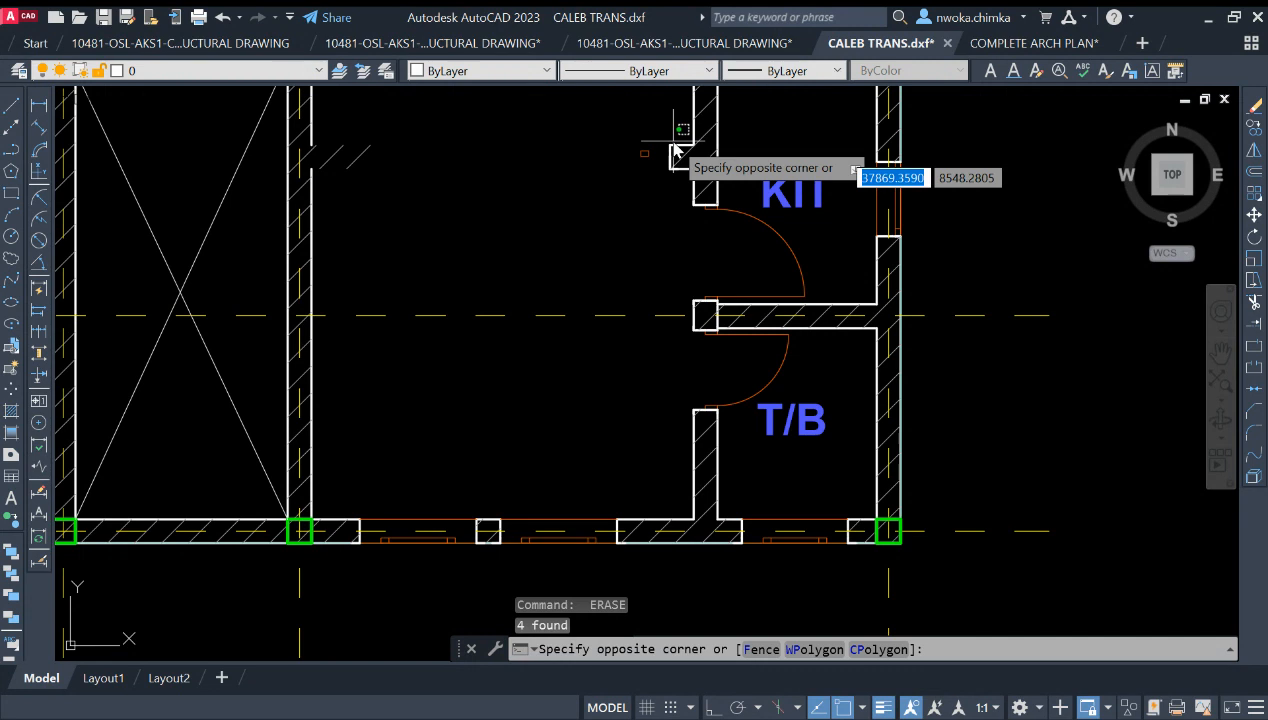
{"action": "left_click", "coordinate": [616, 211]}
{"action": "key", "text": "Return"}
Erase the KIT and T/B doors, the hatching of the partition between them and the T/B label.
{"action": "scroll", "coordinate": [850, 210], "scroll_direction": "down", "scroll_amount": 2}
{"action": "left_click", "coordinate": [834, 236]}
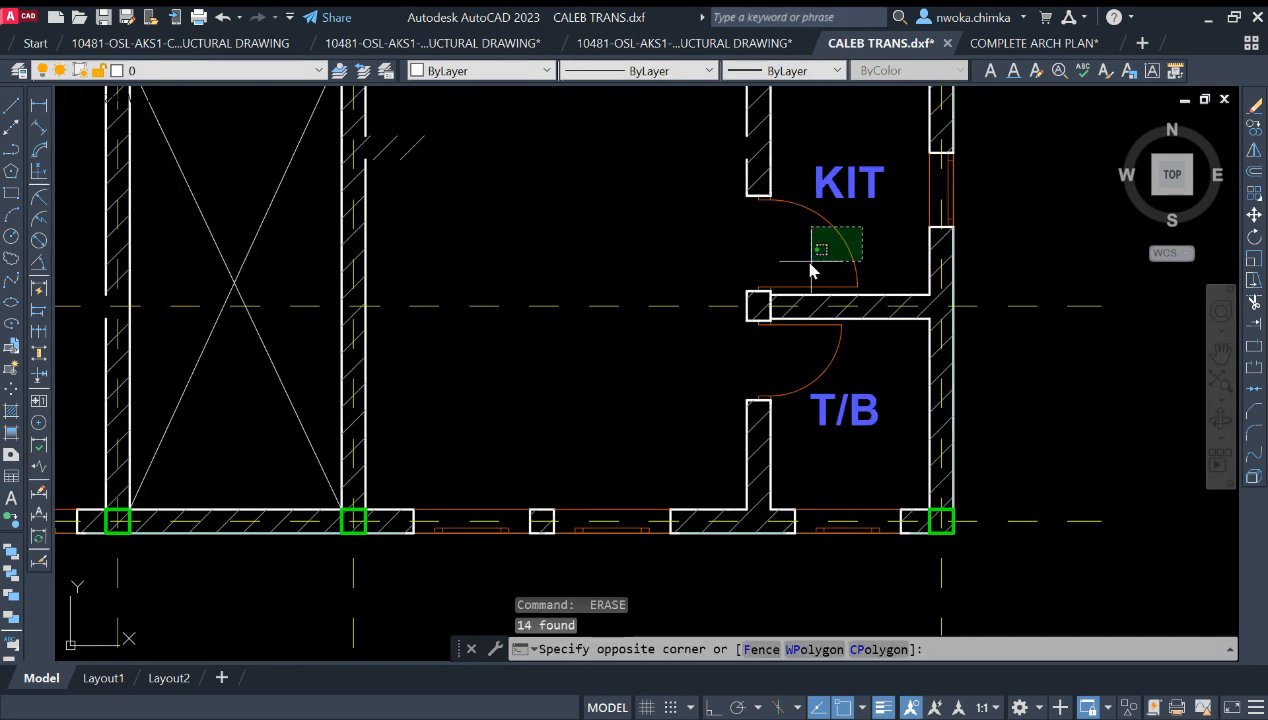
{"action": "left_click", "coordinate": [801, 280]}
{"action": "key", "text": "Delete"}
{"action": "left_click", "coordinate": [758, 264]}
{"action": "left_click", "coordinate": [923, 360]}
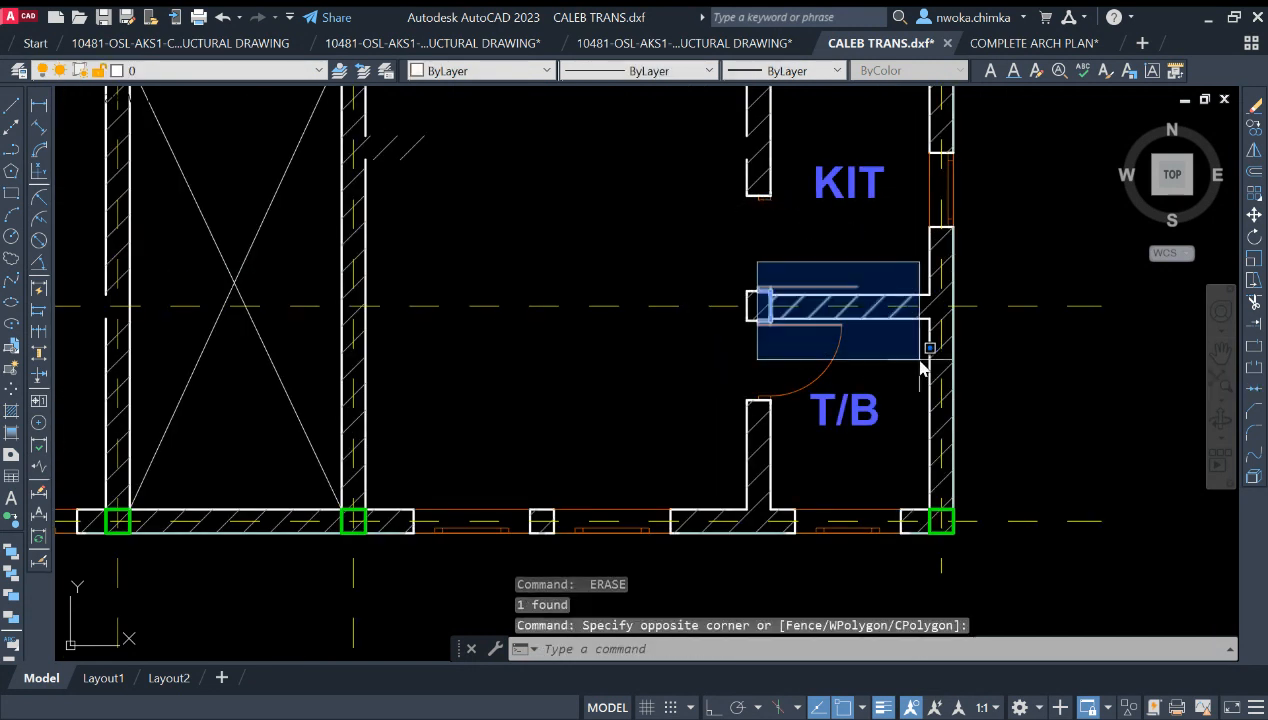
{"action": "key", "text": "Delete"}
{"action": "left_click", "coordinate": [877, 377]}
{"action": "left_click", "coordinate": [818, 411]}
{"action": "key", "text": "Delete"}
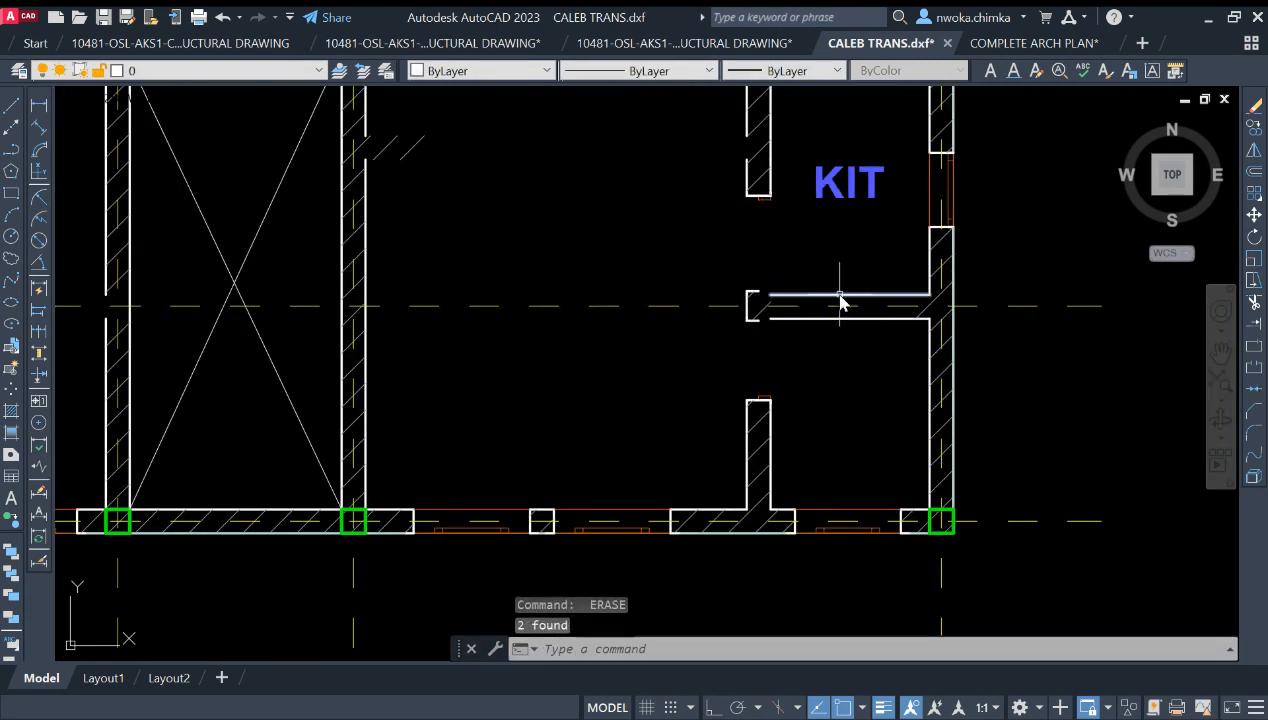
Erase the two face lines of the partition between KIT and T/B and the KIT label.
{"action": "left_click", "coordinate": [840, 296]}
{"action": "left_click", "coordinate": [843, 318]}
{"action": "key", "text": "Delete"}
{"action": "left_click", "coordinate": [863, 237]}
{"action": "left_click", "coordinate": [832, 185]}
{"action": "key", "text": "Delete"}
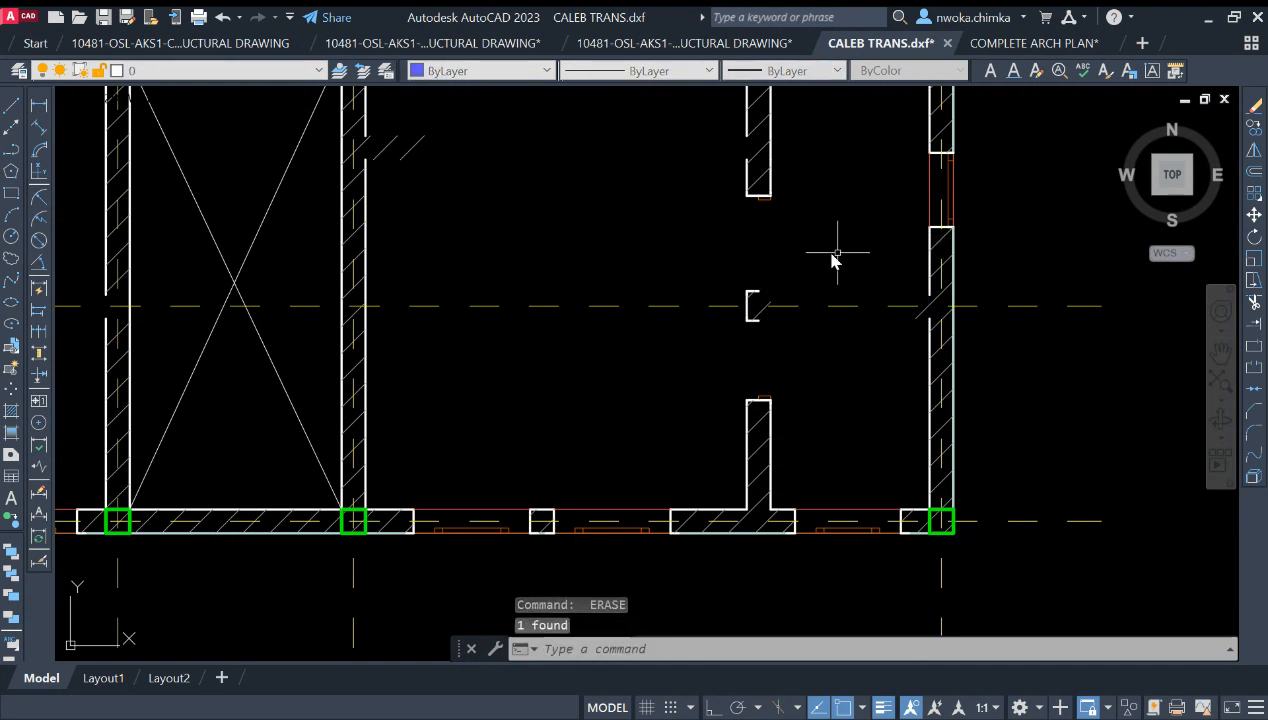
Join the upper and lower segments of the end bay wall's face line on the stairwell side into one line.
{"action": "scroll", "coordinate": [812, 225], "scroll_direction": "down", "scroll_amount": 2}
{"action": "type", "text": "j"}
{"action": "key", "text": "Return"}
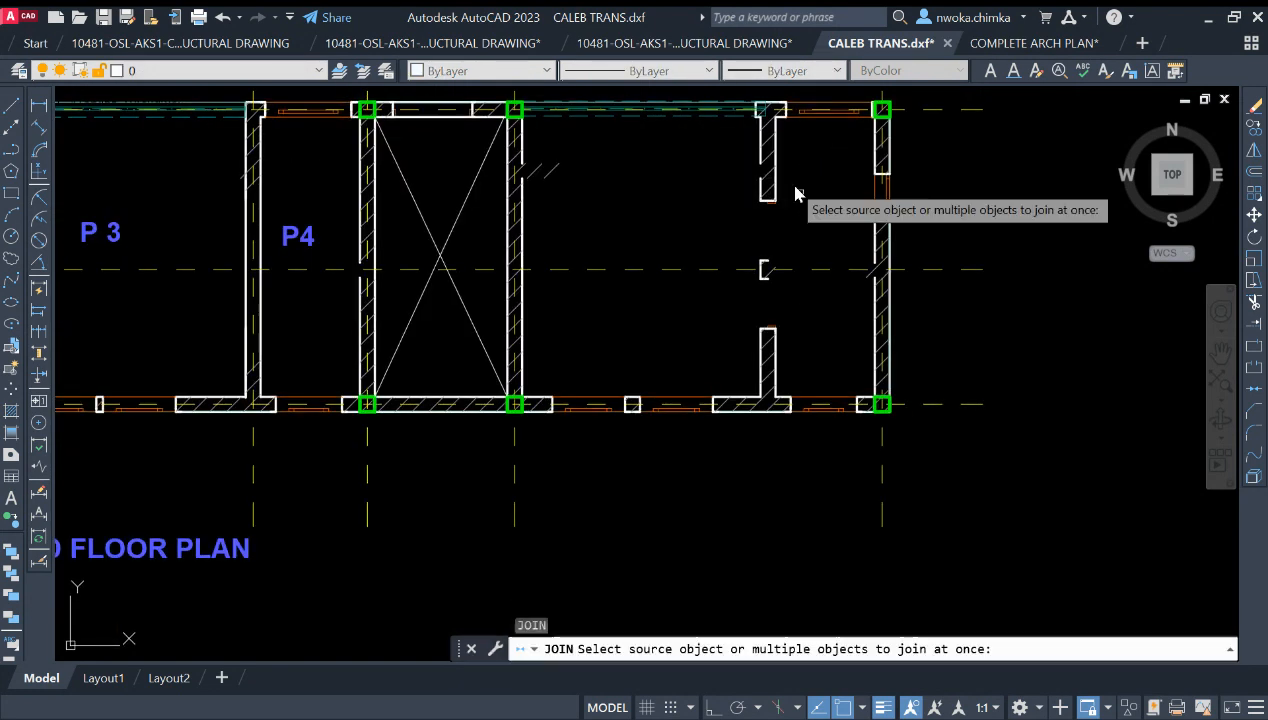
{"action": "left_click", "coordinate": [760, 150]}
{"action": "scroll", "coordinate": [768, 350], "scroll_direction": "up", "scroll_amount": 2}
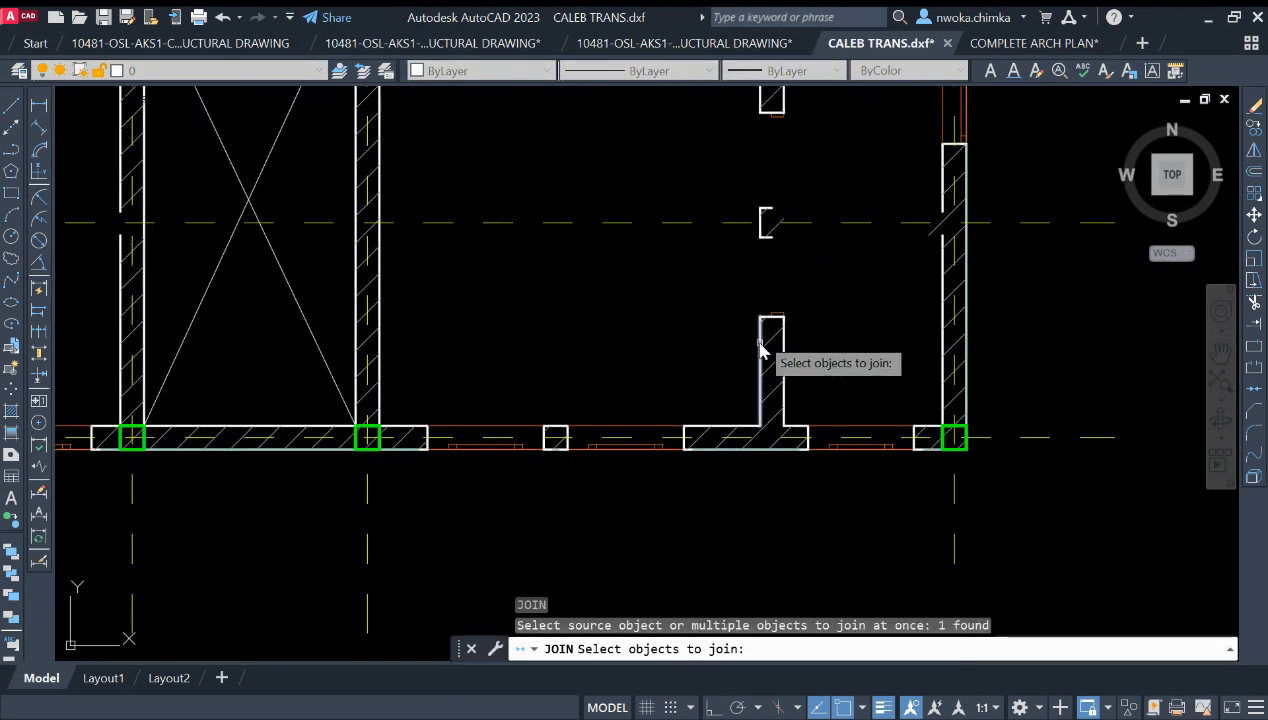
{"action": "left_click", "coordinate": [764, 333]}
{"action": "key", "text": "Return"}
Join the upper and lower segments of the same wall's opposite face line into one line.
{"action": "key", "text": "Return"}
{"action": "left_click", "coordinate": [784, 335]}
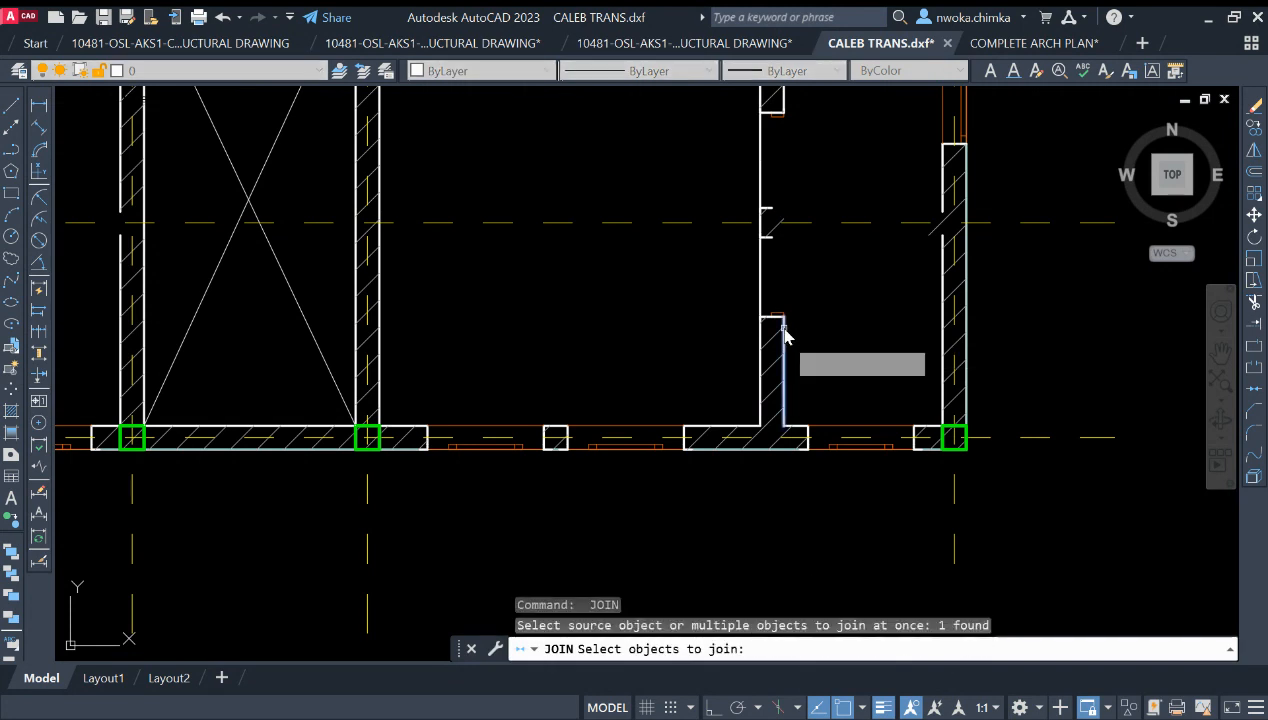
{"action": "middle_click_drag", "start_coordinate": [787, 334], "coordinate": [781, 430]}
{"action": "left_click", "coordinate": [778, 203]}
{"action": "key", "text": "Return"}
Erase the leftover door jambs and wall stubs between the joined face lines of the end bay wall.
{"action": "left_click", "coordinate": [693, 204]}
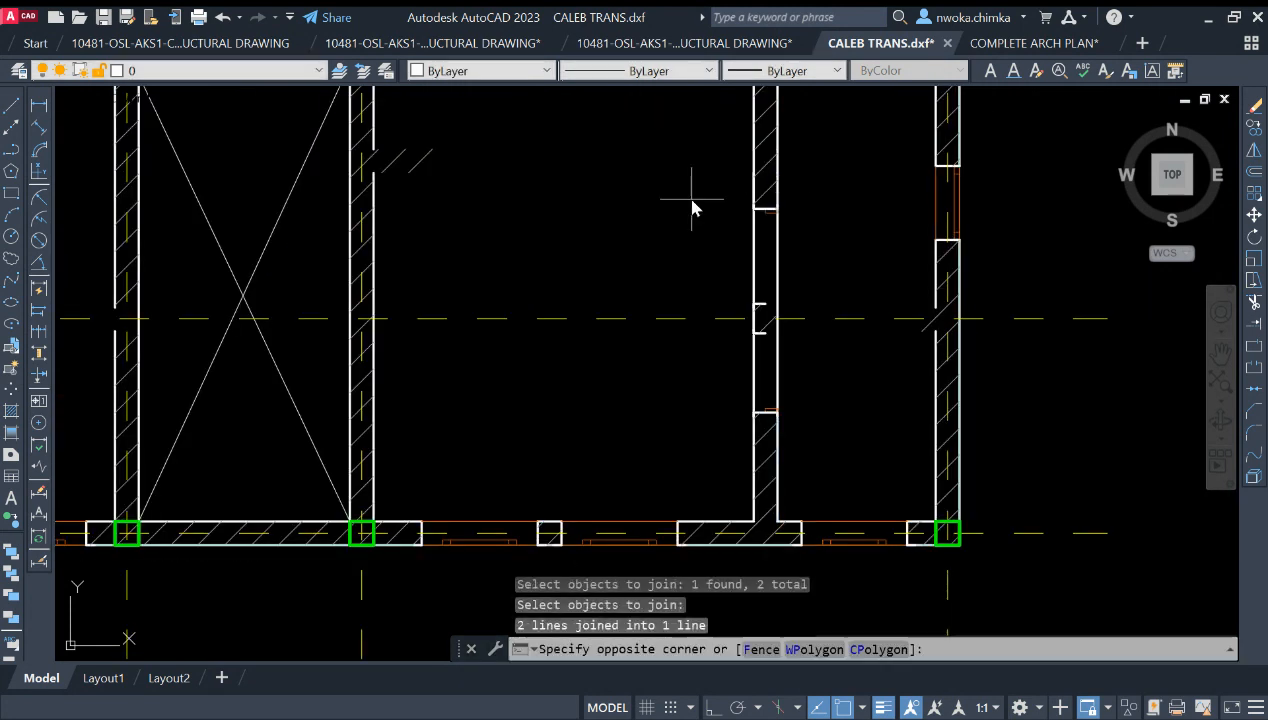
{"action": "left_click", "coordinate": [843, 420]}
{"action": "type", "text": "e"}
{"action": "key", "text": "Return"}
Copy the P4 label into the bay beyond the stairwell and into the narrow end bay.
{"action": "scroll", "coordinate": [820, 400], "scroll_direction": "down", "scroll_amount": 5}
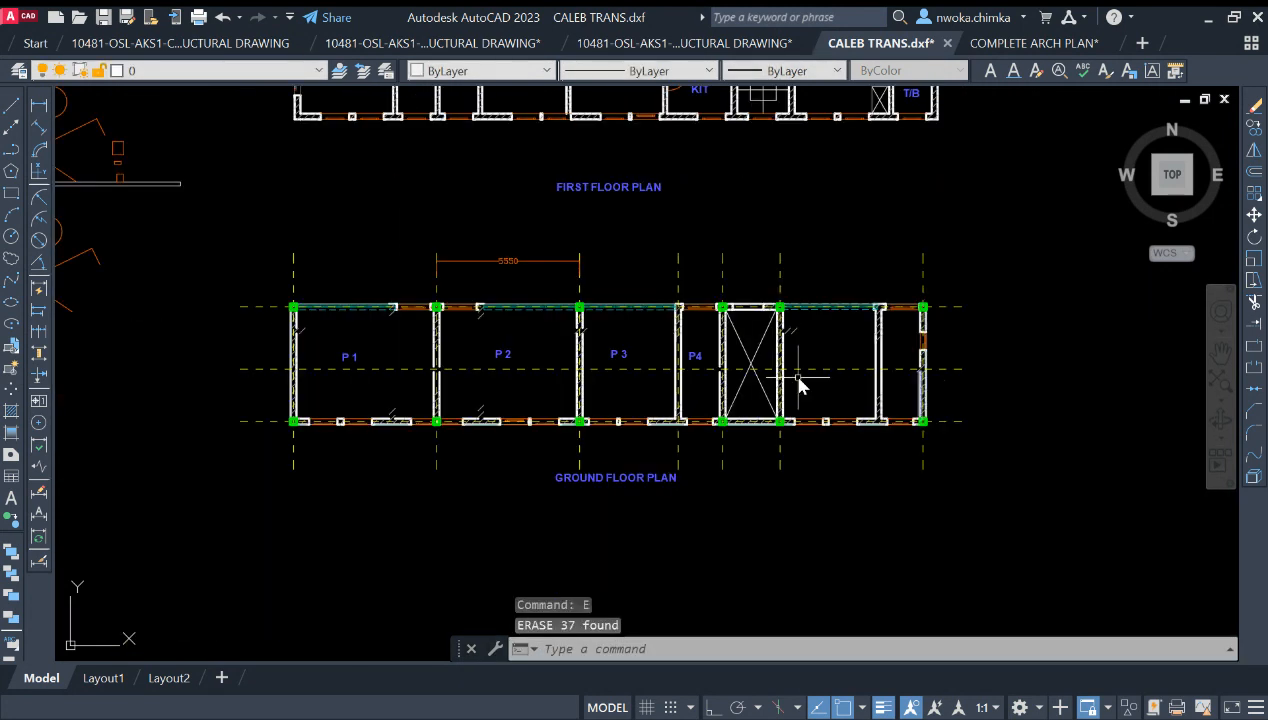
{"action": "scroll", "coordinate": [849, 320], "scroll_direction": "up", "scroll_amount": 3}
{"action": "left_click", "coordinate": [876, 330]}
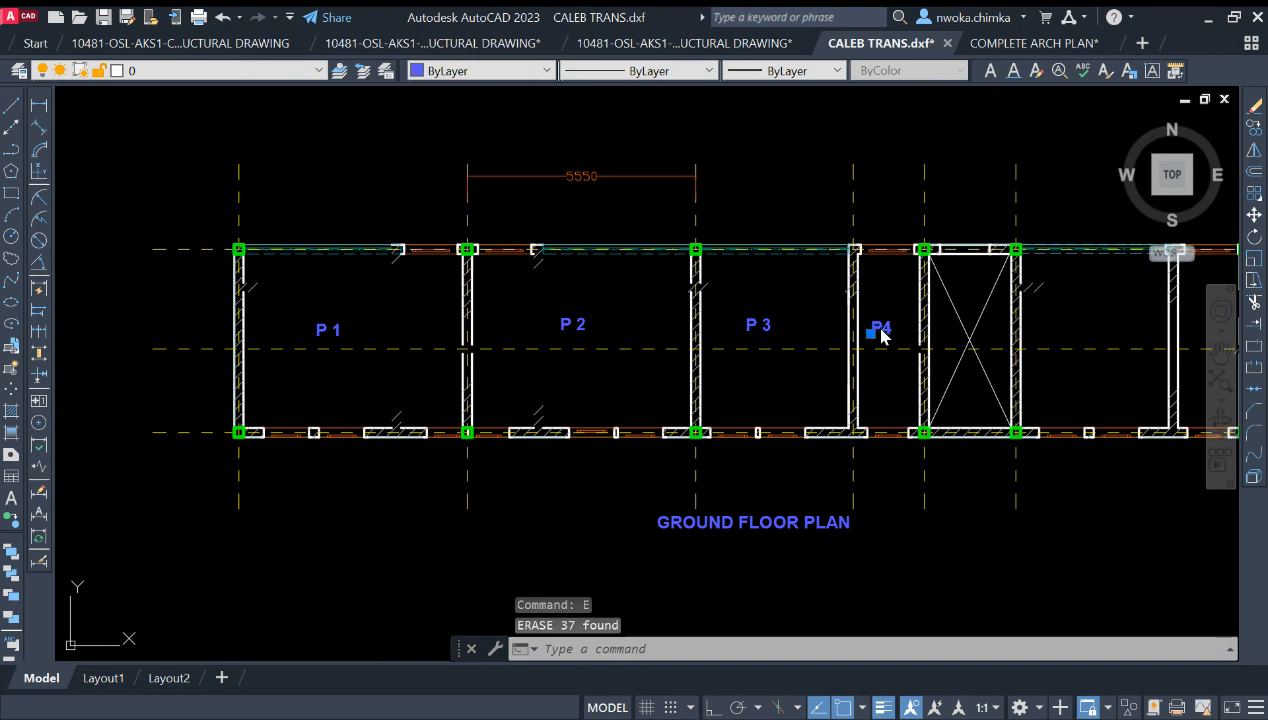
{"action": "key", "text": "Return"}
{"action": "left_click", "coordinate": [878, 322]}
{"action": "scroll", "coordinate": [895, 350], "scroll_direction": "down", "scroll_amount": 3}
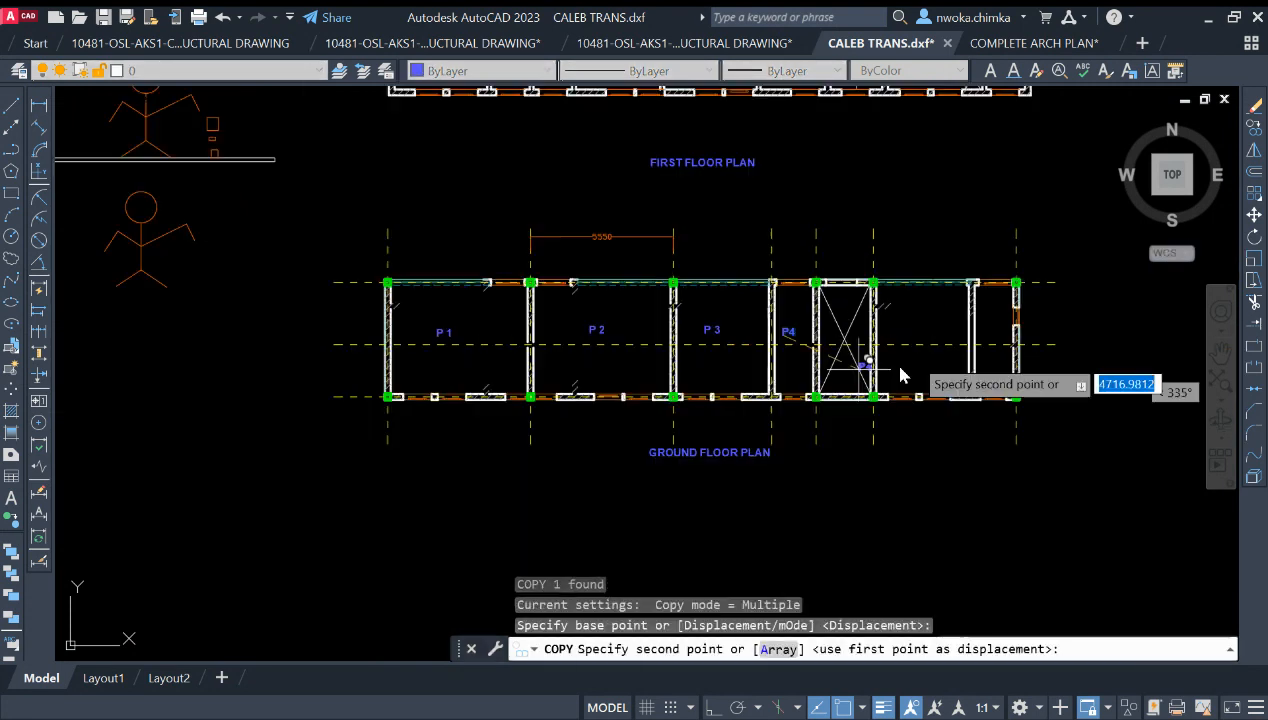
{"action": "scroll", "coordinate": [920, 340], "scroll_direction": "up", "scroll_amount": 4}
{"action": "left_click", "coordinate": [916, 318]}
{"action": "scroll", "coordinate": [849, 331], "scroll_direction": "down", "scroll_amount": 2}
{"action": "scroll", "coordinate": [977, 313], "scroll_direction": "up", "scroll_amount": 2}
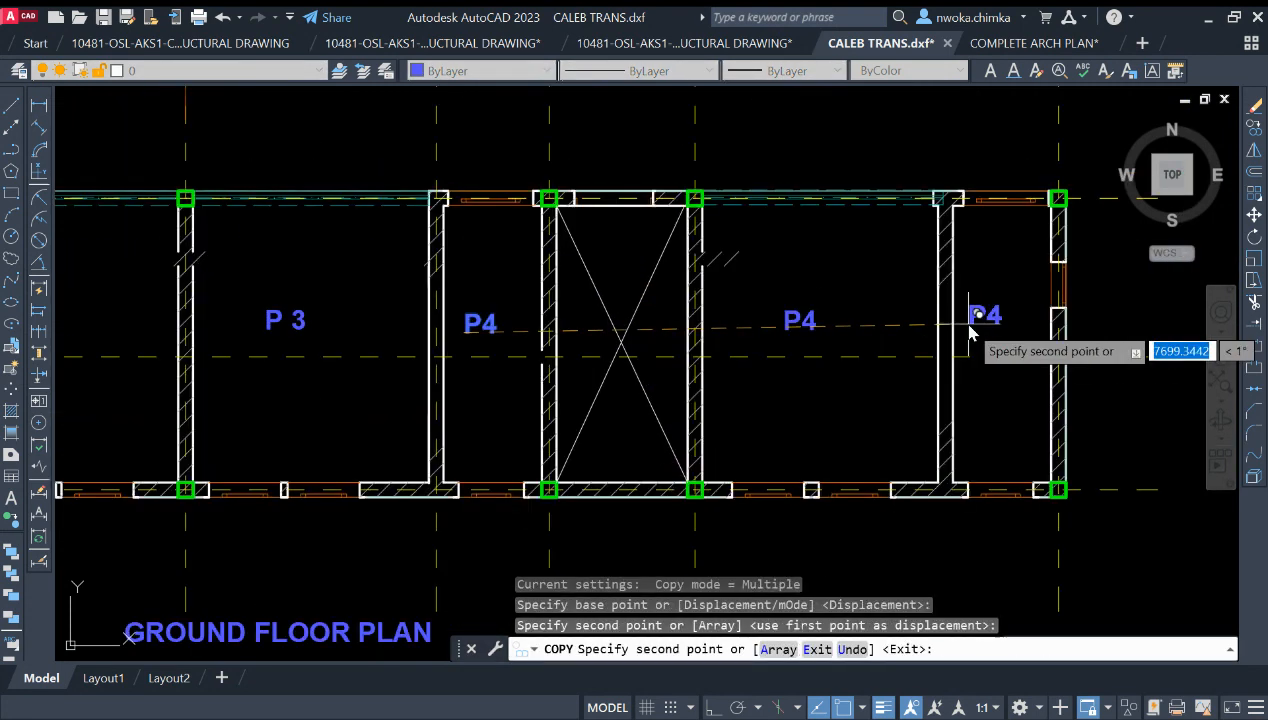
{"action": "left_click", "coordinate": [980, 320]}
{"action": "key", "text": "Escape"}
Change the copied label in the bay beyond the stairwell to P5.
{"action": "left_click", "coordinate": [792, 325]}
{"action": "key", "text": "Escape"}
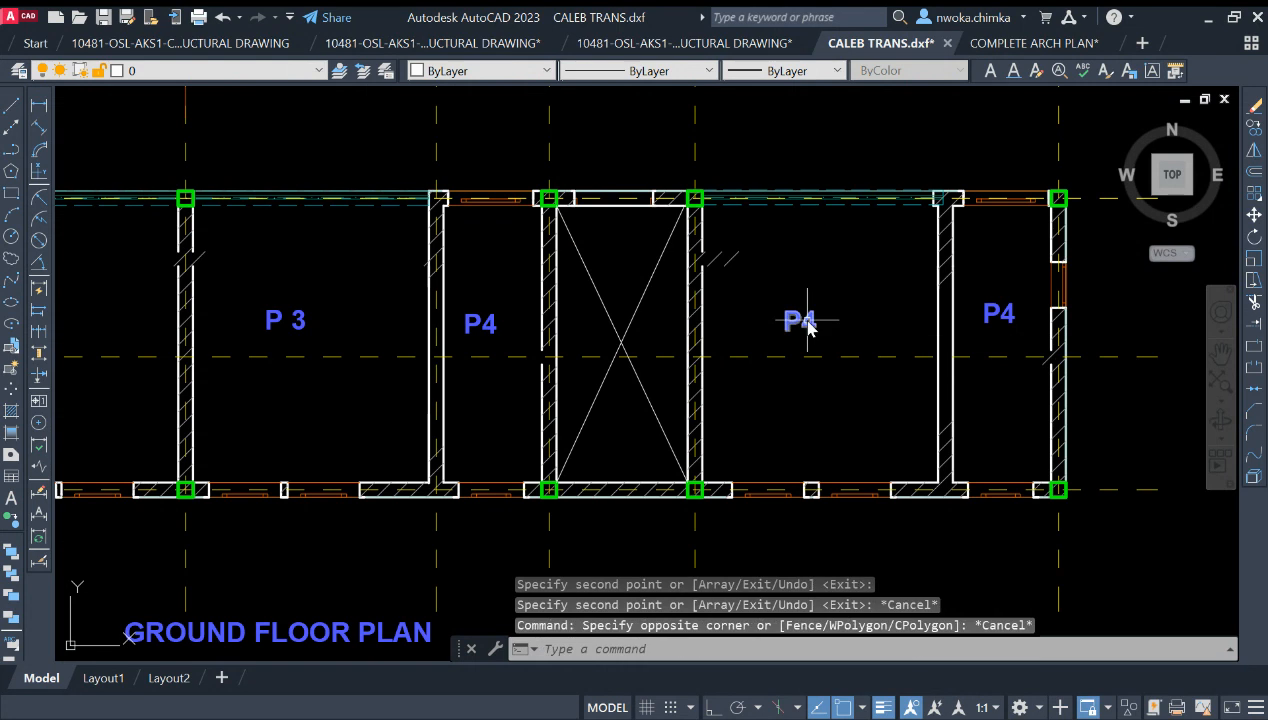
{"action": "left_click", "coordinate": [806, 324]}
{"action": "double_click", "coordinate": [808, 324]}
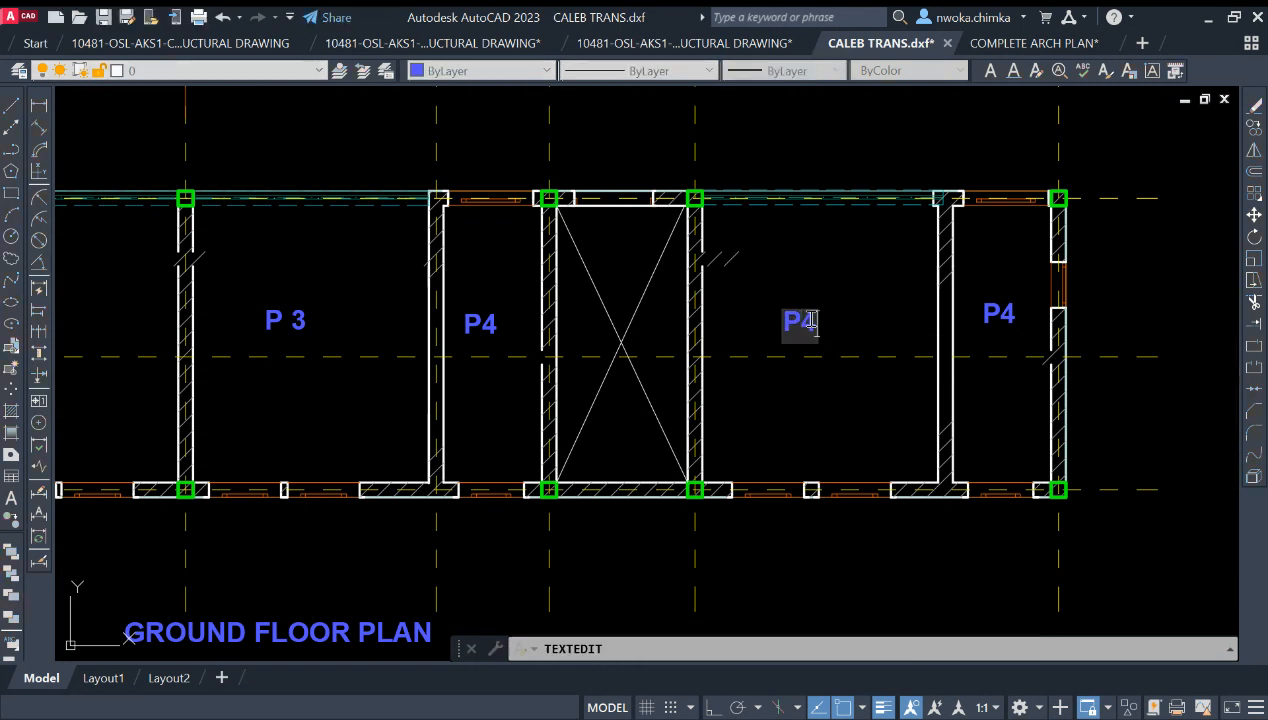
{"action": "type", "text": "P5"}
{"action": "key", "text": "Return"}
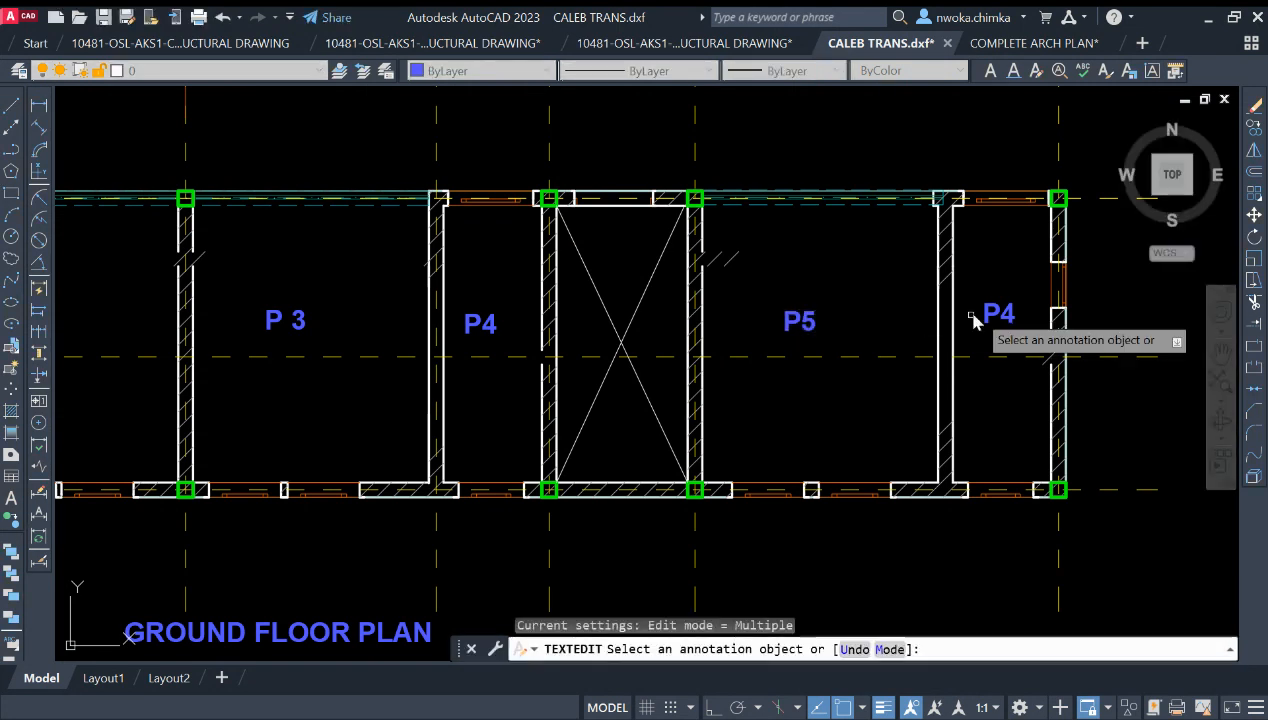
Change the copied label in the narrow end bay to P5.
{"action": "left_click", "coordinate": [1005, 322]}
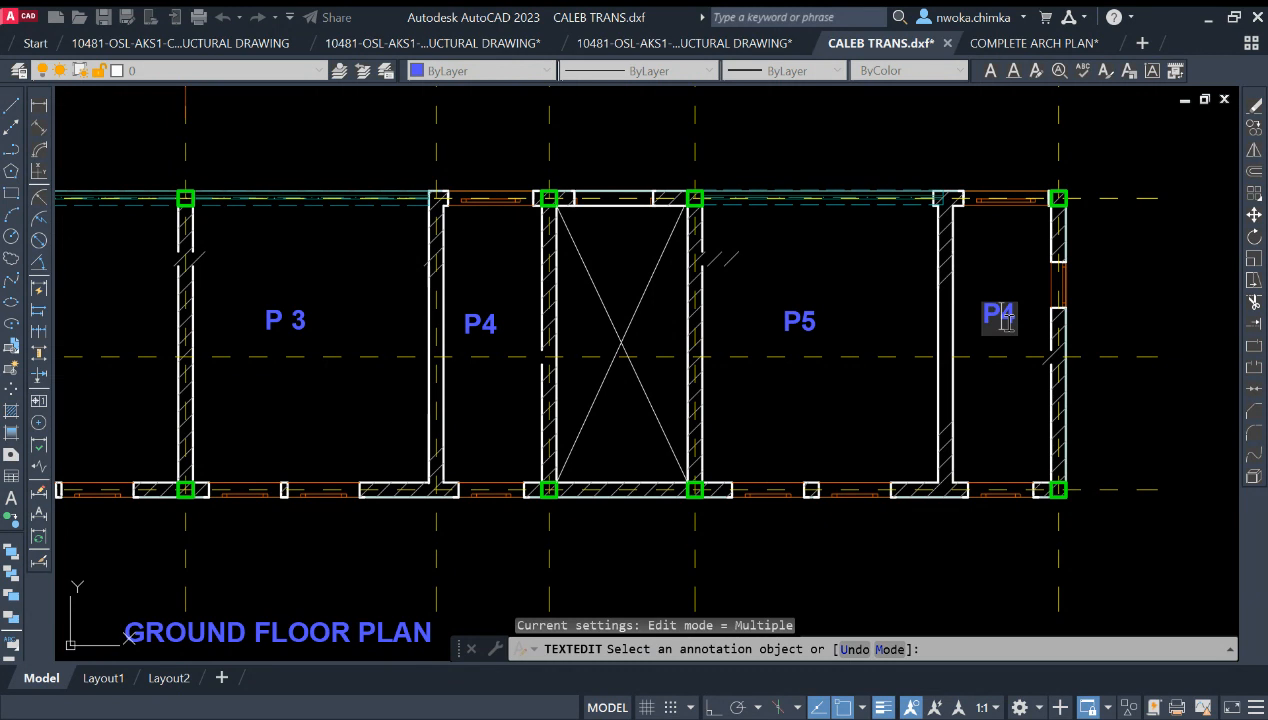
{"action": "type", "text": "P5"}
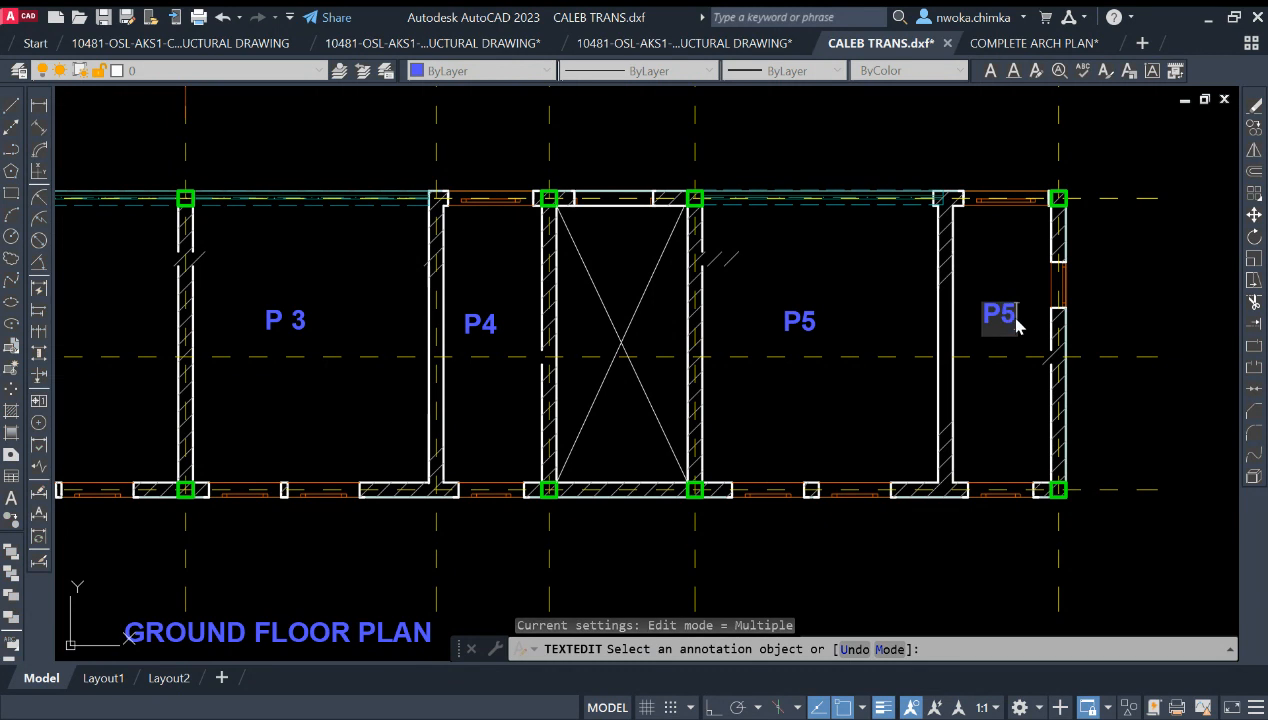
{"action": "key", "text": "Return"}
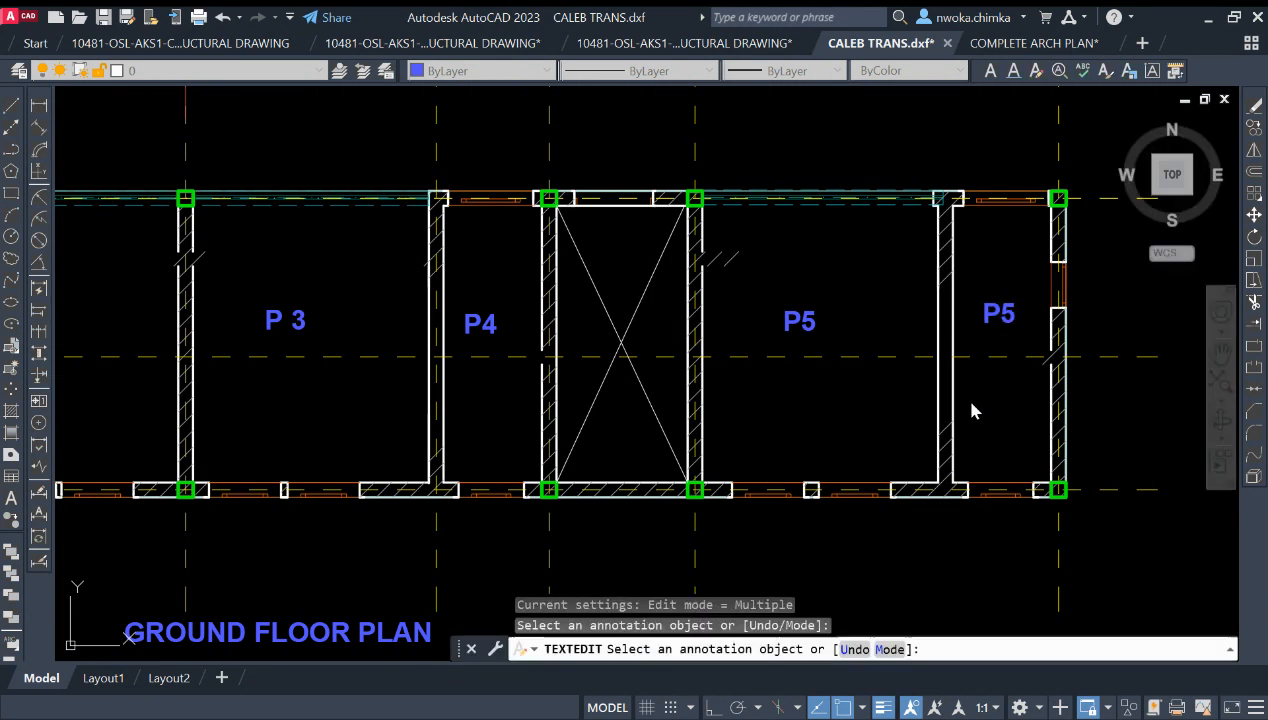
Change the label in the narrow end bay to P6.
{"action": "left_click", "coordinate": [1004, 320]}
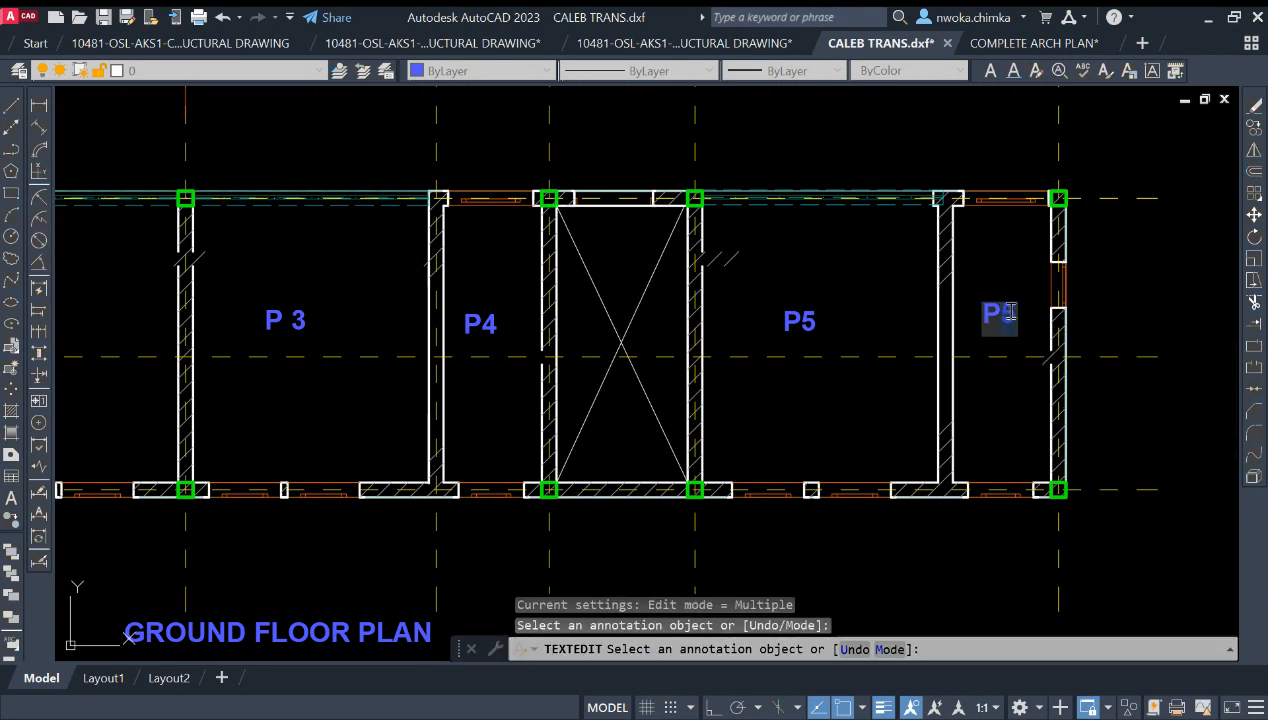
{"action": "key", "text": "Return"}
{"action": "key", "text": "Escape"}
Erase the 5550 dimension above the P 2 bay.
{"action": "scroll", "coordinate": [934, 300], "scroll_direction": "down", "scroll_amount": 4}
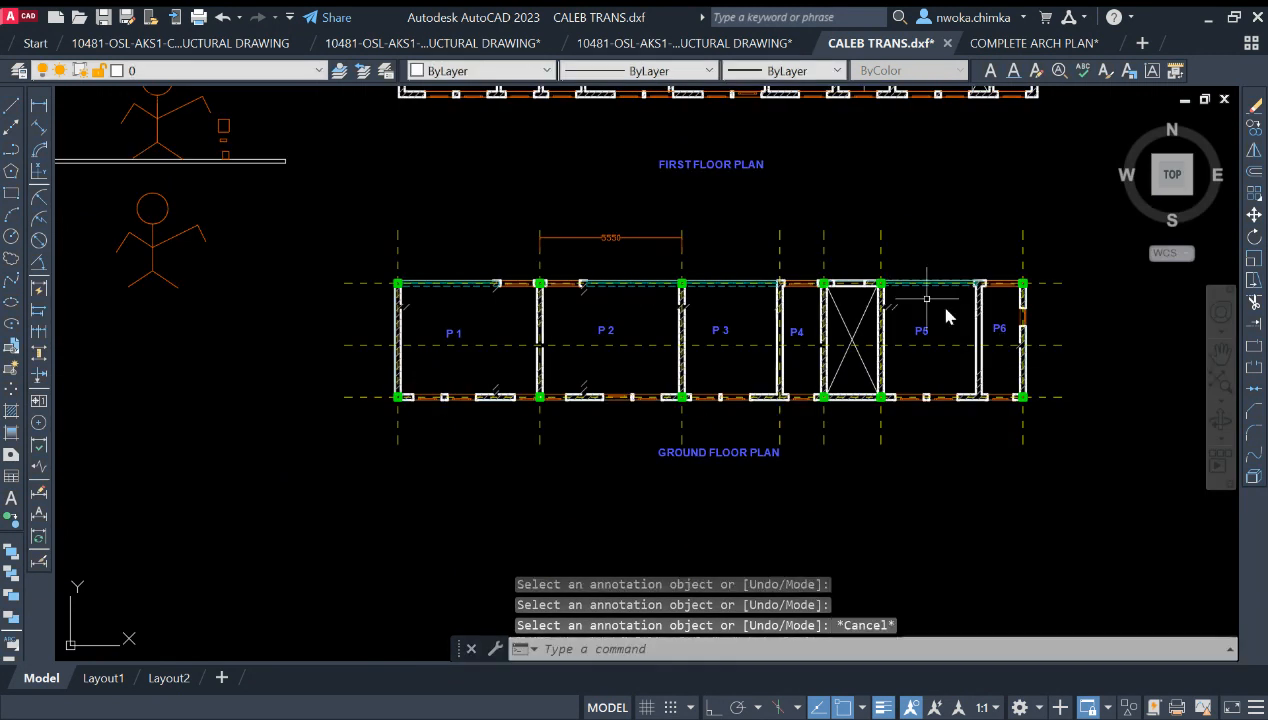
{"action": "left_click", "coordinate": [600, 217]}
{"action": "left_click", "coordinate": [584, 225]}
{"action": "type", "text": "e"}
{"action": "key", "text": "Return"}
Examine the original first and ground floor plans and compare them with the cleaned panel layout P 1 to P6.
{"action": "scroll", "coordinate": [824, 311], "scroll_direction": "down", "scroll_amount": 4}
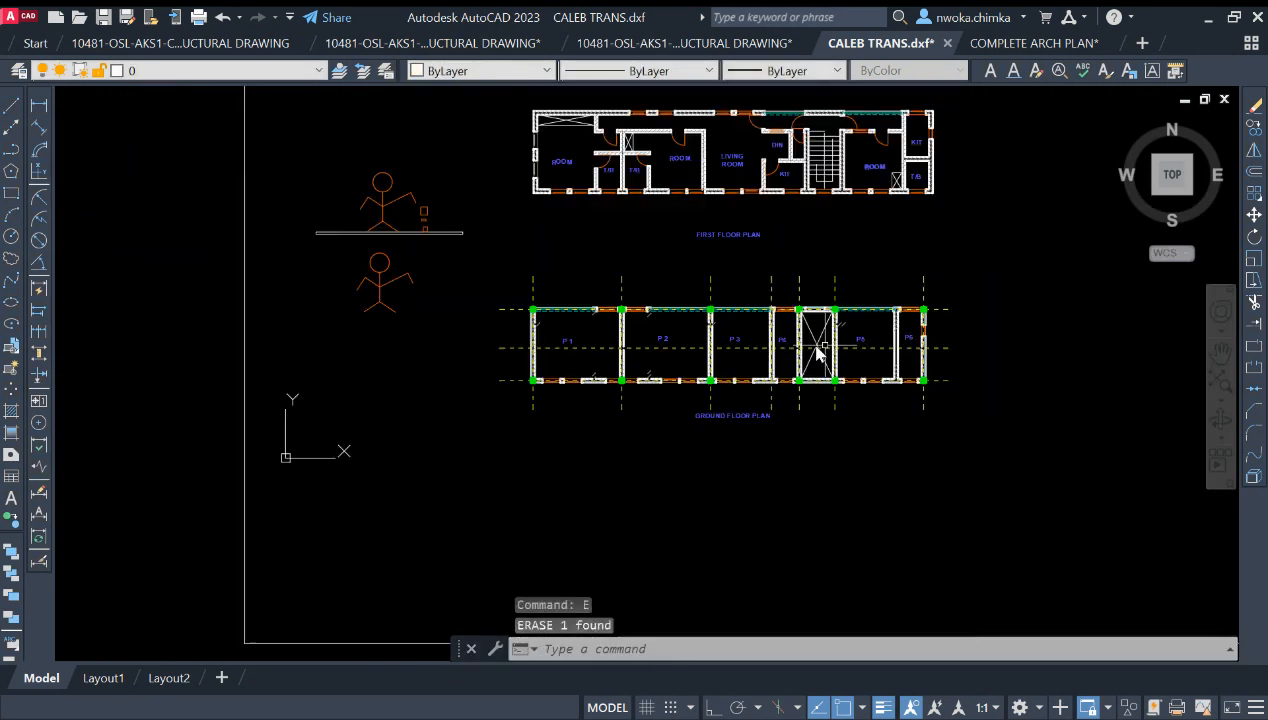
{"action": "mouse_move", "coordinate": [530, 340]}
{"action": "middle_mouse_down"}
{"action": "mouse_move", "coordinate": [573, 343]}
{"action": "mouse_move", "coordinate": [700, 300]}
{"action": "middle_mouse_up"}
{"action": "scroll", "coordinate": [488, 200], "scroll_direction": "up", "scroll_amount": 3}
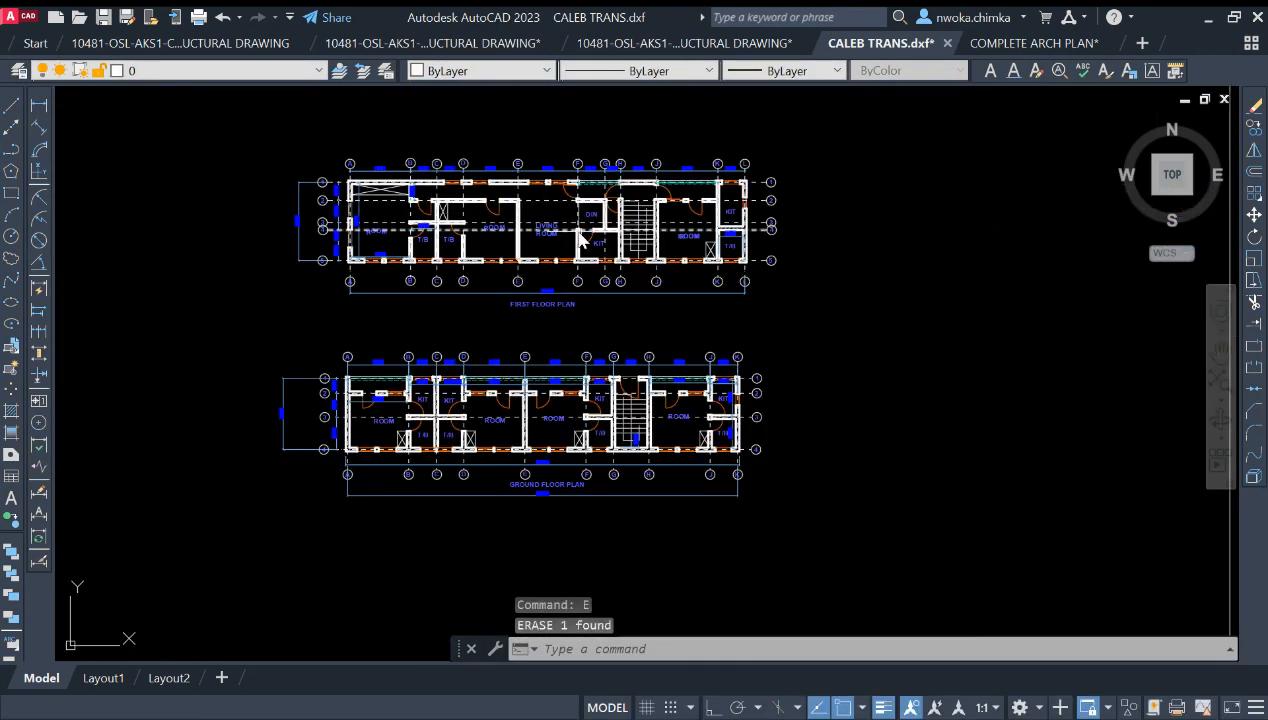
{"action": "scroll", "coordinate": [488, 168], "scroll_direction": "up", "scroll_amount": 2}
{"action": "scroll", "coordinate": [500, 180], "scroll_direction": "down", "scroll_amount": 5}
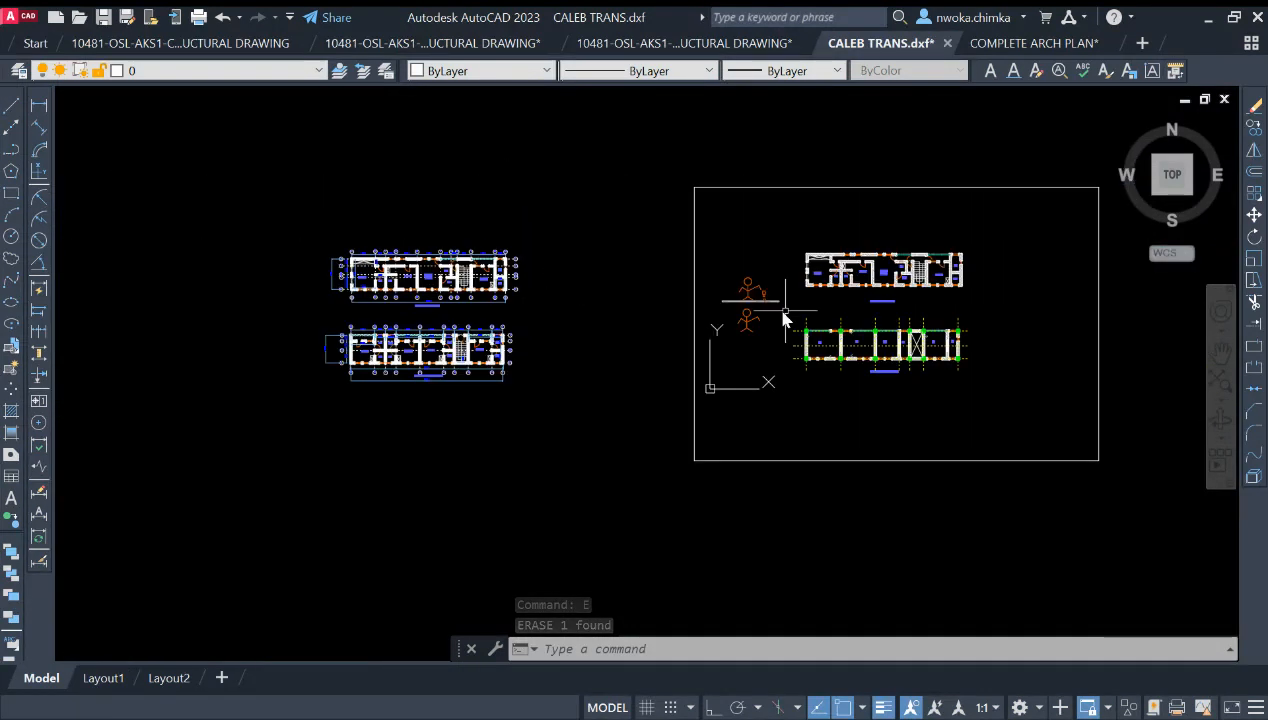
{"action": "middle_click_drag", "start_coordinate": [784, 317], "coordinate": [680, 318]}
{"action": "scroll", "coordinate": [670, 315], "scroll_direction": "up", "scroll_amount": 4}
{"action": "scroll", "coordinate": [453, 362], "scroll_direction": "up", "scroll_amount": 4}
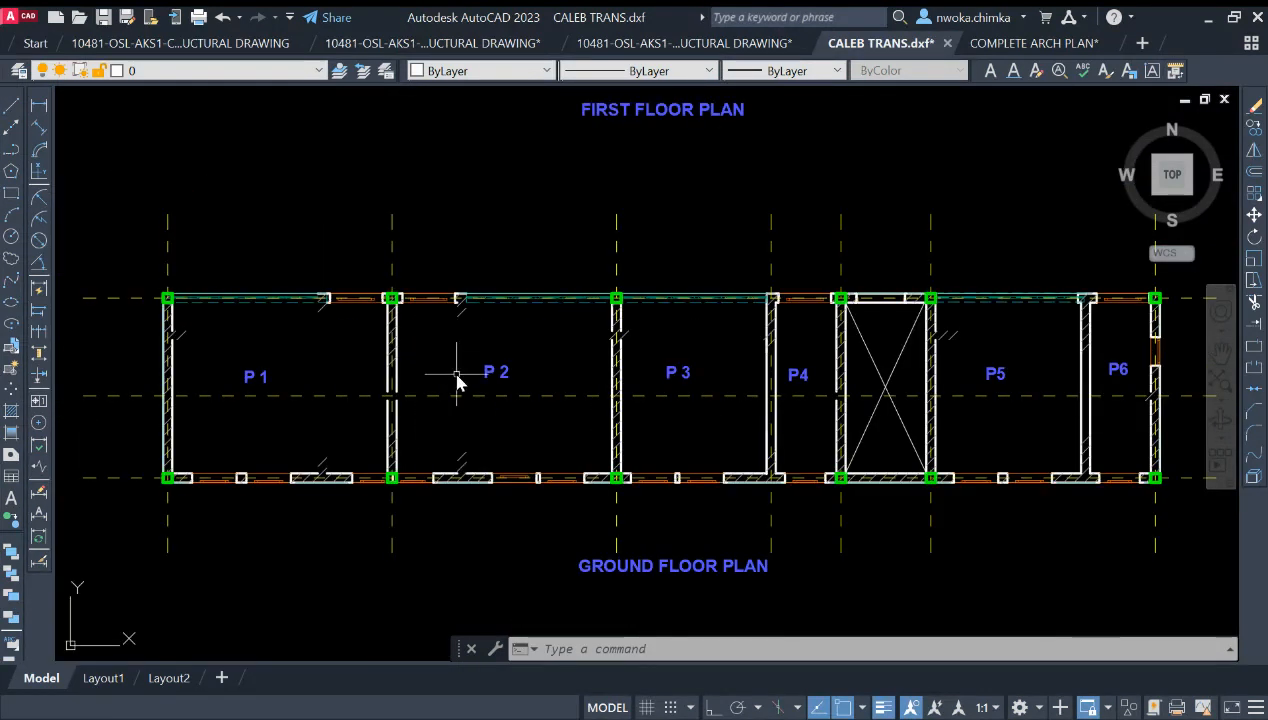
{"action": "scroll", "coordinate": [456, 303], "scroll_direction": "down", "scroll_amount": 2}
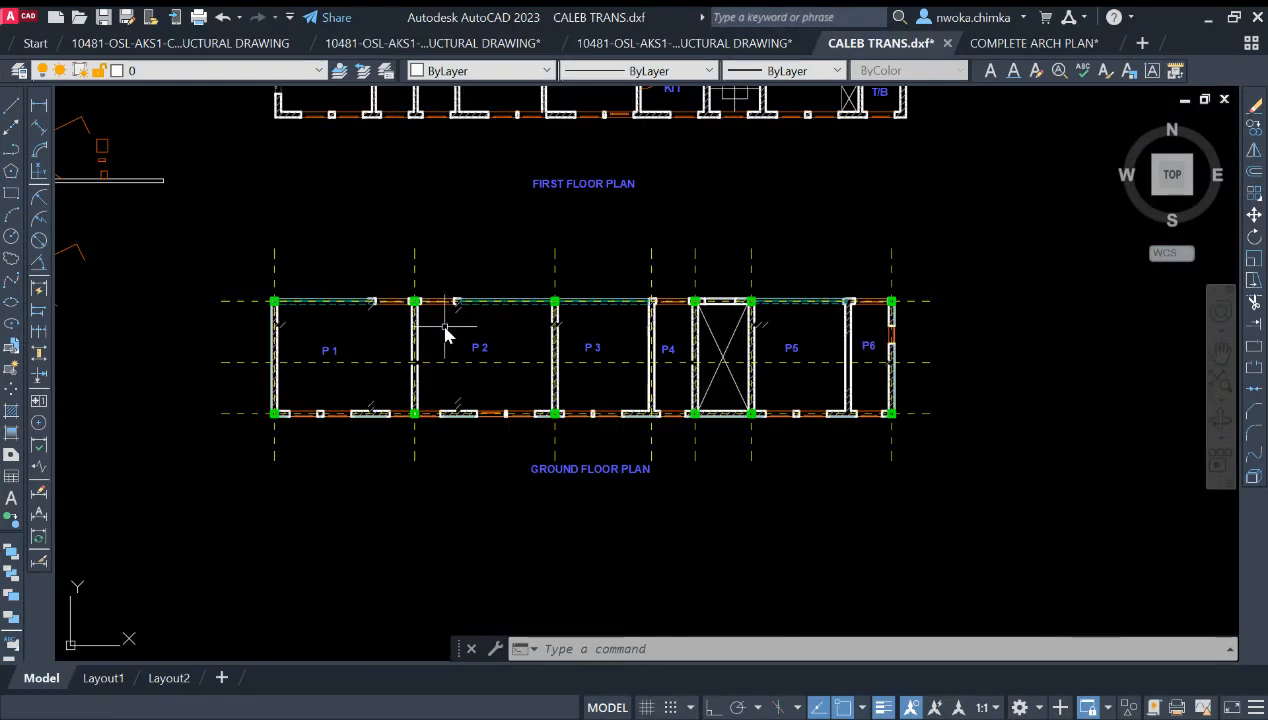
Measure the combined width of bays P 3 and P4 between the column gridlines with a linear dimension.
{"action": "scroll", "coordinate": [453, 331], "scroll_direction": "up", "scroll_amount": 2}
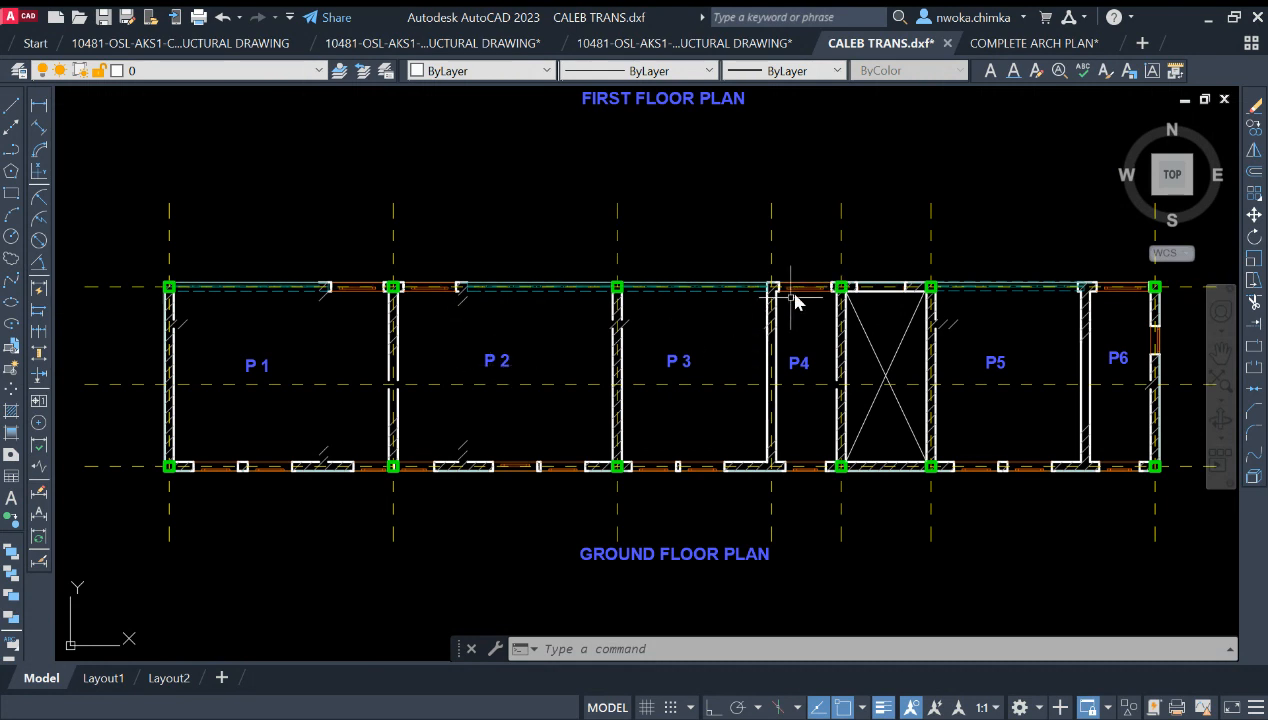
{"action": "scroll", "coordinate": [826, 290], "scroll_direction": "up", "scroll_amount": 2}
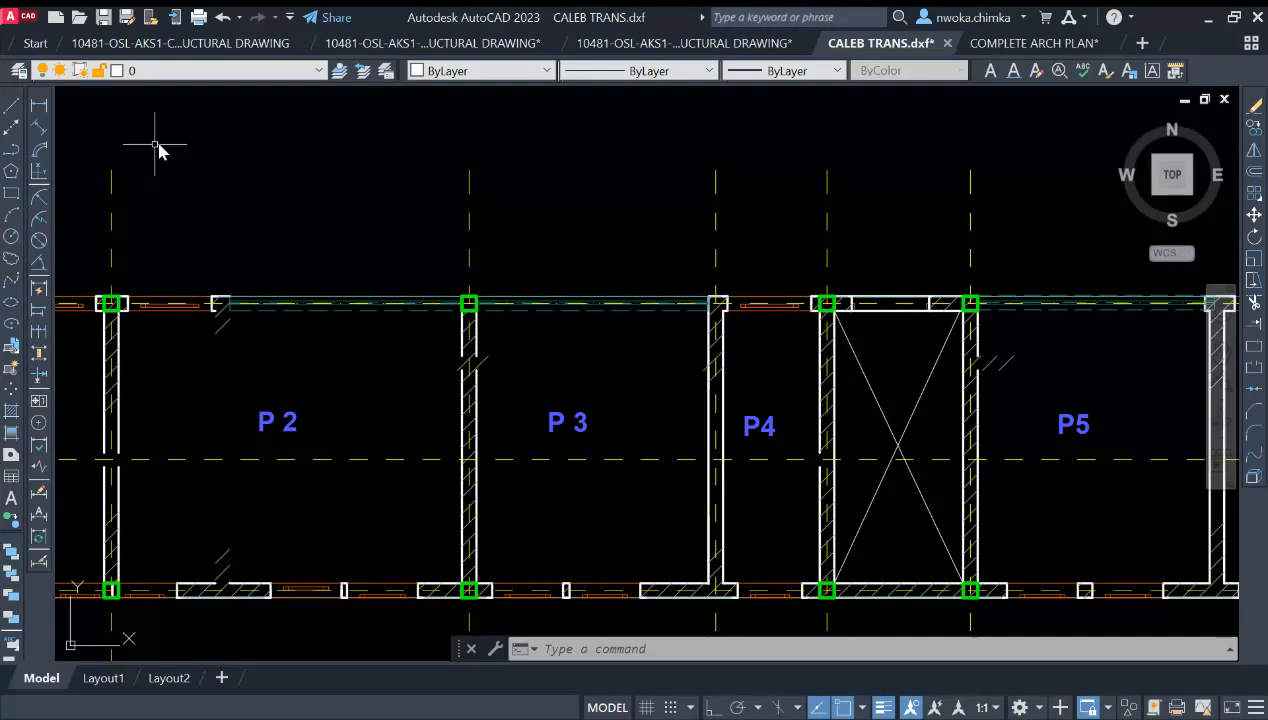
{"action": "left_click", "coordinate": [39, 104]}
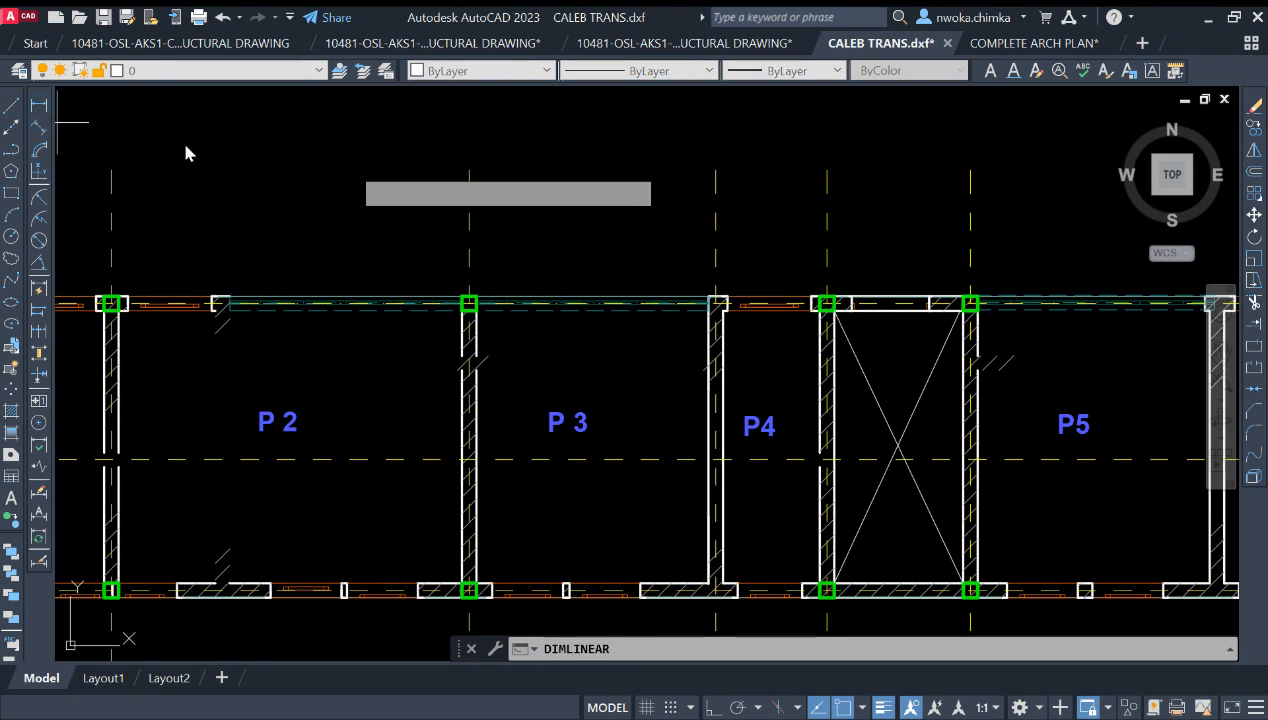
{"action": "left_click", "coordinate": [469, 230]}
{"action": "left_click", "coordinate": [822, 229]}
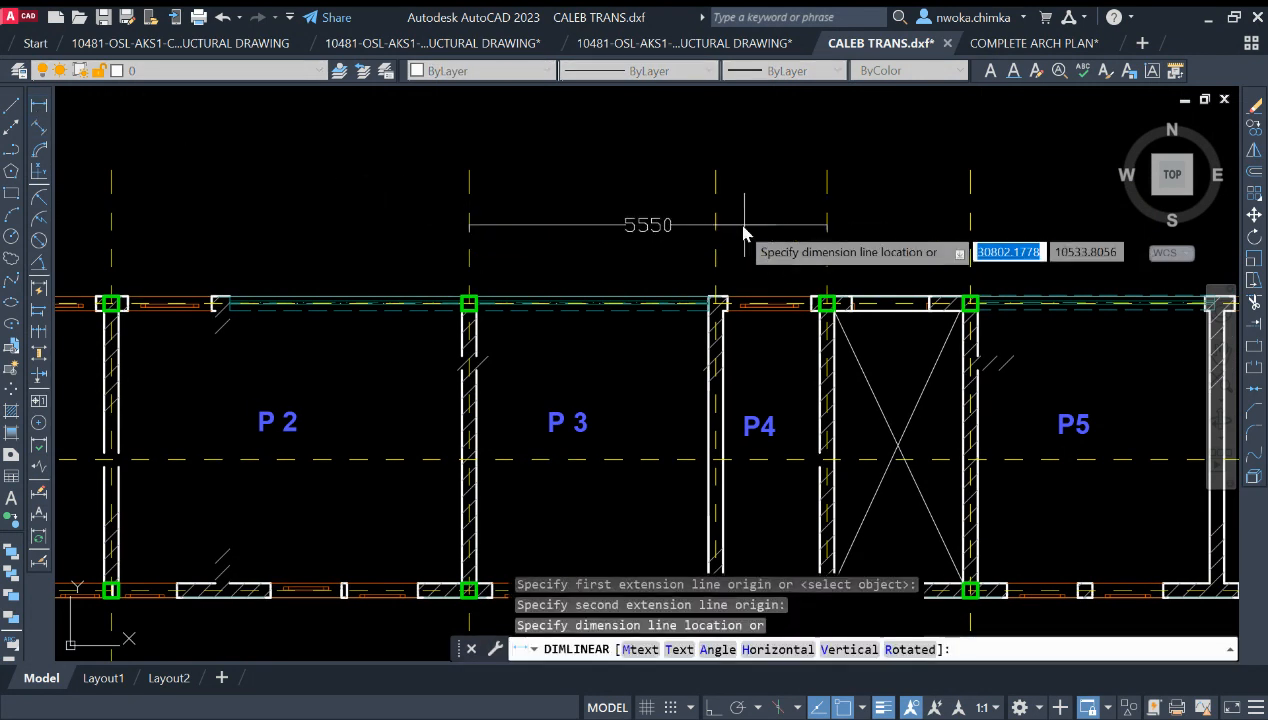
{"action": "scroll", "coordinate": [738, 232], "scroll_direction": "down", "scroll_amount": 2}
{"action": "key", "text": "Escape"}
{"action": "scroll", "coordinate": [720, 215], "scroll_direction": "up", "scroll_amount": 2}
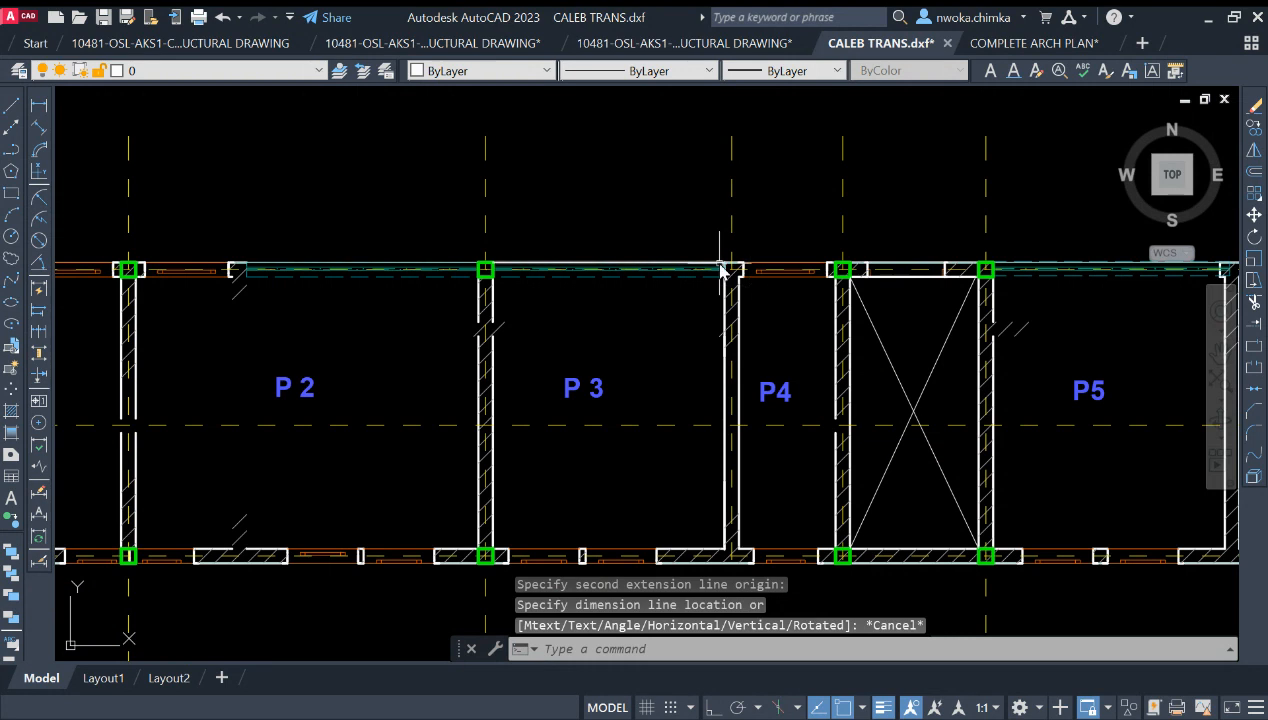
Examine the ground floor panel layout from P 1 to P6, including the gridlines and columns around each bay.
{"action": "scroll", "coordinate": [702, 195], "scroll_direction": "down", "scroll_amount": 2}
{"action": "scroll", "coordinate": [716, 275], "scroll_direction": "down", "scroll_amount": 3}
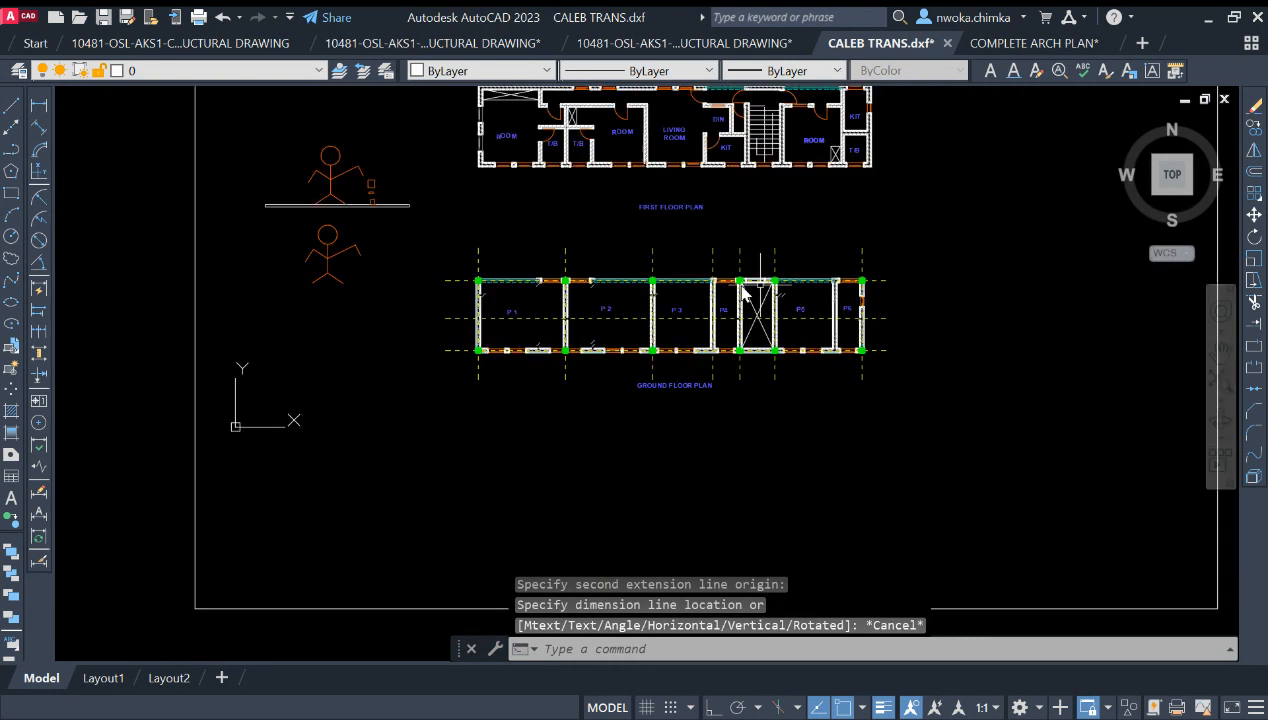
{"action": "scroll", "coordinate": [623, 311], "scroll_direction": "up", "scroll_amount": 1}
{"action": "scroll", "coordinate": [457, 314], "scroll_direction": "up", "scroll_amount": 2}
{"action": "scroll", "coordinate": [457, 314], "scroll_direction": "down", "scroll_amount": 2}
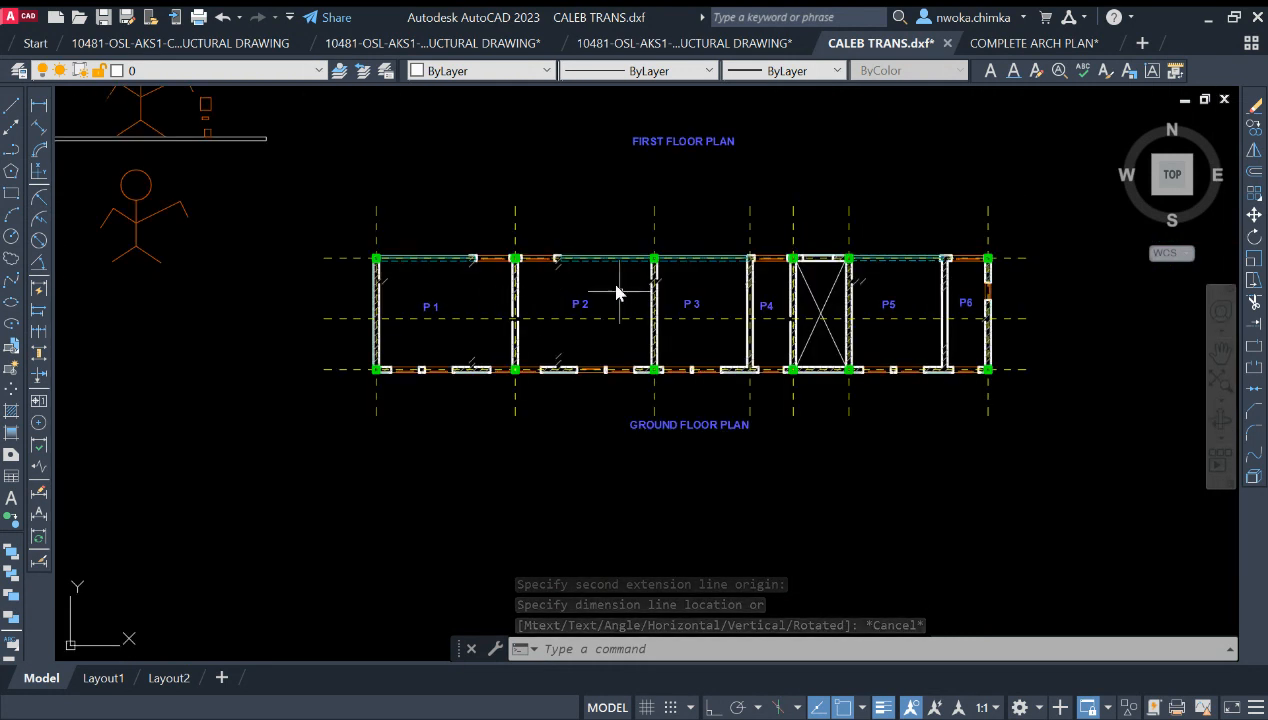
{"action": "scroll", "coordinate": [603, 291], "scroll_direction": "up", "scroll_amount": 3}
{"action": "scroll", "coordinate": [603, 292], "scroll_direction": "down", "scroll_amount": 2}
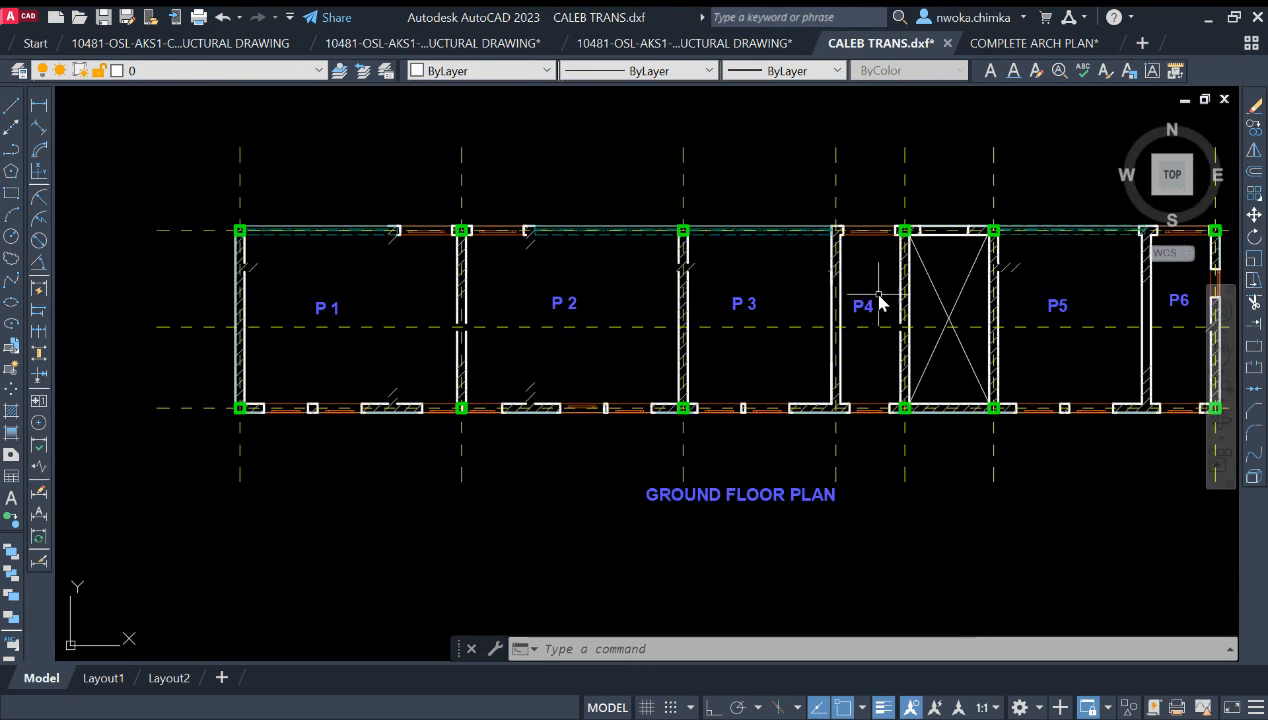
{"action": "scroll", "coordinate": [877, 303], "scroll_direction": "down", "scroll_amount": 2}
{"action": "scroll", "coordinate": [833, 300], "scroll_direction": "up", "scroll_amount": 2}
{"action": "scroll", "coordinate": [960, 295], "scroll_direction": "down", "scroll_amount": 2}
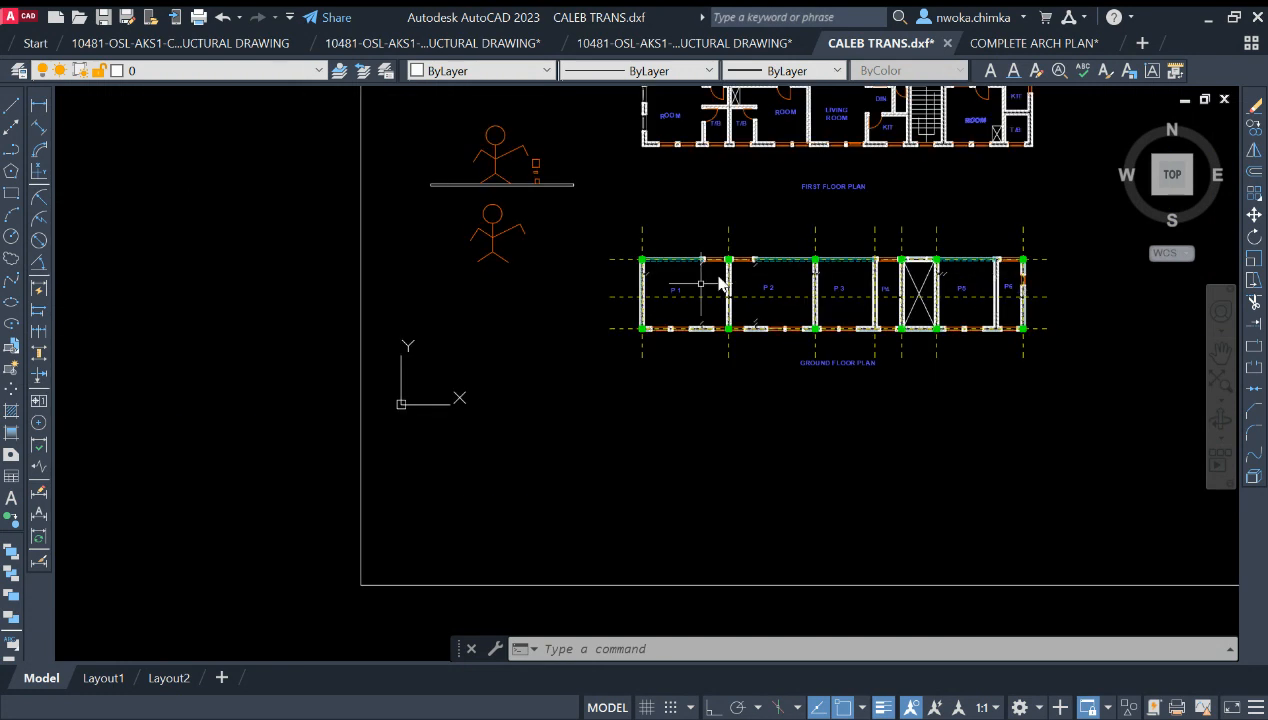
Examine the original first floor plan's room walls and stairs along gridlines A to L.
{"action": "scroll", "coordinate": [730, 303], "scroll_direction": "up", "scroll_amount": 1}
{"action": "scroll", "coordinate": [453, 249], "scroll_direction": "down", "scroll_amount": 2}
{"action": "scroll", "coordinate": [333, 195], "scroll_direction": "up", "scroll_amount": 4}
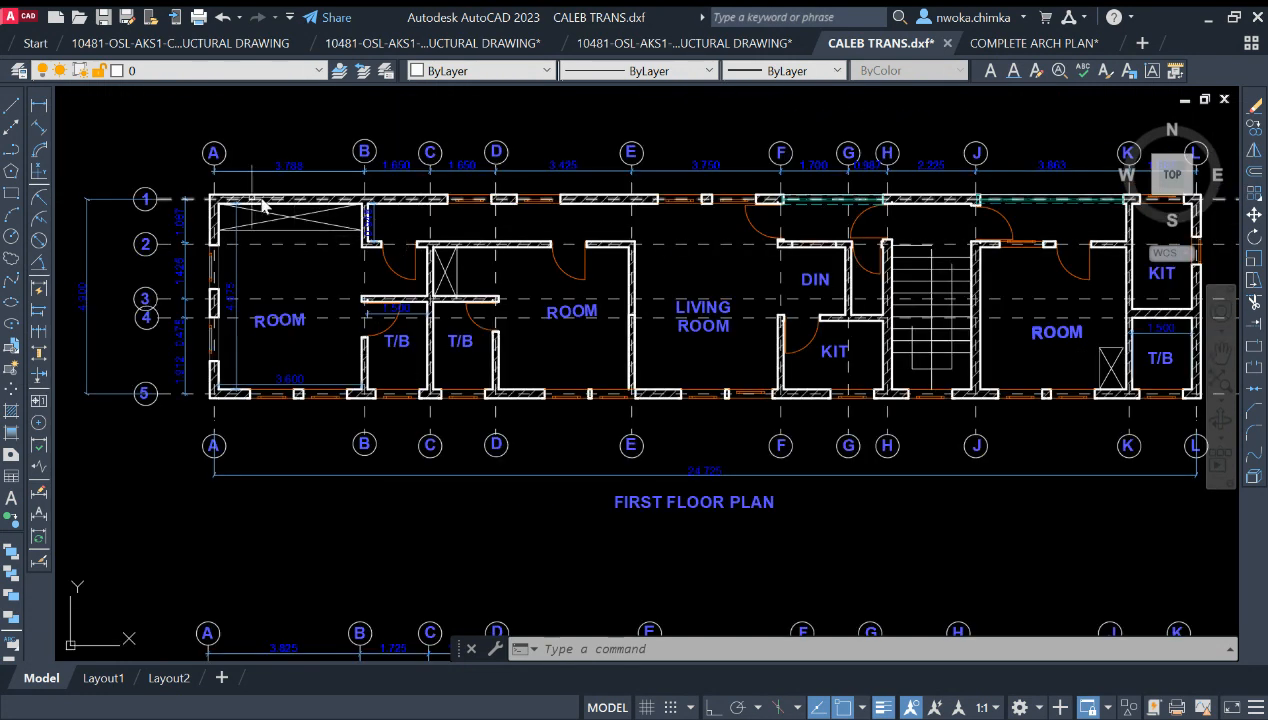
{"action": "scroll", "coordinate": [330, 313], "scroll_direction": "down", "scroll_amount": 2}
{"action": "scroll", "coordinate": [330, 287], "scroll_direction": "up", "scroll_amount": 4}
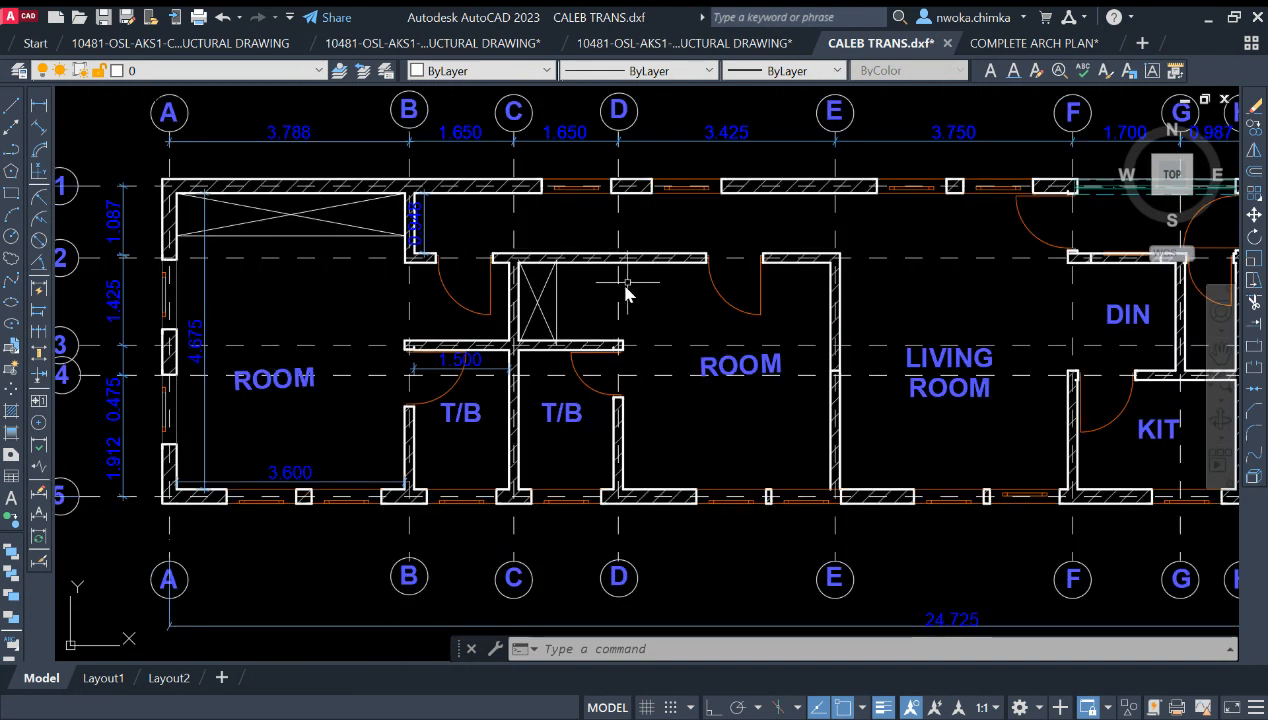
{"action": "middle_click_drag", "start_coordinate": [914, 351], "coordinate": [512, 317]}
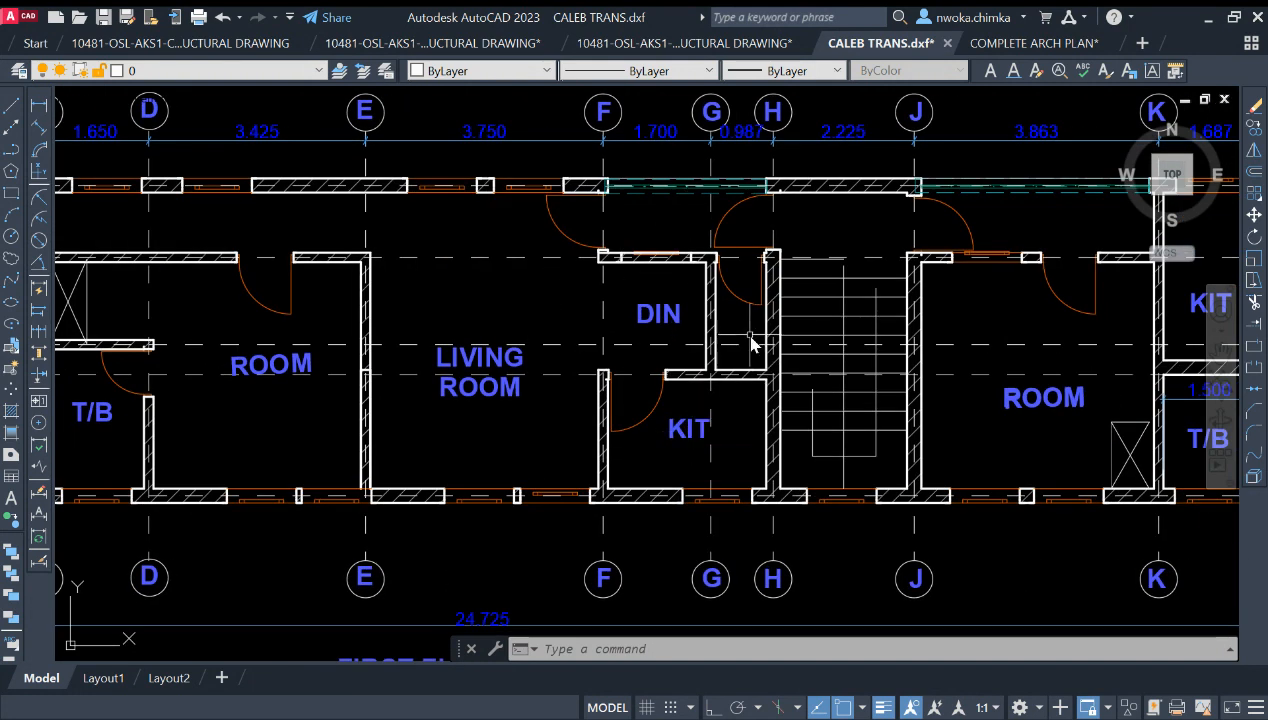
{"action": "middle_click_drag", "start_coordinate": [971, 351], "coordinate": [741, 363]}
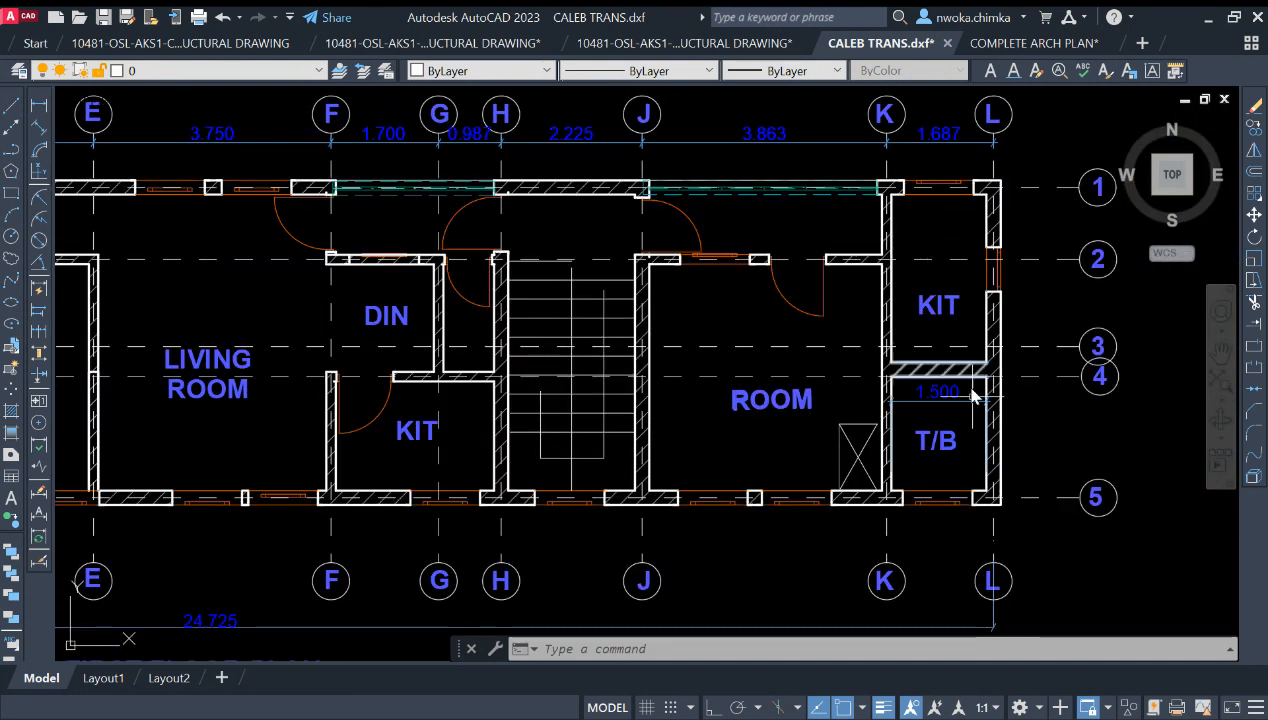
{"action": "scroll", "coordinate": [591, 351], "scroll_direction": "down", "scroll_amount": 4}
{"action": "scroll", "coordinate": [518, 315], "scroll_direction": "down", "scroll_amount": 2}
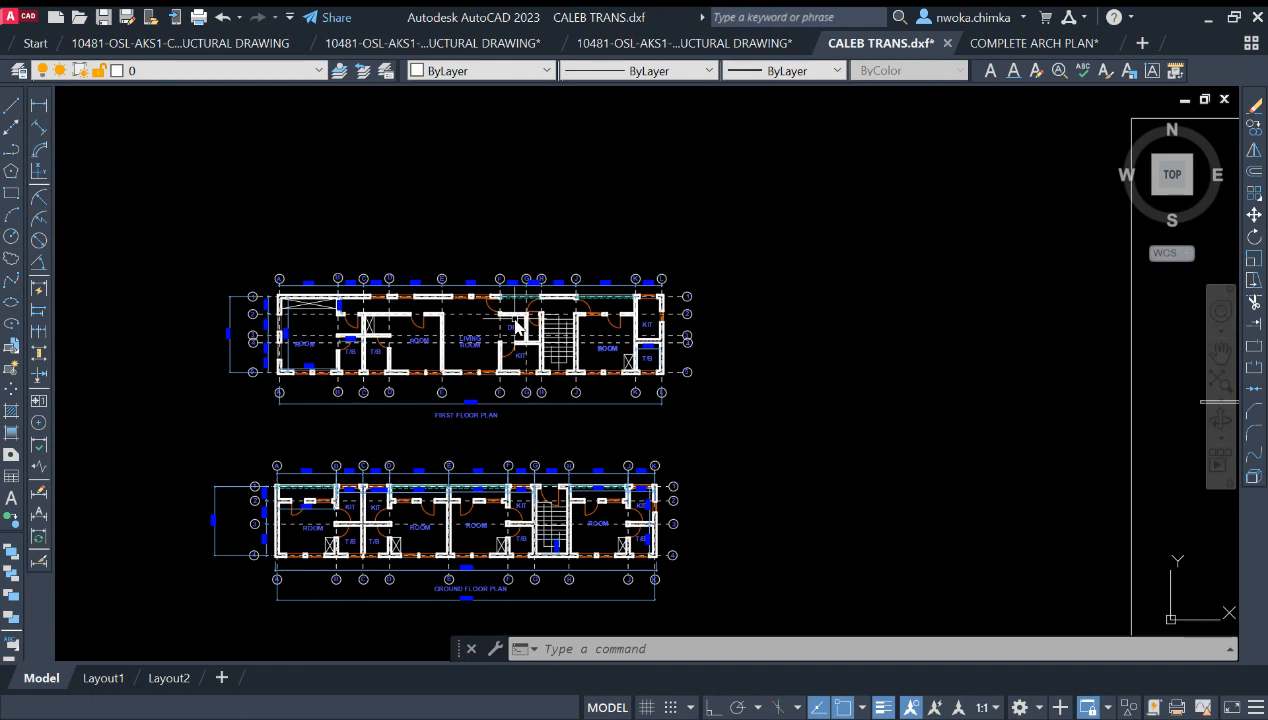
Compare the copied first floor plan's walls with the ground floor panels and columns beneath it.
{"action": "scroll", "coordinate": [392, 365], "scroll_direction": "down", "scroll_amount": 3}
{"action": "scroll", "coordinate": [885, 440], "scroll_direction": "up", "scroll_amount": 4}
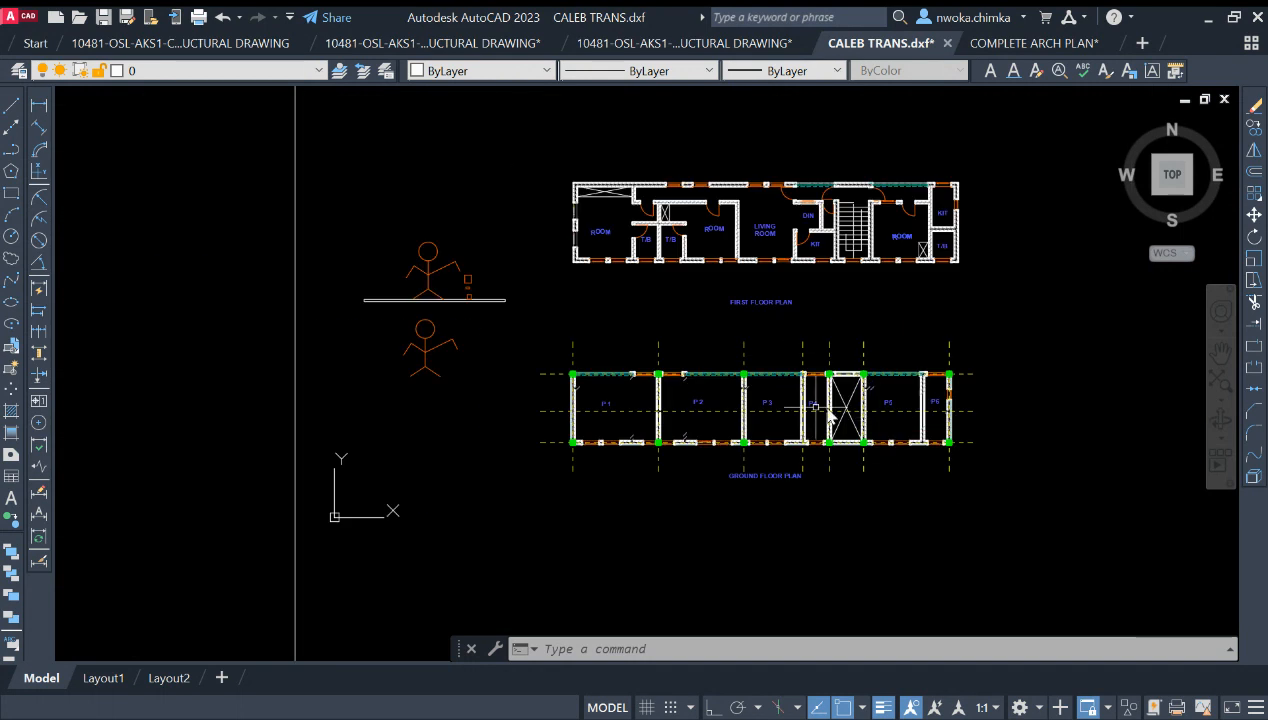
{"action": "scroll", "coordinate": [710, 397], "scroll_direction": "up", "scroll_amount": 2}
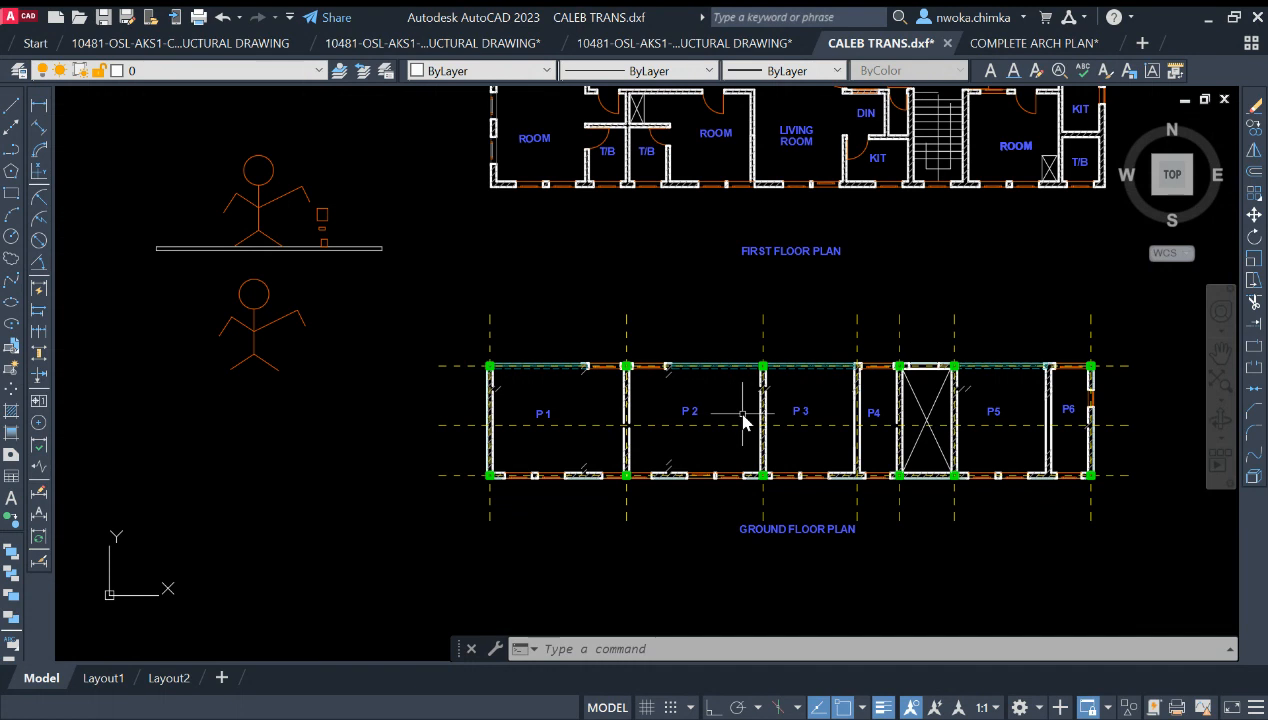
{"action": "middle_click_drag", "start_coordinate": [741, 419], "coordinate": [569, 371]}
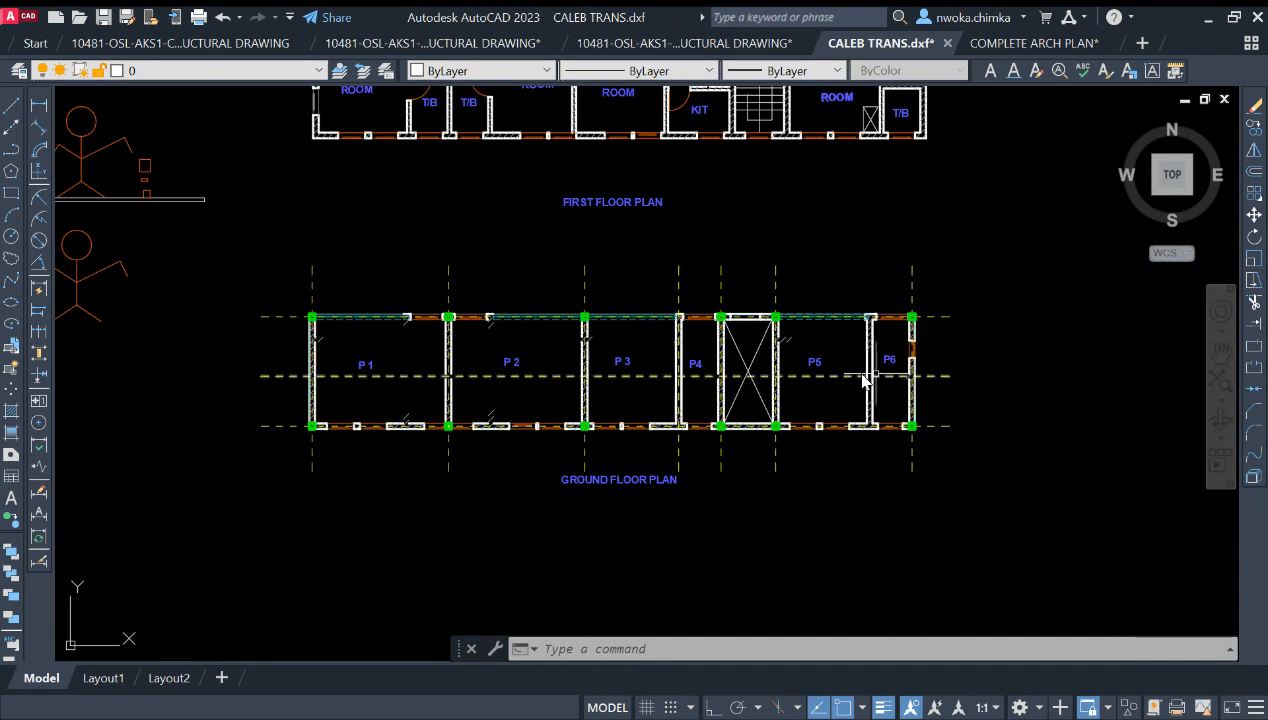
{"action": "scroll", "coordinate": [743, 306], "scroll_direction": "down", "scroll_amount": 4}
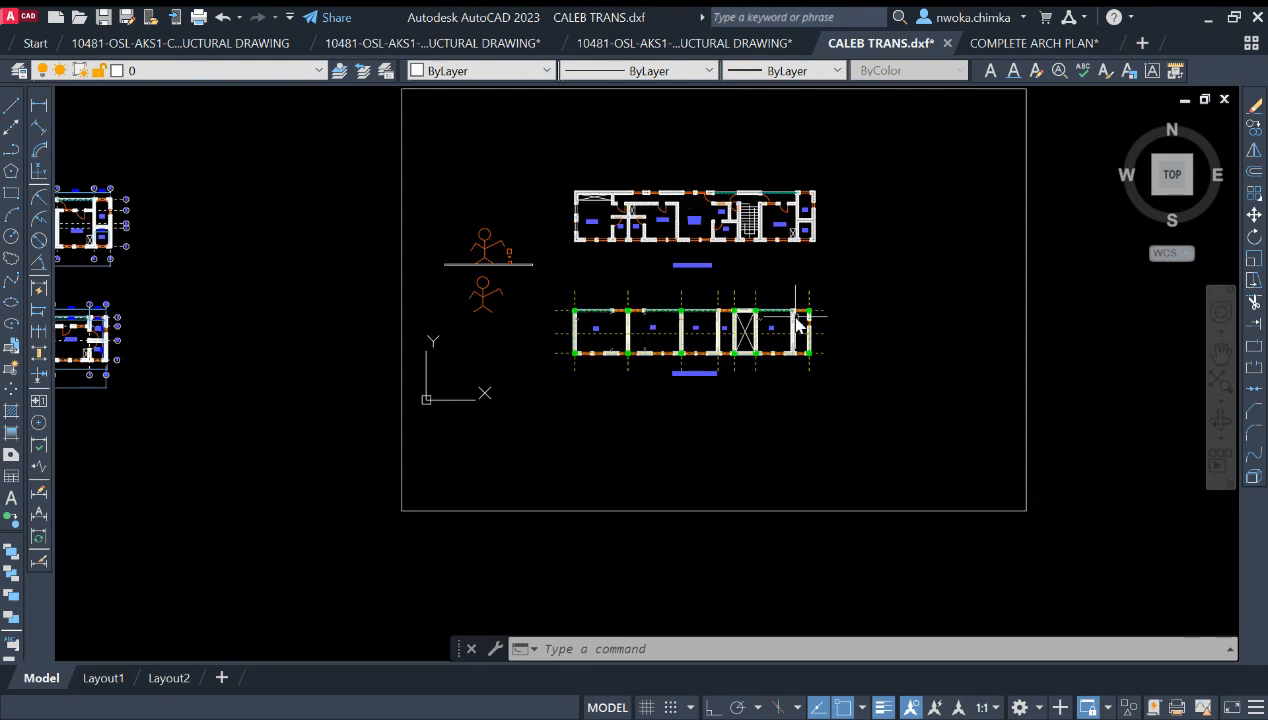
{"action": "middle_click_drag", "start_coordinate": [576, 266], "coordinate": [560, 305]}
{"action": "scroll", "coordinate": [620, 328], "scroll_direction": "up", "scroll_amount": 2}
{"action": "scroll", "coordinate": [481, 416], "scroll_direction": "up", "scroll_amount": 2}
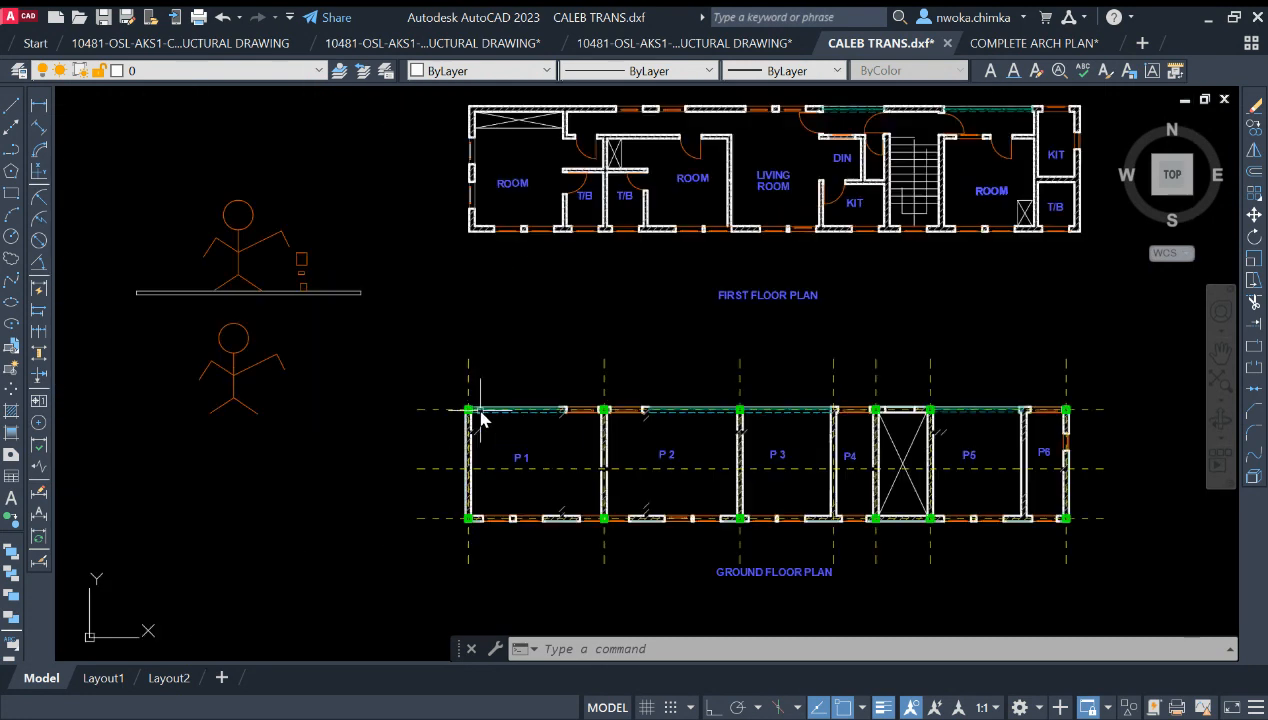
{"action": "scroll", "coordinate": [420, 372], "scroll_direction": "up", "scroll_amount": 3}
{"action": "scroll", "coordinate": [487, 425], "scroll_direction": "down", "scroll_amount": 5}
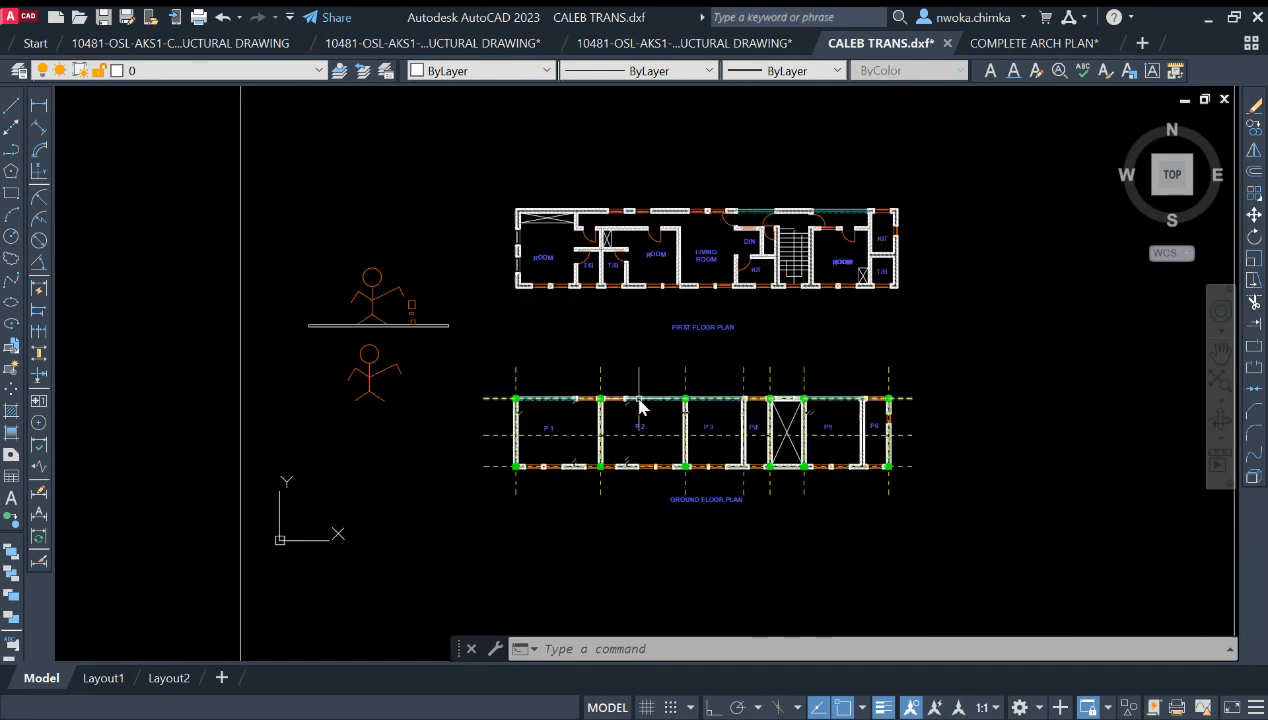
{"action": "scroll", "coordinate": [625, 295], "scroll_direction": "up", "scroll_amount": 2}
{"action": "scroll", "coordinate": [505, 420], "scroll_direction": "down", "scroll_amount": 2}
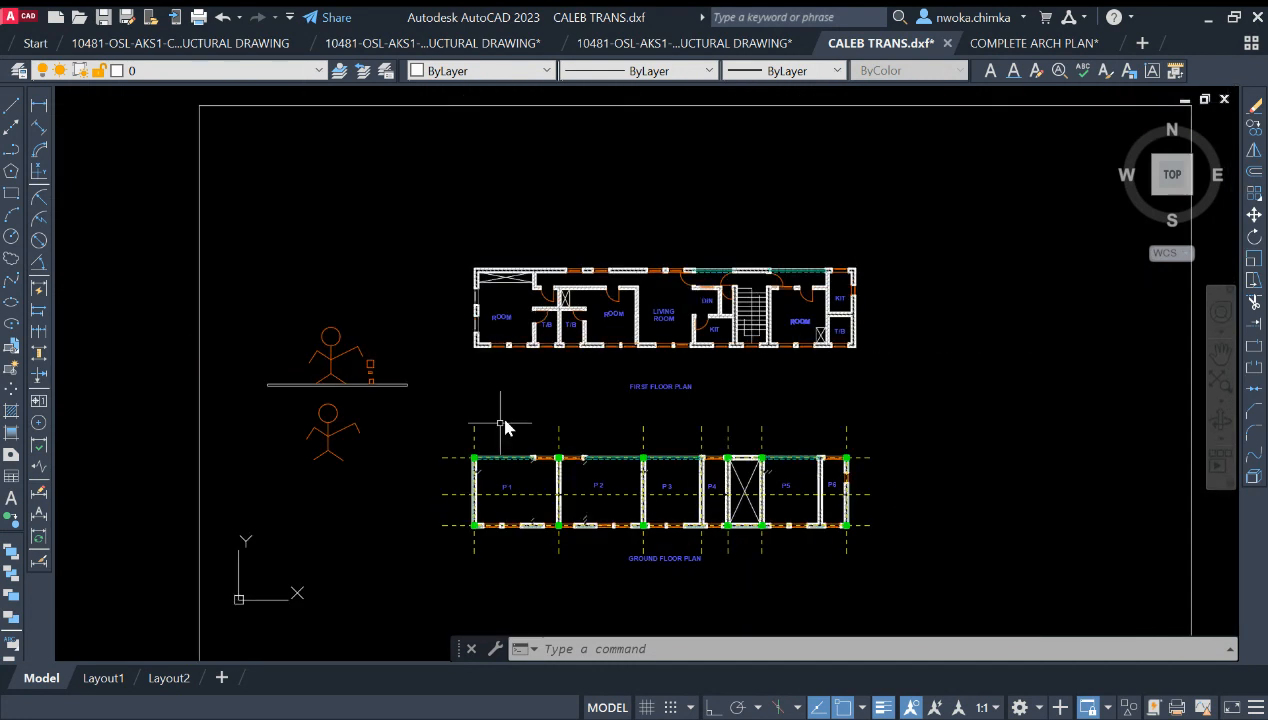
{"action": "scroll", "coordinate": [640, 264], "scroll_direction": "up", "scroll_amount": 2}
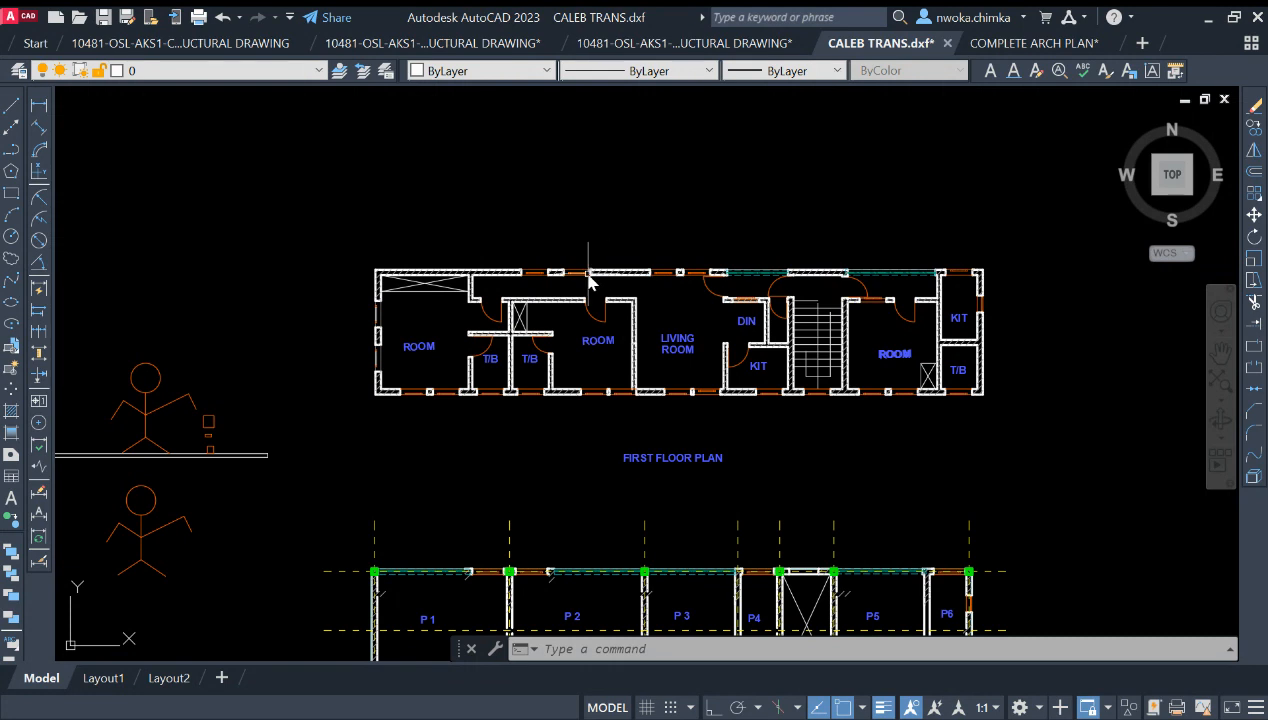
{"action": "scroll", "coordinate": [618, 289], "scroll_direction": "down", "scroll_amount": 2}
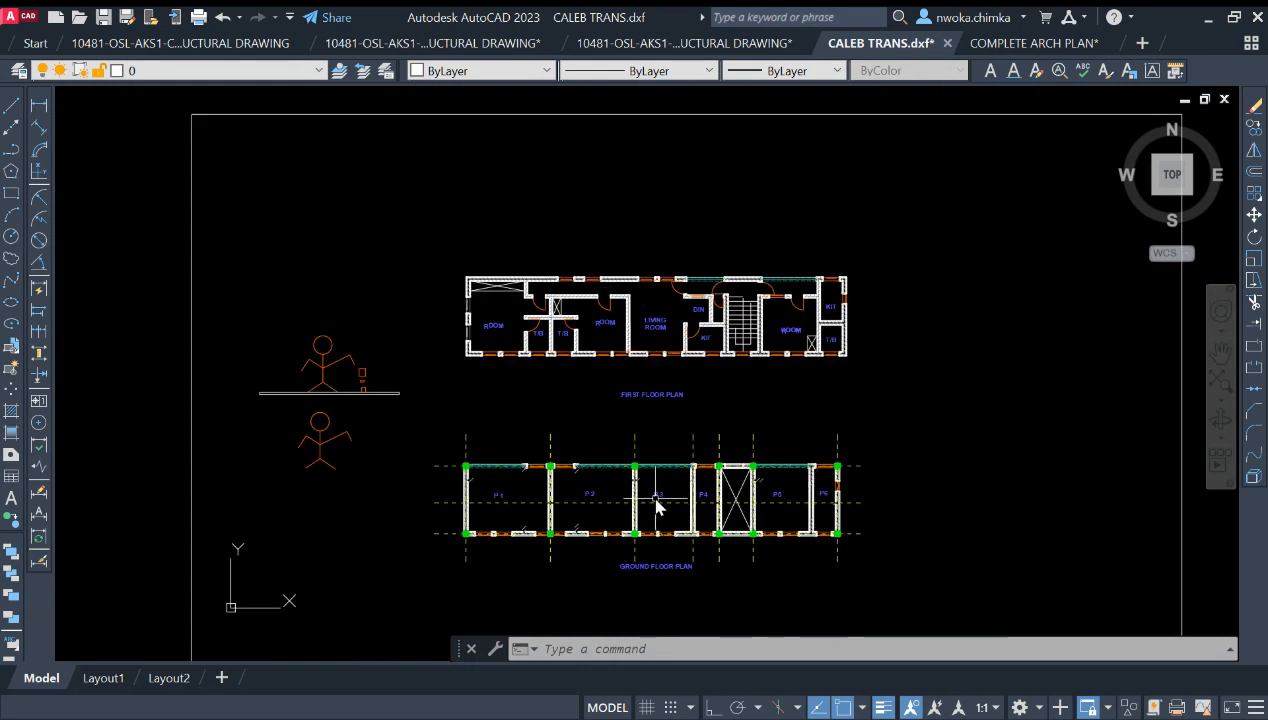
{"action": "middle_click_drag", "start_coordinate": [660, 507], "coordinate": [618, 357]}
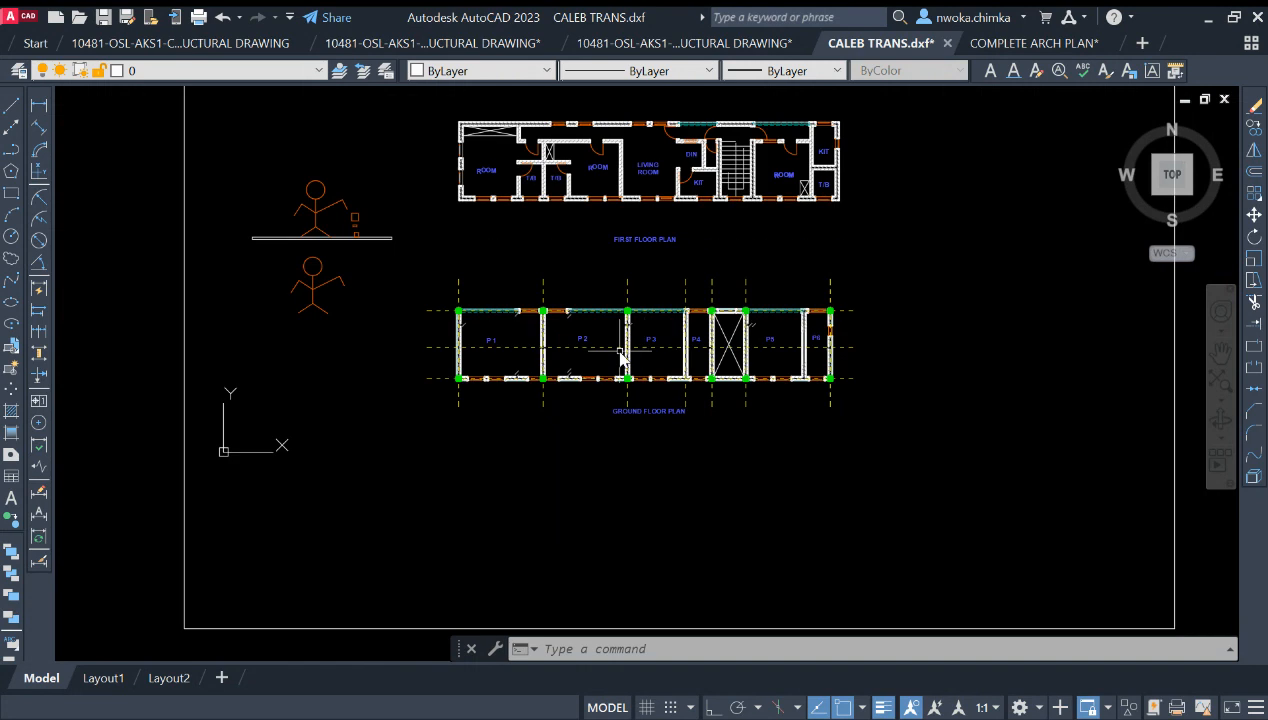
Examine the bay boundaries of panels P 1 to P6 and the column gridlines around the stairwell void.
{"action": "scroll", "coordinate": [618, 357], "scroll_direction": "up", "scroll_amount": 2}
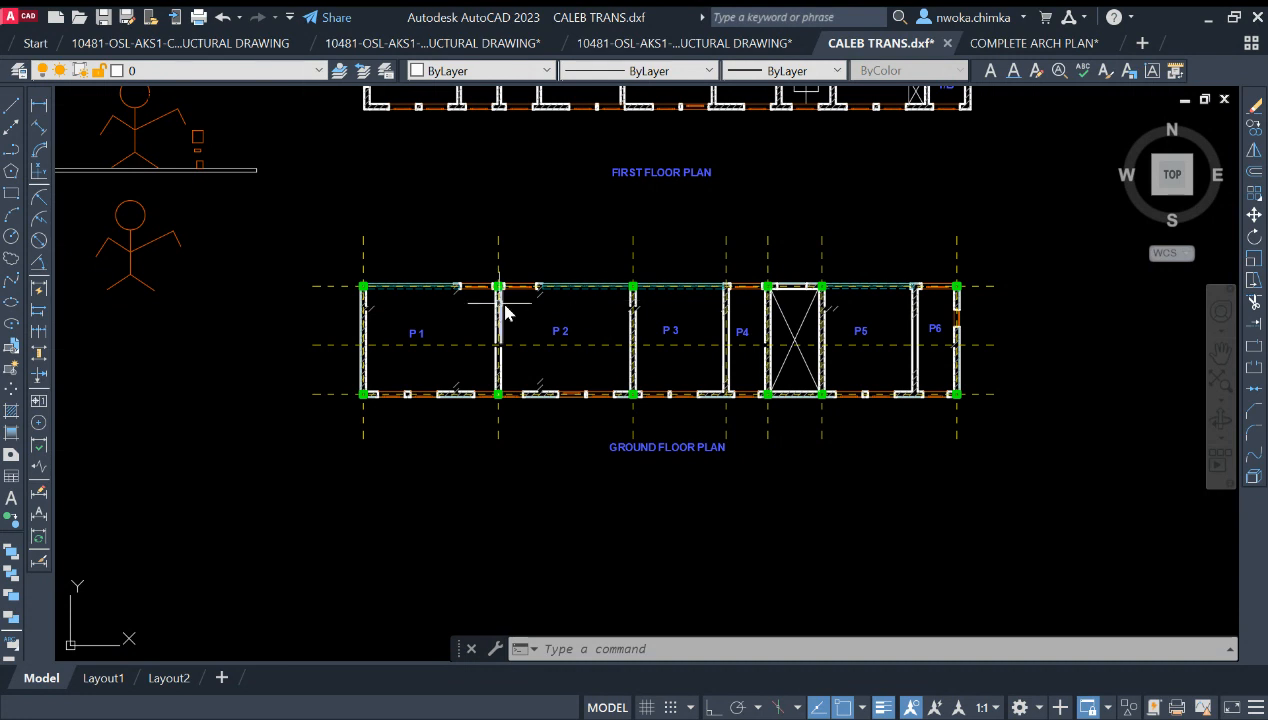
{"action": "scroll", "coordinate": [481, 338], "scroll_direction": "up", "scroll_amount": 2}
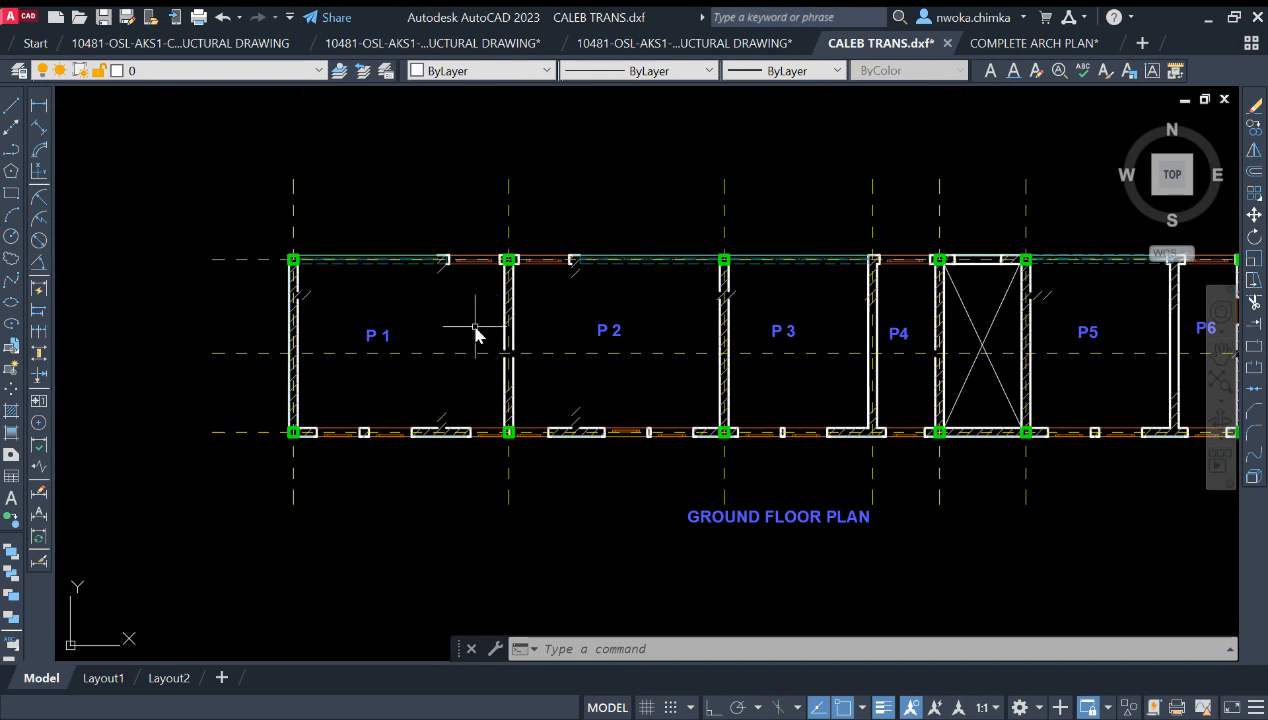
{"action": "scroll", "coordinate": [535, 292], "scroll_direction": "down", "scroll_amount": 2}
{"action": "scroll", "coordinate": [724, 316], "scroll_direction": "up", "scroll_amount": 4}
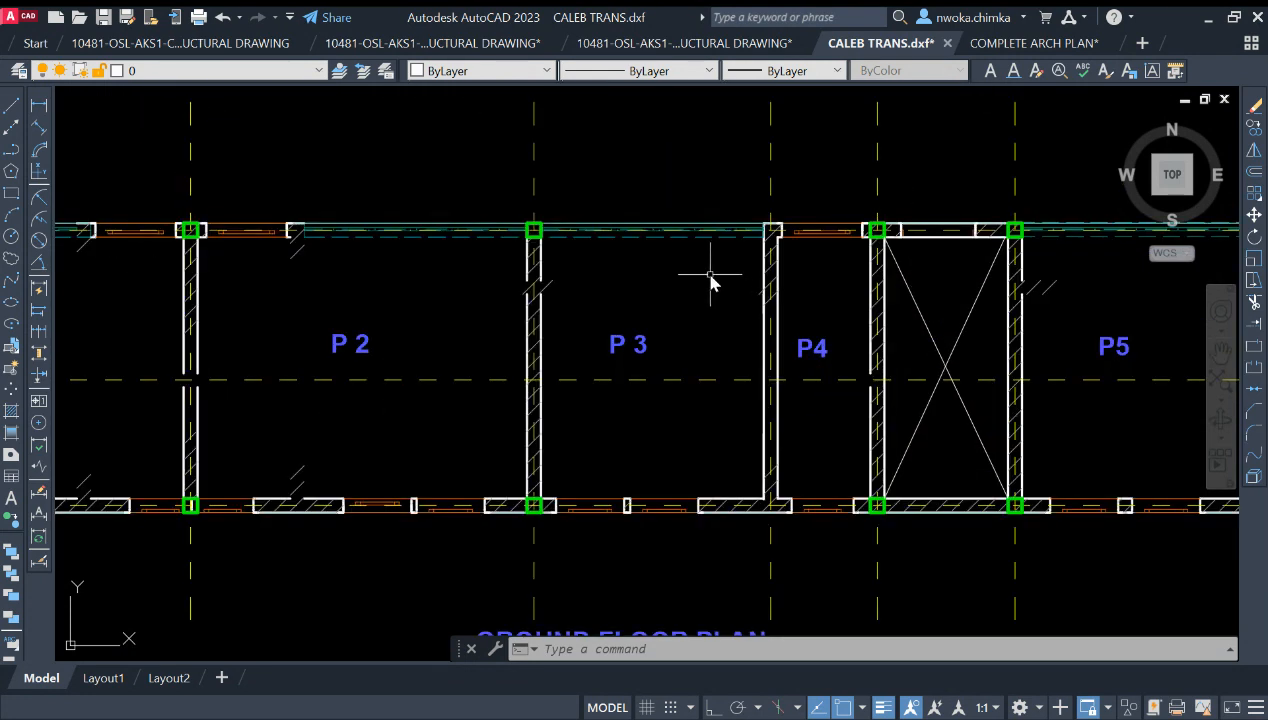
{"action": "scroll", "coordinate": [535, 251], "scroll_direction": "down", "scroll_amount": 2}
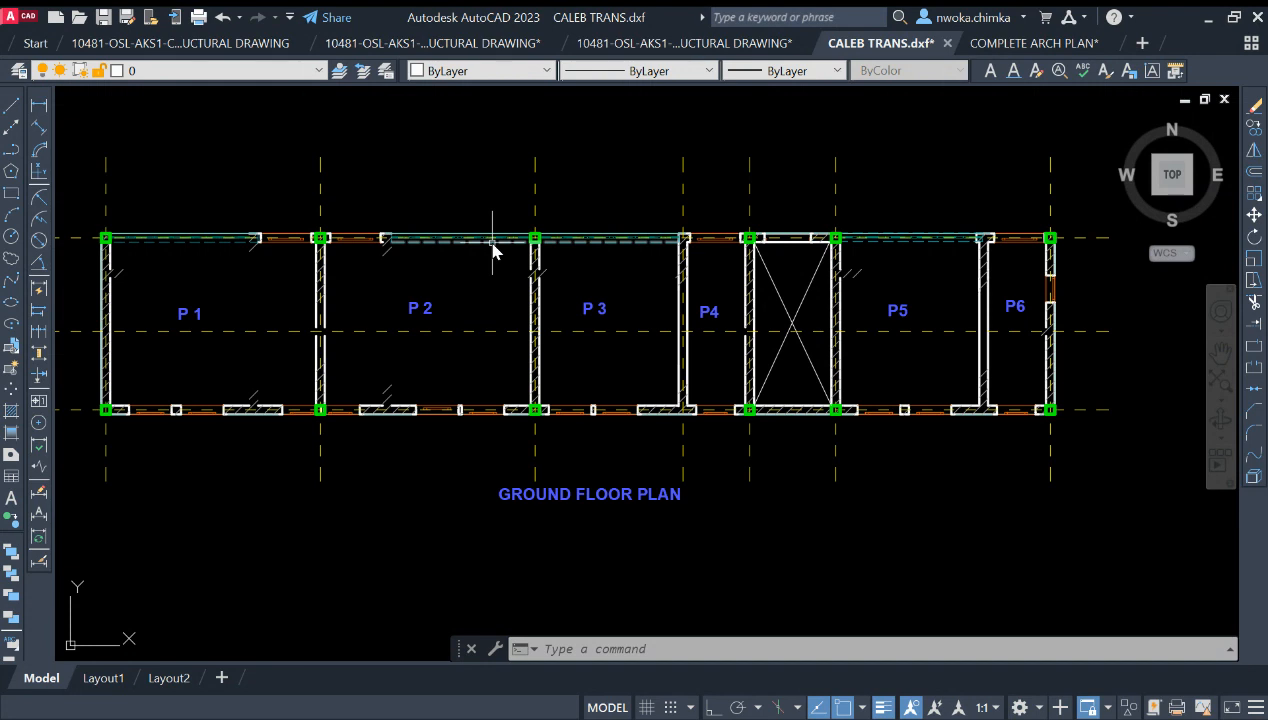
{"action": "scroll", "coordinate": [620, 236], "scroll_direction": "down", "scroll_amount": 1}
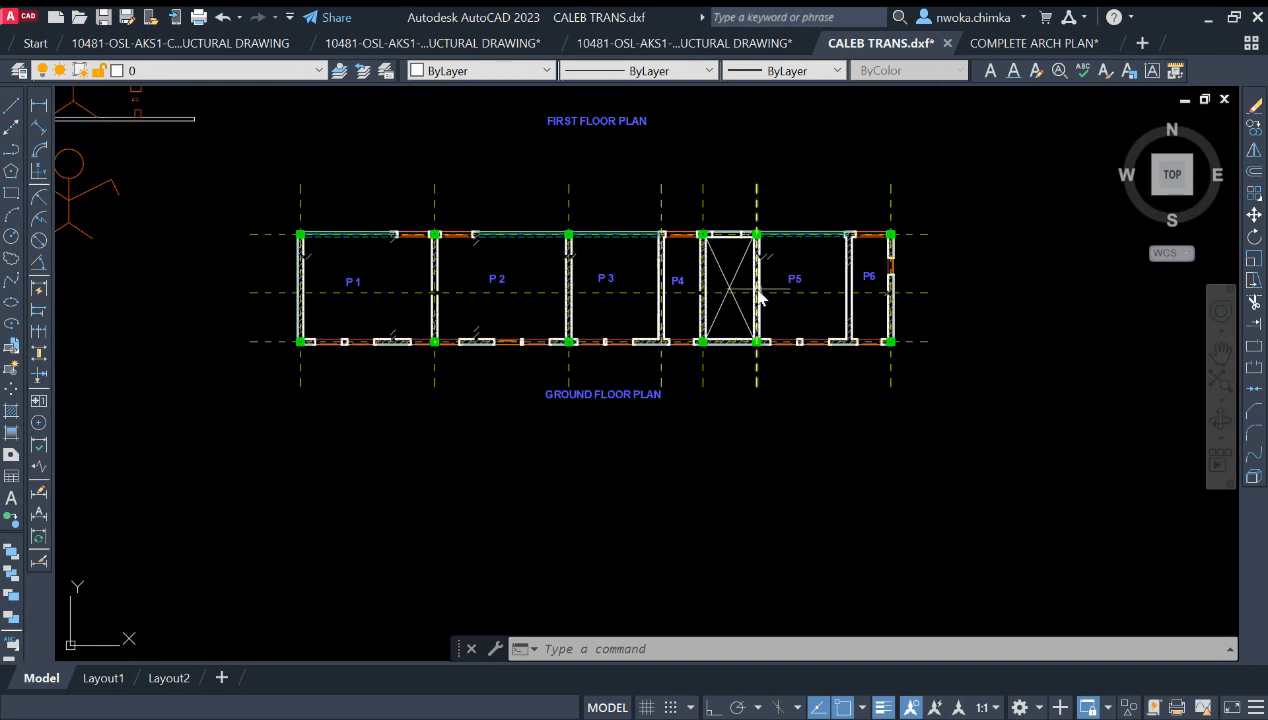
{"action": "scroll", "coordinate": [740, 246], "scroll_direction": "up", "scroll_amount": 2}
{"action": "scroll", "coordinate": [668, 308], "scroll_direction": "down", "scroll_amount": 1}
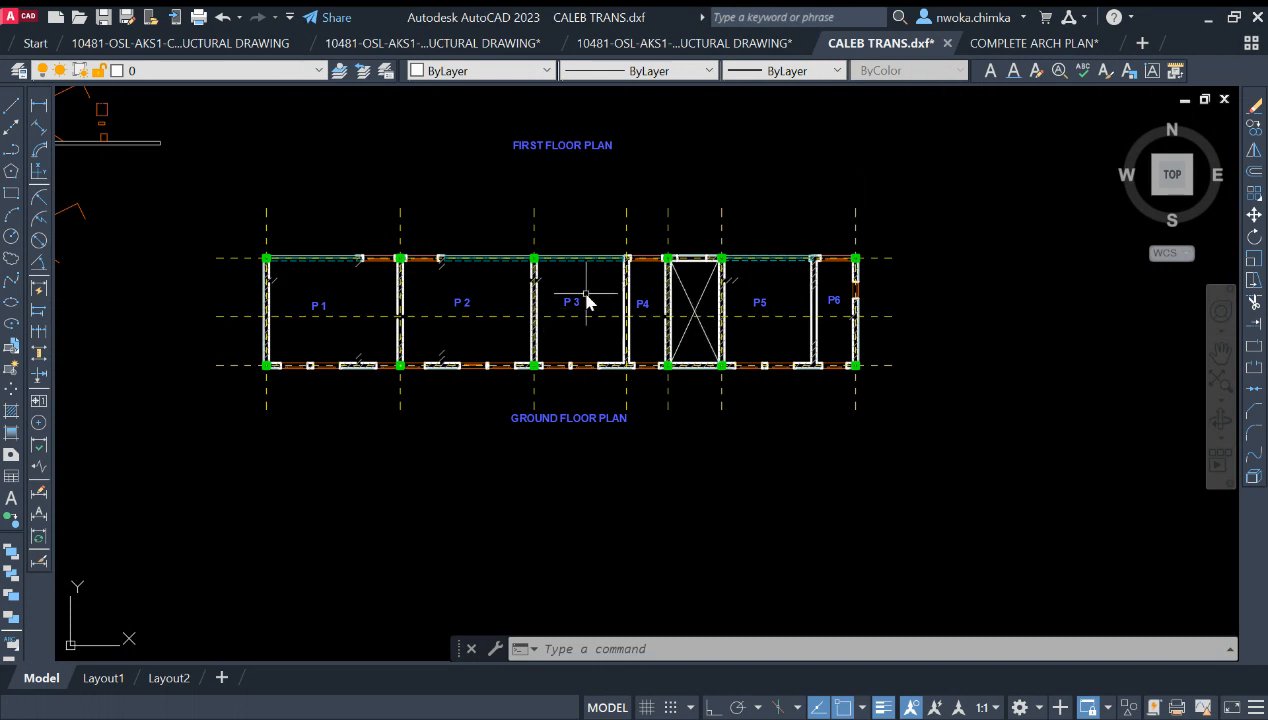
{"action": "scroll", "coordinate": [667, 316], "scroll_direction": "up", "scroll_amount": 2}
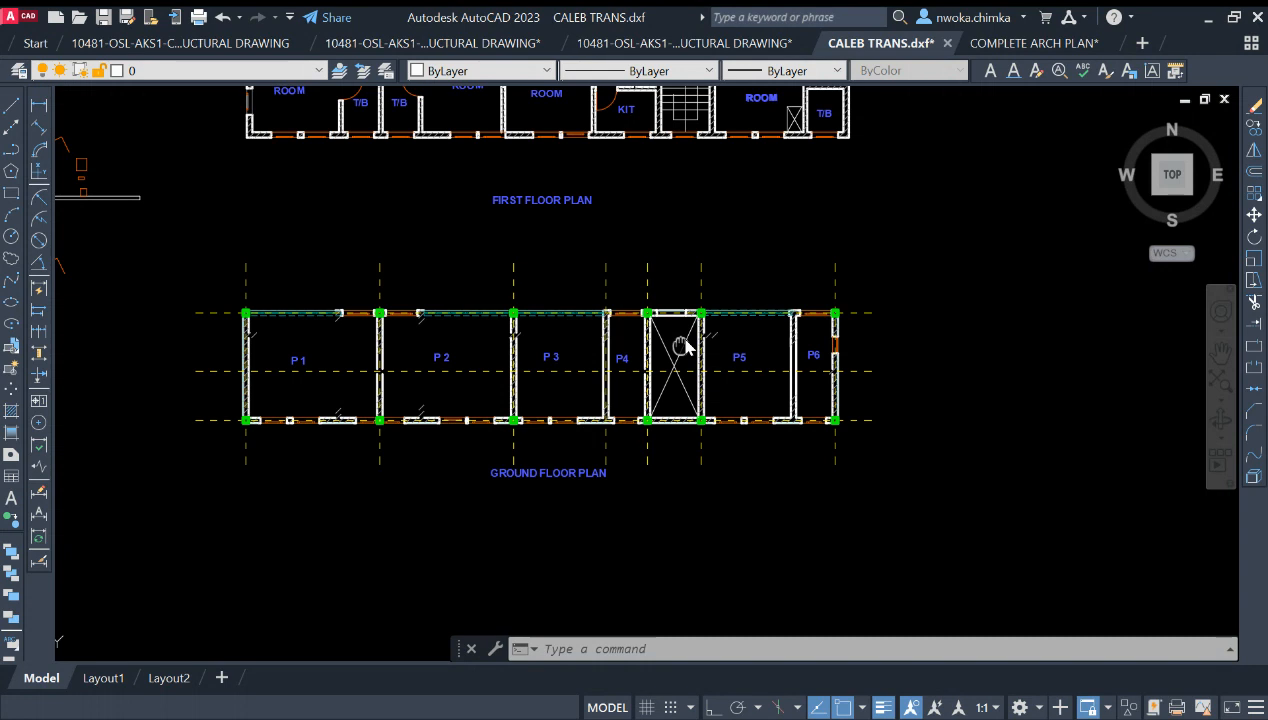
{"action": "scroll", "coordinate": [667, 316], "scroll_direction": "up", "scroll_amount": 2}
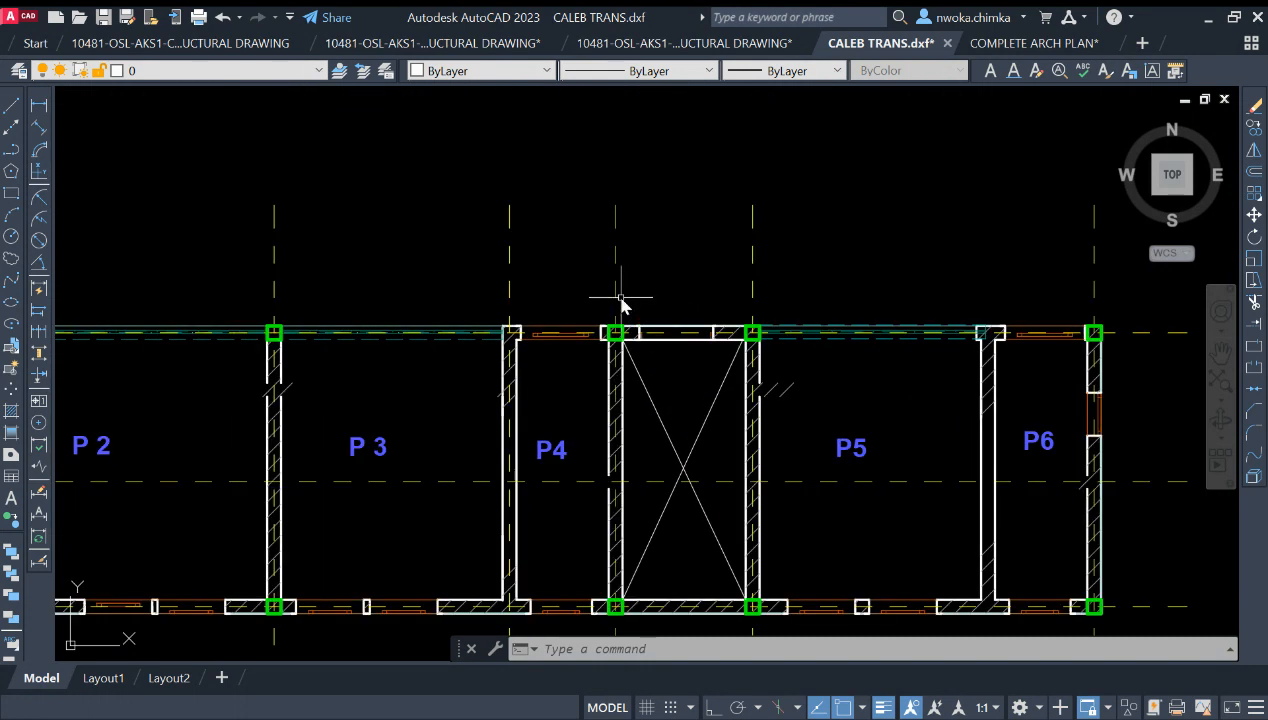
{"action": "scroll", "coordinate": [622, 300], "scroll_direction": "down", "scroll_amount": 2}
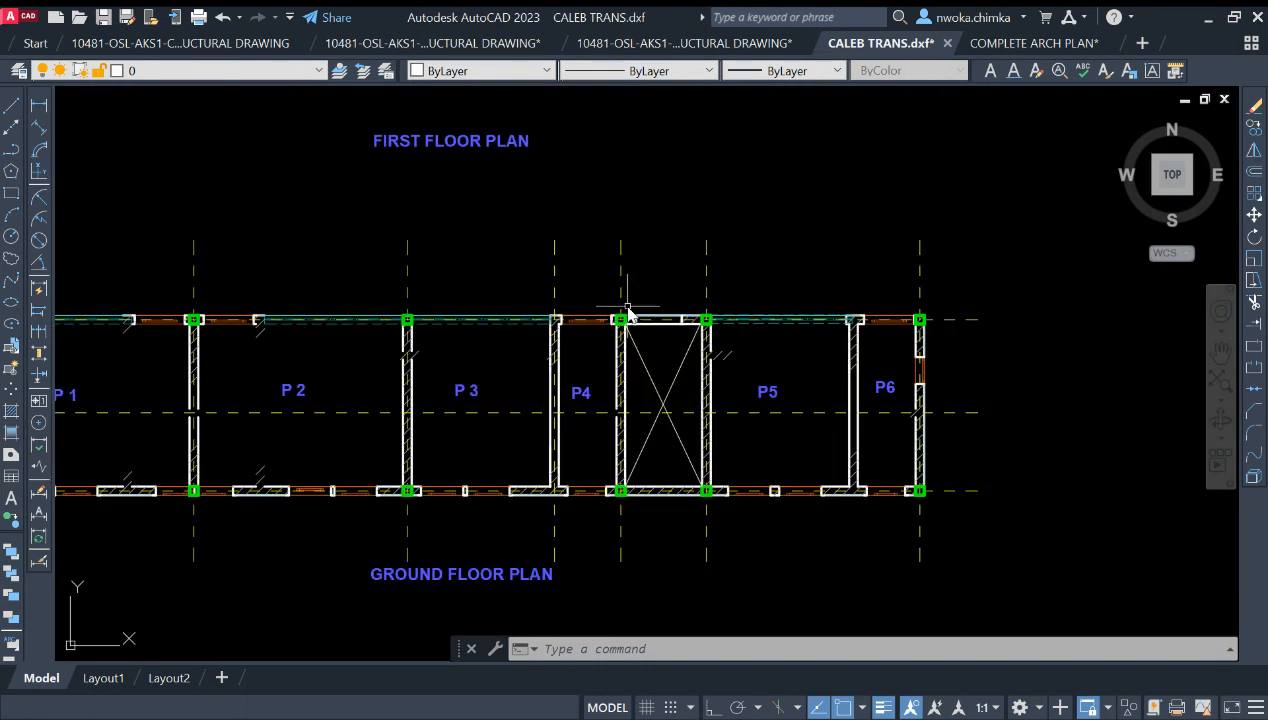
{"action": "scroll", "coordinate": [632, 316], "scroll_direction": "up", "scroll_amount": 1}
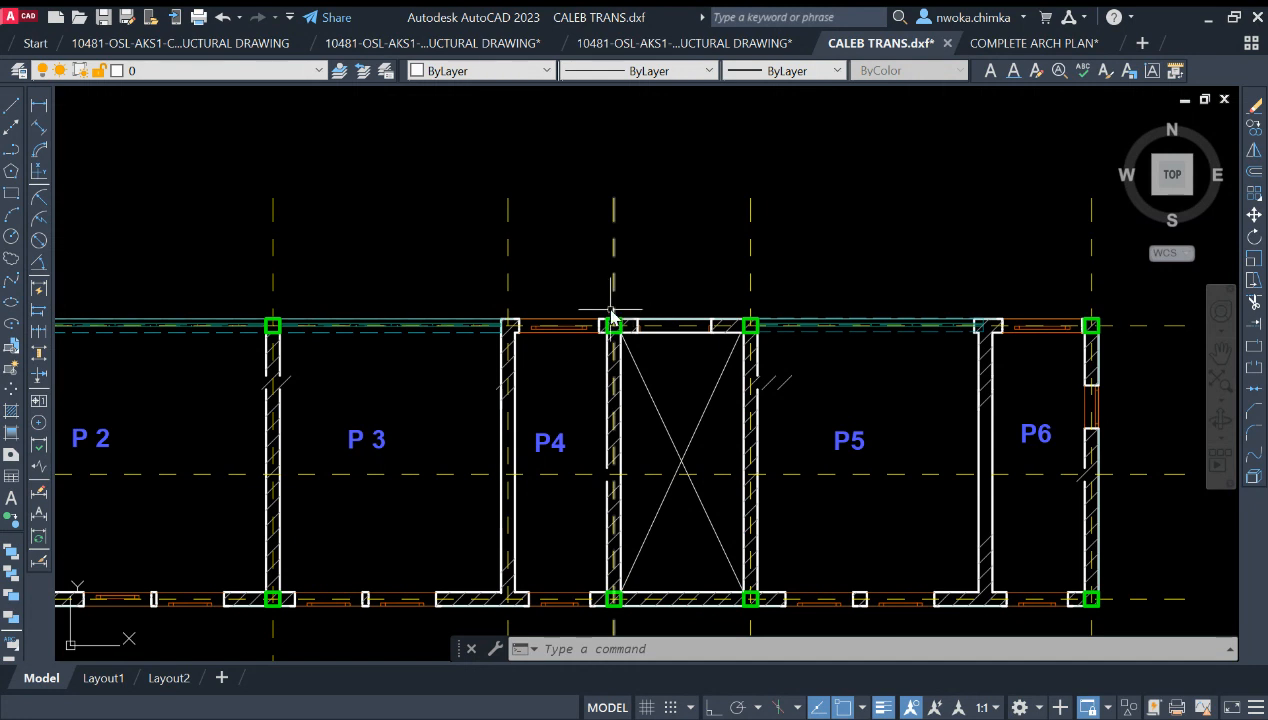
{"action": "scroll", "coordinate": [634, 276], "scroll_direction": "down", "scroll_amount": 2}
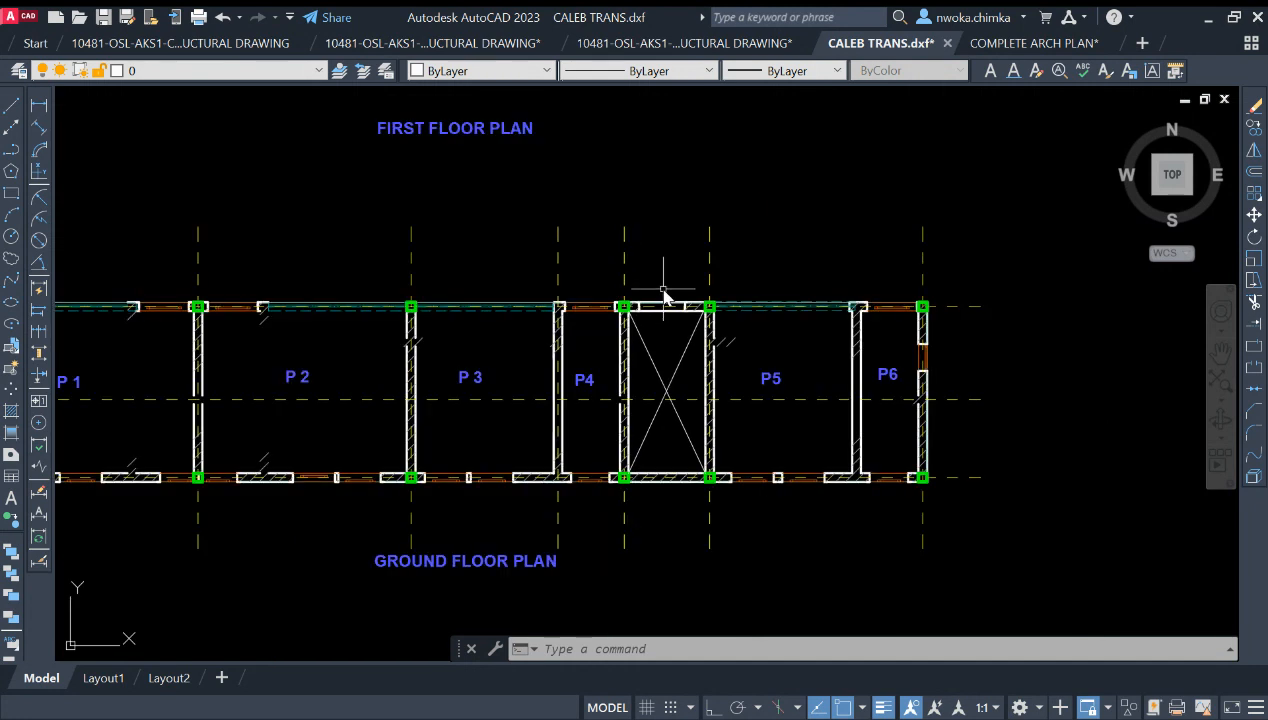
Compare the ground floor panels P 1 to P6 and the stairwell void with the first floor plan's rooms above.
{"action": "scroll", "coordinate": [720, 342], "scroll_direction": "up", "scroll_amount": 2}
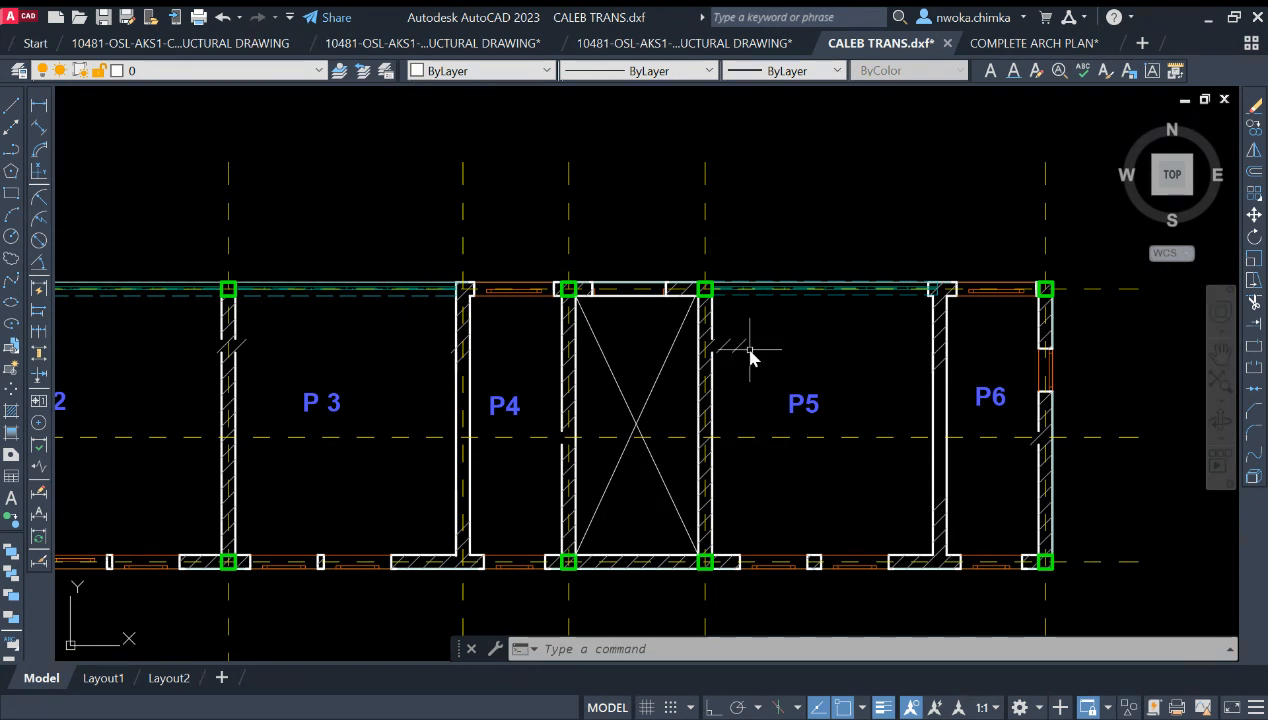
{"action": "scroll", "coordinate": [781, 312], "scroll_direction": "down", "scroll_amount": 1}
{"action": "middle_click_drag", "start_coordinate": [683, 340], "coordinate": [833, 312]}
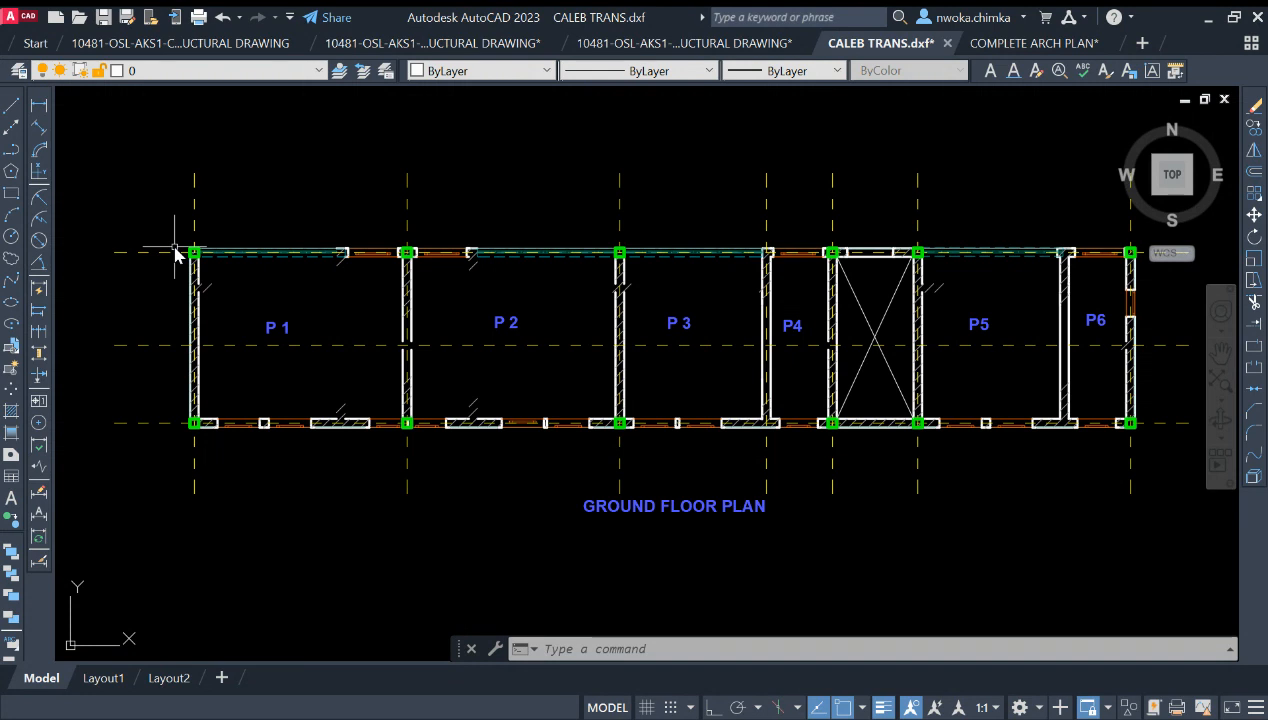
{"action": "scroll", "coordinate": [400, 245], "scroll_direction": "down", "scroll_amount": 3}
{"action": "mouse_move", "coordinate": [560, 212]}
{"action": "middle_mouse_down"}
{"action": "mouse_move", "coordinate": [589, 334]}
{"action": "mouse_move", "coordinate": [567, 415]}
{"action": "middle_mouse_up"}
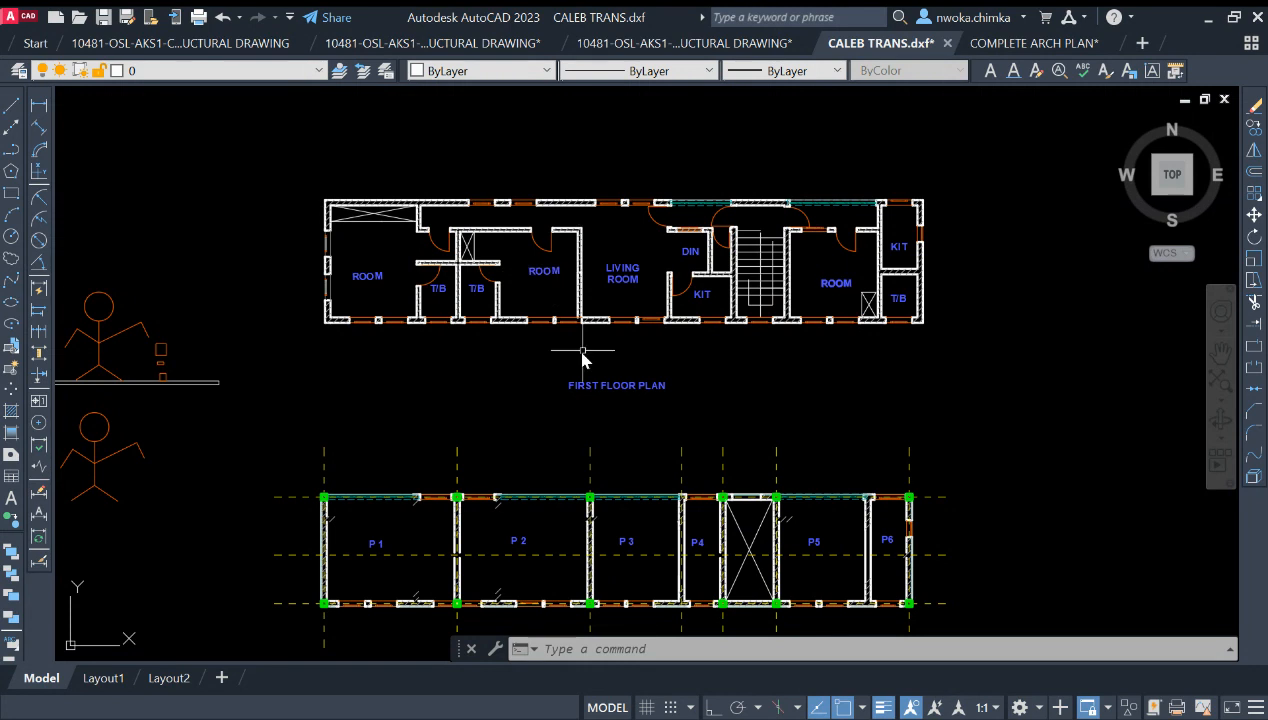
{"action": "middle_click_drag", "start_coordinate": [621, 420], "coordinate": [618, 312]}
{"action": "middle_click_drag", "start_coordinate": [590, 264], "coordinate": [588, 402]}
{"action": "mouse_move", "coordinate": [608, 444]}
{"action": "middle_mouse_down"}
{"action": "mouse_move", "coordinate": [623, 320]}
{"action": "mouse_move", "coordinate": [558, 328]}
{"action": "mouse_move", "coordinate": [566, 363]}
{"action": "middle_mouse_up"}
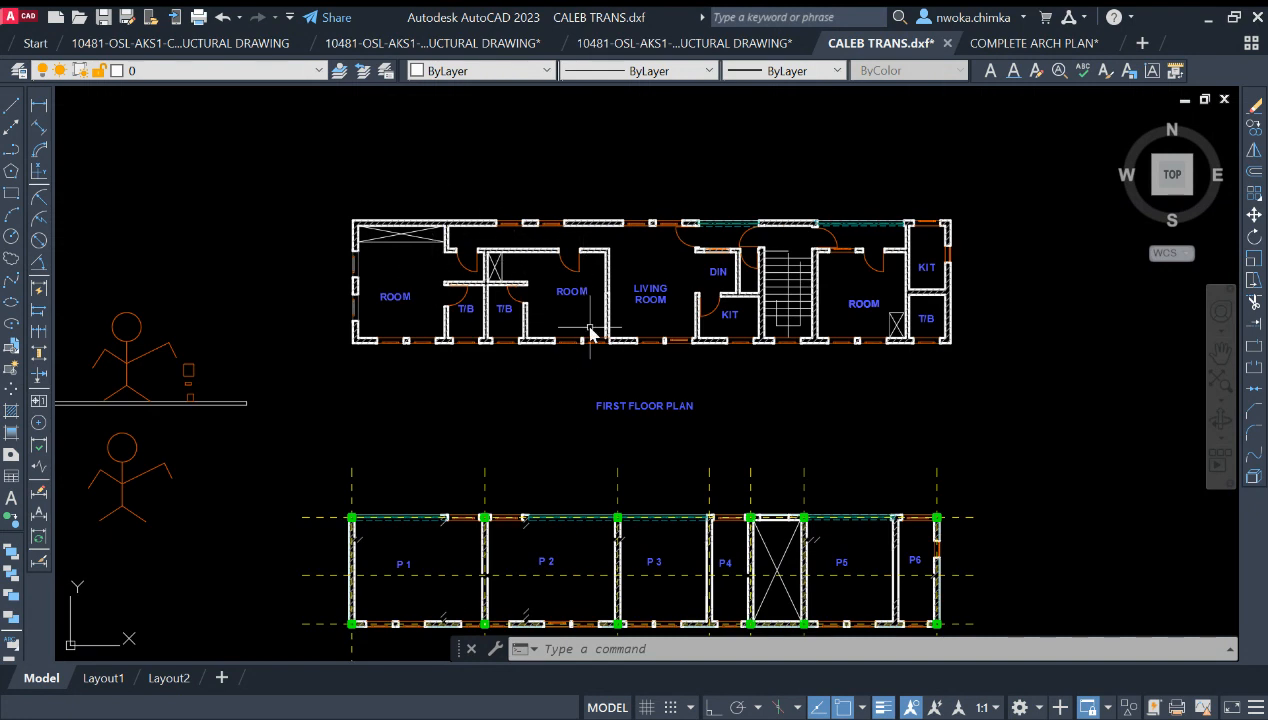
{"action": "scroll", "coordinate": [565, 268], "scroll_direction": "down", "scroll_amount": 2}
{"action": "scroll", "coordinate": [597, 277], "scroll_direction": "up", "scroll_amount": 2}
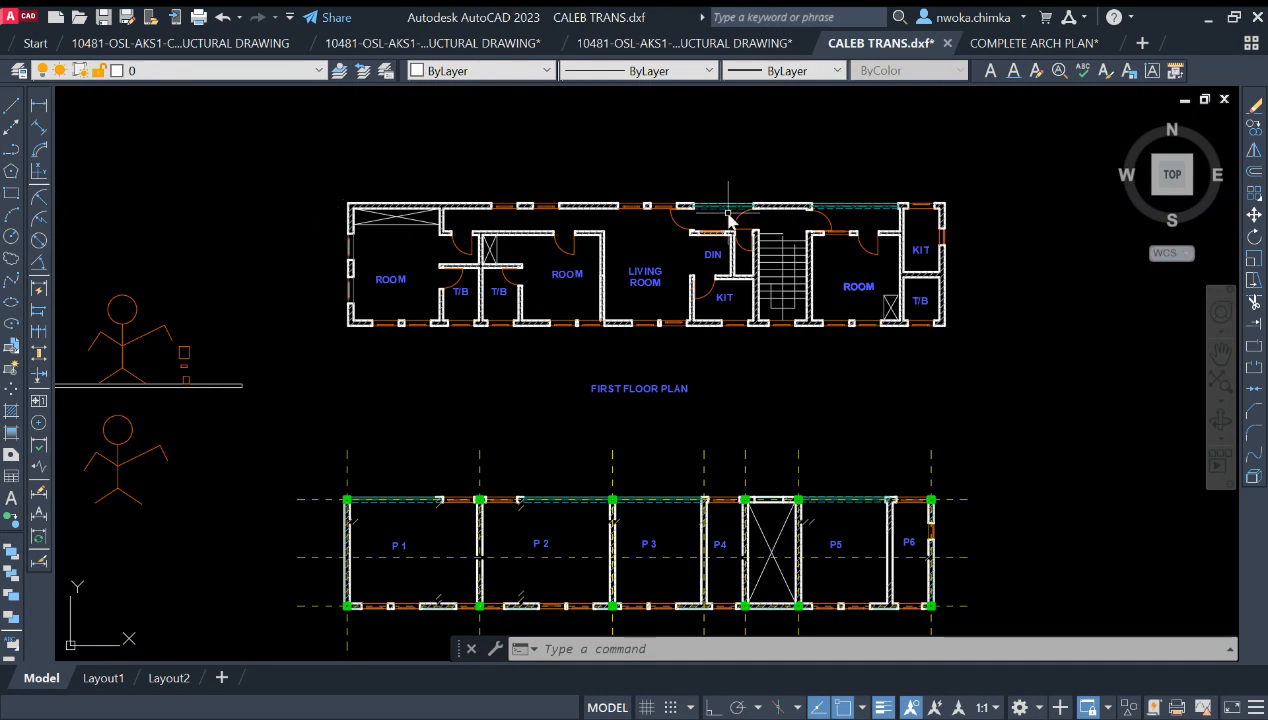
Review both floor plans together with the sketch of the figure standing on a slab beside them.
{"action": "scroll", "coordinate": [629, 339], "scroll_direction": "down", "scroll_amount": 2}
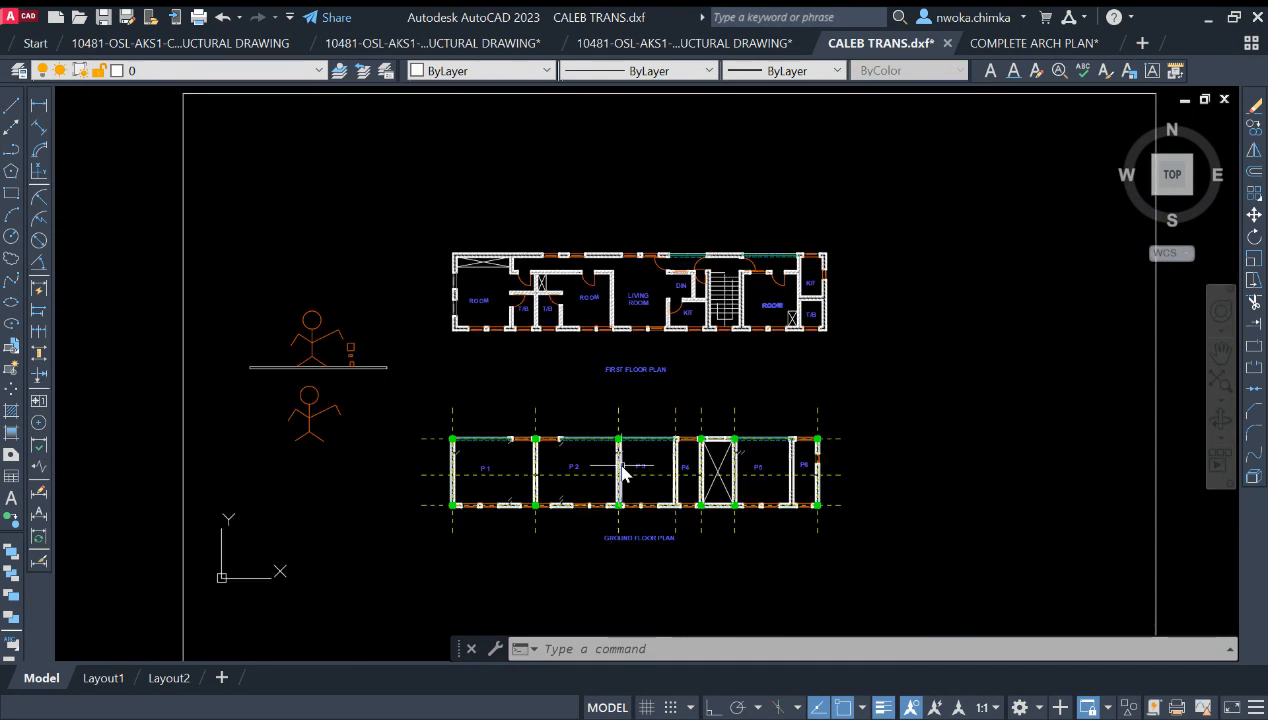
{"action": "middle_click_drag", "start_coordinate": [653, 373], "coordinate": [647, 360]}
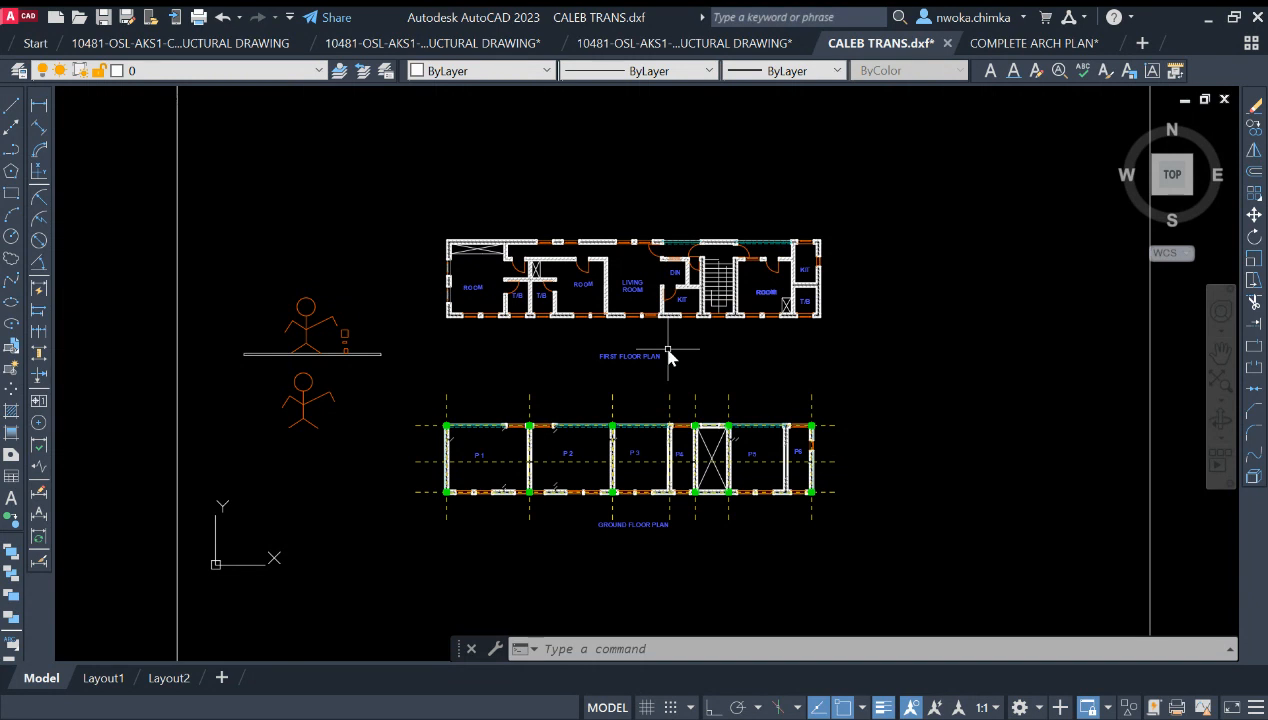
{"action": "scroll", "coordinate": [668, 357], "scroll_direction": "down", "scroll_amount": 5}
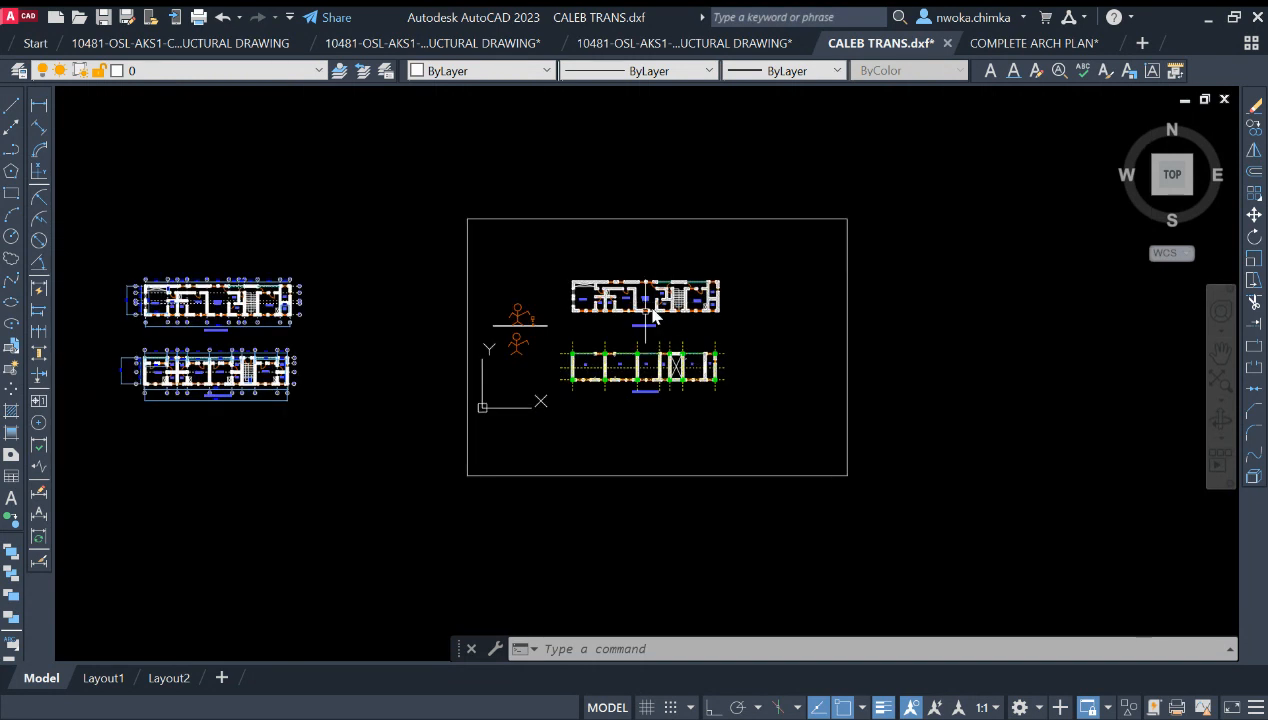
{"action": "scroll", "coordinate": [676, 318], "scroll_direction": "up", "scroll_amount": 5}
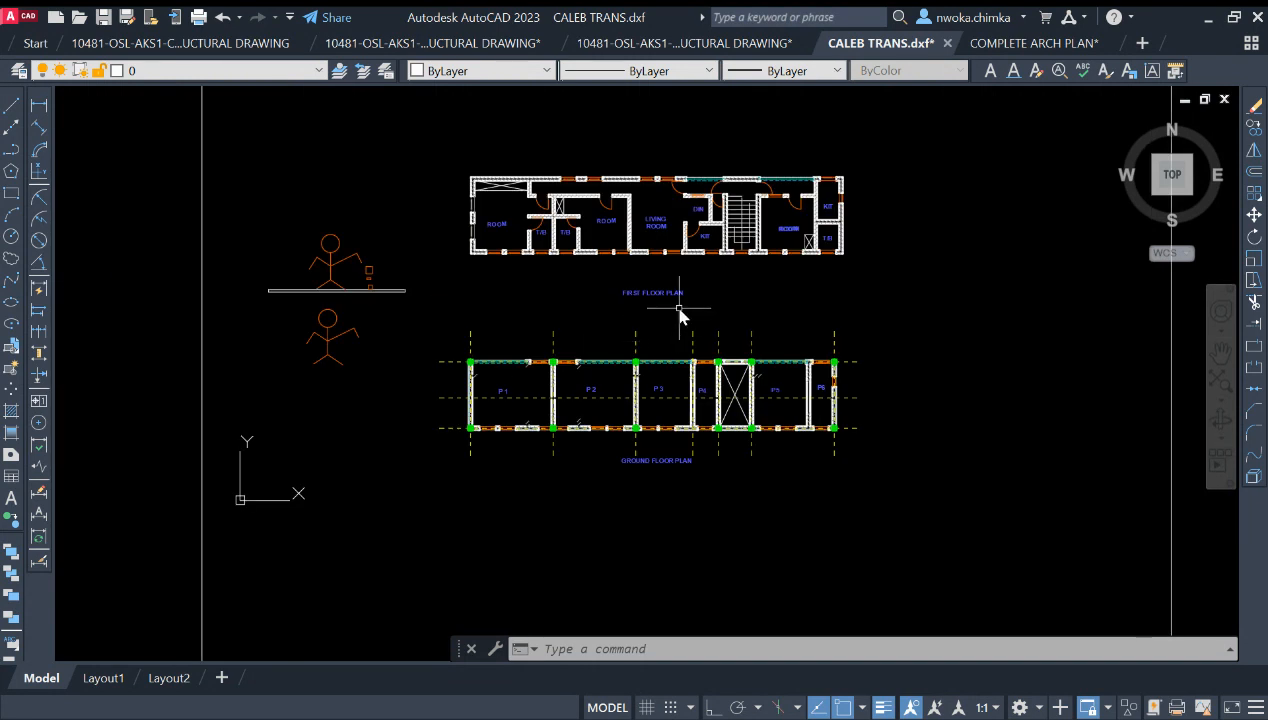
{"action": "middle_click_drag", "start_coordinate": [693, 291], "coordinate": [626, 350]}
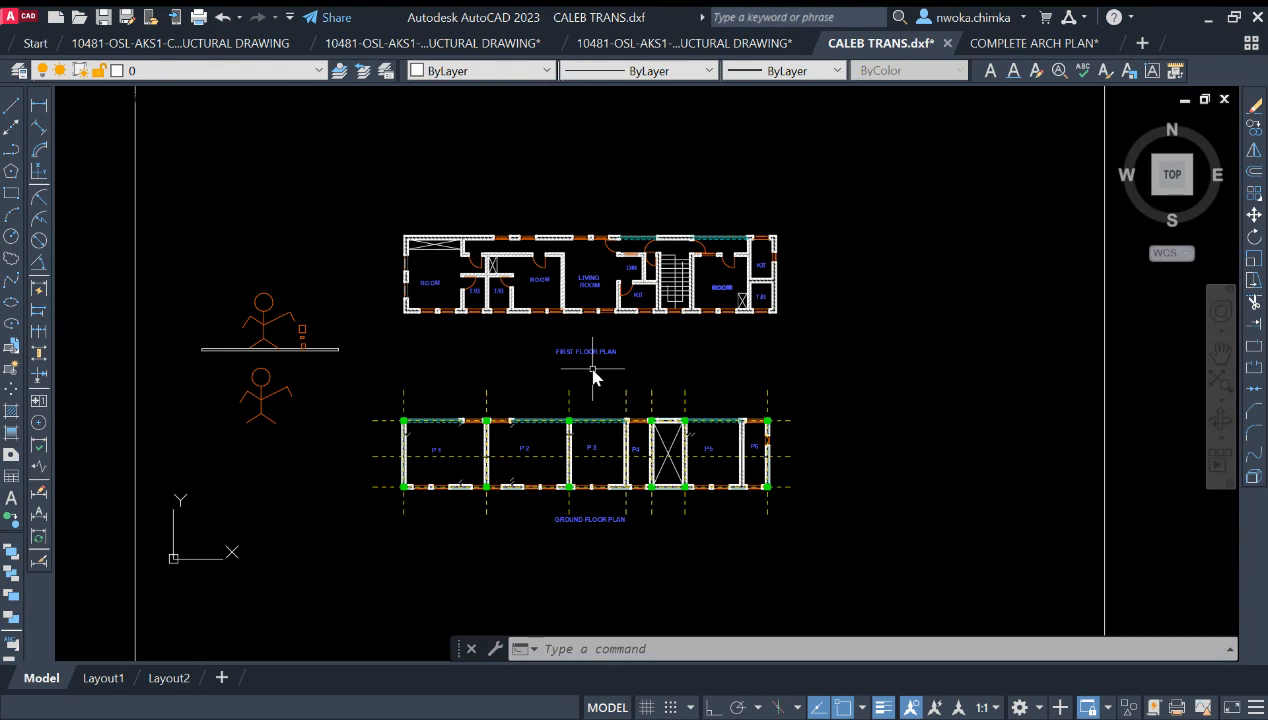
{"action": "middle_click_drag", "start_coordinate": [348, 356], "coordinate": [575, 306]}
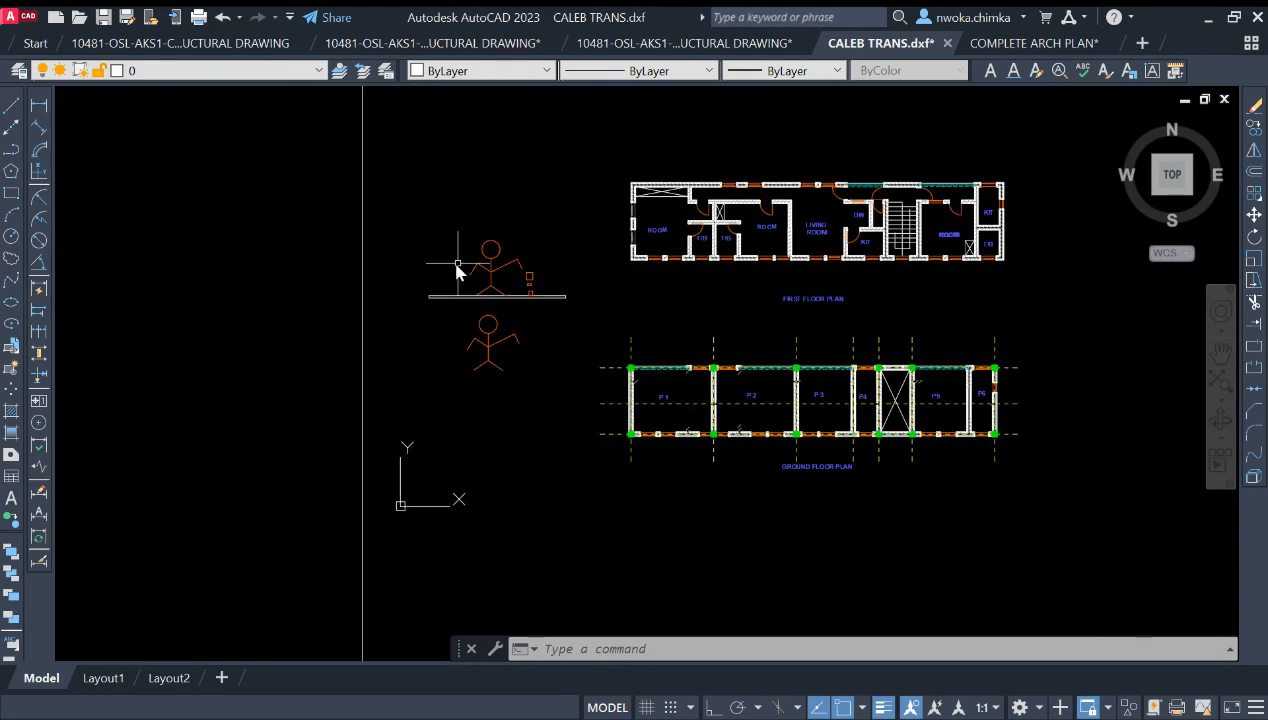
{"action": "scroll", "coordinate": [475, 290], "scroll_direction": "up", "scroll_amount": 2}
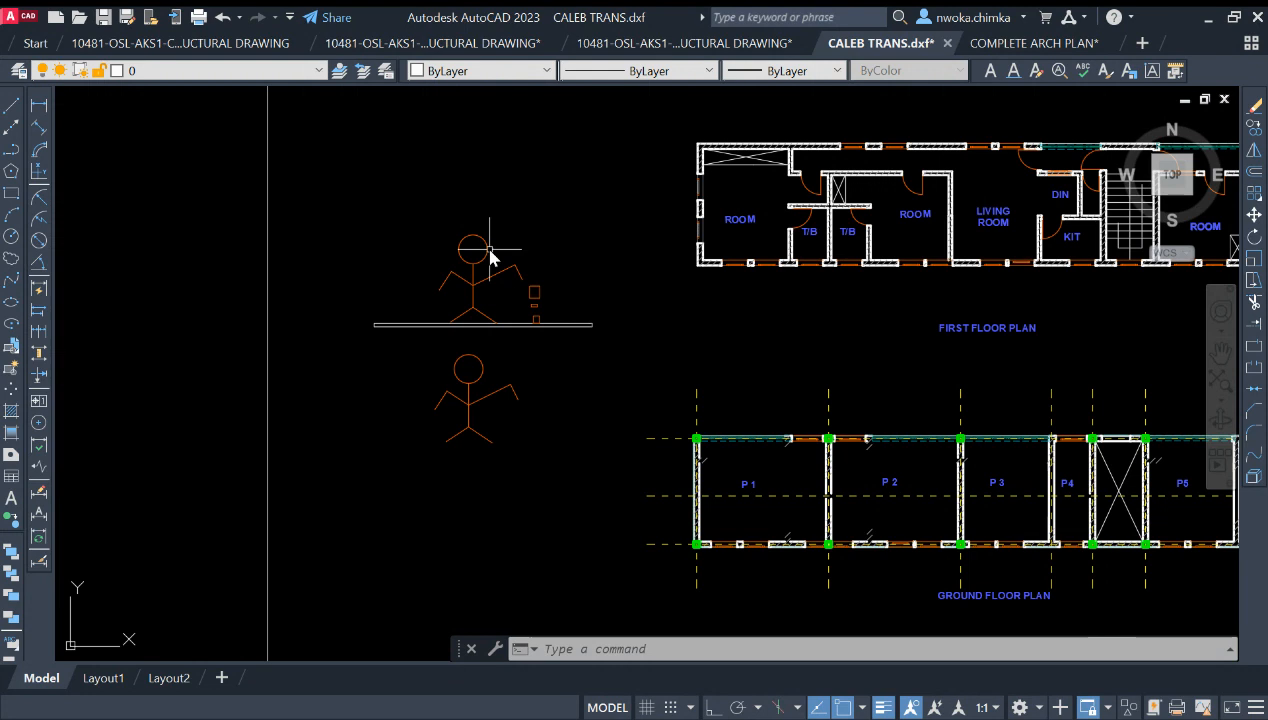
{"action": "scroll", "coordinate": [414, 288], "scroll_direction": "down", "scroll_amount": 2}
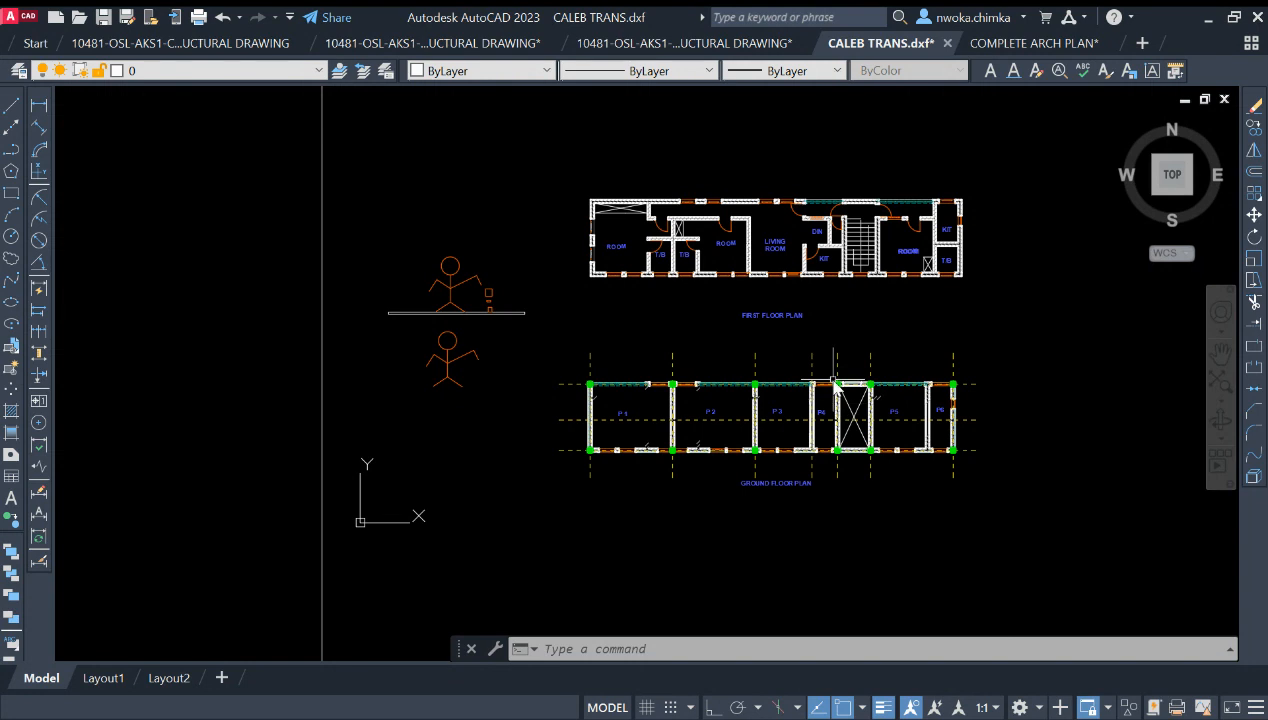
{"action": "middle_click_drag", "start_coordinate": [848, 246], "coordinate": [752, 256]}
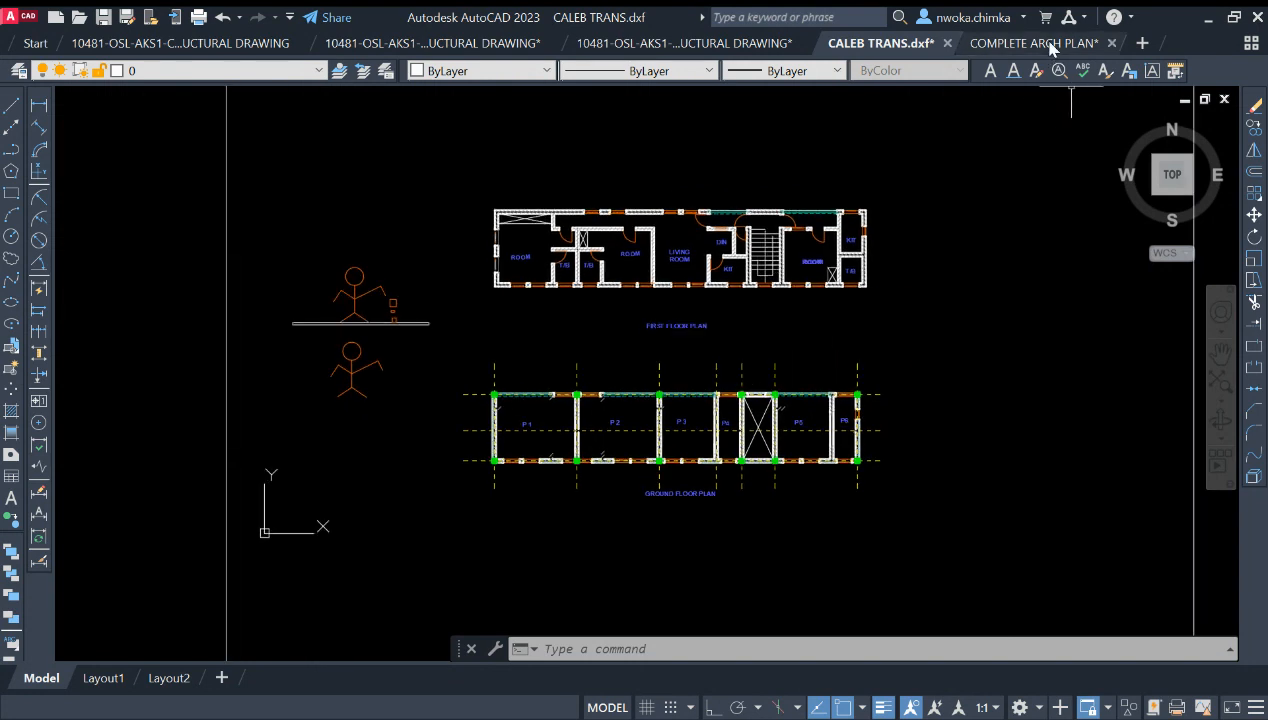
Switch to the COMPLETE ARCH PLAN drawing and examine the classroom block's ground floor plan and overall sheet arrangement.
{"action": "left_click", "coordinate": [1040, 43]}
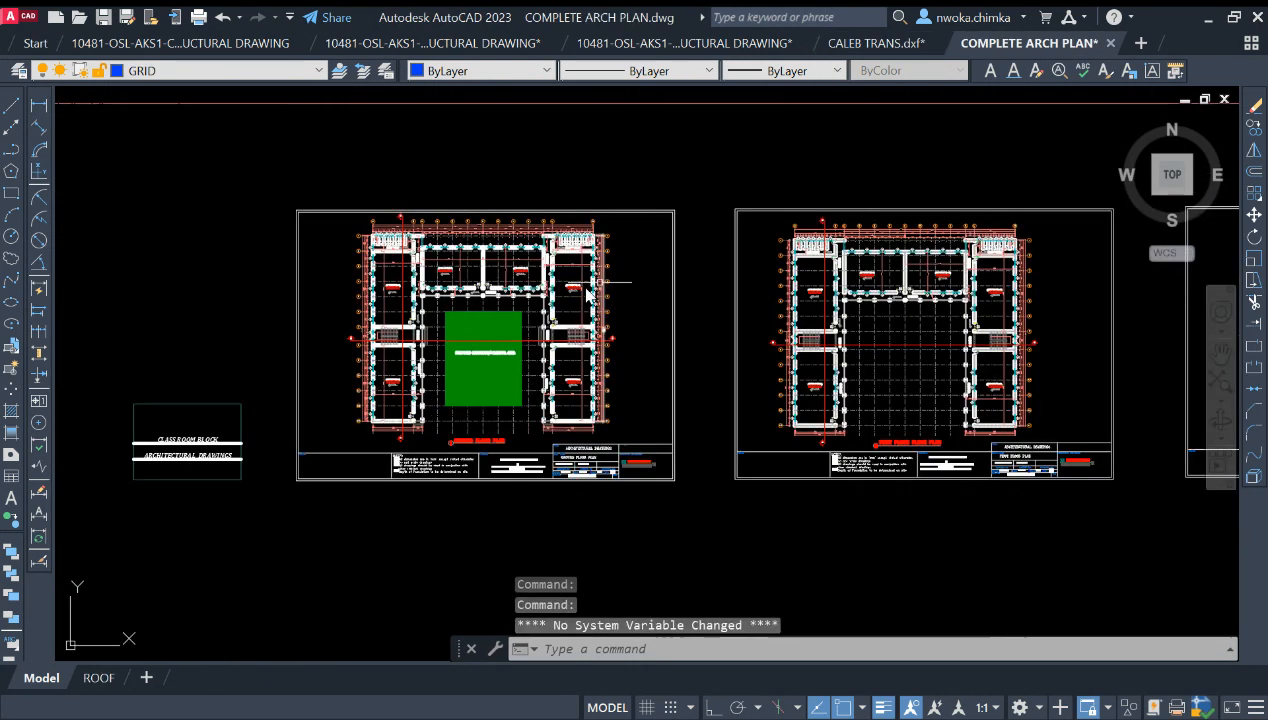
{"action": "scroll", "coordinate": [588, 290], "scroll_direction": "up", "scroll_amount": 4}
{"action": "middle_click_drag", "start_coordinate": [408, 292], "coordinate": [500, 290]}
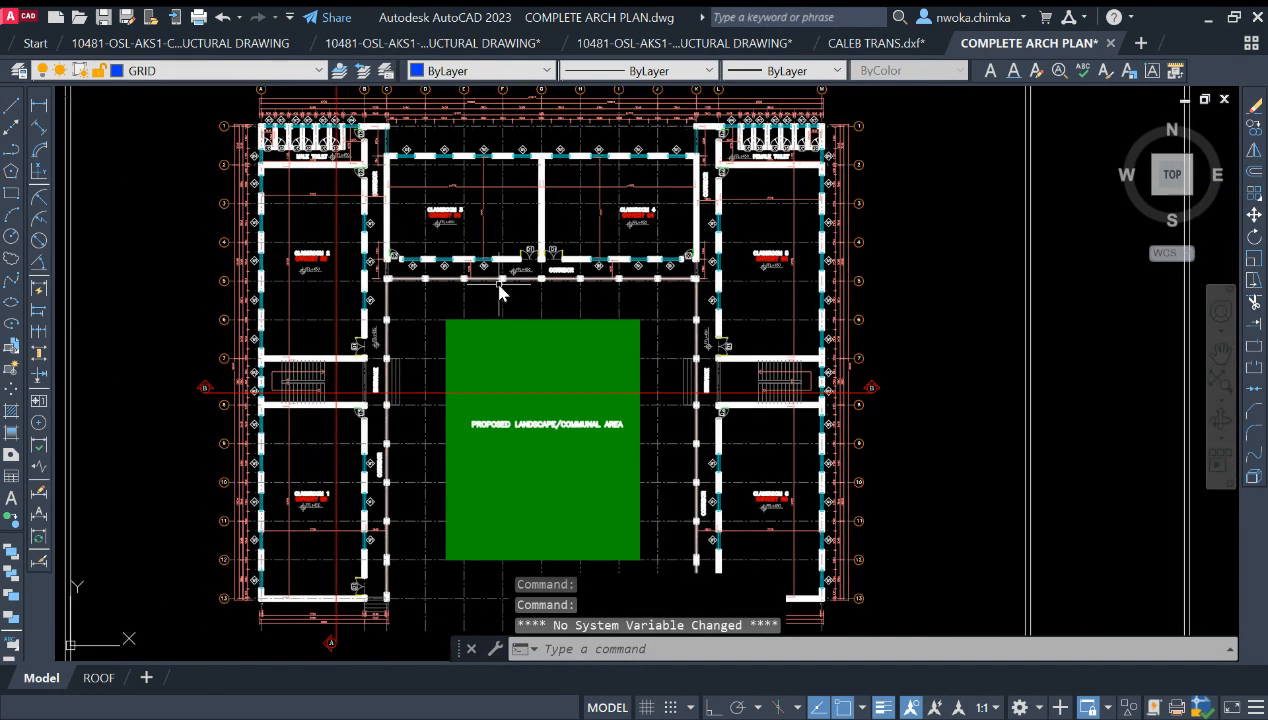
{"action": "scroll", "coordinate": [483, 287], "scroll_direction": "down", "scroll_amount": 2}
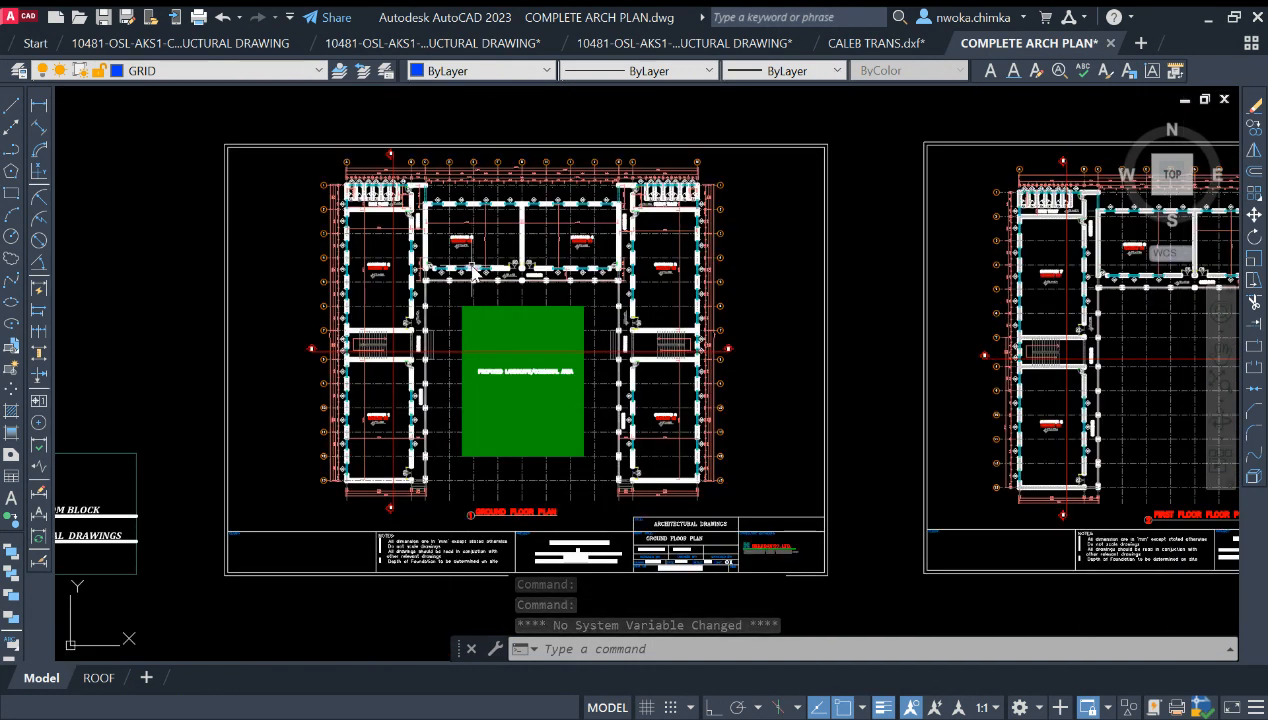
{"action": "scroll", "coordinate": [461, 291], "scroll_direction": "up", "scroll_amount": 1}
{"action": "scroll", "coordinate": [480, 300], "scroll_direction": "down", "scroll_amount": 3}
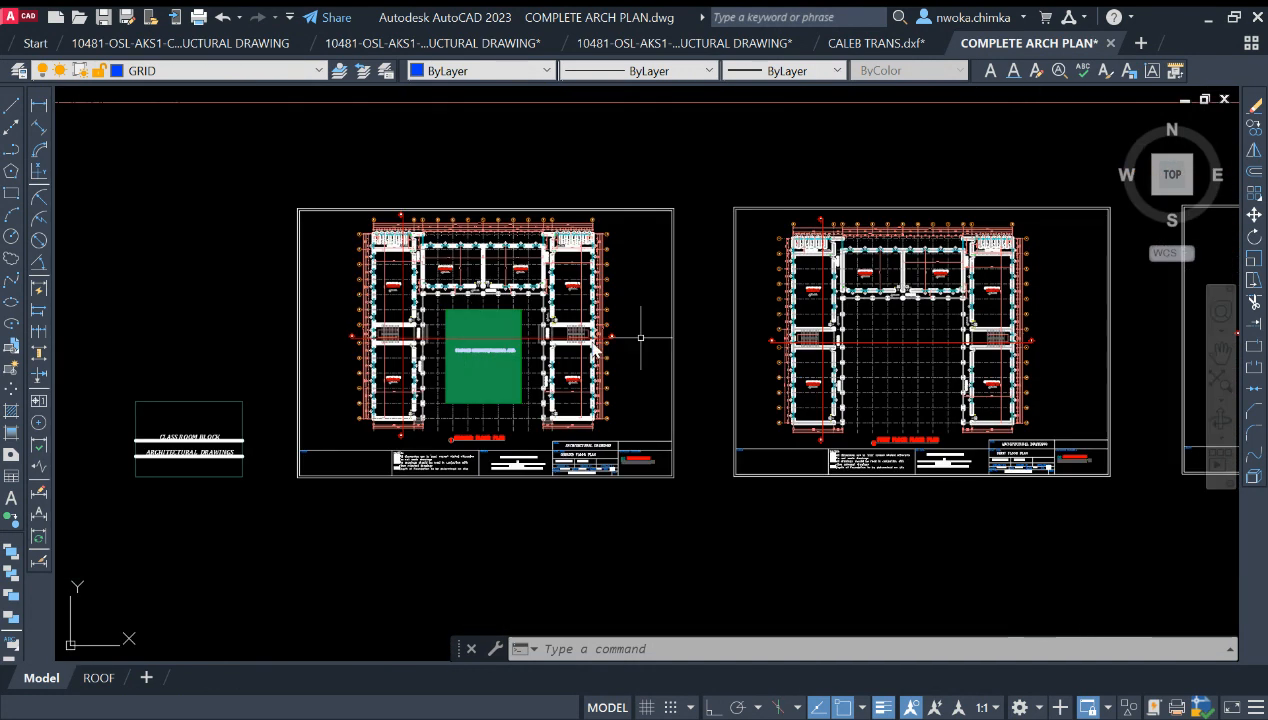
{"action": "scroll", "coordinate": [914, 317], "scroll_direction": "up", "scroll_amount": 1}
Examine the classroom block's front elevation, including its two storeys, gridlines and level marks.
{"action": "middle_click_drag", "start_coordinate": [914, 317], "coordinate": [430, 320]}
{"action": "scroll", "coordinate": [720, 366], "scroll_direction": "up", "scroll_amount": 3}
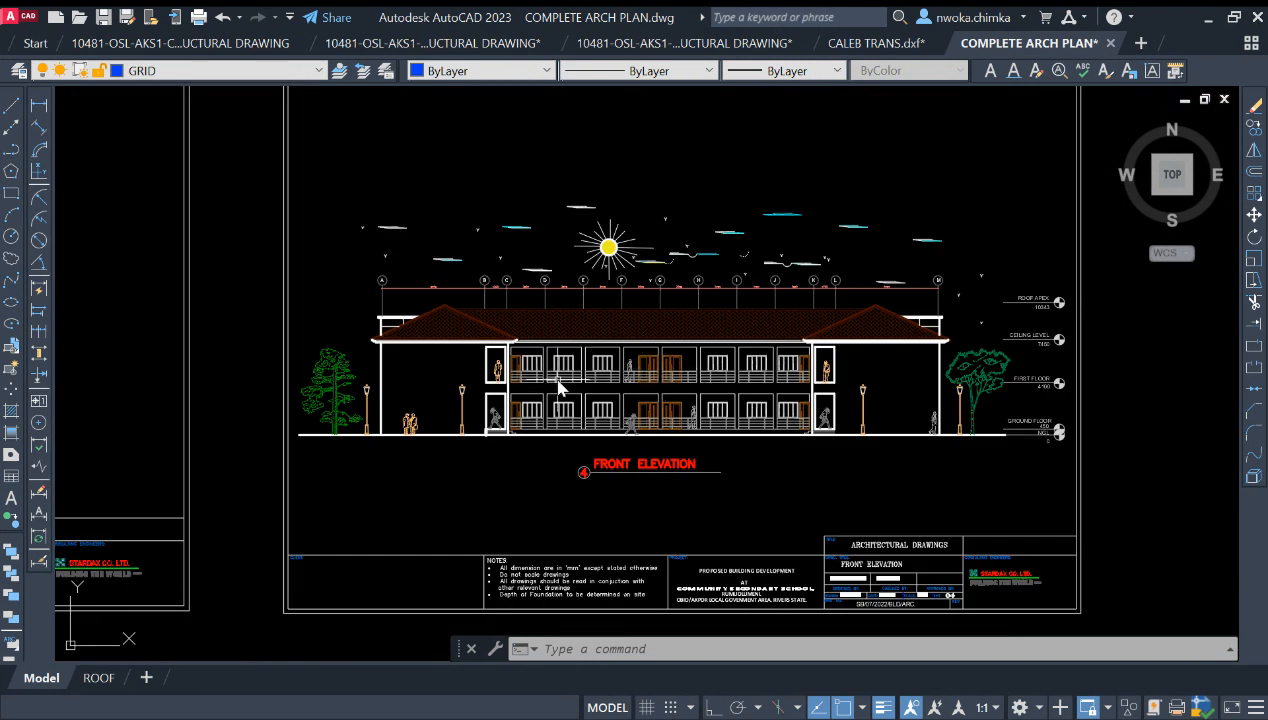
{"action": "scroll", "coordinate": [610, 445], "scroll_direction": "up", "scroll_amount": 1}
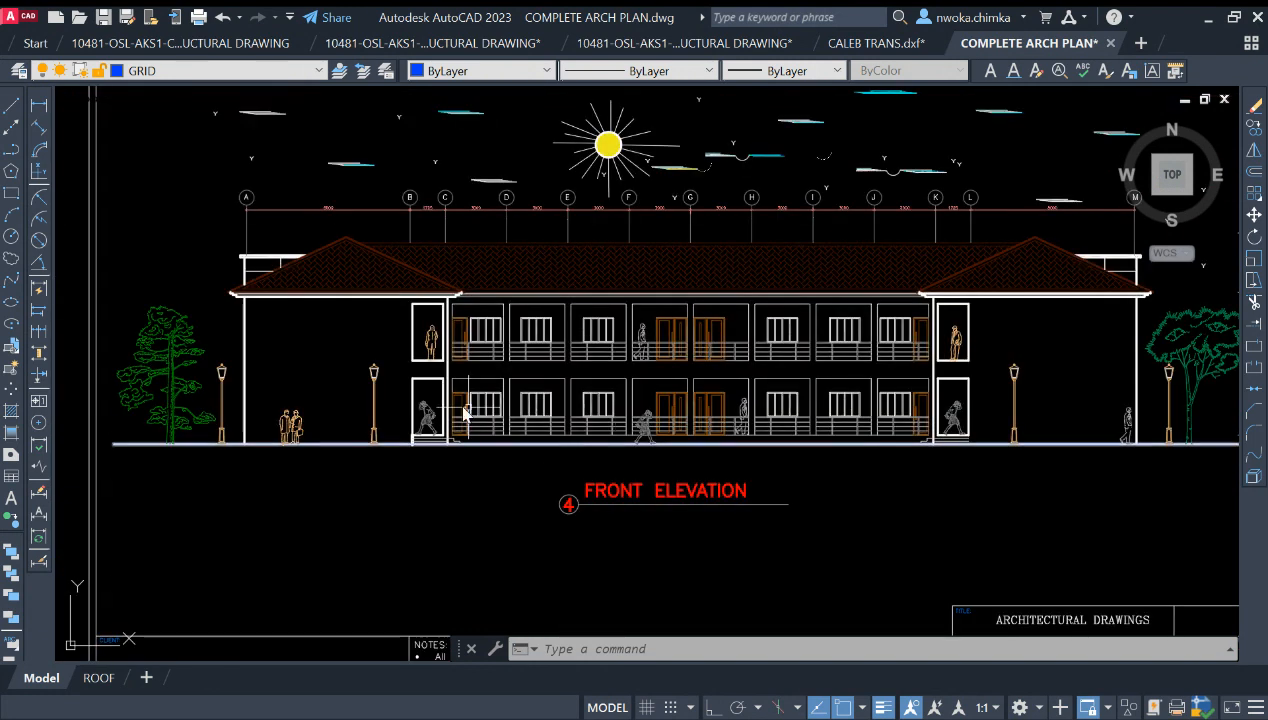
{"action": "scroll", "coordinate": [436, 358], "scroll_direction": "down", "scroll_amount": 1}
{"action": "scroll", "coordinate": [444, 359], "scroll_direction": "down", "scroll_amount": 3}
{"action": "middle_click_drag", "start_coordinate": [444, 359], "coordinate": [605, 355]}
{"action": "middle_click_drag", "start_coordinate": [1040, 352], "coordinate": [757, 355]}
{"action": "scroll", "coordinate": [757, 355], "scroll_direction": "up", "scroll_amount": 2}
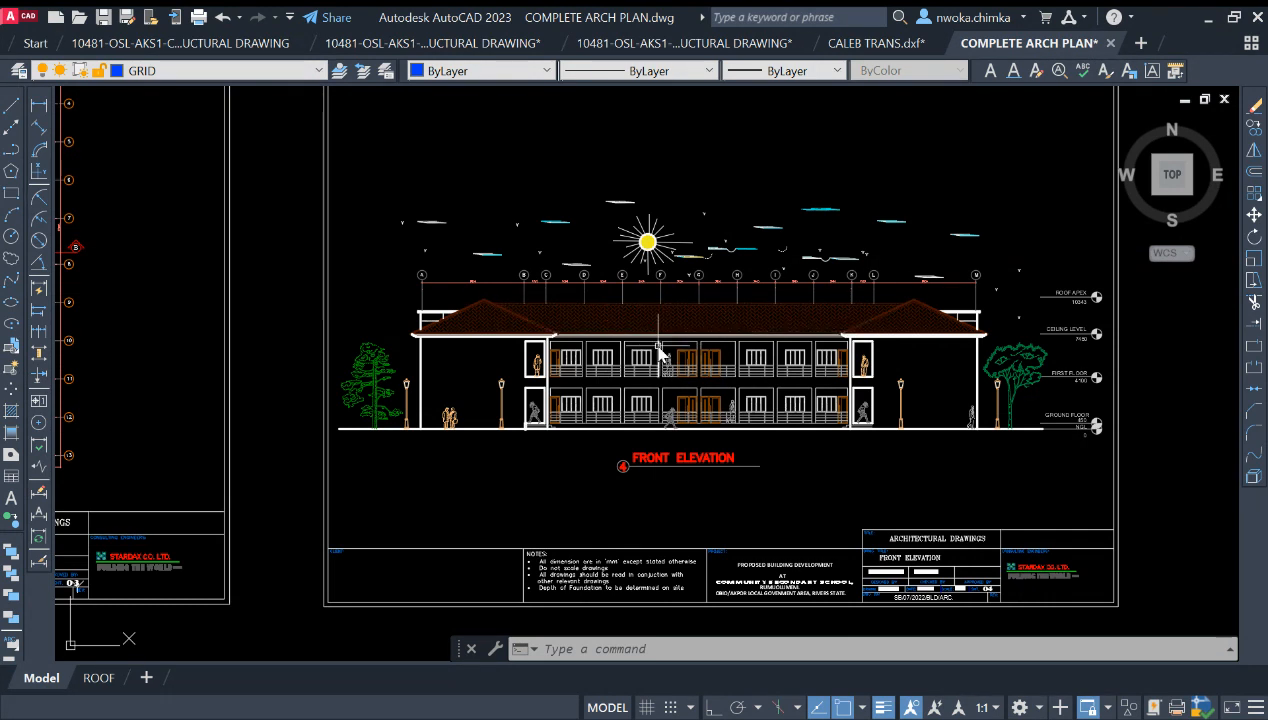
{"action": "scroll", "coordinate": [662, 312], "scroll_direction": "up", "scroll_amount": 3}
{"action": "scroll", "coordinate": [488, 305], "scroll_direction": "down", "scroll_amount": 7}
Look past the remaining elevations and examine Section A-A's classrooms, toilets, floor slabs and level notes.
{"action": "middle_click_drag", "start_coordinate": [958, 358], "coordinate": [499, 383]}
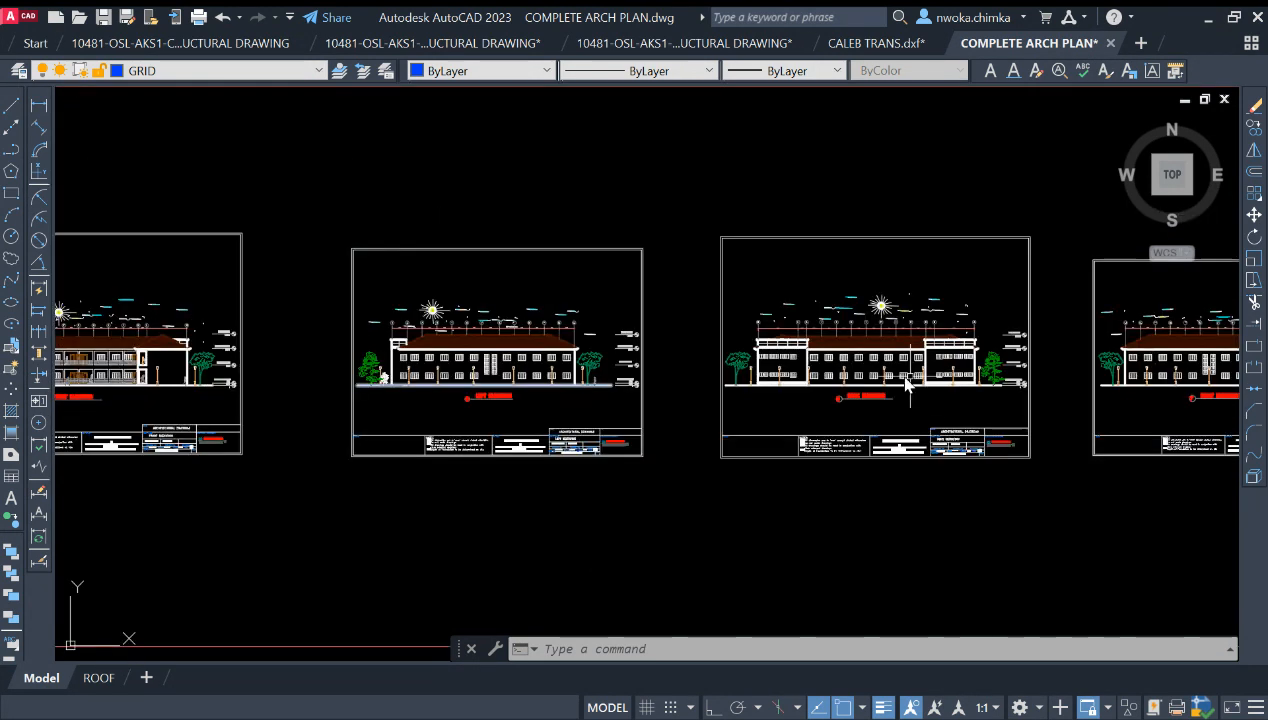
{"action": "middle_click_drag", "start_coordinate": [910, 386], "coordinate": [530, 345]}
{"action": "middle_click_drag", "start_coordinate": [922, 340], "coordinate": [631, 357]}
{"action": "scroll", "coordinate": [973, 343], "scroll_direction": "up", "scroll_amount": 6}
{"action": "scroll", "coordinate": [650, 360], "scroll_direction": "up", "scroll_amount": 5}
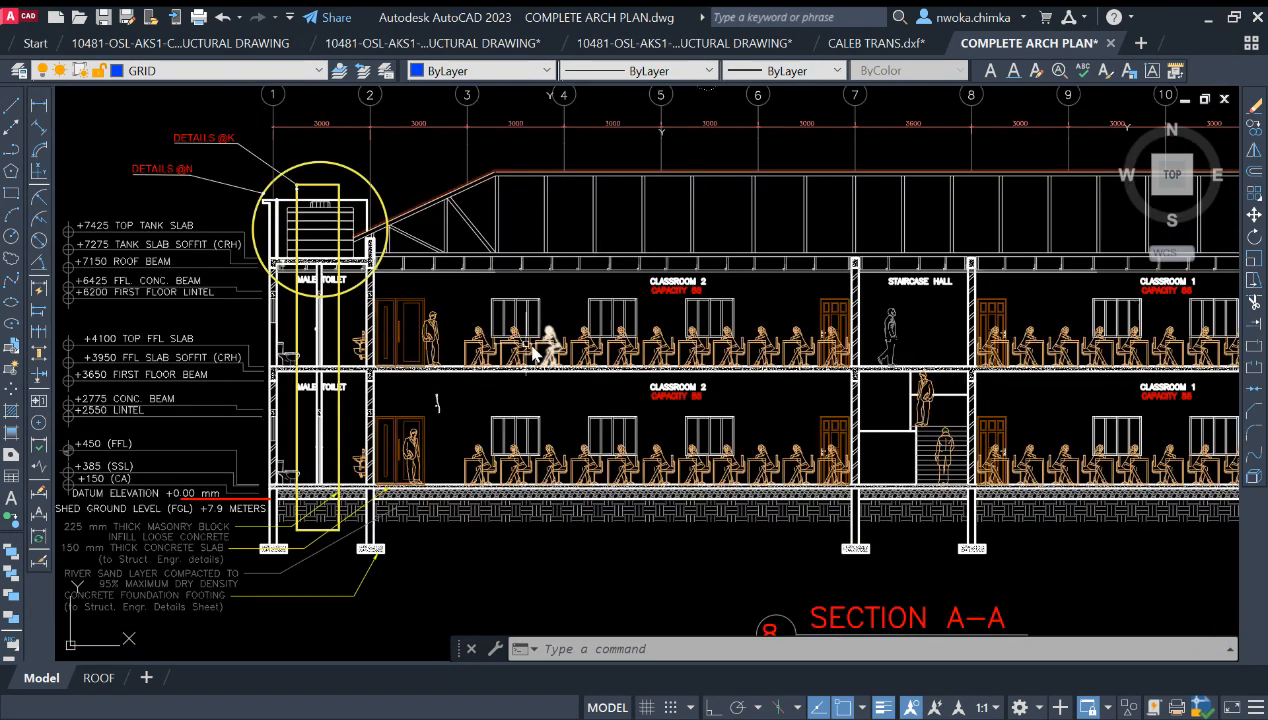
{"action": "scroll", "coordinate": [410, 340], "scroll_direction": "up", "scroll_amount": 2}
{"action": "scroll", "coordinate": [492, 322], "scroll_direction": "down", "scroll_amount": 1}
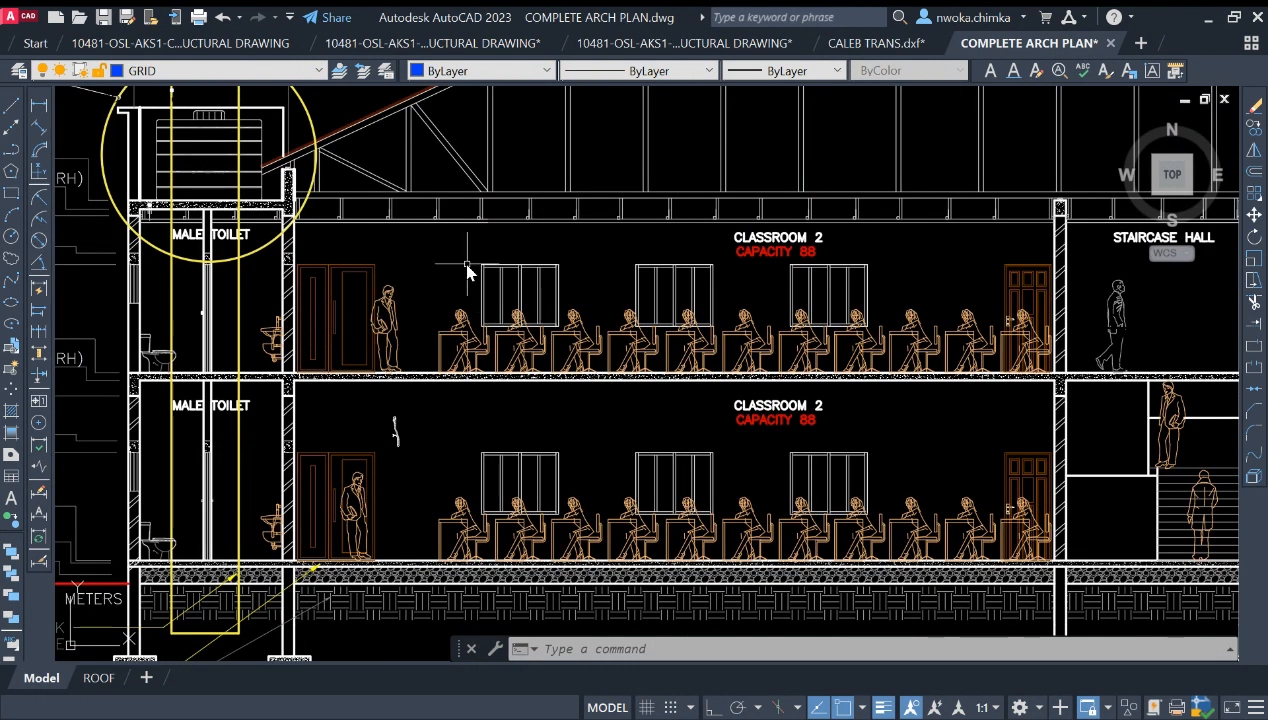
{"action": "scroll", "coordinate": [467, 269], "scroll_direction": "down", "scroll_amount": 5}
{"action": "scroll", "coordinate": [235, 325], "scroll_direction": "up", "scroll_amount": 2}
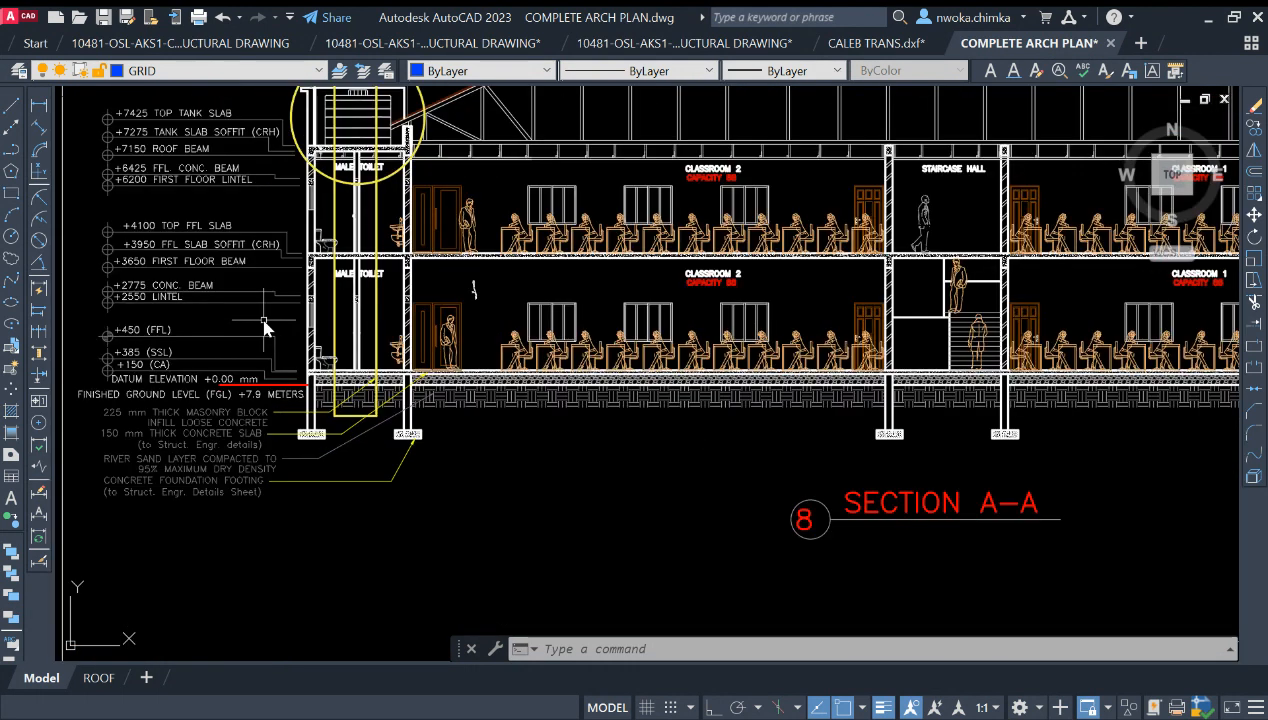
Examine Section B-B, focusing on the staircase flights, landing and lobby slab.
{"action": "scroll", "coordinate": [400, 300], "scroll_direction": "down", "scroll_amount": 6}
{"action": "scroll", "coordinate": [500, 285], "scroll_direction": "down", "scroll_amount": 2}
{"action": "middle_click_drag", "start_coordinate": [673, 305], "coordinate": [345, 290]}
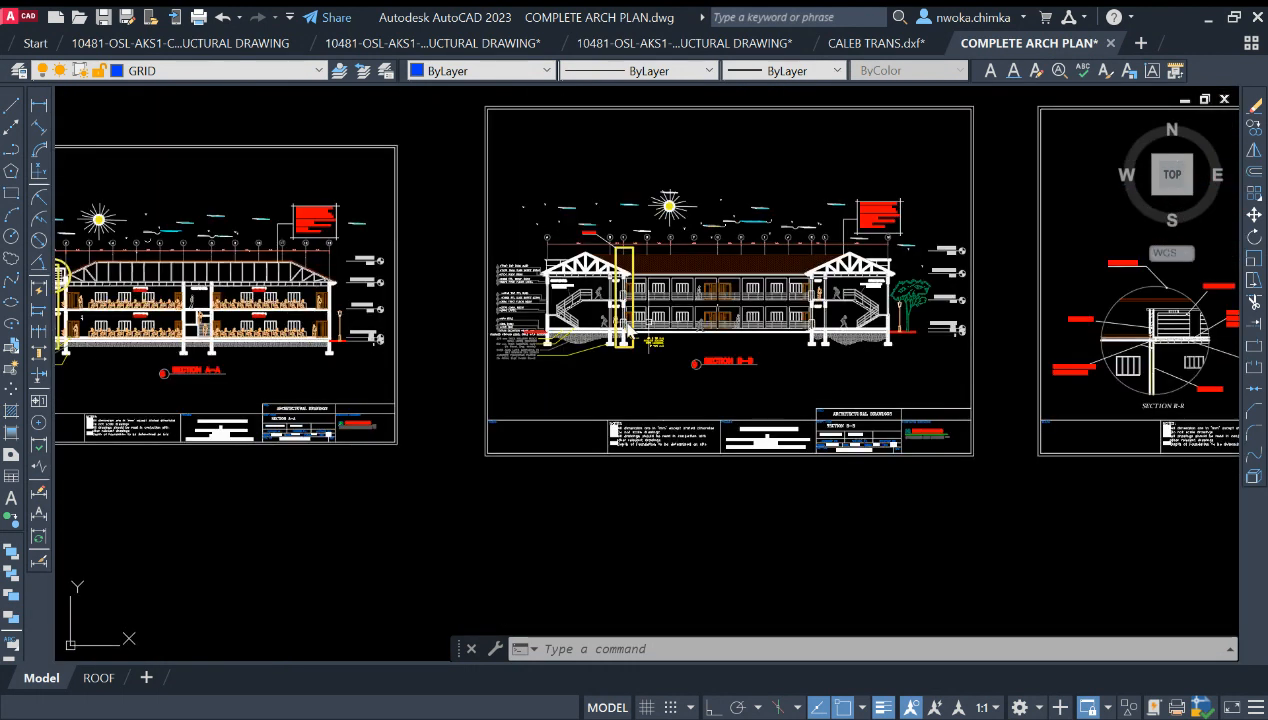
{"action": "scroll", "coordinate": [360, 280], "scroll_direction": "up", "scroll_amount": 9}
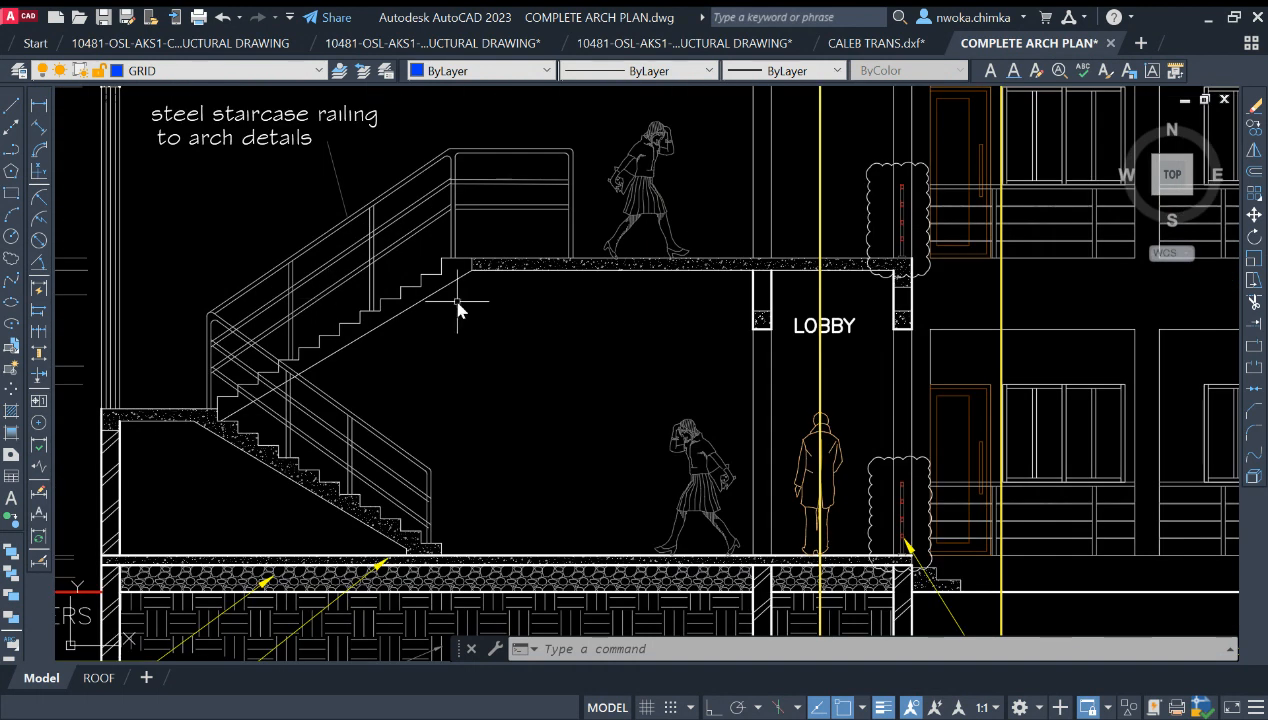
{"action": "scroll", "coordinate": [457, 310], "scroll_direction": "down", "scroll_amount": 6}
{"action": "scroll", "coordinate": [447, 303], "scroll_direction": "down", "scroll_amount": 4}
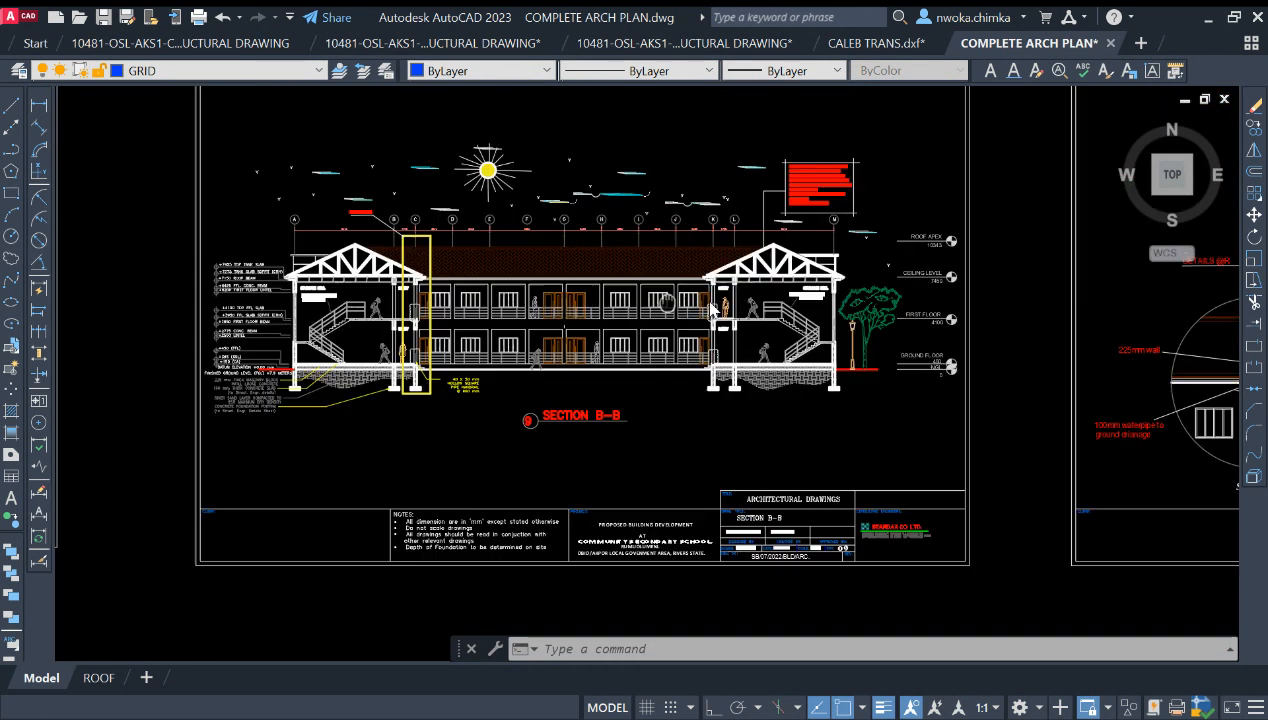
Look over the detail sheets after Section B-B and examine the window schedule.
{"action": "scroll", "coordinate": [712, 310], "scroll_direction": "down", "scroll_amount": 1}
{"action": "middle_click_drag", "start_coordinate": [712, 310], "coordinate": [600, 330]}
{"action": "scroll", "coordinate": [590, 335], "scroll_direction": "down", "scroll_amount": 1}
{"action": "scroll", "coordinate": [567, 343], "scroll_direction": "down", "scroll_amount": 2}
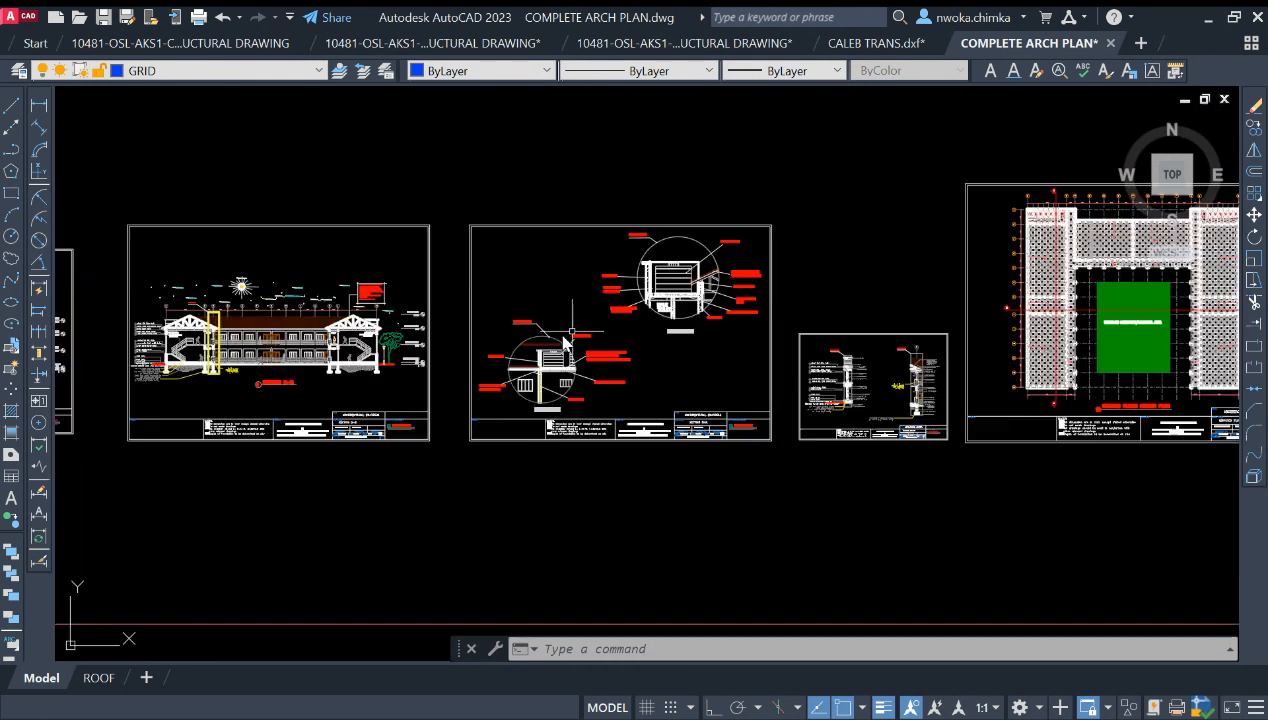
{"action": "scroll", "coordinate": [567, 343], "scroll_direction": "down", "scroll_amount": 2}
{"action": "scroll", "coordinate": [730, 359], "scroll_direction": "down", "scroll_amount": 2}
{"action": "scroll", "coordinate": [790, 360], "scroll_direction": "up", "scroll_amount": 4}
{"action": "scroll", "coordinate": [940, 405], "scroll_direction": "up", "scroll_amount": 6}
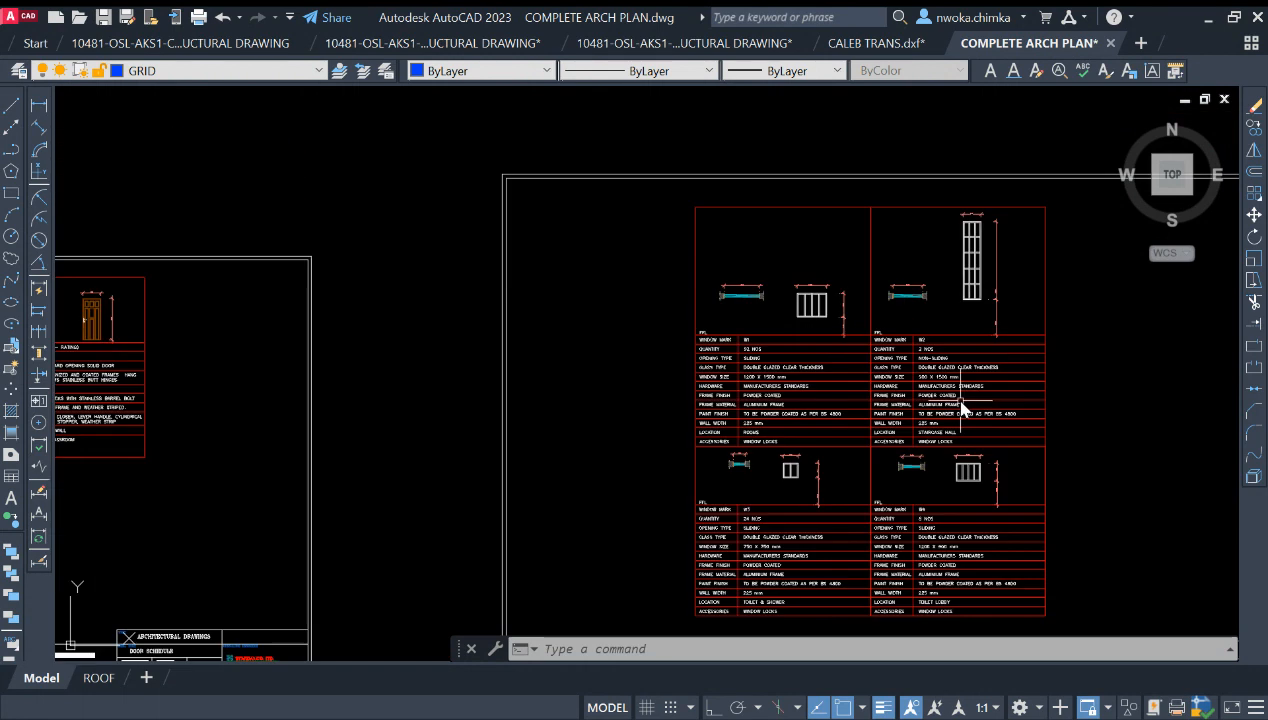
Examine the door schedule, including the D3 door entry, and review the neighbouring ceiling plan sheets.
{"action": "middle_click_drag", "start_coordinate": [833, 442], "coordinate": [937, 321]}
{"action": "middle_click_drag", "start_coordinate": [350, 356], "coordinate": [1028, 450]}
{"action": "scroll", "coordinate": [688, 474], "scroll_direction": "up", "scroll_amount": 5}
{"action": "middle_click_drag", "start_coordinate": [718, 582], "coordinate": [668, 479]}
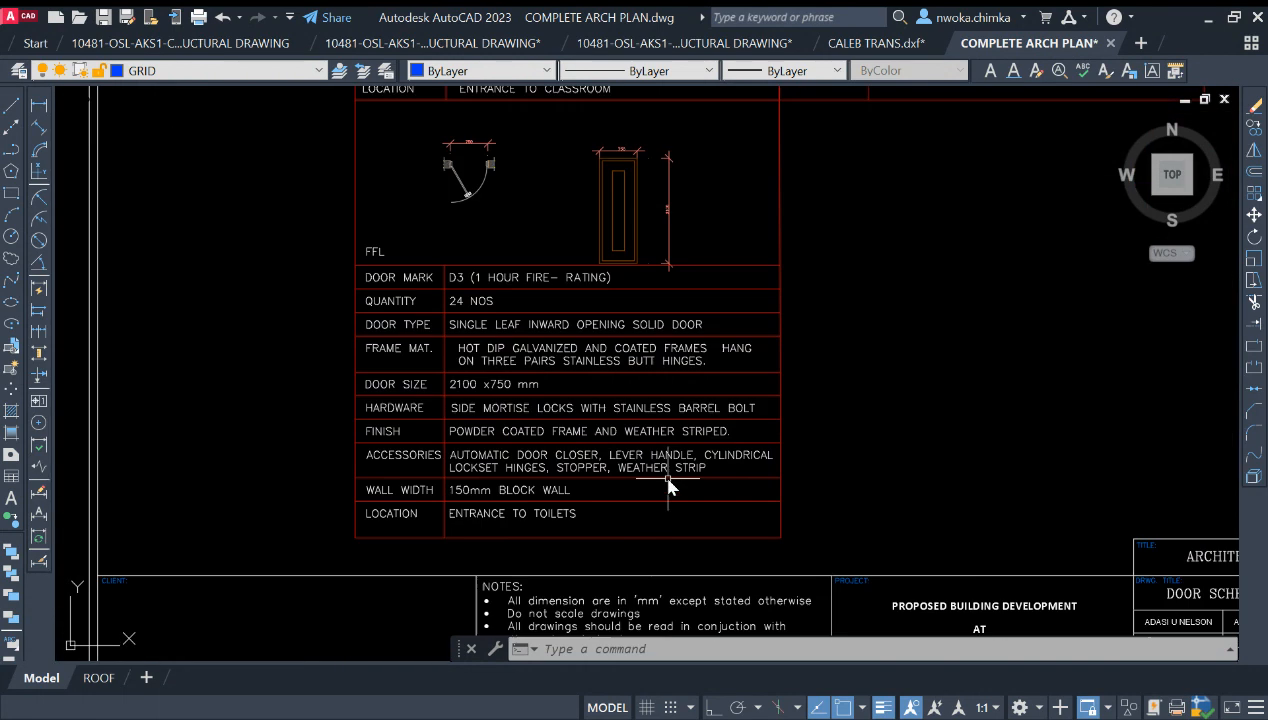
{"action": "scroll", "coordinate": [580, 340], "scroll_direction": "down", "scroll_amount": 6}
{"action": "scroll", "coordinate": [680, 313], "scroll_direction": "down", "scroll_amount": 2}
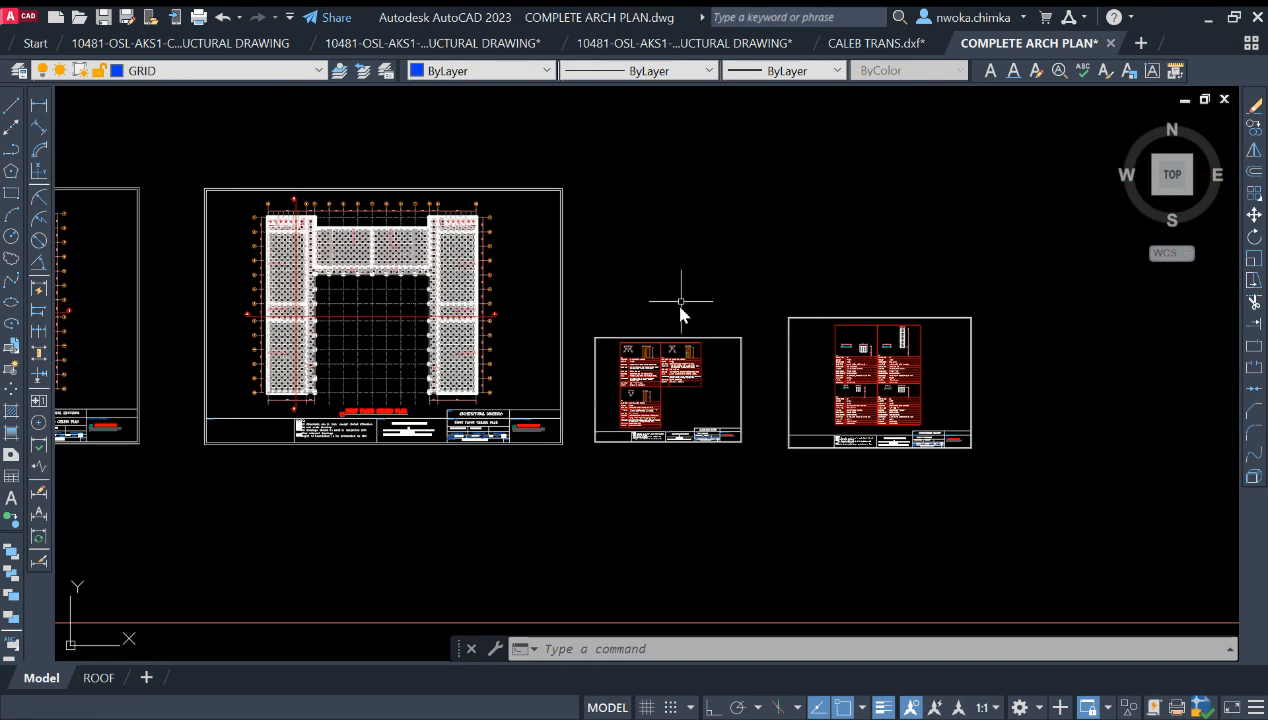
{"action": "scroll", "coordinate": [686, 300], "scroll_direction": "down", "scroll_amount": 2}
Switch to the control and electrical building's floor slab layout drawing and examine Section J's false floor and connecting beams.
{"action": "mouse_move", "coordinate": [700, 50]}
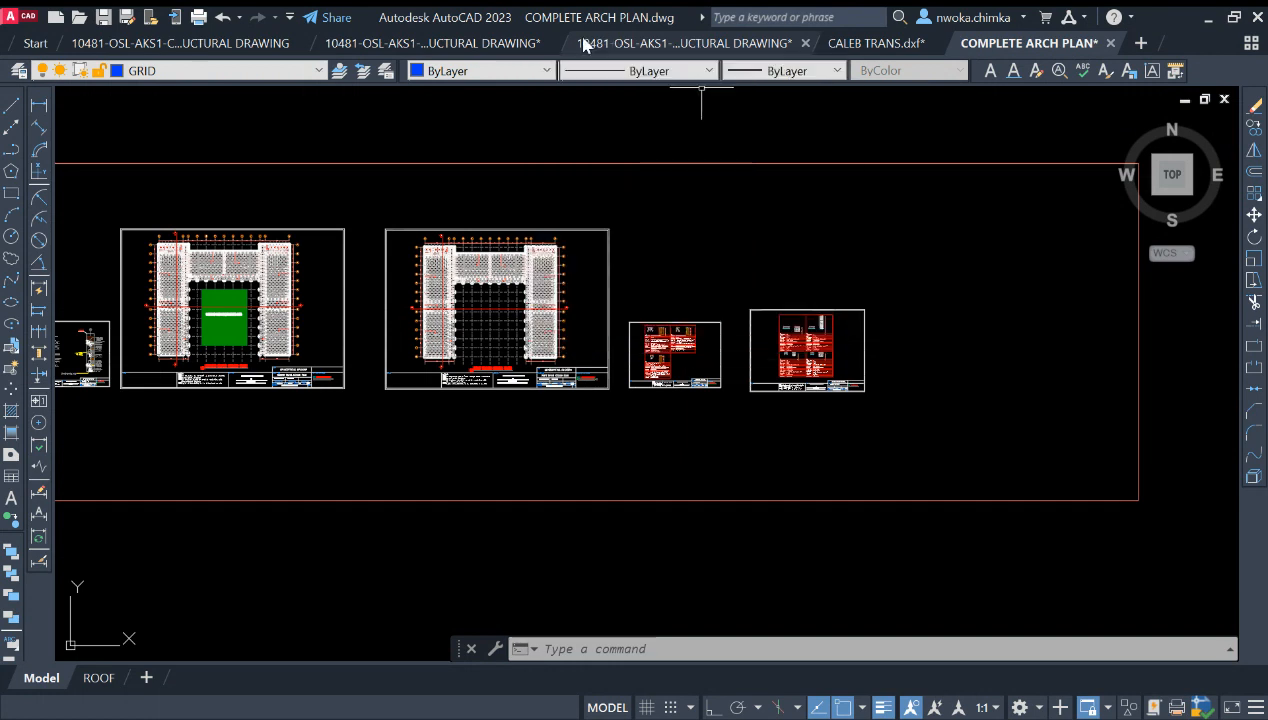
{"action": "mouse_move", "coordinate": [447, 47]}
{"action": "left_click", "coordinate": [450, 44]}
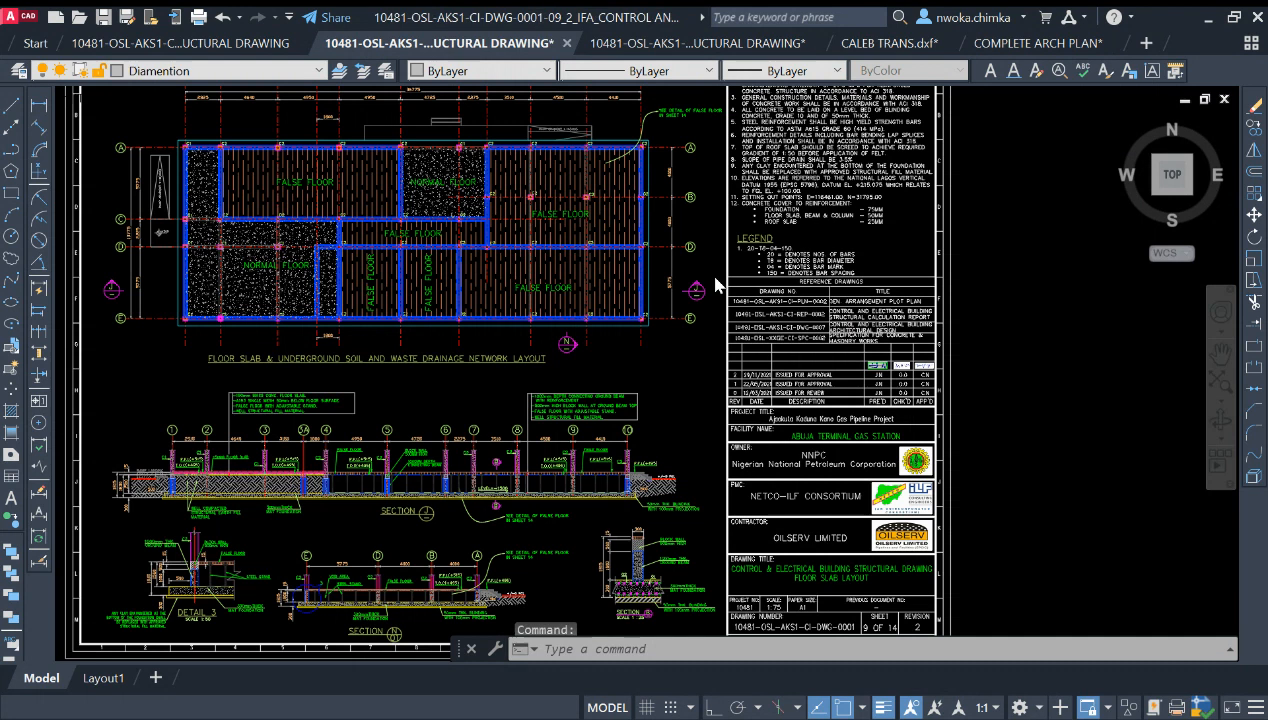
{"action": "scroll", "coordinate": [474, 388], "scroll_direction": "down", "scroll_amount": 2}
{"action": "scroll", "coordinate": [498, 425], "scroll_direction": "up", "scroll_amount": 8}
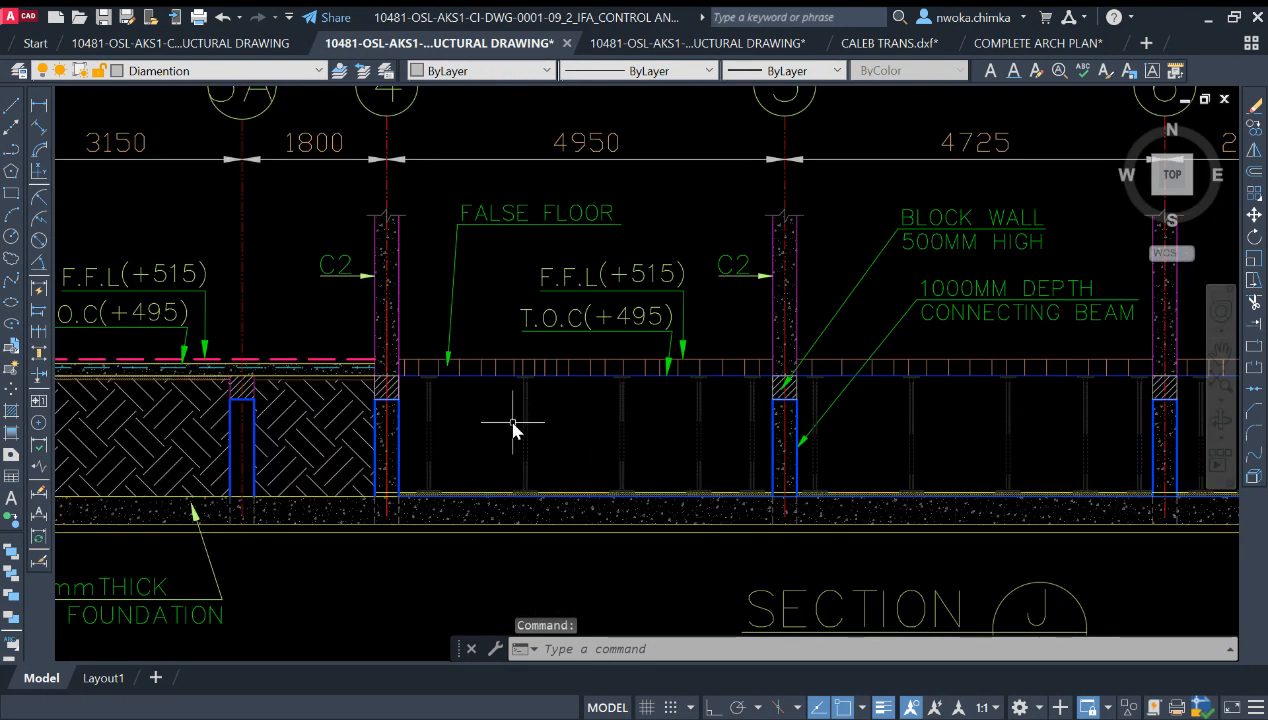
Examine the full length of Section J, including its false floor, block walls and floor slab notes.
{"action": "scroll", "coordinate": [509, 388], "scroll_direction": "down", "scroll_amount": 4}
{"action": "scroll", "coordinate": [621, 388], "scroll_direction": "up", "scroll_amount": 2}
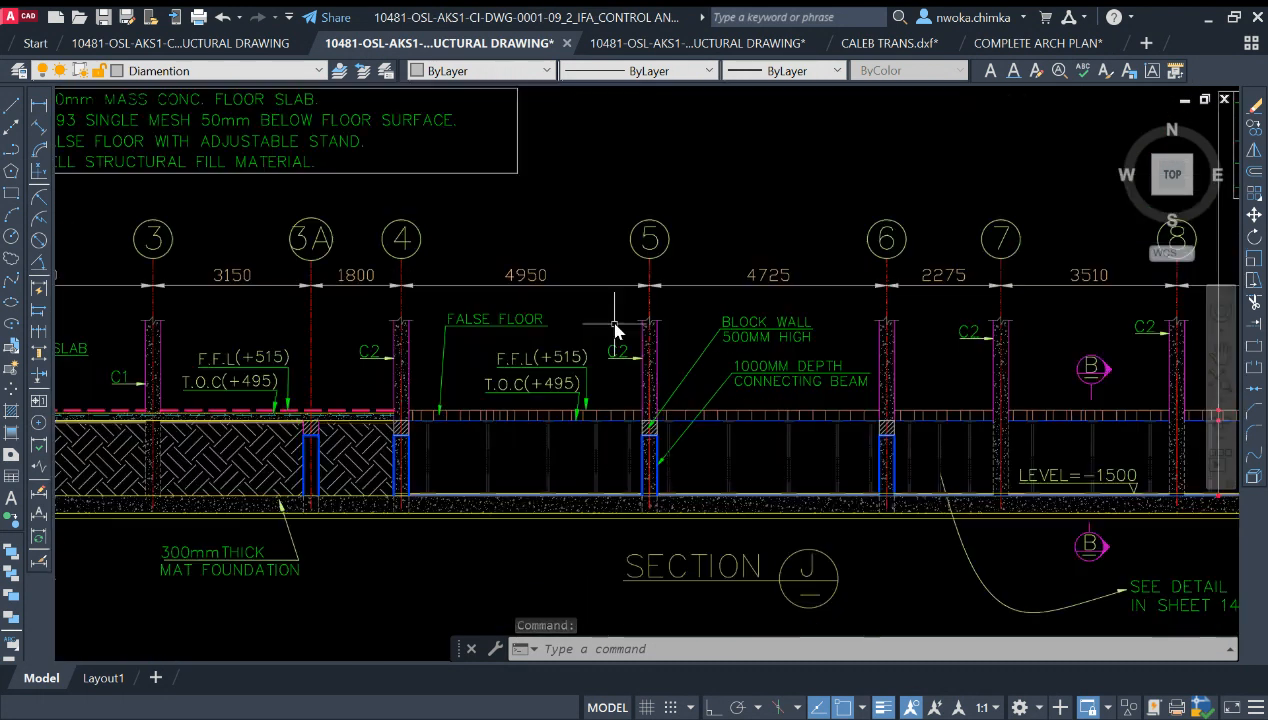
{"action": "scroll", "coordinate": [505, 358], "scroll_direction": "down", "scroll_amount": 2}
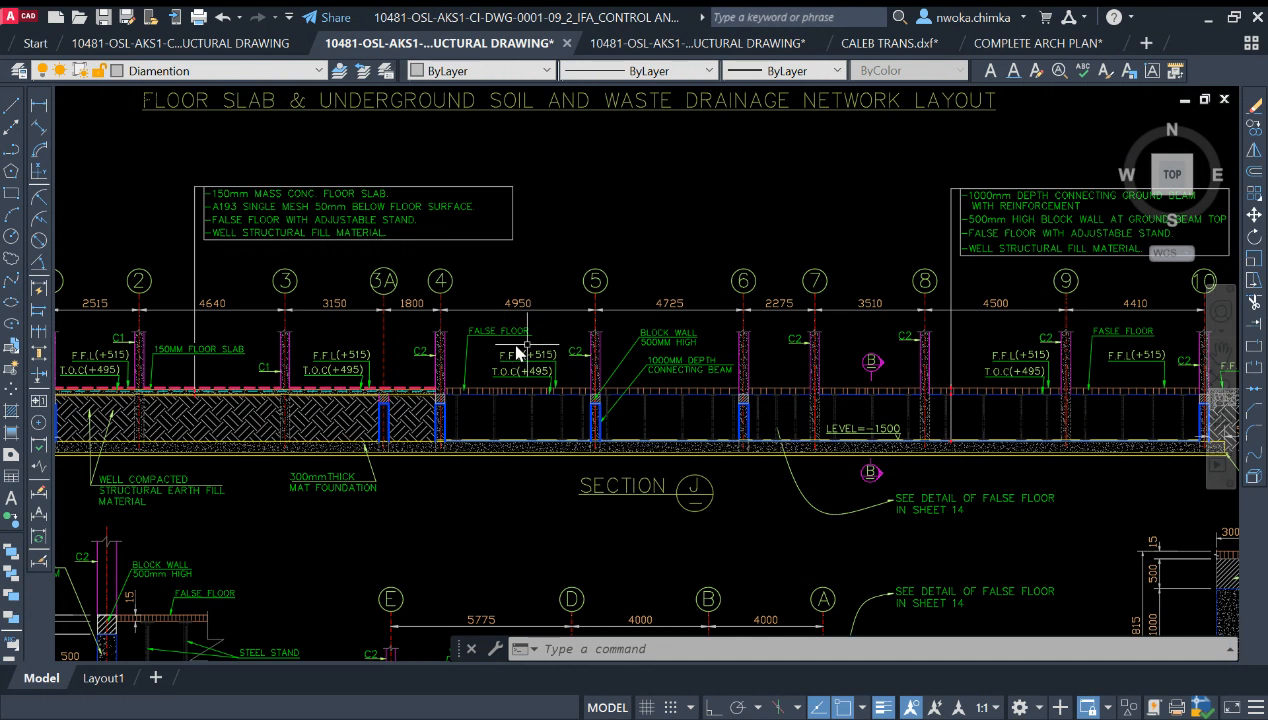
Switch back to the CALEB TRANS.dxf drawing and compare the first floor plan with the ground floor plan's slab panels.
{"action": "left_click", "coordinate": [1045, 44]}
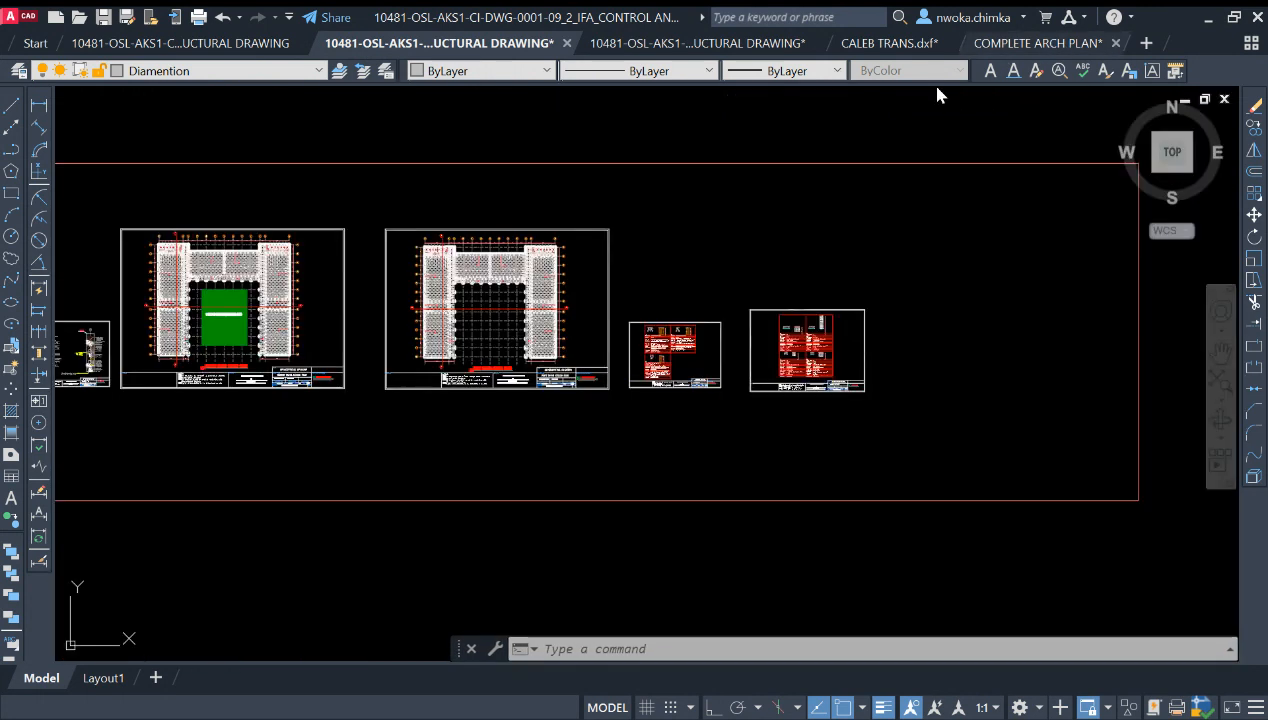
{"action": "key", "text": "ctrl+shift+Tab"}
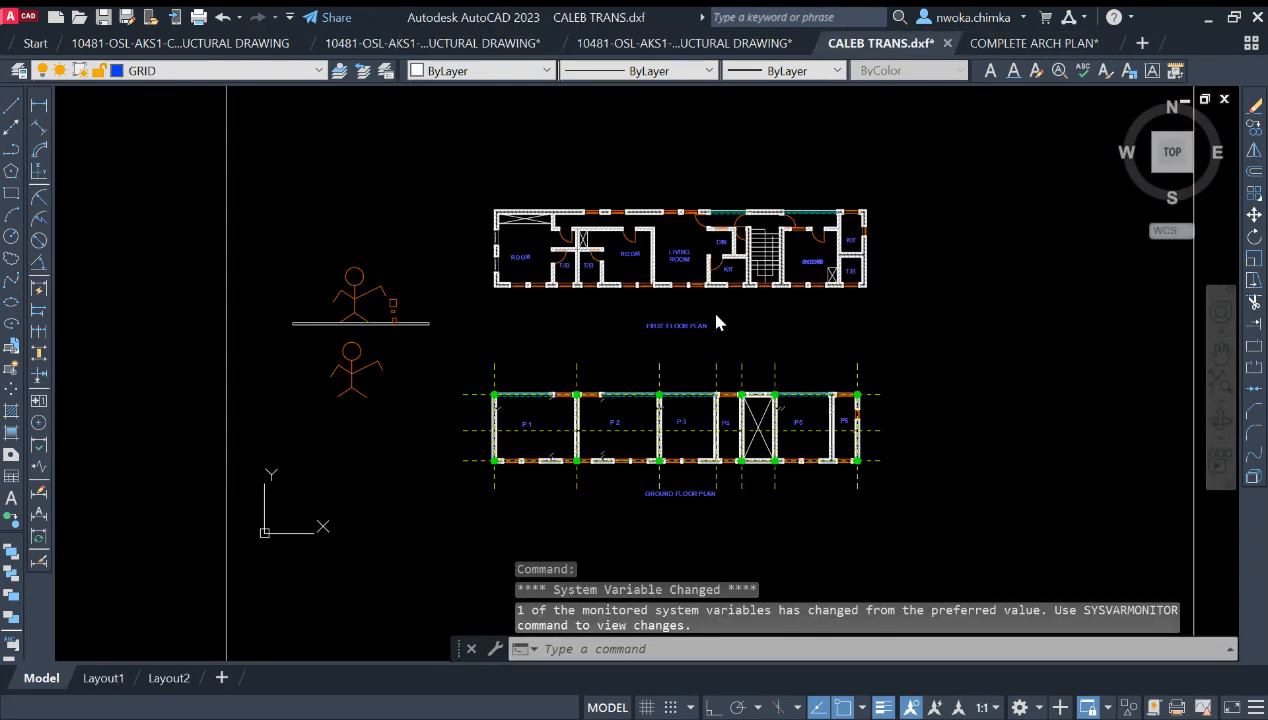
{"action": "scroll", "coordinate": [690, 430], "scroll_direction": "up", "scroll_amount": 4}
{"action": "scroll", "coordinate": [623, 395], "scroll_direction": "down", "scroll_amount": 4}
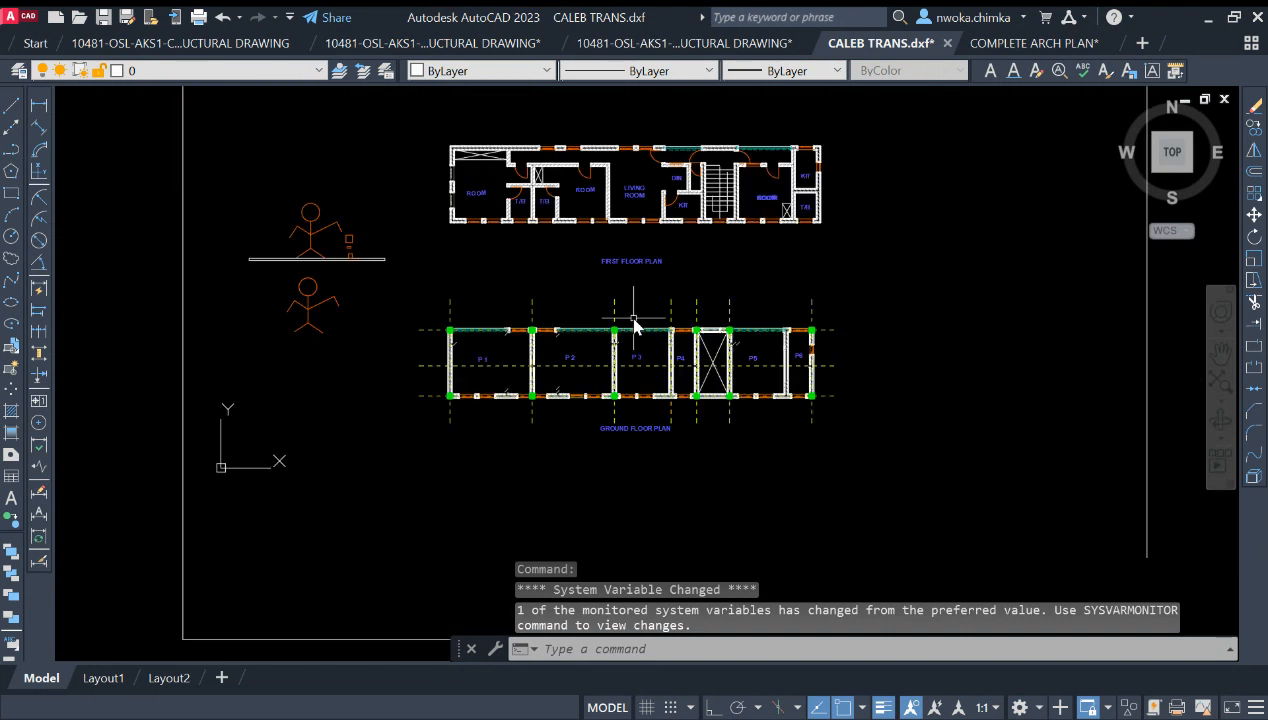
{"action": "scroll", "coordinate": [660, 257], "scroll_direction": "up", "scroll_amount": 4}
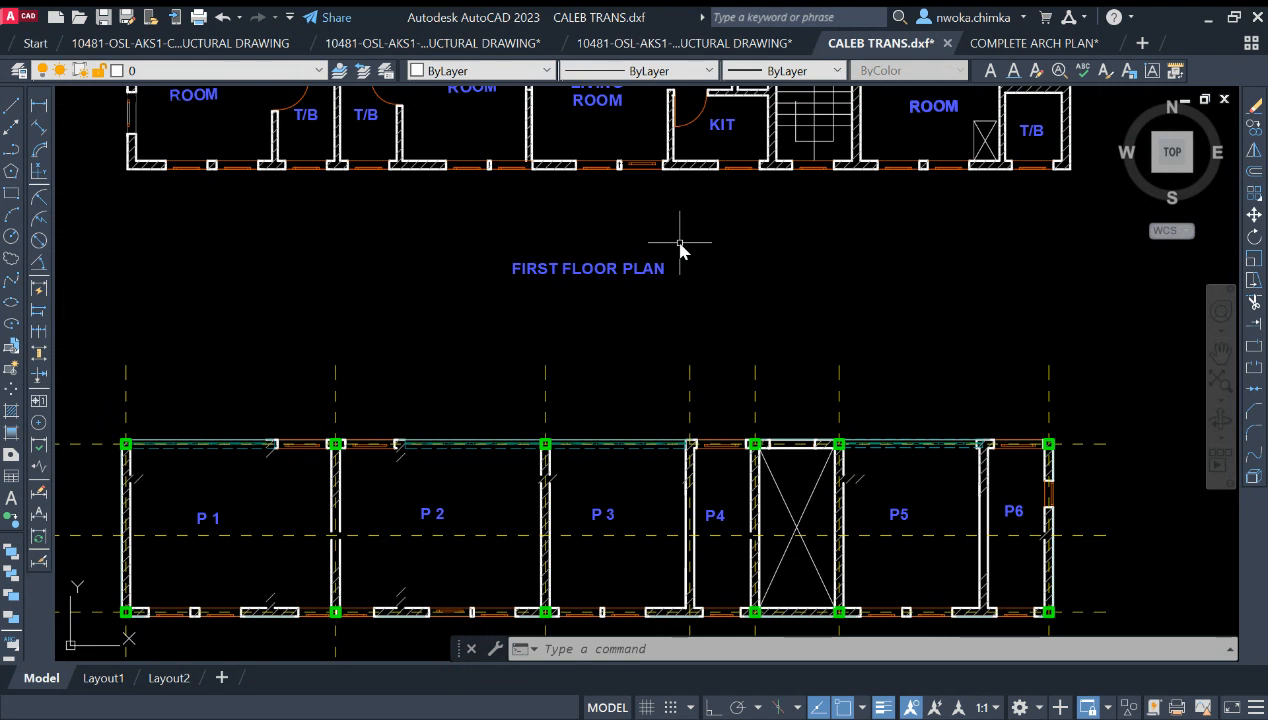
{"action": "scroll", "coordinate": [695, 265], "scroll_direction": "down", "scroll_amount": 3}
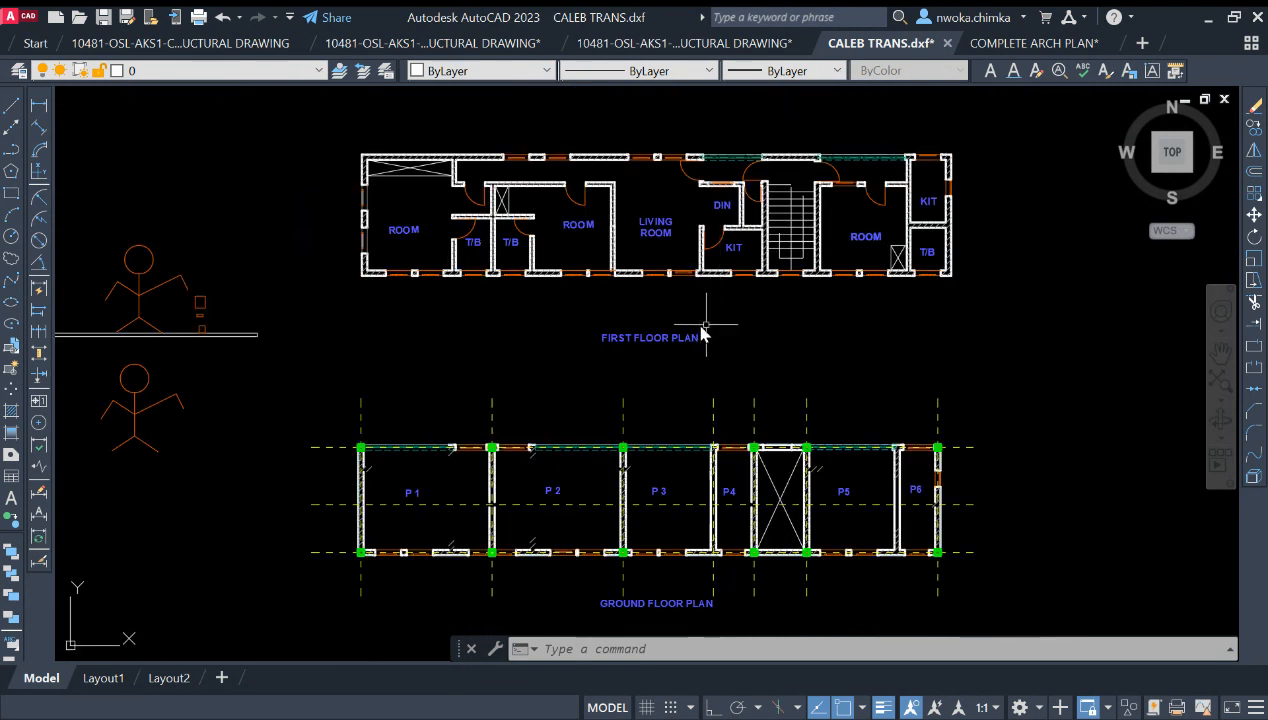
{"action": "scroll", "coordinate": [640, 470], "scroll_direction": "up", "scroll_amount": 2}
{"action": "middle_click_drag", "start_coordinate": [582, 330], "coordinate": [595, 307]}
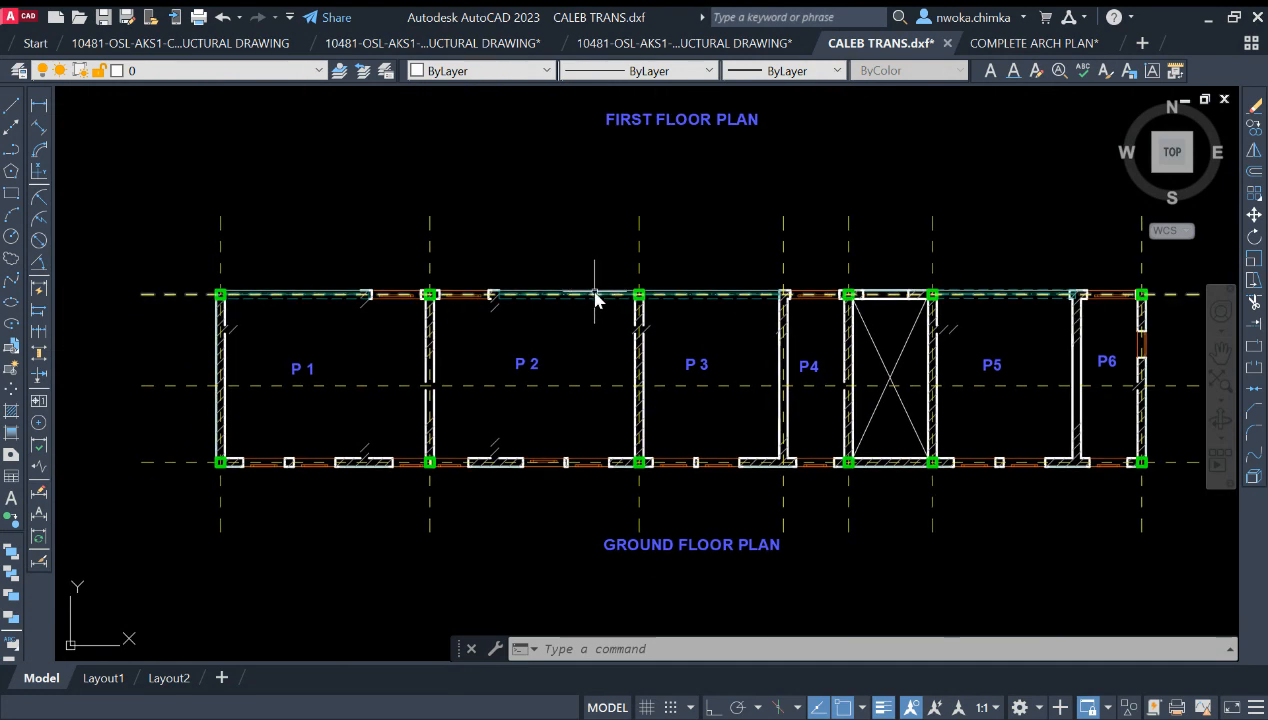
Review ground floor panels P 1 to P6 and the stairwell void, along with the stick-figure sketches beside the plans.
{"action": "scroll", "coordinate": [595, 298], "scroll_direction": "down", "scroll_amount": 2}
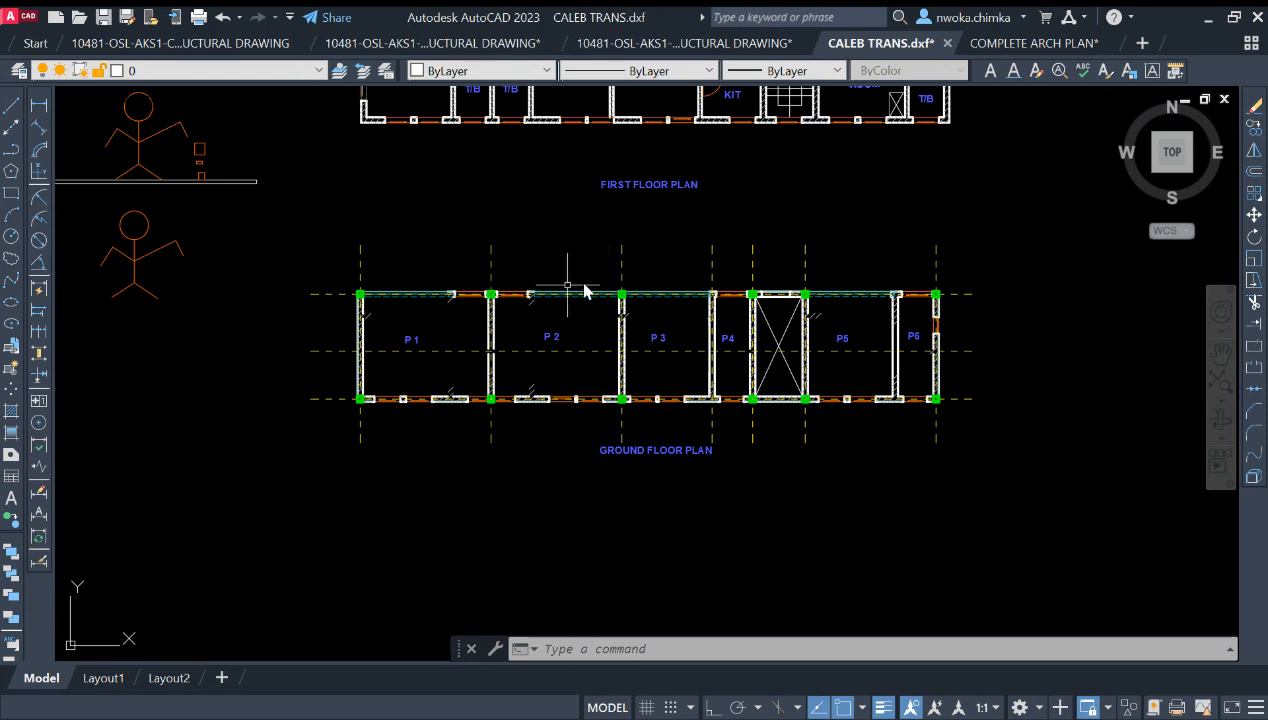
{"action": "middle_click_drag", "start_coordinate": [424, 306], "coordinate": [449, 285]}
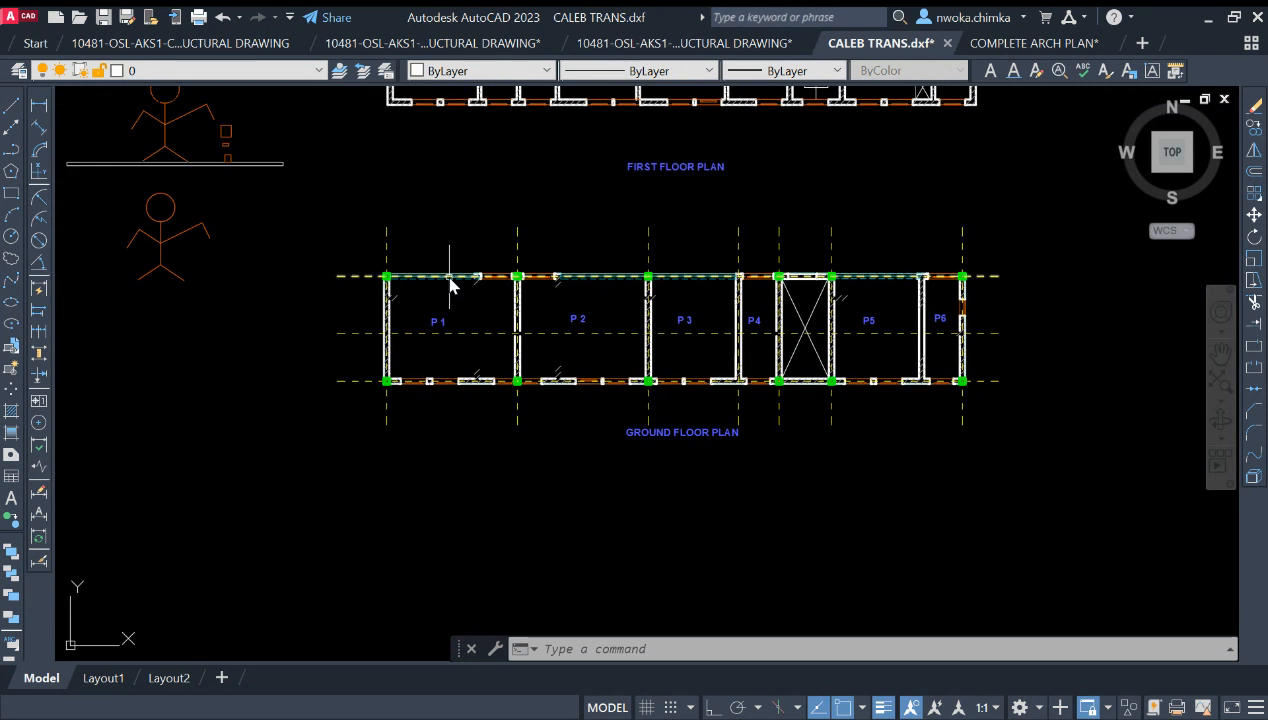
{"action": "scroll", "coordinate": [555, 293], "scroll_direction": "up", "scroll_amount": 2}
{"action": "middle_click_drag", "start_coordinate": [447, 334], "coordinate": [736, 331]}
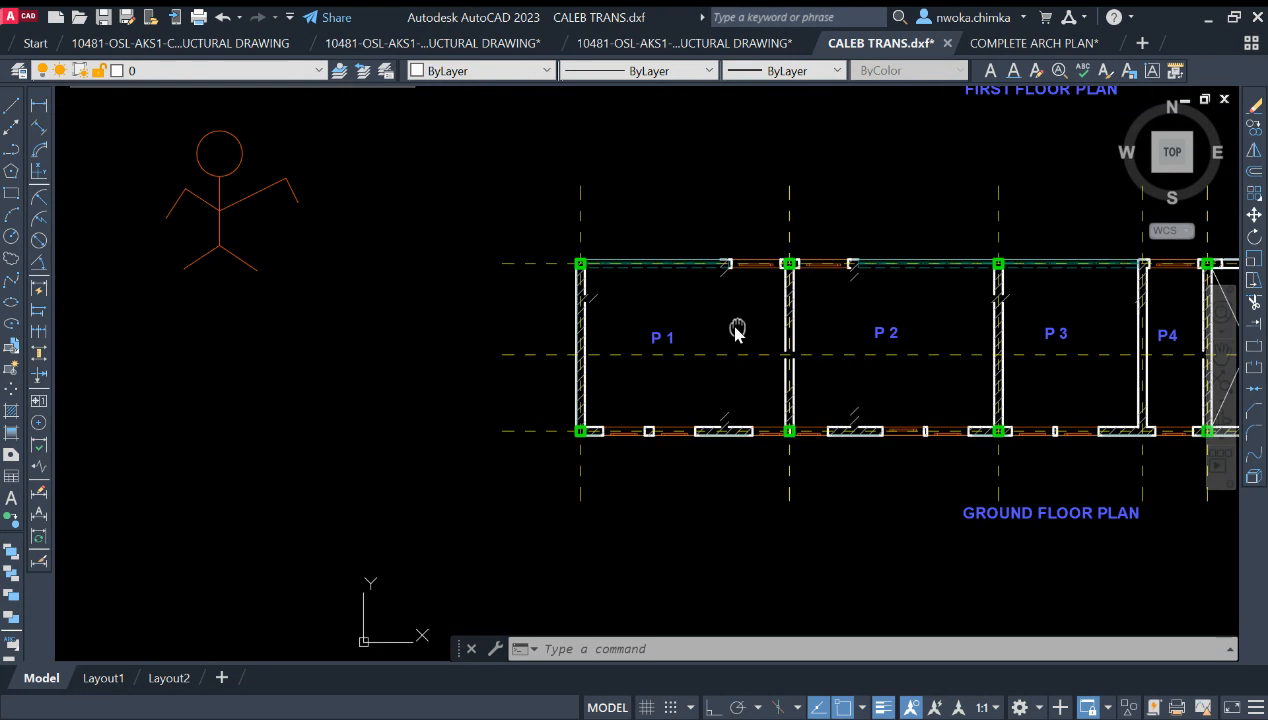
{"action": "scroll", "coordinate": [532, 374], "scroll_direction": "down", "scroll_amount": 3}
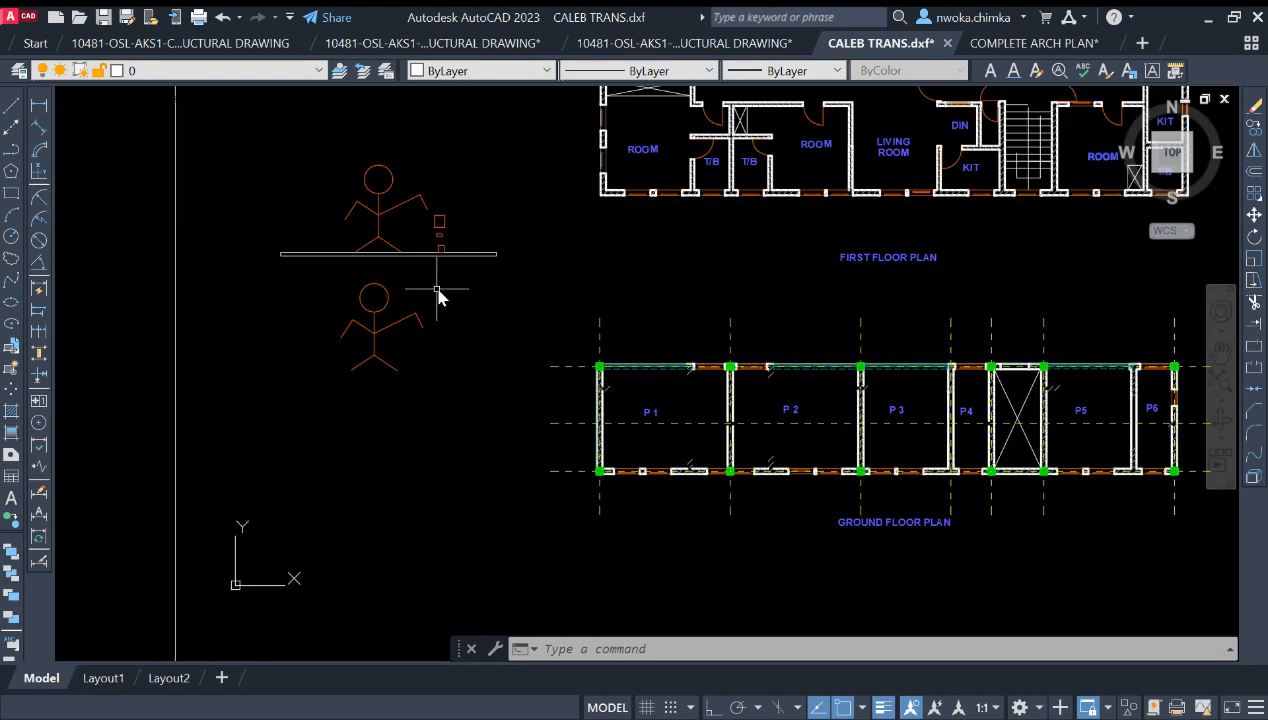
{"action": "scroll", "coordinate": [431, 263], "scroll_direction": "down", "scroll_amount": 2}
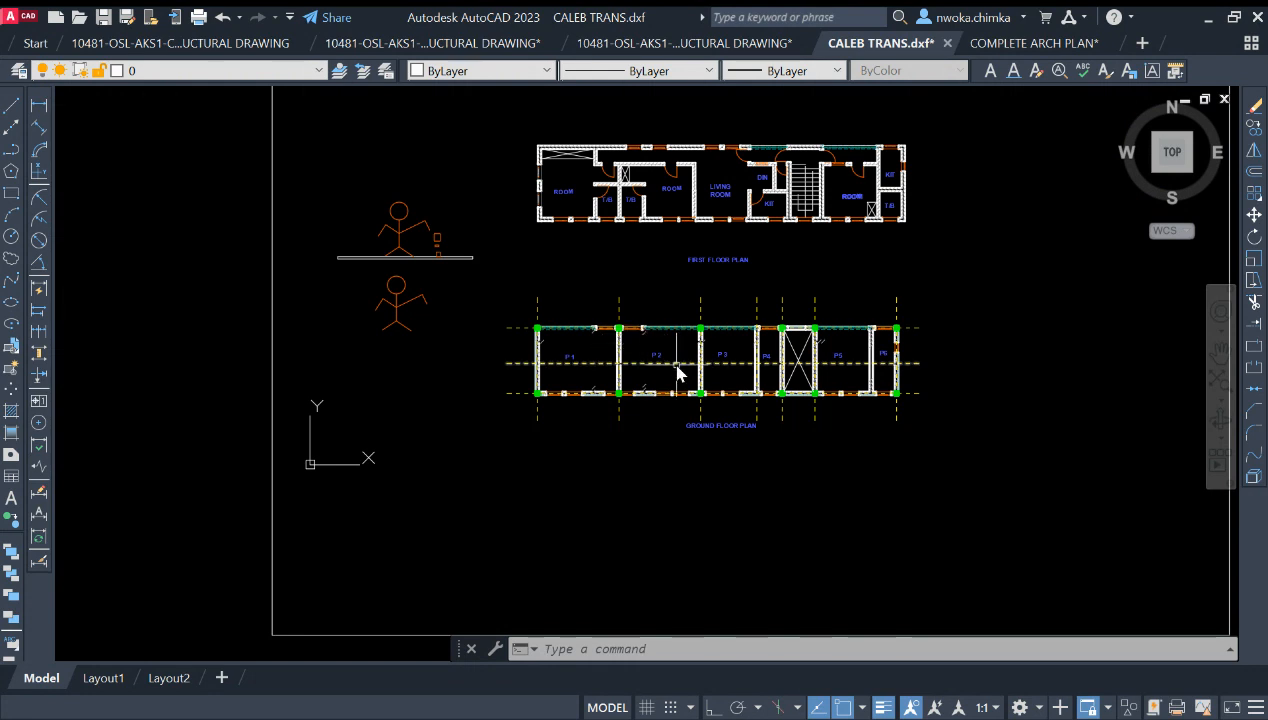
{"action": "scroll", "coordinate": [677, 368], "scroll_direction": "up", "scroll_amount": 2}
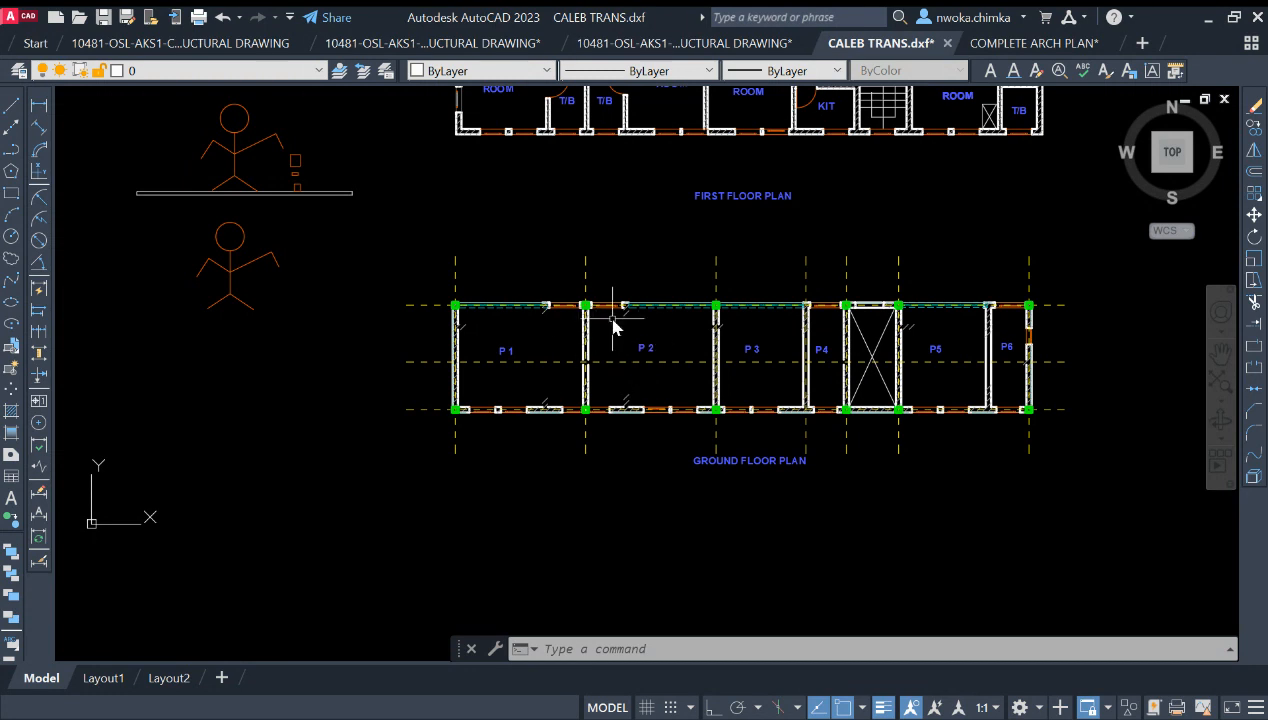
{"action": "scroll", "coordinate": [660, 340], "scroll_direction": "up", "scroll_amount": 2}
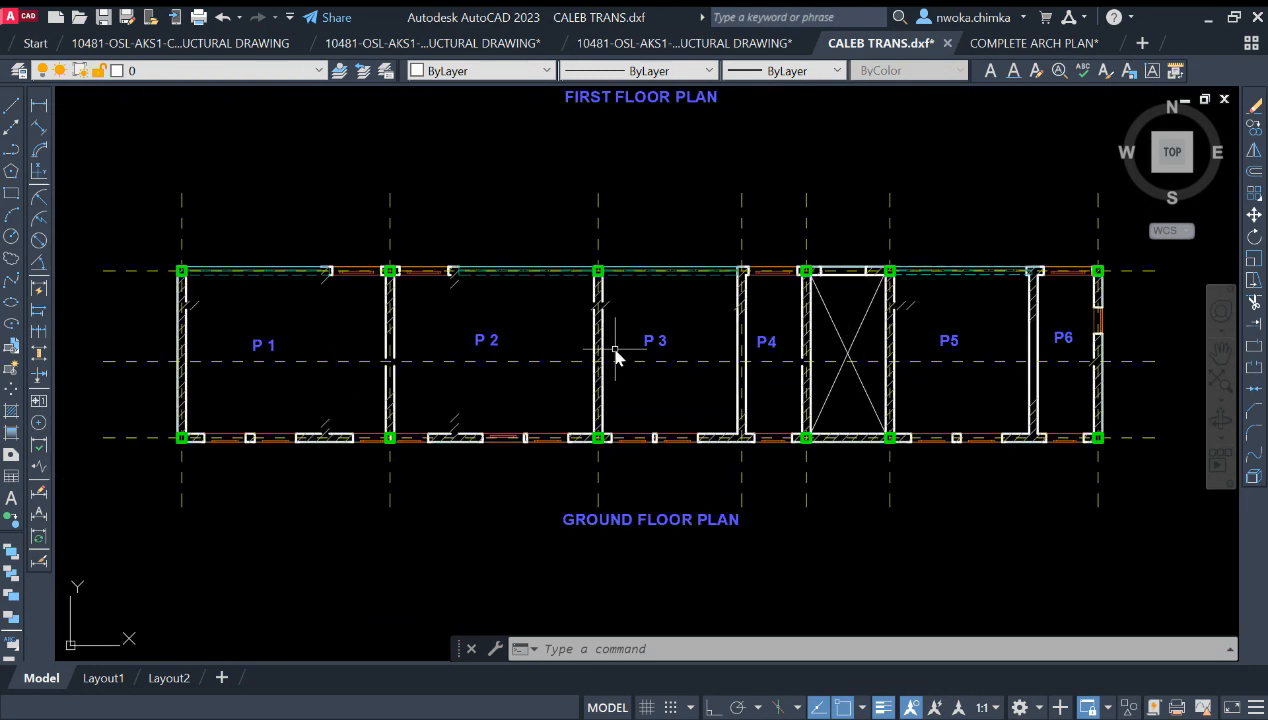